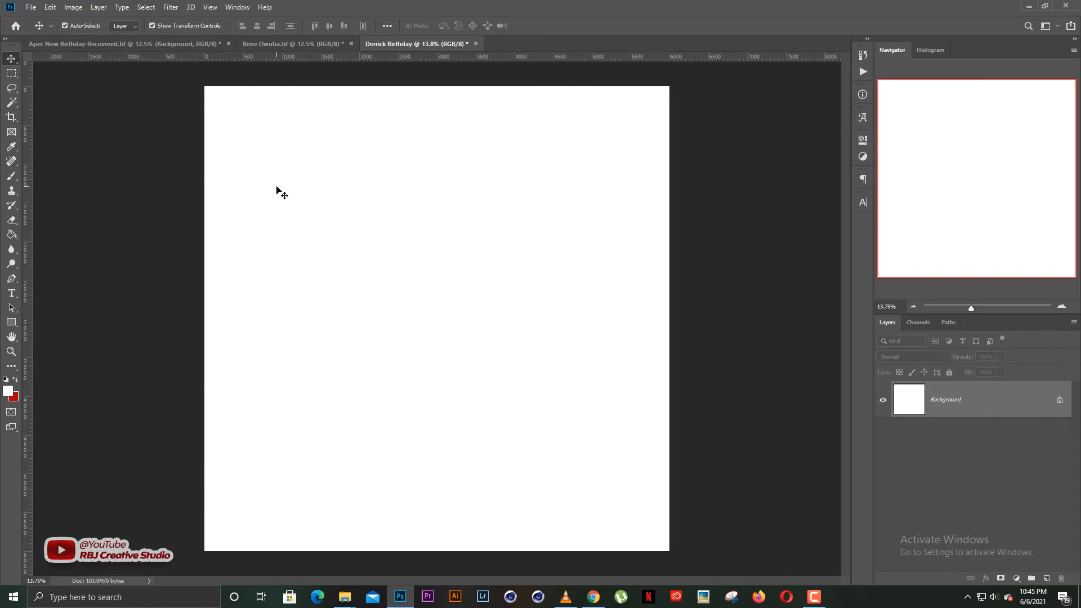
Open the Place Embedded dialog and switch to the Downloads folder.
{"action": "key", "text": "ctrl+minus"}
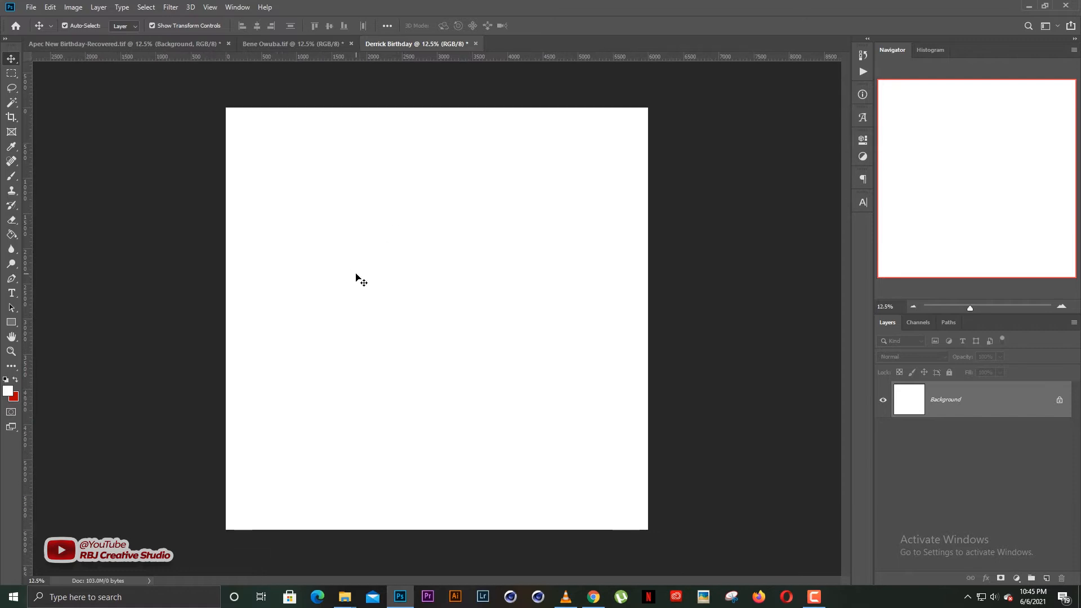
{"action": "scroll", "coordinate": [375, 291], "scroll_direction": "up", "scroll_amount": 1}
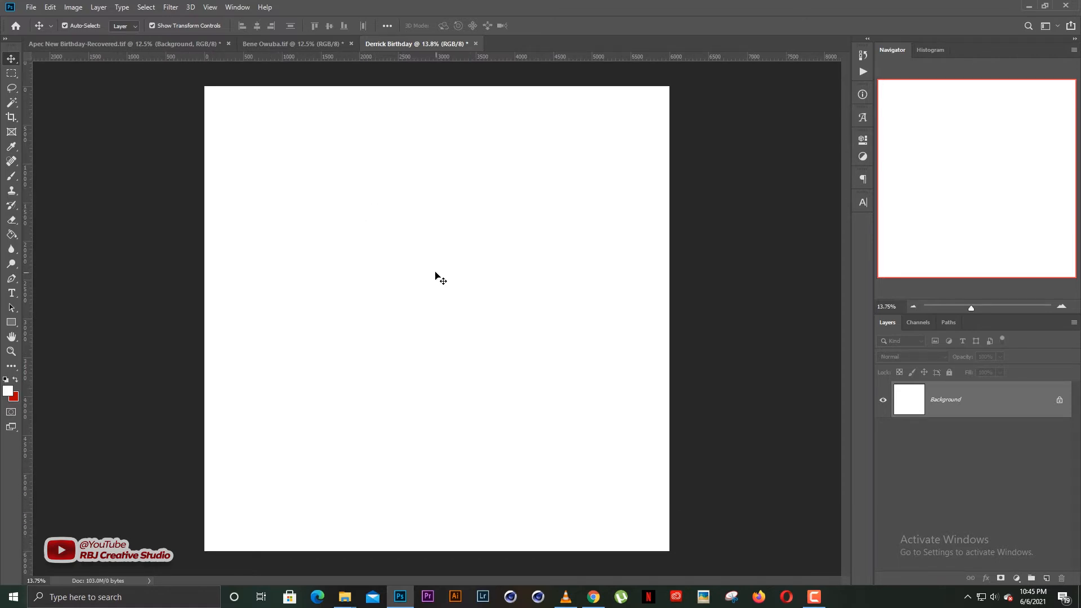
{"action": "left_click", "coordinate": [32, 7]}
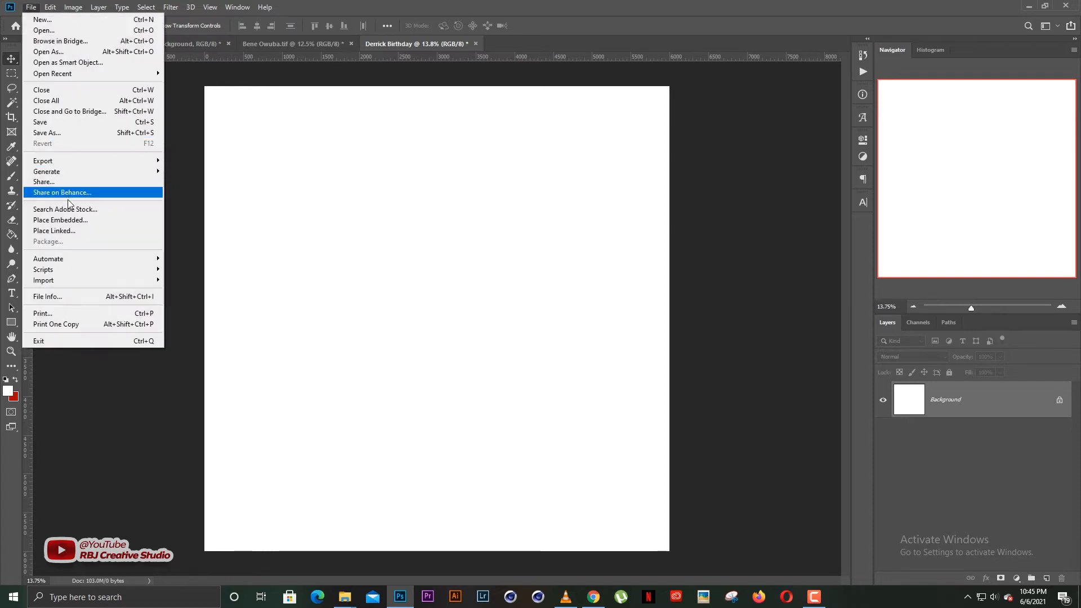
{"action": "left_click", "coordinate": [88, 216]}
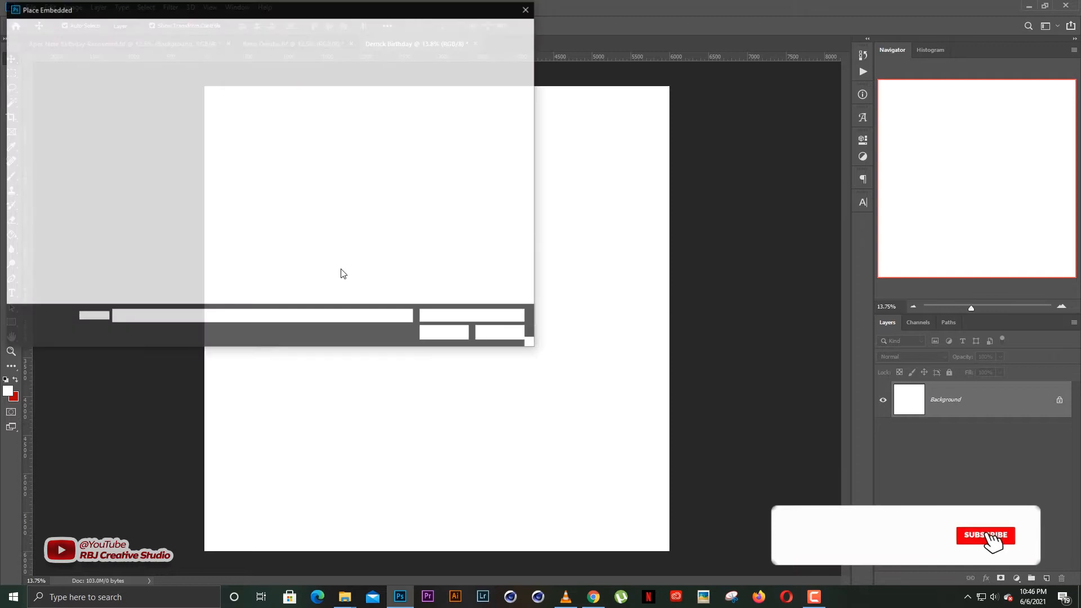
{"action": "left_click", "coordinate": [51, 186]}
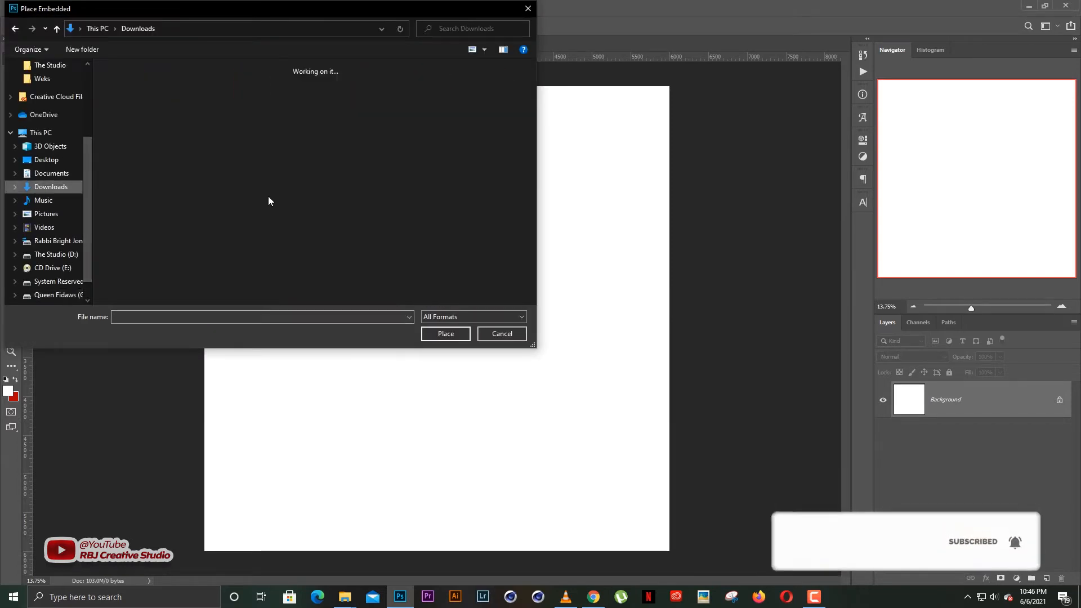
Find pngkit_splash-png_23007 among the Downloads thumbnails and place it.
{"action": "scroll", "coordinate": [533, 301], "scroll_direction": "down", "scroll_amount": 10}
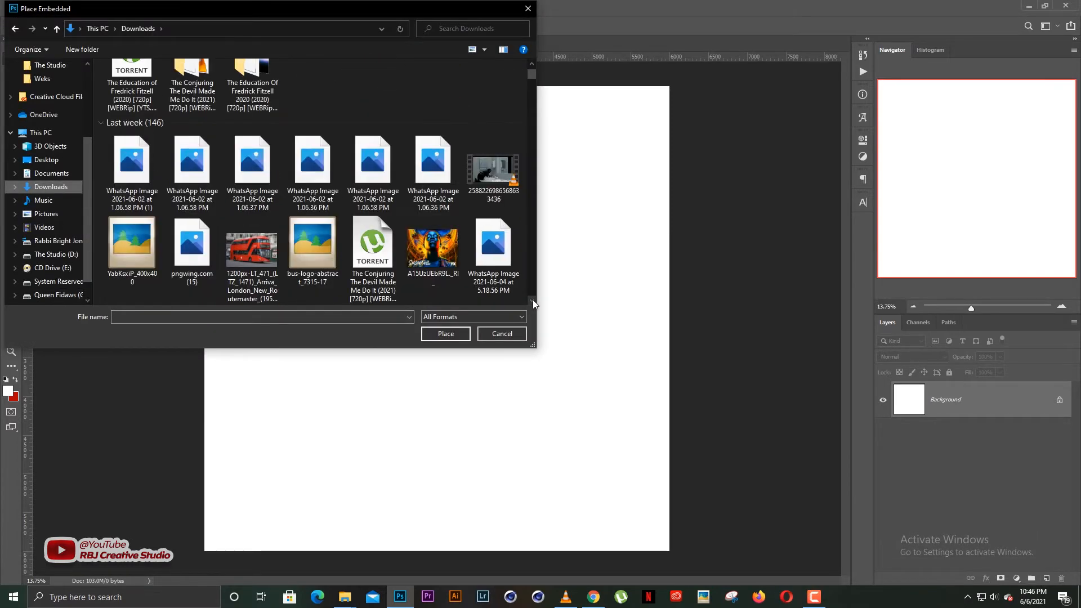
{"action": "scroll", "coordinate": [532, 301], "scroll_direction": "down", "scroll_amount": 15}
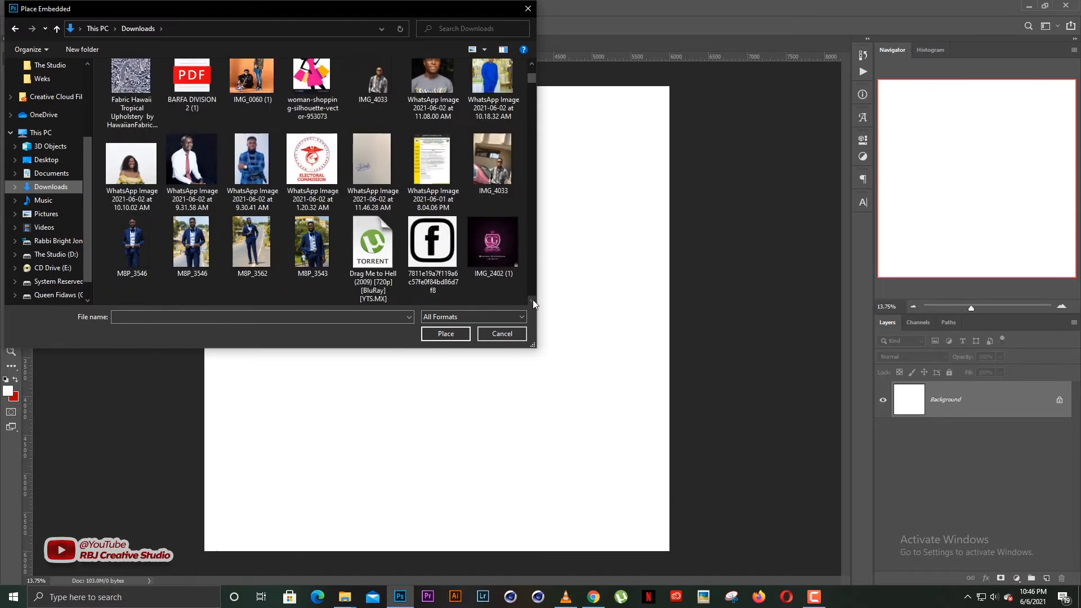
{"action": "scroll", "coordinate": [533, 301], "scroll_direction": "down", "scroll_amount": 15}
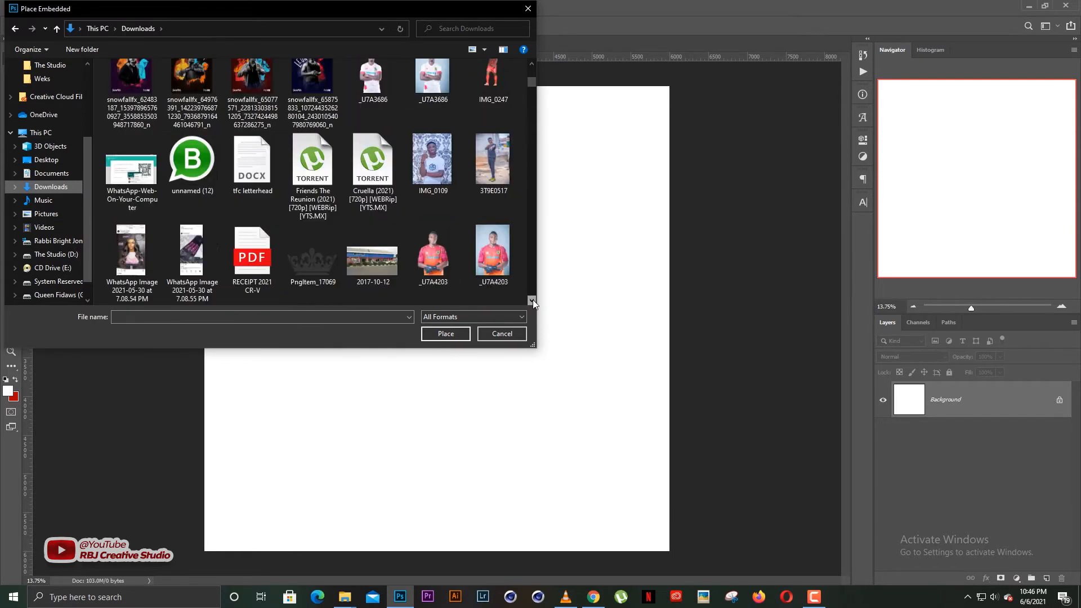
{"action": "scroll", "coordinate": [533, 301], "scroll_direction": "down", "scroll_amount": 15}
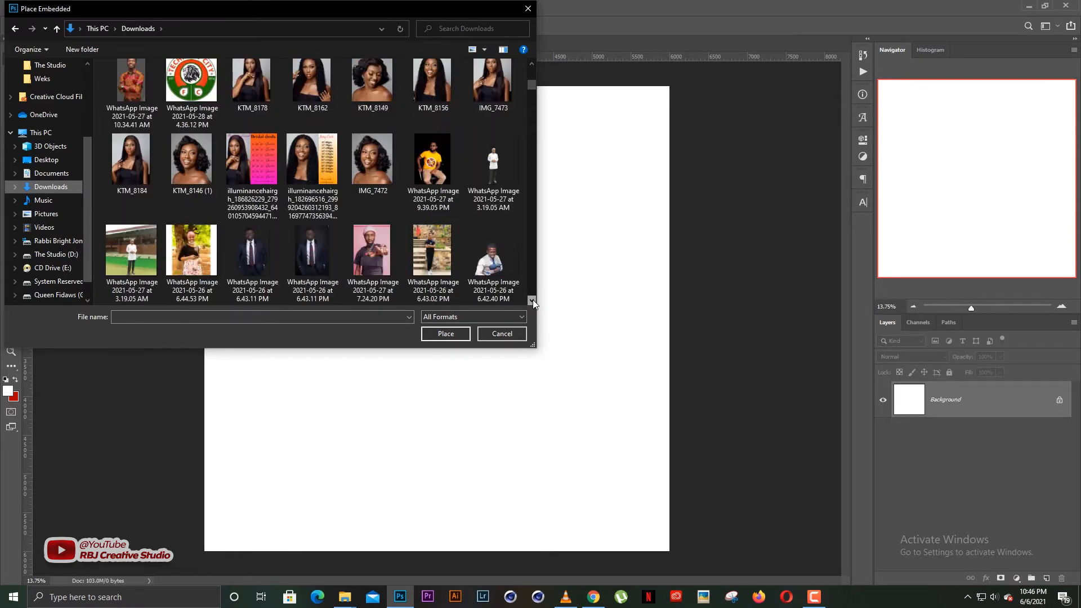
{"action": "scroll", "coordinate": [533, 302], "scroll_direction": "down", "scroll_amount": 15}
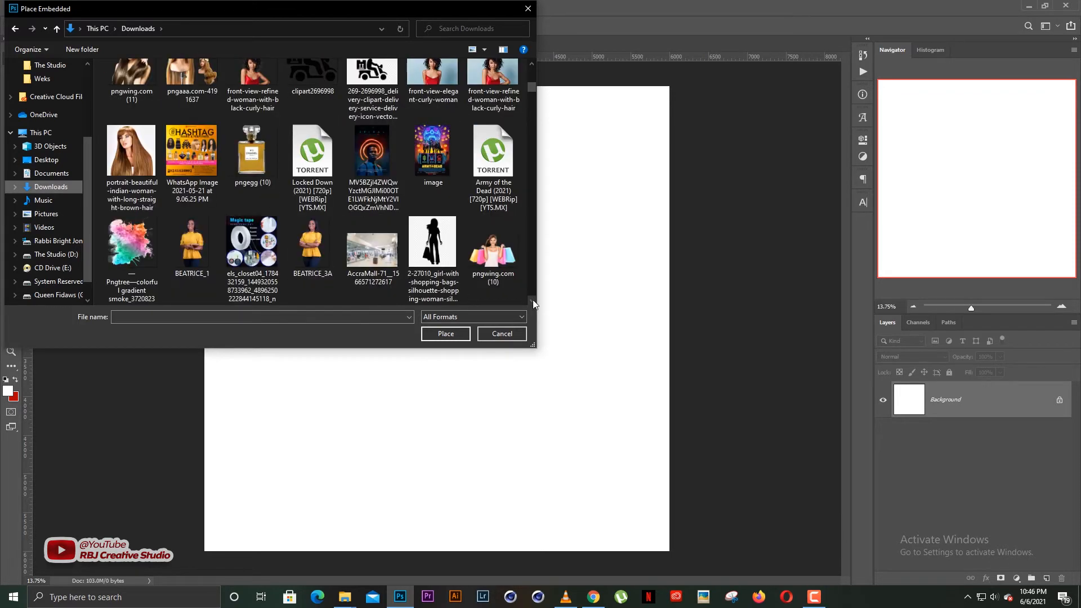
{"action": "scroll", "coordinate": [532, 301], "scroll_direction": "down", "scroll_amount": 8}
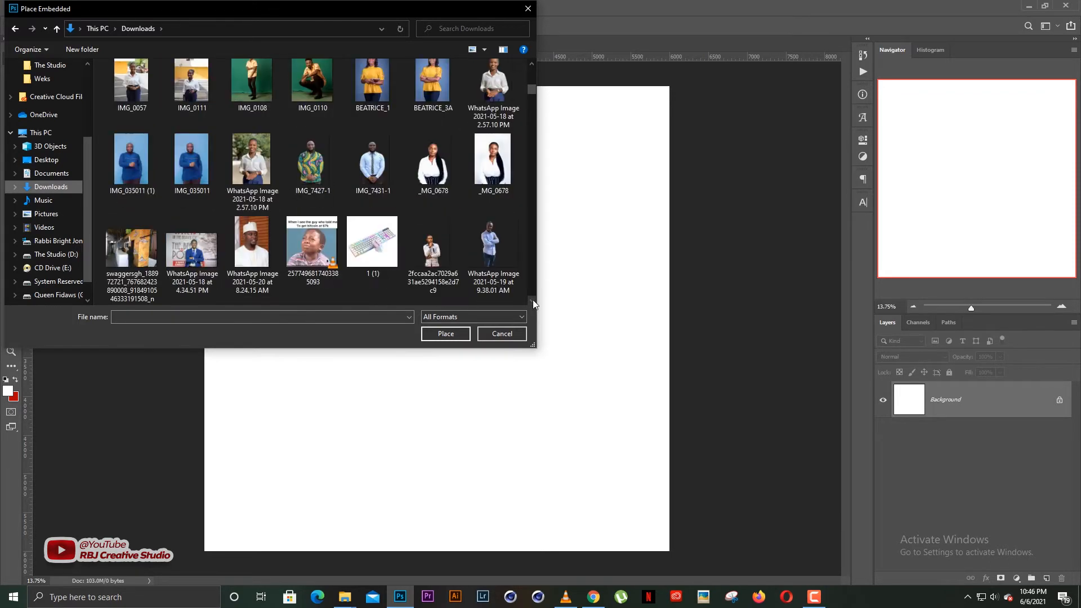
{"action": "scroll", "coordinate": [438, 226], "scroll_direction": "up", "scroll_amount": 6}
{"action": "scroll", "coordinate": [438, 197], "scroll_direction": "up", "scroll_amount": 12}
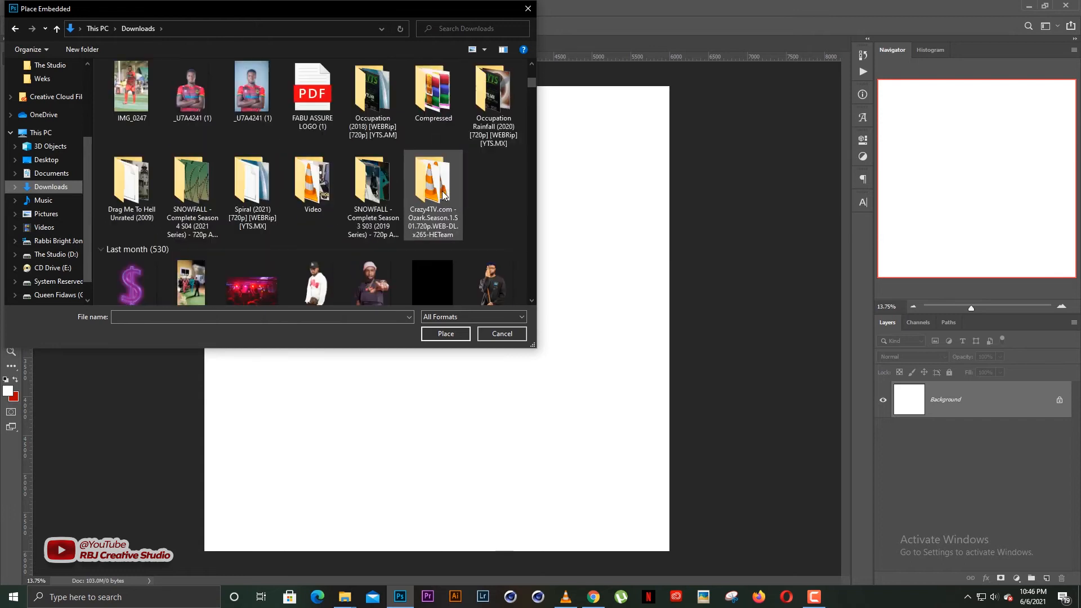
{"action": "scroll", "coordinate": [438, 195], "scroll_direction": "up", "scroll_amount": 12}
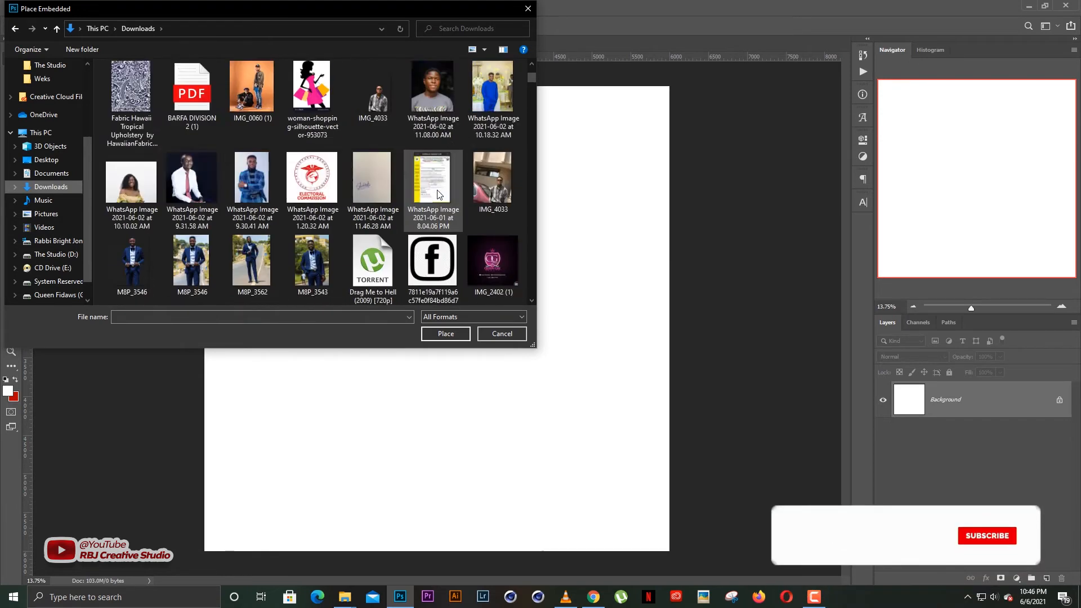
{"action": "scroll", "coordinate": [438, 194], "scroll_direction": "up", "scroll_amount": 5}
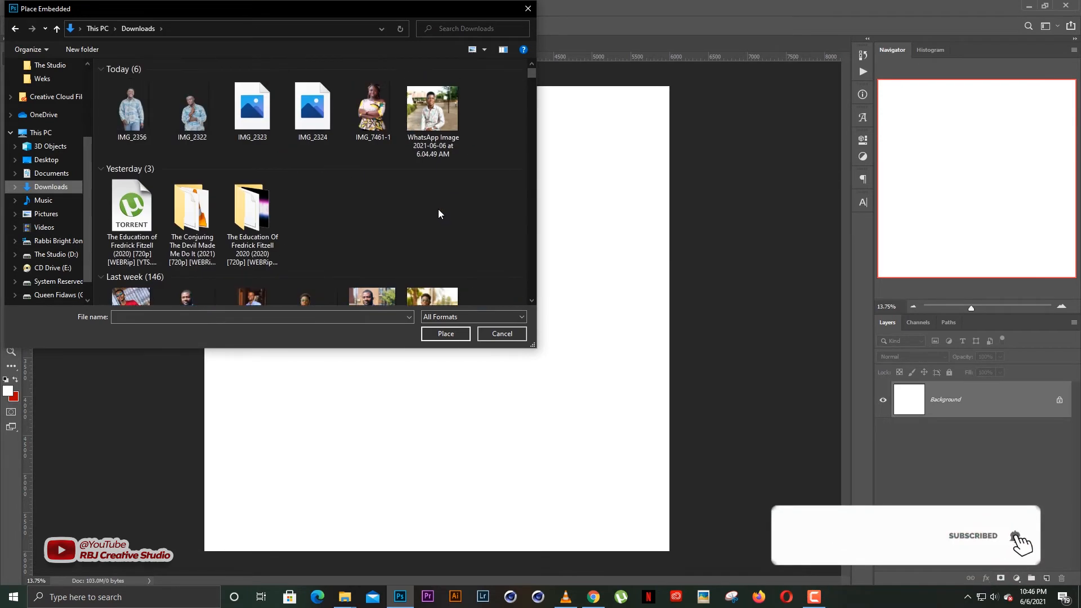
{"action": "scroll", "coordinate": [438, 208], "scroll_direction": "down", "scroll_amount": 6}
{"action": "scroll", "coordinate": [455, 221], "scroll_direction": "down", "scroll_amount": 10}
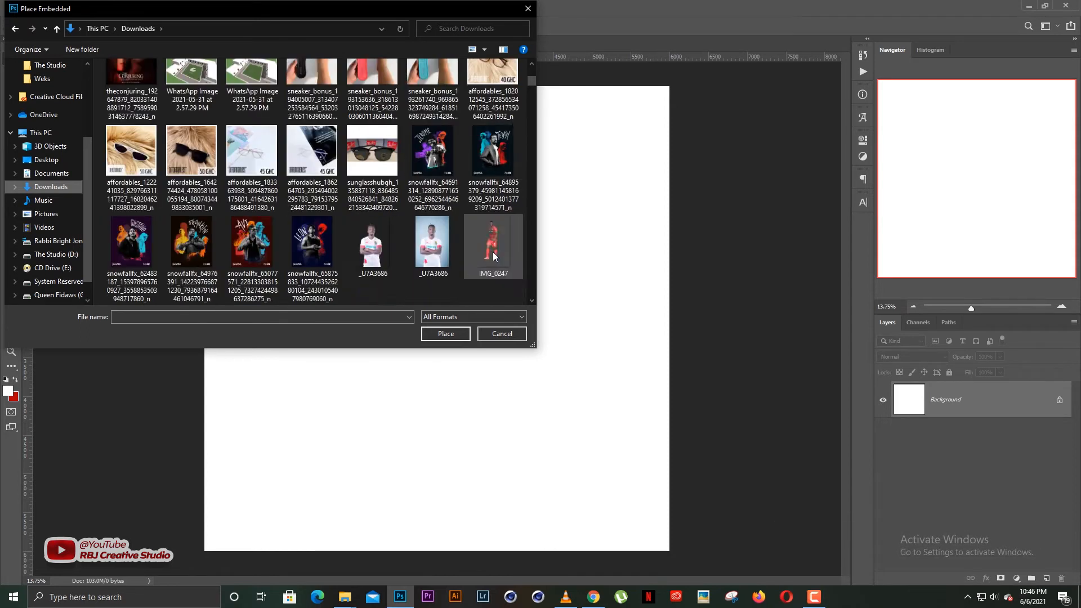
{"action": "scroll", "coordinate": [532, 301], "scroll_direction": "down", "scroll_amount": 6}
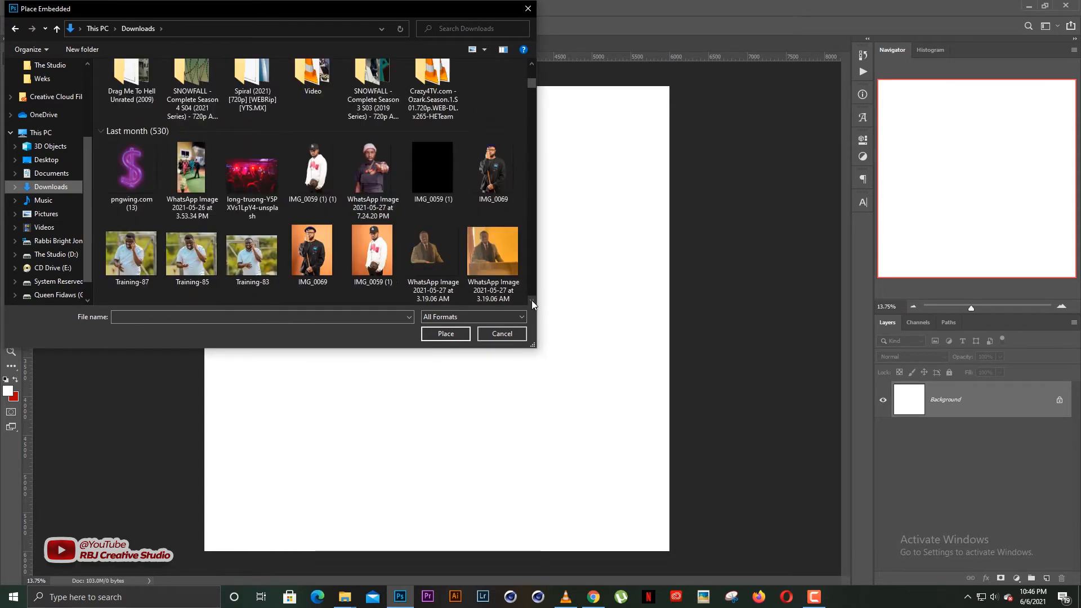
{"action": "scroll", "coordinate": [532, 303], "scroll_direction": "down", "scroll_amount": 10}
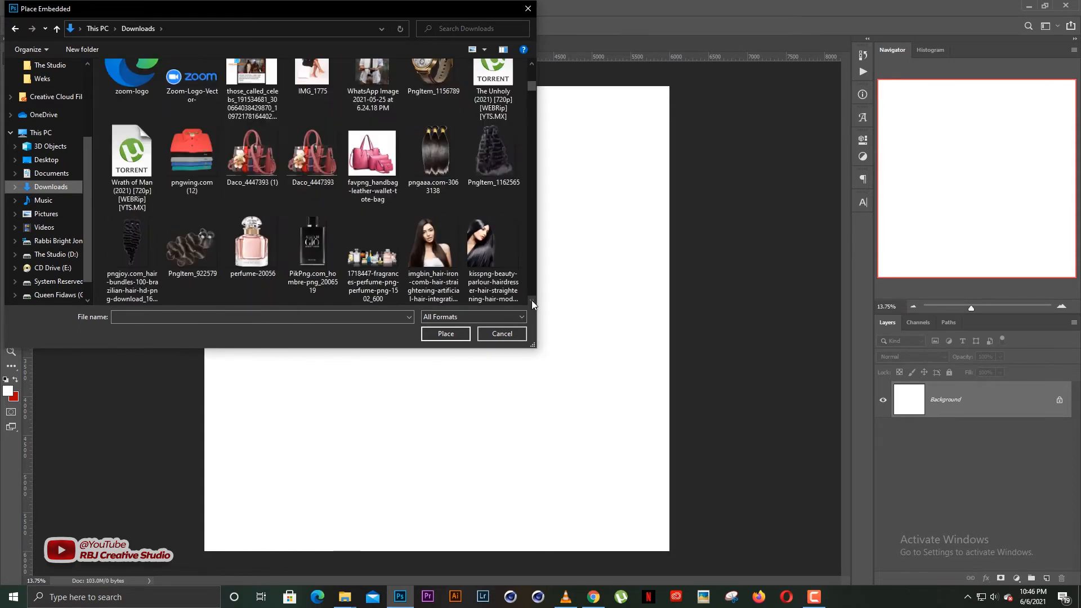
{"action": "scroll", "coordinate": [531, 300], "scroll_direction": "down", "scroll_amount": 10}
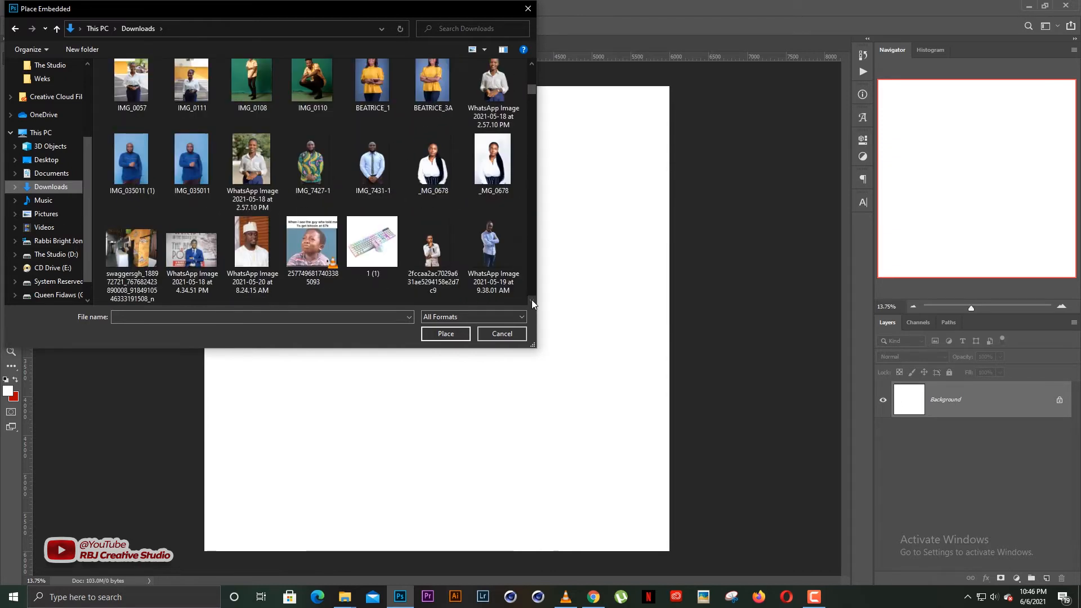
{"action": "scroll", "coordinate": [531, 300], "scroll_direction": "down", "scroll_amount": 10}
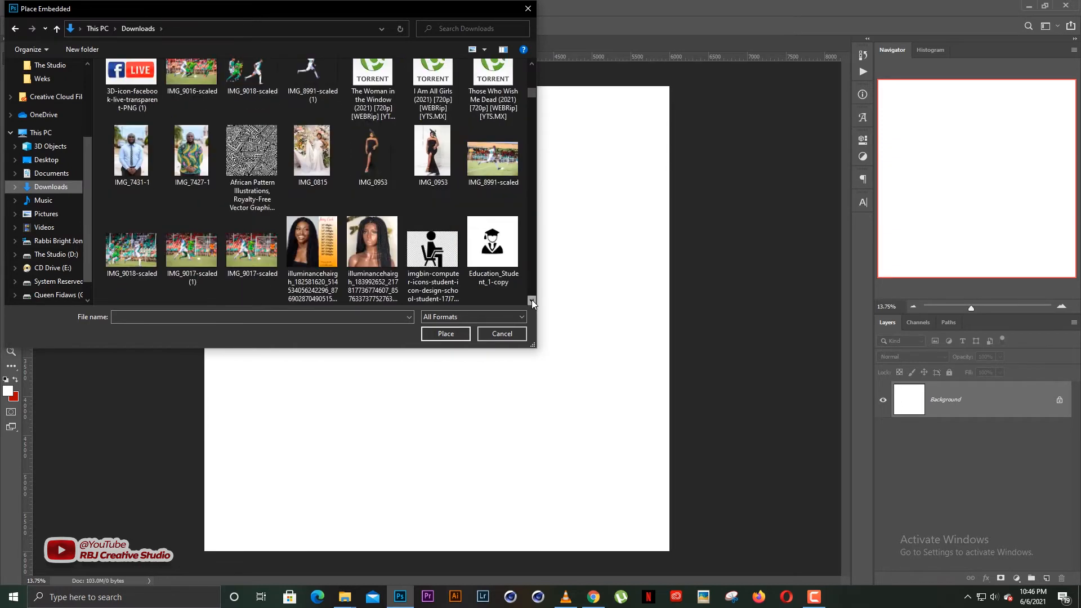
{"action": "scroll", "coordinate": [532, 300], "scroll_direction": "down", "scroll_amount": 10}
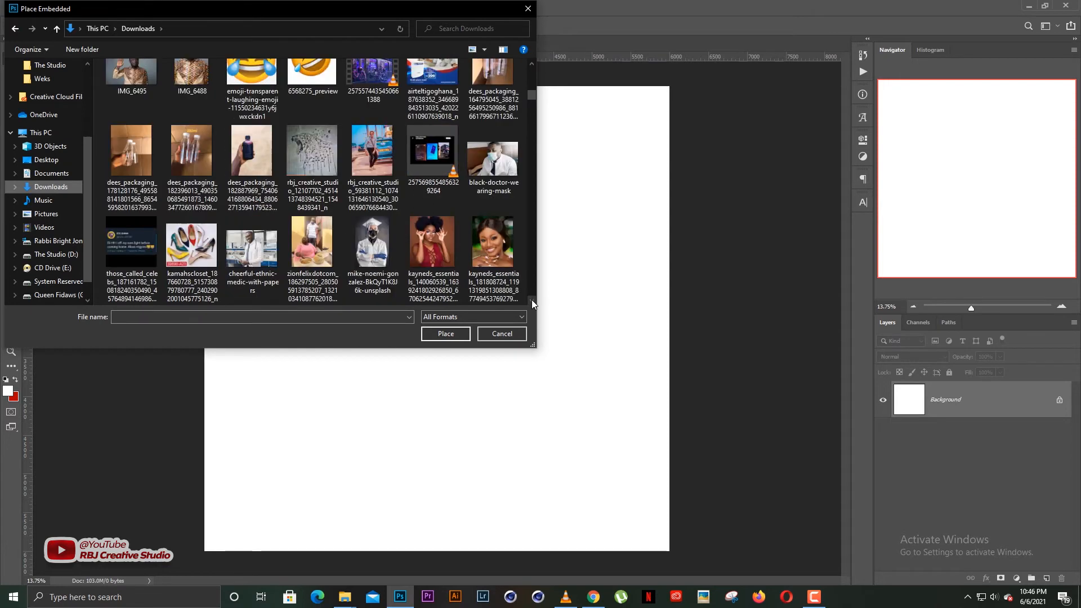
{"action": "scroll", "coordinate": [533, 299], "scroll_direction": "down", "scroll_amount": 10}
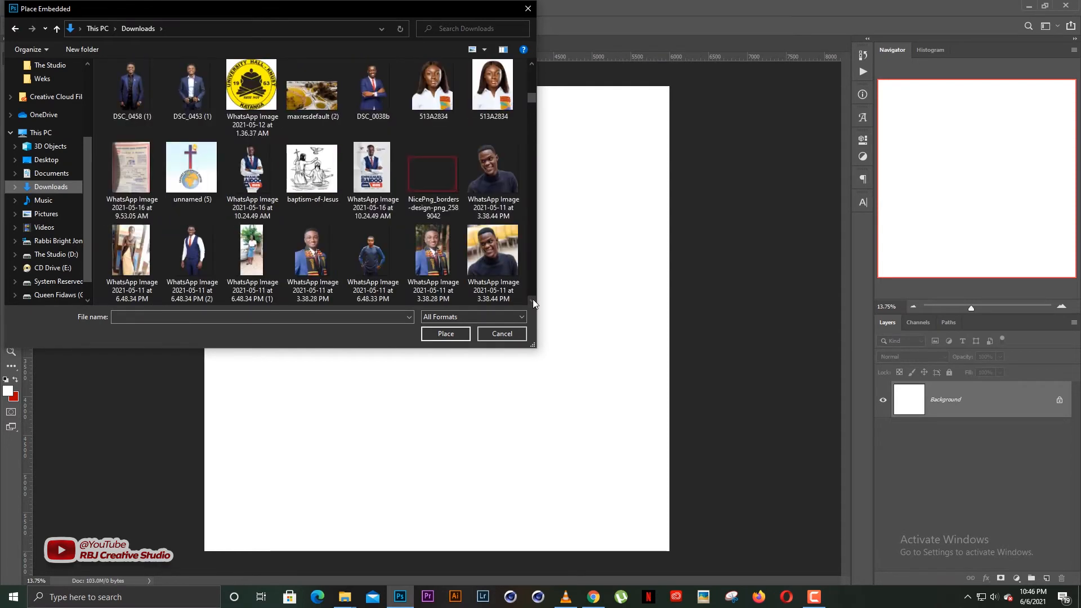
{"action": "scroll", "coordinate": [533, 300], "scroll_direction": "down", "scroll_amount": 10}
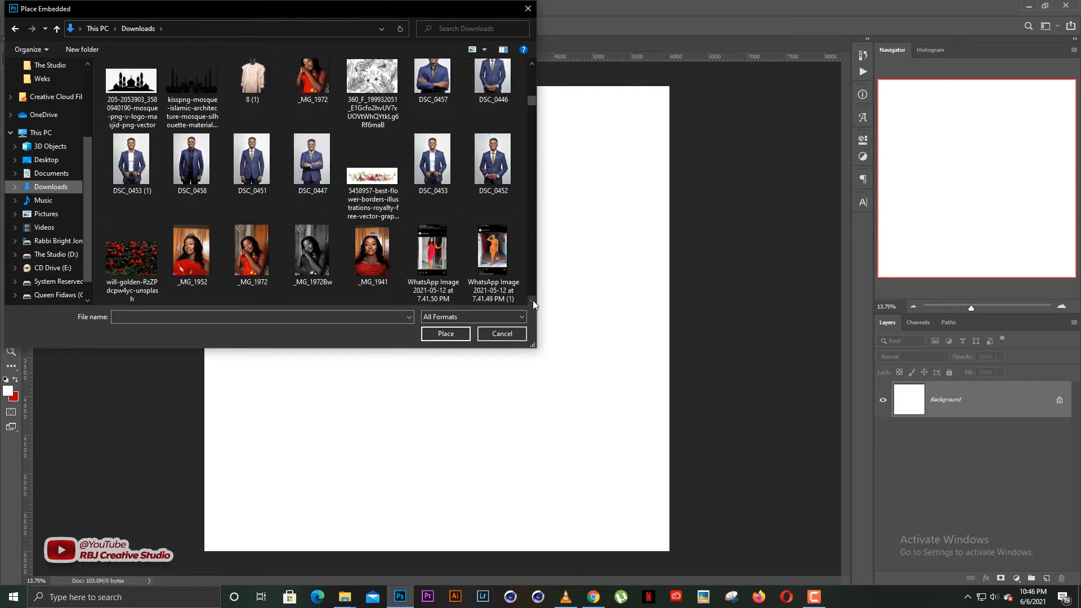
{"action": "scroll", "coordinate": [533, 300], "scroll_direction": "down", "scroll_amount": 3}
{"action": "double_click", "coordinate": [427, 99]}
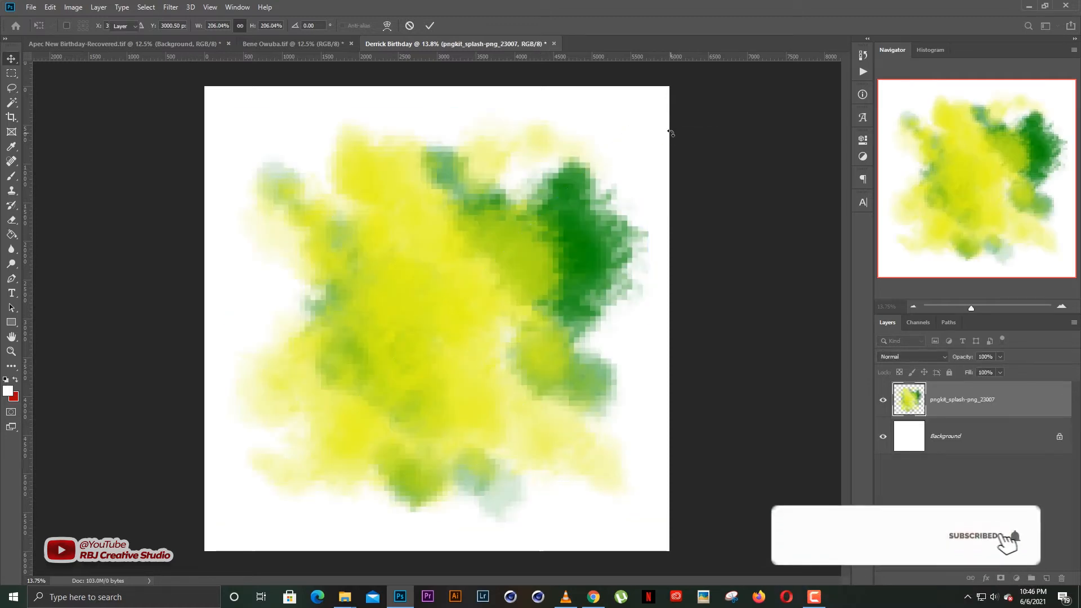
Commit the pngkit_splash placement and turn that layer's visibility off.
{"action": "key", "text": "Return"}
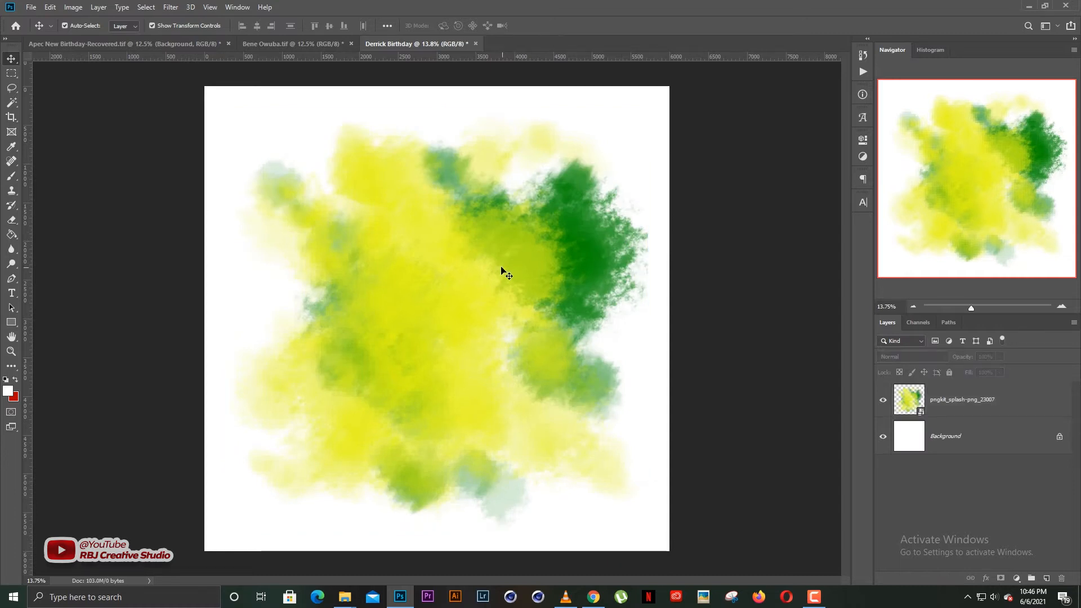
{"action": "left_click", "coordinate": [500, 268]}
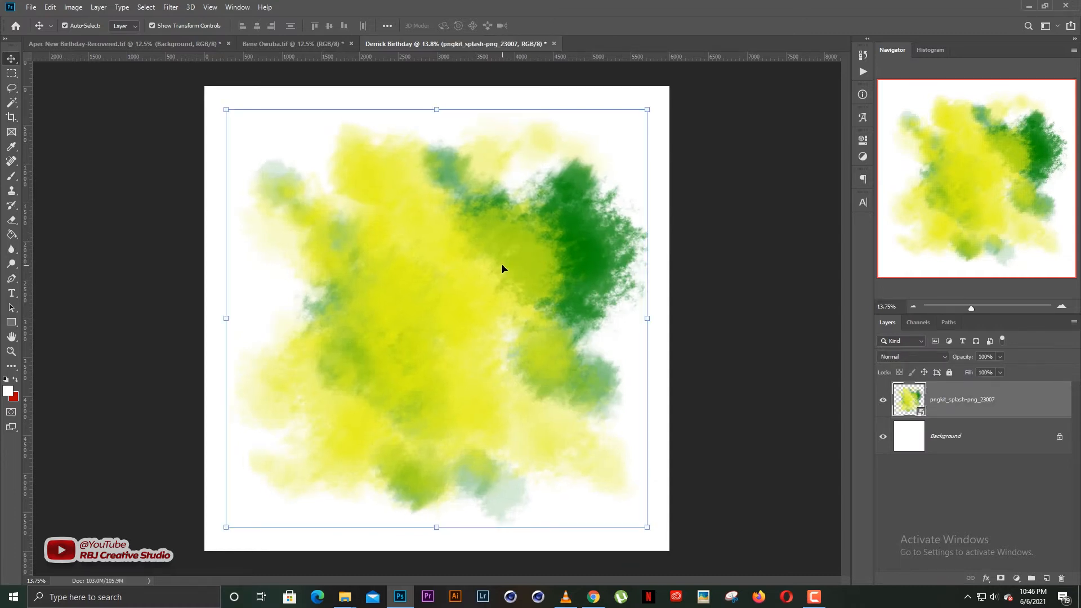
{"action": "left_click", "coordinate": [883, 400]}
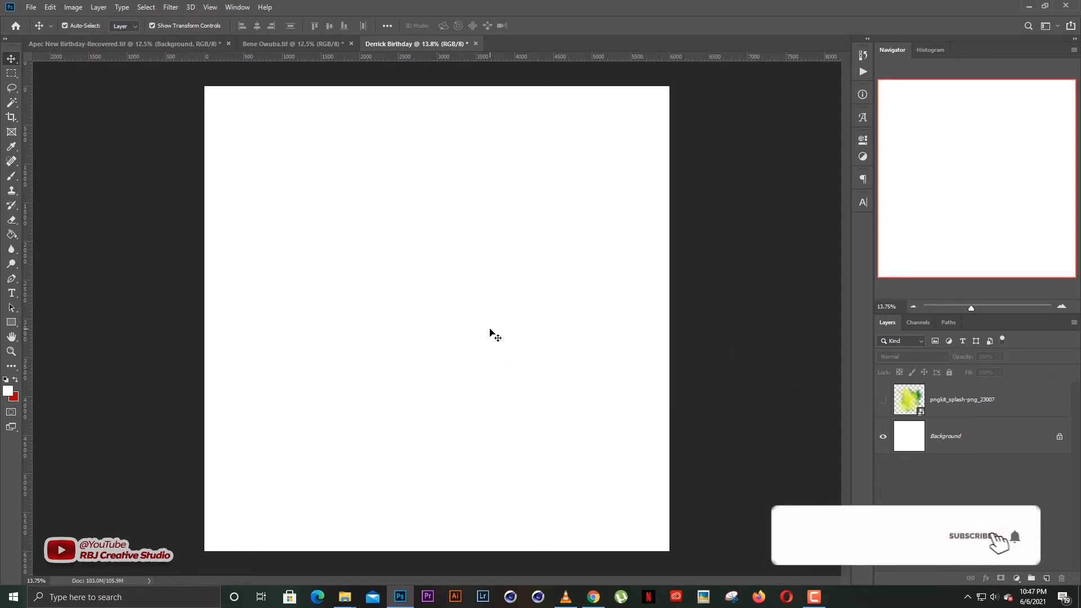
{"action": "left_click", "coordinate": [883, 399]}
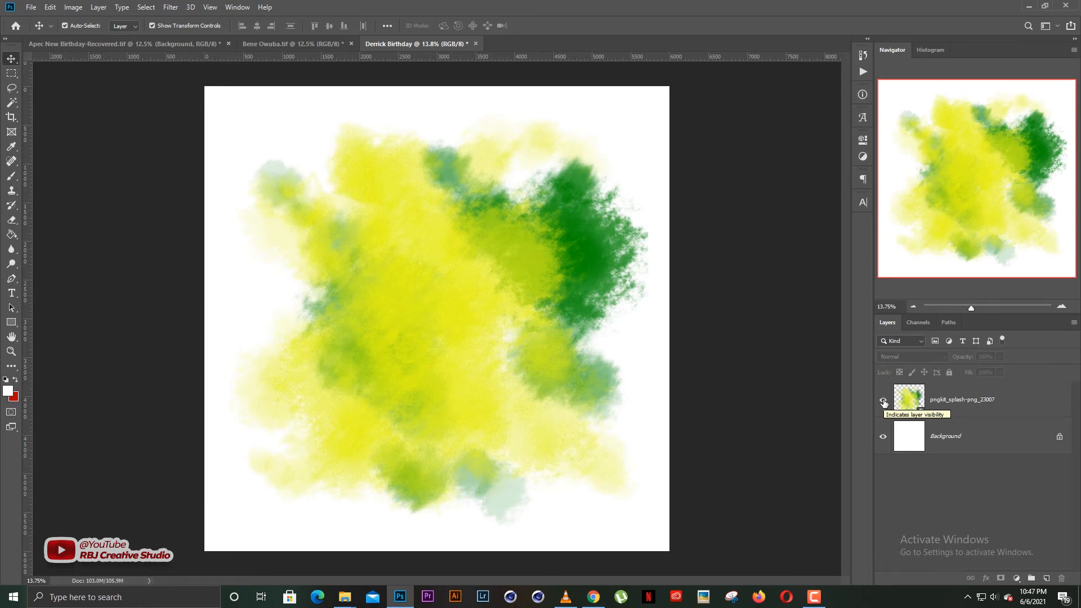
{"action": "left_click", "coordinate": [883, 401]}
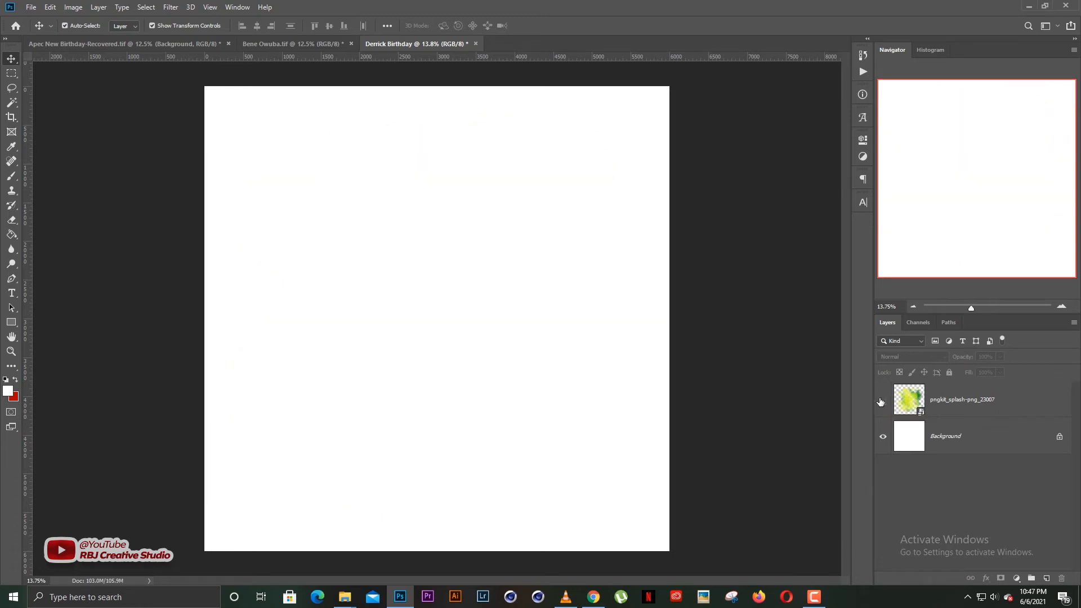
{"action": "left_click", "coordinate": [1015, 579]}
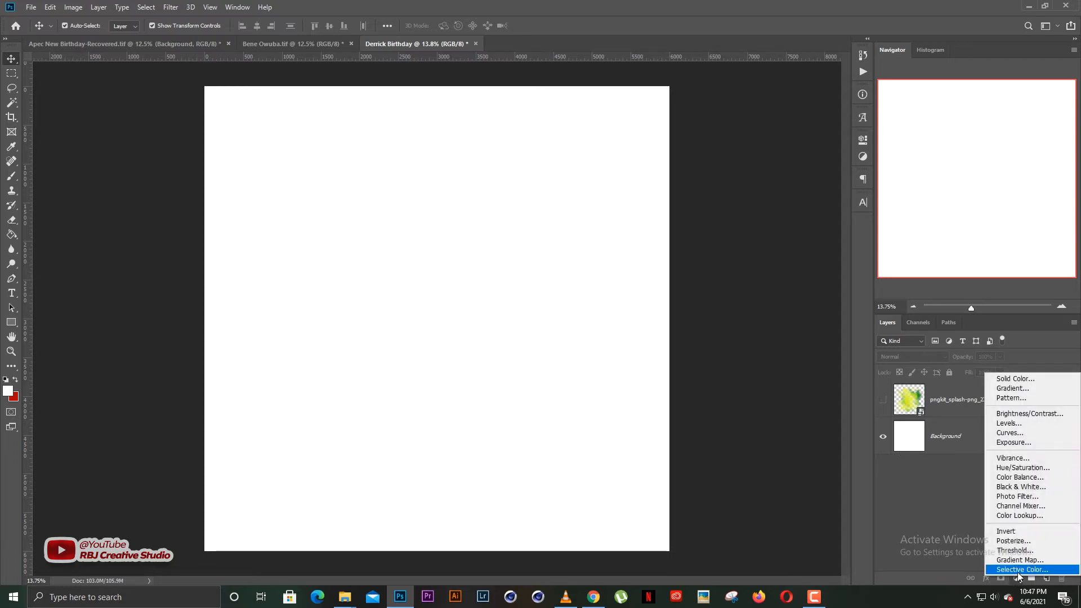
{"action": "left_click", "coordinate": [1018, 571]}
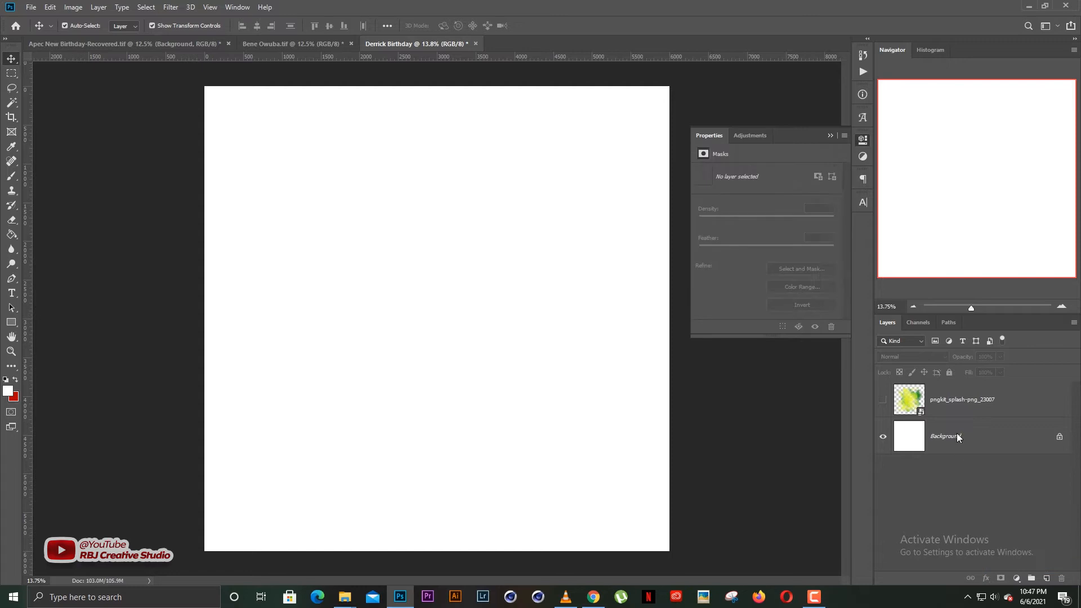
{"action": "left_click", "coordinate": [836, 132]}
{"action": "left_click", "coordinate": [996, 436]}
{"action": "left_click", "coordinate": [993, 402]}
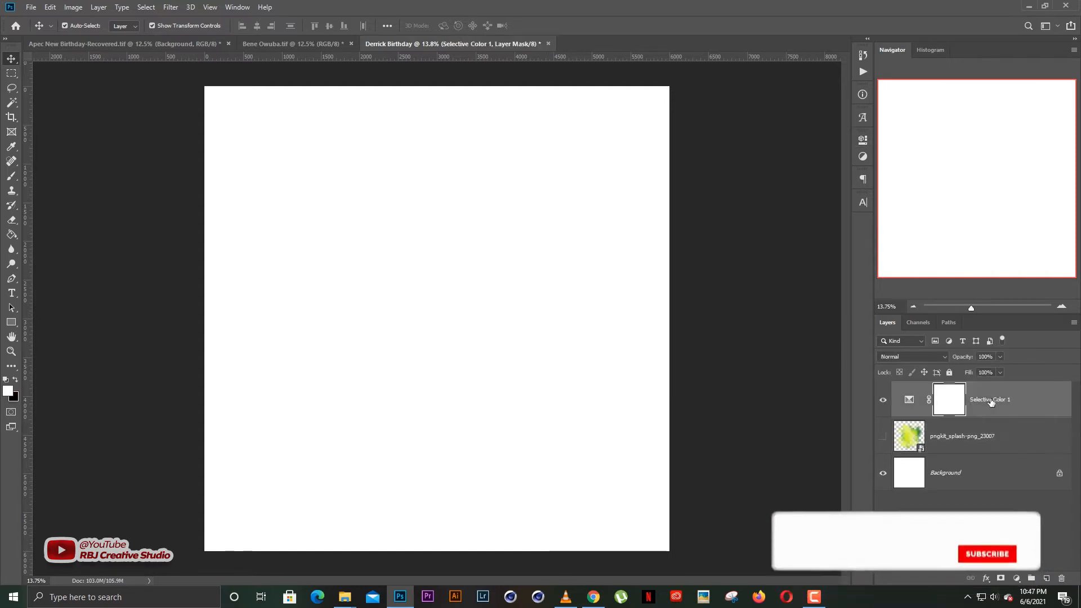
{"action": "key", "text": "Delete"}
{"action": "left_click", "coordinate": [980, 436]}
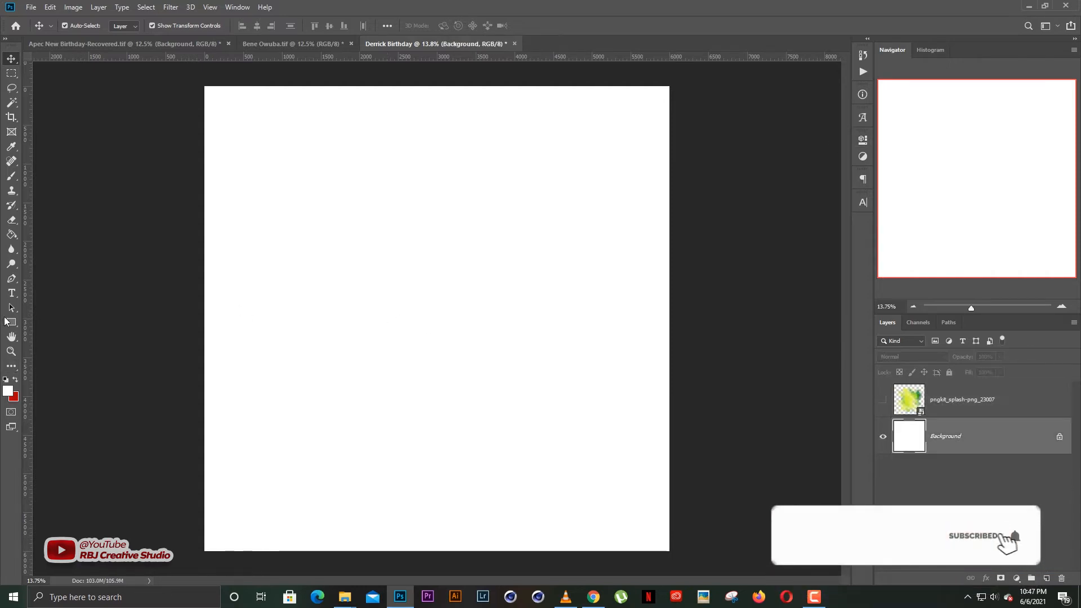
{"action": "key", "text": "u"}
Draw a full-canvas rectangle and add a Gradient Overlay style to it.
{"action": "left_click_drag", "start_coordinate": [201, 82], "coordinate": [674, 553]}
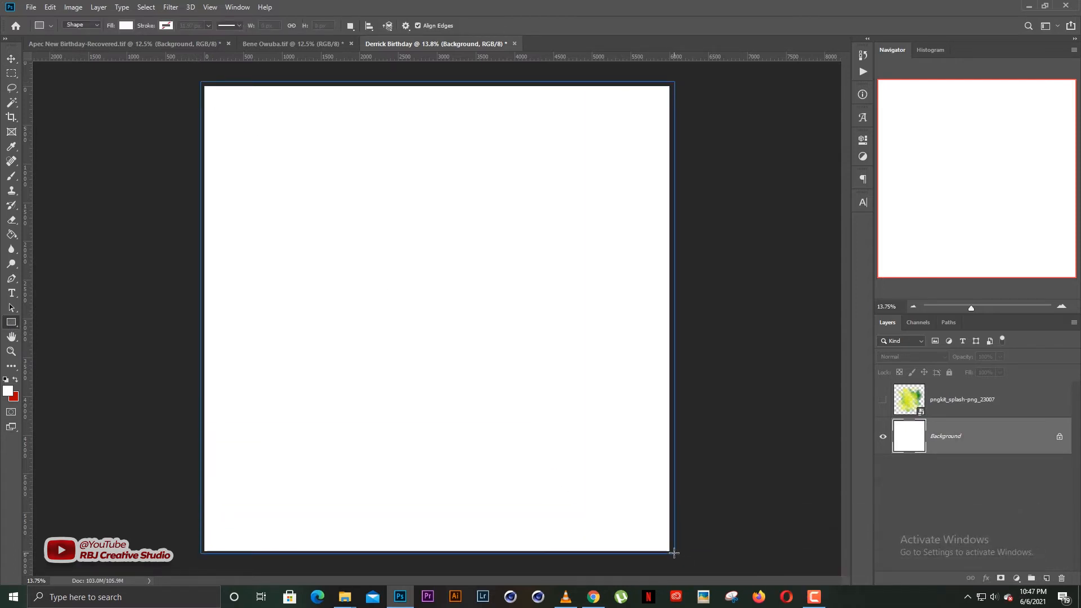
{"action": "key", "text": "v"}
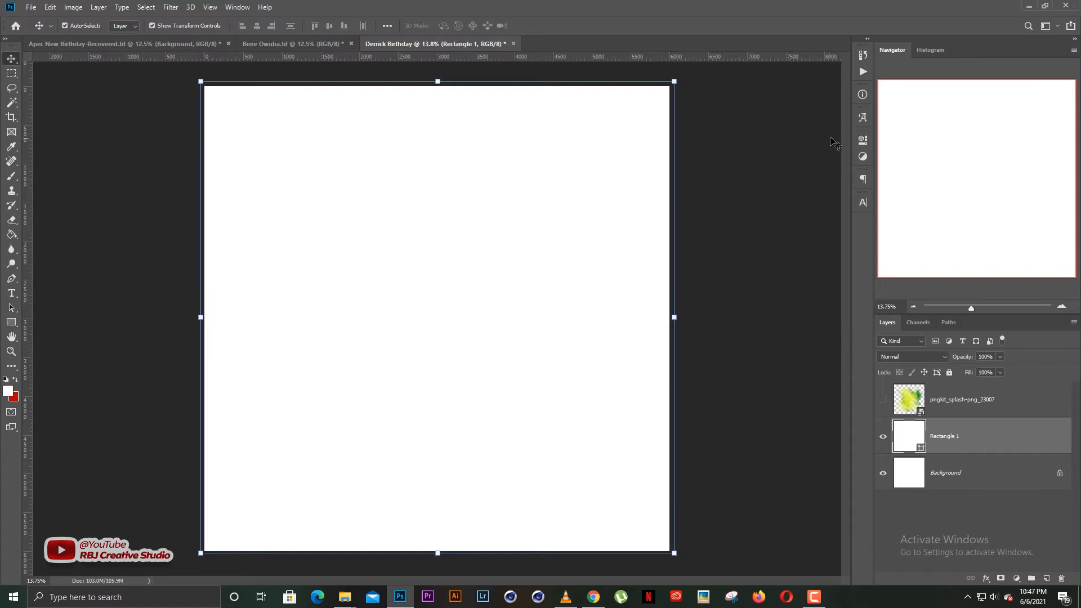
{"action": "left_click", "coordinate": [986, 578]}
{"action": "left_click", "coordinate": [1006, 544]}
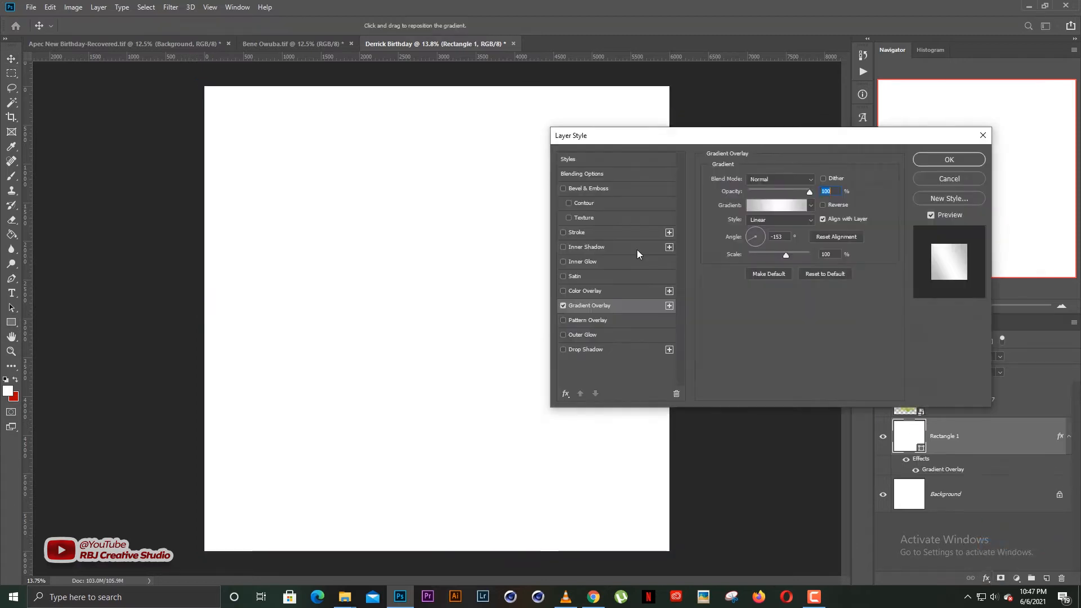
In the Gradient Editor, set the left colour stop to dark green.
{"action": "left_click", "coordinate": [784, 206]}
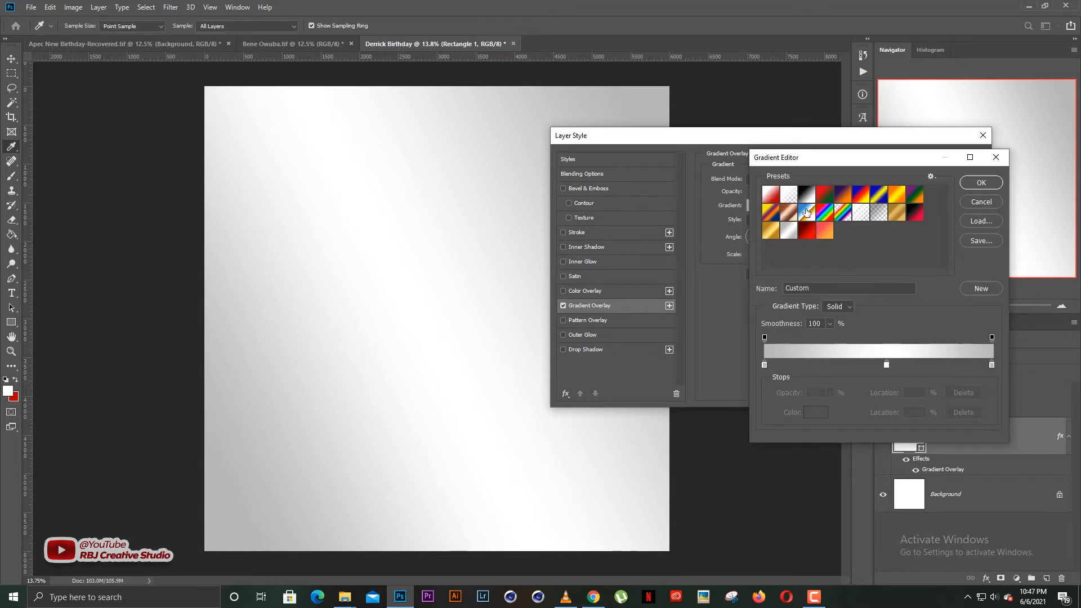
{"action": "left_click", "coordinate": [807, 231]}
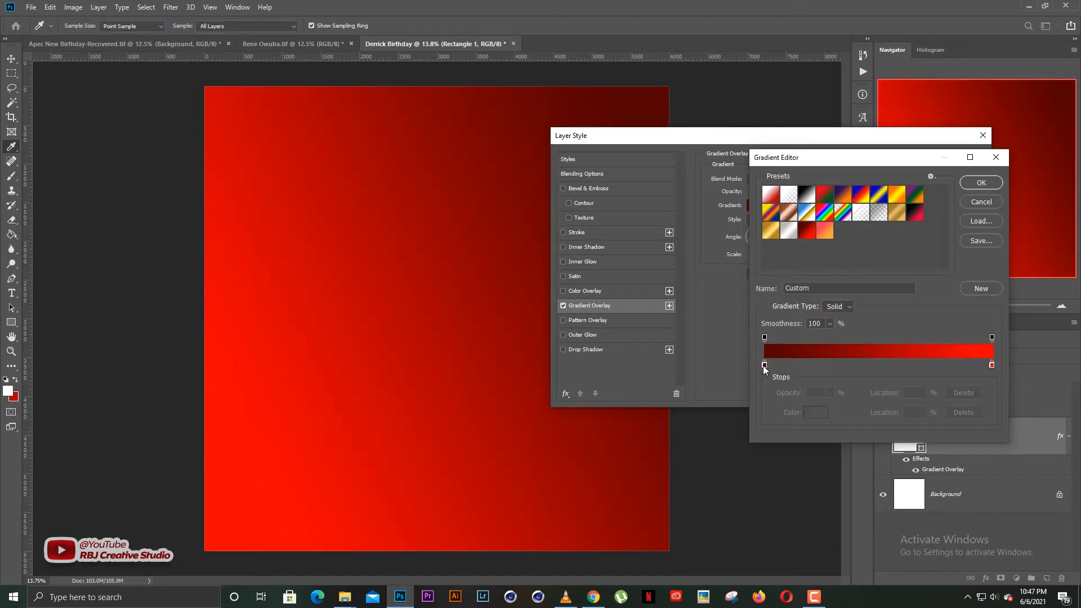
{"action": "left_click", "coordinate": [765, 366]}
{"action": "left_click_drag", "start_coordinate": [769, 369], "coordinate": [765, 369]}
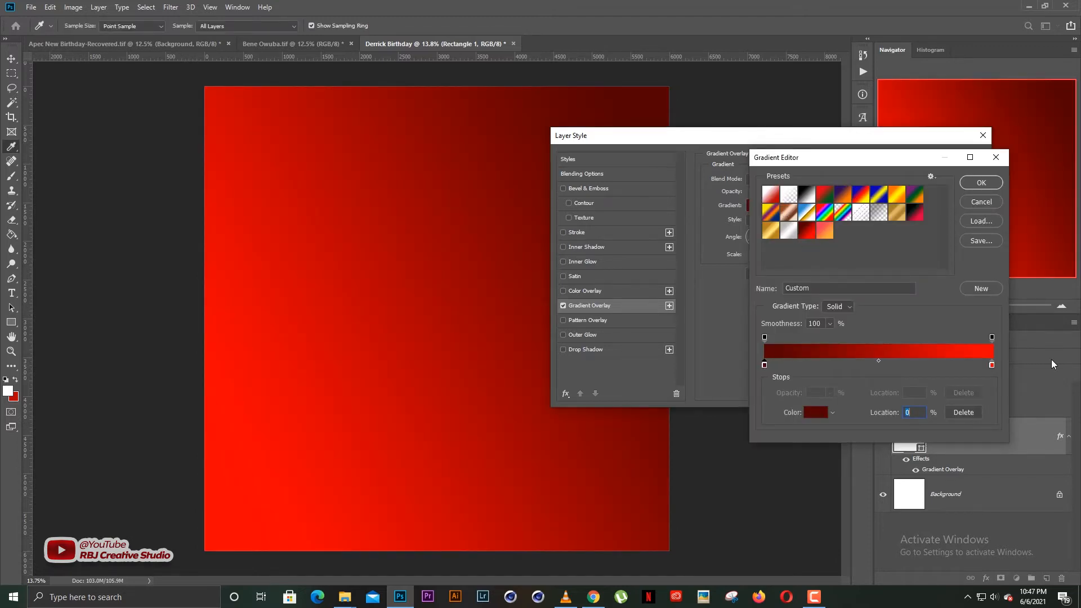
{"action": "left_click_drag", "start_coordinate": [993, 367], "coordinate": [989, 367]}
{"action": "left_click", "coordinate": [764, 366]}
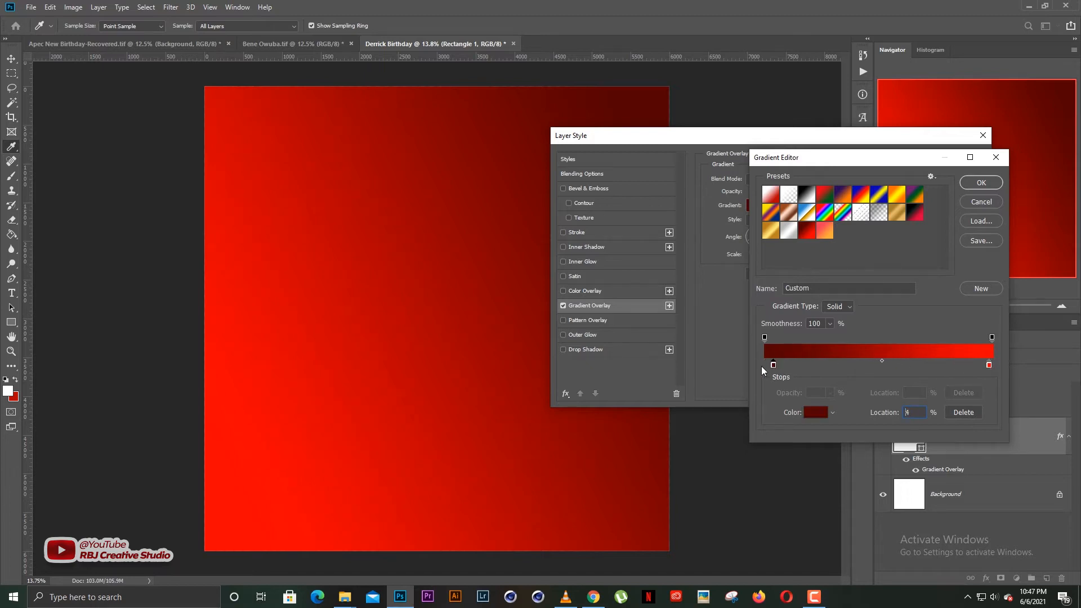
{"action": "left_click", "coordinate": [812, 415]}
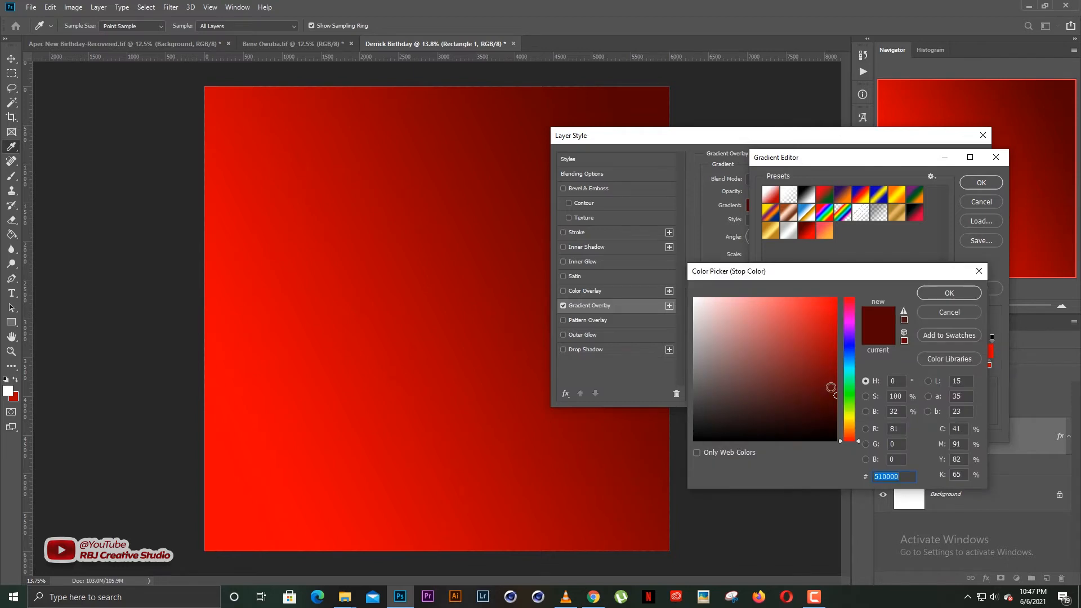
{"action": "left_click_drag", "start_coordinate": [851, 401], "coordinate": [837, 396]}
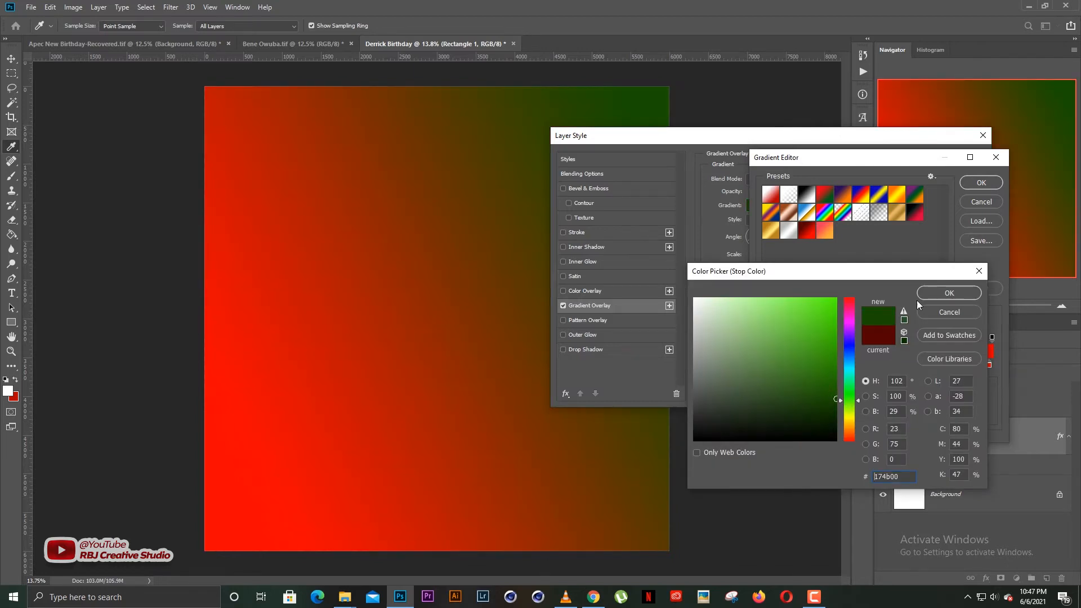
{"action": "left_click", "coordinate": [949, 293]}
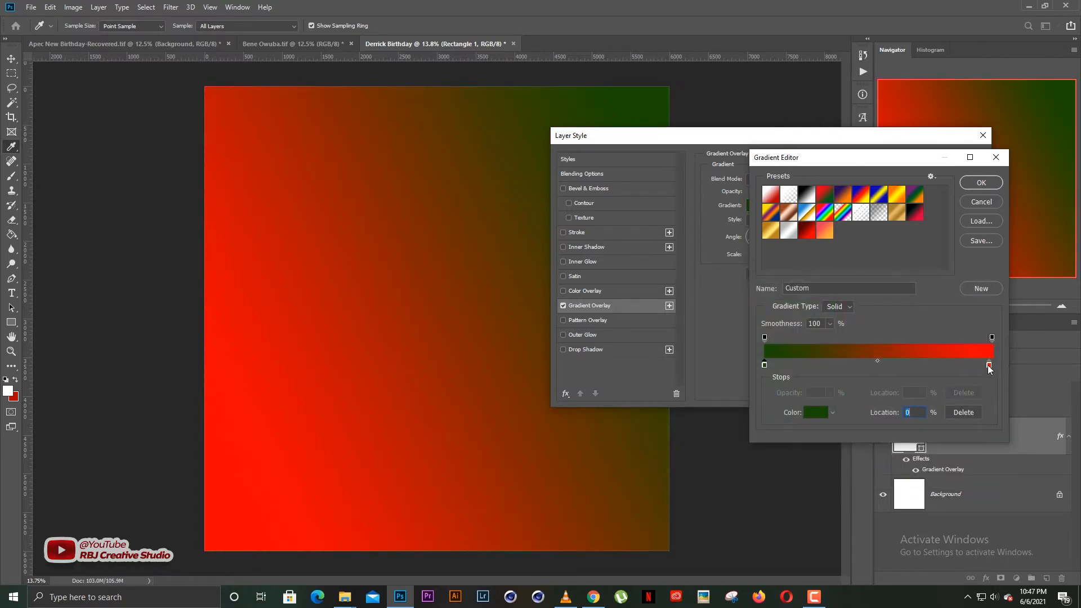
Set the right colour stop to yellow and apply the gradient.
{"action": "left_click_drag", "start_coordinate": [990, 366], "coordinate": [984, 365]}
{"action": "left_click", "coordinate": [816, 412]}
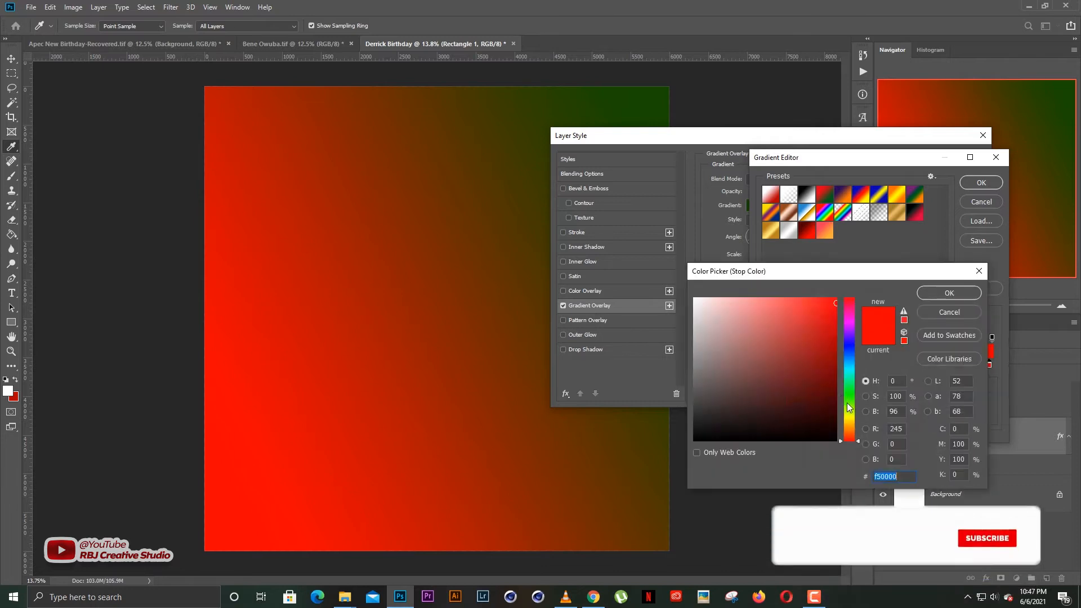
{"action": "left_click", "coordinate": [849, 417]}
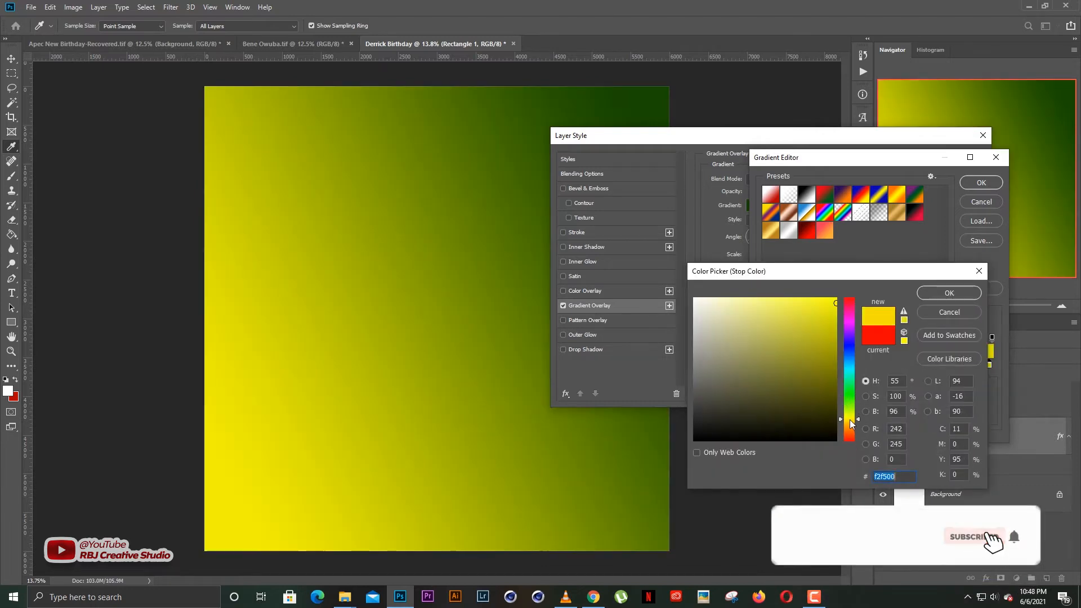
{"action": "left_click", "coordinate": [849, 421]}
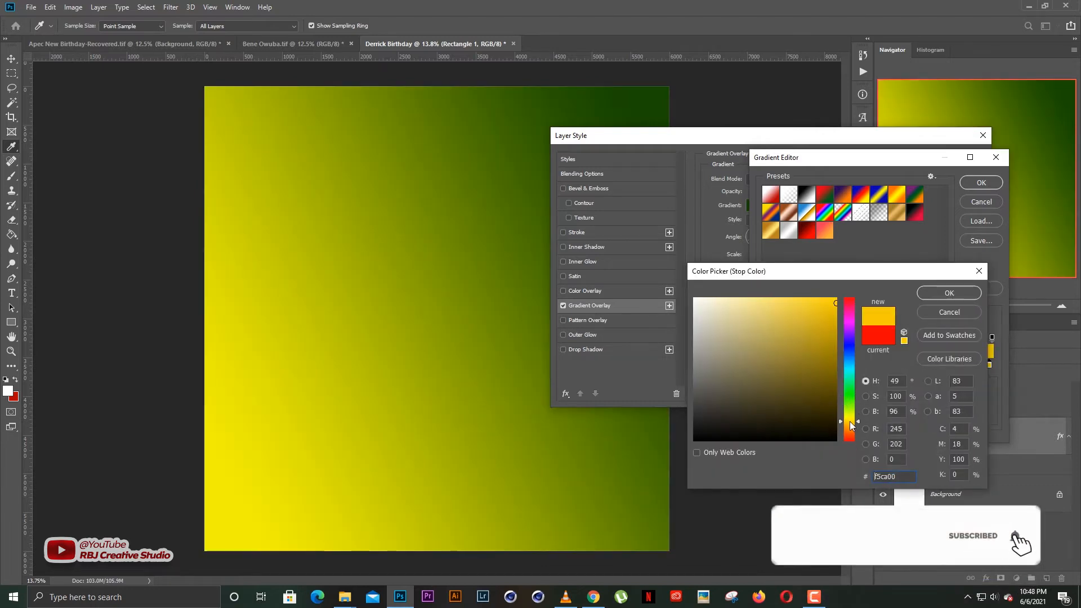
{"action": "left_click", "coordinate": [949, 292]}
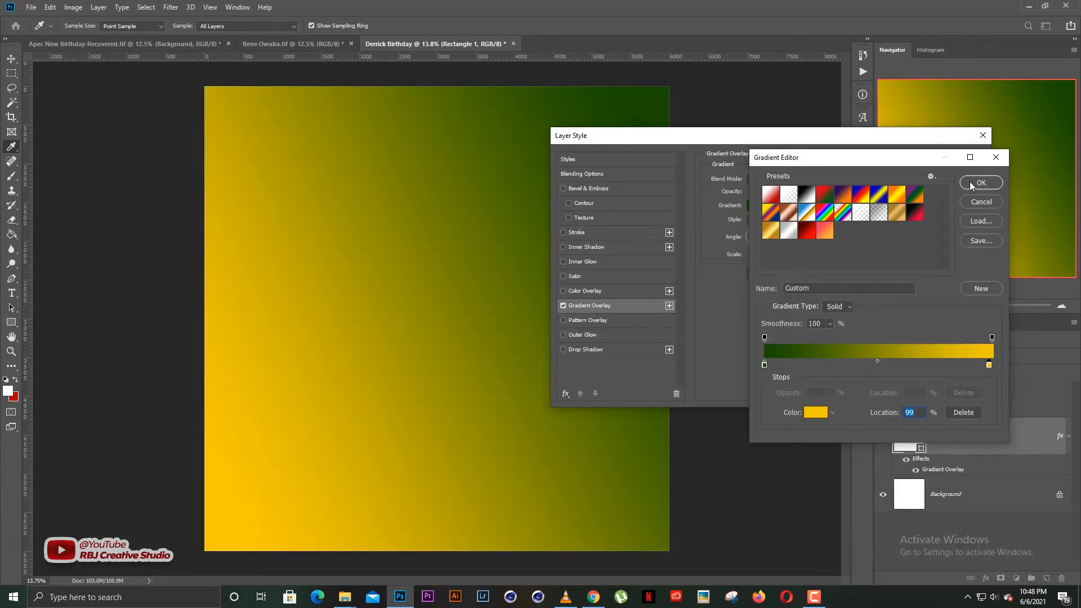
{"action": "left_click", "coordinate": [970, 185]}
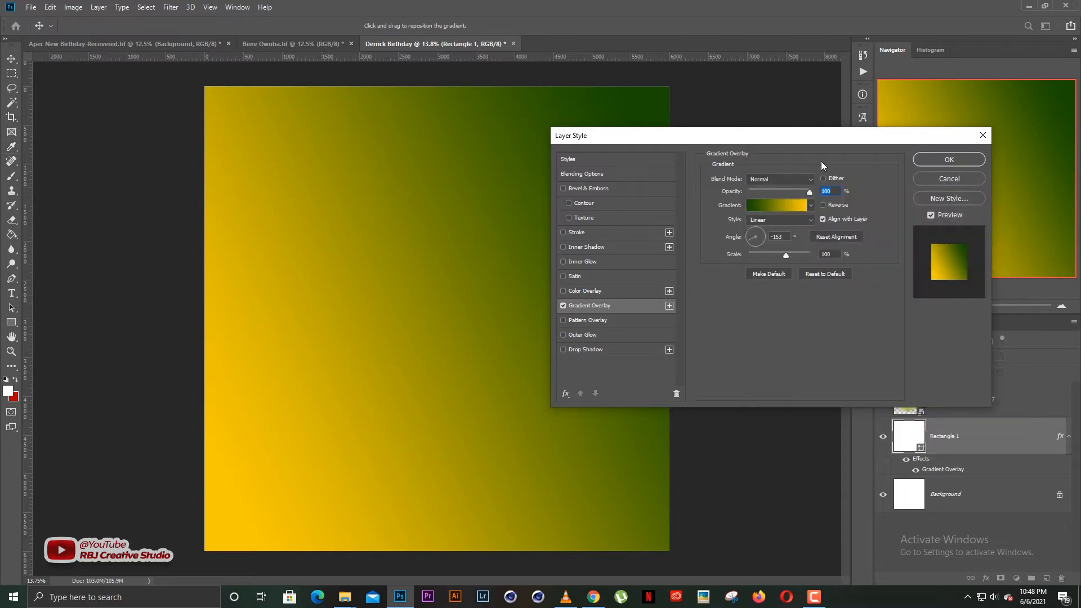
Set the overlay angle to 101° with yellow on top, lock Rectangle 1, show the splash.
{"action": "left_click_drag", "start_coordinate": [760, 138], "coordinate": [821, 161]}
{"action": "left_click", "coordinate": [818, 258]}
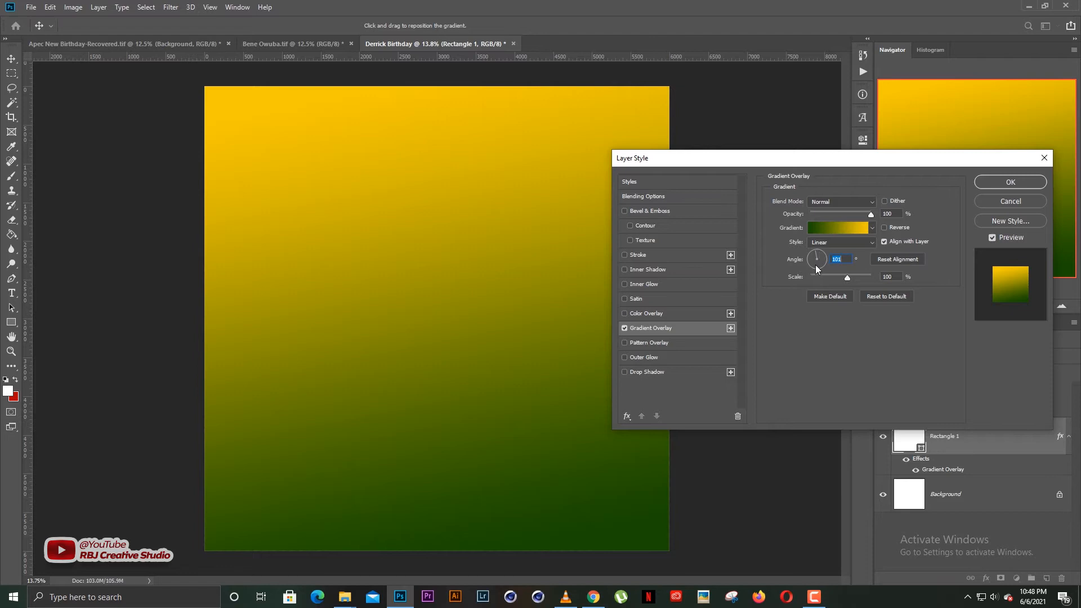
{"action": "left_click", "coordinate": [994, 182]}
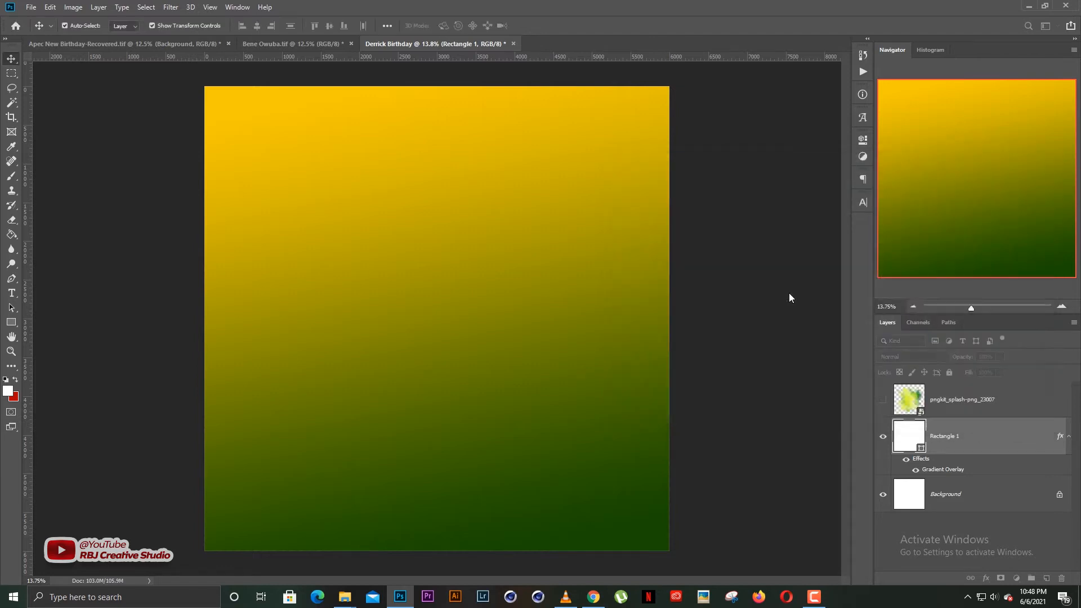
{"action": "left_click", "coordinate": [951, 372]}
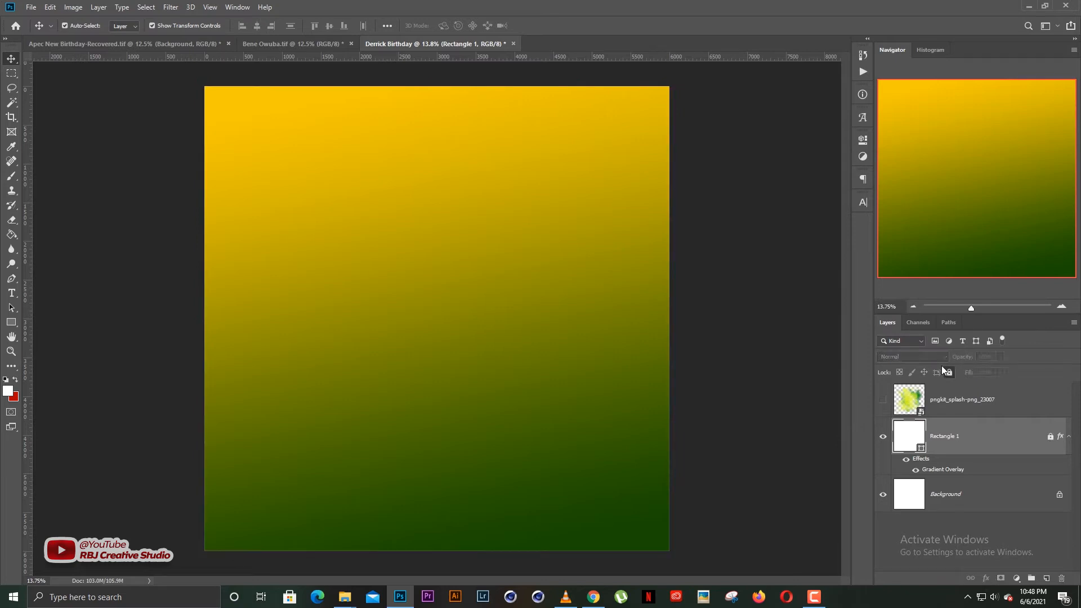
{"action": "left_click", "coordinate": [883, 401]}
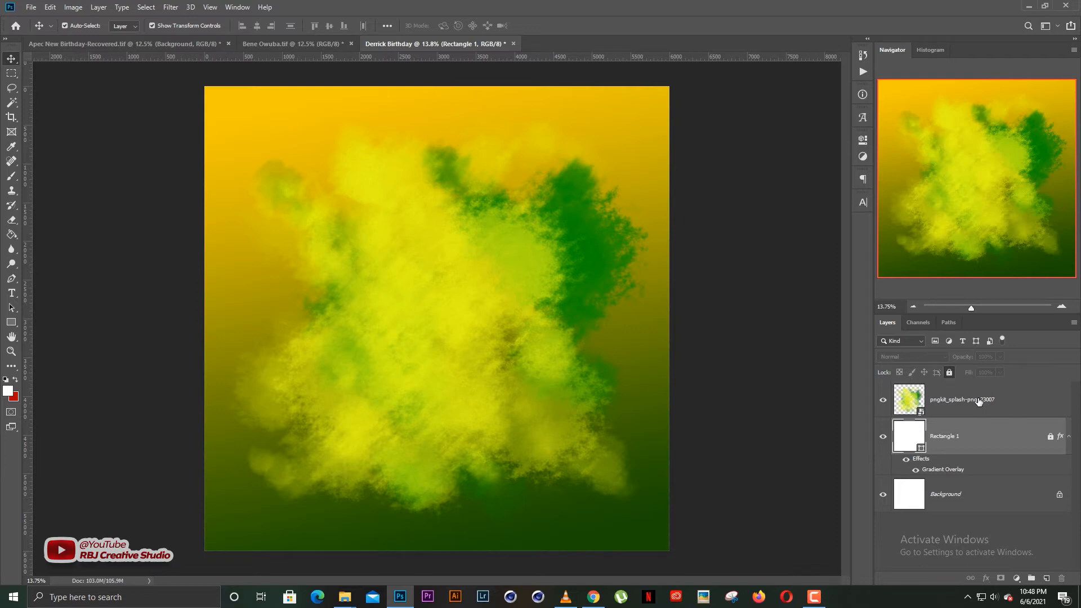
Scale the splash layer up by its corner handle until it fills the canvas.
{"action": "left_click", "coordinate": [978, 400]}
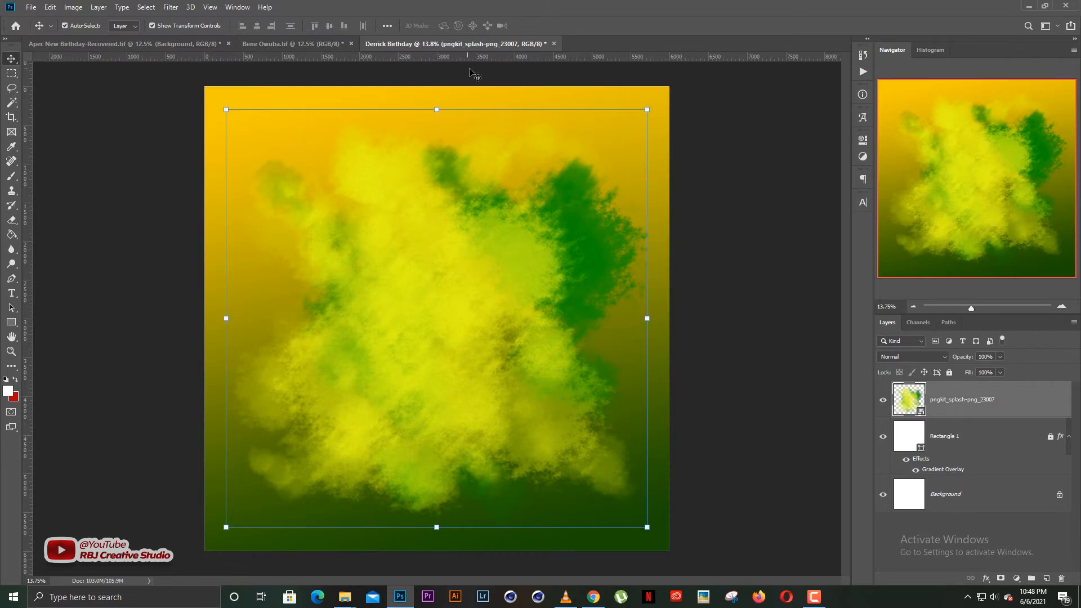
{"action": "left_click", "coordinate": [648, 109]}
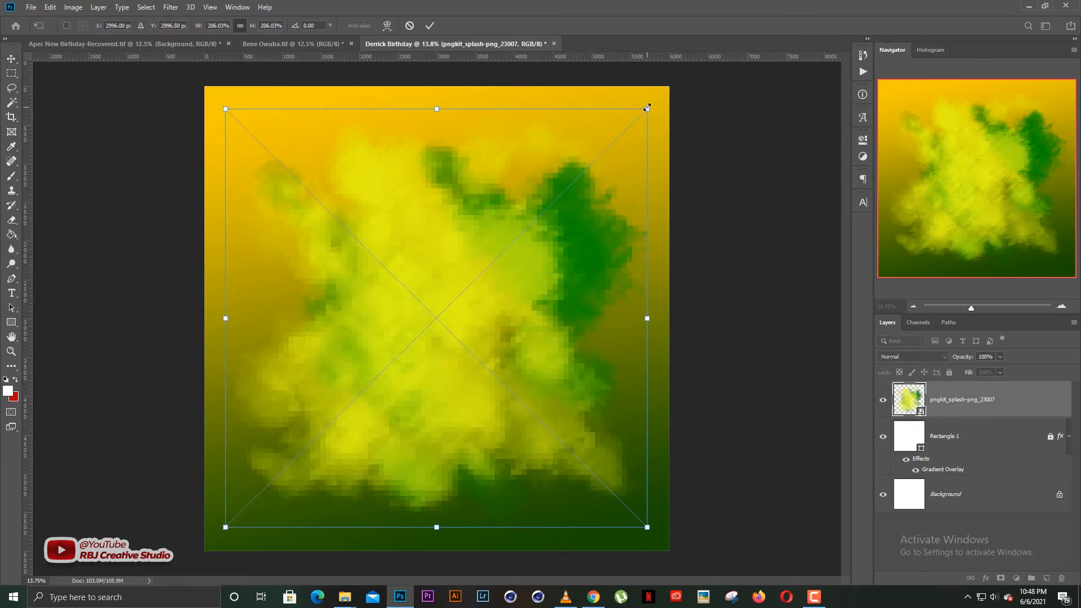
{"action": "left_click_drag", "start_coordinate": [648, 108], "coordinate": [668, 97]}
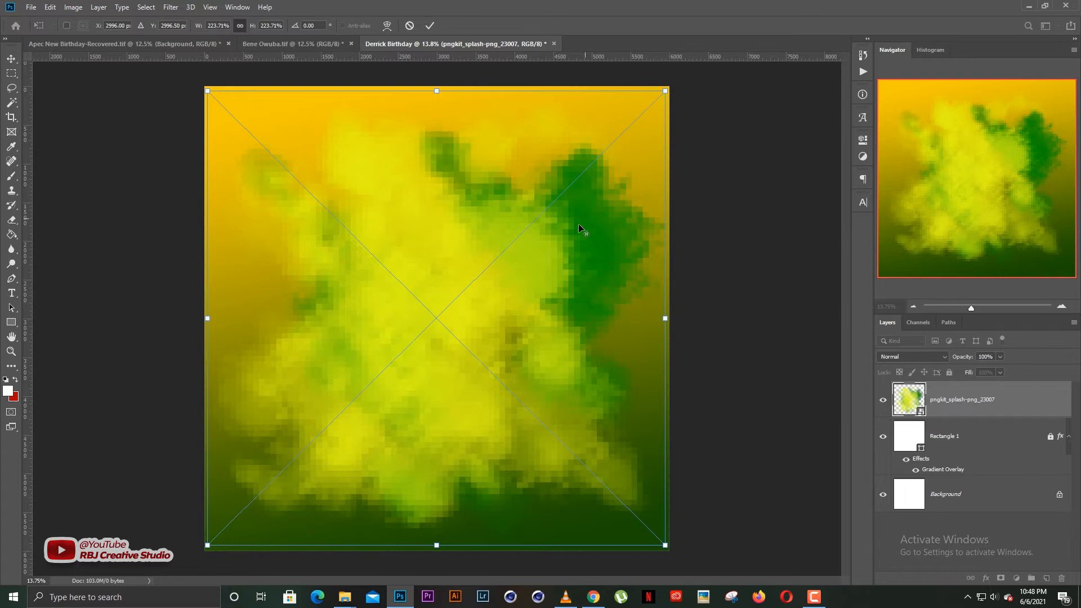
{"action": "key", "text": "Return"}
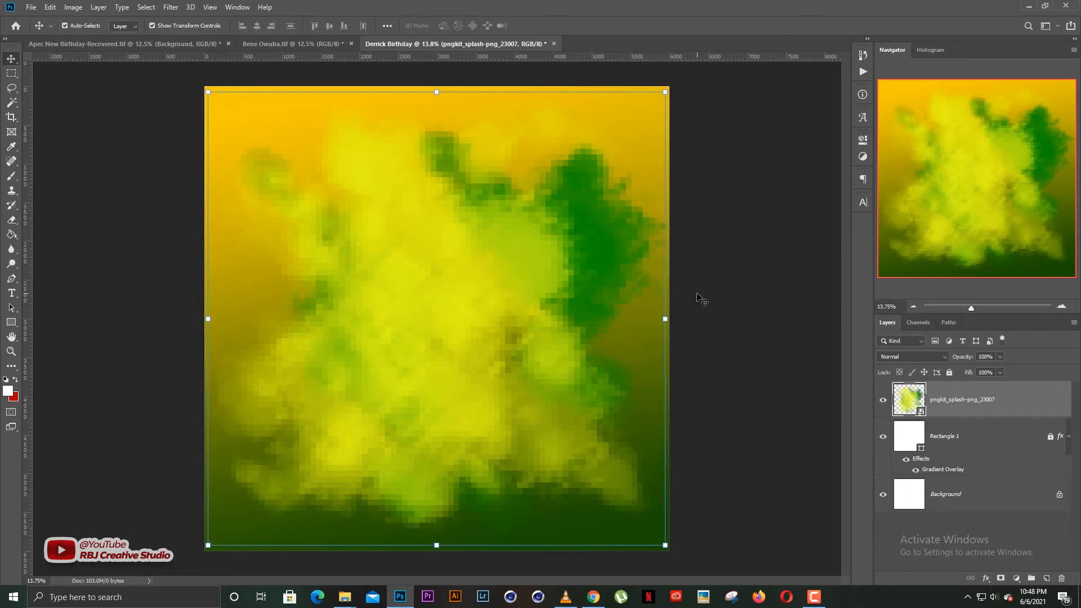
{"action": "left_click", "coordinate": [904, 357]}
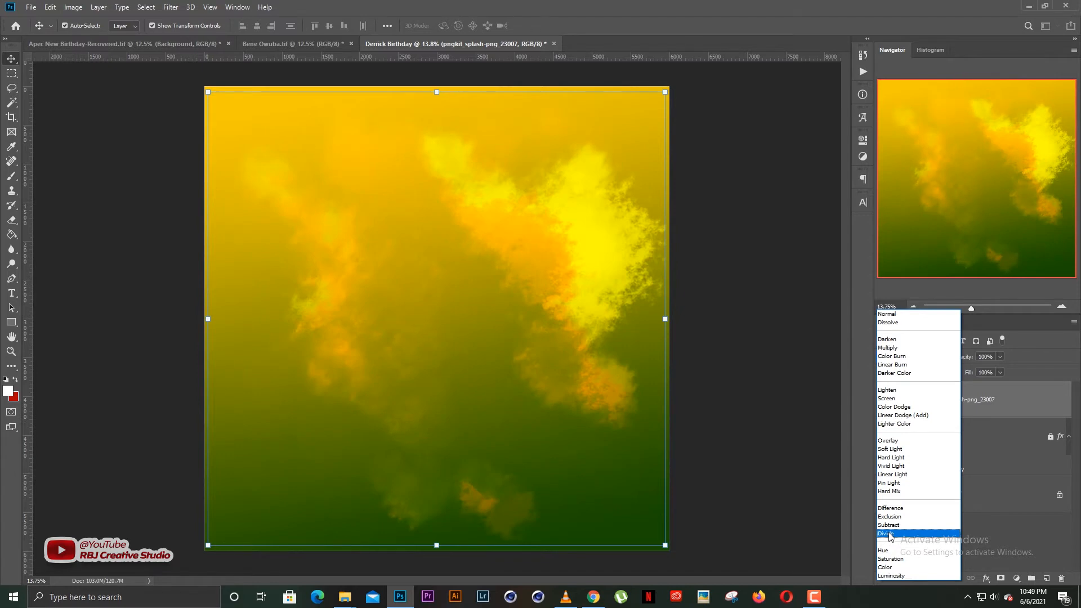
Set the smoke splash layer to Luminosity blending and stretch it wider horizontally.
{"action": "left_click", "coordinate": [901, 314]}
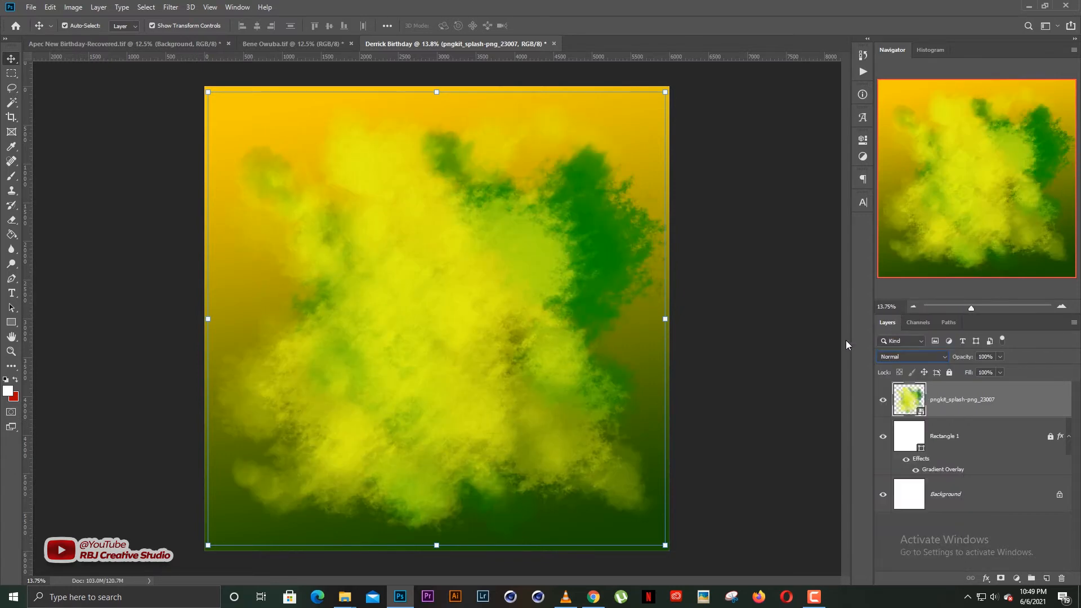
{"action": "key", "text": "Down"}
{"action": "key", "text": "Down"}
{"action": "key", "text": "Down"}
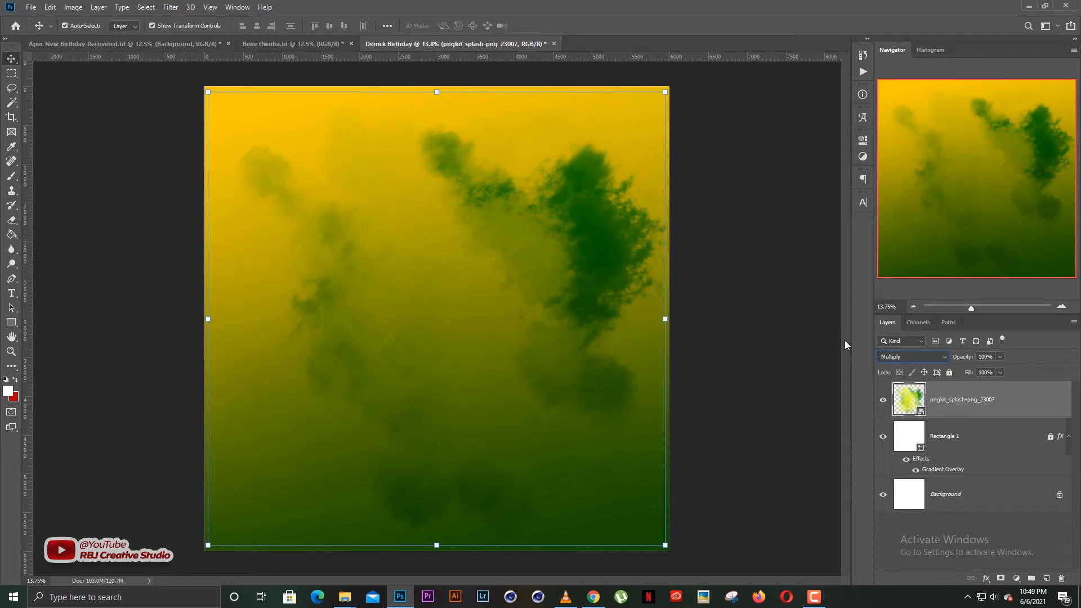
{"action": "key", "text": "Down"}
{"action": "key", "text": "Down"}
{"action": "key", "text": "Down"}
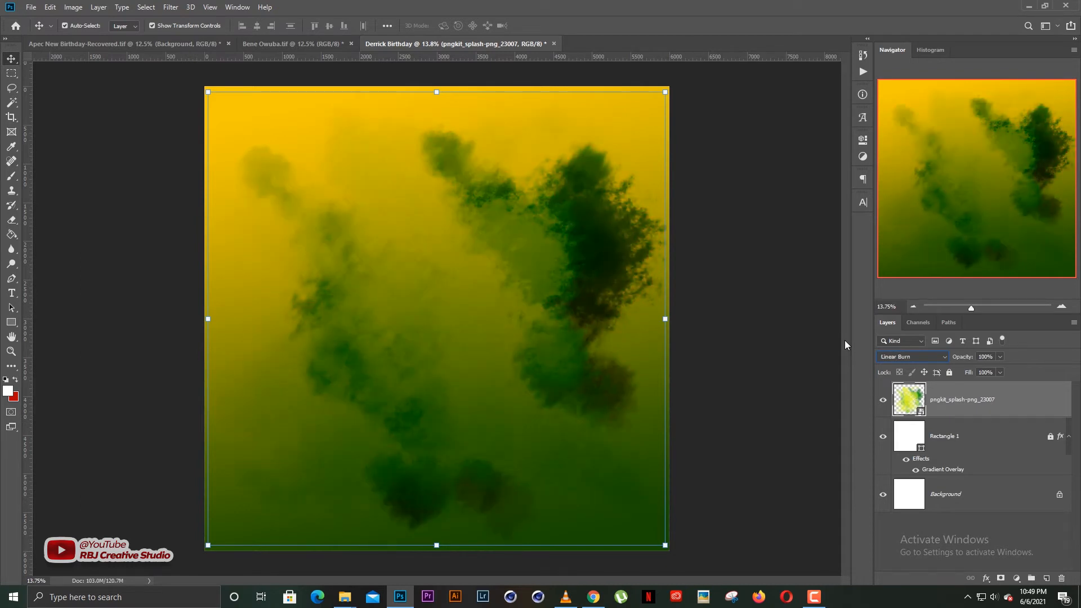
{"action": "key", "text": "Down"}
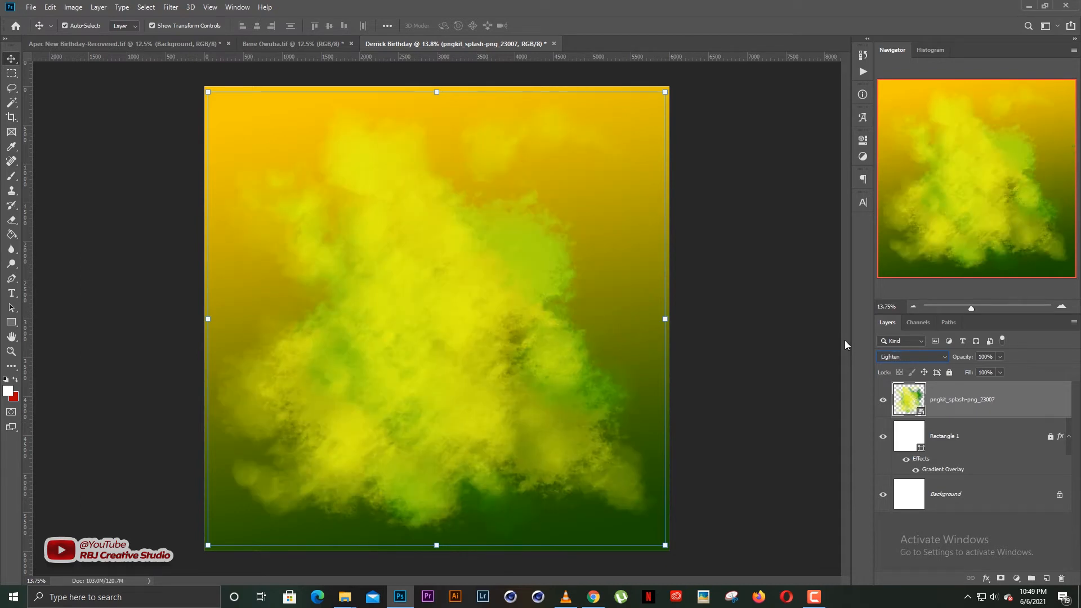
{"action": "key", "text": "Down"}
{"action": "key", "text": "Down"}
{"action": "key", "text": "Down"}
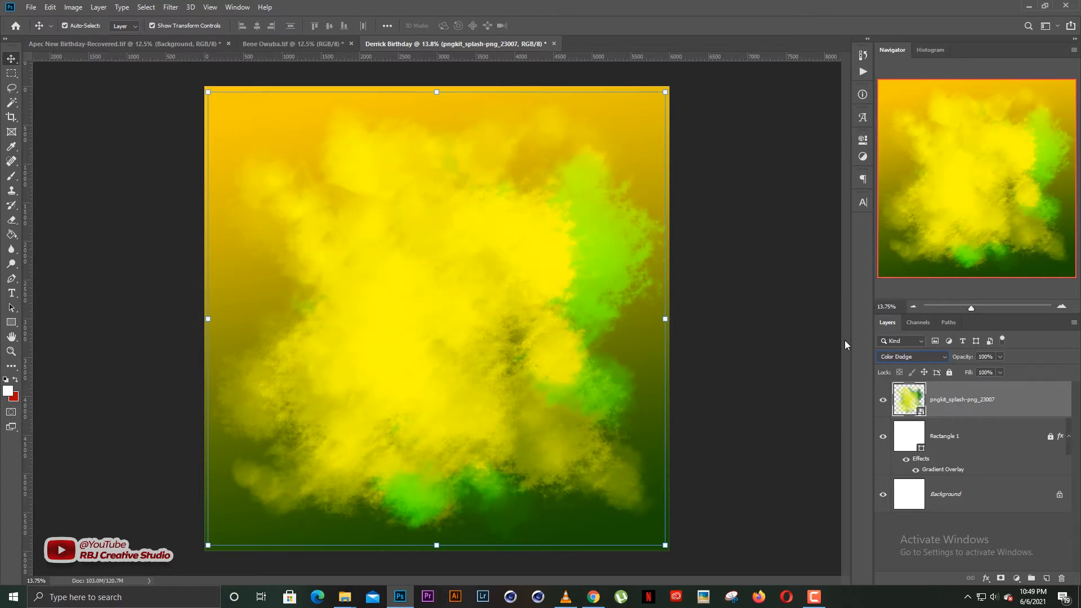
{"action": "key", "text": "Down"}
{"action": "key", "text": "Down"}
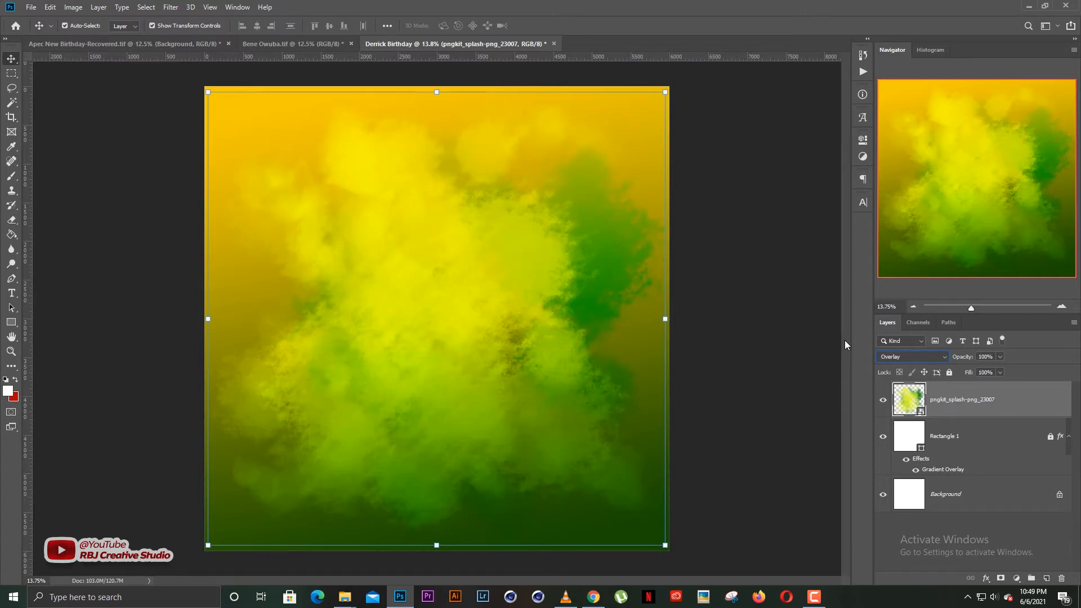
{"action": "key", "text": "Down"}
{"action": "key", "text": "Down"}
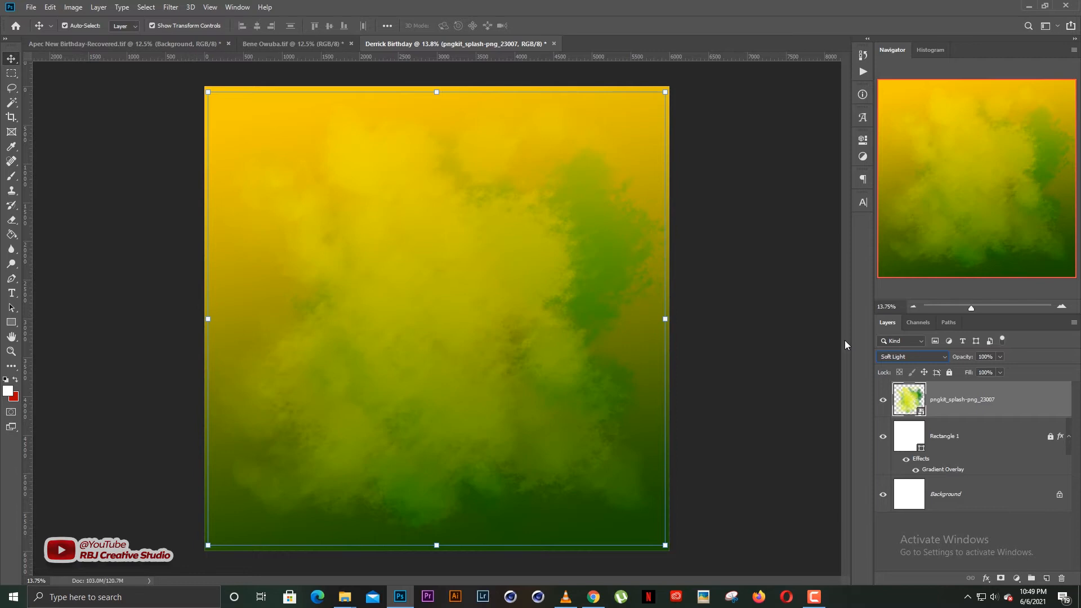
{"action": "key", "text": "Down"}
{"action": "key", "text": "Down"}
{"action": "key", "text": "Down"}
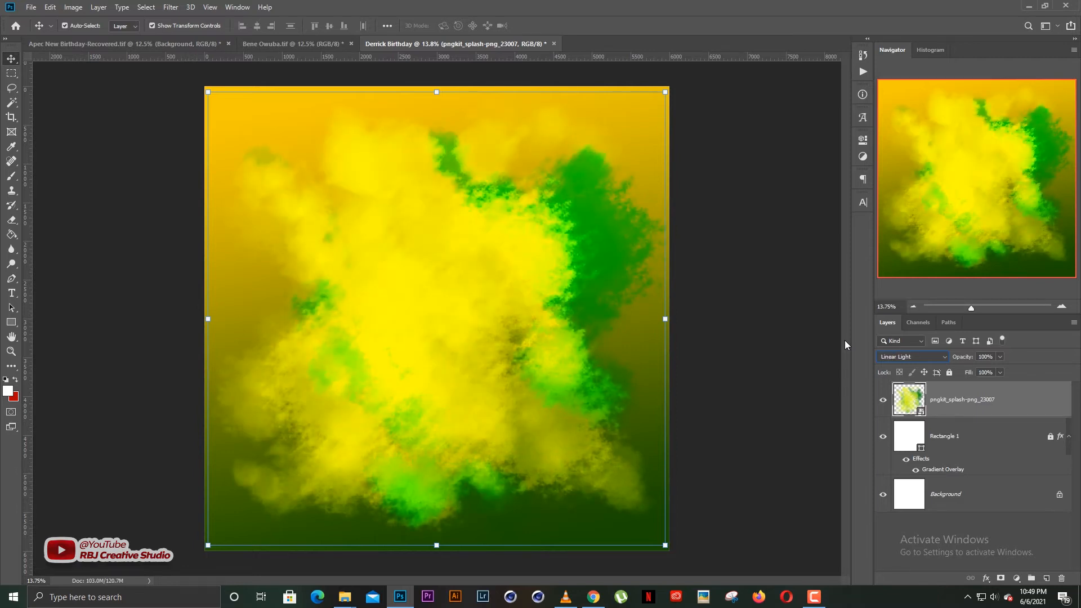
{"action": "key", "text": "Down"}
{"action": "key", "text": "Down"}
{"action": "key", "text": "Down"}
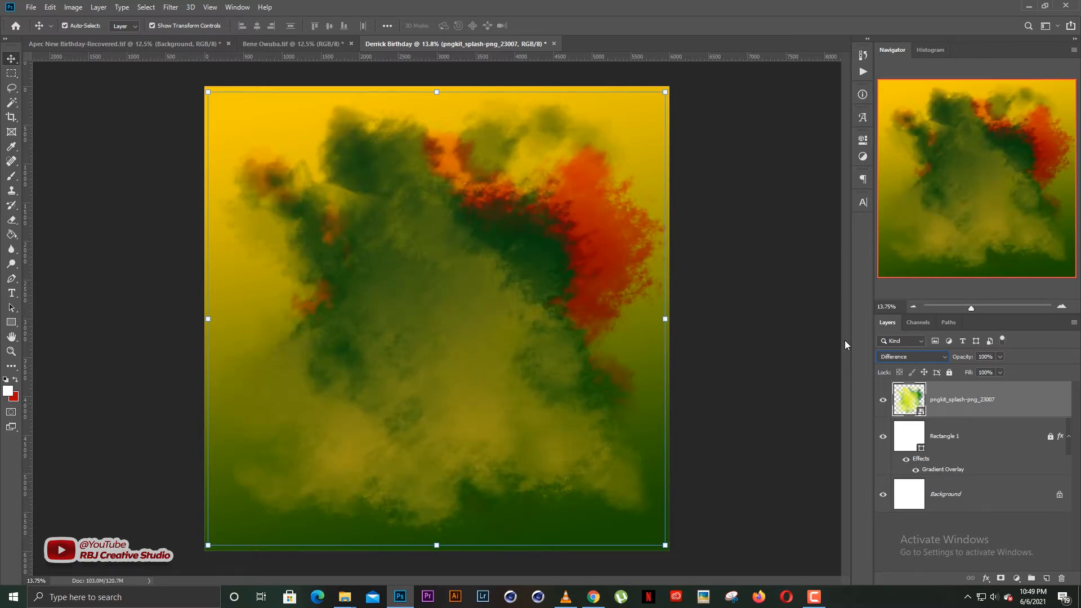
{"action": "key", "text": "Down"}
{"action": "key", "text": "Down"}
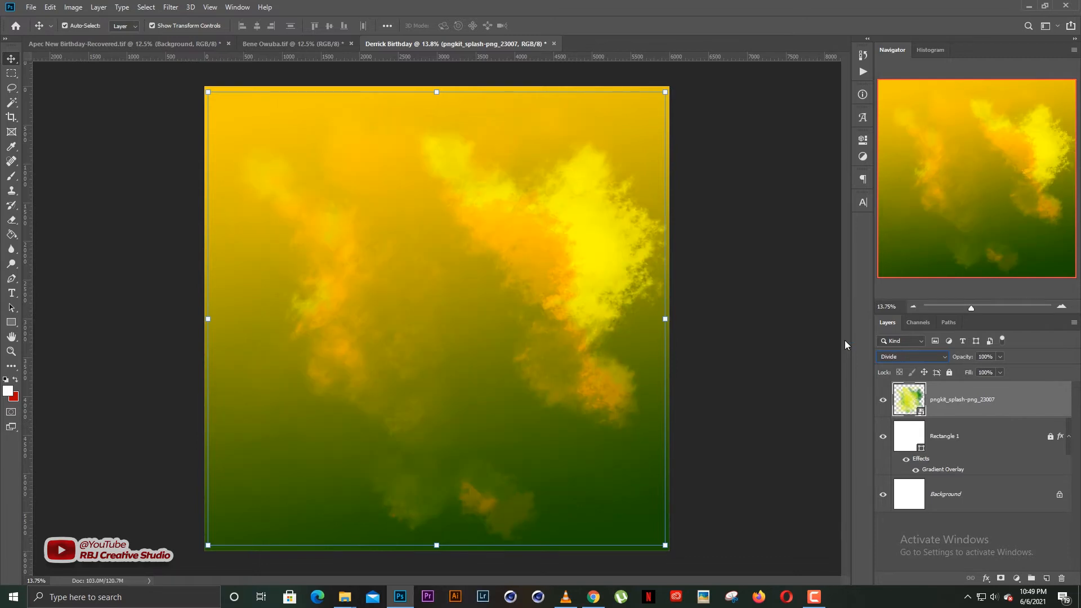
{"action": "key", "text": "Down"}
{"action": "key", "text": "Down"}
{"action": "key", "text": "Down"}
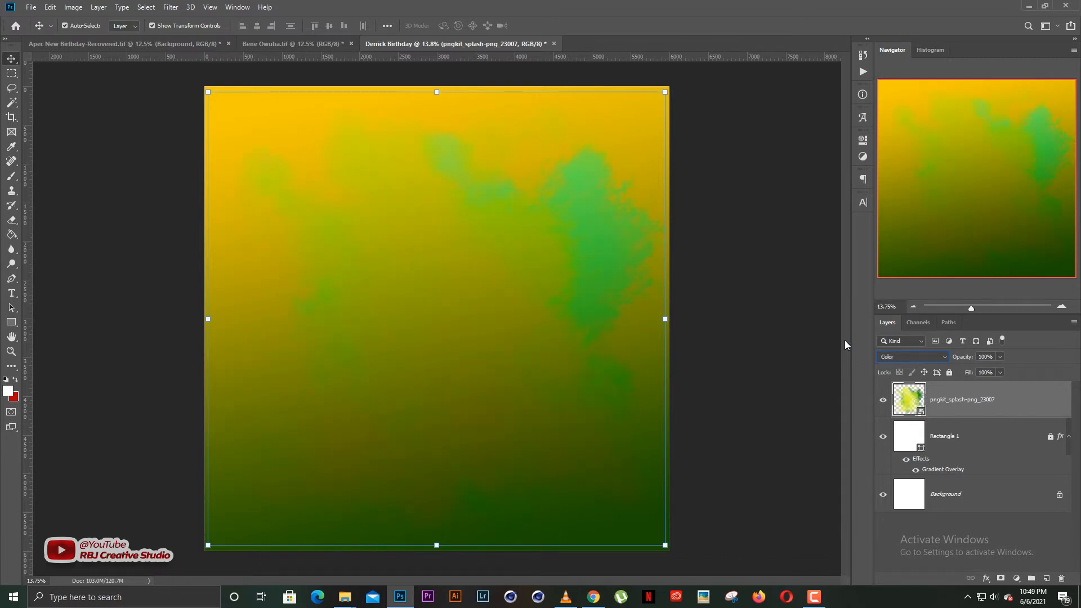
{"action": "key", "text": "Down"}
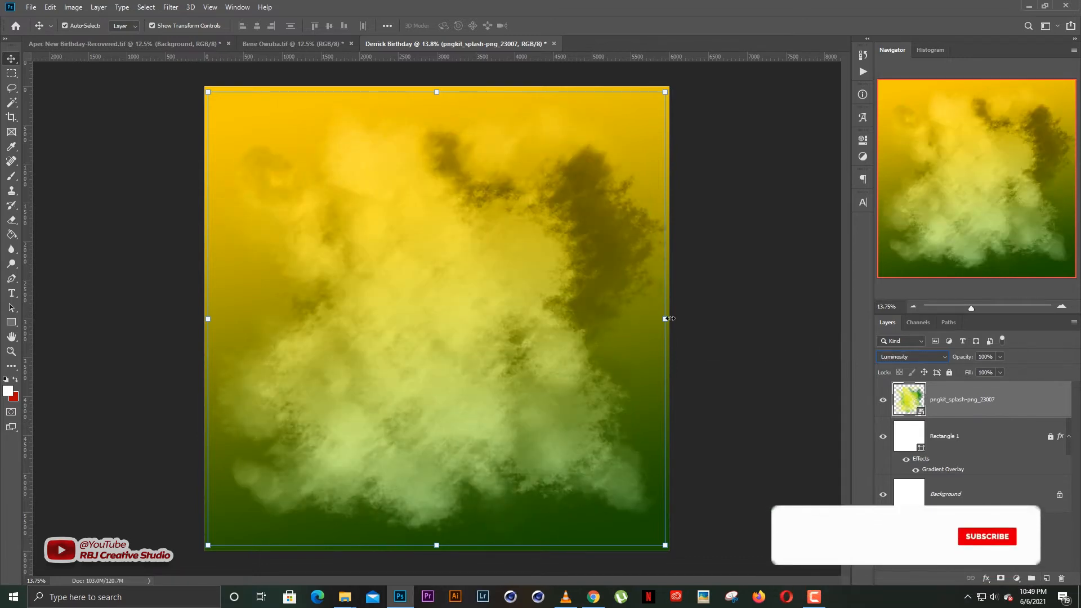
{"action": "left_click_drag", "start_coordinate": [663, 318], "coordinate": [711, 318]}
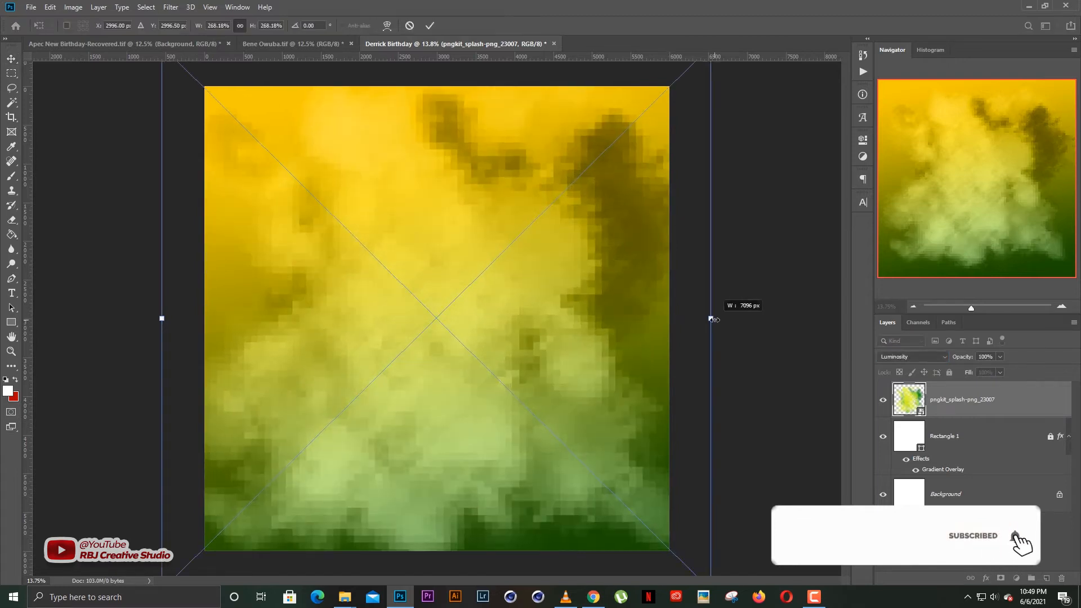
{"action": "key", "text": "Return"}
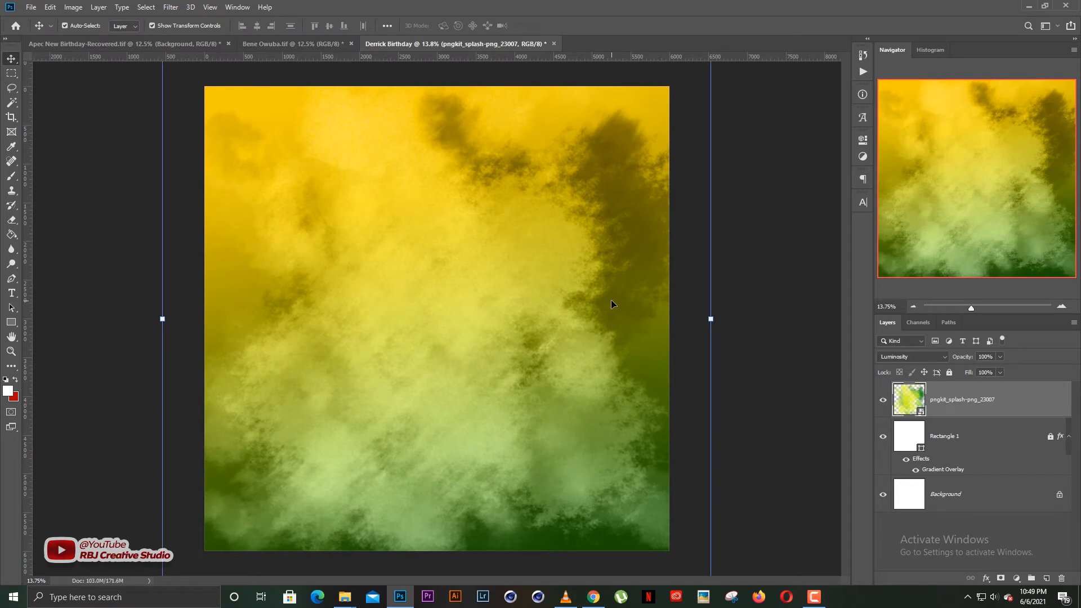
Lock the splash layer, unlock Rectangle 1 and reopen its Gradient Overlay settings.
{"action": "left_click", "coordinate": [950, 373]}
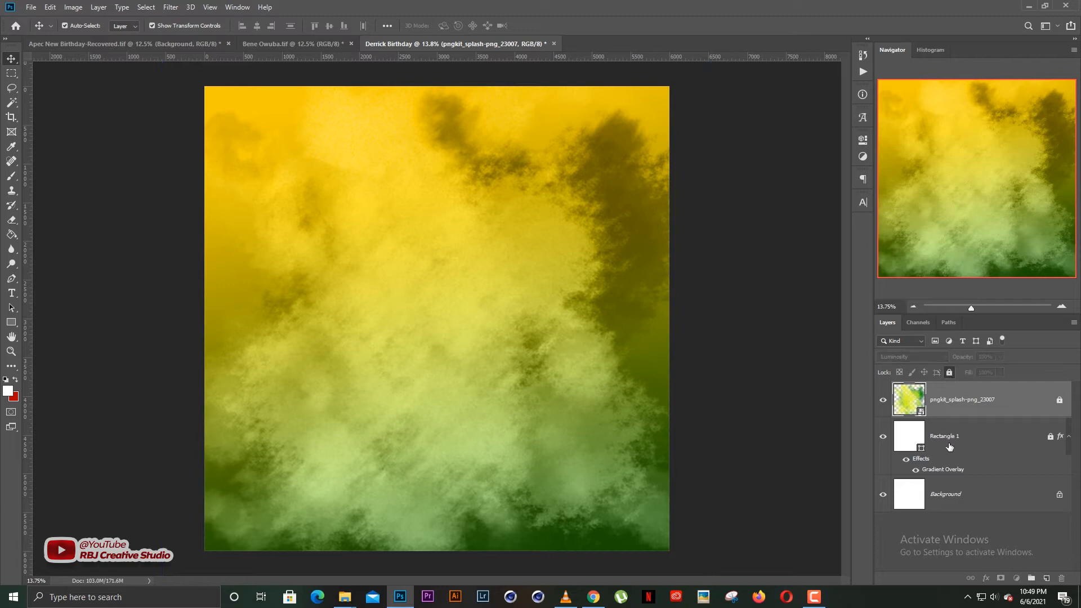
{"action": "left_click", "coordinate": [950, 445]}
{"action": "left_click", "coordinate": [950, 373]}
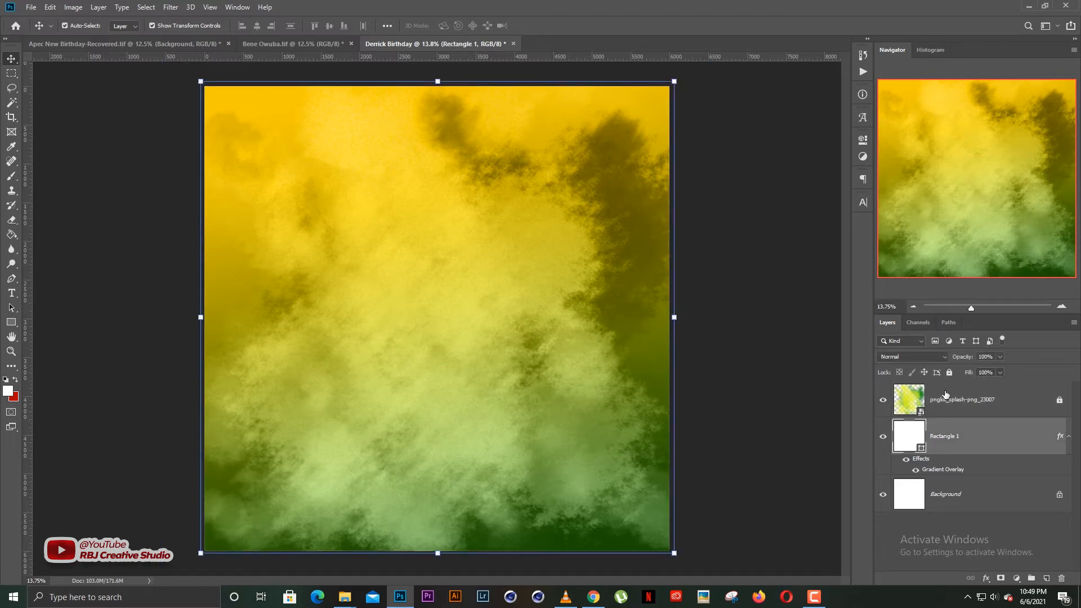
{"action": "right_click", "coordinate": [951, 465]}
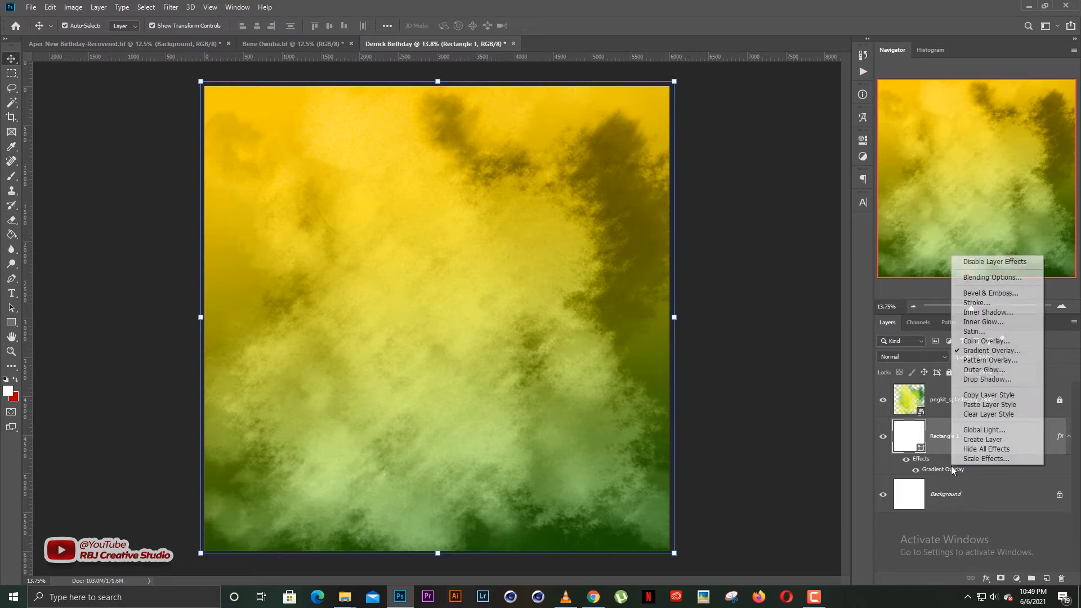
{"action": "left_click", "coordinate": [976, 353]}
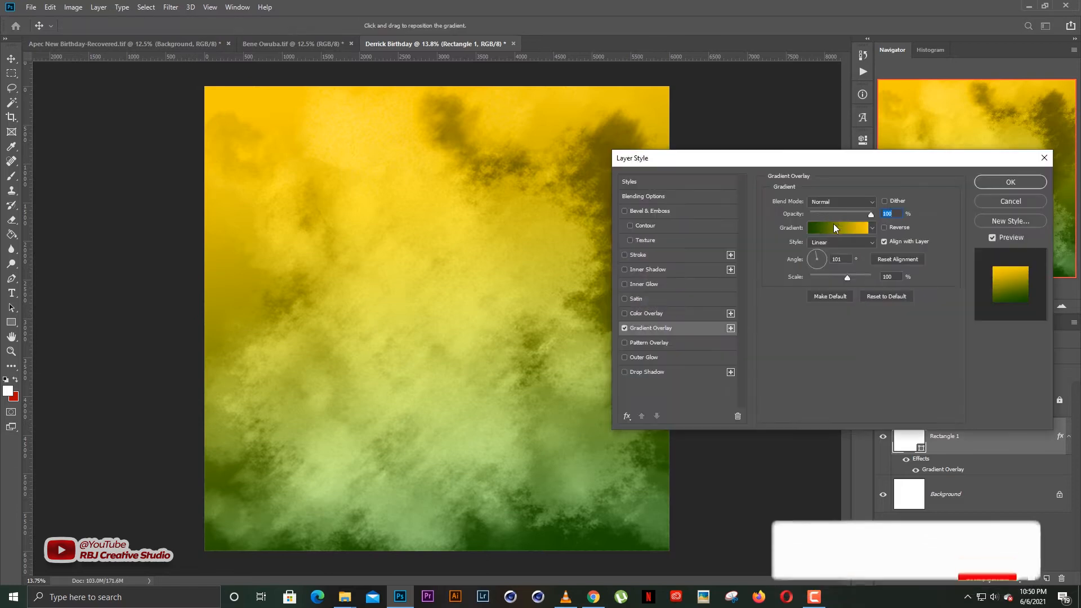
Change the gradient's yellow stop to a richer, saturated yellow.
{"action": "left_click", "coordinate": [833, 224]}
{"action": "left_click", "coordinate": [989, 364]}
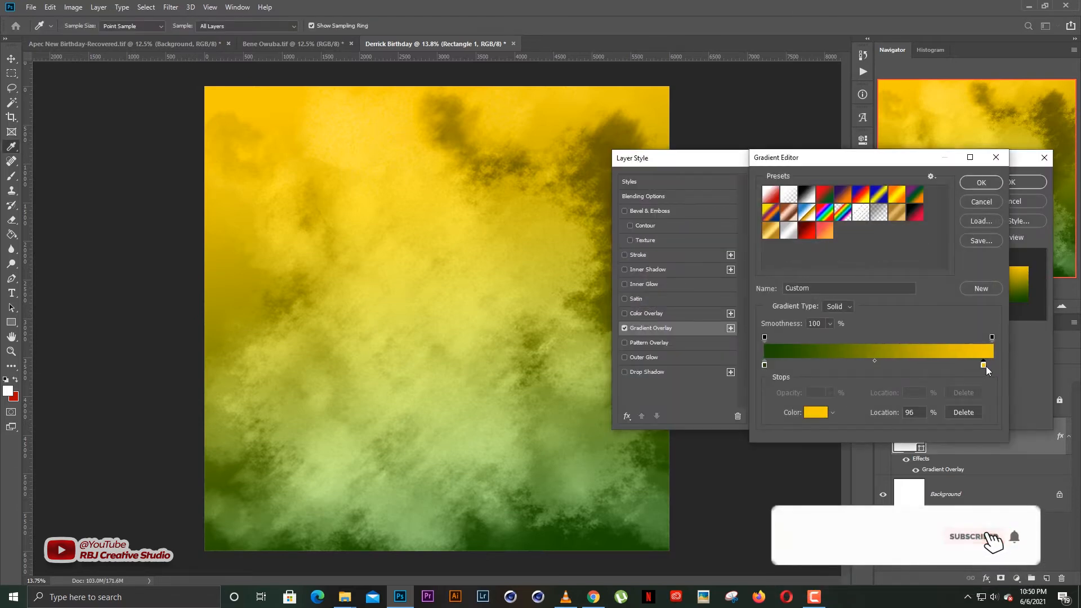
{"action": "left_click", "coordinate": [816, 412]}
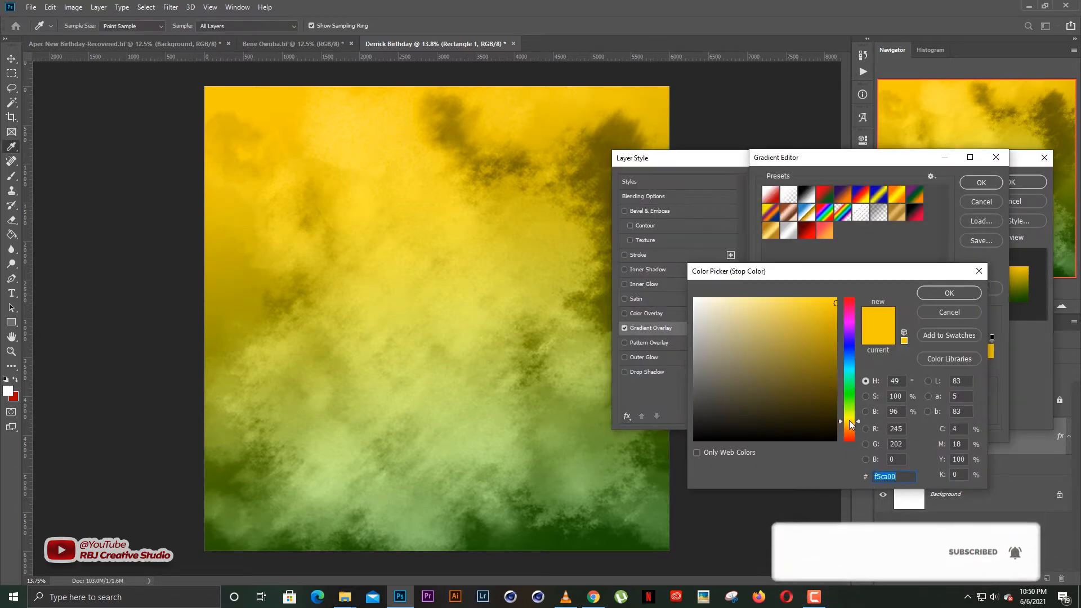
{"action": "left_click", "coordinate": [849, 421]}
{"action": "left_click_drag", "start_coordinate": [825, 305], "coordinate": [772, 298]}
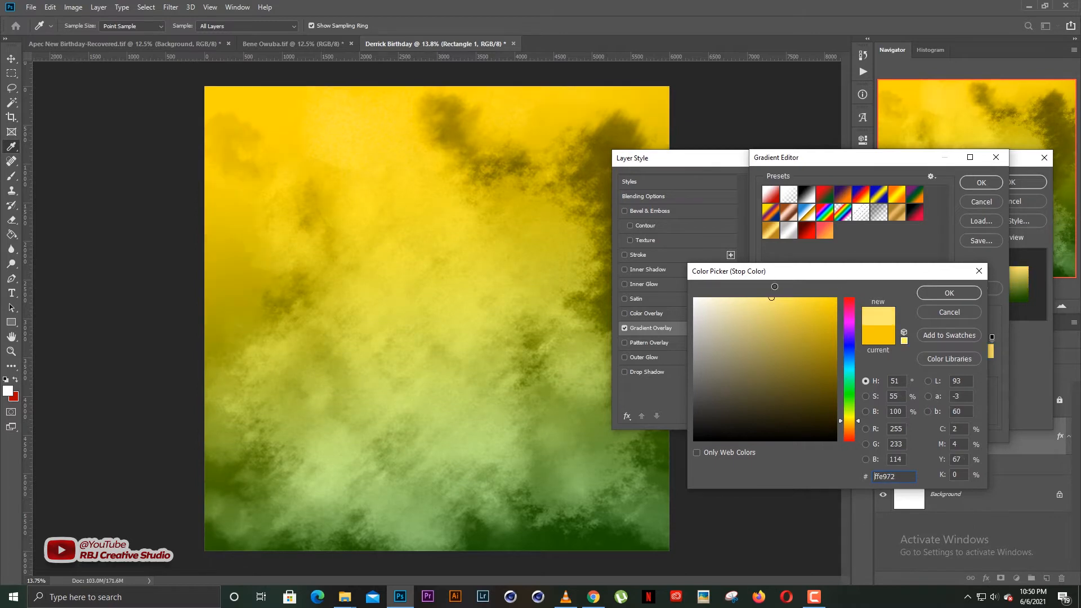
{"action": "left_click_drag", "start_coordinate": [805, 332], "coordinate": [890, 259]}
{"action": "left_click", "coordinate": [848, 423]}
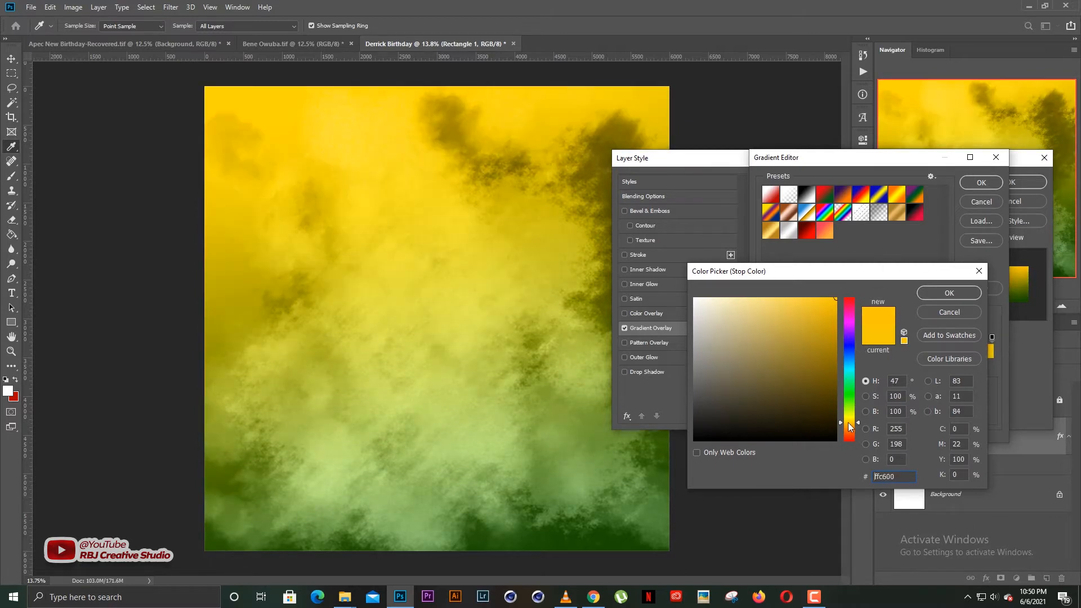
{"action": "left_click", "coordinate": [937, 293]}
Set the green stop to 054600 and apply the edited gradient overlay.
{"action": "left_click", "coordinate": [765, 366]}
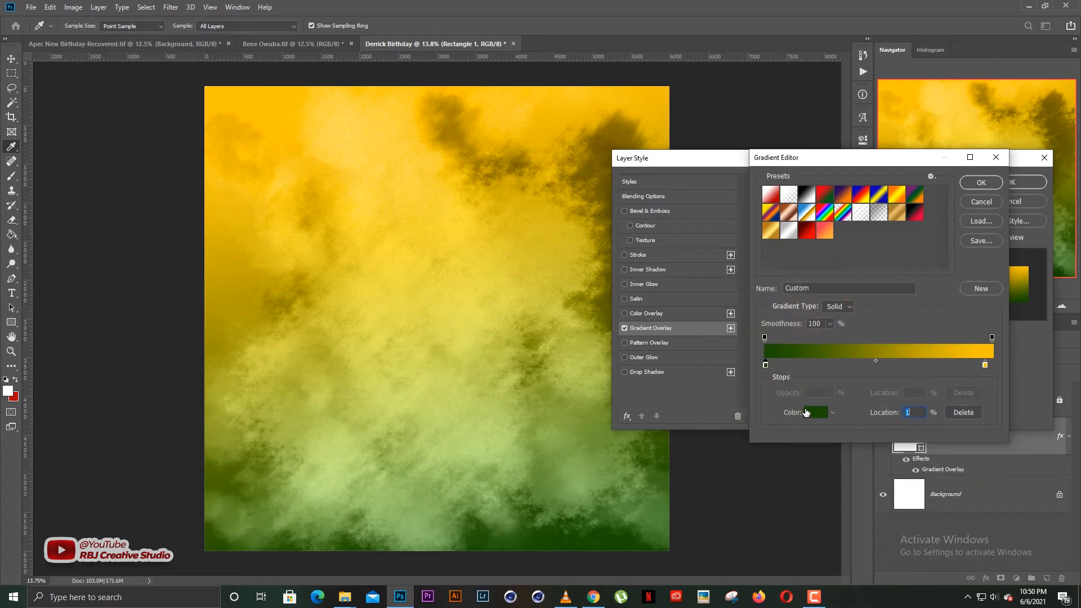
{"action": "left_click", "coordinate": [806, 412]}
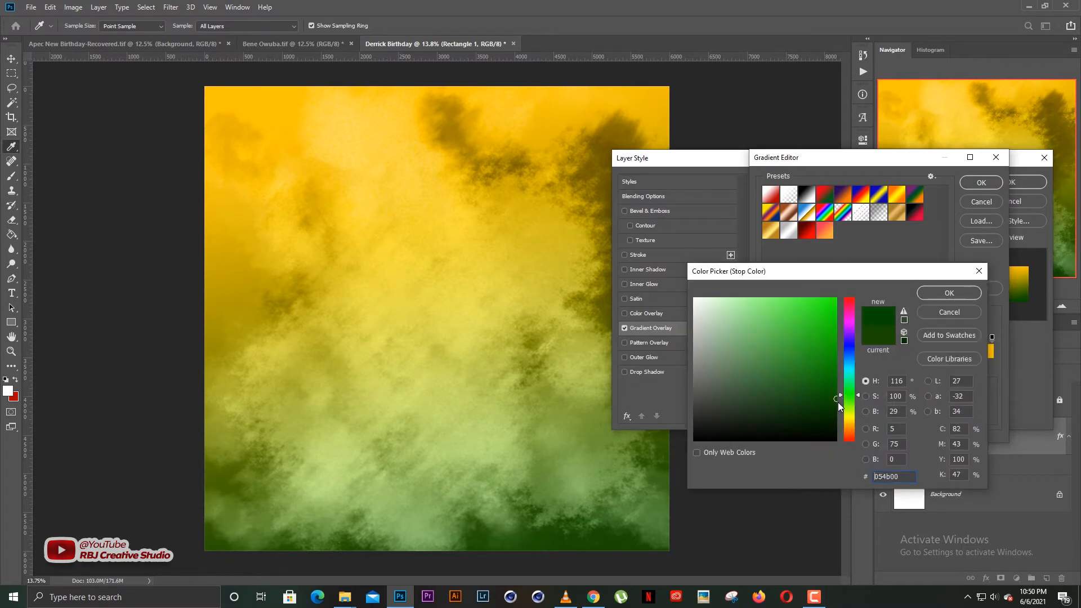
{"action": "left_click_drag", "start_coordinate": [838, 402], "coordinate": [841, 407]}
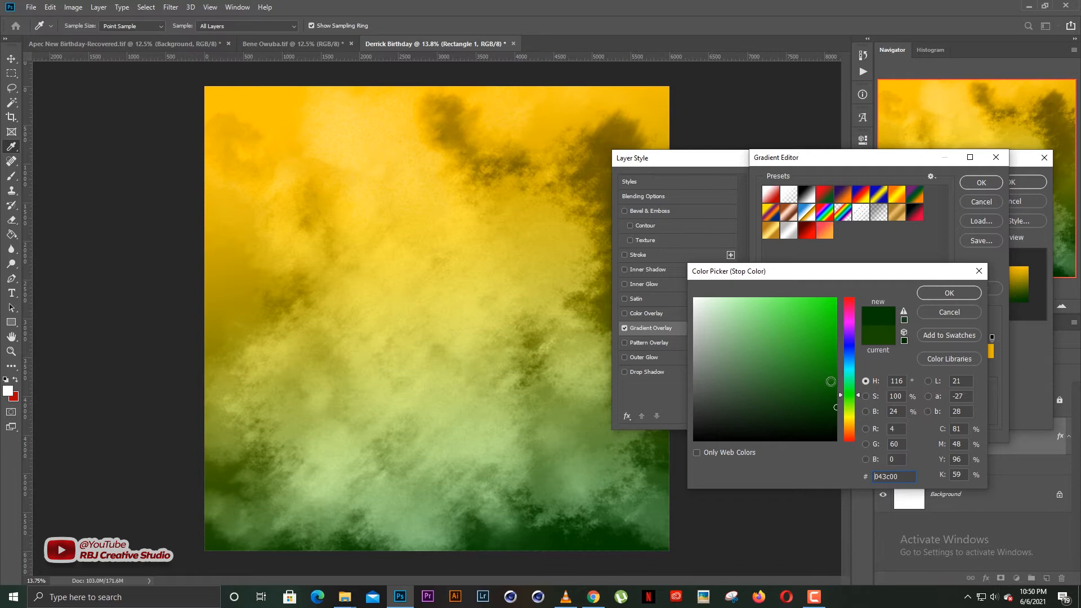
{"action": "left_click", "coordinate": [837, 401]}
{"action": "left_click", "coordinate": [939, 291]}
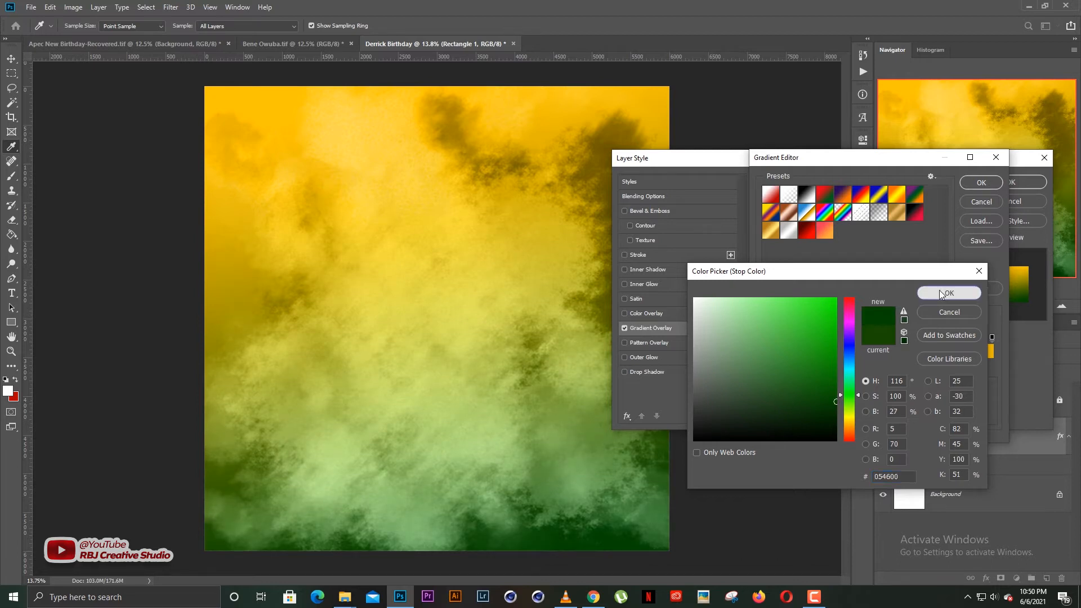
{"action": "left_click", "coordinate": [981, 182]}
{"action": "left_click", "coordinate": [951, 181]}
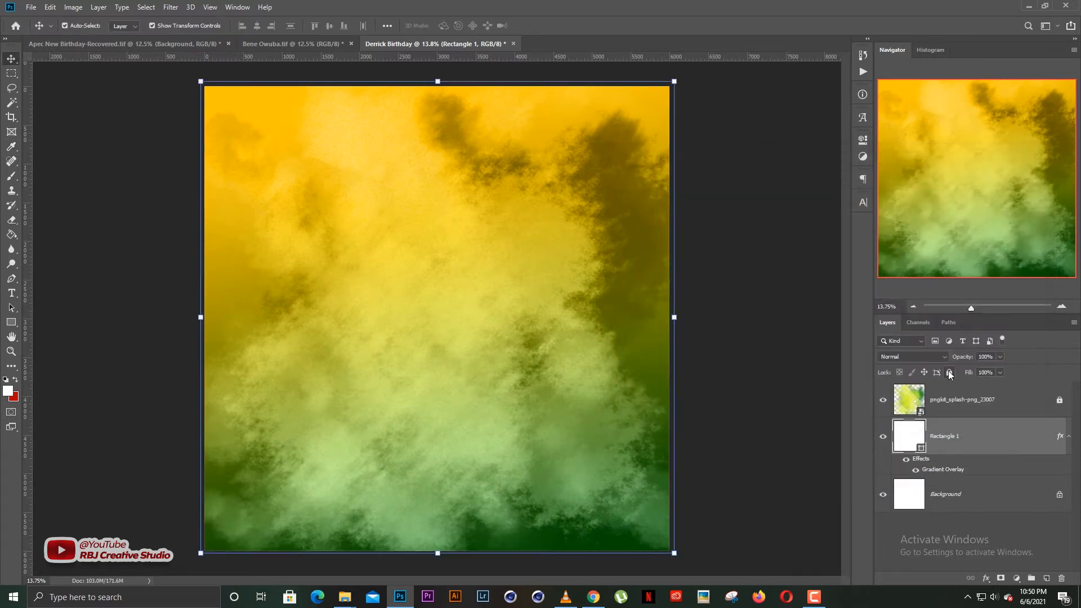
Relock the Rectangle 1 layer and deselect all layers.
{"action": "left_click", "coordinate": [950, 374]}
{"action": "left_click", "coordinate": [772, 300]}
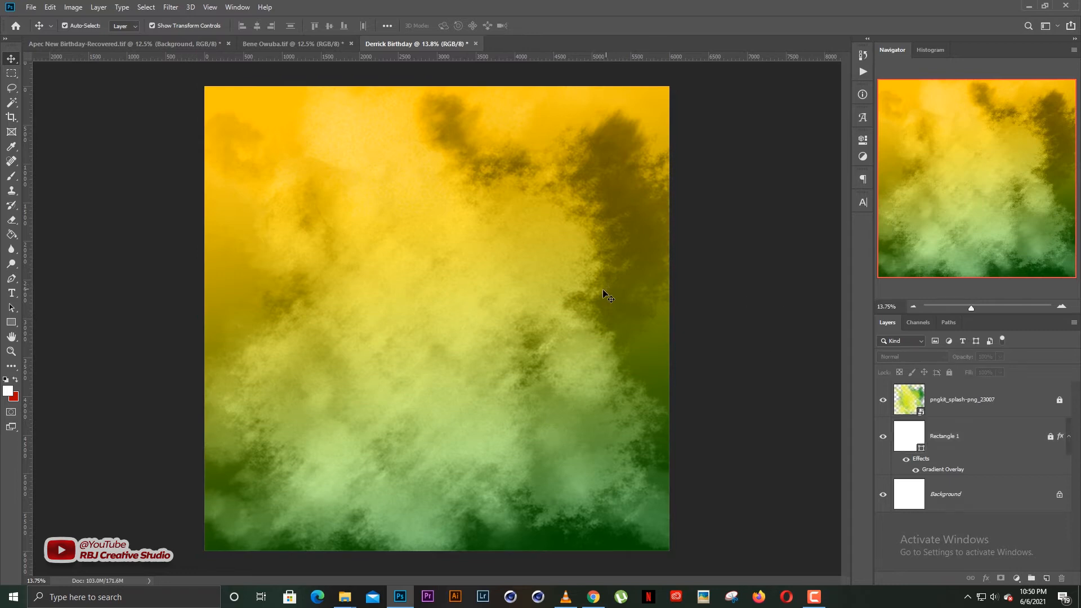
{"action": "scroll", "coordinate": [401, 356], "scroll_direction": "up", "scroll_amount": 1}
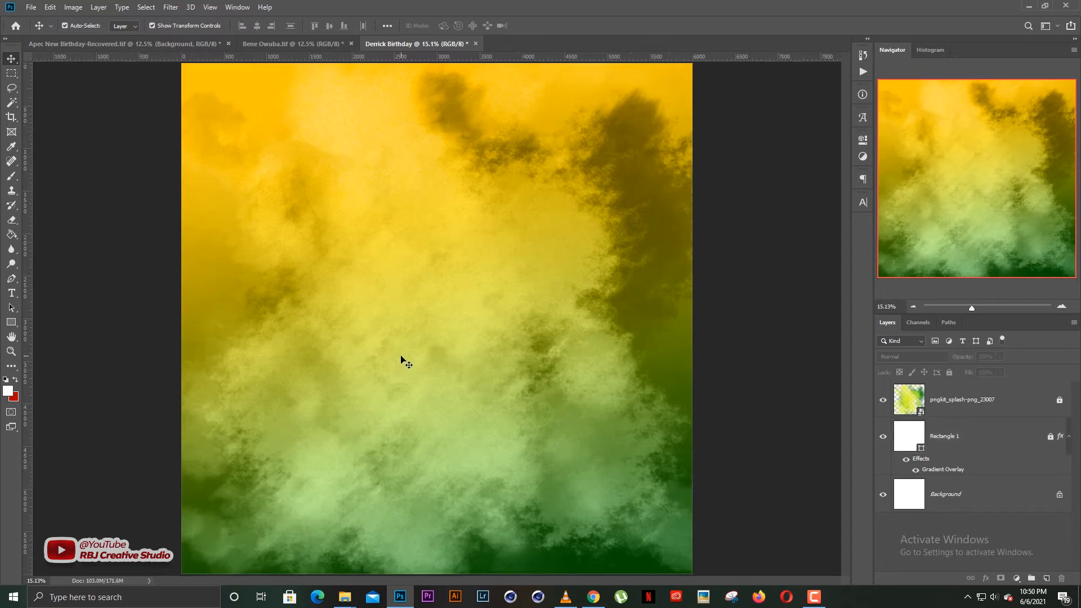
{"action": "scroll", "coordinate": [401, 356], "scroll_direction": "down", "scroll_amount": 1}
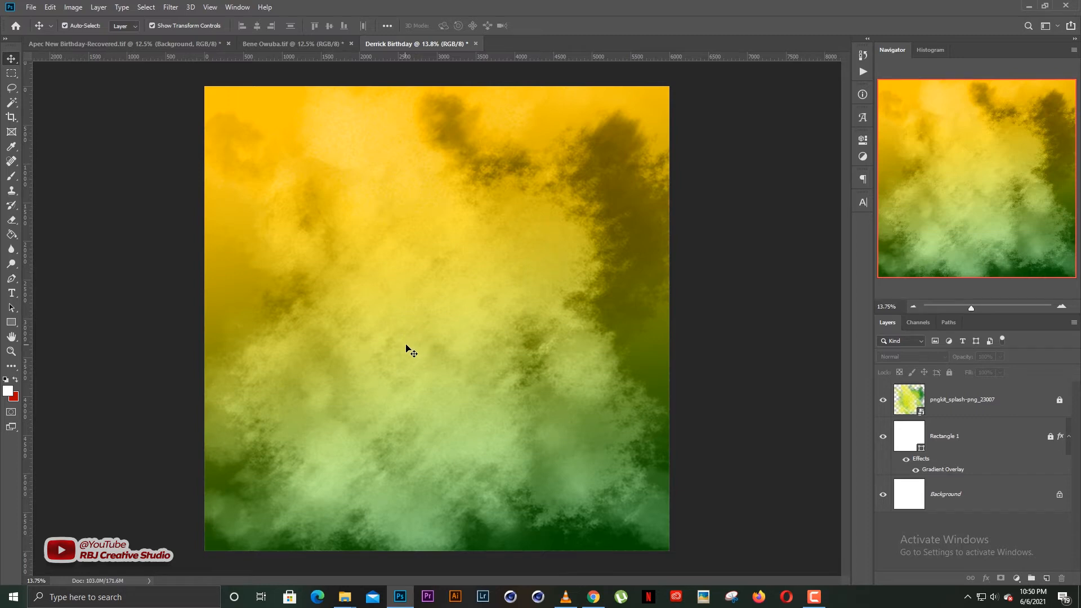
{"action": "scroll", "coordinate": [410, 353], "scroll_direction": "down", "scroll_amount": 1}
{"action": "scroll", "coordinate": [462, 338], "scroll_direction": "up", "scroll_amount": 1}
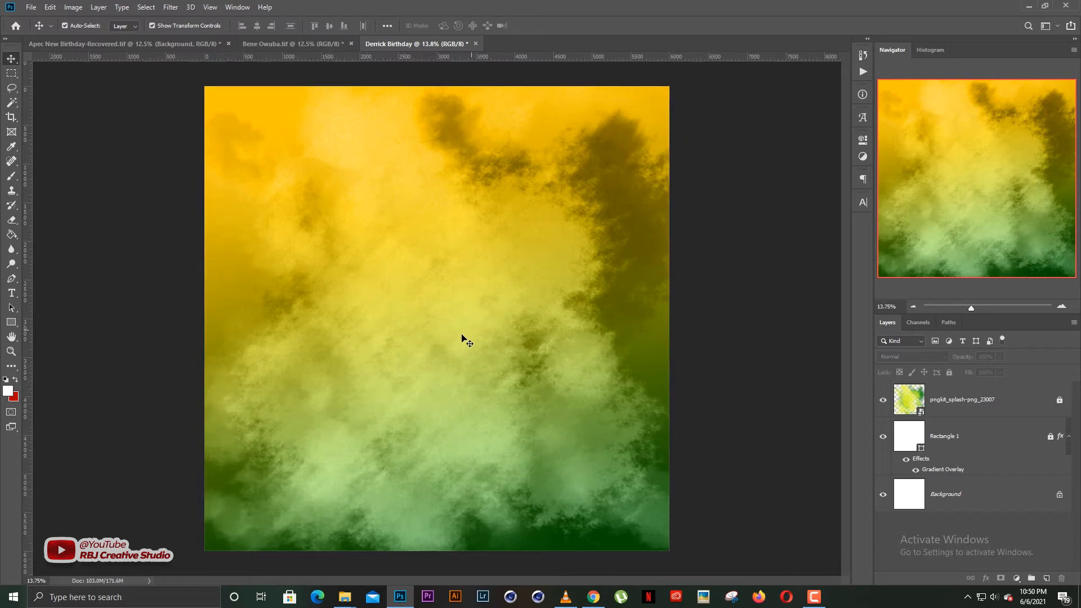
Place the photo IMG_2324 into the flyer as an embedded layer.
{"action": "left_click", "coordinate": [33, 8]}
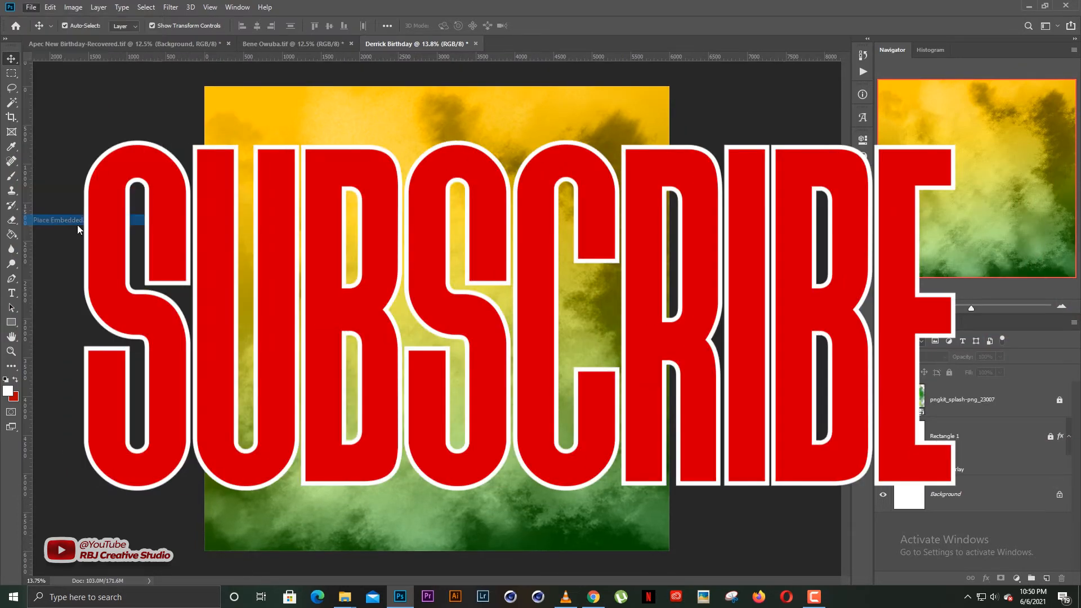
{"action": "left_click", "coordinate": [76, 208]}
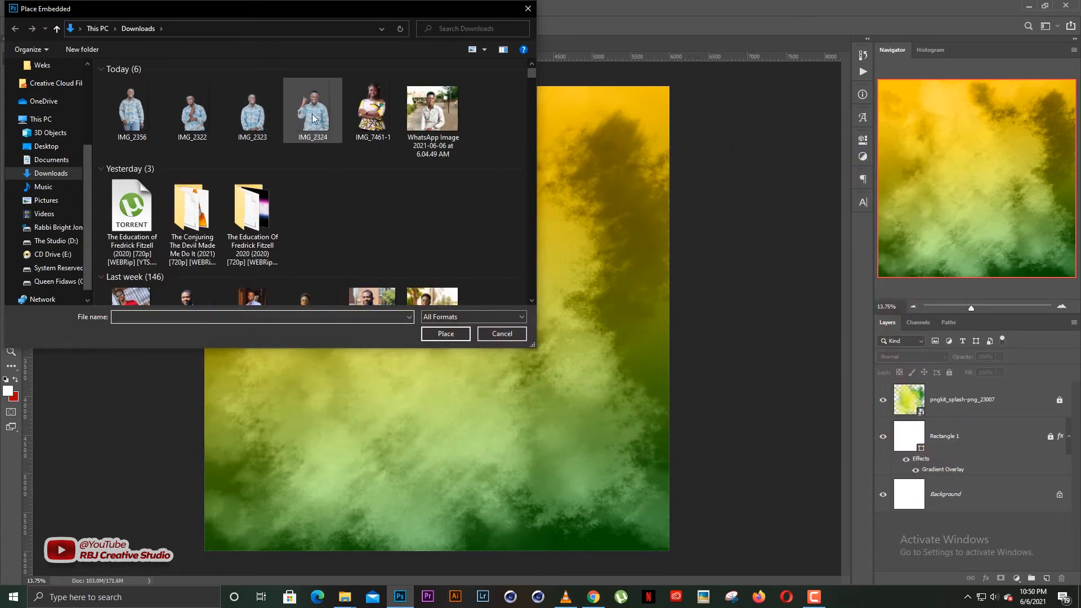
{"action": "double_click", "coordinate": [312, 115]}
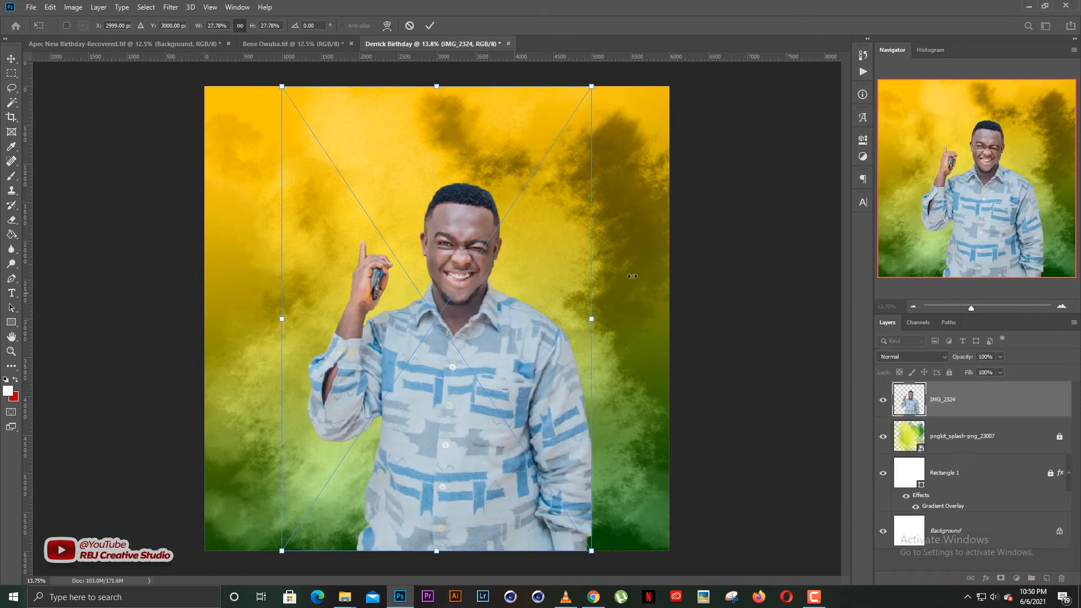
{"action": "key", "text": "Return"}
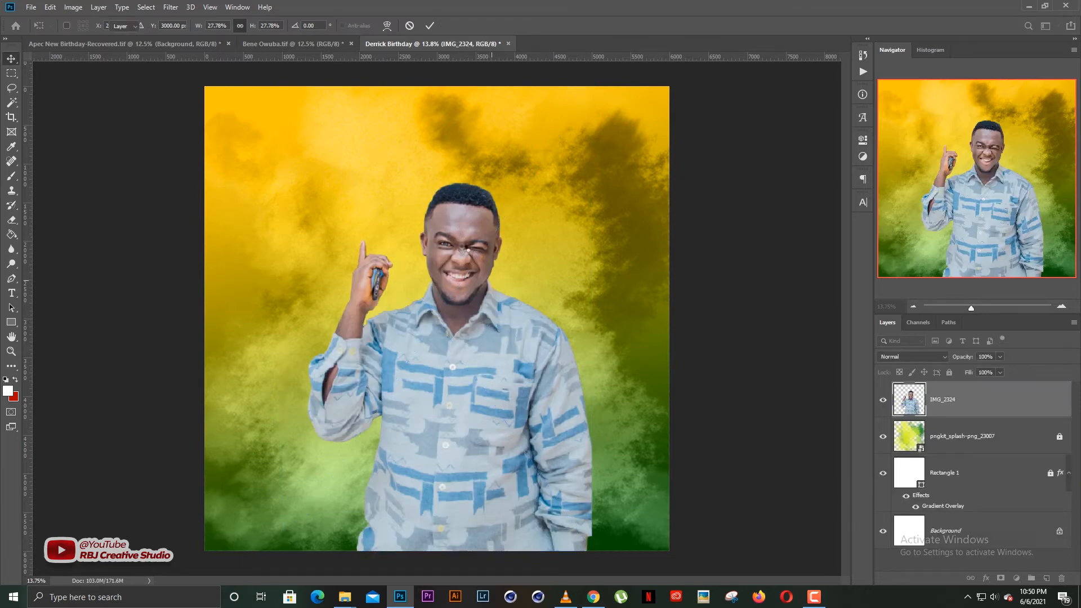
Shift the man's cutout slightly up and left, then start erasing to trigger rasterization.
{"action": "left_click", "coordinate": [690, 219]}
{"action": "scroll", "coordinate": [438, 262], "scroll_direction": "up", "scroll_amount": 4}
{"action": "scroll", "coordinate": [461, 251], "scroll_direction": "up", "scroll_amount": 3}
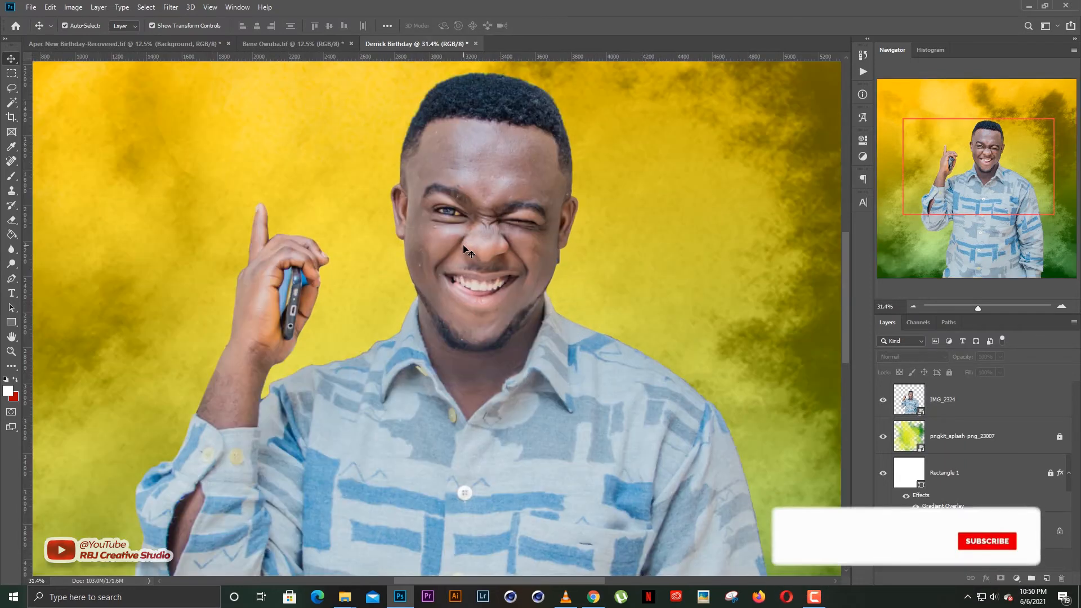
{"action": "scroll", "coordinate": [468, 254], "scroll_direction": "down", "scroll_amount": 5}
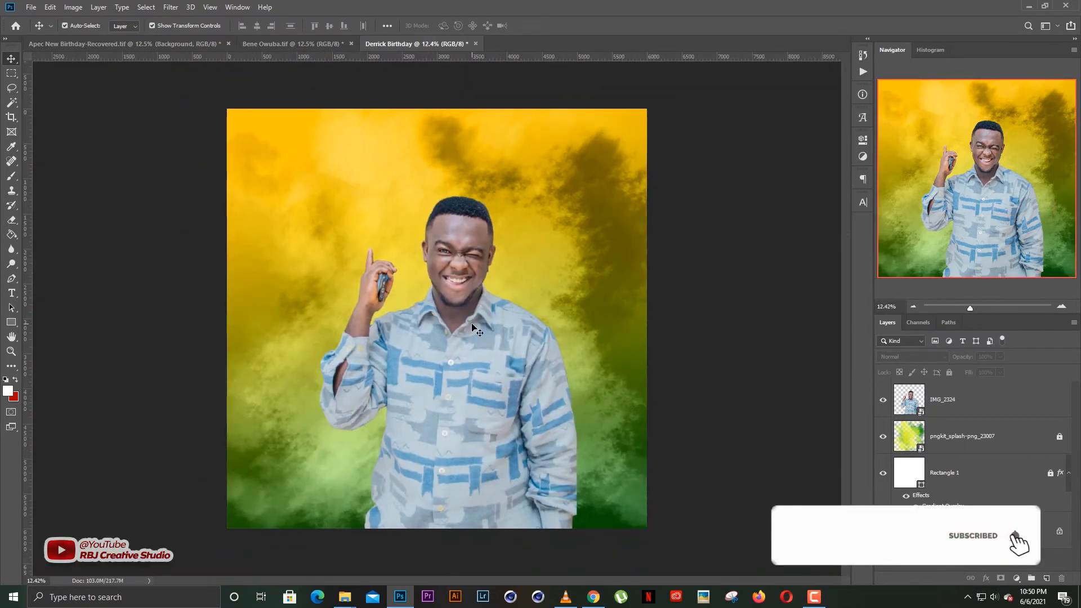
{"action": "left_click", "coordinate": [476, 323], "text": "ctrl"}
{"action": "mouse_move", "coordinate": [476, 315]}
{"action": "left_mouse_down"}
{"action": "mouse_move", "coordinate": [477, 284]}
{"action": "mouse_move", "coordinate": [465, 300]}
{"action": "left_mouse_up"}
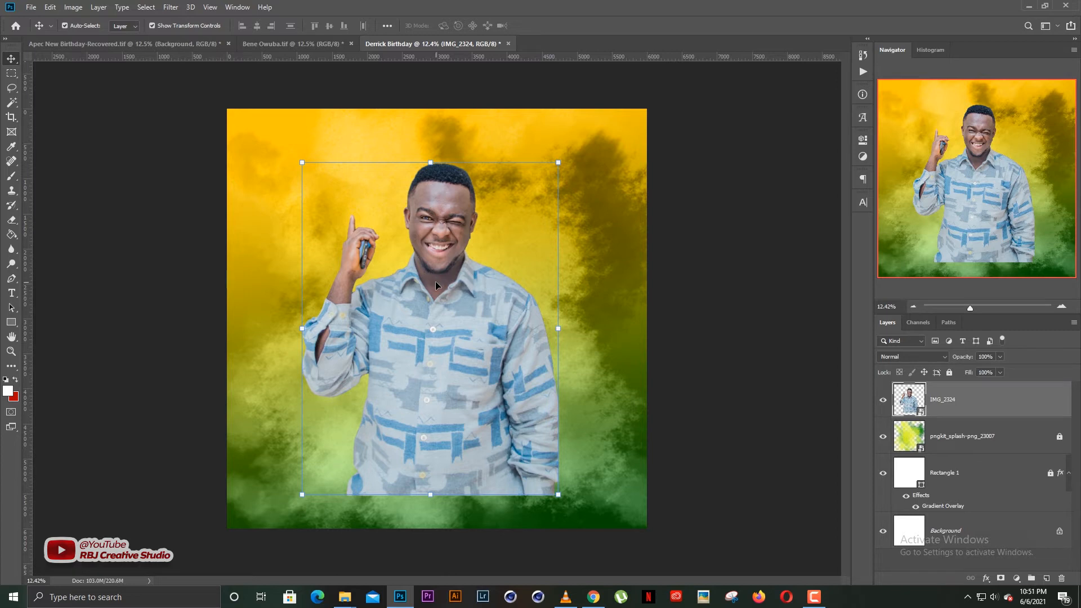
{"action": "key", "text": "e"}
{"action": "left_click", "coordinate": [458, 286]}
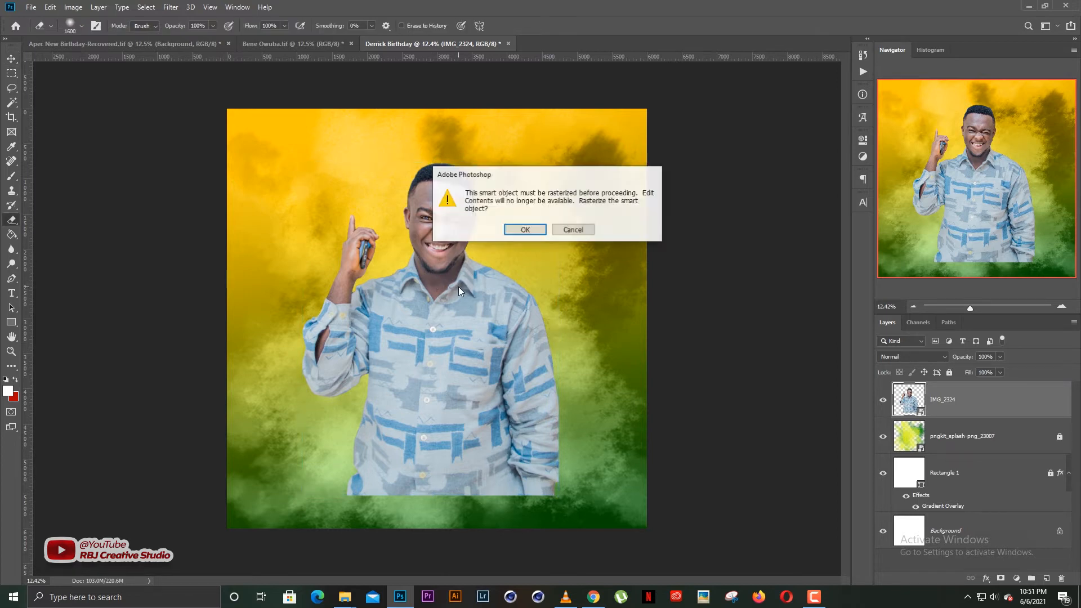
Rasterize the photo and softly erase the shirt's hard bottom edge with a smaller eraser.
{"action": "key", "text": "Return"}
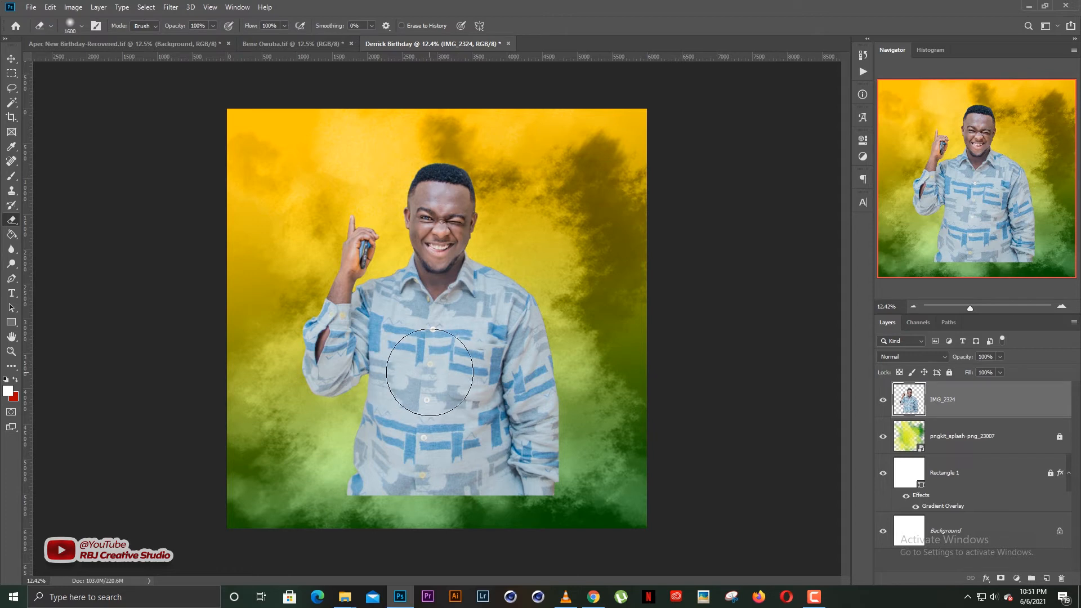
{"action": "key", "text": "bracketleft"}
{"action": "key", "text": "bracketleft"}
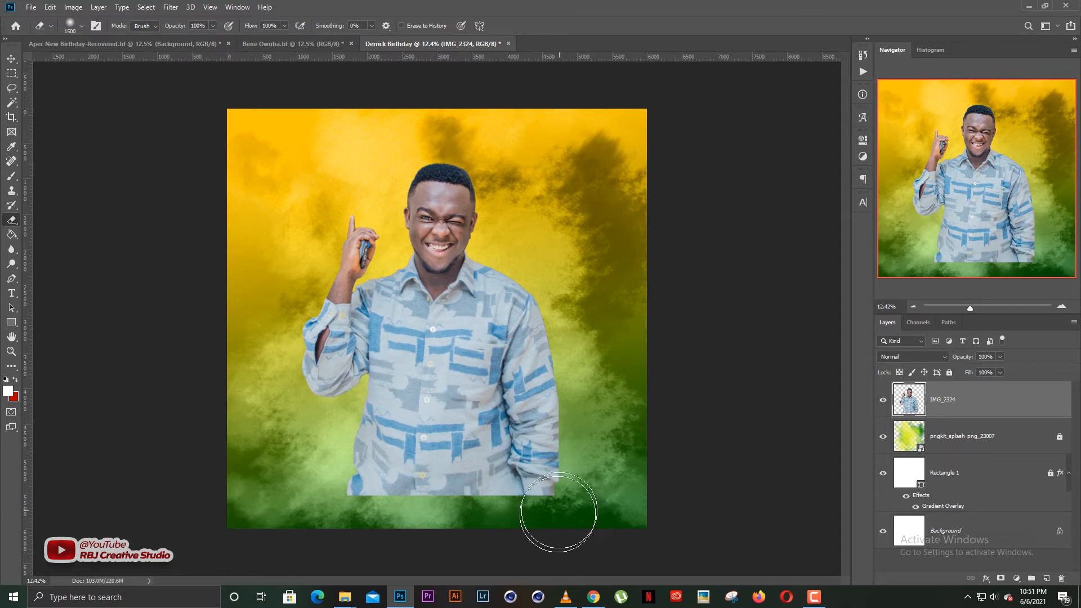
{"action": "key", "text": "bracketleft"}
{"action": "mouse_move", "coordinate": [557, 526]}
{"action": "left_mouse_down"}
{"action": "mouse_move", "coordinate": [387, 535]}
{"action": "mouse_move", "coordinate": [344, 527]}
{"action": "mouse_move", "coordinate": [634, 512]}
{"action": "mouse_move", "coordinate": [404, 515]}
{"action": "mouse_move", "coordinate": [331, 493]}
{"action": "mouse_move", "coordinate": [322, 504]}
{"action": "mouse_move", "coordinate": [551, 508]}
{"action": "left_mouse_up"}
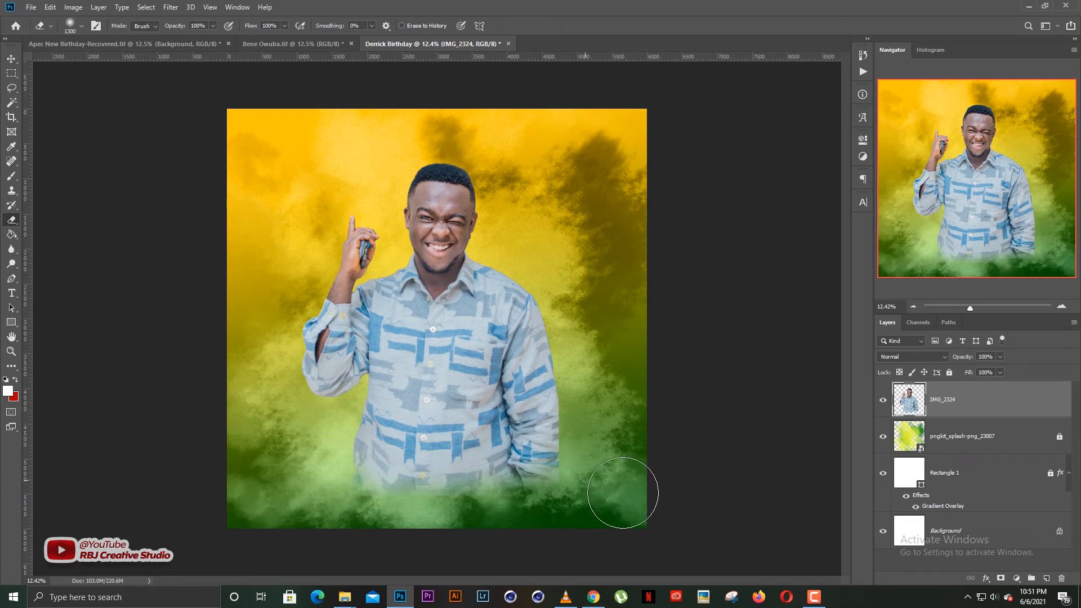
Open the Camera Raw Filter on the man's photo.
{"action": "key", "text": "v"}
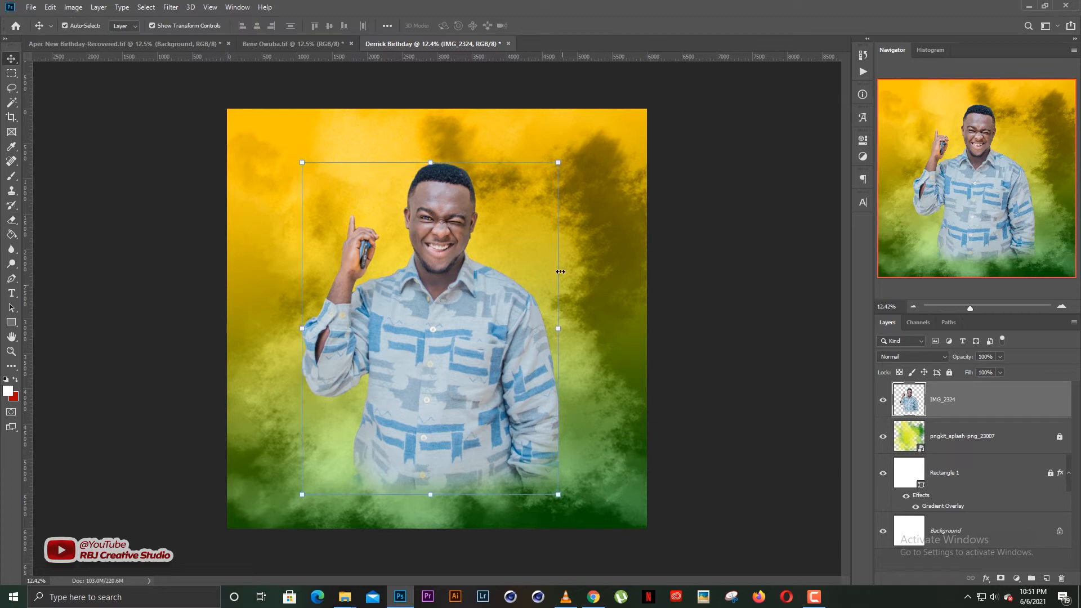
{"action": "left_click", "coordinate": [170, 7]}
{"action": "left_click", "coordinate": [194, 75]}
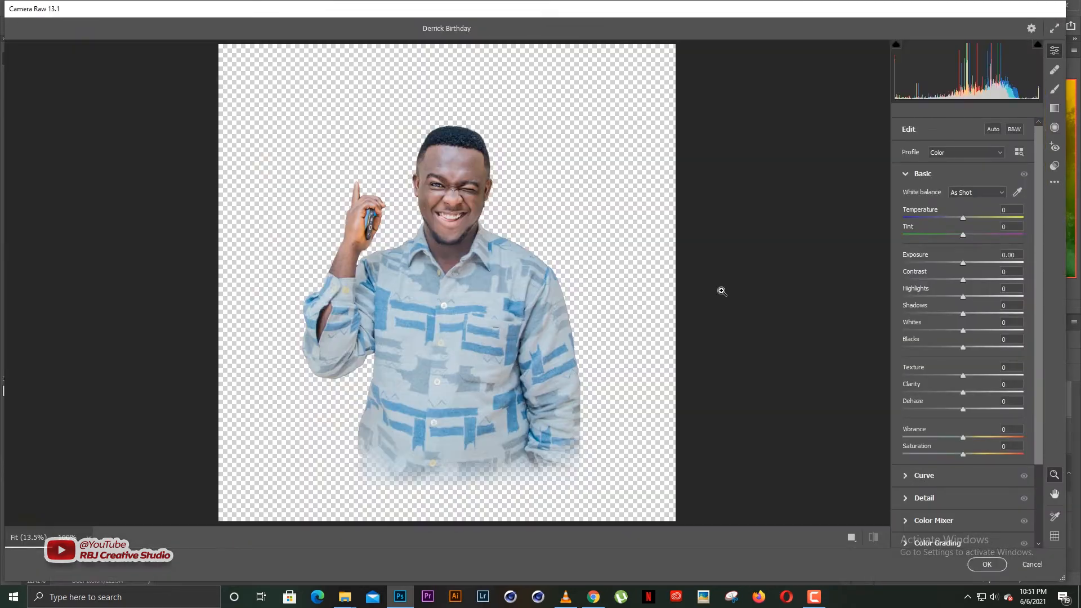
Apply the PSDESIRE - WAR SCENE VIDEO preset from the Camera Raw presets list.
{"action": "left_click", "coordinate": [1055, 166]}
{"action": "scroll", "coordinate": [1029, 369], "scroll_direction": "down", "scroll_amount": 5}
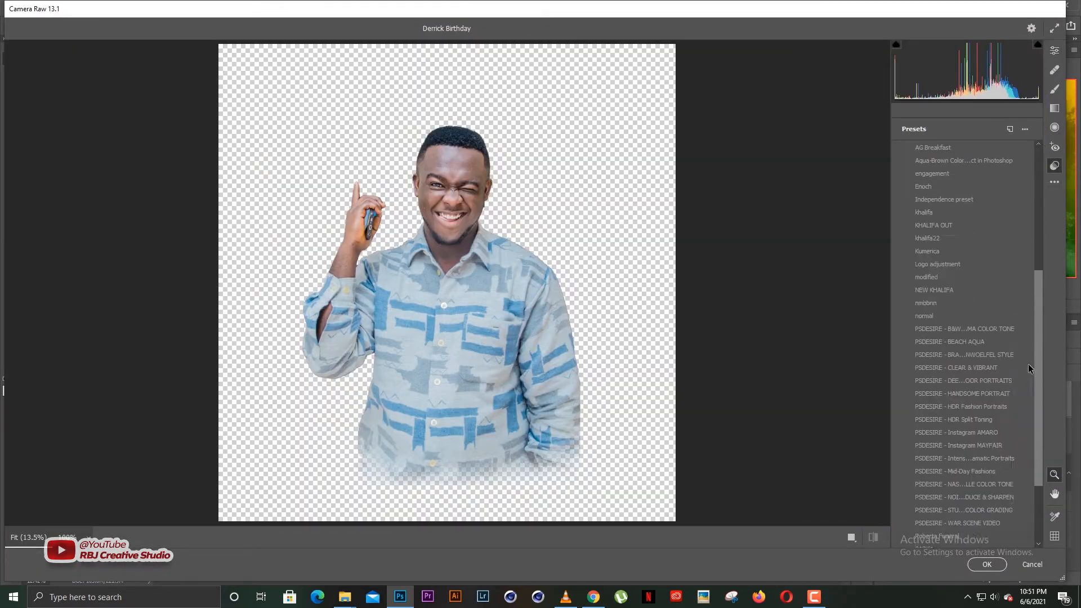
{"action": "scroll", "coordinate": [1029, 369], "scroll_direction": "down", "scroll_amount": 3}
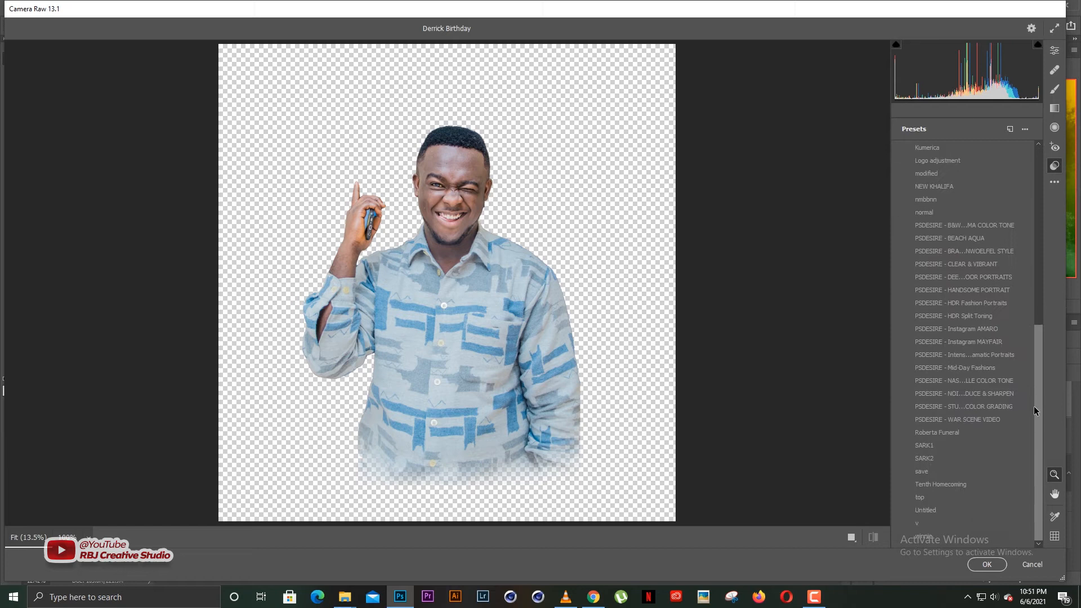
{"action": "left_click", "coordinate": [978, 356]}
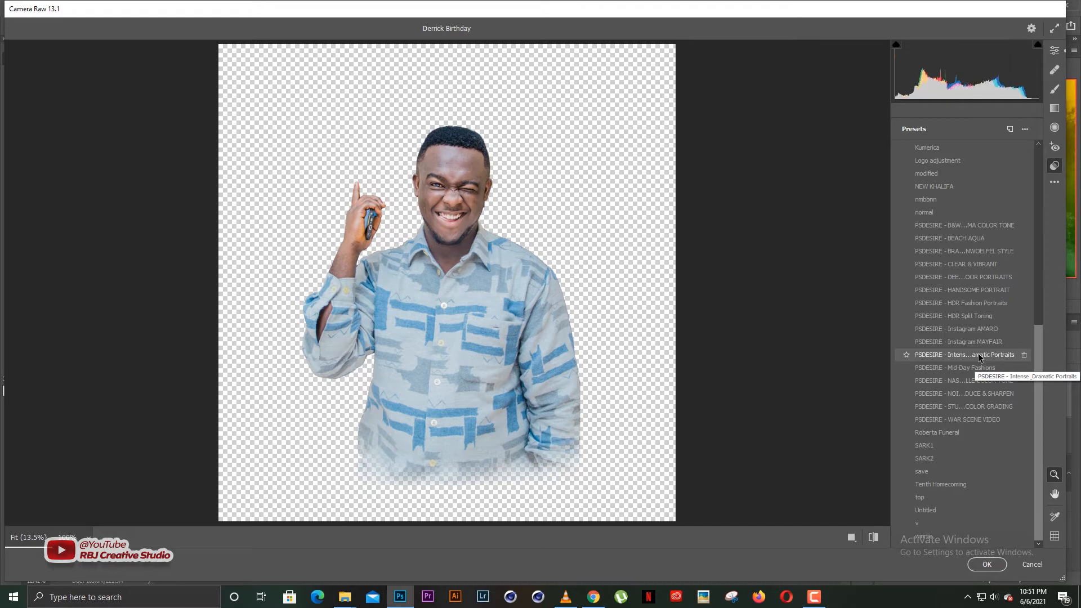
{"action": "left_click", "coordinate": [968, 420]}
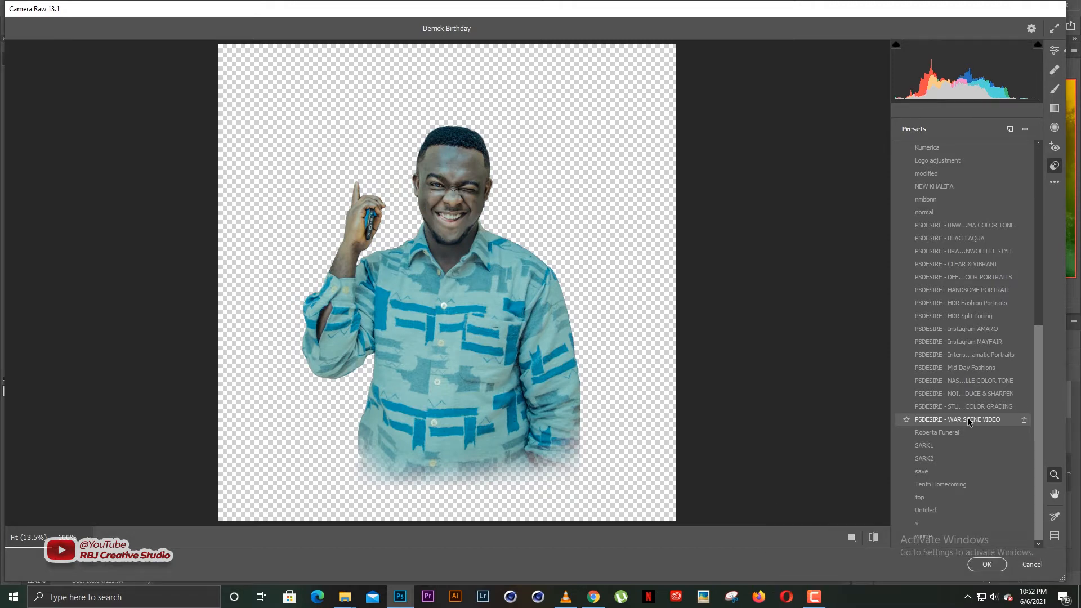
{"action": "left_click", "coordinate": [967, 420]}
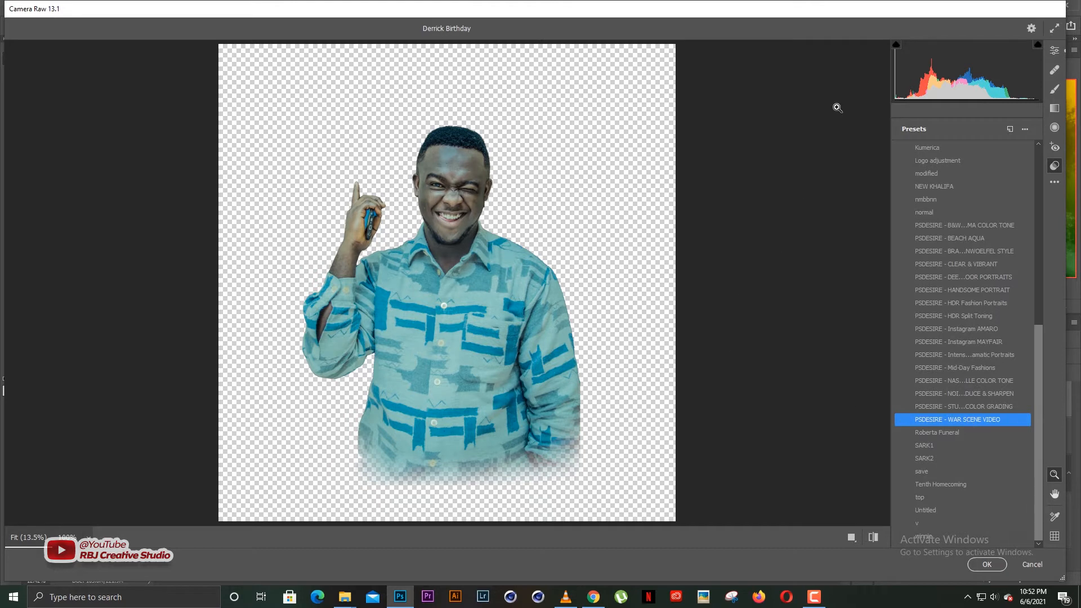
{"action": "left_click", "coordinate": [1054, 50]}
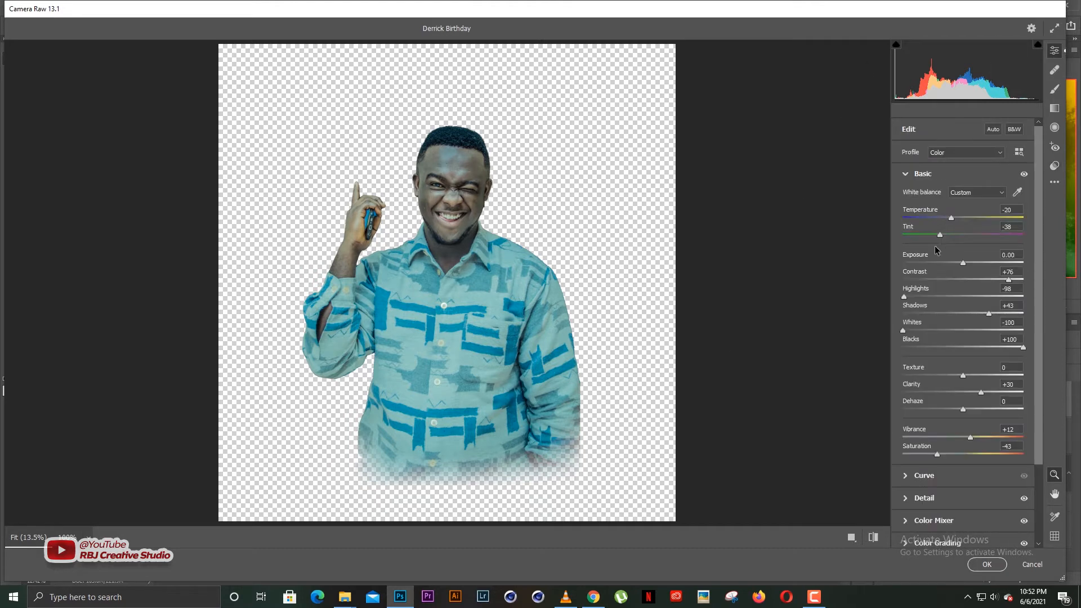
In Camera Raw set Exposure +0.40, Blacks +60 and Shadows +57, then apply the grade.
{"action": "left_click_drag", "start_coordinate": [965, 262], "coordinate": [968, 262]}
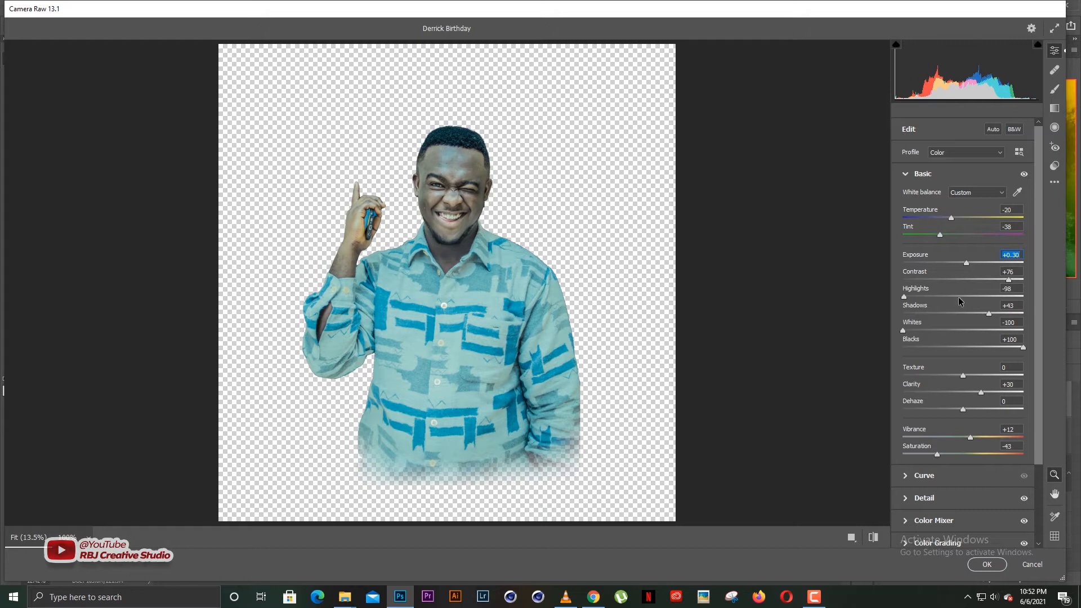
{"action": "left_click", "coordinate": [1006, 344]}
{"action": "key", "text": "Down"}
{"action": "key", "text": "Down"}
{"action": "key", "text": "Down"}
{"action": "key", "text": "Down"}
{"action": "key", "text": "Down"}
{"action": "key", "text": "Down"}
{"action": "key", "text": "Down"}
{"action": "key", "text": "Down"}
{"action": "key", "text": "Down"}
{"action": "key", "text": "Down"}
{"action": "key", "text": "Down"}
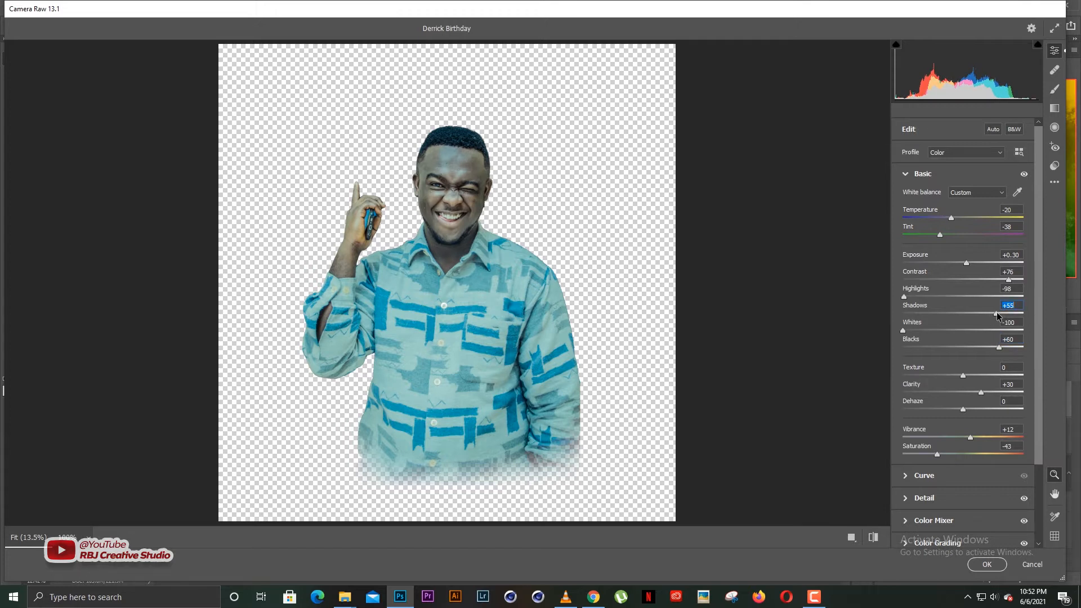
{"action": "left_click_drag", "start_coordinate": [997, 313], "coordinate": [998, 313]}
{"action": "left_click_drag", "start_coordinate": [966, 262], "coordinate": [968, 262]}
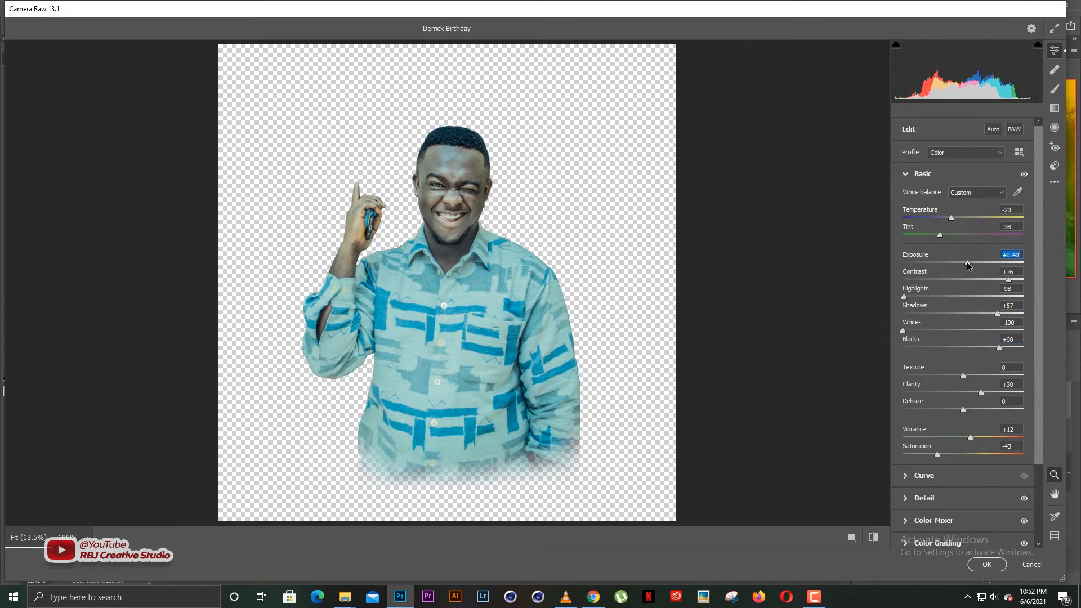
{"action": "left_click", "coordinate": [904, 330]}
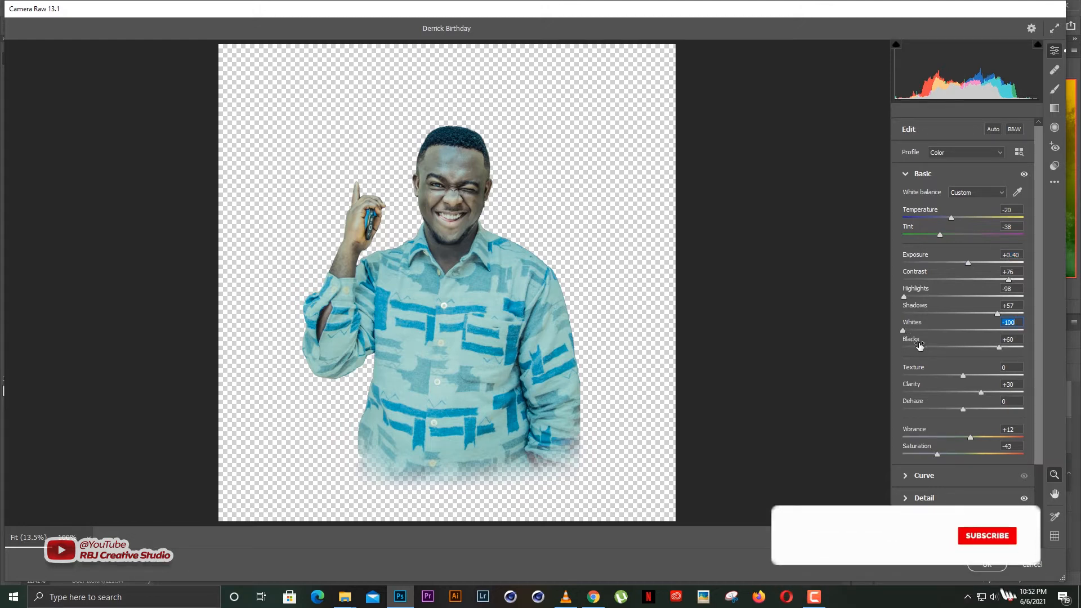
{"action": "left_click", "coordinate": [978, 567]}
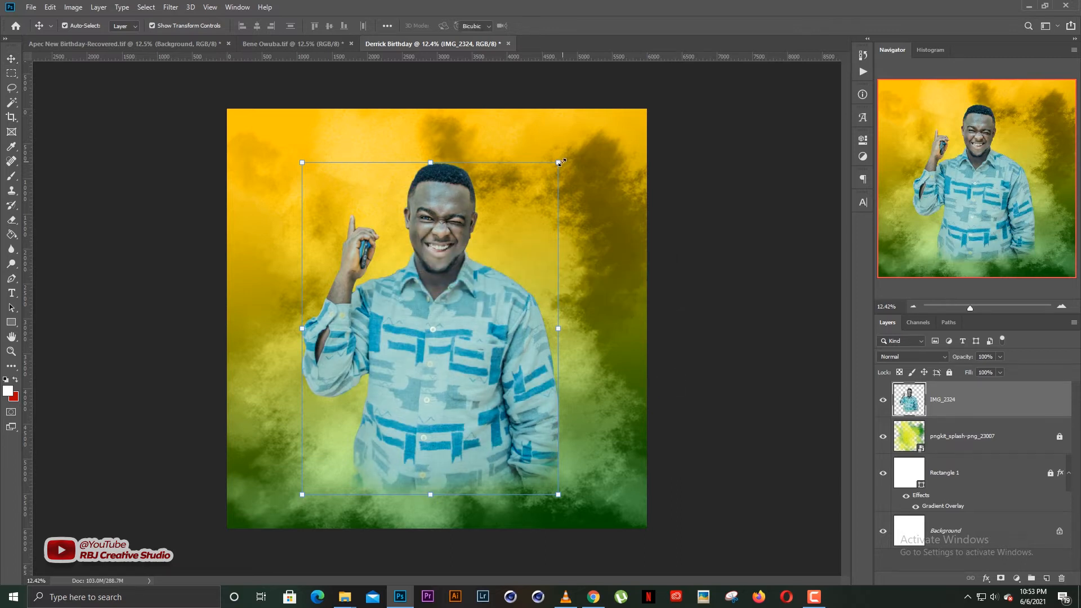
Scale the IMG_2324 cutout down to about 80% and move it to the right.
{"action": "left_click_drag", "start_coordinate": [561, 164], "coordinate": [534, 194]}
{"action": "left_click_drag", "start_coordinate": [480, 292], "coordinate": [529, 297]}
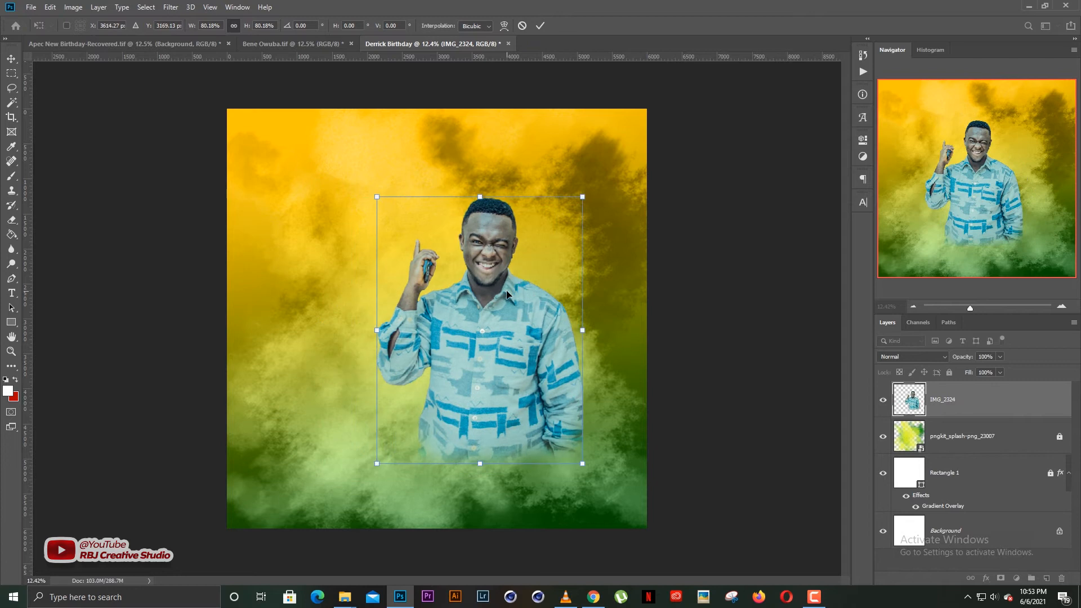
{"action": "left_click_drag", "start_coordinate": [376, 199], "coordinate": [303, 164]}
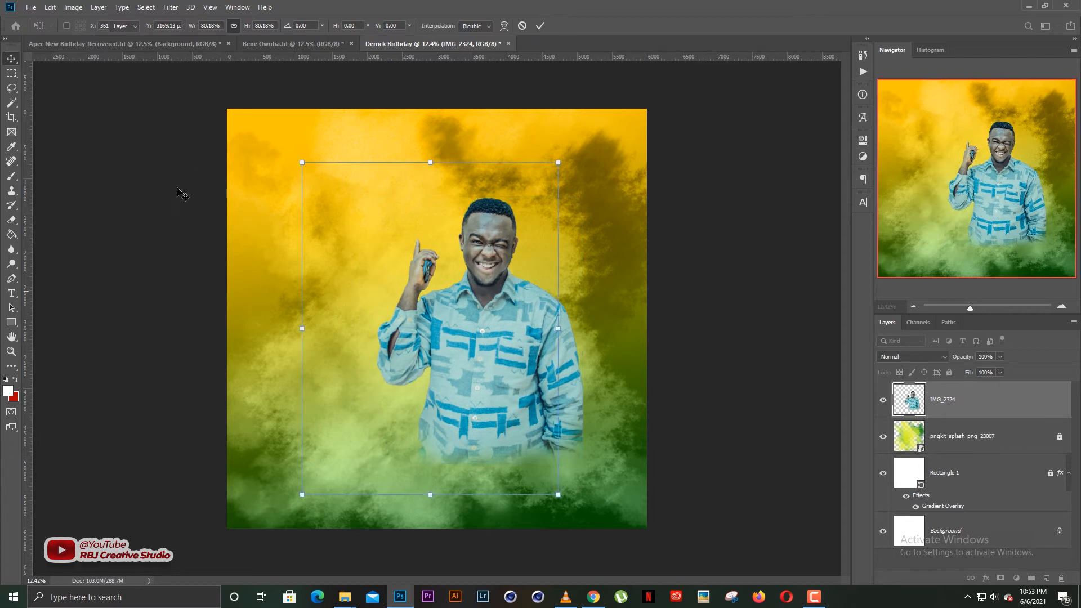
{"action": "key", "text": "Return"}
Place IMG_2323 as an embedded image, positioned up and to the left in front.
{"action": "left_click", "coordinate": [31, 8]}
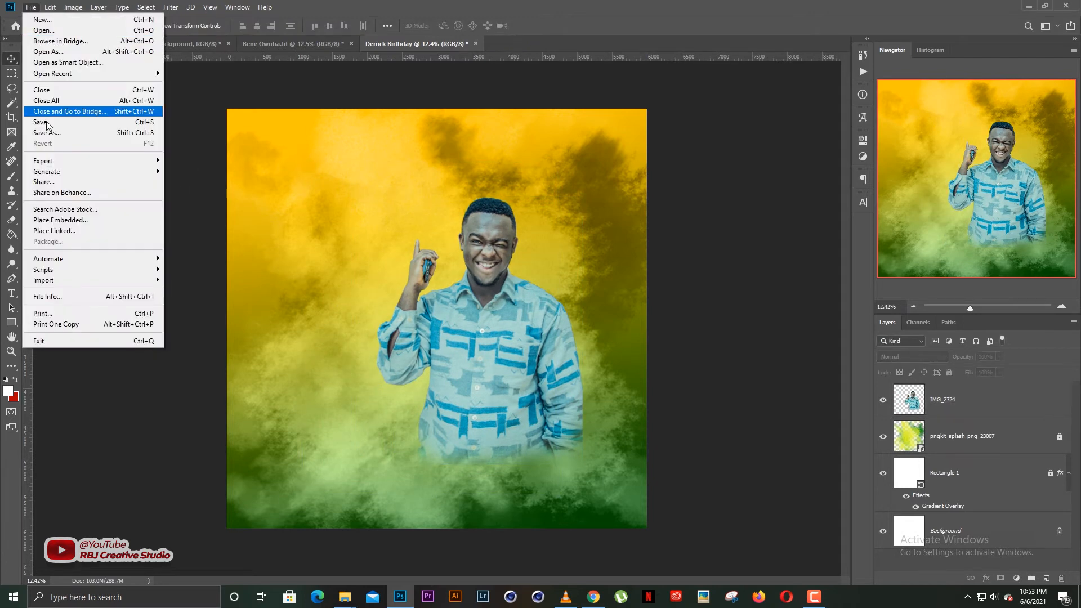
{"action": "left_click", "coordinate": [59, 220]}
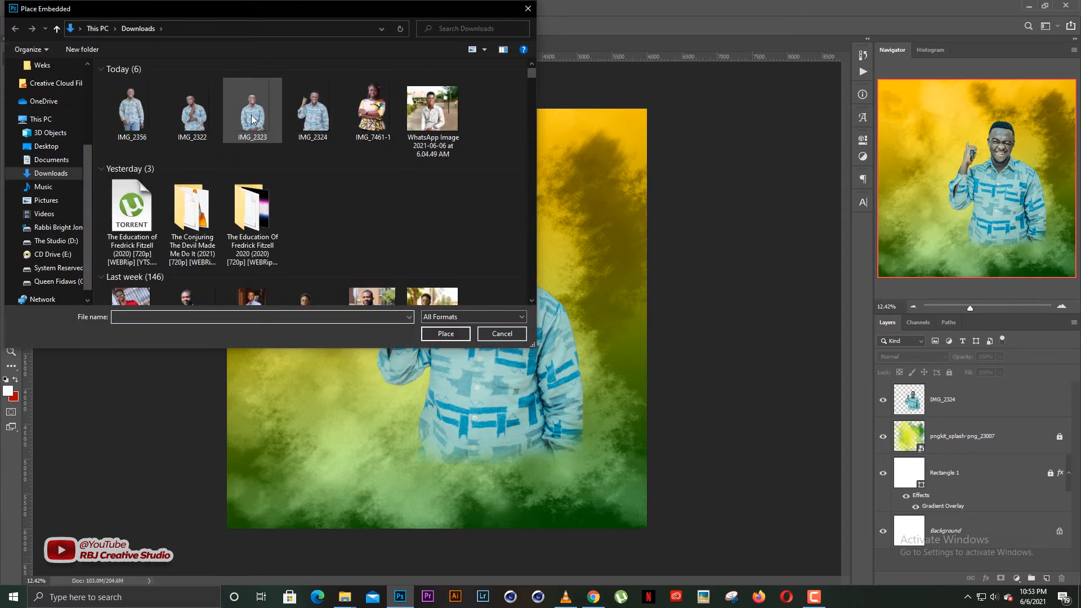
{"action": "double_click", "coordinate": [250, 117]}
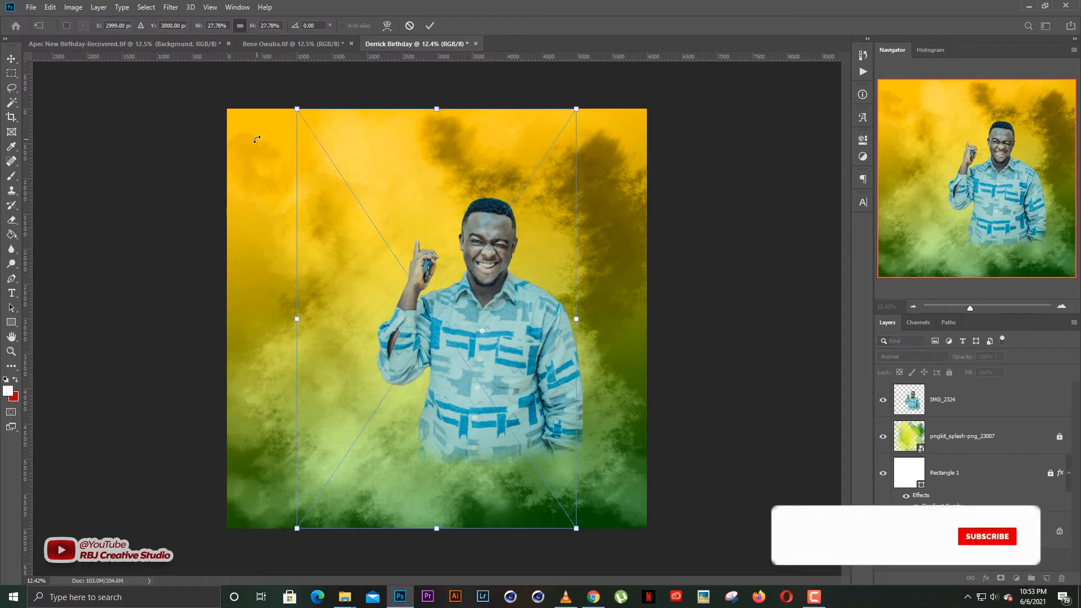
{"action": "left_click_drag", "start_coordinate": [448, 318], "coordinate": [405, 280]}
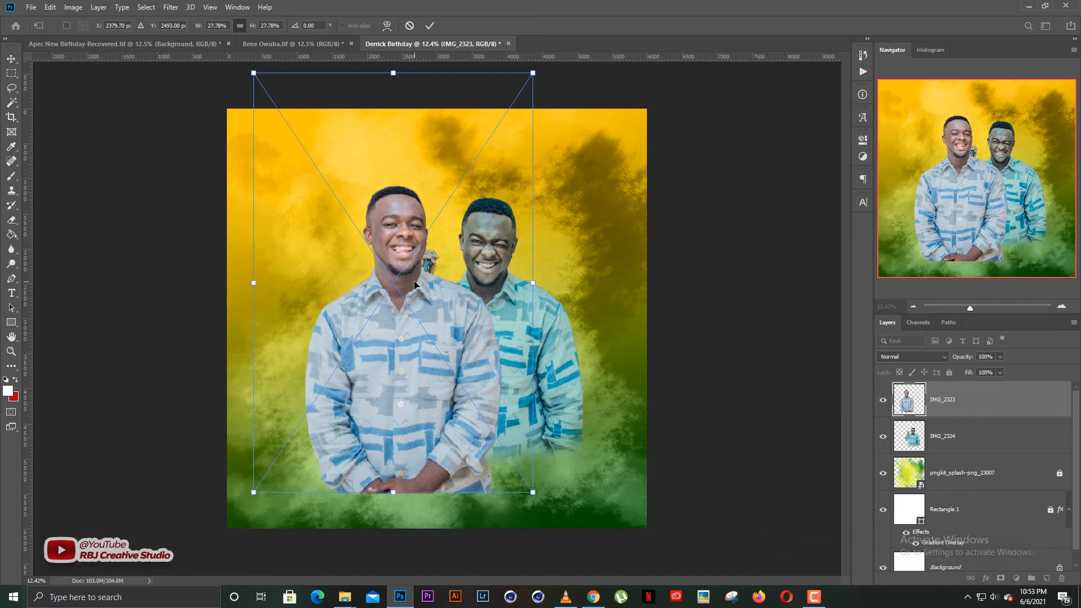
{"action": "key", "text": "Return"}
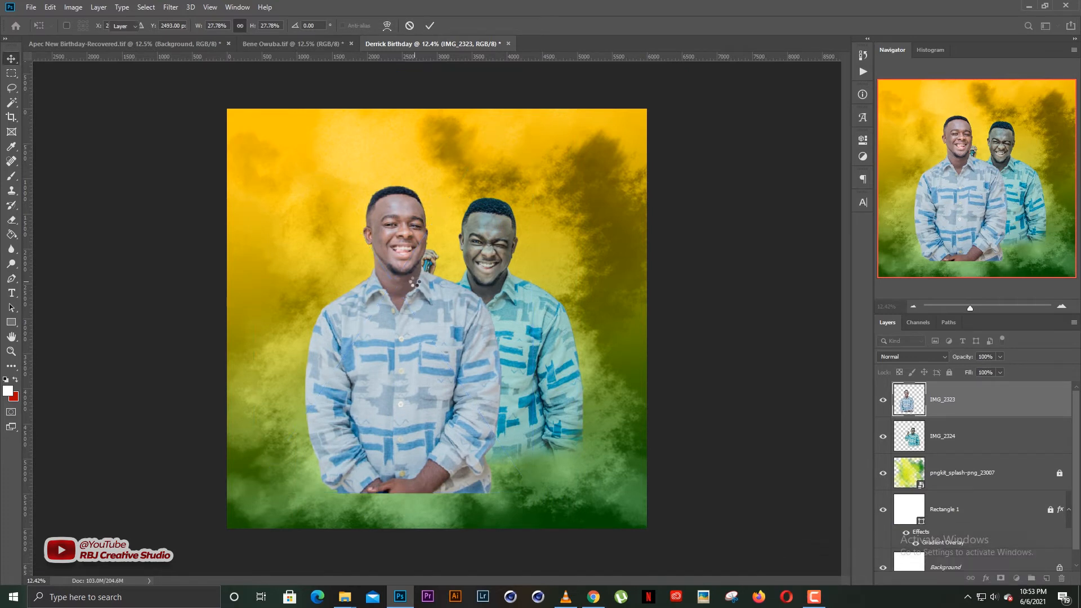
Rasterize IMG_2323 and erase its shirt's bottom edge so it fades into the green smoke.
{"action": "key", "text": "e"}
{"action": "left_click", "coordinate": [424, 295]}
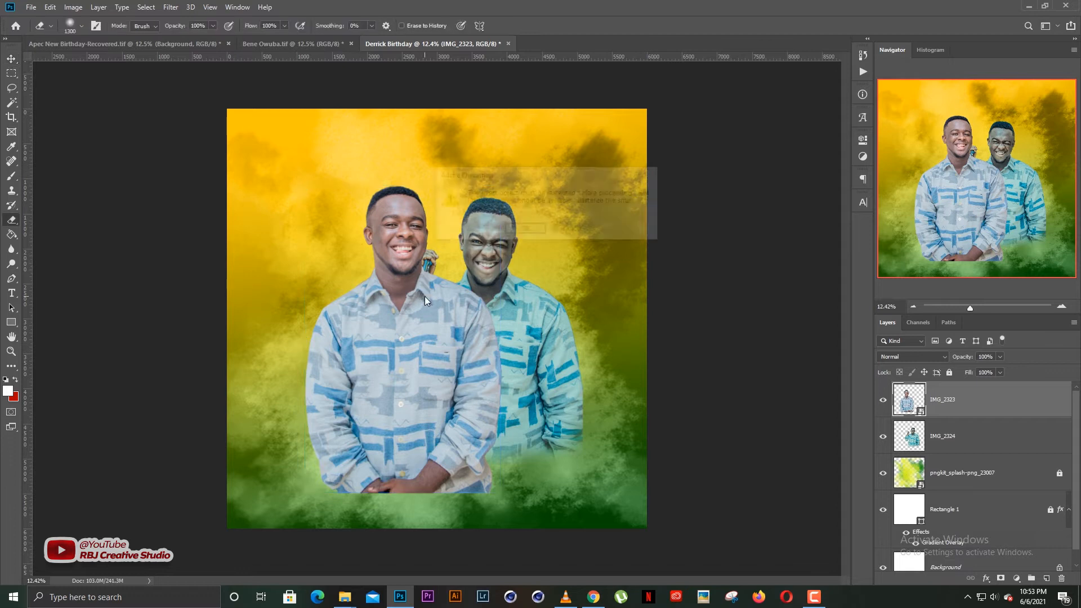
{"action": "key", "text": "Return"}
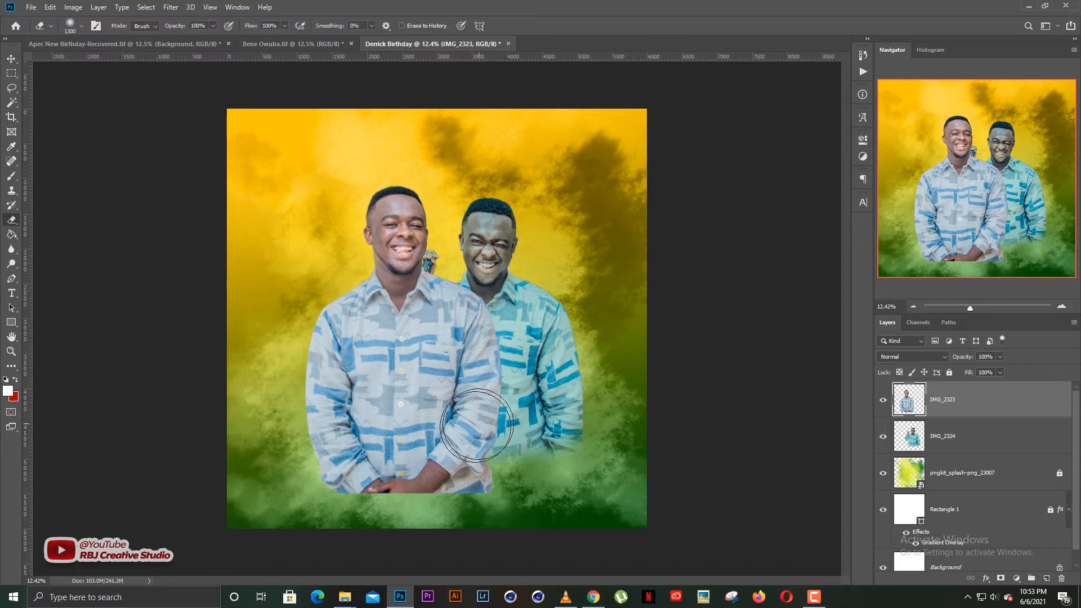
{"action": "mouse_move", "coordinate": [490, 515]}
{"action": "left_mouse_down"}
{"action": "mouse_move", "coordinate": [357, 521]}
{"action": "mouse_move", "coordinate": [249, 508]}
{"action": "mouse_move", "coordinate": [293, 451]}
{"action": "left_mouse_up"}
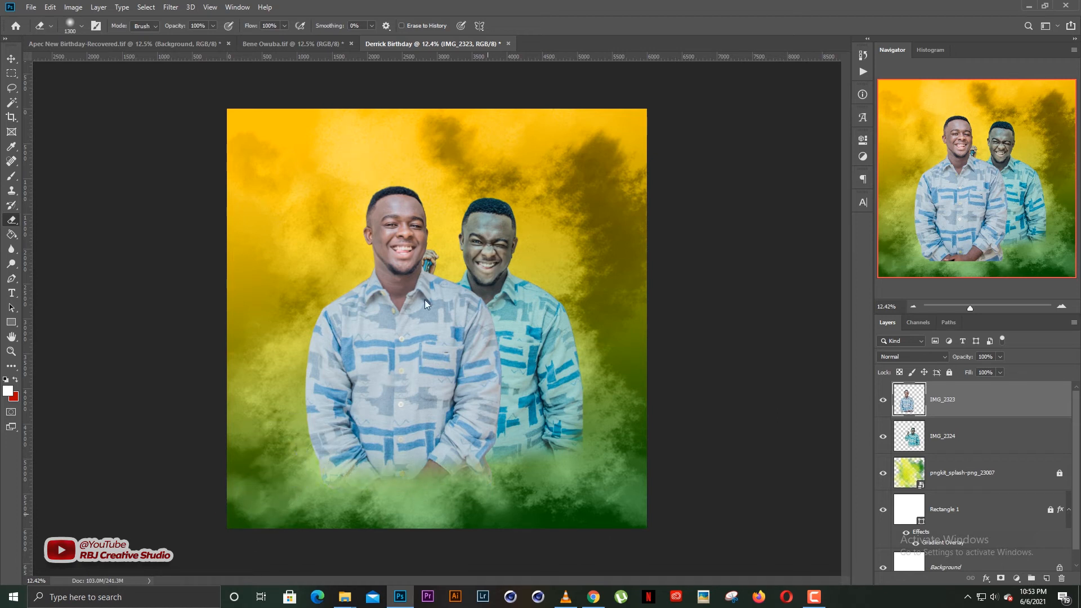
Grade IMG_2323 toward the cool teal look with the Camera Raw Filter.
{"action": "key", "text": "v"}
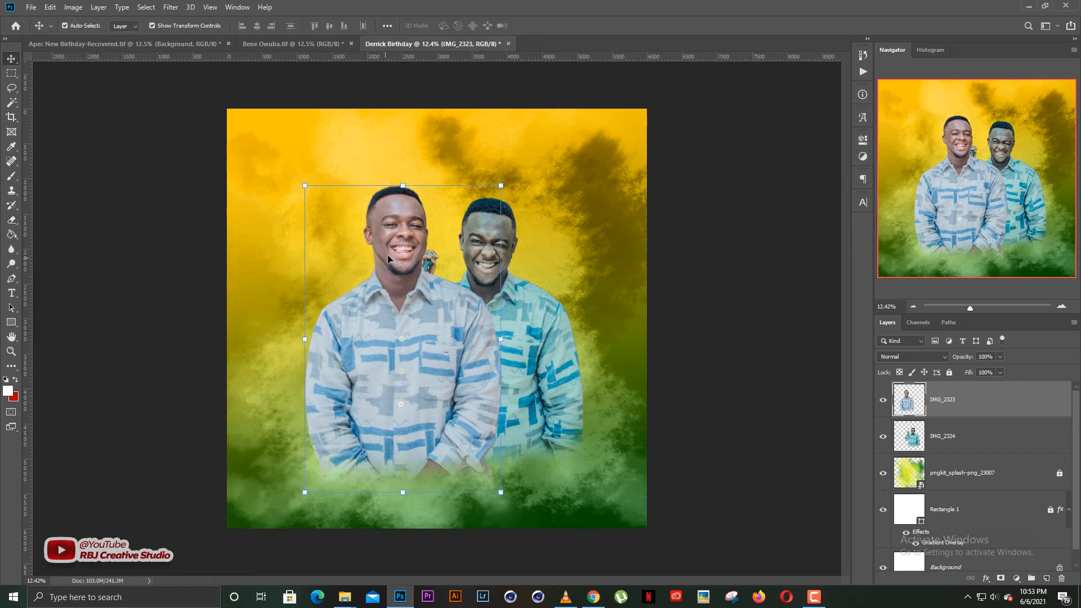
{"action": "left_click", "coordinate": [171, 8]}
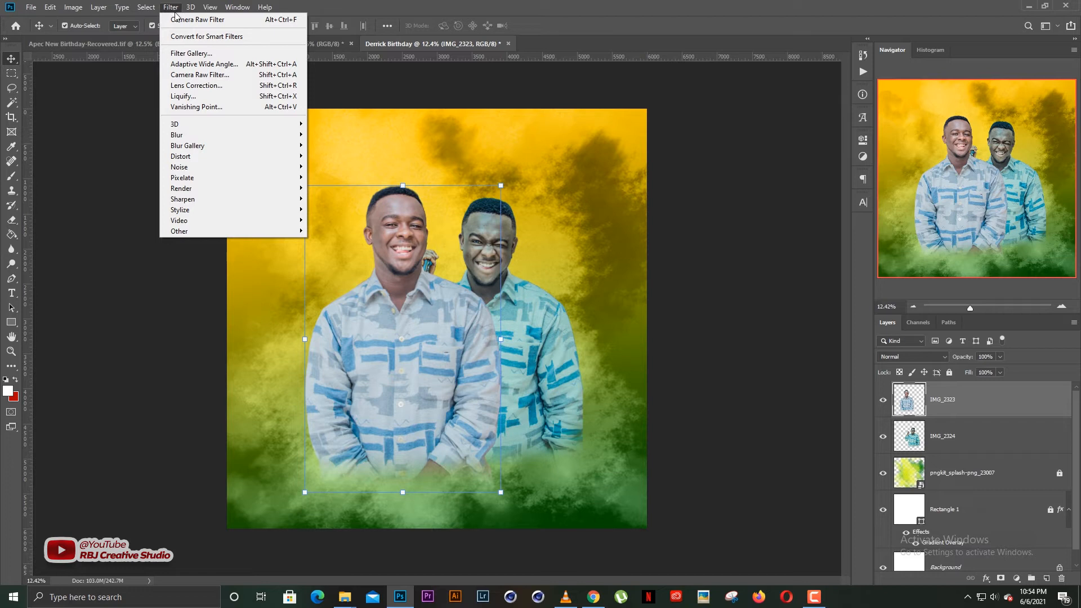
{"action": "left_click", "coordinate": [208, 23]}
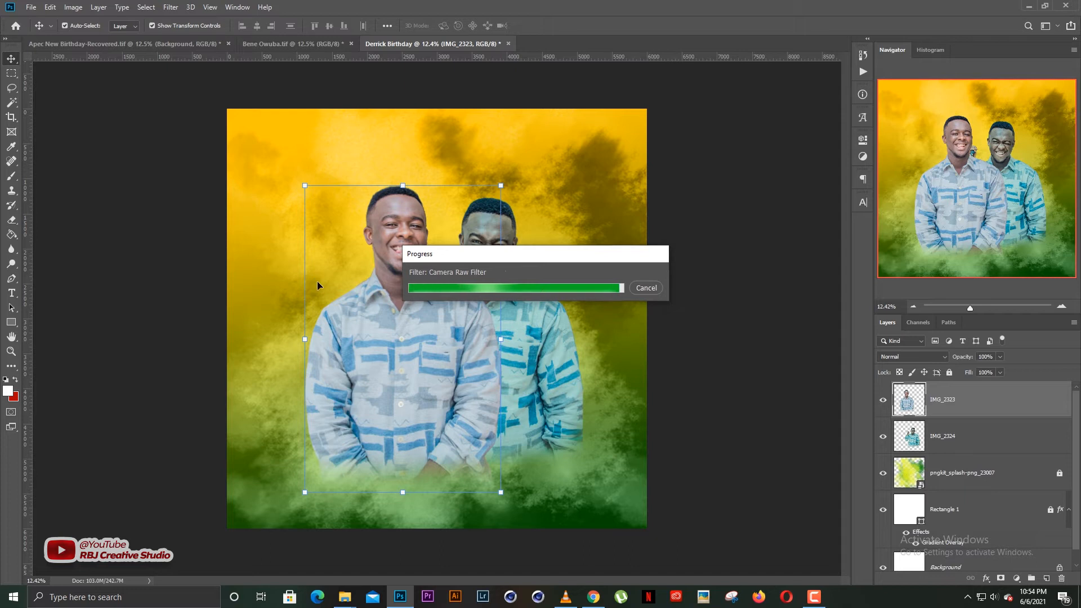
{"action": "left_click", "coordinate": [650, 226]}
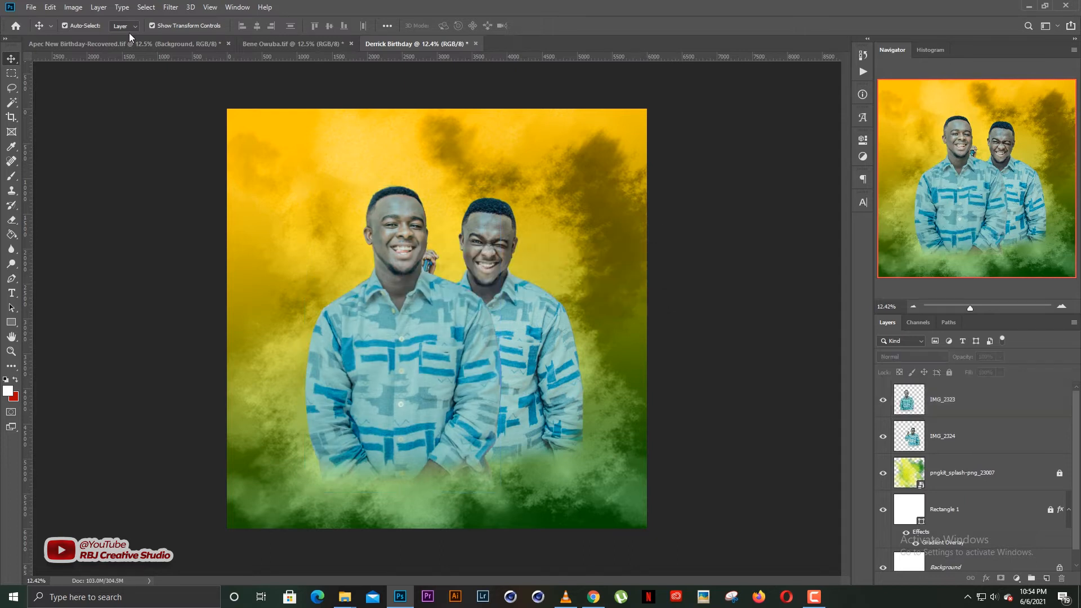
{"action": "left_click", "coordinate": [31, 7]}
Place IMG_2322 as an embedded image and nudge it slightly upward.
{"action": "left_click", "coordinate": [83, 221]}
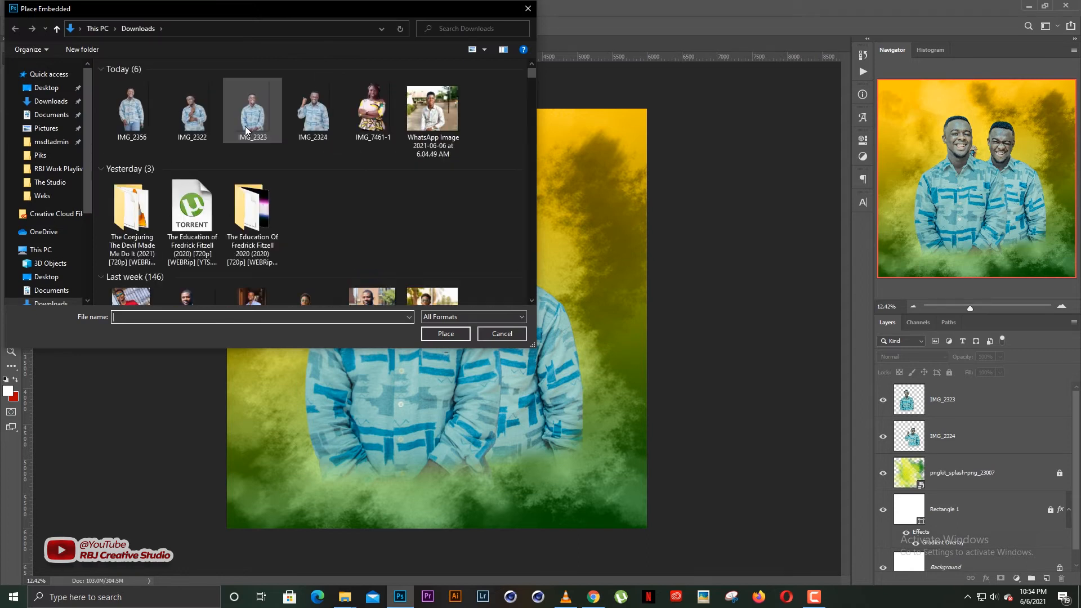
{"action": "left_click", "coordinate": [197, 119]}
{"action": "double_click", "coordinate": [196, 119]}
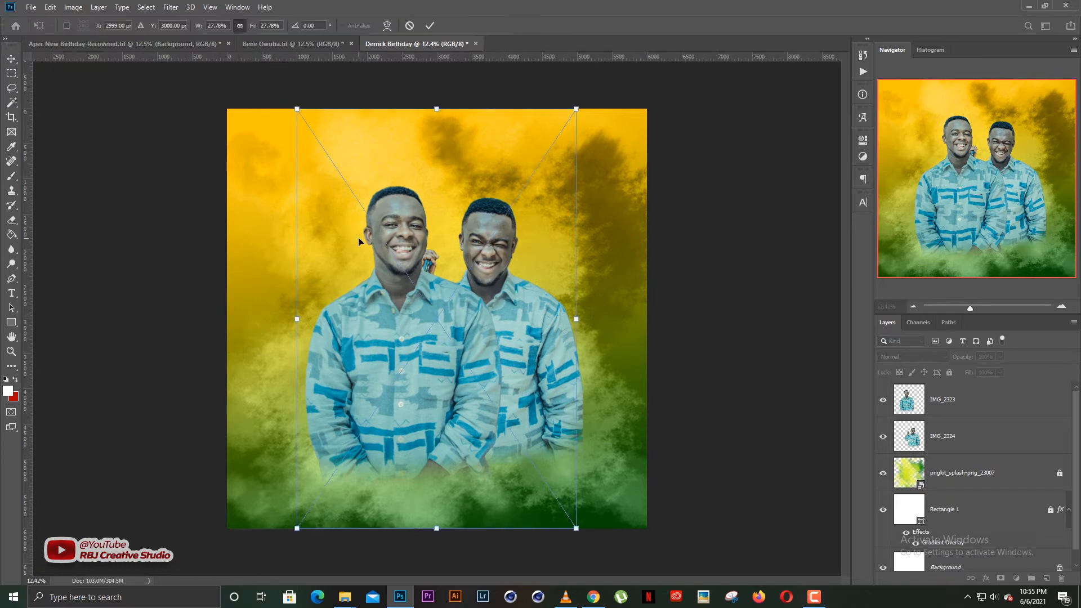
{"action": "left_click_drag", "start_coordinate": [475, 298], "coordinate": [474, 263]}
{"action": "key", "text": "Return"}
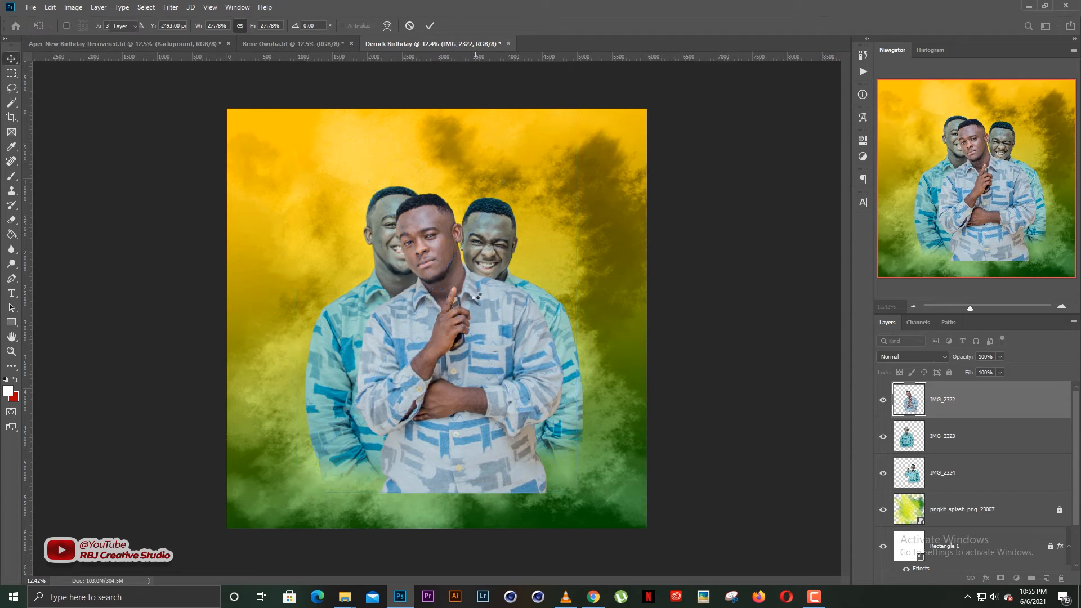
Rasterize IMG_2322 and erase its bottom edge into the smoke.
{"action": "key", "text": "e"}
{"action": "left_click", "coordinate": [475, 294]}
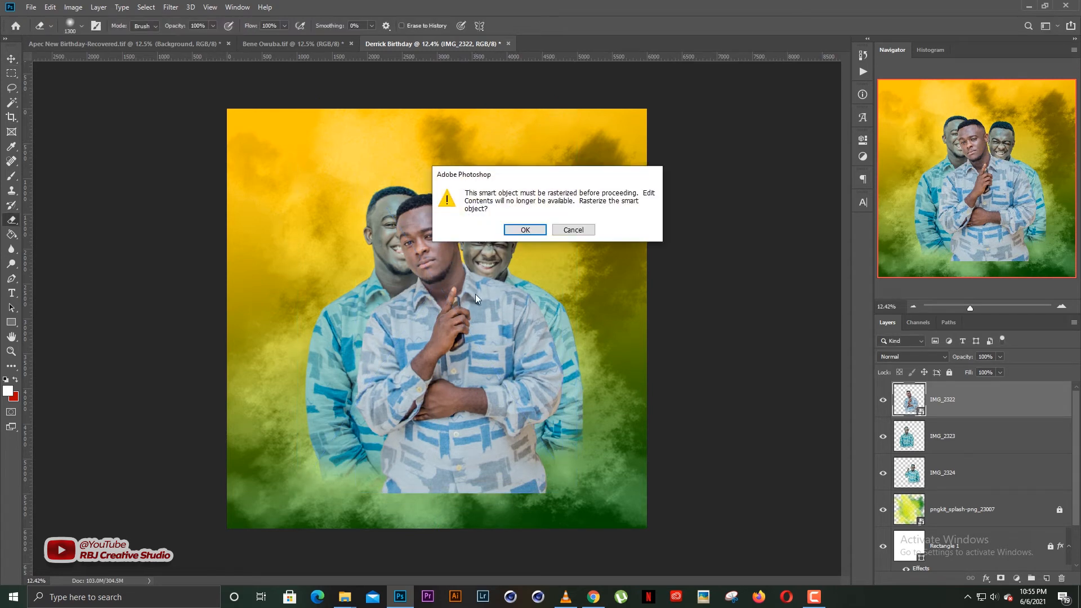
{"action": "key", "text": "Return"}
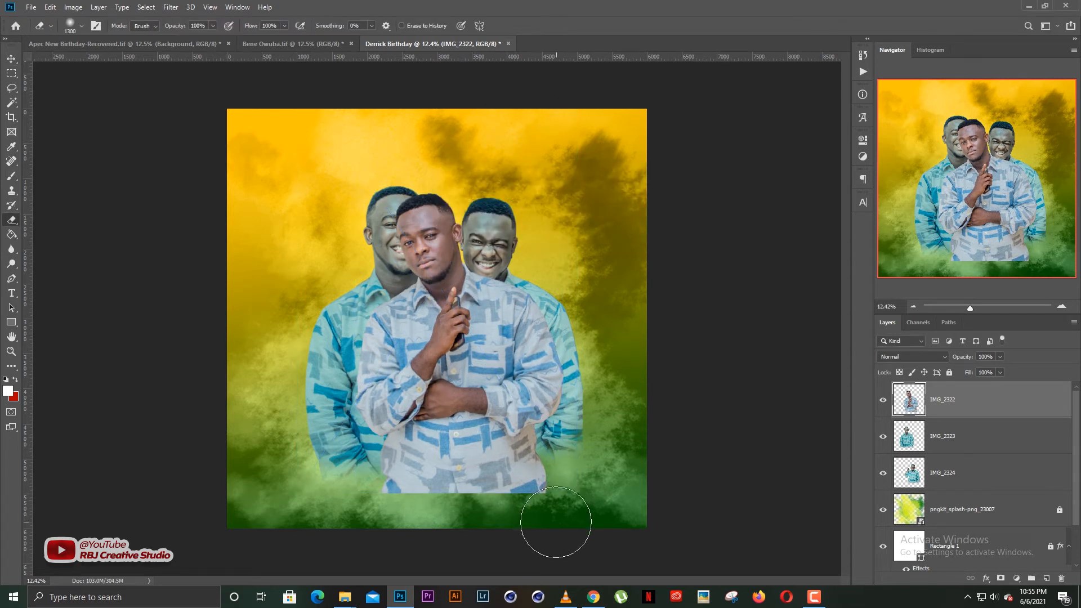
{"action": "left_click_drag", "start_coordinate": [558, 519], "coordinate": [346, 519]}
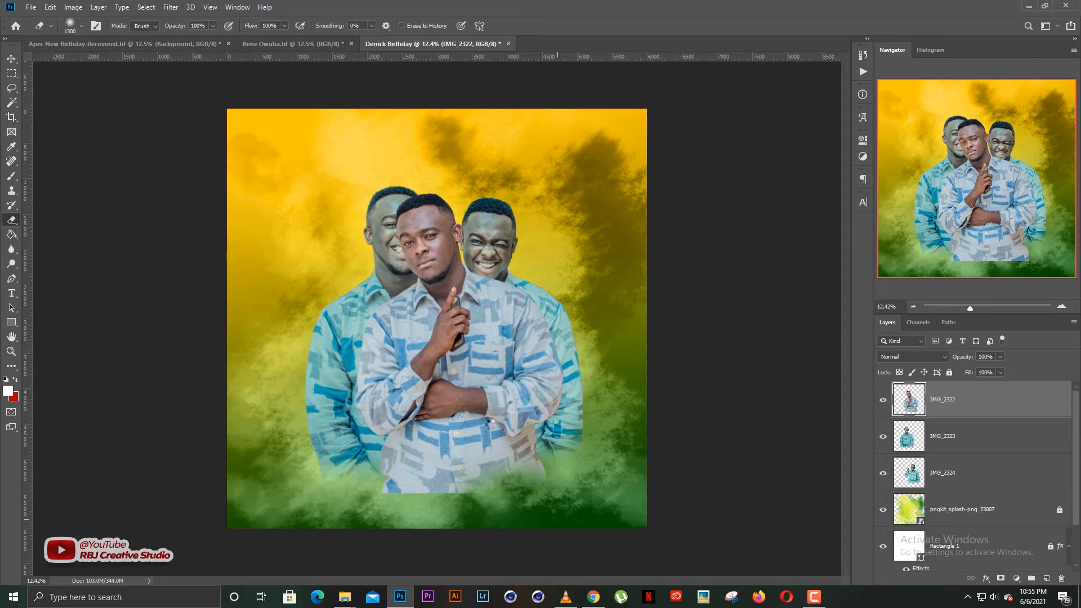
Apply a teal Camera Raw Filter grade to IMG_2322 to match the men behind.
{"action": "key", "text": "v"}
{"action": "left_click", "coordinate": [171, 7]}
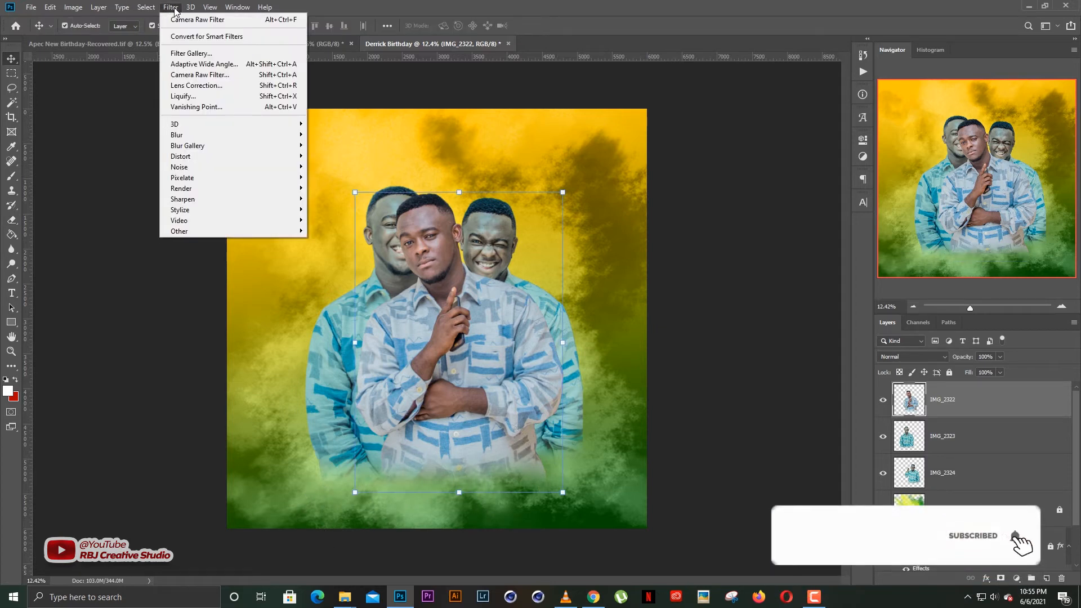
{"action": "left_click", "coordinate": [183, 21]}
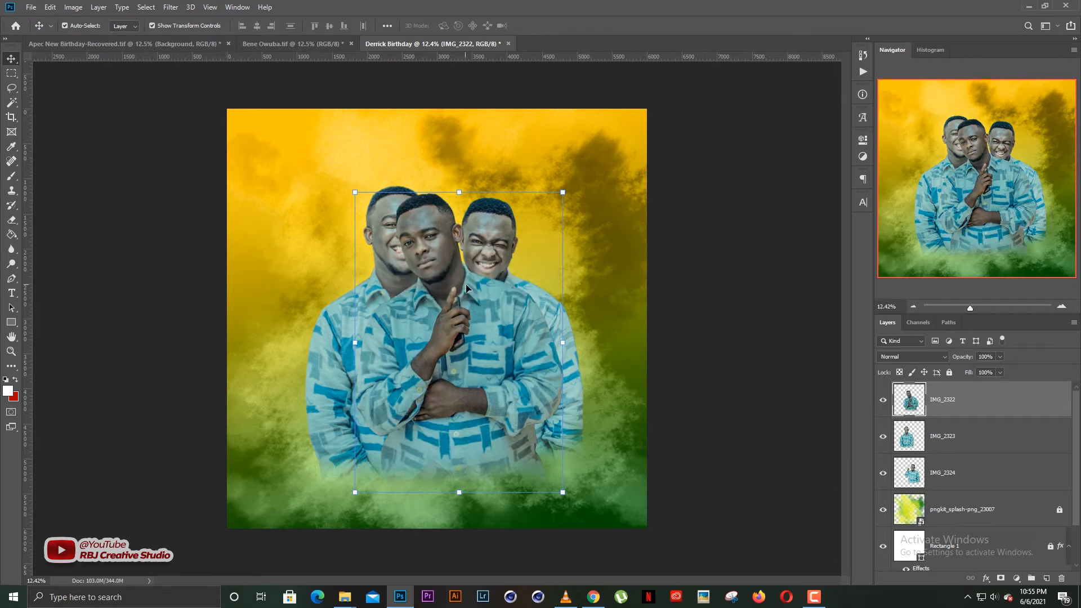
{"action": "left_click", "coordinate": [825, 242]}
{"action": "left_click", "coordinate": [31, 7]}
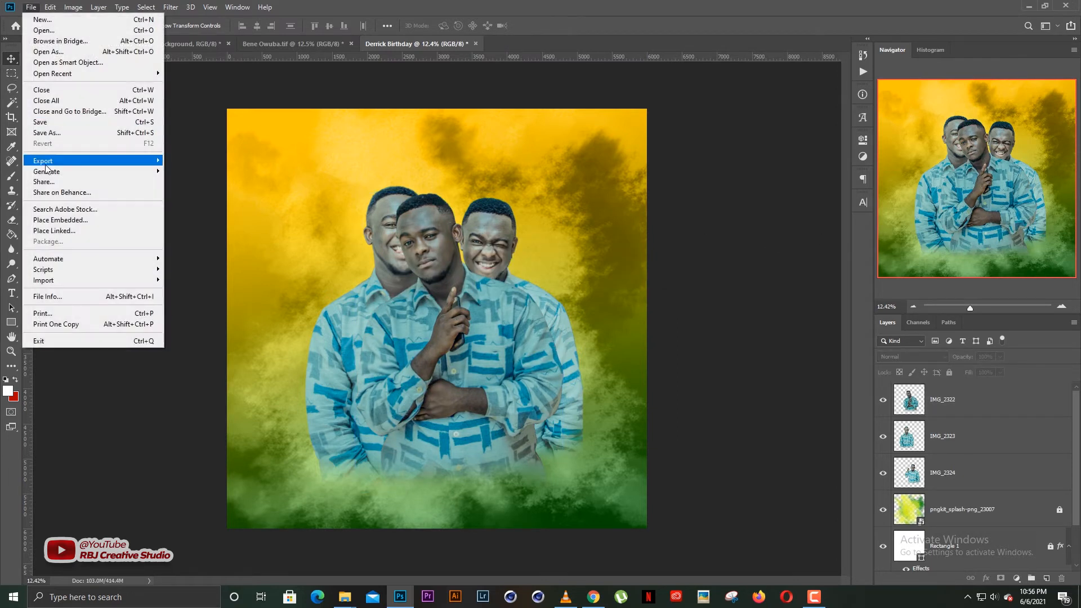
Place IMG_2356 as an embedded image, nudged slightly upward, checking the face up close.
{"action": "left_click", "coordinate": [65, 220]}
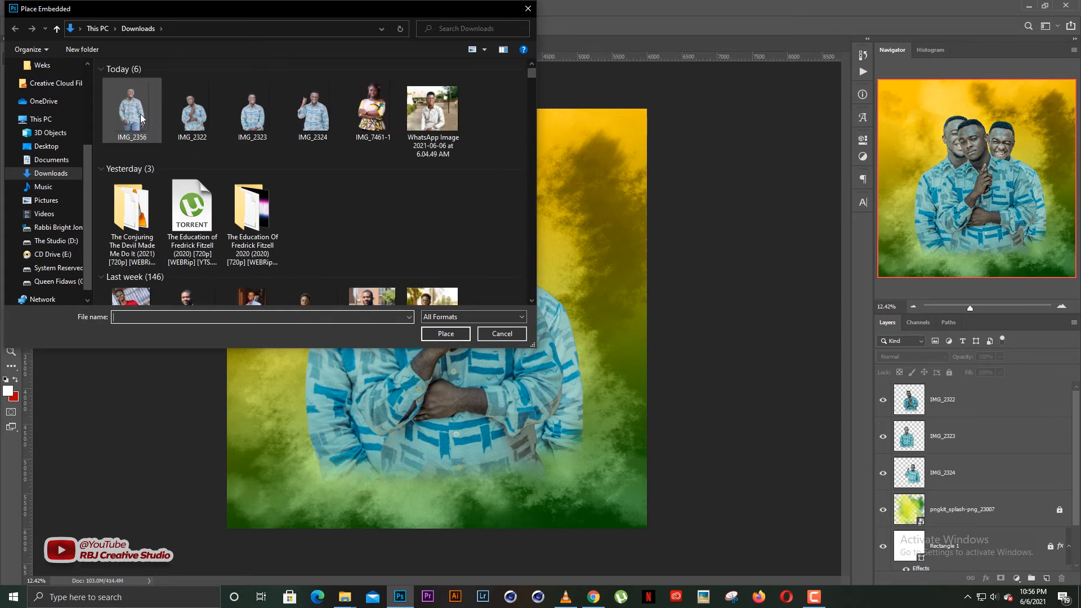
{"action": "double_click", "coordinate": [136, 110]}
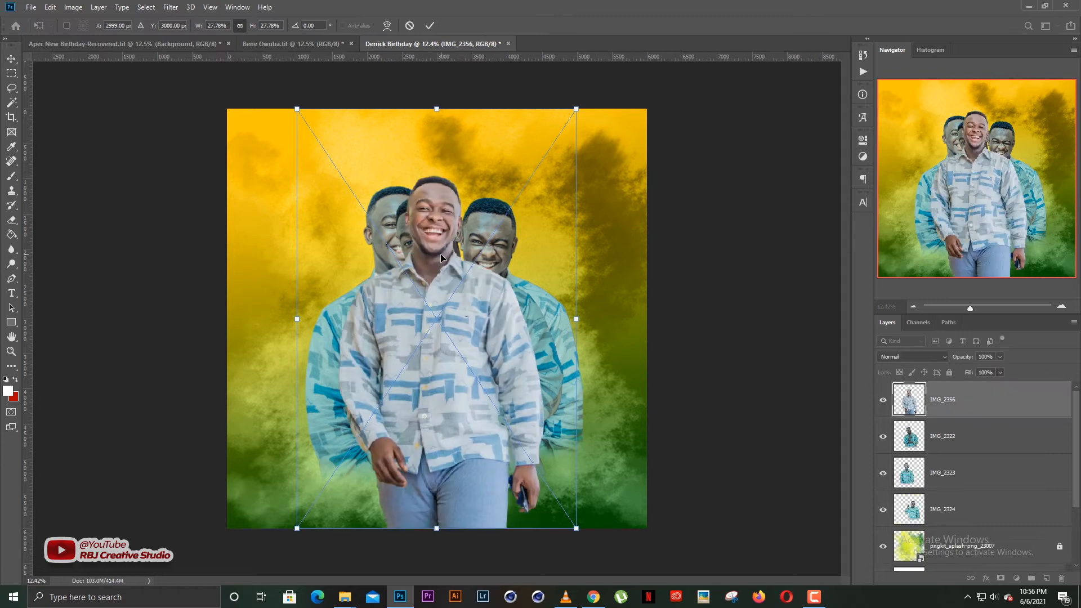
{"action": "left_click_drag", "start_coordinate": [456, 301], "coordinate": [456, 297]}
{"action": "key", "text": "Return"}
{"action": "scroll", "coordinate": [430, 226], "scroll_direction": "up", "scroll_amount": 3}
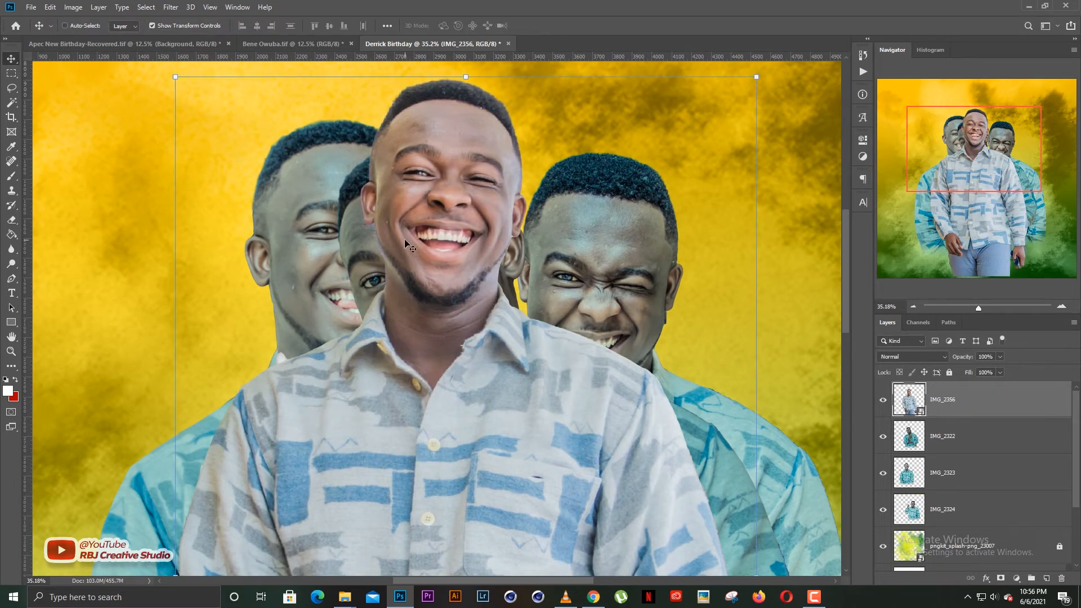
{"action": "scroll", "coordinate": [410, 248], "scroll_direction": "down", "scroll_amount": 5}
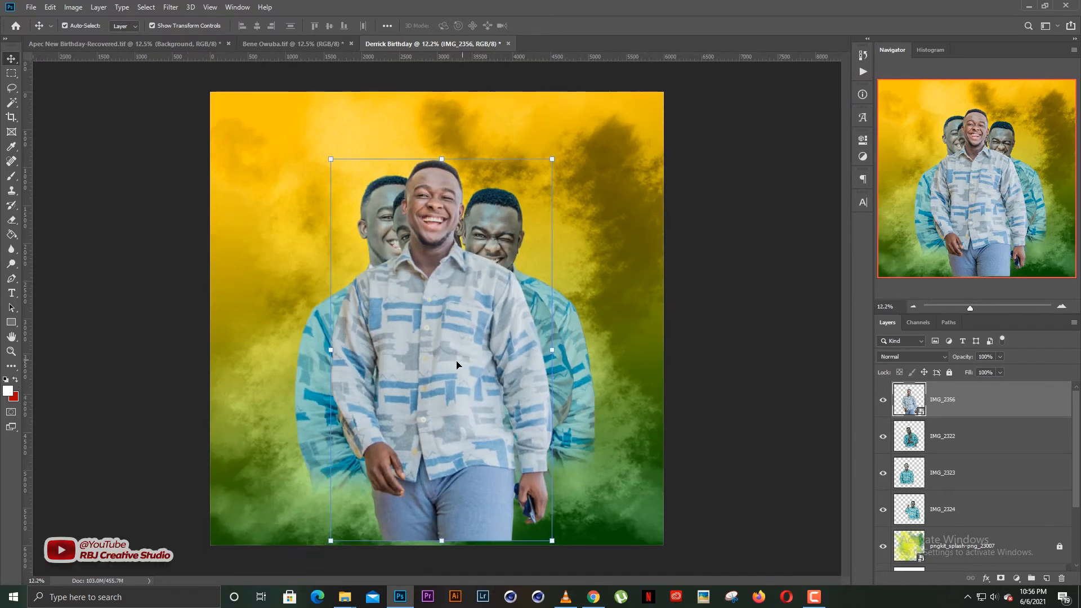
{"action": "key", "text": "Return"}
Rasterize IMG_2356 and erase the trouser bottoms with a 1300 px eraser.
{"action": "key", "text": "e"}
{"action": "left_click", "coordinate": [481, 405]}
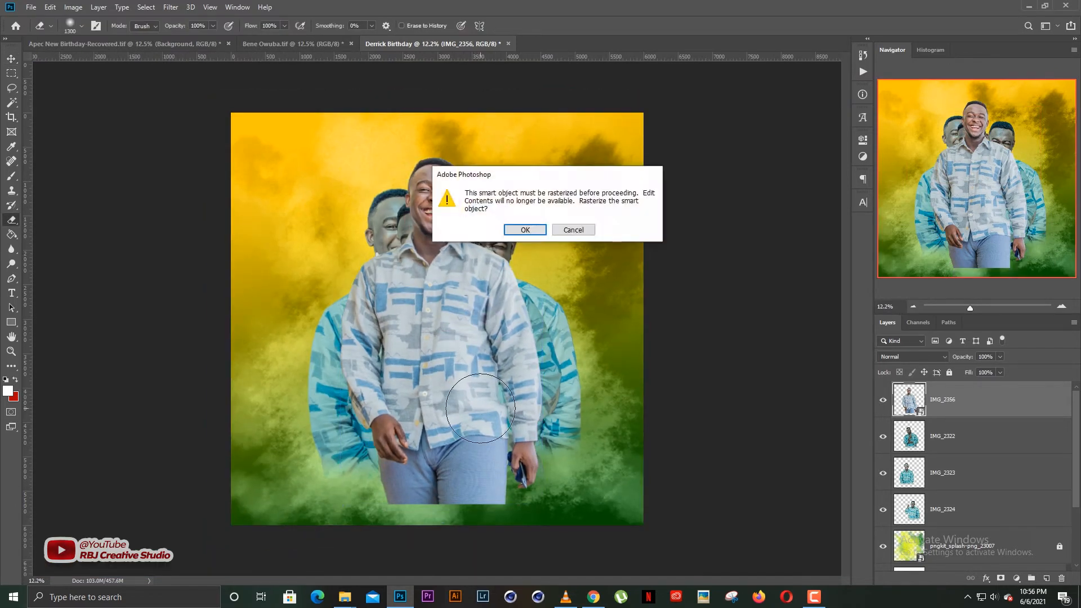
{"action": "key", "text": "Return"}
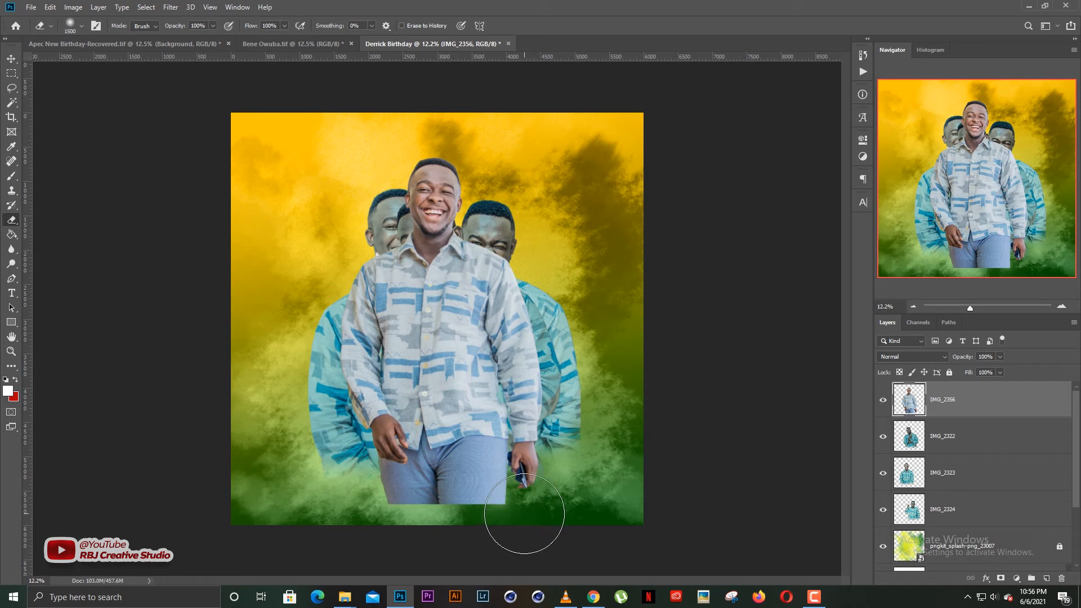
{"action": "key", "text": "bracketright"}
{"action": "key", "text": "bracketleft"}
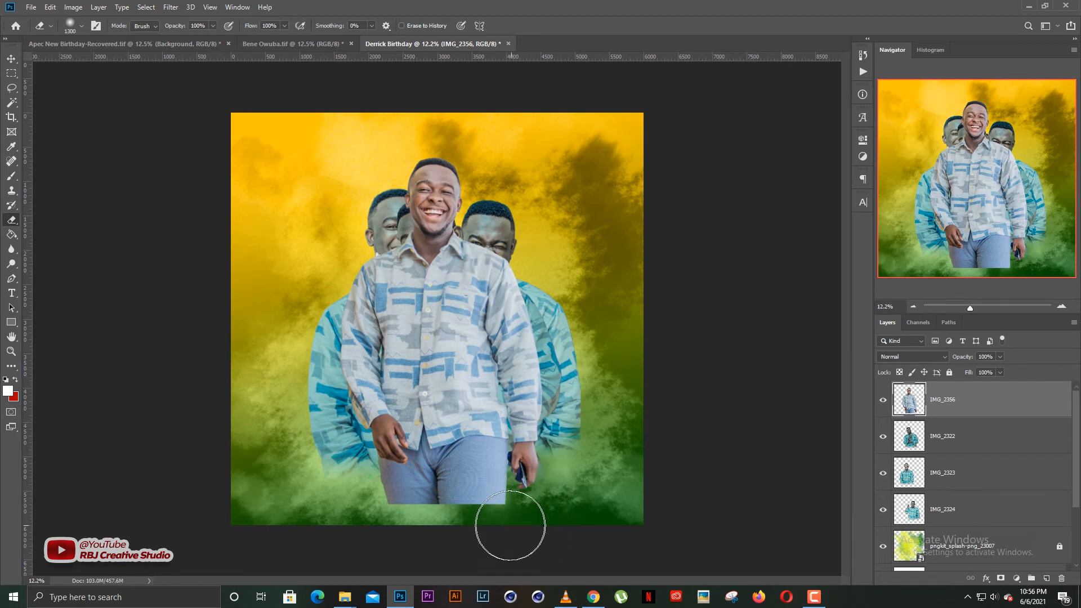
{"action": "left_click_drag", "start_coordinate": [510, 526], "coordinate": [241, 542]}
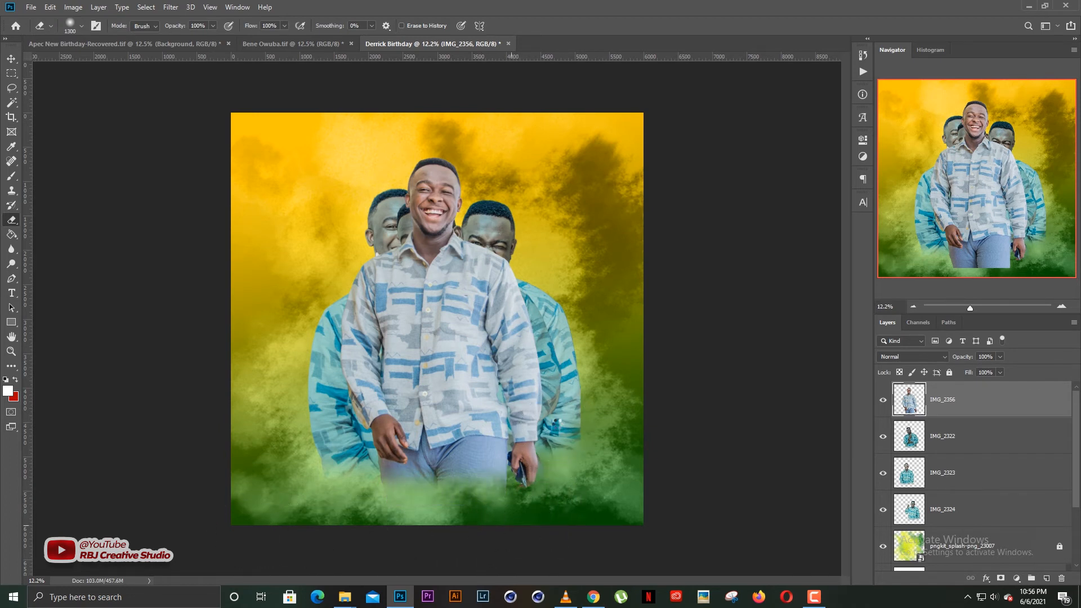
Apply the teal Camera Raw Filter grade to IMG_2356 and zoom in to check it.
{"action": "key", "text": "v"}
{"action": "left_click", "coordinate": [171, 7]}
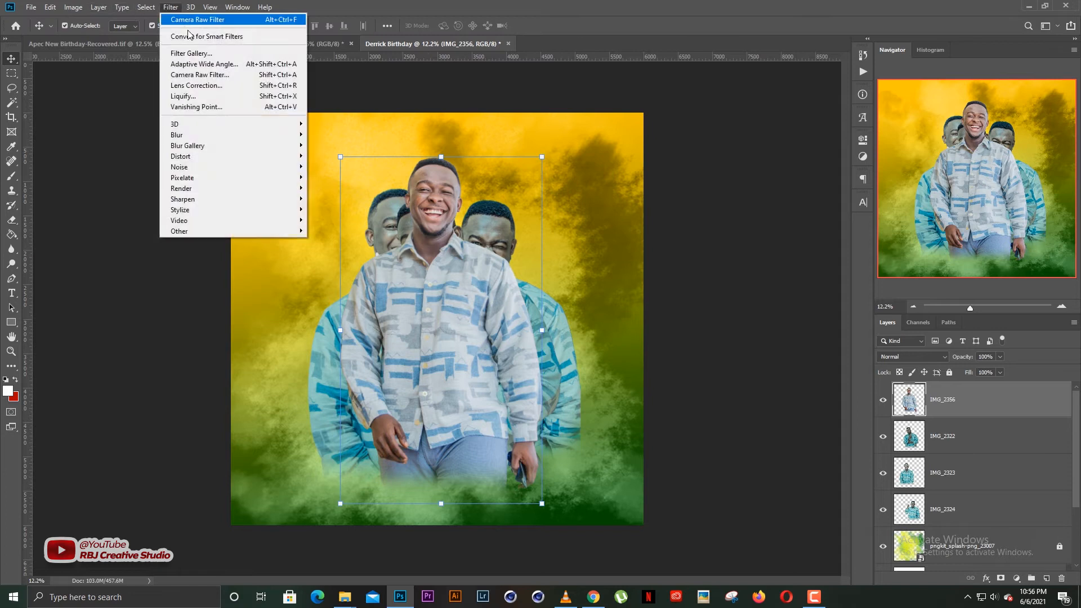
{"action": "left_click", "coordinate": [191, 20]}
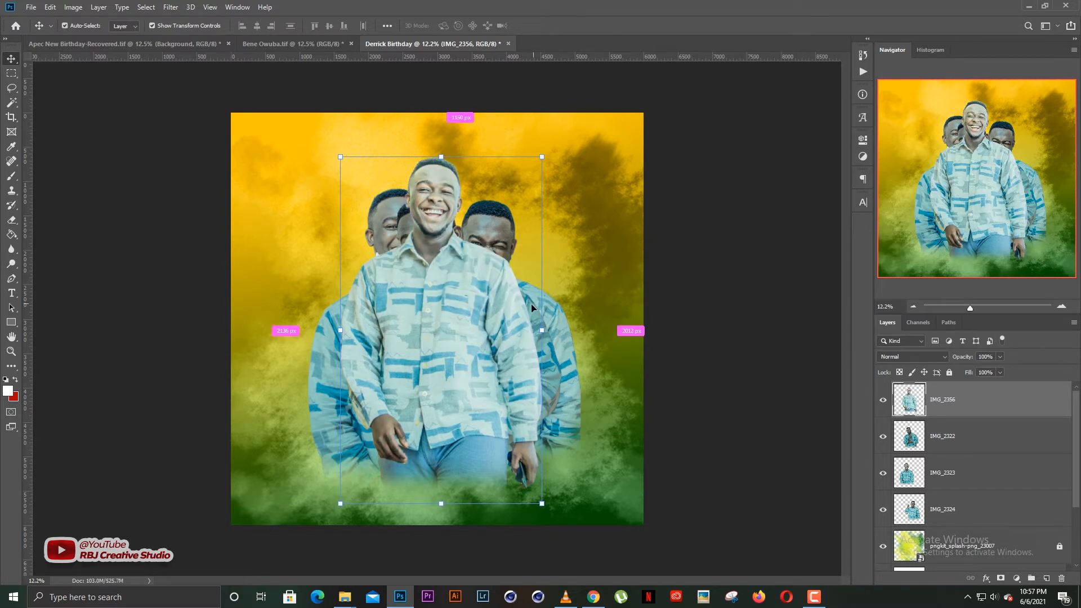
{"action": "key", "text": "ctrl+plus"}
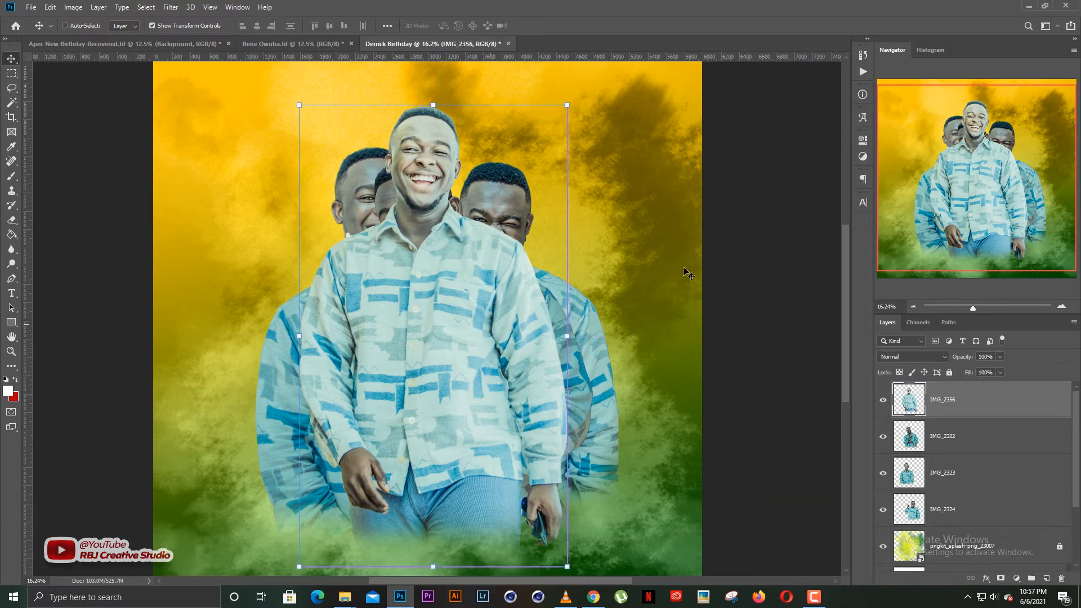
Darken IMG_2356 with Levels set to input 11 / 0.84 / 255.
{"action": "key", "text": "ctrl+l"}
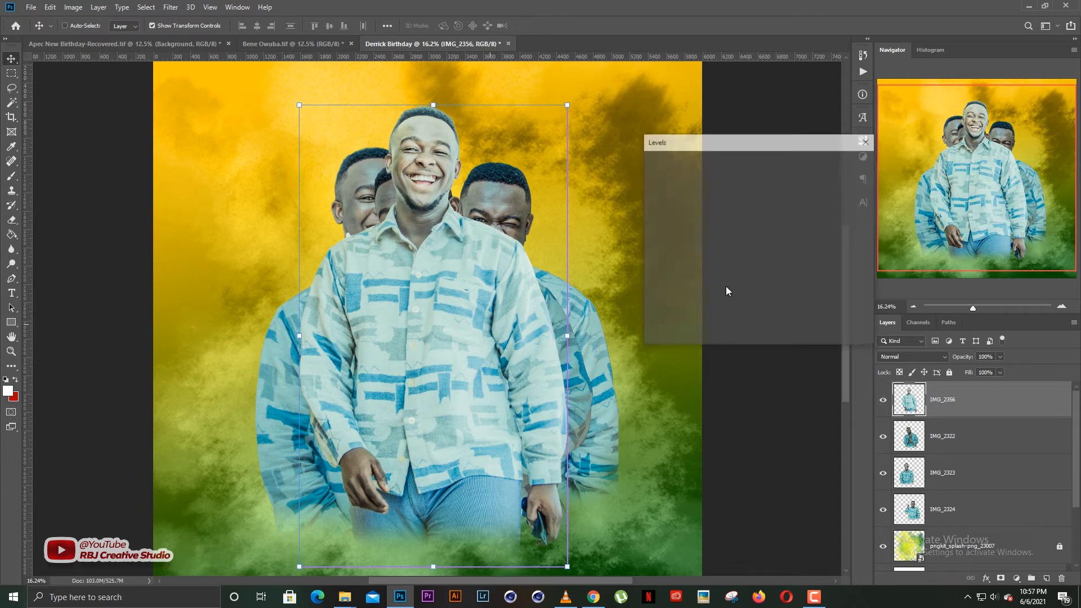
{"action": "left_click_drag", "start_coordinate": [727, 268], "coordinate": [737, 268]}
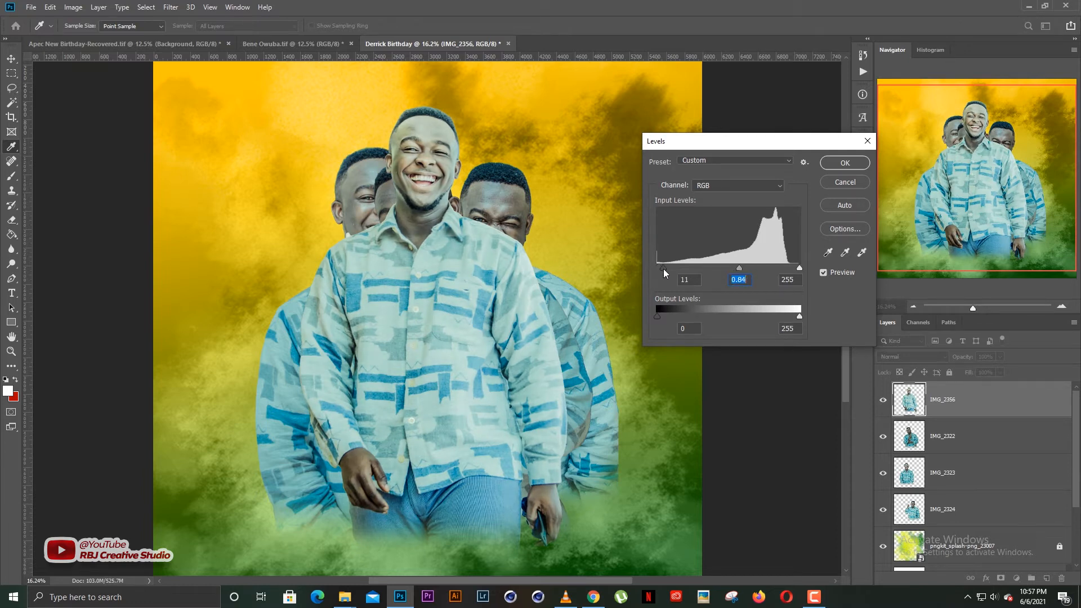
{"action": "left_click", "coordinate": [845, 162]}
Move the IMG_2356 cutout further right in the group.
{"action": "key", "text": "v"}
{"action": "left_click", "coordinate": [646, 277]}
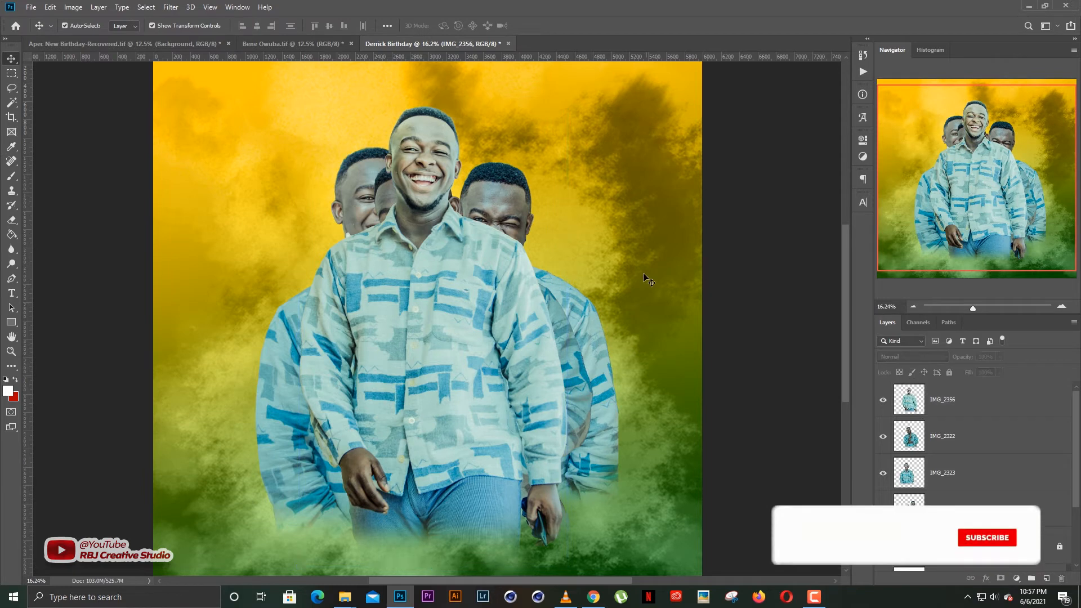
{"action": "scroll", "coordinate": [732, 275], "scroll_direction": "down", "scroll_amount": 3}
{"action": "left_click_drag", "start_coordinate": [502, 307], "coordinate": [591, 305]}
Hide three cutout layers, then shrink the winking IMG_2324 man to about 87% and reposition him.
{"action": "left_click", "coordinate": [883, 401]}
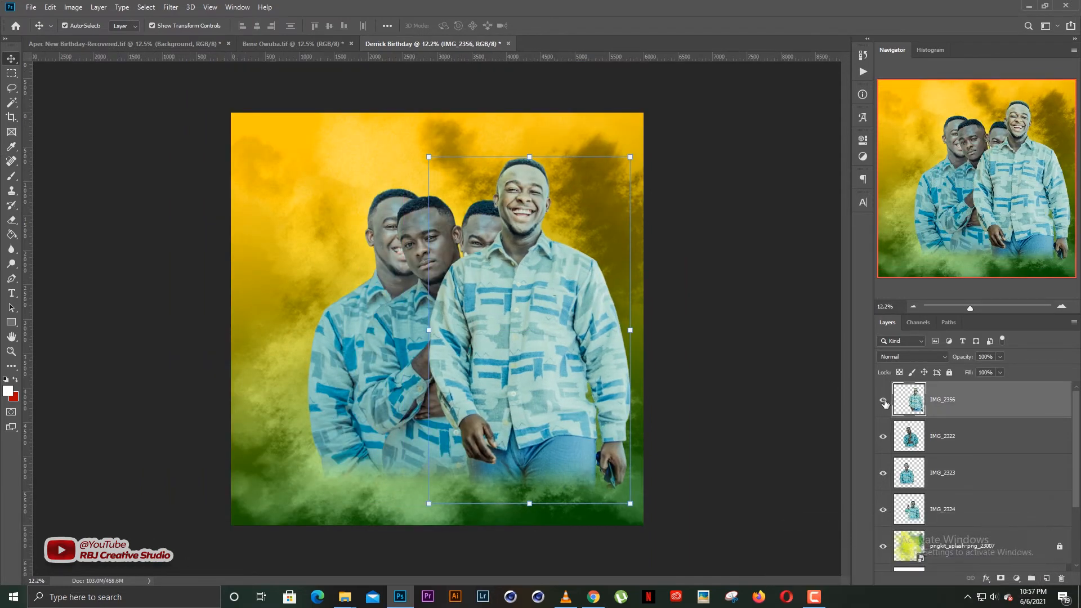
{"action": "left_click_drag", "start_coordinate": [882, 436], "coordinate": [883, 473]}
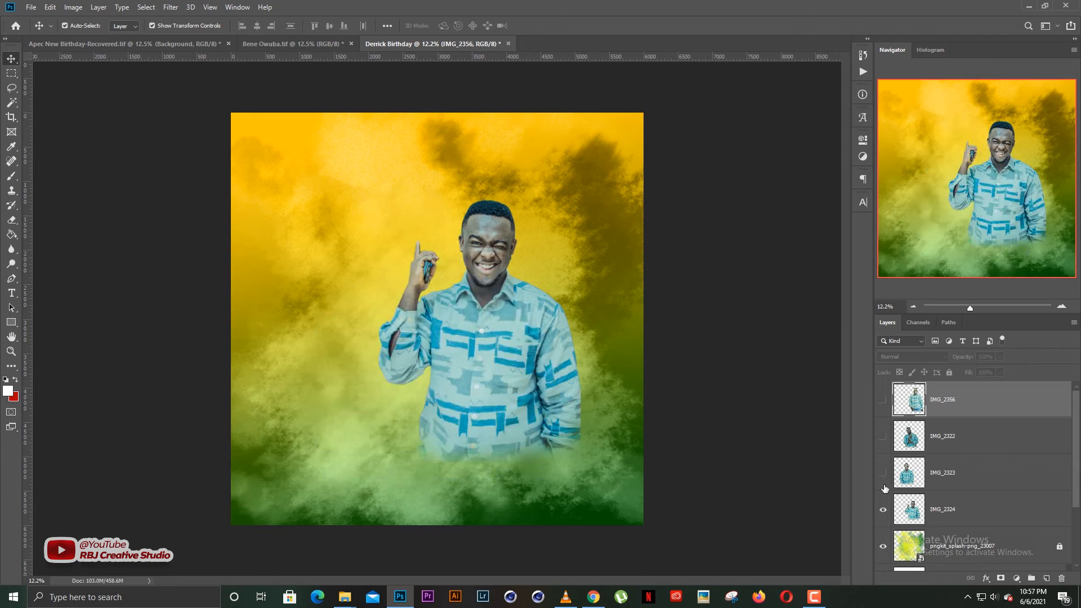
{"action": "left_click", "coordinate": [483, 345]}
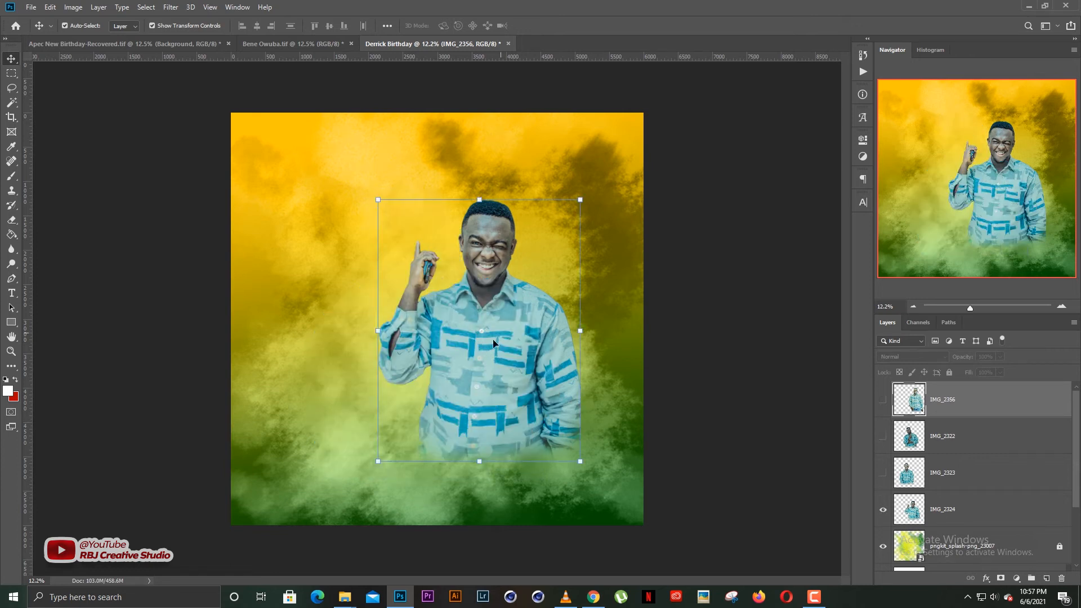
{"action": "scroll", "coordinate": [475, 348], "scroll_direction": "up", "scroll_amount": 1}
{"action": "left_click_drag", "start_coordinate": [538, 334], "coordinate": [533, 310]}
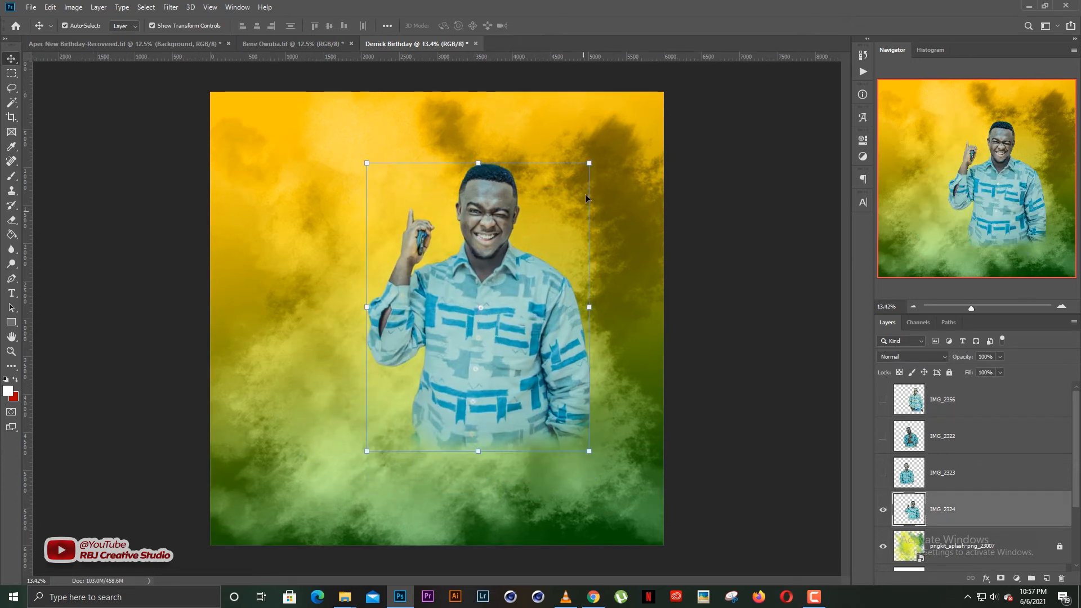
{"action": "key", "text": "ctrl+t"}
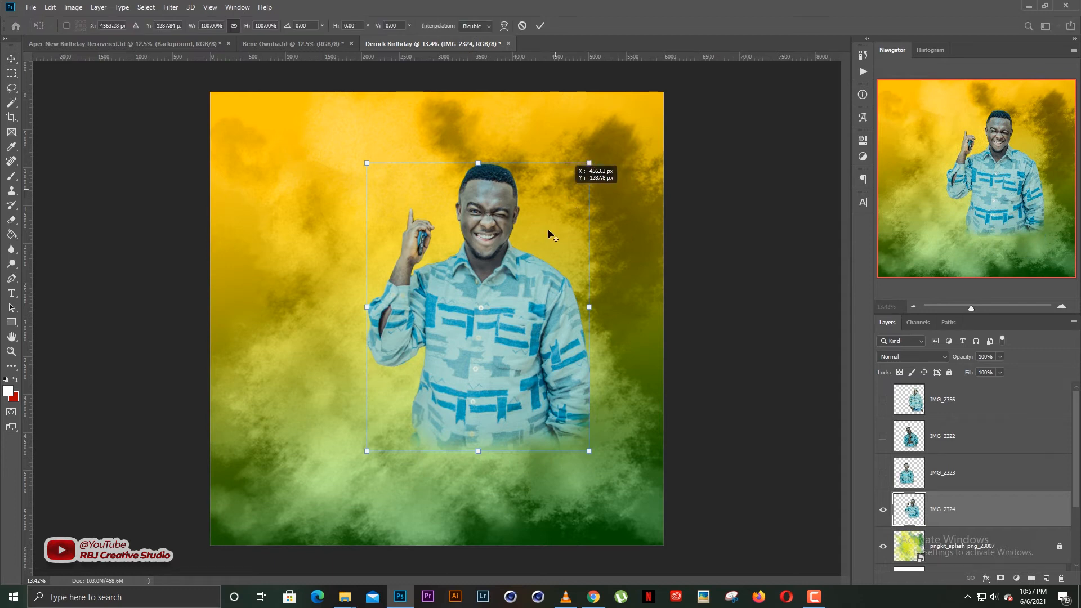
{"action": "key", "text": "Escape"}
{"action": "left_click_drag", "start_coordinate": [590, 164], "coordinate": [572, 181]}
{"action": "left_click_drag", "start_coordinate": [493, 293], "coordinate": [500, 302]}
{"action": "key", "text": "Return"}
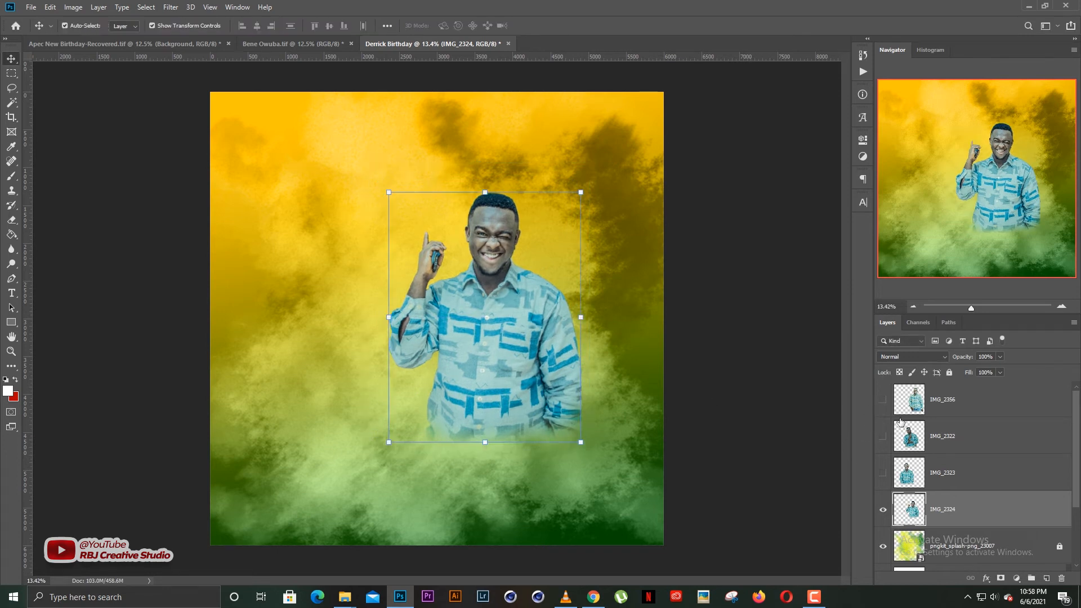
Show the laughing IMG_2356 man, move him left and send him behind the winking man.
{"action": "left_click", "coordinate": [883, 400]}
{"action": "left_click", "coordinate": [958, 400]}
{"action": "left_click_drag", "start_coordinate": [574, 324], "coordinate": [496, 328]}
{"action": "key", "text": "ctrl+bracketleft"}
{"action": "key", "text": "ctrl+bracketleft"}
{"action": "key", "text": "ctrl+bracketleft"}
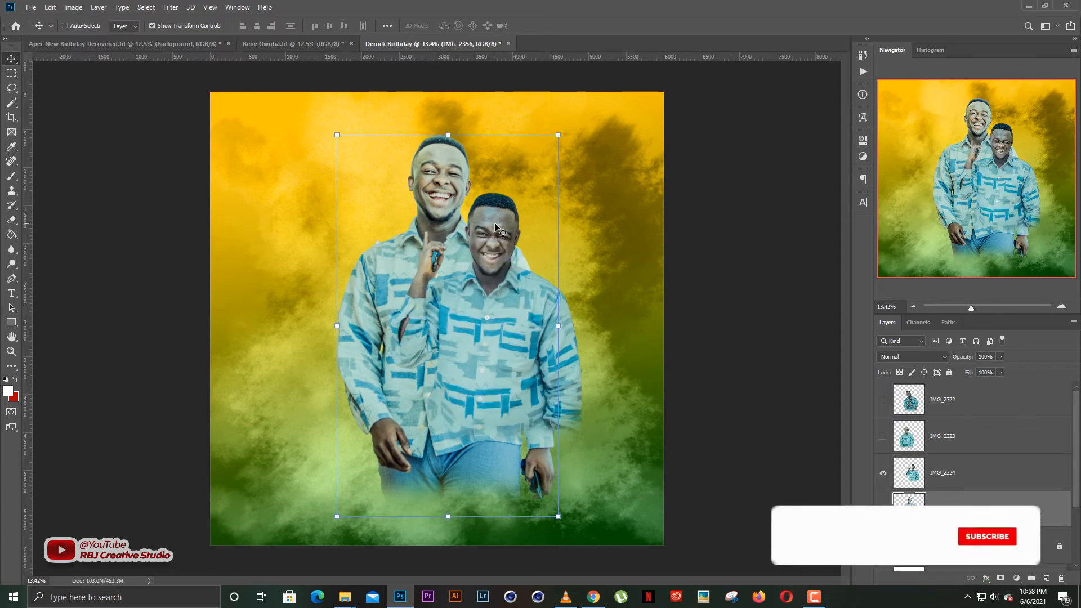
Apply Levels to IMG_2356 with black input 20 and midtones 0.94.
{"action": "key", "text": "ctrl+l"}
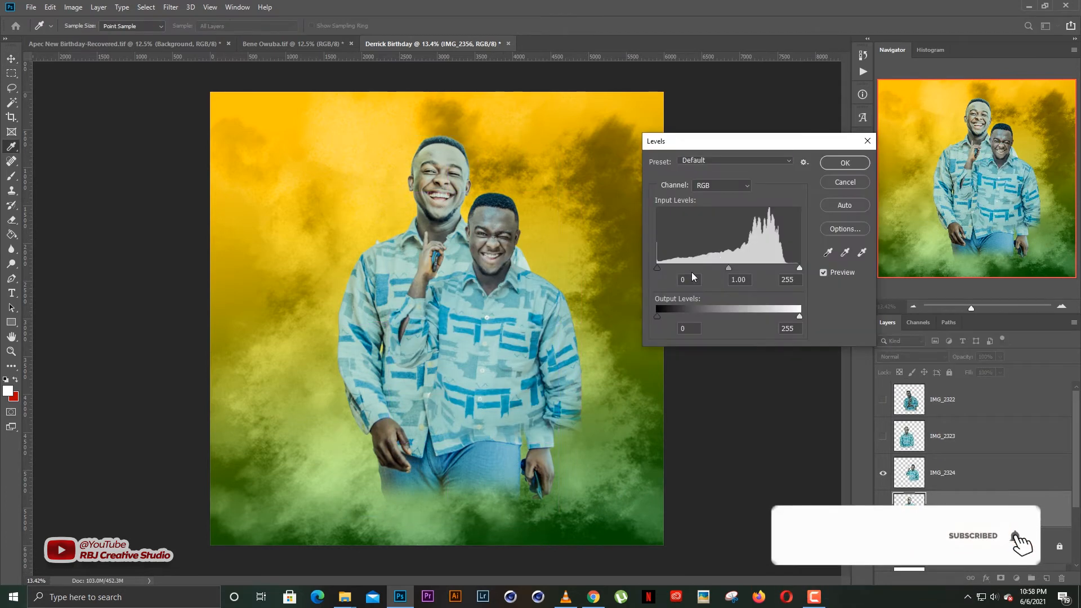
{"action": "left_click_drag", "start_coordinate": [656, 268], "coordinate": [668, 269]}
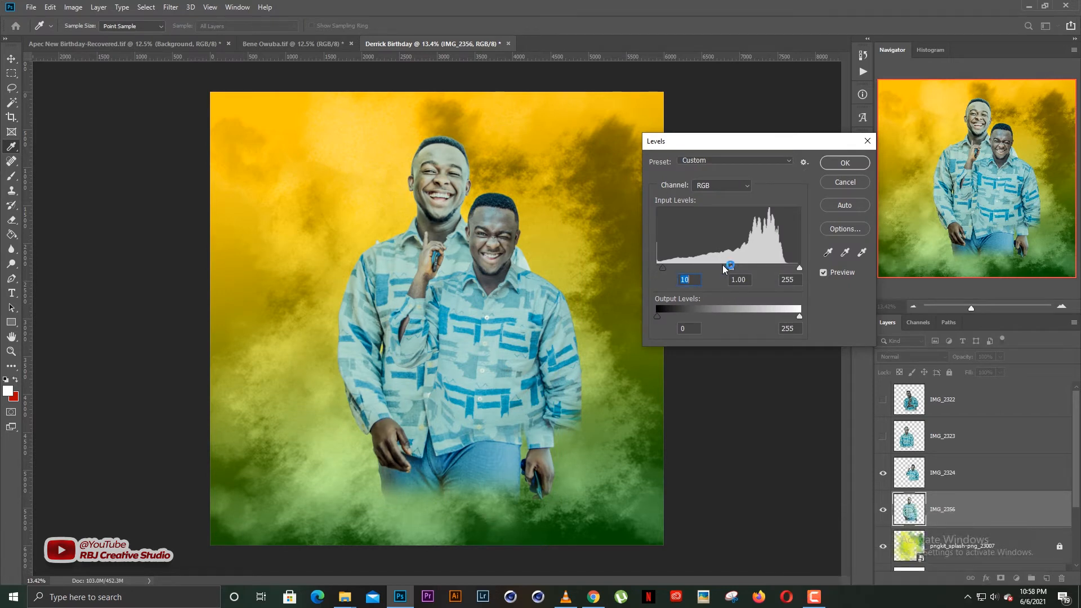
{"action": "key", "text": "F1"}
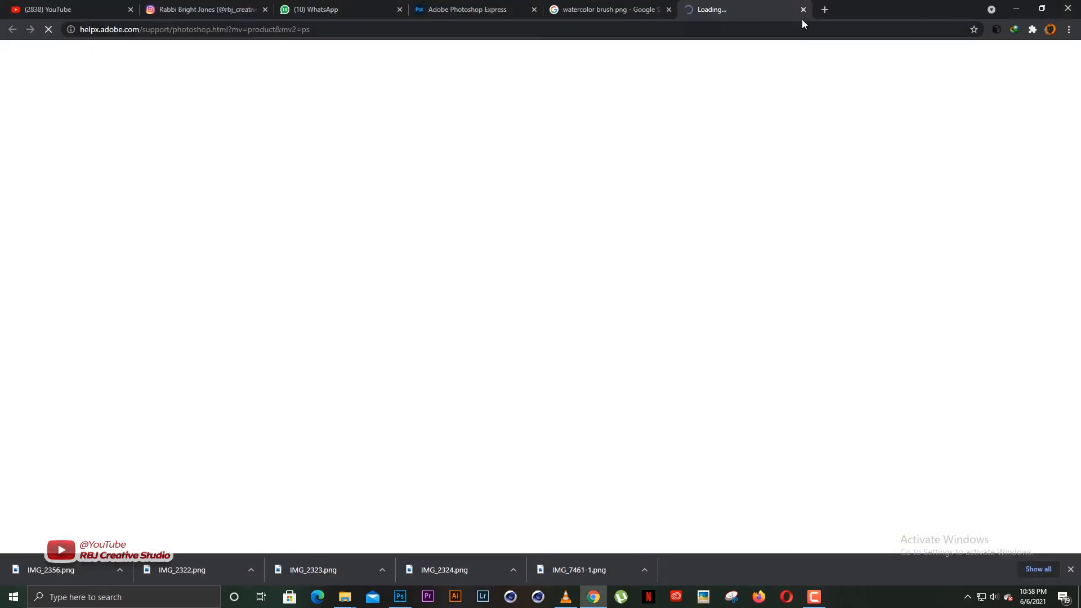
{"action": "left_click", "coordinate": [804, 10]}
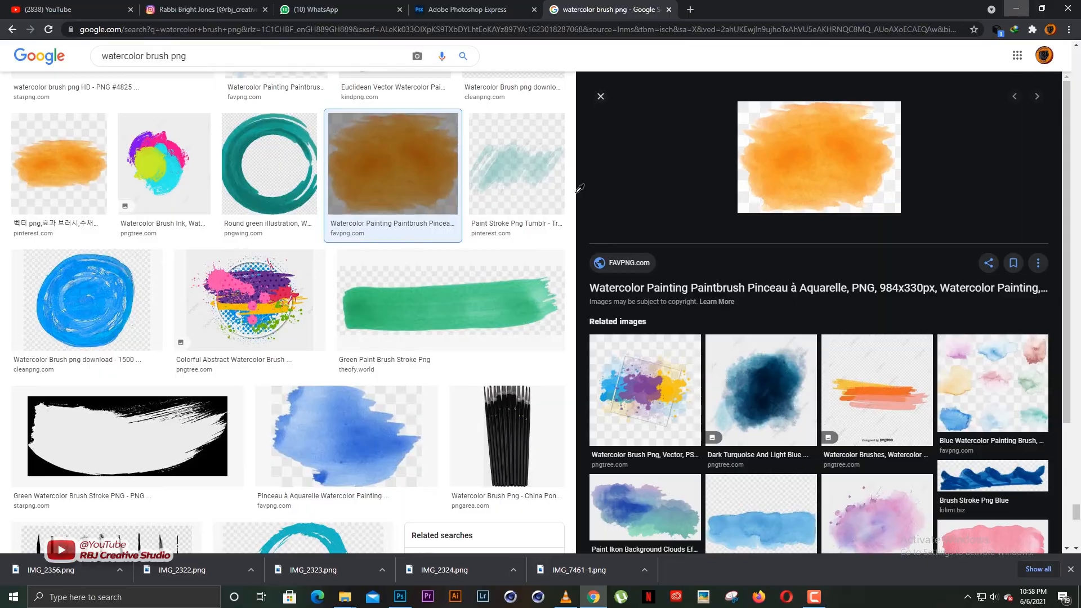
{"action": "key", "text": "alt+Tab"}
{"action": "left_click_drag", "start_coordinate": [732, 268], "coordinate": [735, 268]}
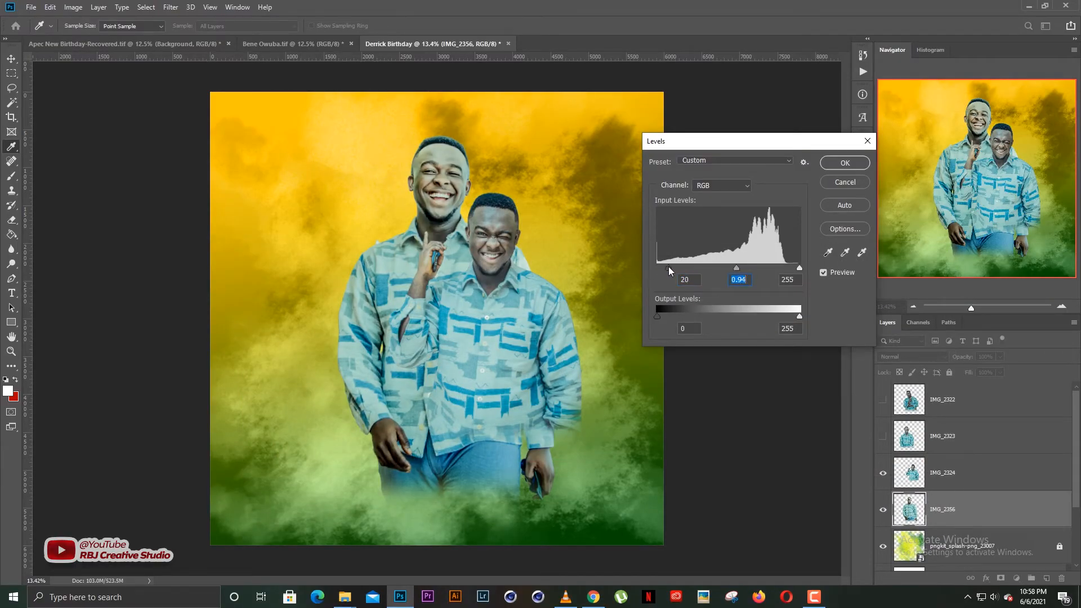
{"action": "left_click_drag", "start_coordinate": [664, 268], "coordinate": [670, 268]}
{"action": "key", "text": "Return"}
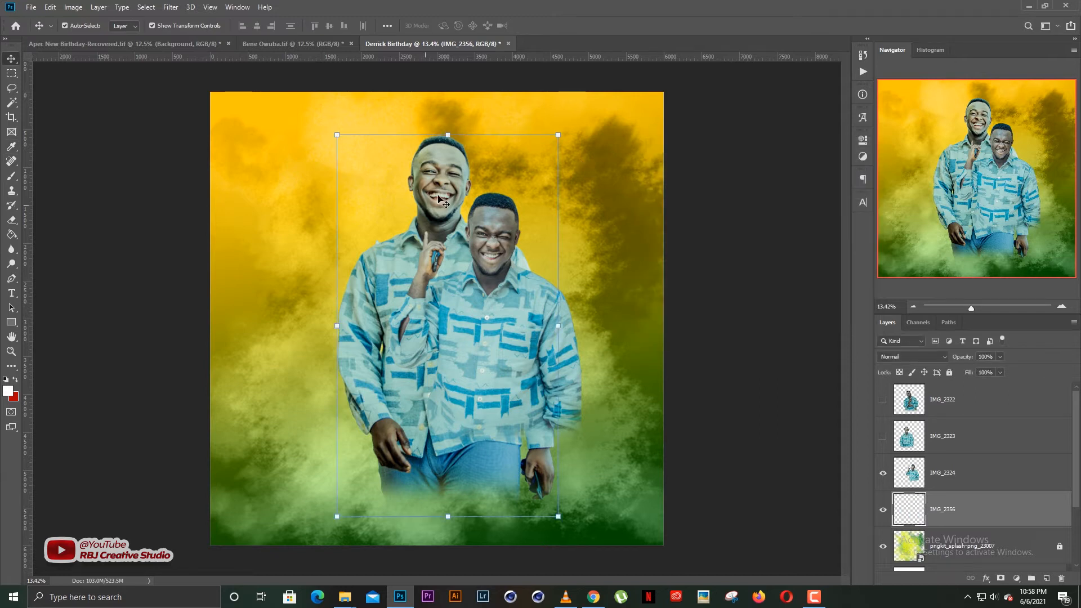
Move IMG_2356 left, enlarge it to 104.8%, and show IMG_2323 again.
{"action": "left_click_drag", "start_coordinate": [450, 189], "coordinate": [339, 197]}
{"action": "left_click_drag", "start_coordinate": [448, 144], "coordinate": [459, 126]}
{"action": "left_click_drag", "start_coordinate": [351, 216], "coordinate": [368, 209]}
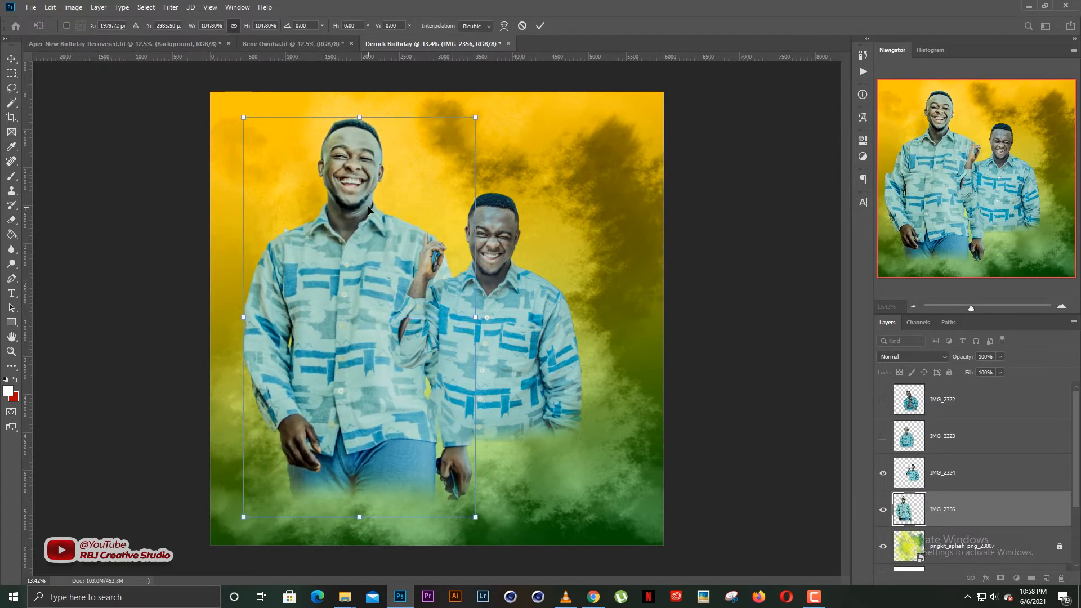
{"action": "key", "text": "Return"}
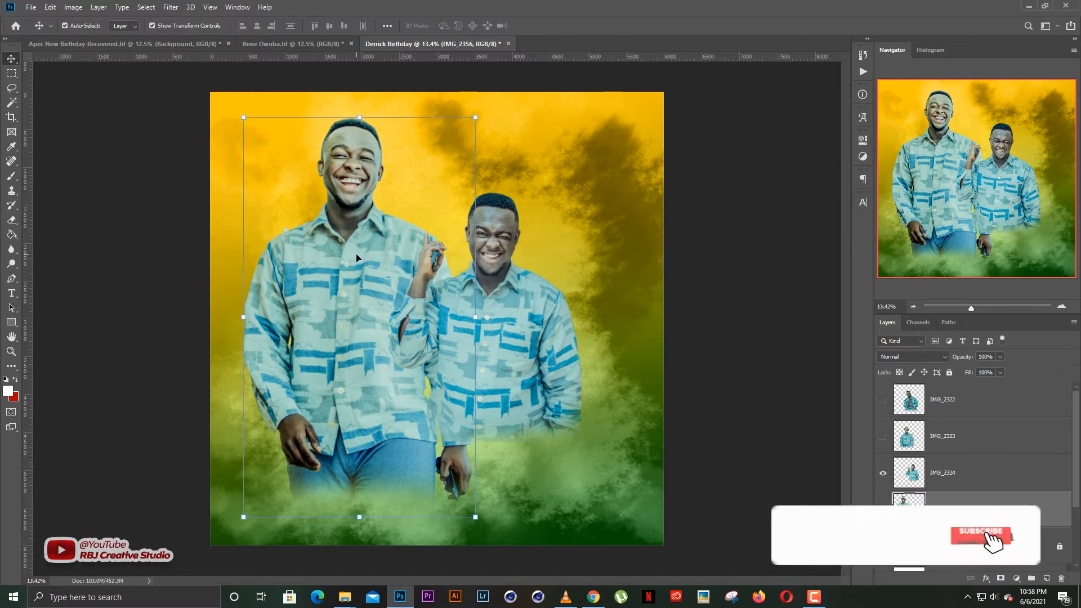
{"action": "left_click_drag", "start_coordinate": [363, 259], "coordinate": [392, 254]}
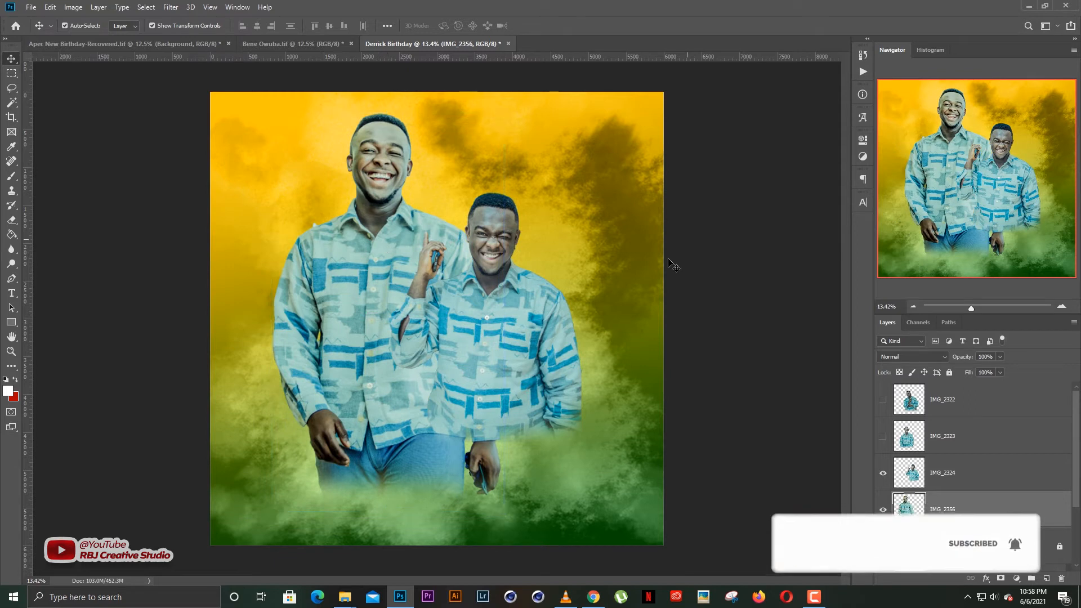
{"action": "left_click", "coordinate": [883, 436]}
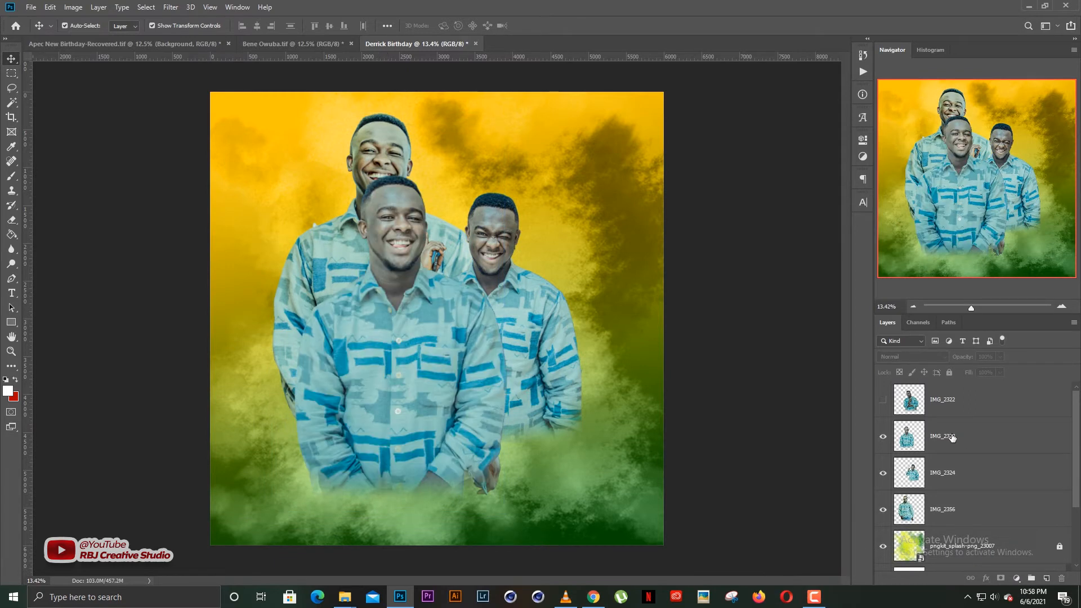
Shrink IMG_2323 to 54.84% and place it at lower centre.
{"action": "left_click", "coordinate": [952, 437]}
{"action": "left_click_drag", "start_coordinate": [425, 329], "coordinate": [521, 329]}
{"action": "key", "text": "ctrl+t"}
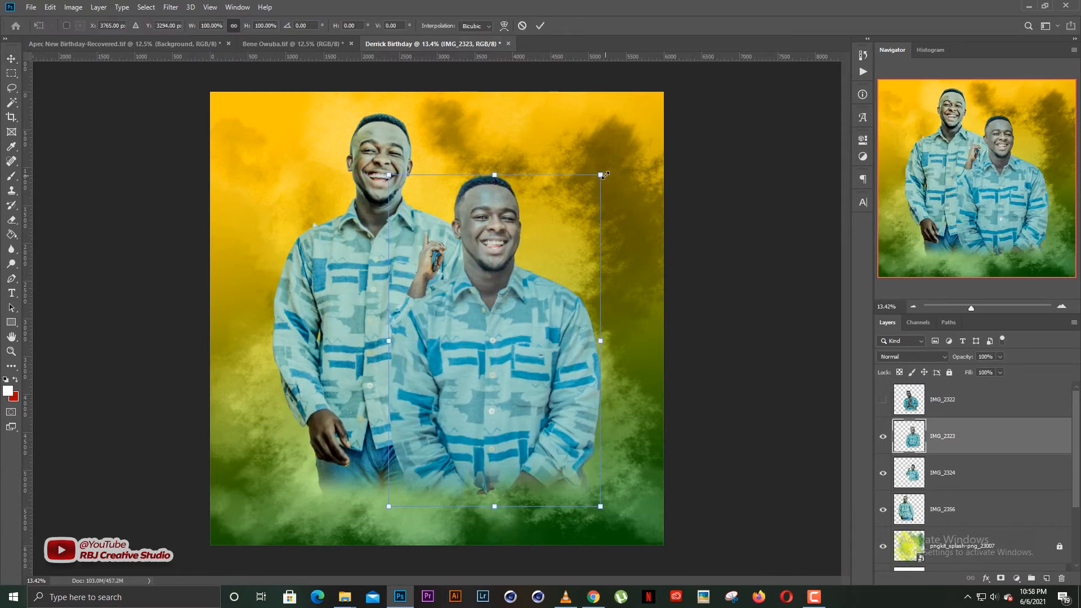
{"action": "left_click_drag", "start_coordinate": [604, 175], "coordinate": [552, 250]}
{"action": "left_click_drag", "start_coordinate": [472, 341], "coordinate": [436, 410]}
{"action": "key", "text": "Return"}
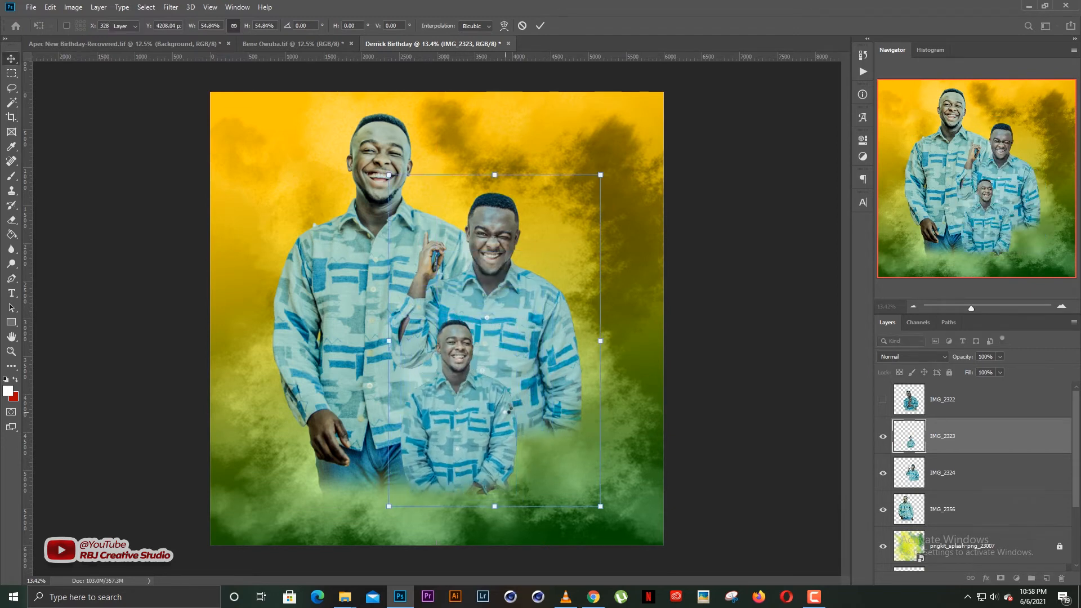
{"action": "left_click", "coordinate": [688, 348]}
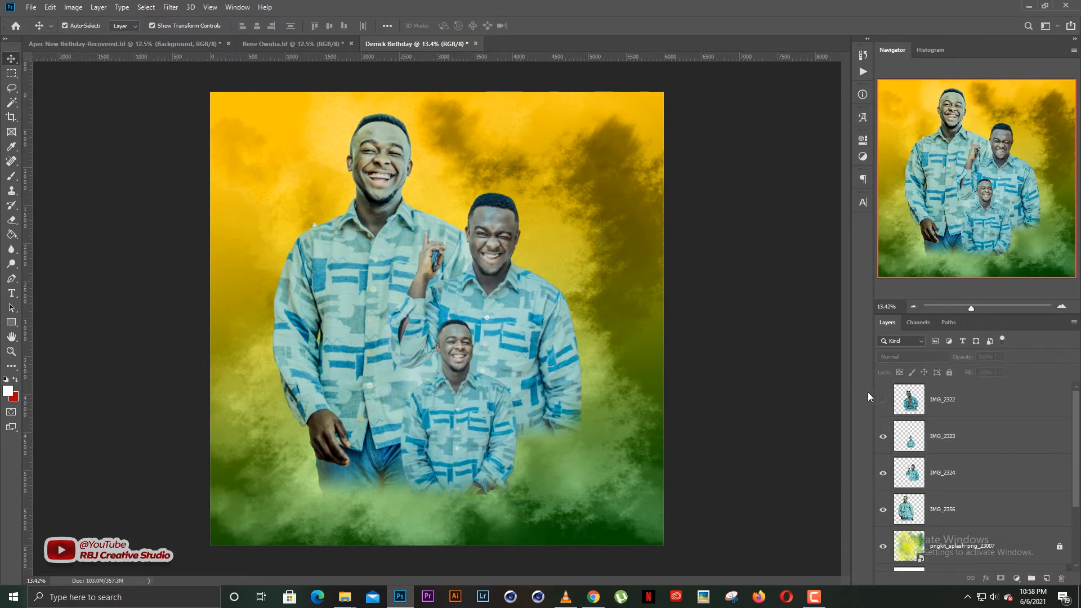
Show IMG_2322, brighten it with Levels (midtones 1.15, white 237), and send it back.
{"action": "left_click", "coordinate": [883, 400]}
{"action": "left_click", "coordinate": [919, 396]}
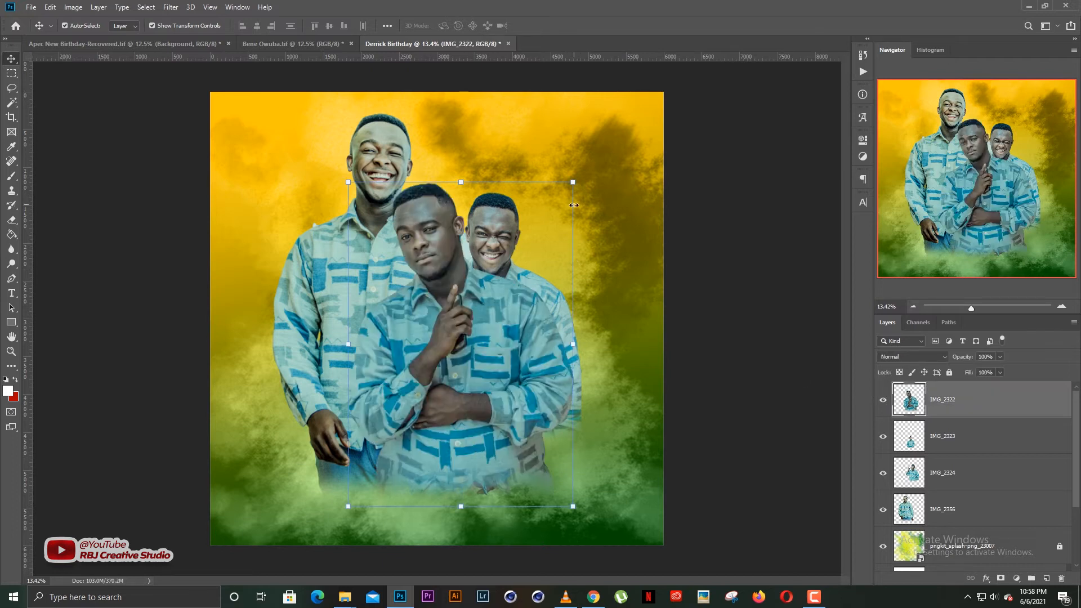
{"action": "key", "text": "ctrl"}
{"action": "key", "text": "ctrl"}
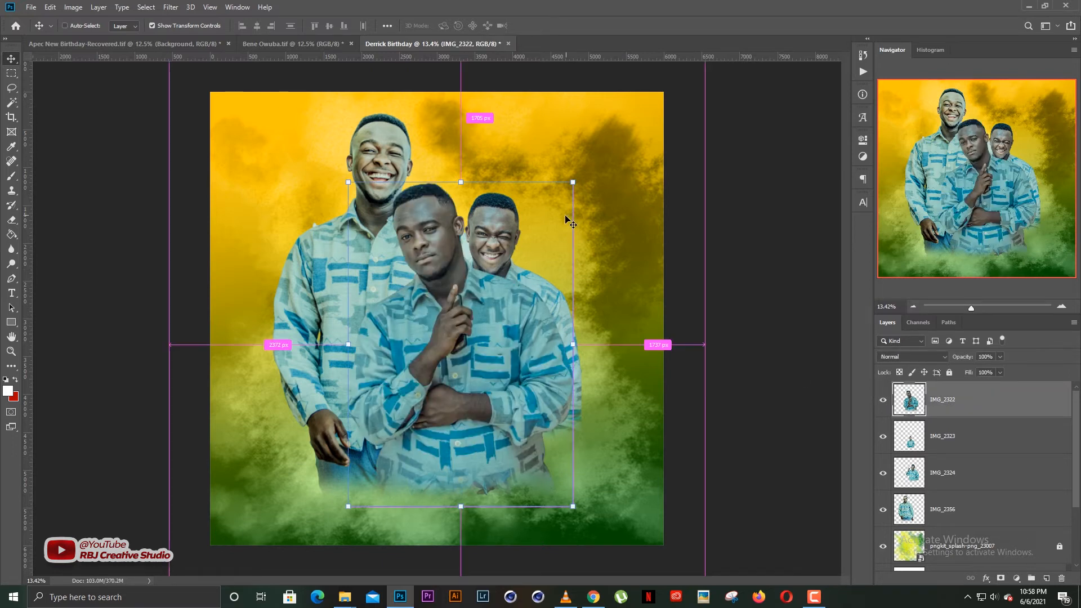
{"action": "key", "text": "ctrl+l"}
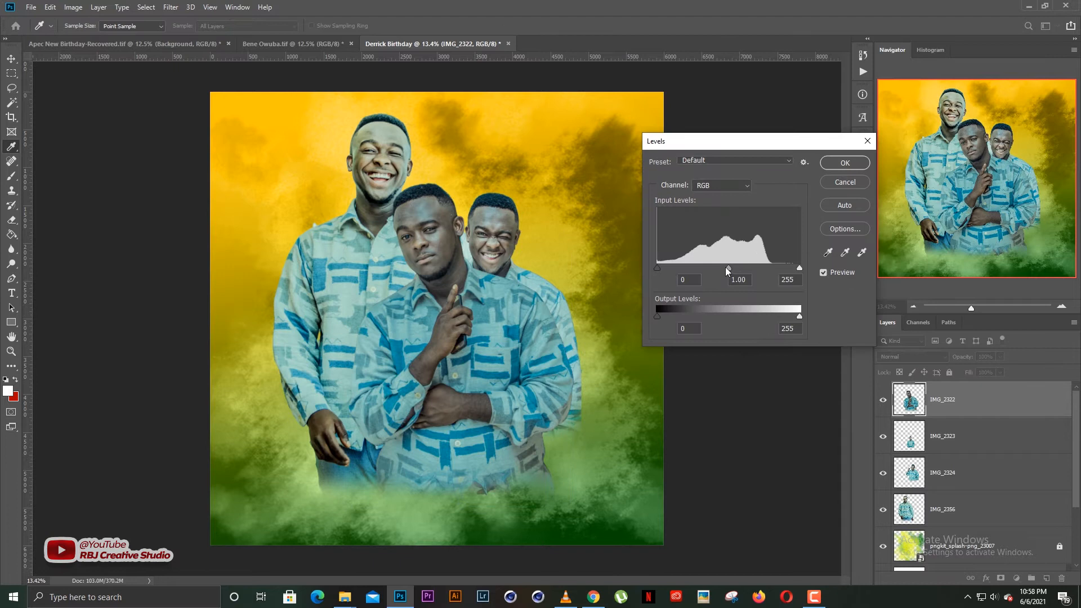
{"action": "mouse_move", "coordinate": [725, 267]}
{"action": "left_mouse_down"}
{"action": "mouse_move", "coordinate": [736, 267]}
{"action": "mouse_move", "coordinate": [721, 268]}
{"action": "left_mouse_up"}
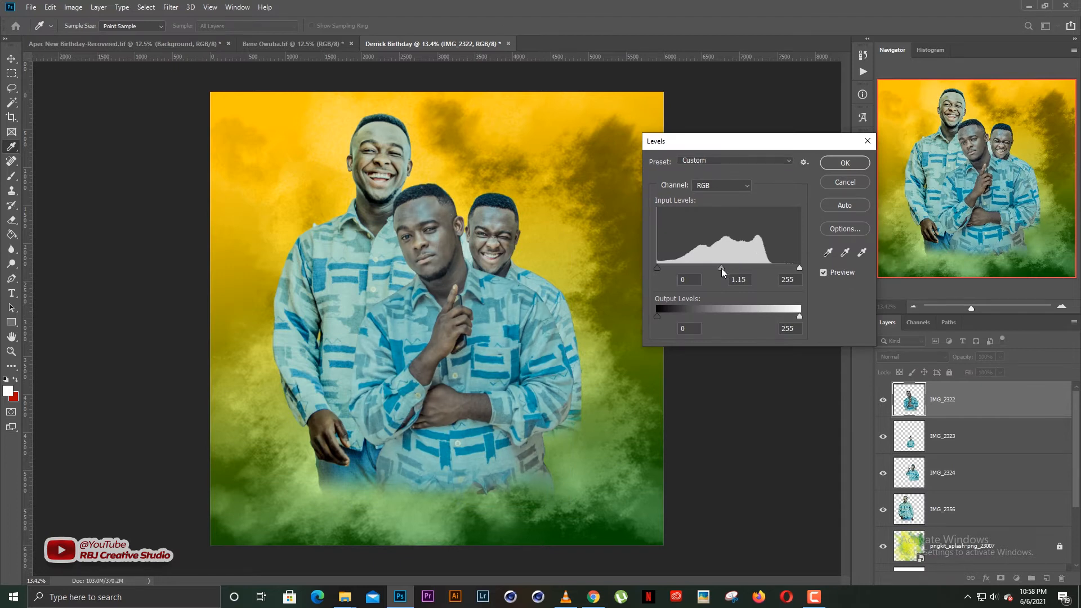
{"action": "left_click_drag", "start_coordinate": [795, 270], "coordinate": [789, 272]}
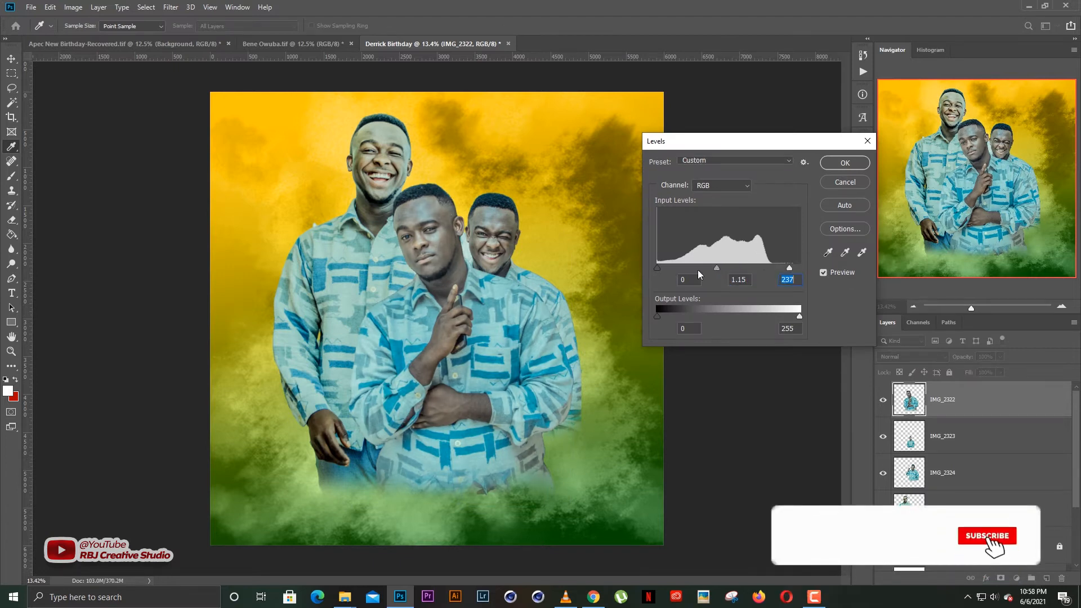
{"action": "left_click", "coordinate": [658, 268]}
{"action": "left_click", "coordinate": [843, 164]}
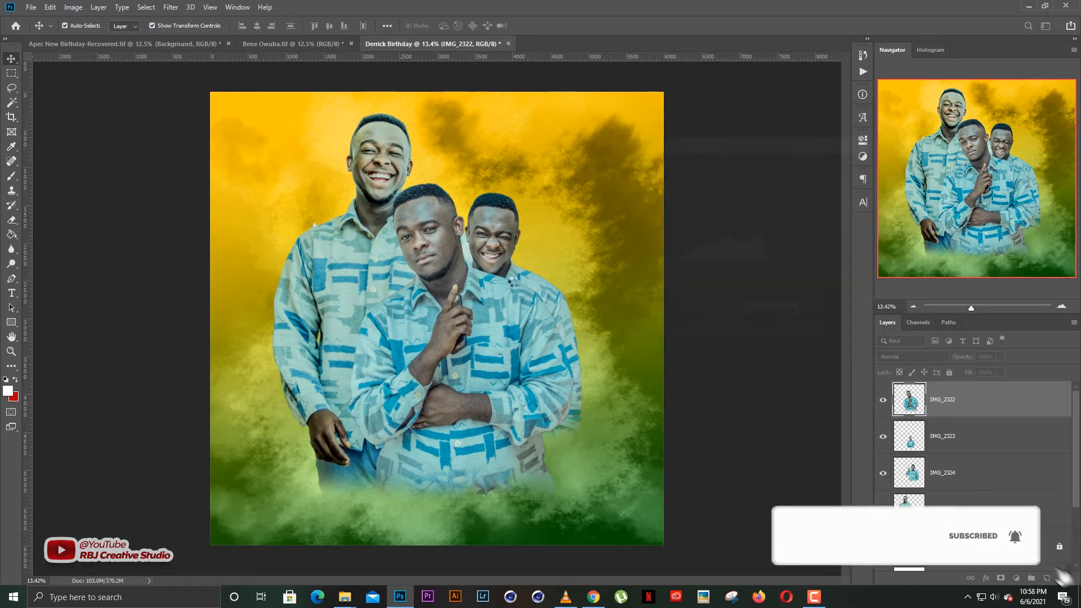
{"action": "key", "text": "ctrl+bracketleft"}
{"action": "key", "text": "ctrl+bracketleft"}
{"action": "key", "text": "ctrl+bracketleft"}
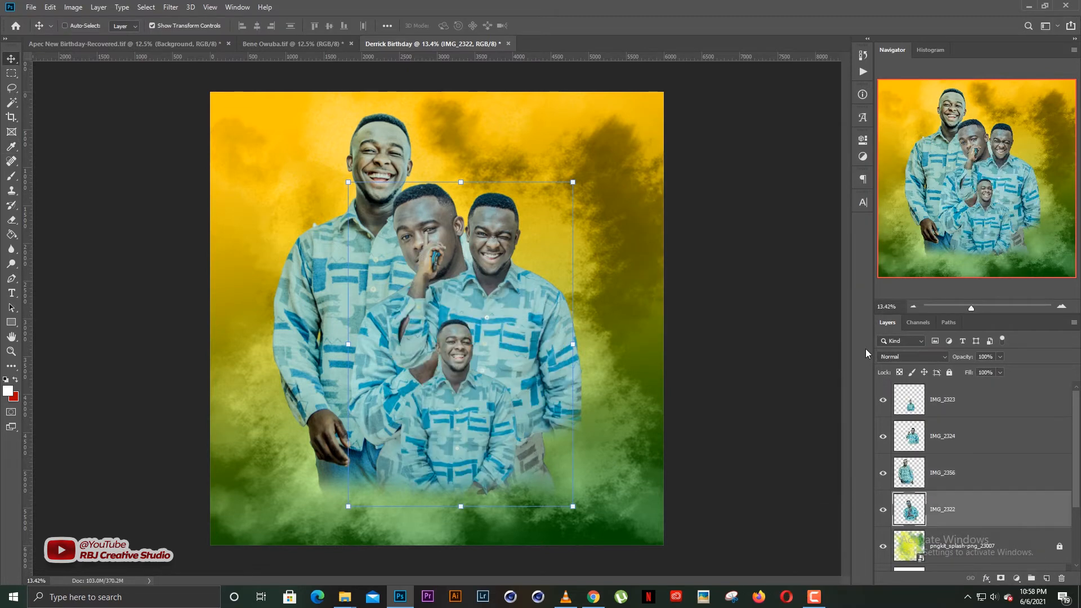
Flip the fourth man horizontally and shrink him to about 80% on the right.
{"action": "left_click_drag", "start_coordinate": [456, 210], "coordinate": [552, 153]}
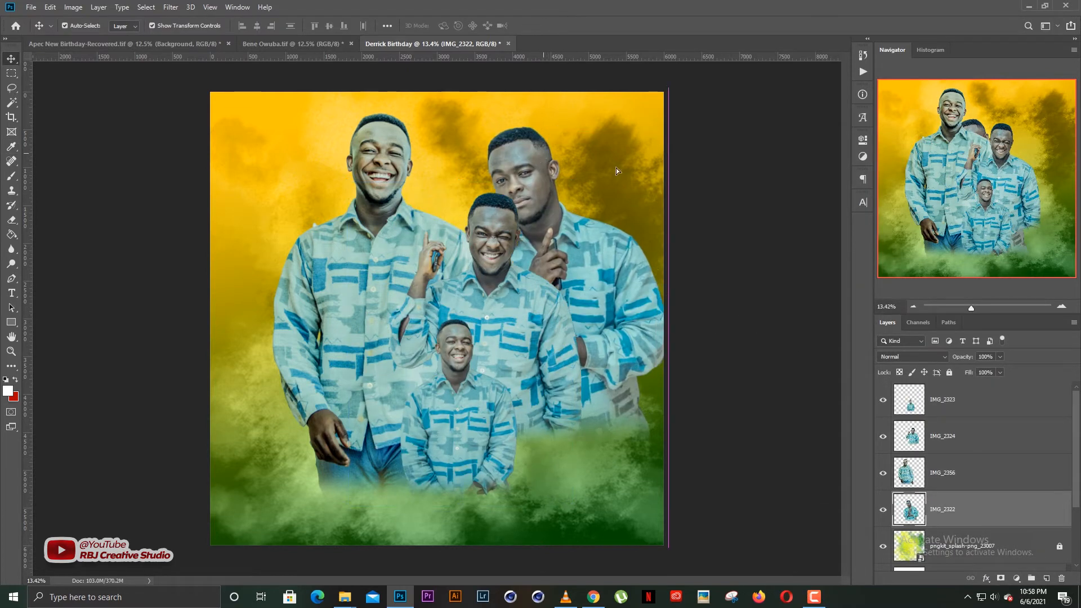
{"action": "right_click", "coordinate": [600, 179]}
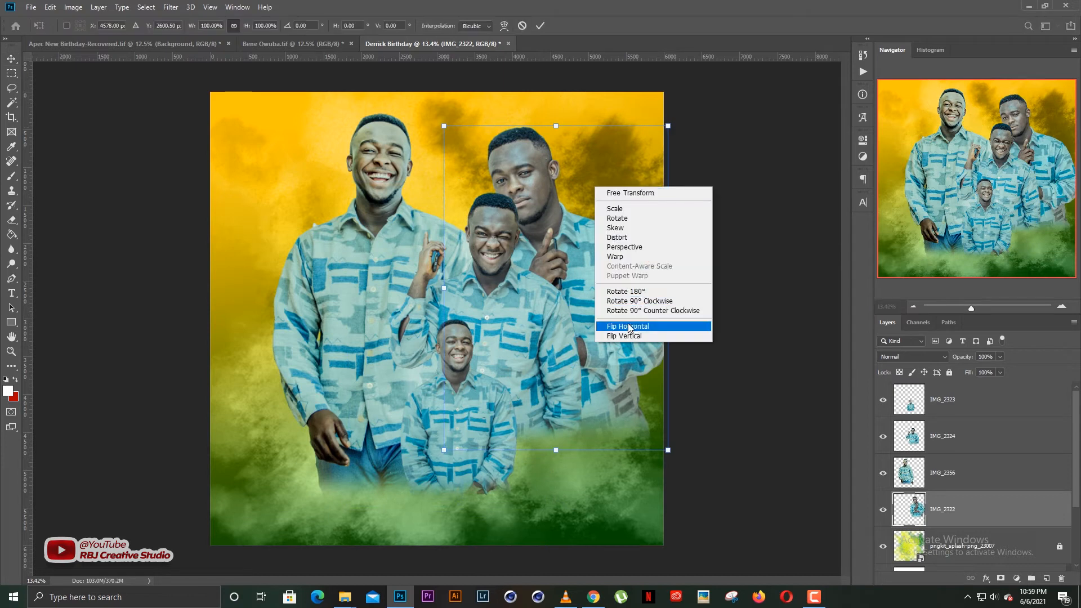
{"action": "left_click", "coordinate": [631, 327]}
{"action": "left_click_drag", "start_coordinate": [583, 247], "coordinate": [504, 216]}
{"action": "left_click_drag", "start_coordinate": [589, 97], "coordinate": [554, 123]}
{"action": "left_click_drag", "start_coordinate": [515, 215], "coordinate": [587, 214]}
{"action": "key", "text": "Return"}
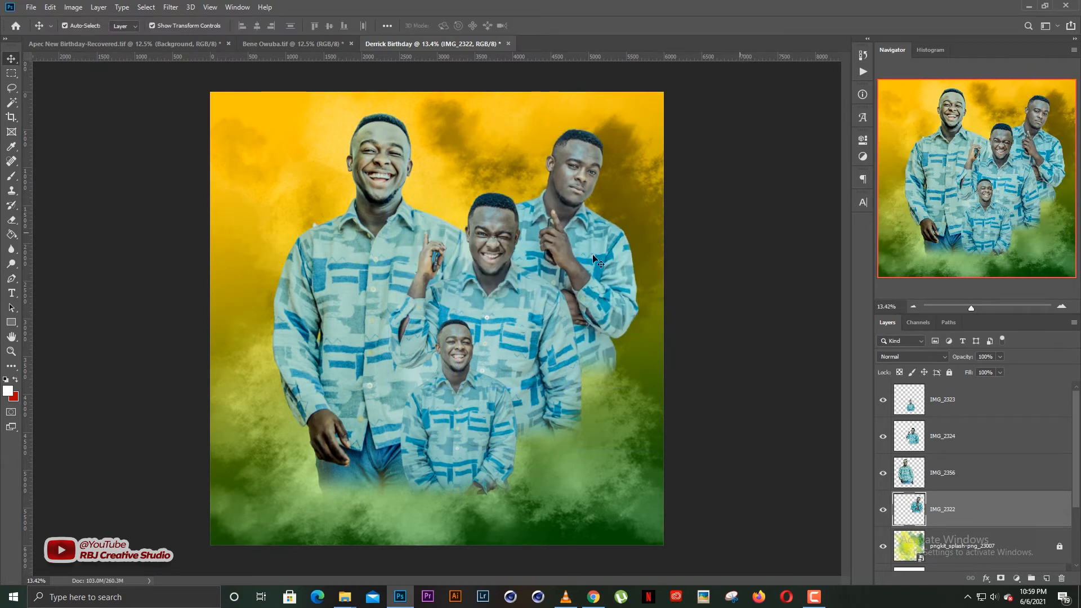
Reposition the right-hand and middle men and raise IMG_2322 in front of the middle man.
{"action": "left_click_drag", "start_coordinate": [594, 259], "coordinate": [671, 471]}
{"action": "left_click", "coordinate": [499, 222]}
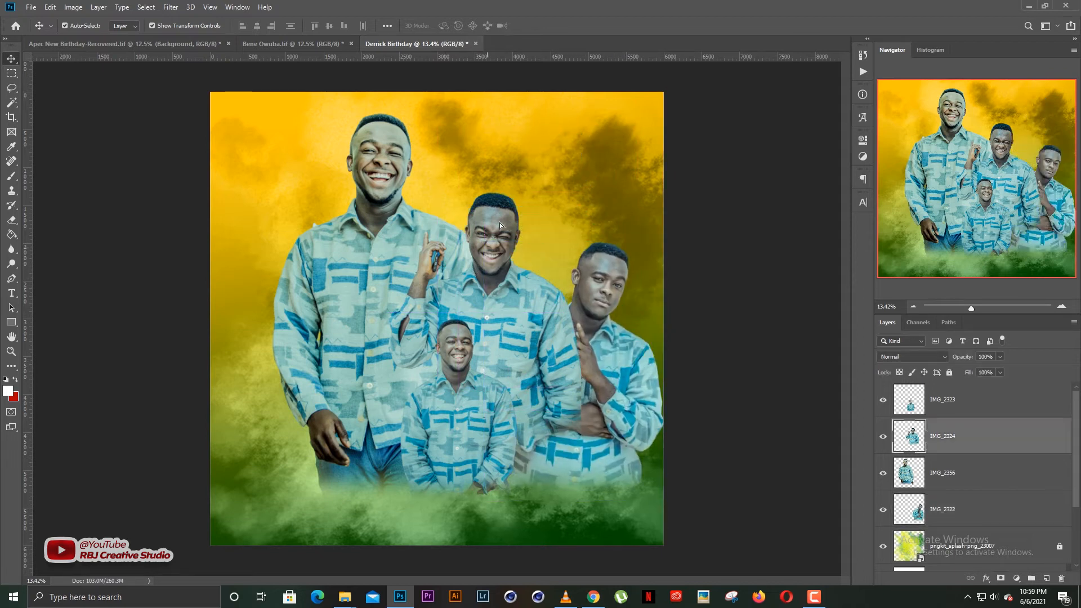
{"action": "left_click_drag", "start_coordinate": [499, 225], "coordinate": [511, 192]}
{"action": "left_click", "coordinate": [624, 284]}
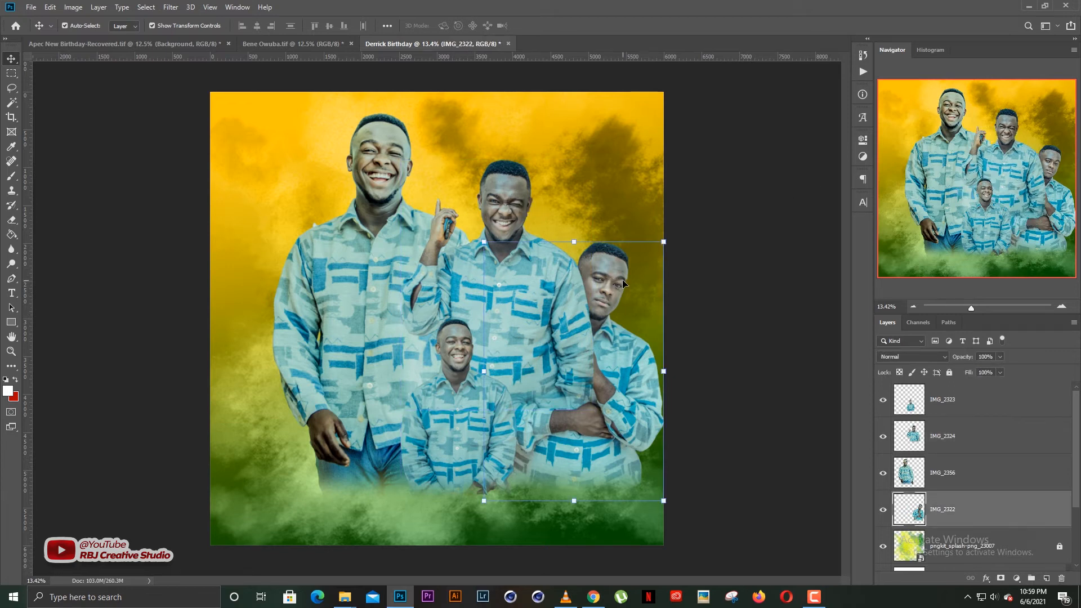
{"action": "key", "text": "ctrl+bracketright"}
{"action": "key", "text": "ctrl+bracketright"}
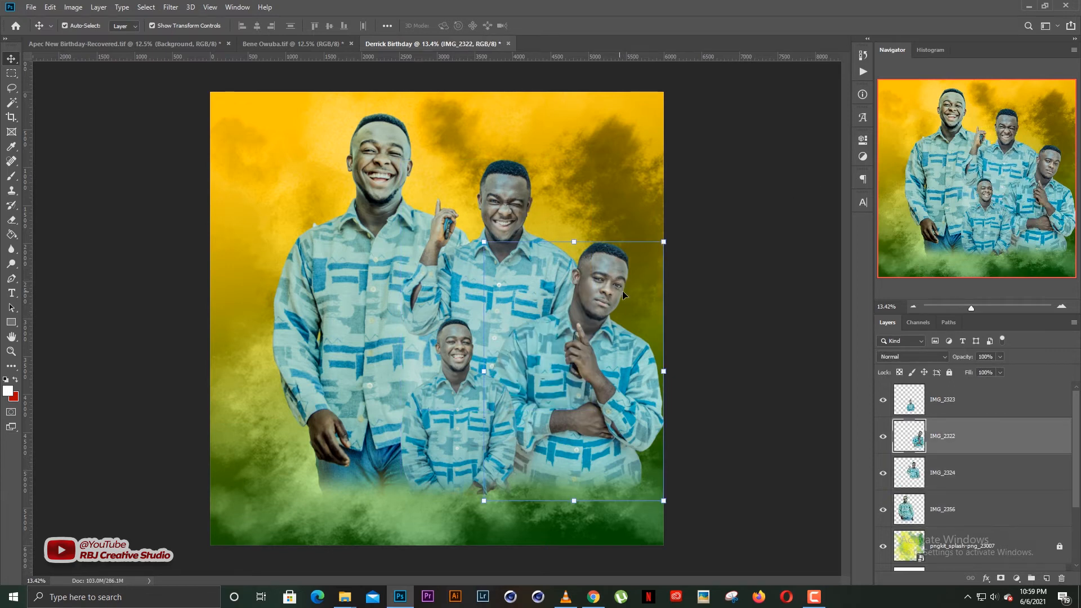
Enlarge the small front man and shift all four figures left and down.
{"action": "left_click", "coordinate": [717, 224]}
{"action": "left_click_drag", "start_coordinate": [467, 383], "coordinate": [455, 383]}
{"action": "left_click_drag", "start_coordinate": [505, 318], "coordinate": [505, 257]}
{"action": "key", "text": "Return"}
{"action": "left_click", "coordinate": [519, 255]}
{"action": "key", "text": "ctrl+alt+a"}
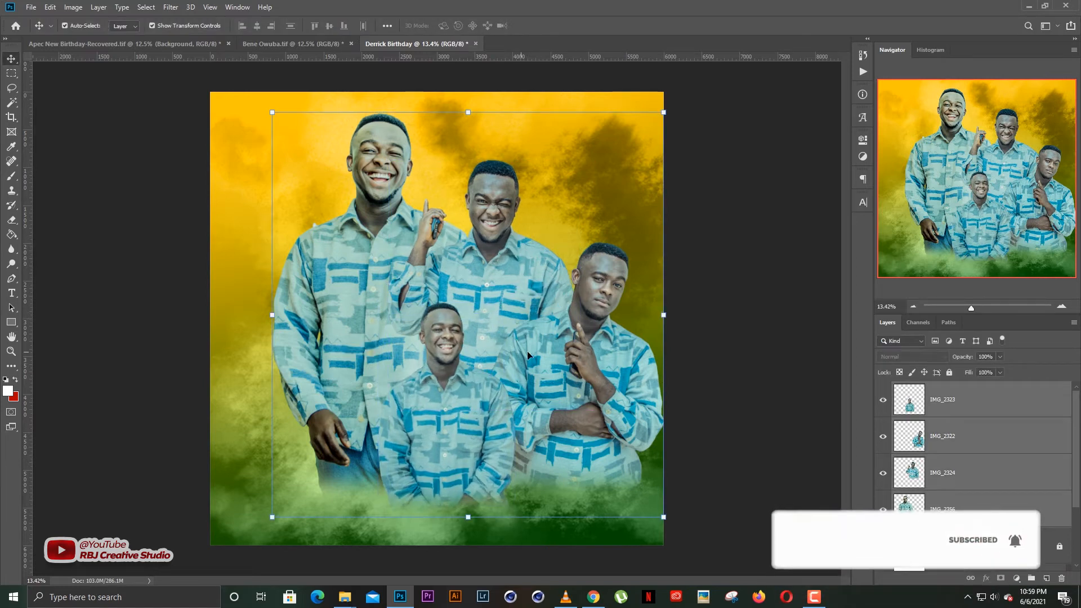
{"action": "left_click_drag", "start_coordinate": [528, 355], "coordinate": [495, 363]}
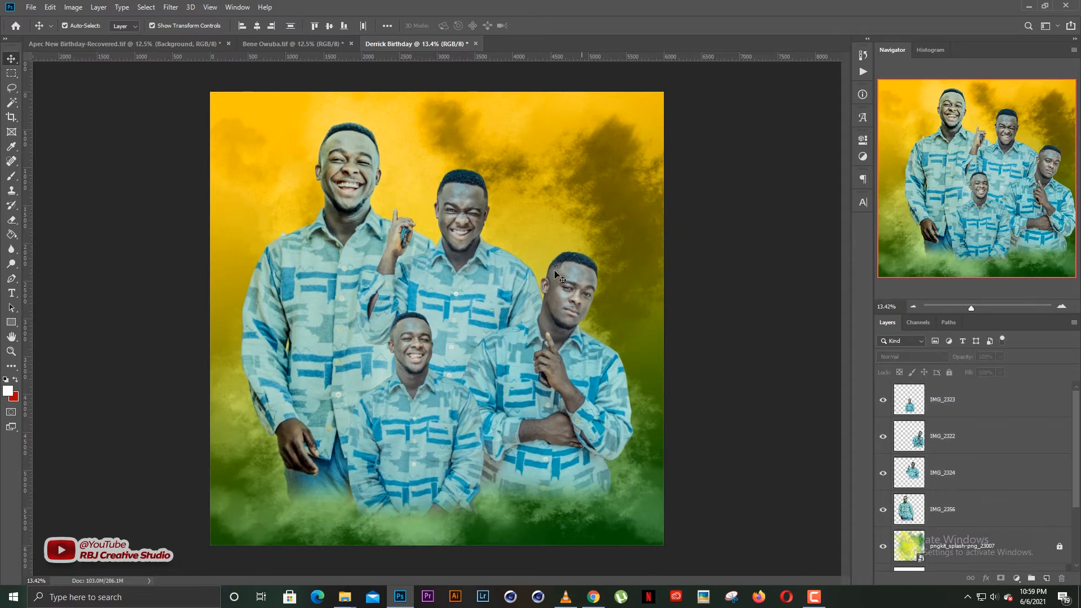
Scale all four cutouts together to 91.09%.
{"action": "key", "text": "ctrl+alt+a"}
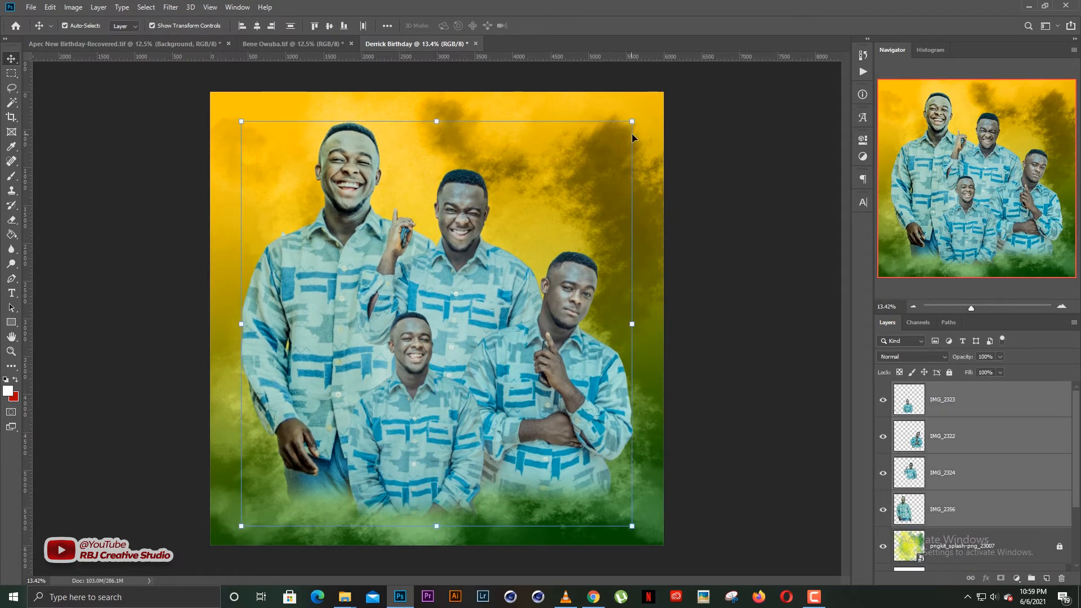
{"action": "left_click_drag", "start_coordinate": [632, 120], "coordinate": [615, 139]}
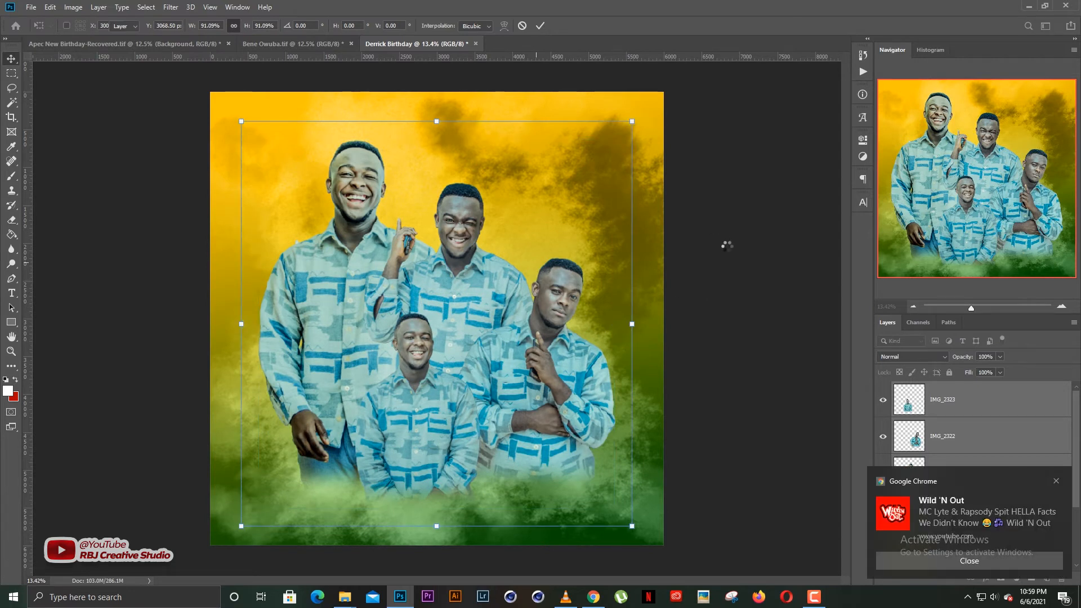
{"action": "left_click", "coordinate": [1057, 482]}
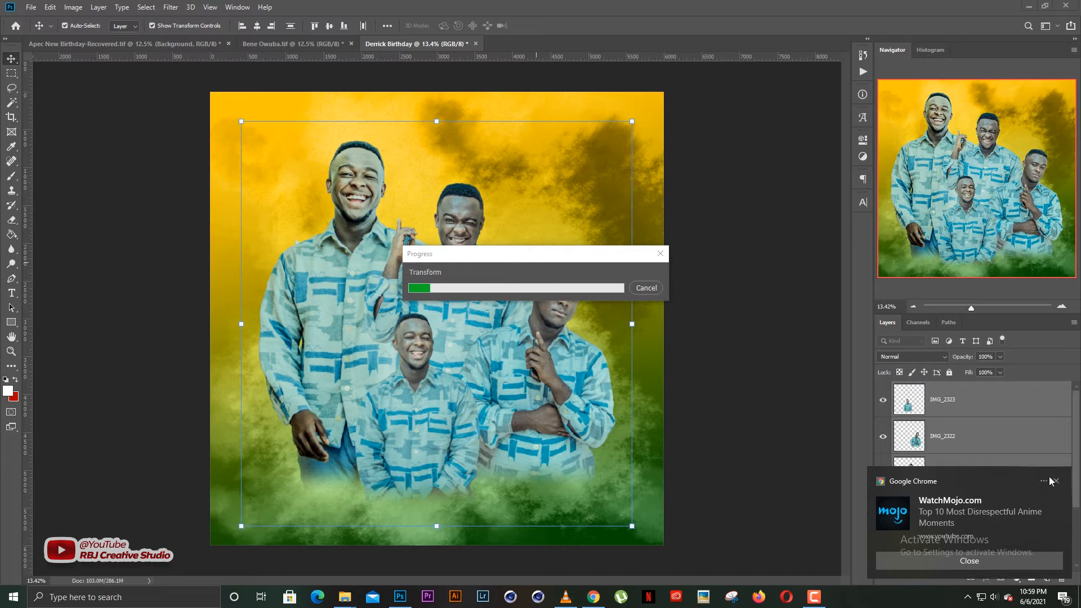
{"action": "left_click", "coordinate": [1056, 483]}
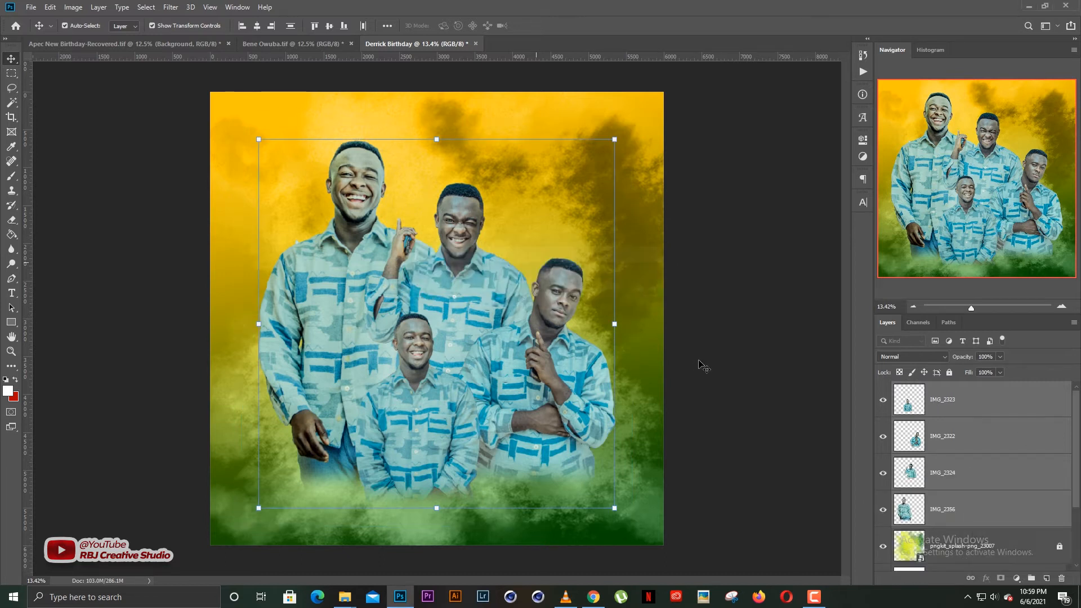
{"action": "left_click", "coordinate": [731, 314]}
Enlarge IMG_2323 to 103.43%, then select the IMG_2322 layer.
{"action": "left_click", "coordinate": [421, 388]}
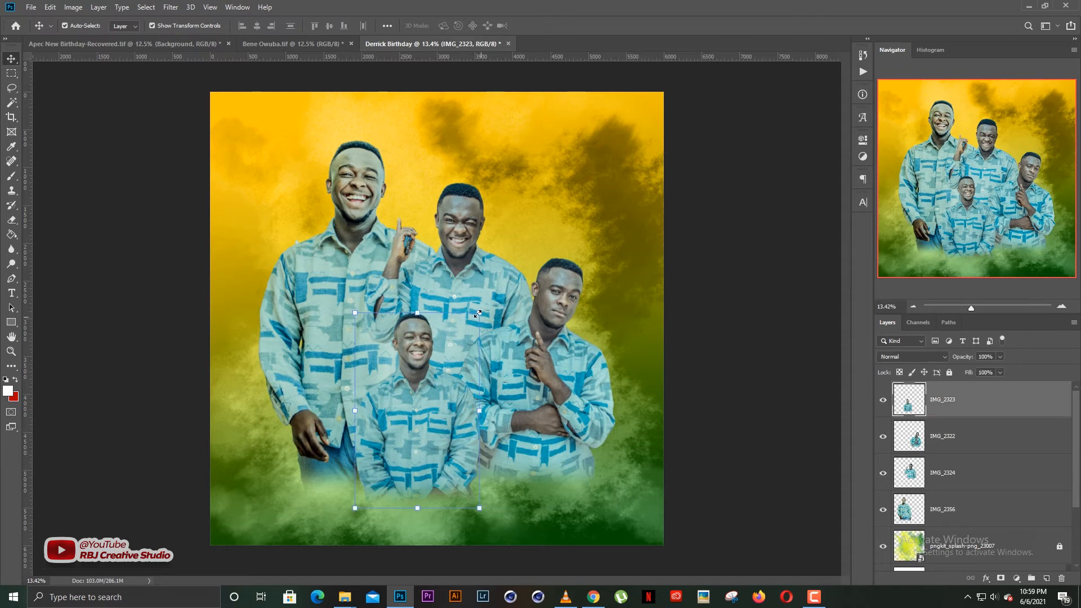
{"action": "left_click", "coordinate": [477, 314]}
{"action": "left_click_drag", "start_coordinate": [479, 317], "coordinate": [484, 313]}
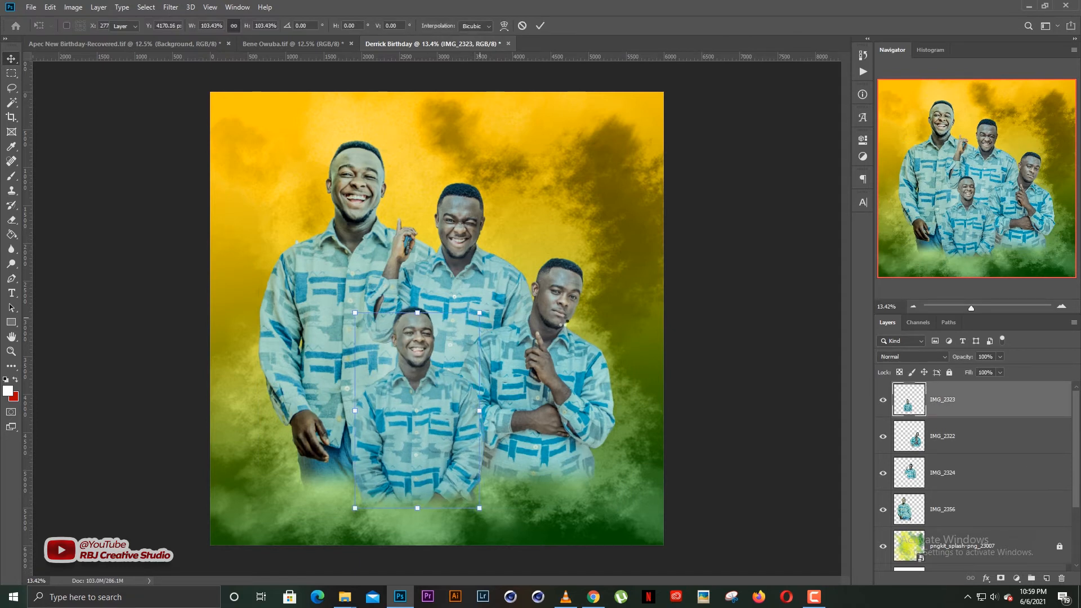
{"action": "key", "text": "Return"}
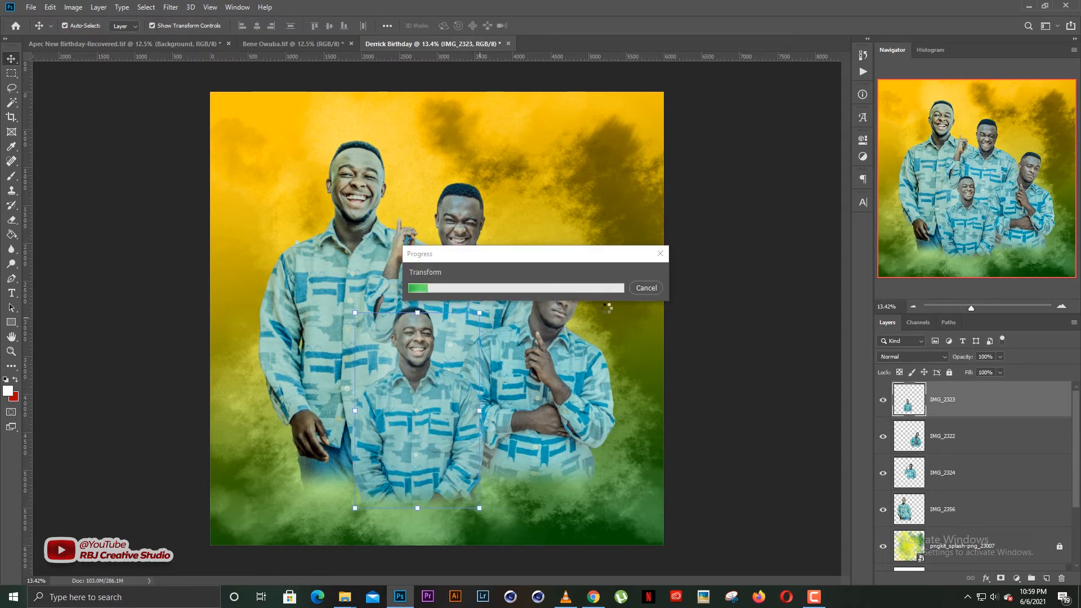
{"action": "left_click", "coordinate": [719, 299]}
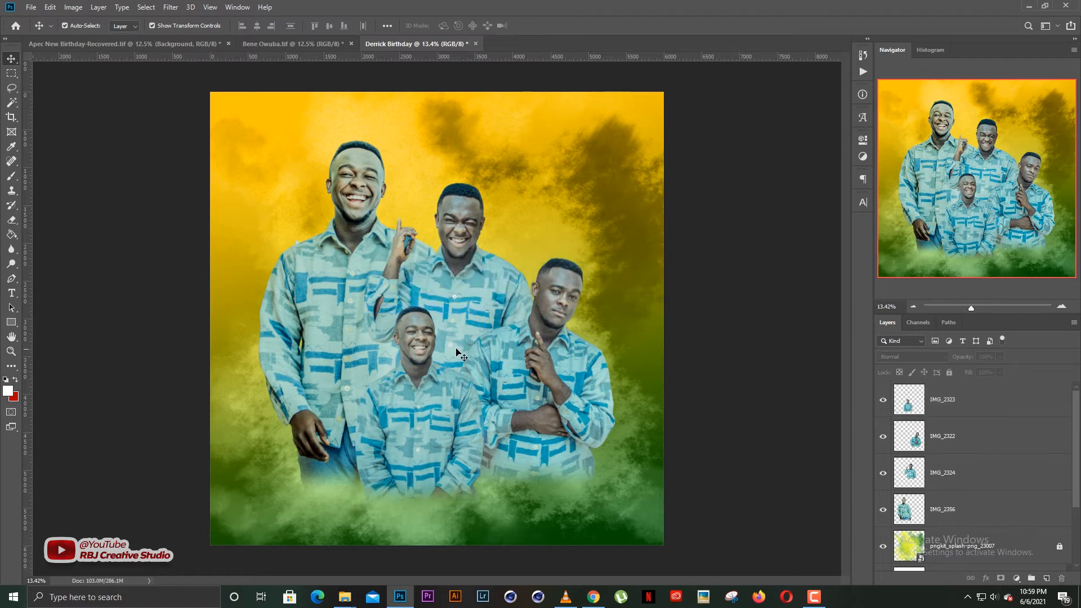
{"action": "scroll", "coordinate": [456, 349], "scroll_direction": "up", "scroll_amount": 1}
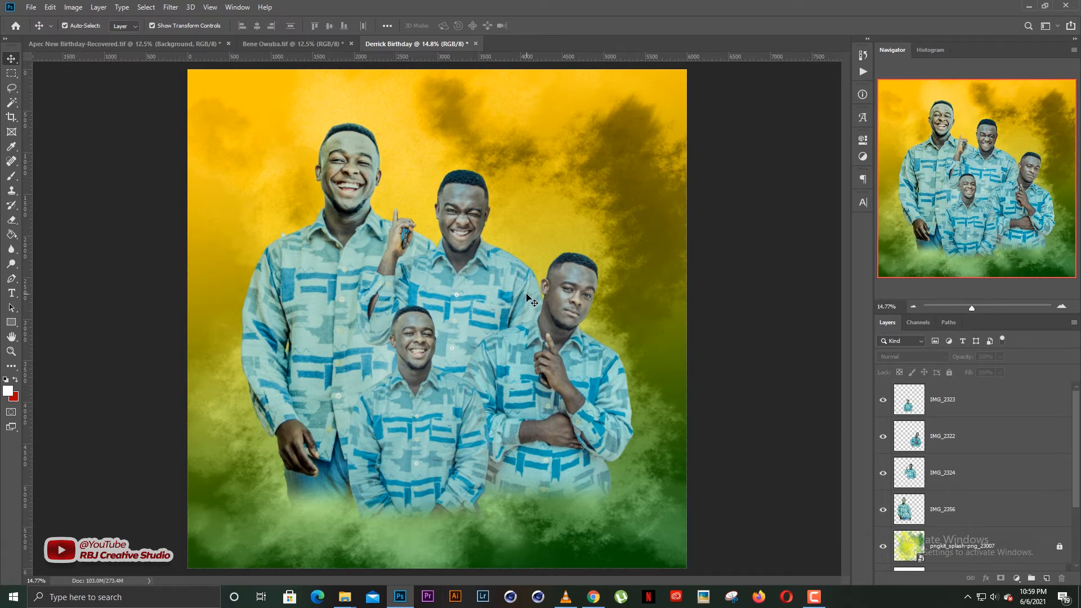
{"action": "left_click", "coordinate": [439, 418]}
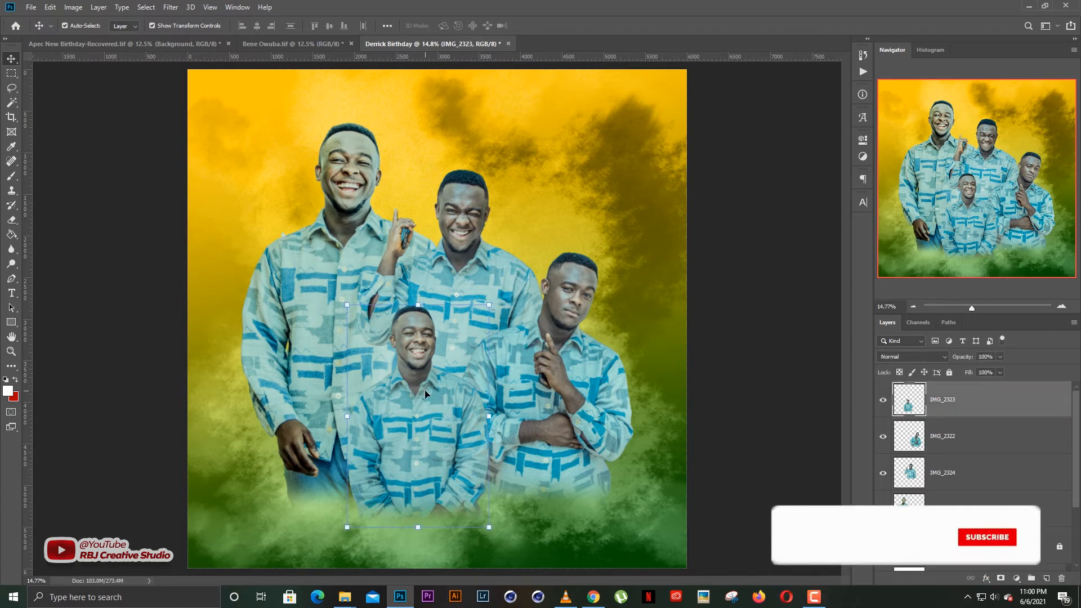
{"action": "left_click", "coordinate": [969, 434]}
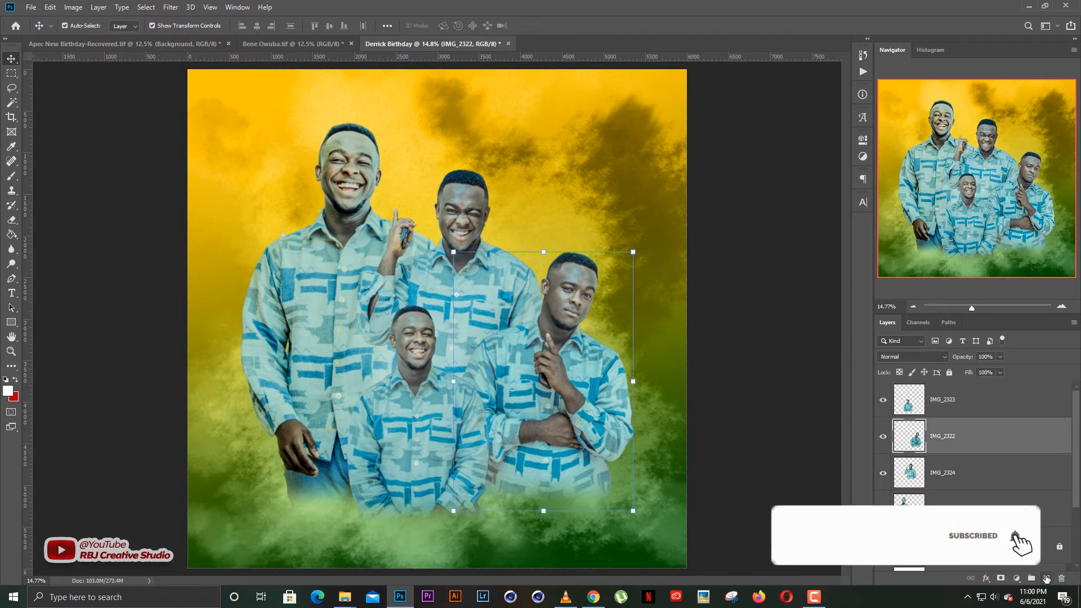
On a new layer, paint a black brush stroke at size 600 beside the front man.
{"action": "key", "text": "ctrl+shift+alt+n"}
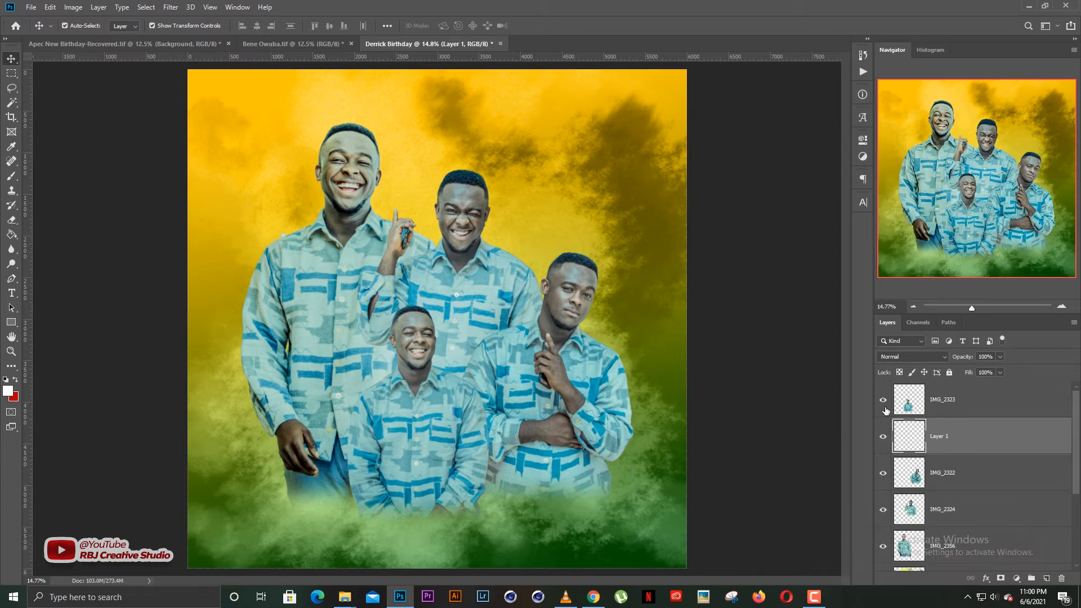
{"action": "key", "text": "b"}
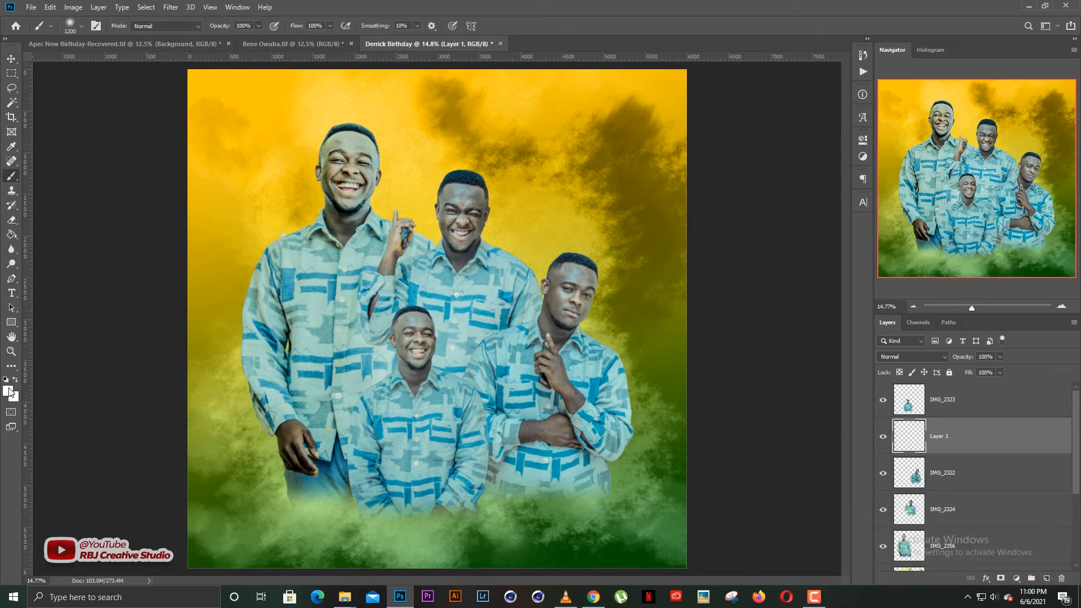
{"action": "left_click", "coordinate": [712, 464]}
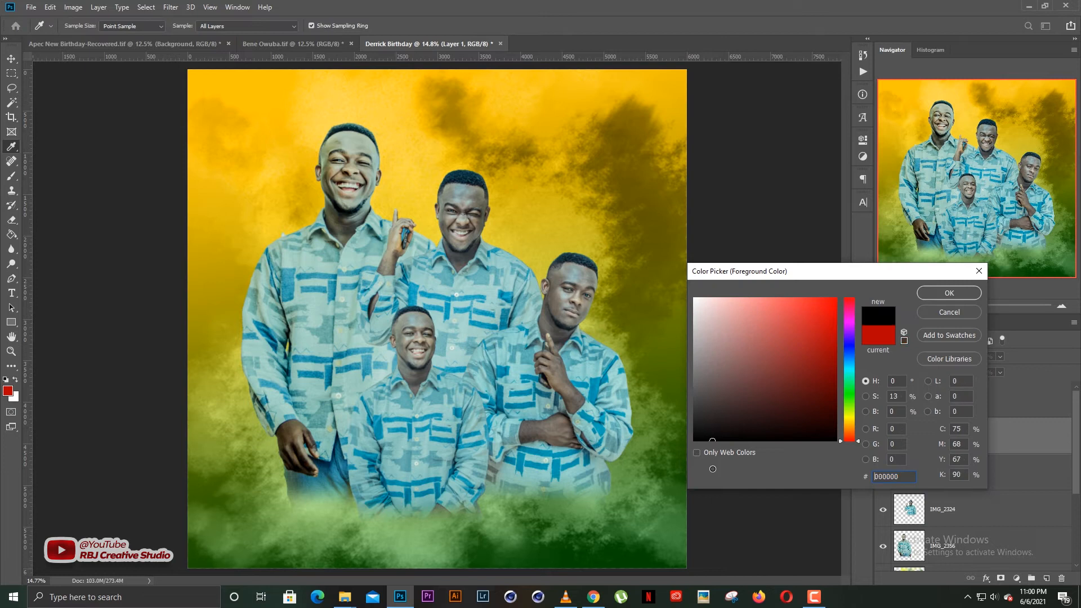
{"action": "key", "text": "Return"}
{"action": "key", "text": "bracketleft"}
{"action": "key", "text": "bracketleft"}
{"action": "key", "text": "bracketleft"}
{"action": "key", "text": "bracketleft"}
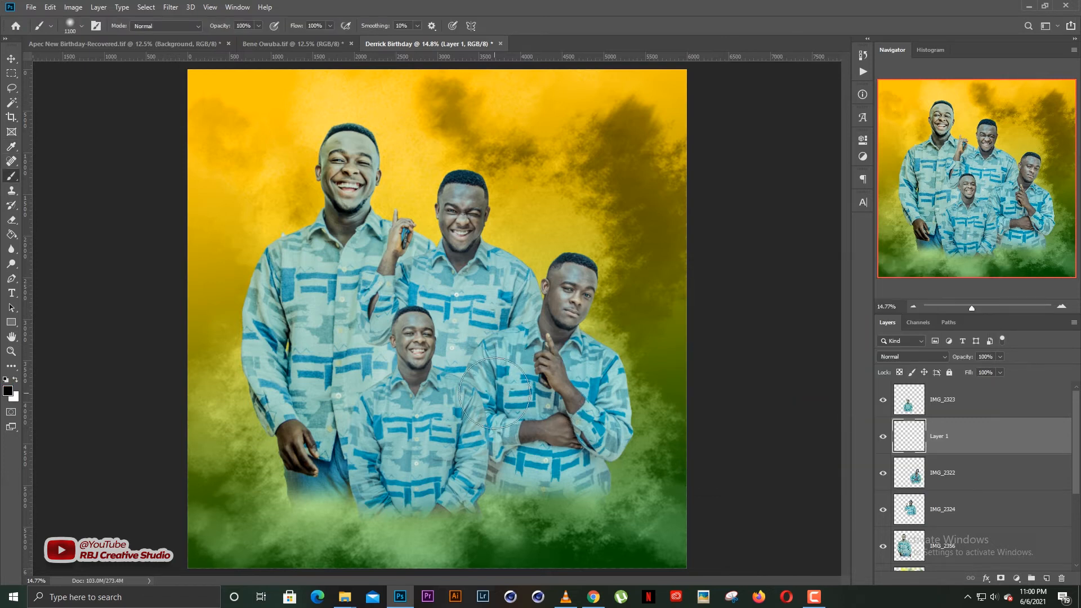
{"action": "scroll", "coordinate": [457, 408], "scroll_direction": "up", "scroll_amount": 1}
{"action": "scroll", "coordinate": [456, 407], "scroll_direction": "up", "scroll_amount": 1}
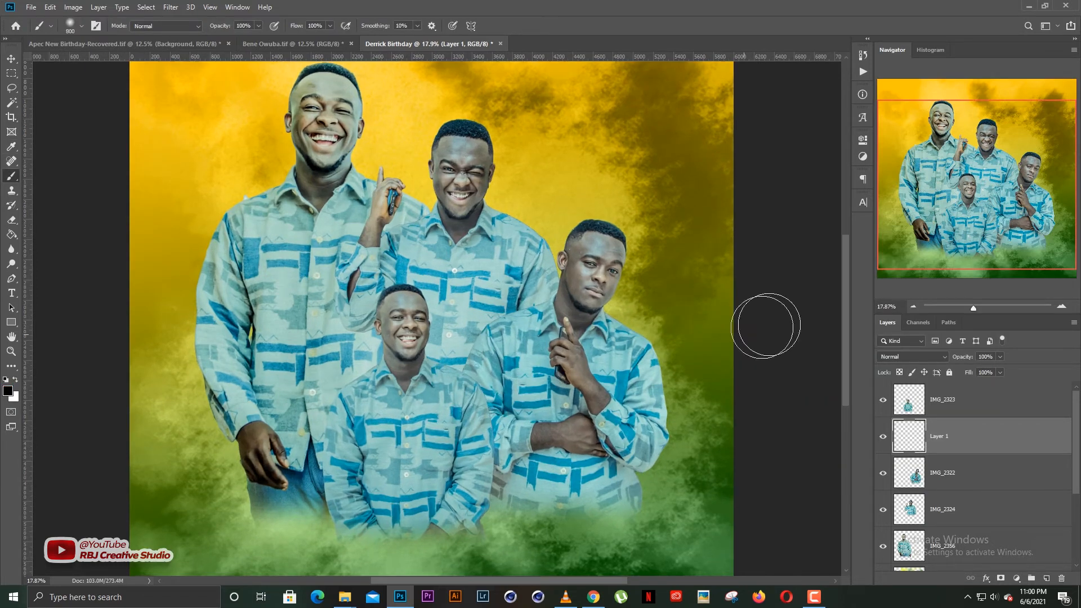
{"action": "left_click_drag", "start_coordinate": [844, 296], "coordinate": [843, 289]}
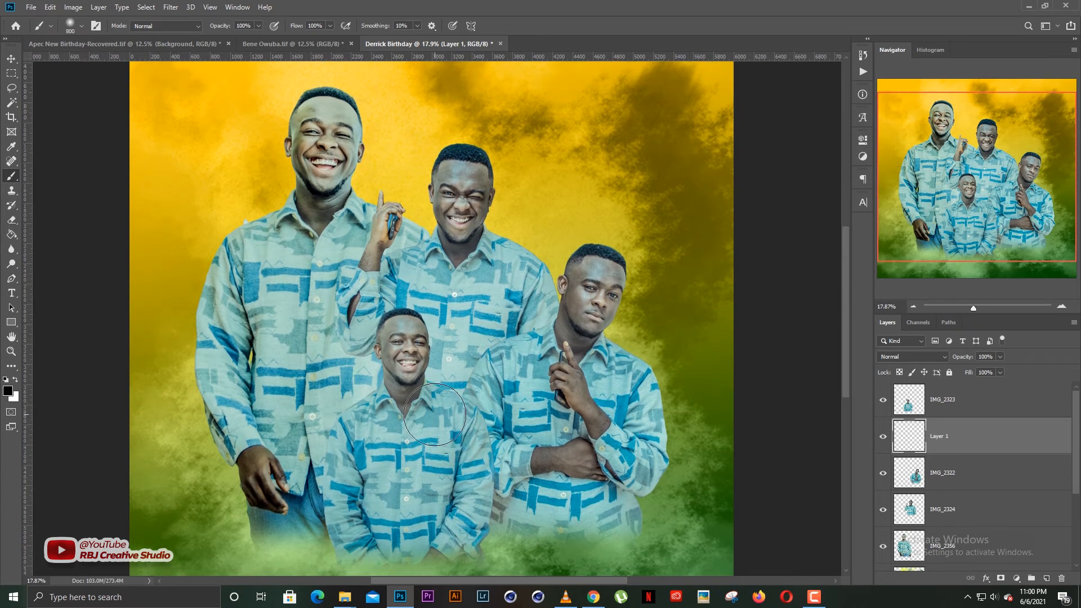
{"action": "key", "text": "bracketleft"}
{"action": "key", "text": "bracketleft"}
{"action": "mouse_move", "coordinate": [468, 442]}
{"action": "left_mouse_down"}
{"action": "mouse_move", "coordinate": [467, 534]}
{"action": "mouse_move", "coordinate": [479, 514]}
{"action": "left_mouse_up"}
Tilt the painted shadow about 2.4° and set its layer to 94% opacity.
{"action": "key", "text": "v"}
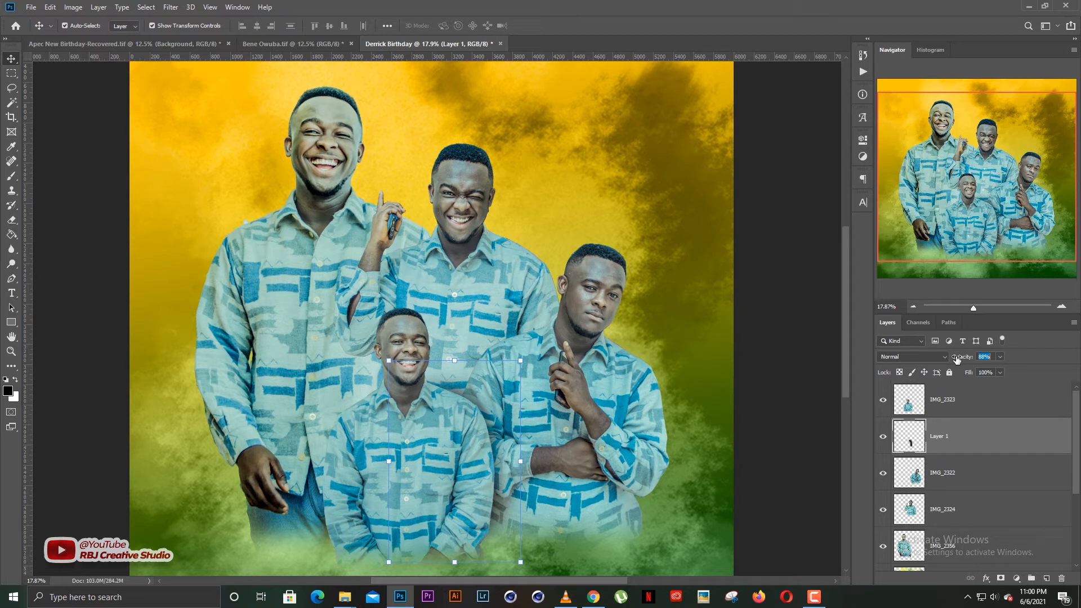
{"action": "key", "text": "ctrl+t"}
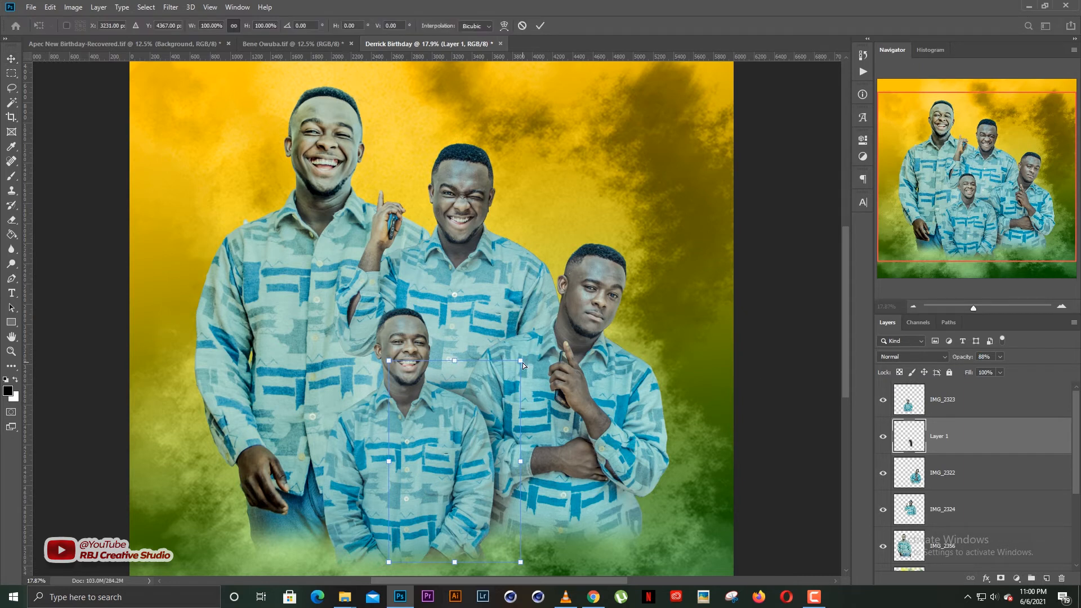
{"action": "left_click_drag", "start_coordinate": [454, 363], "coordinate": [460, 367]}
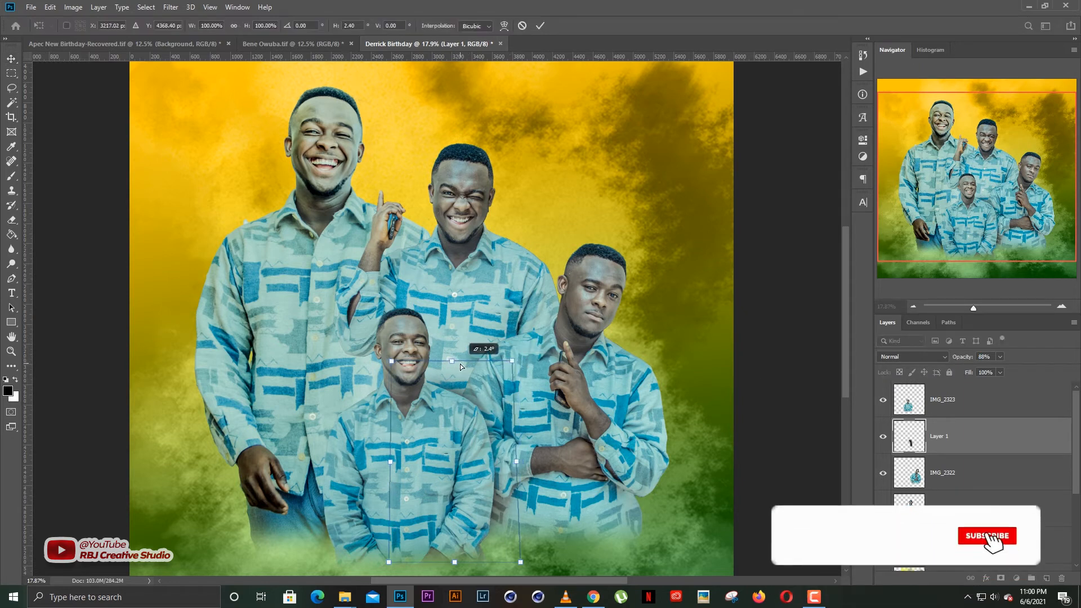
{"action": "key", "text": "Return"}
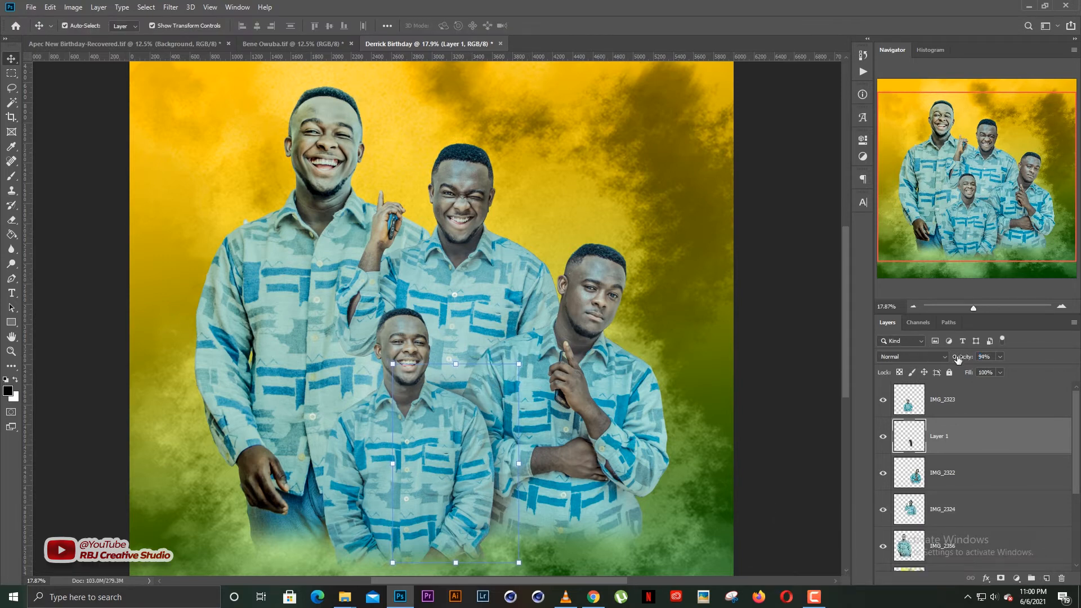
{"action": "left_click", "coordinate": [933, 438], "text": "ctrl"}
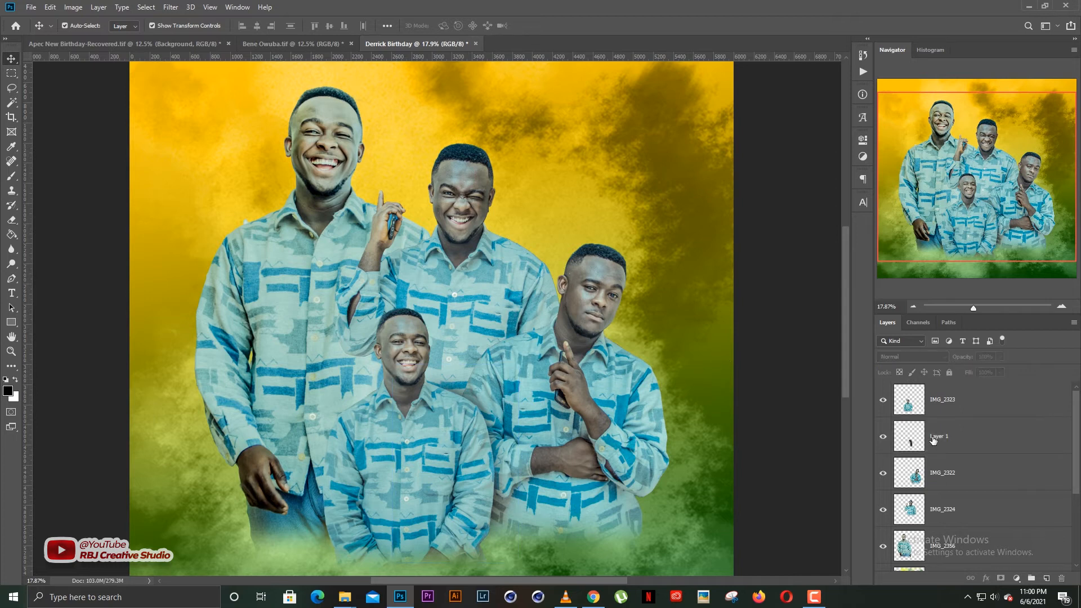
{"action": "left_click", "coordinate": [953, 438]}
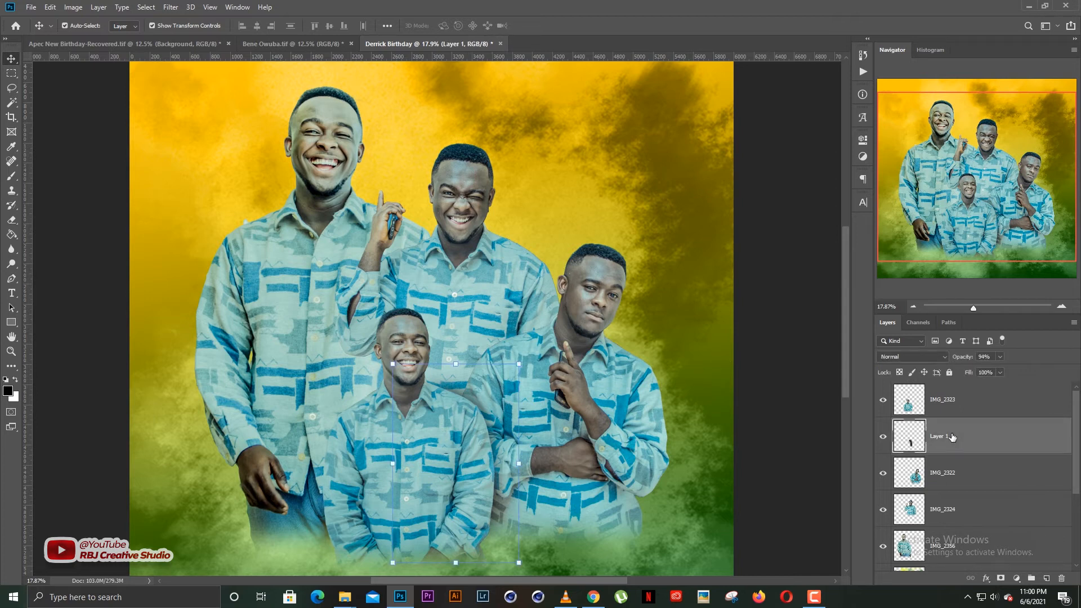
Duplicate the shadow, flip it horizontally, tuck it below IMG_2322, and skew it.
{"action": "key", "text": "ctrl+j"}
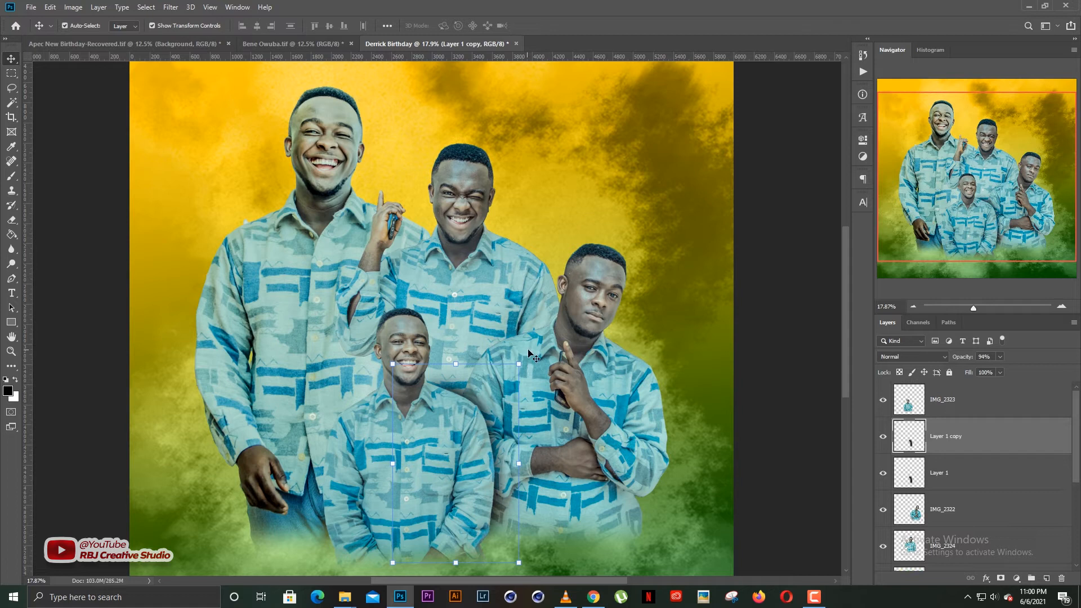
{"action": "key", "text": "ctrl+t"}
{"action": "right_click", "coordinate": [484, 391]}
{"action": "left_click", "coordinate": [495, 535]}
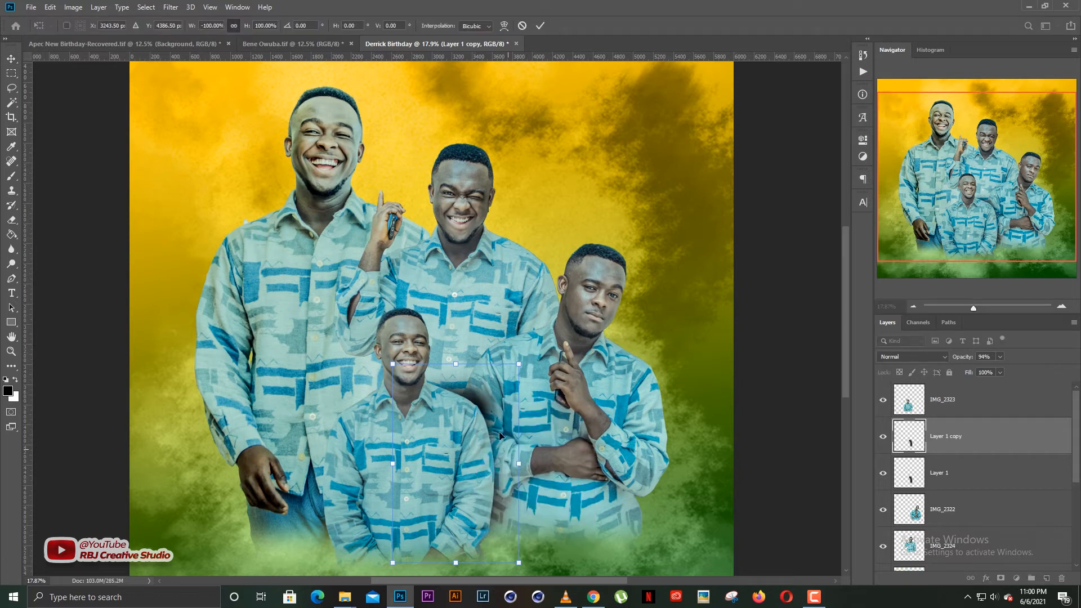
{"action": "left_click_drag", "start_coordinate": [507, 408], "coordinate": [549, 357]}
{"action": "key", "text": "Return"}
{"action": "key", "text": "ctrl+bracketleft"}
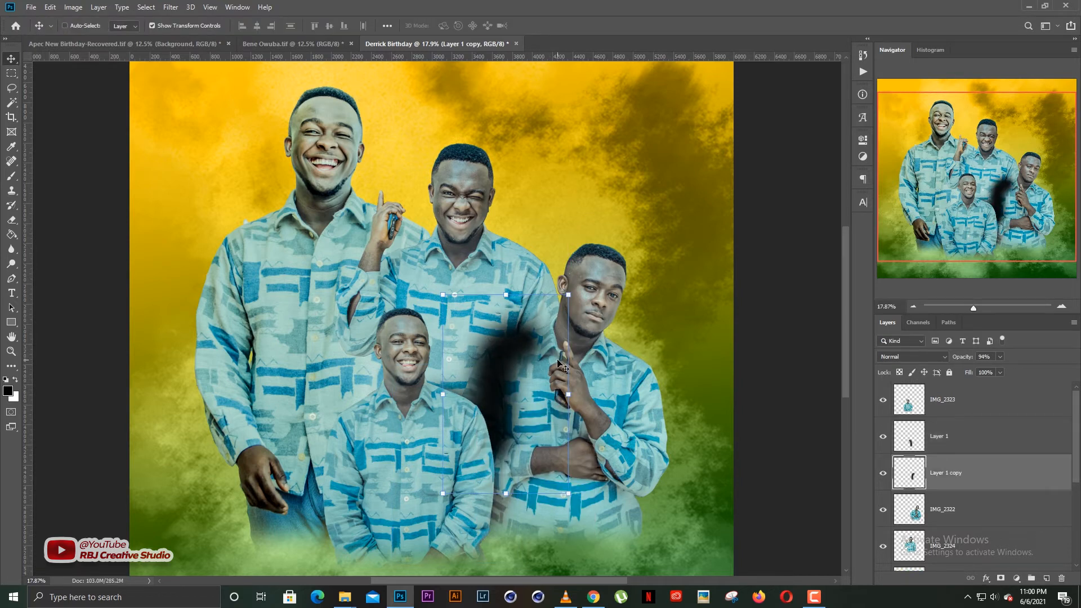
{"action": "key", "text": "ctrl+bracketleft"}
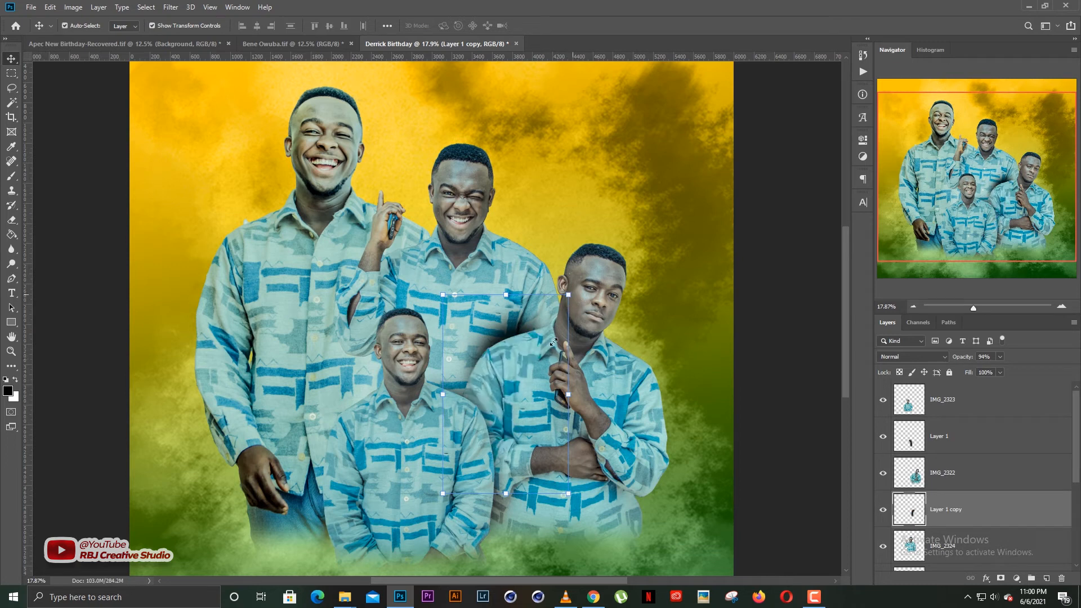
{"action": "left_click_drag", "start_coordinate": [541, 354], "coordinate": [540, 360]}
{"action": "left_click_drag", "start_coordinate": [568, 301], "coordinate": [593, 300]}
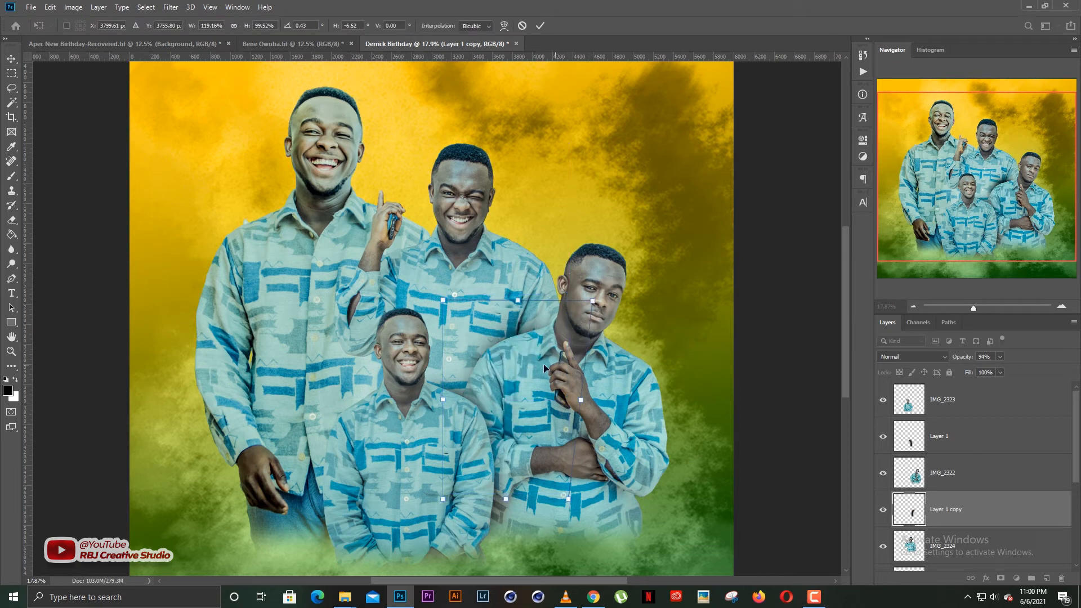
{"action": "key", "text": "Return"}
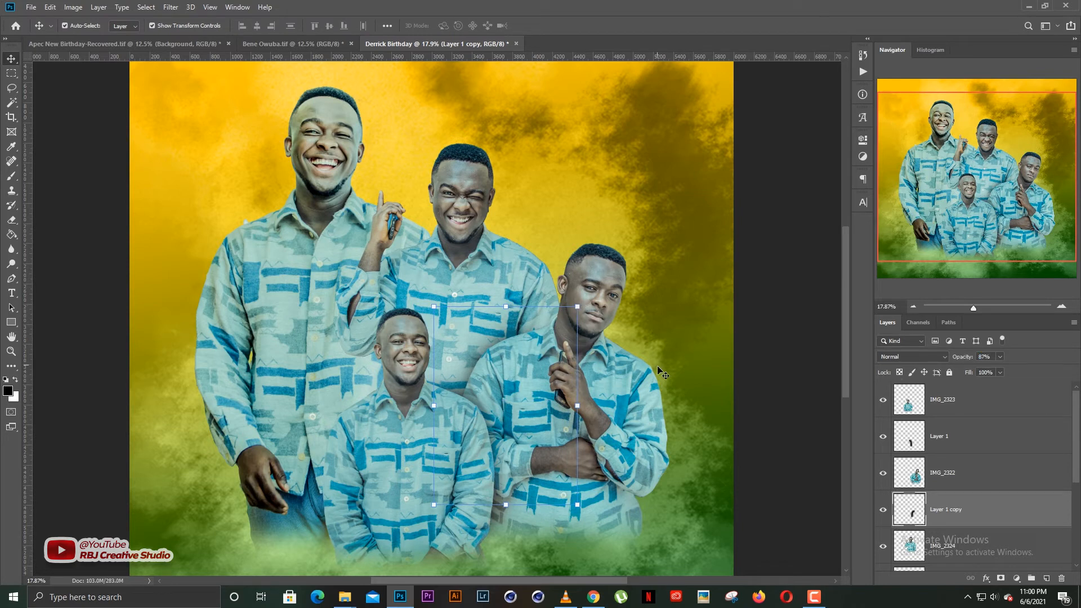
Duplicate the shadow again behind the middle man, set it to 58% opacity, and reshape it.
{"action": "key", "text": "ctrl+j"}
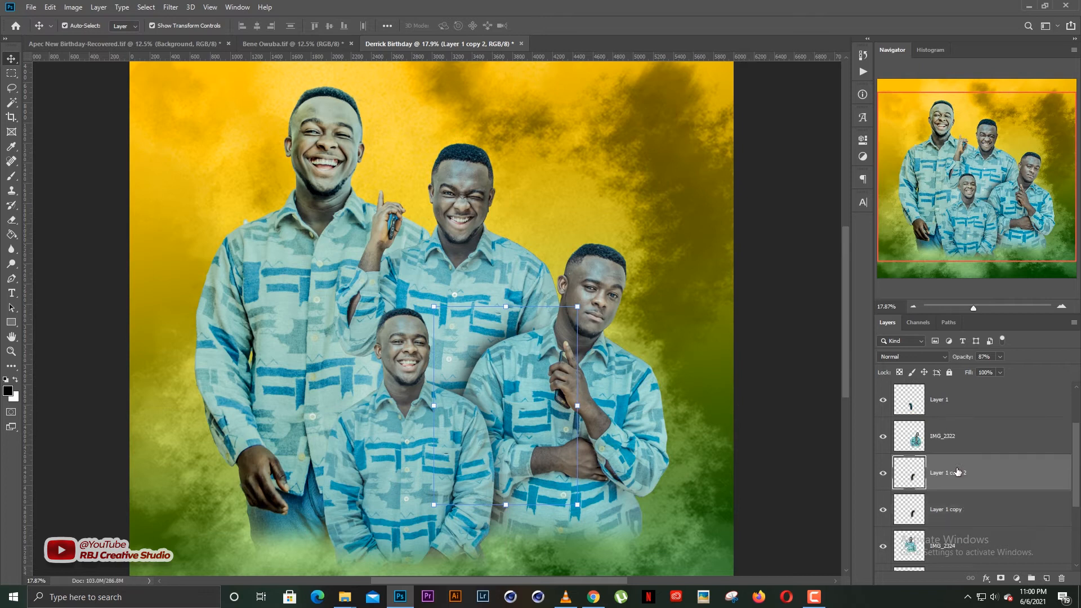
{"action": "scroll", "coordinate": [958, 471], "scroll_direction": "down", "scroll_amount": 1}
{"action": "left_click", "coordinate": [948, 479]}
{"action": "left_click_drag", "start_coordinate": [510, 361], "coordinate": [400, 254]}
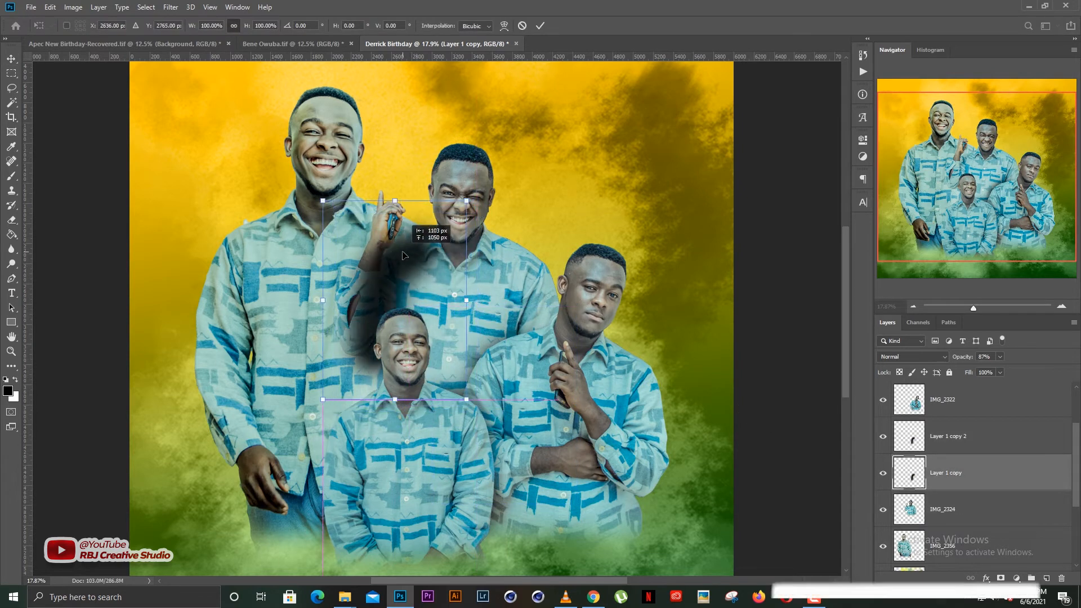
{"action": "key", "text": "Return"}
{"action": "key", "text": "ctrl+["}
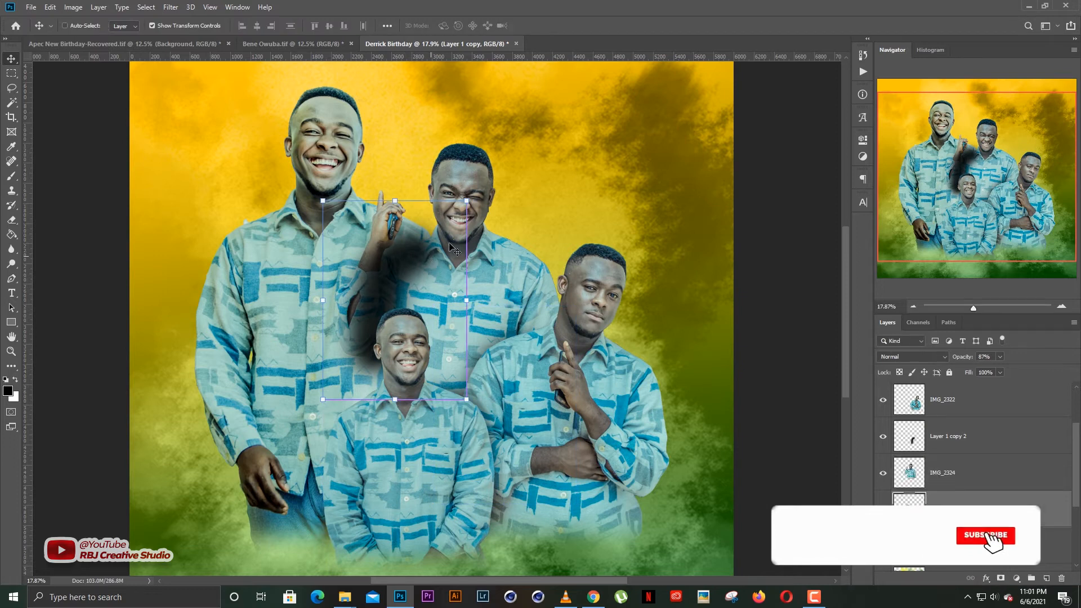
{"action": "scroll", "coordinate": [984, 495], "scroll_direction": "down", "scroll_amount": 1}
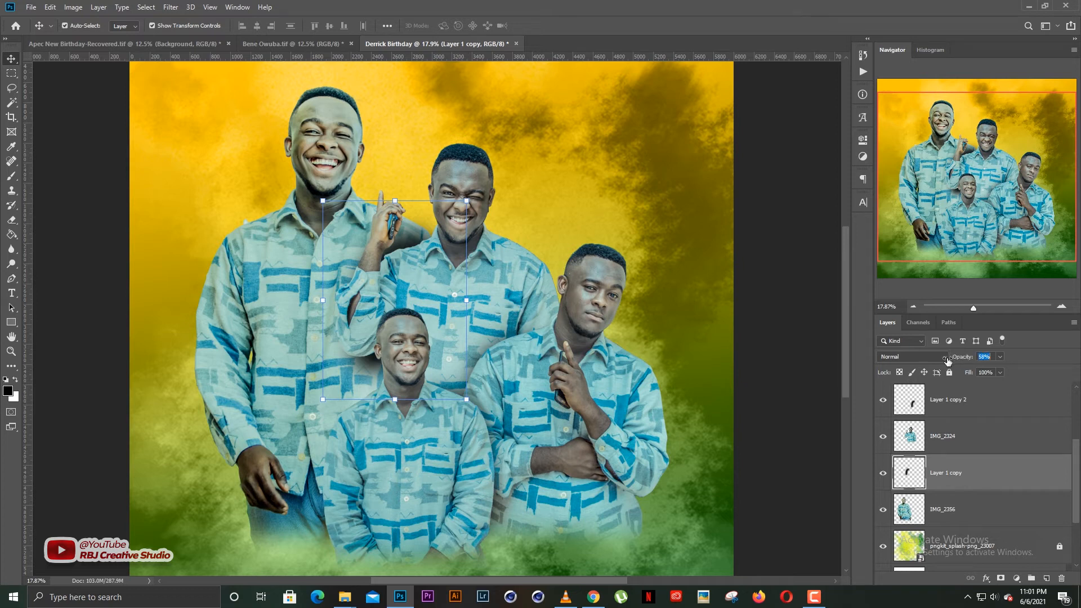
{"action": "left_click_drag", "start_coordinate": [948, 360], "coordinate": [948, 360]}
{"action": "mouse_move", "coordinate": [398, 401]}
{"action": "left_mouse_down"}
{"action": "mouse_move", "coordinate": [403, 421]}
{"action": "mouse_move", "coordinate": [427, 417]}
{"action": "mouse_move", "coordinate": [432, 382]}
{"action": "mouse_move", "coordinate": [397, 393]}
{"action": "left_mouse_up"}
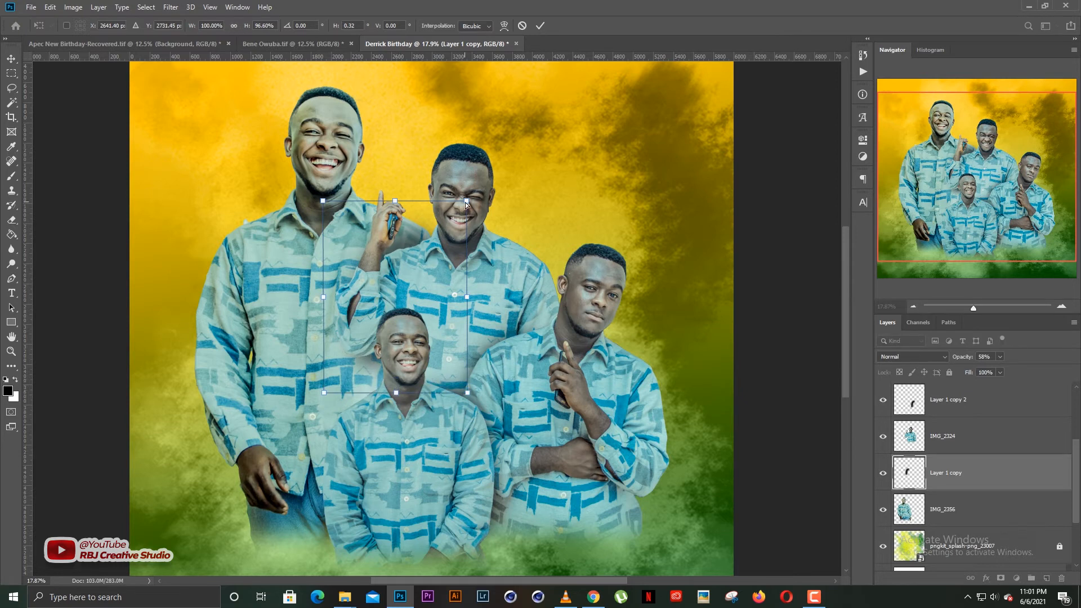
{"action": "left_click_drag", "start_coordinate": [465, 202], "coordinate": [464, 216]}
{"action": "key", "text": "Return"}
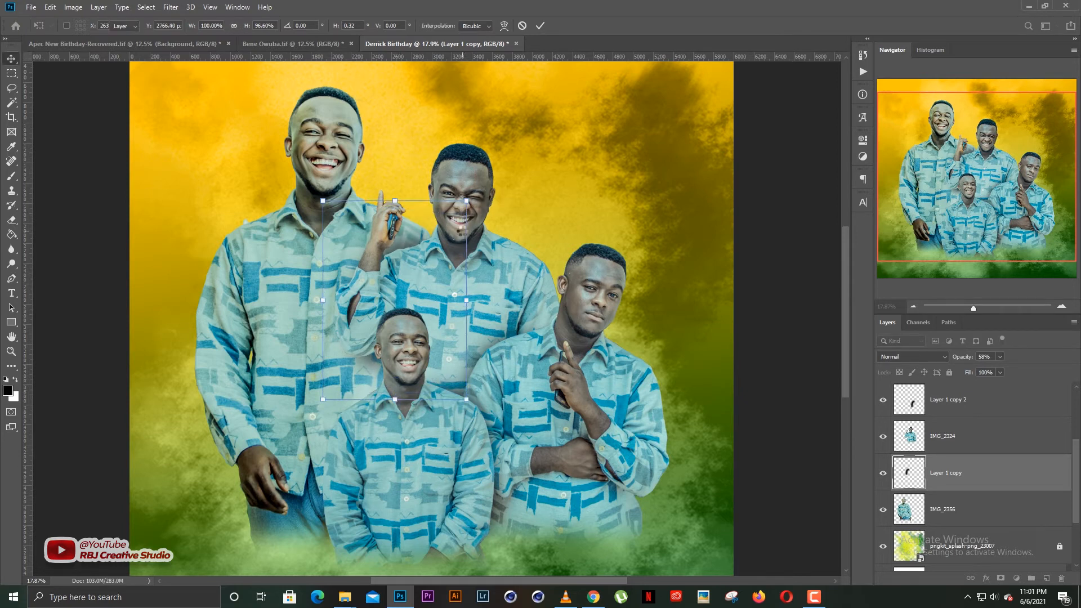
{"action": "key", "text": "ctrl+0"}
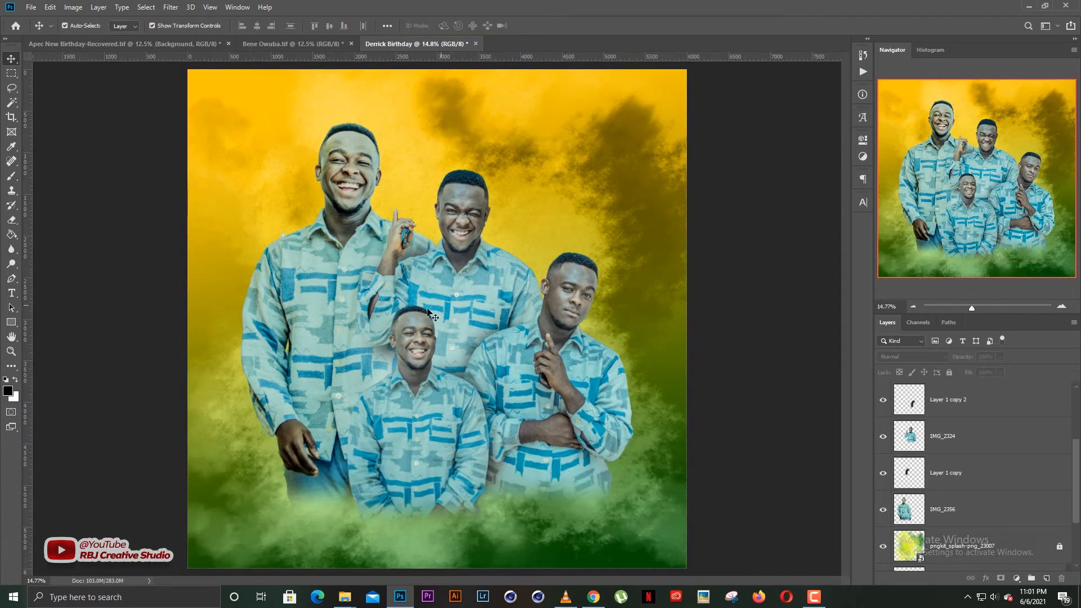
{"action": "scroll", "coordinate": [425, 310], "scroll_direction": "down", "scroll_amount": 2}
{"action": "scroll", "coordinate": [414, 312], "scroll_direction": "up", "scroll_amount": 2}
{"action": "scroll", "coordinate": [414, 315], "scroll_direction": "up", "scroll_amount": 1}
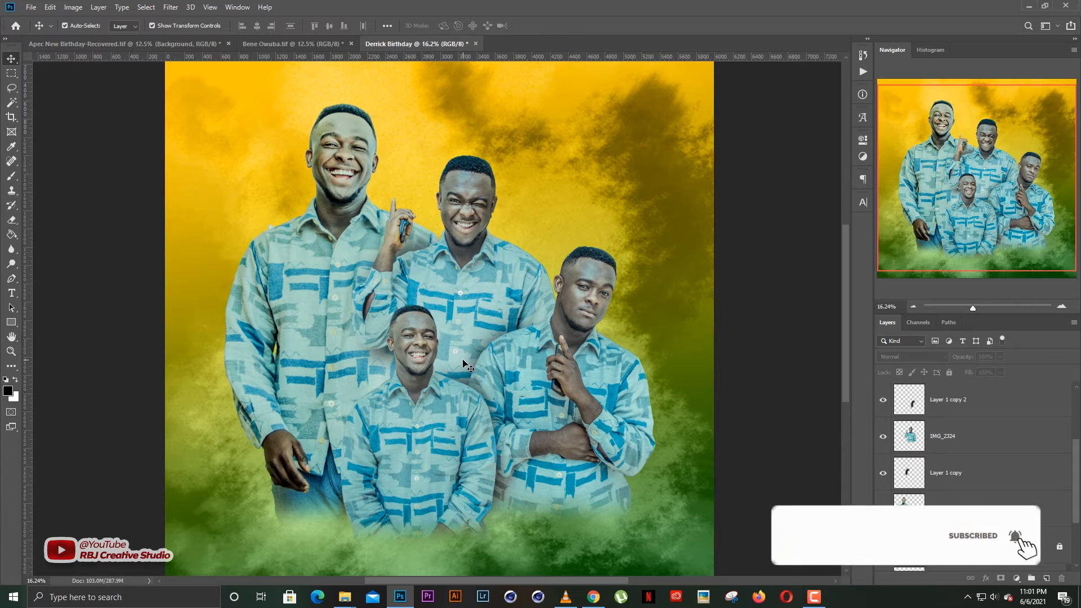
{"action": "scroll", "coordinate": [465, 355], "scroll_direction": "down", "scroll_amount": 1}
{"action": "scroll", "coordinate": [476, 334], "scroll_direction": "down", "scroll_amount": 1}
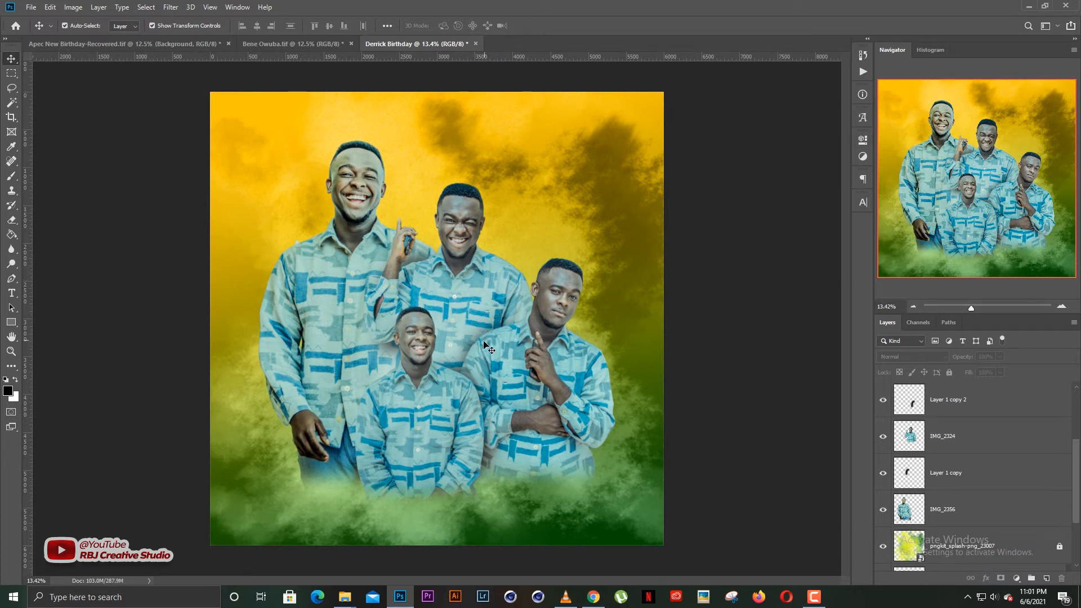
{"action": "scroll", "coordinate": [986, 474], "scroll_direction": "up", "scroll_amount": 1}
{"action": "left_click", "coordinate": [953, 514]}
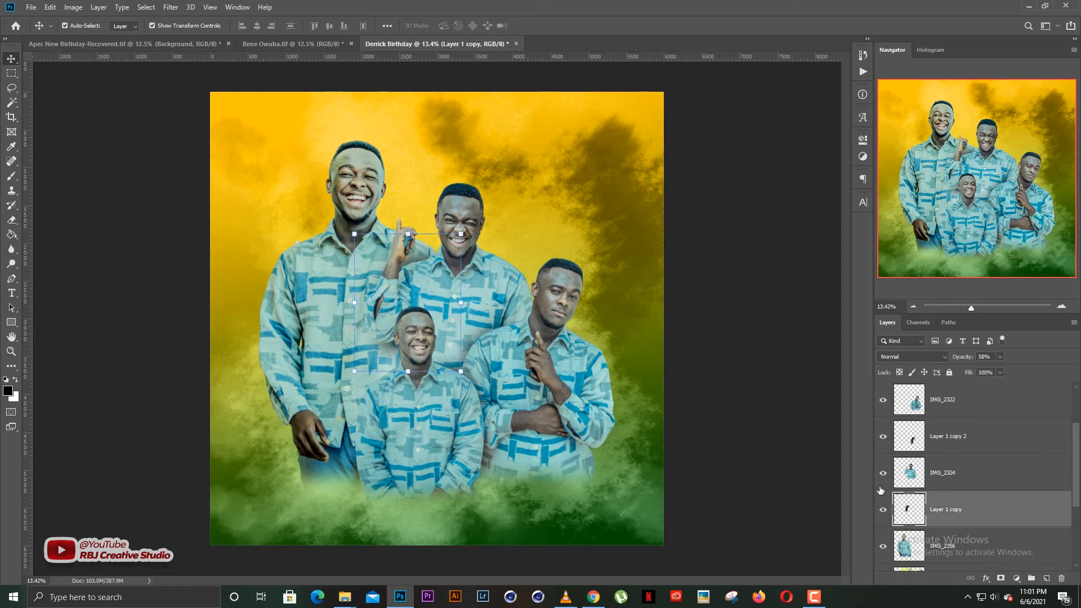
{"action": "left_click", "coordinate": [883, 510]}
{"action": "left_click", "coordinate": [885, 435]}
{"action": "scroll", "coordinate": [936, 452], "scroll_direction": "up", "scroll_amount": 2}
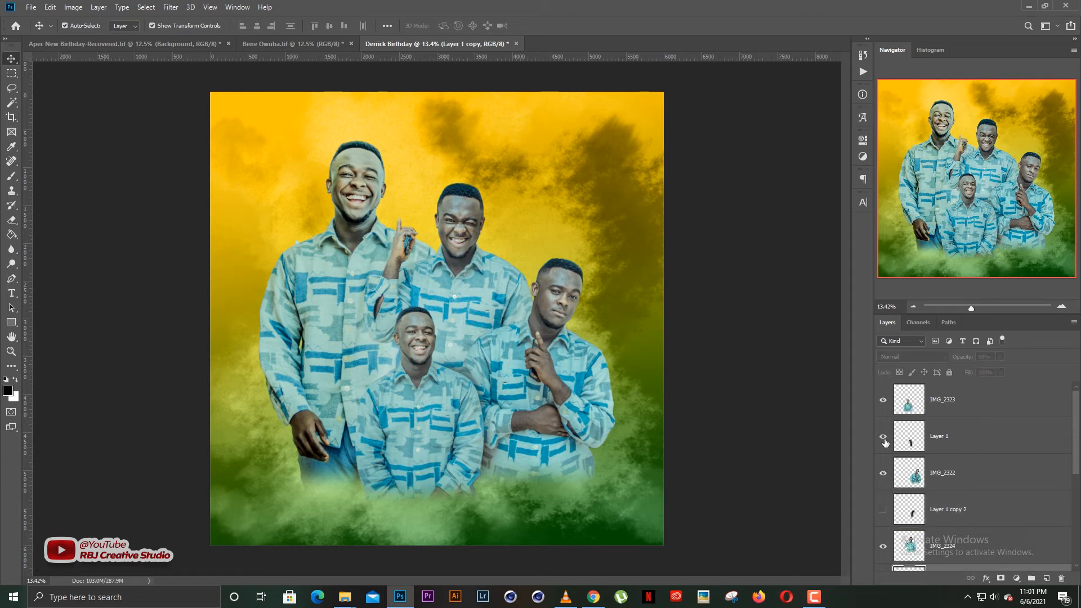
{"action": "left_click", "coordinate": [884, 437]}
{"action": "scroll", "coordinate": [392, 323], "scroll_direction": "up", "scroll_amount": 2}
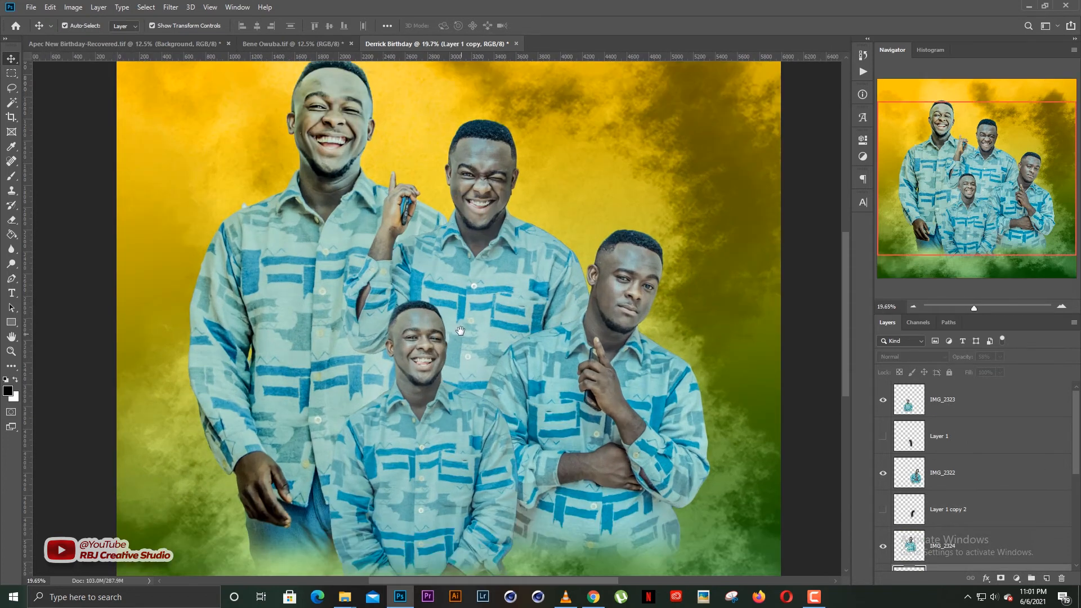
{"action": "left_click", "coordinate": [882, 510]}
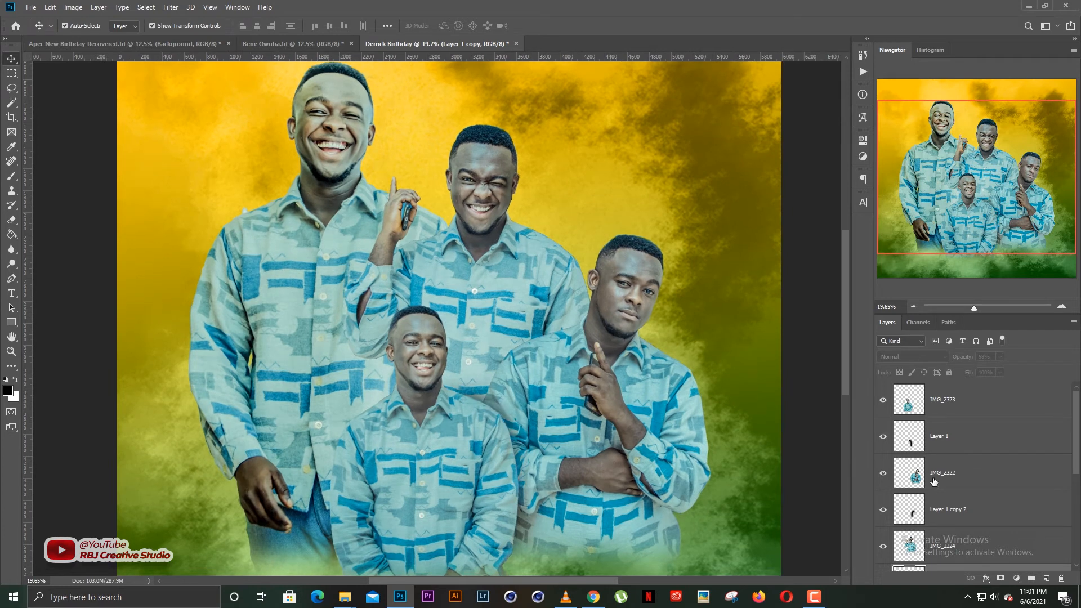
{"action": "scroll", "coordinate": [905, 514], "scroll_direction": "down", "scroll_amount": 1}
{"action": "left_click", "coordinate": [884, 546]}
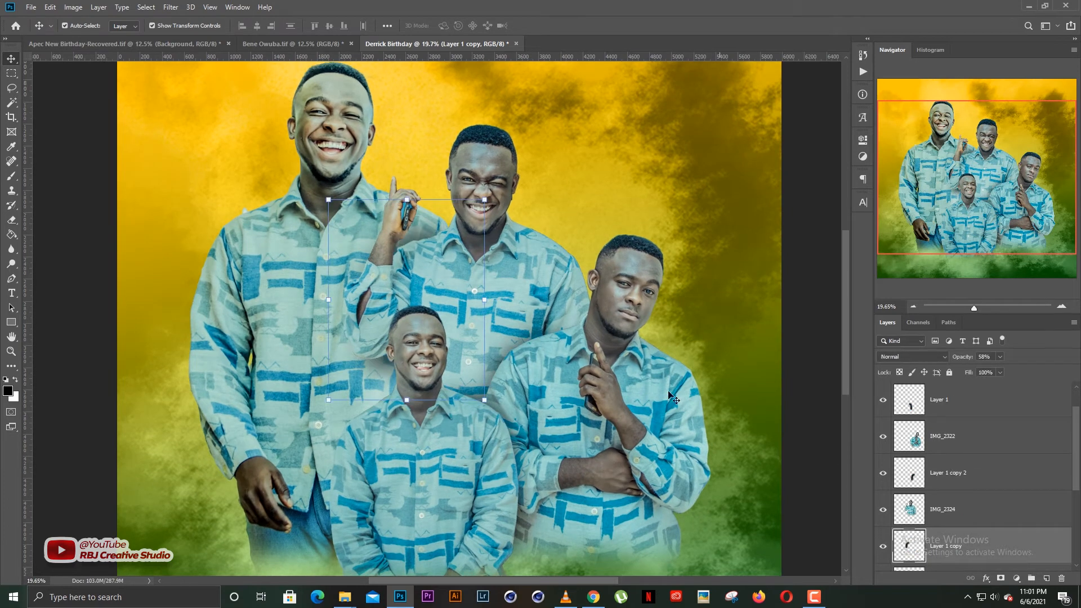
{"action": "left_click", "coordinate": [826, 321]}
{"action": "scroll", "coordinate": [583, 330], "scroll_direction": "down", "scroll_amount": 2}
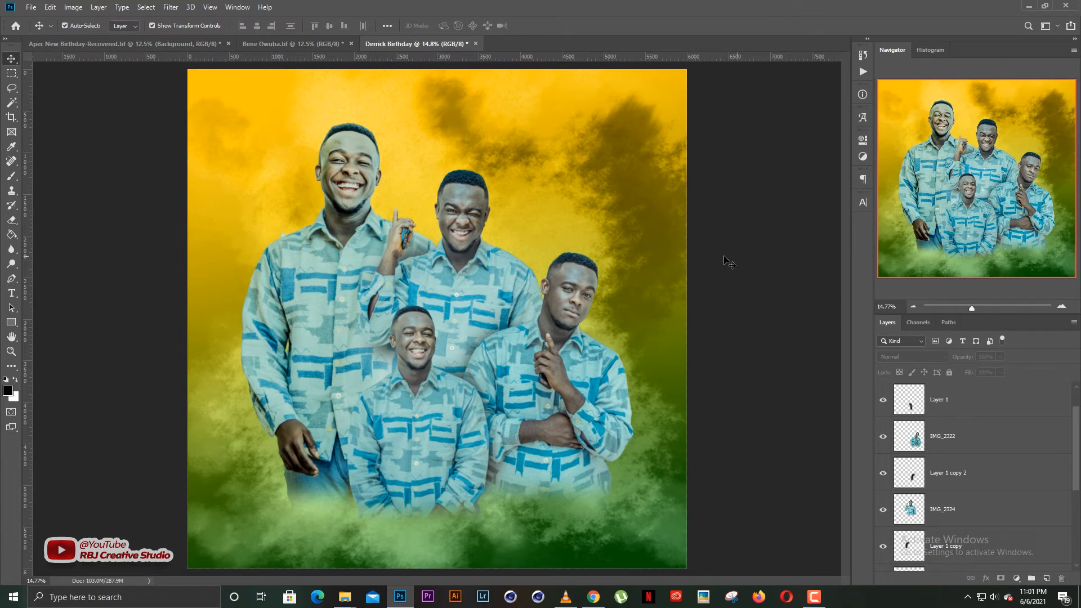
{"action": "scroll", "coordinate": [455, 273], "scroll_direction": "down", "scroll_amount": 1}
{"action": "scroll", "coordinate": [455, 295], "scroll_direction": "up", "scroll_amount": 1}
{"action": "scroll", "coordinate": [455, 295], "scroll_direction": "down", "scroll_amount": 1}
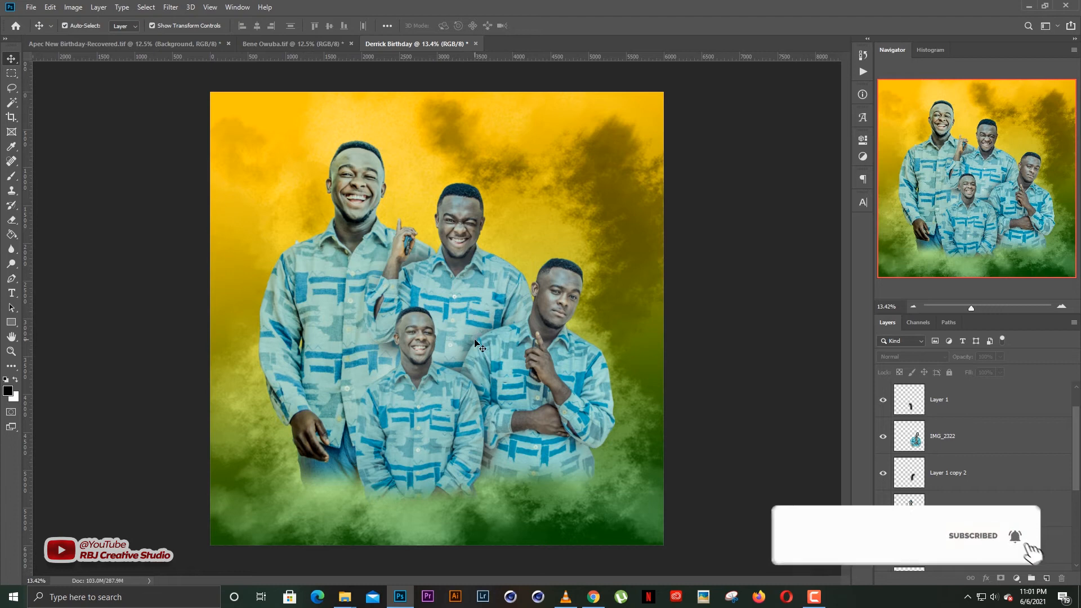
Apply Levels to IMG_2356 with midtones set to 0.88.
{"action": "left_click", "coordinate": [368, 216]}
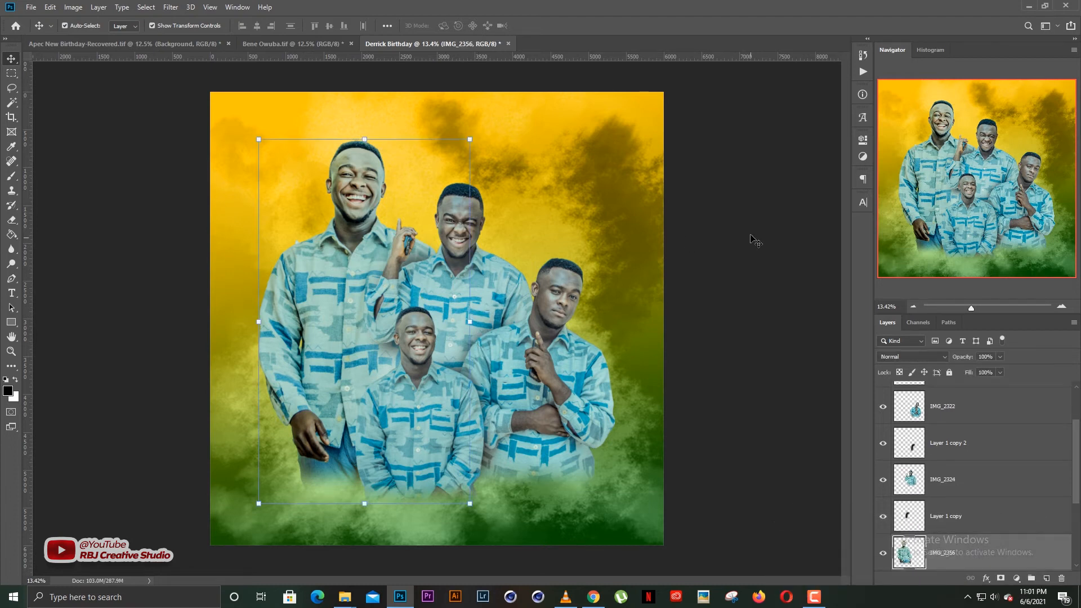
{"action": "key", "text": "ctrl+l"}
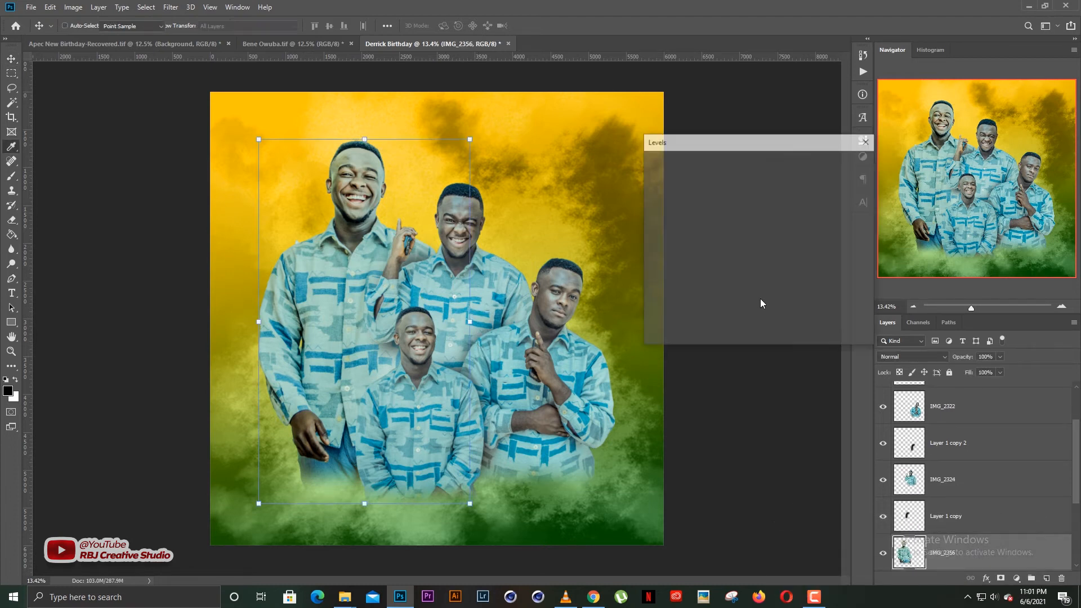
{"action": "left_click_drag", "start_coordinate": [729, 268], "coordinate": [734, 268]}
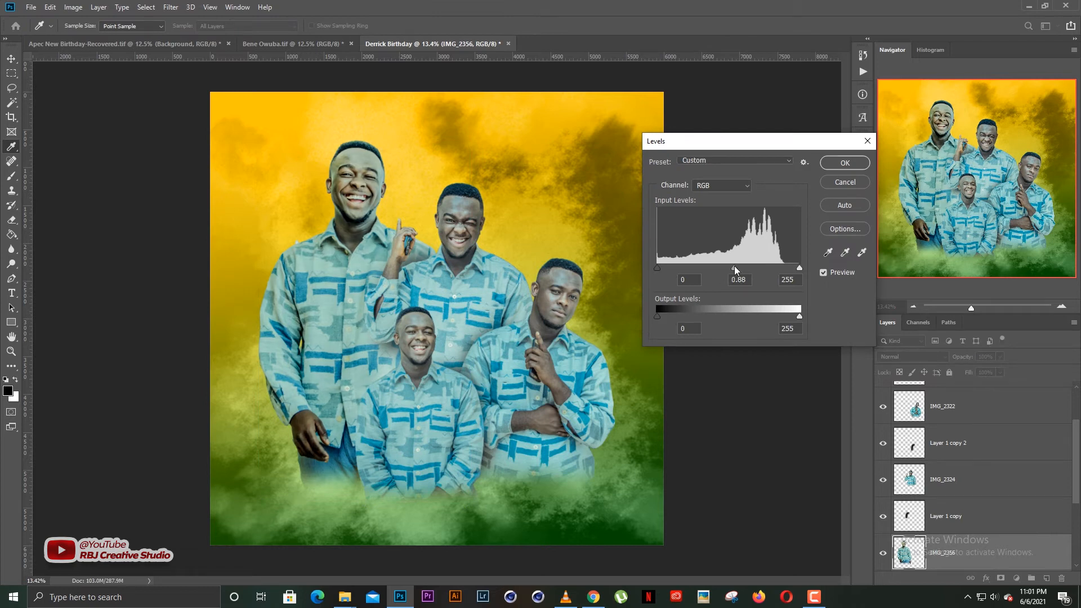
{"action": "key", "text": "Return"}
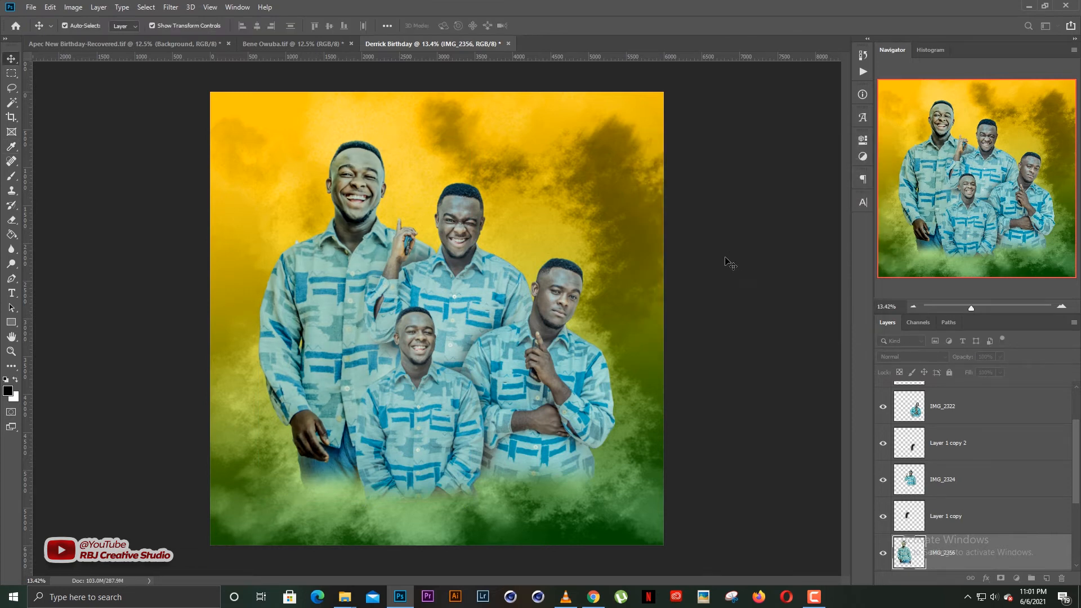
{"action": "left_click", "coordinate": [694, 277]}
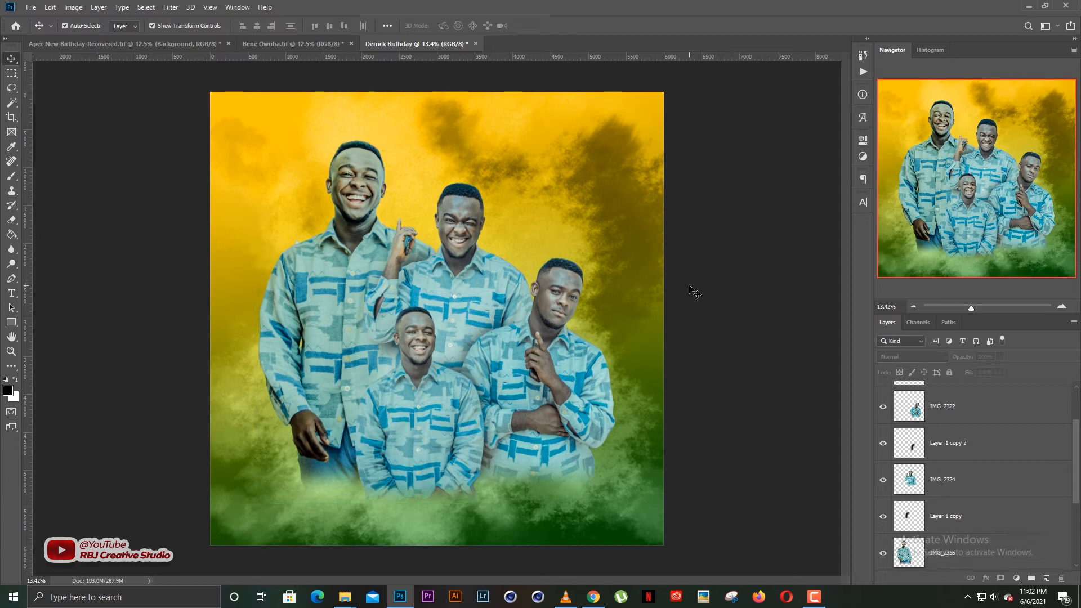
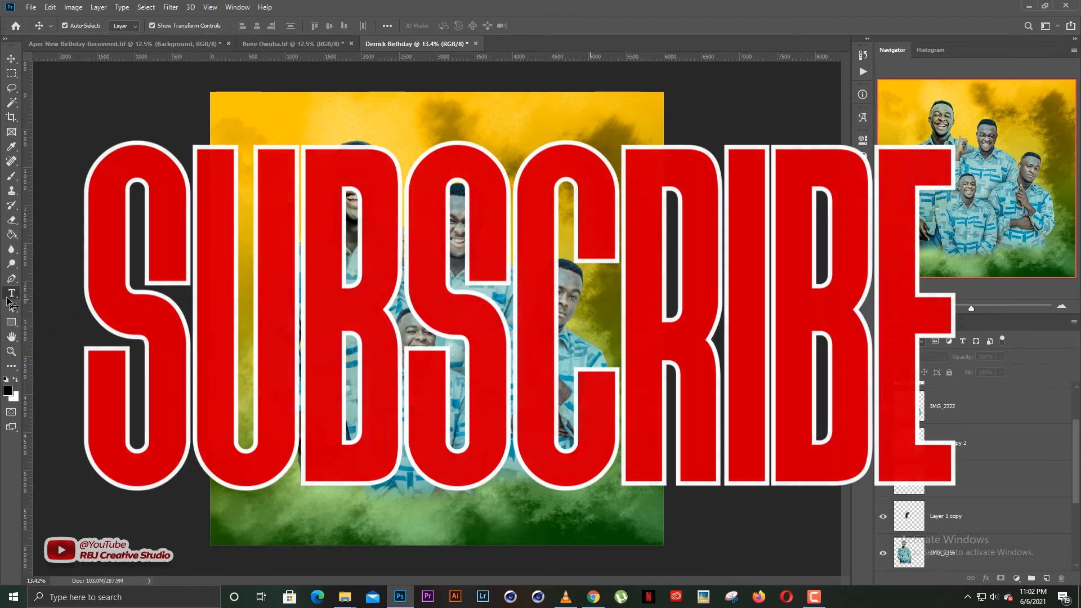
Add a Lorem Ipsum text line at 80.1 pt in Choplin Bold.
{"action": "left_click", "coordinate": [12, 294]}
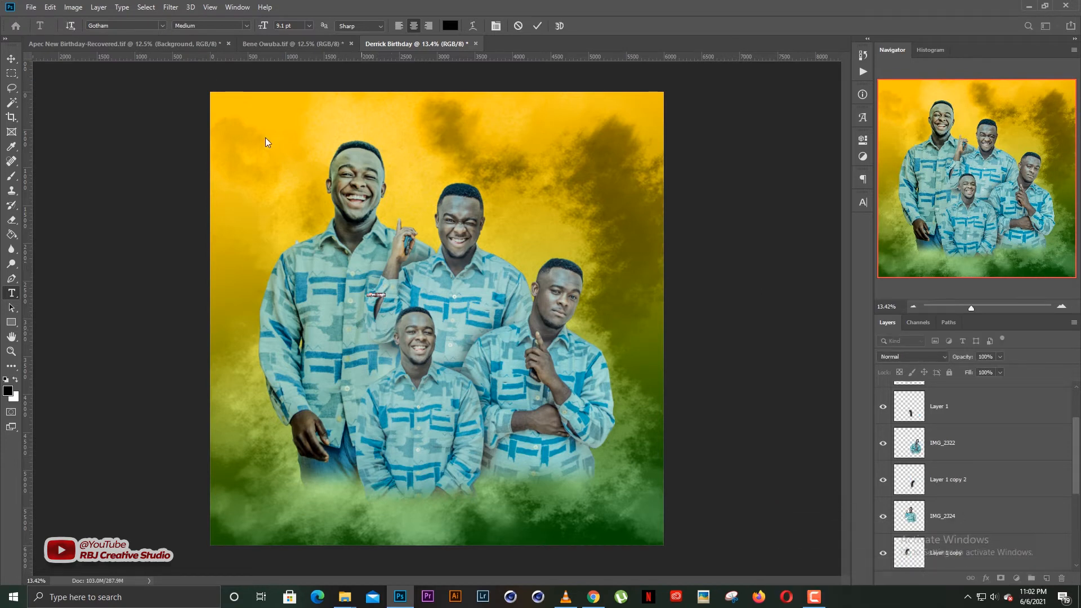
{"action": "left_click_drag", "start_coordinate": [268, 28], "coordinate": [308, 29]}
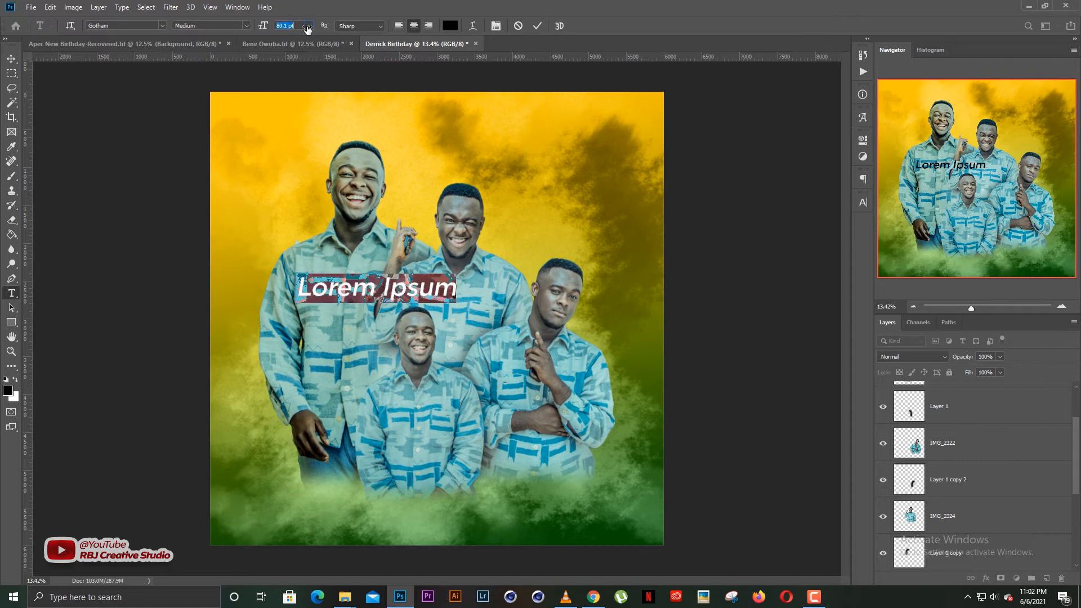
{"action": "left_click", "coordinate": [161, 24]}
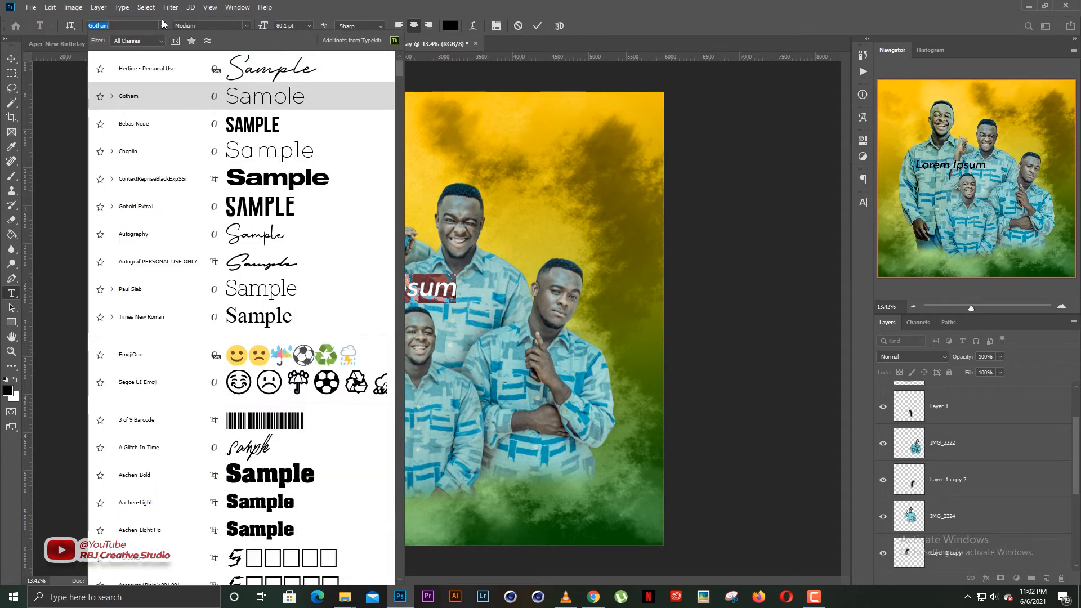
{"action": "left_click", "coordinate": [214, 158]}
{"action": "left_click", "coordinate": [245, 26]}
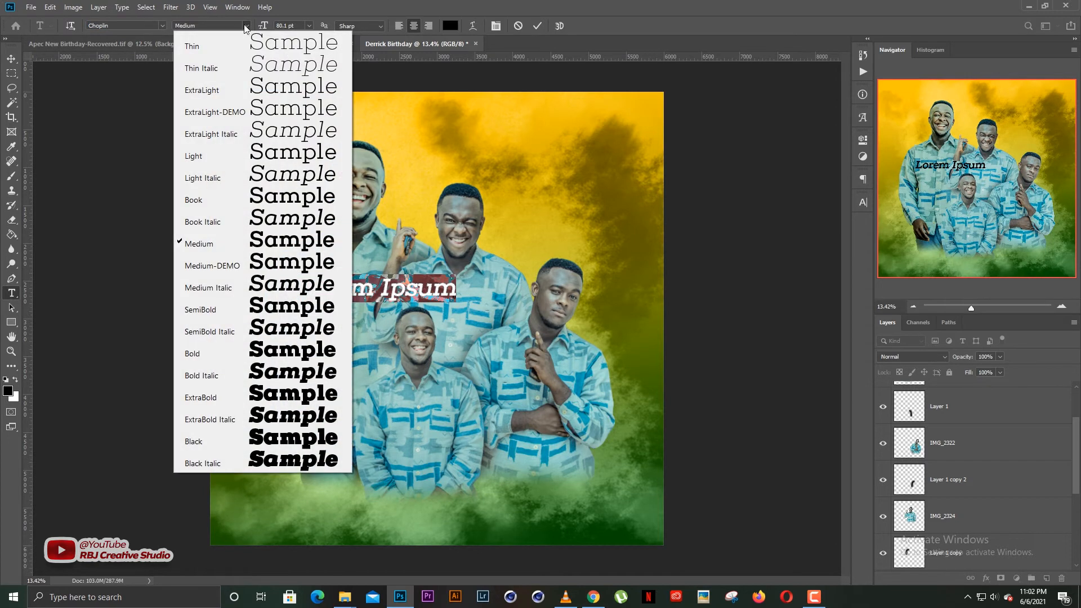
{"action": "left_click", "coordinate": [250, 355]}
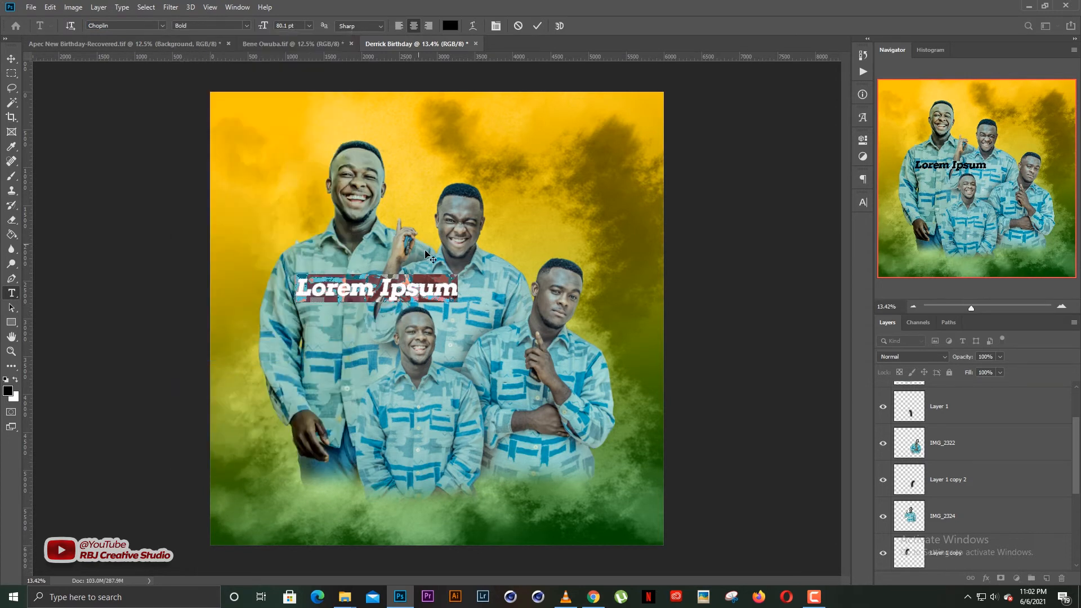
Apply Faux Italic to the text and move it right and slightly down.
{"action": "left_click", "coordinate": [863, 203]}
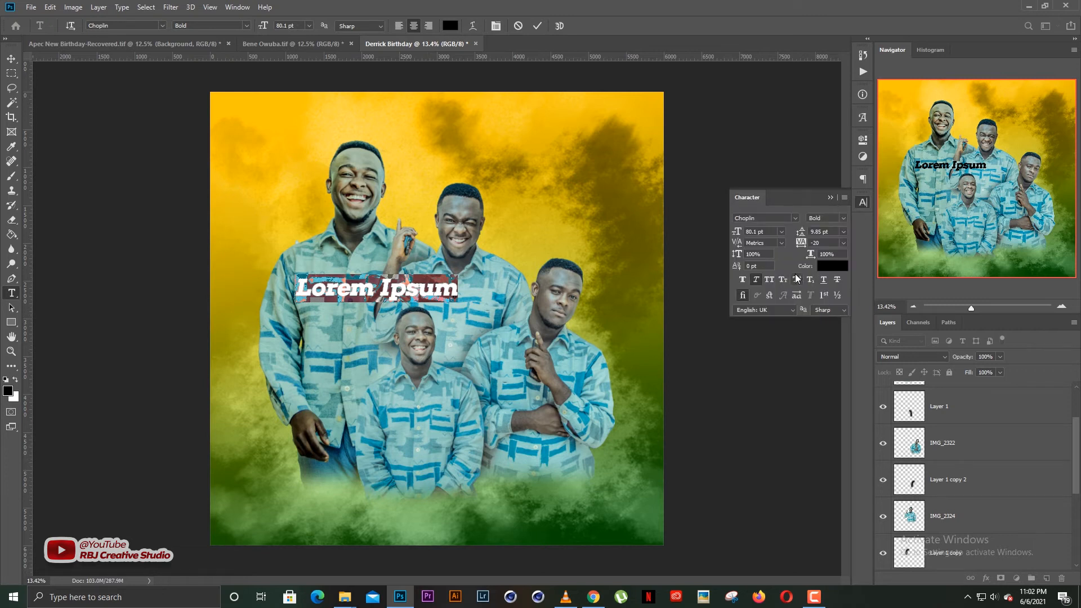
{"action": "key", "text": "ctrl+shift+i"}
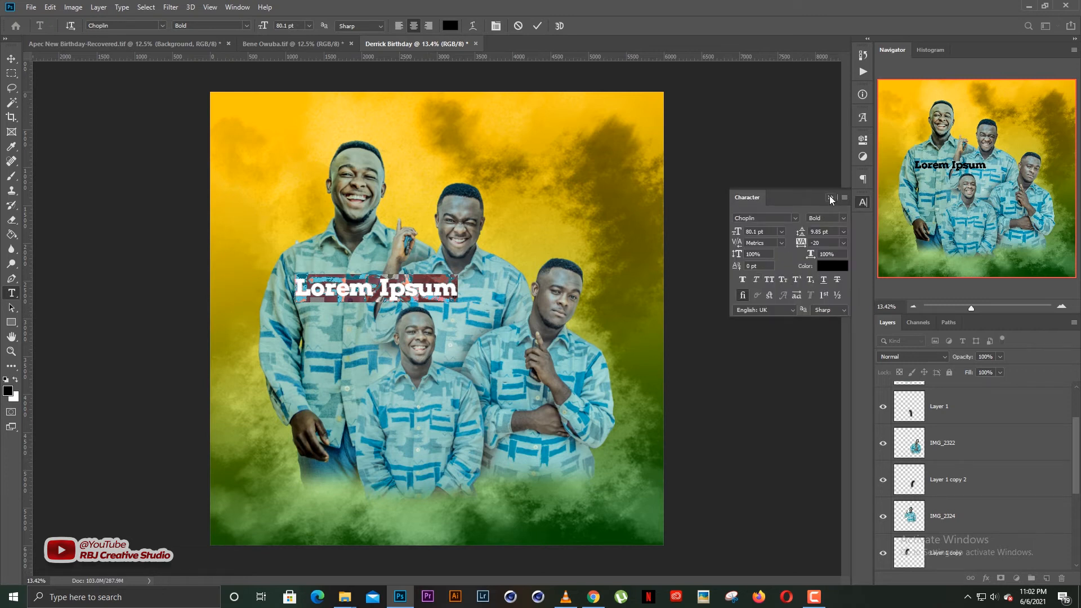
{"action": "left_click", "coordinate": [757, 281]}
{"action": "left_click", "coordinate": [830, 198]}
{"action": "left_click_drag", "start_coordinate": [414, 317], "coordinate": [449, 322]}
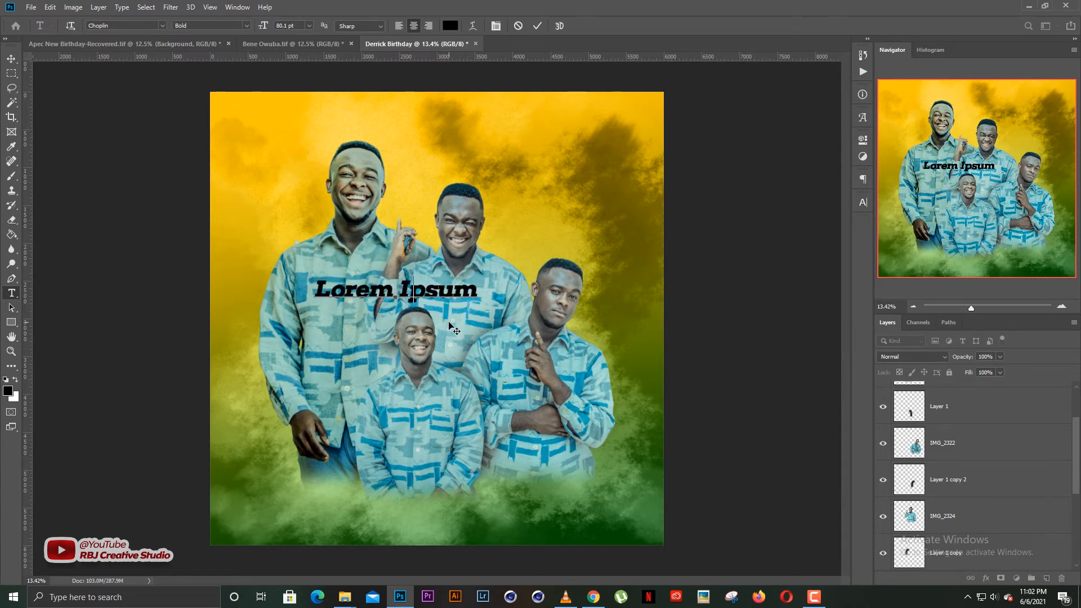
Retype the text as 'Happy', scale it up, and send it below IMG_2322 behind the people.
{"action": "type", "text": "Happy"}
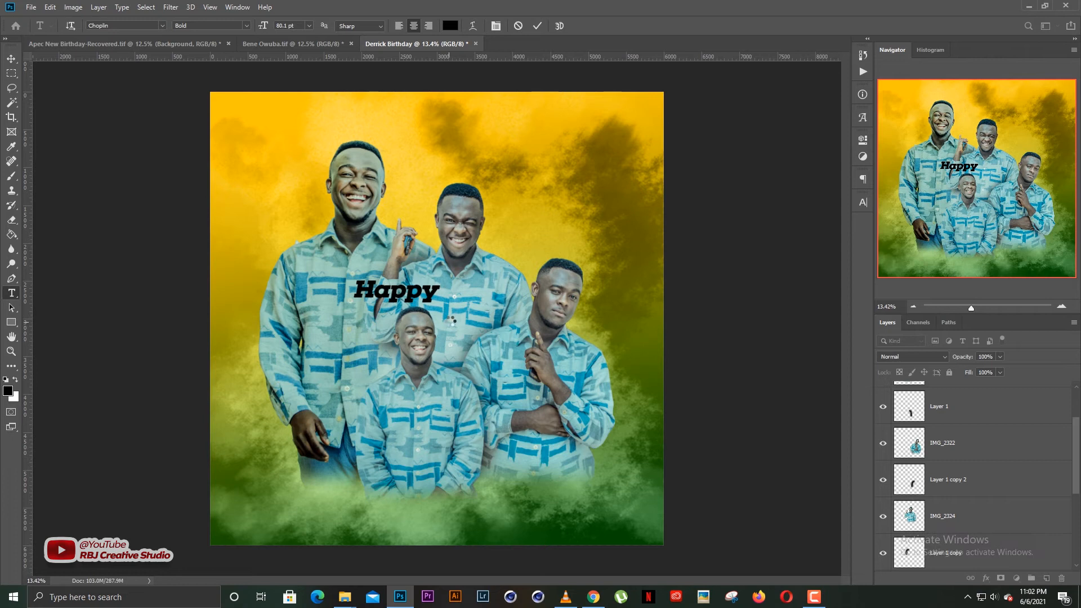
{"action": "key", "text": "ctrl+Return"}
{"action": "key", "text": "ctrl+t"}
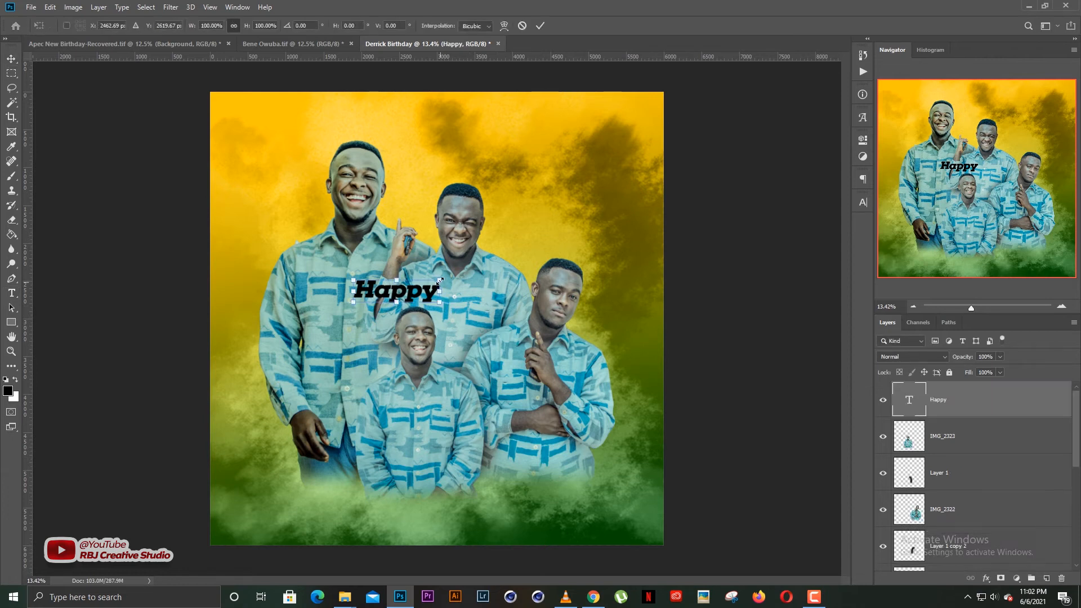
{"action": "left_click_drag", "start_coordinate": [521, 244], "coordinate": [522, 243]}
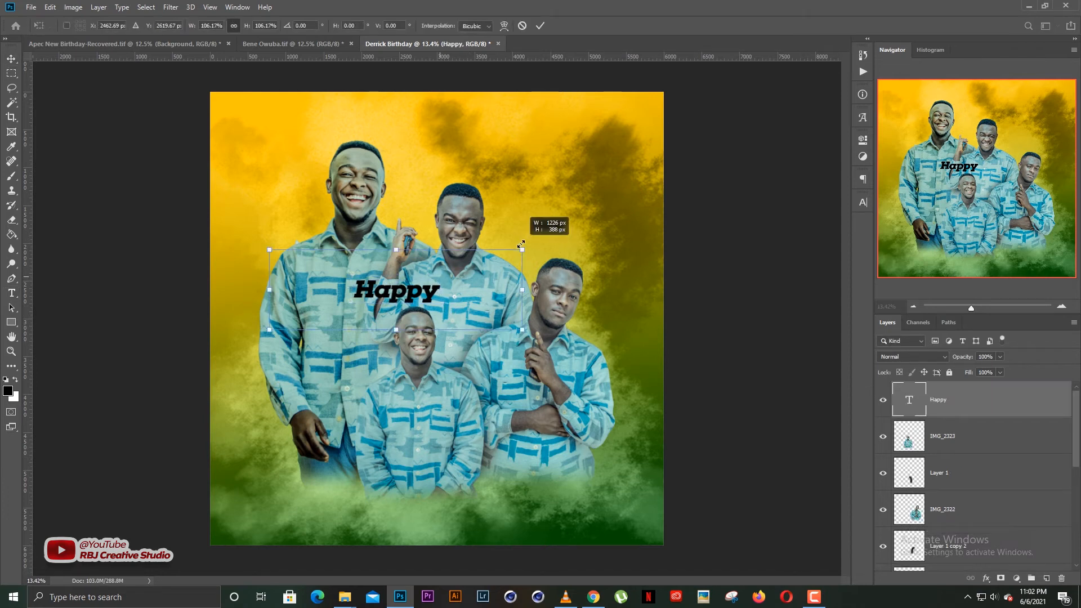
{"action": "key", "text": "Return"}
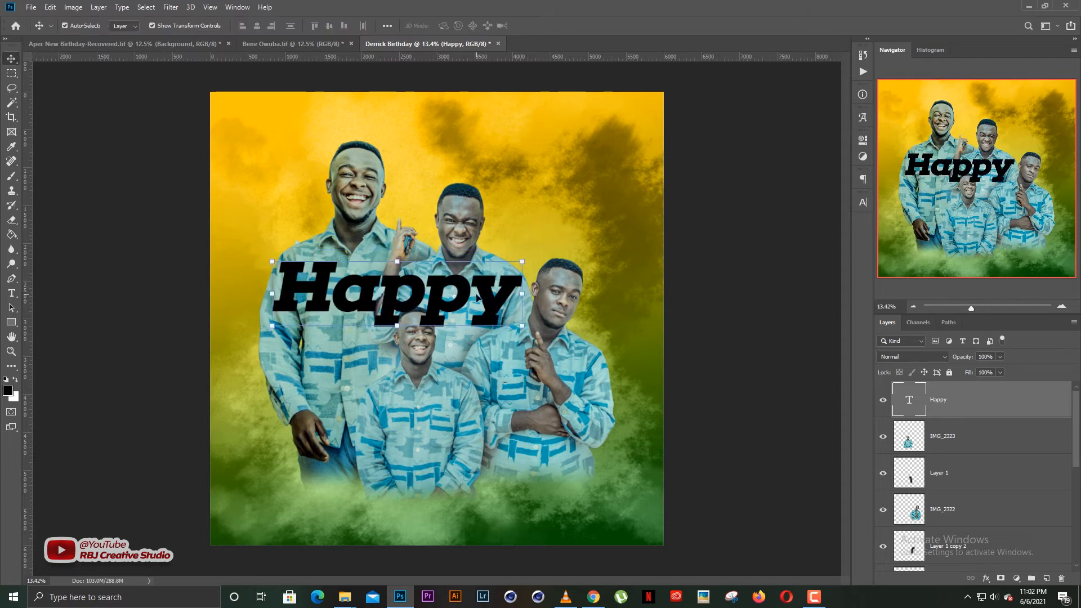
{"action": "left_click_drag", "start_coordinate": [457, 298], "coordinate": [481, 301]}
{"action": "key", "text": "ctrl+bracketleft"}
{"action": "key", "text": "ctrl+bracketleft"}
{"action": "key", "text": "ctrl+bracketleft"}
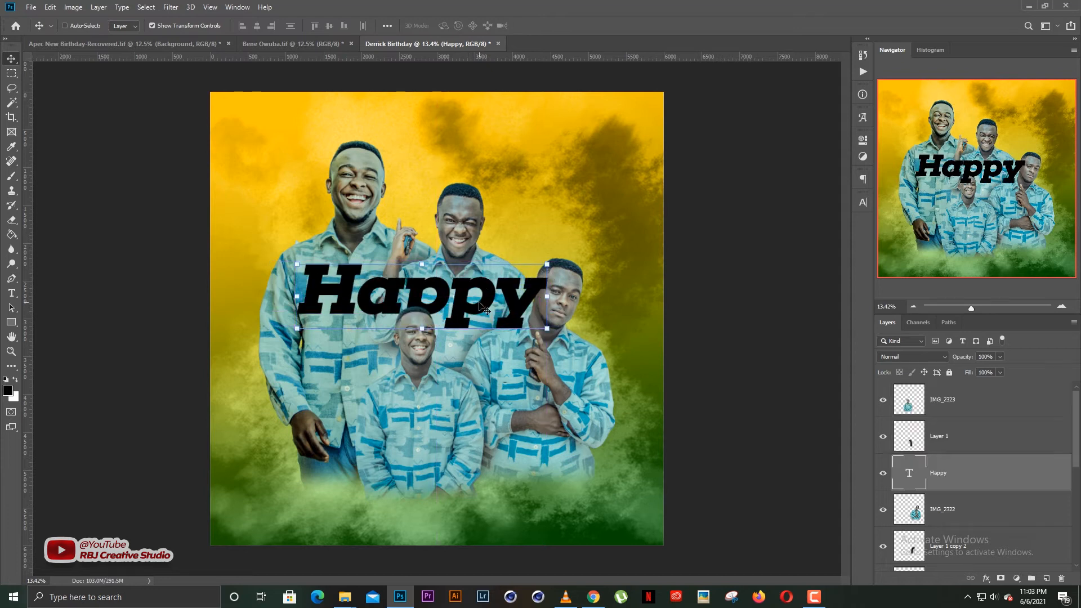
{"action": "left_click_drag", "start_coordinate": [483, 301], "coordinate": [494, 299]}
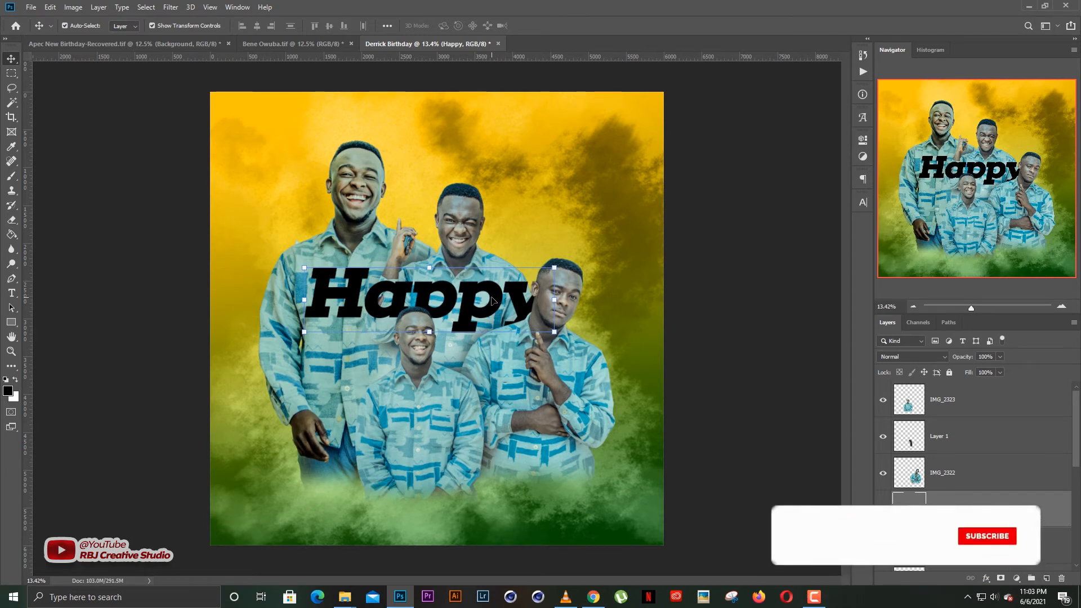
Delete 'appy' so the text layer reads only 'H'.
{"action": "double_click", "coordinate": [343, 294]}
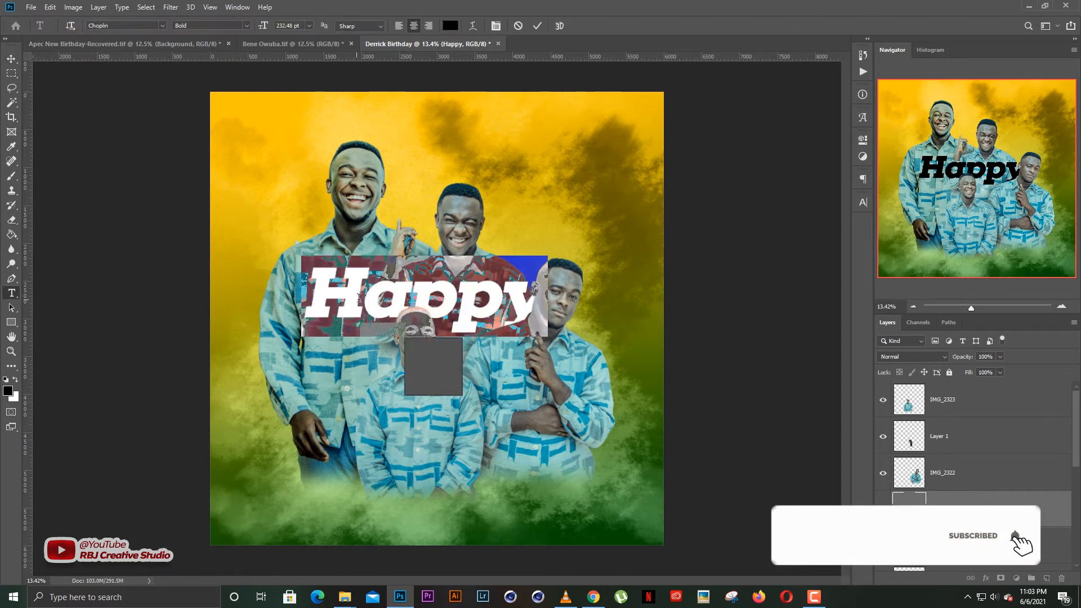
{"action": "left_click", "coordinate": [344, 294]}
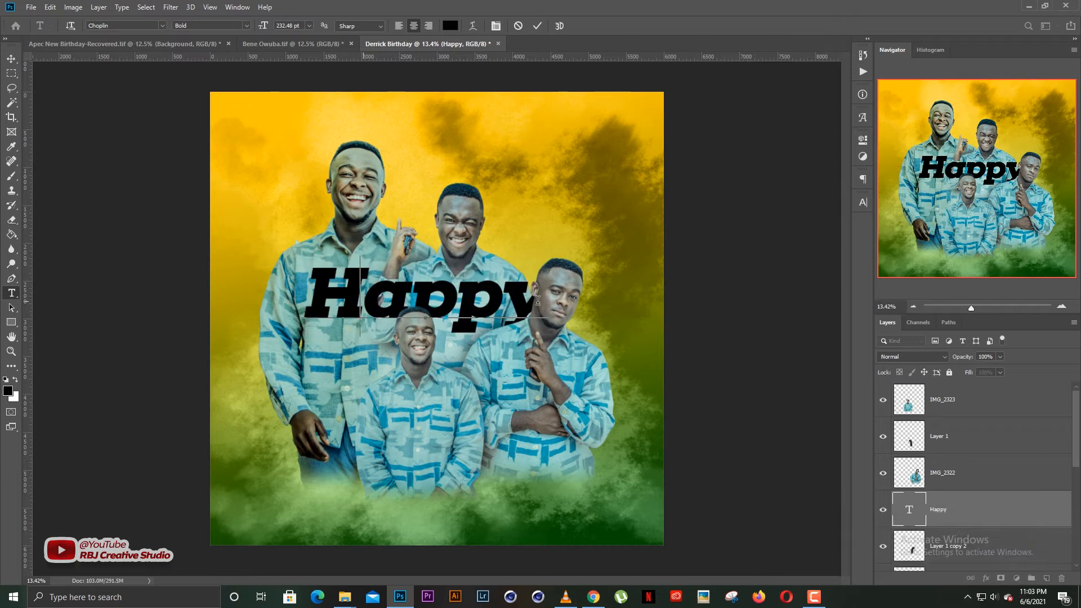
{"action": "left_click_drag", "start_coordinate": [343, 294], "coordinate": [536, 302]}
{"action": "key", "text": "BackSpace"}
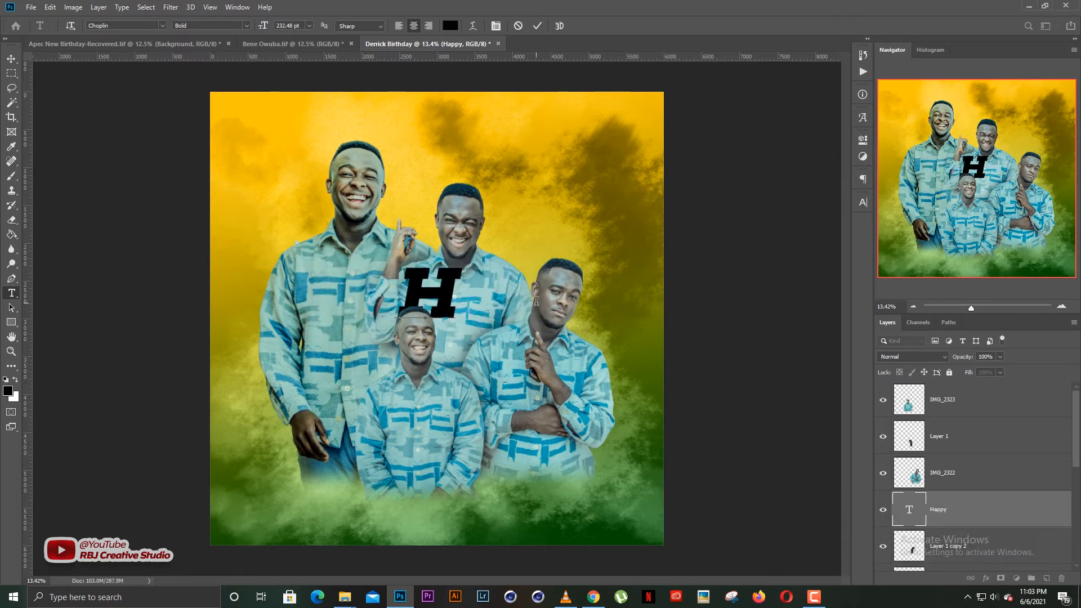
{"action": "key", "text": "ctrl+Return"}
{"action": "key", "text": "v"}
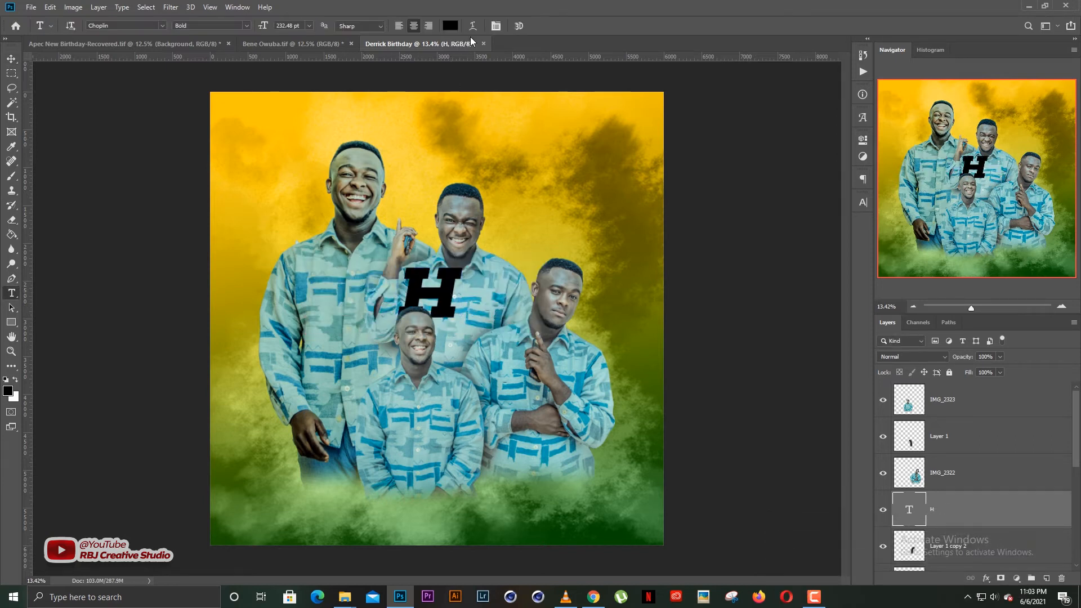
Color the H white (#ffffff) and move it left and down.
{"action": "left_click", "coordinate": [452, 26]}
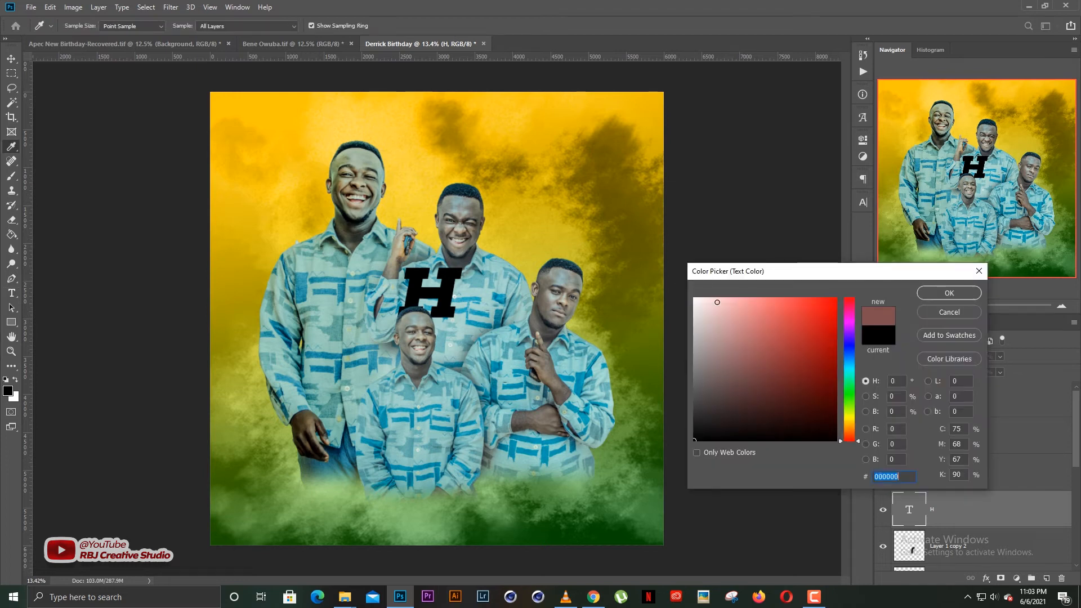
{"action": "type", "text": "ffffff"}
{"action": "key", "text": "Return"}
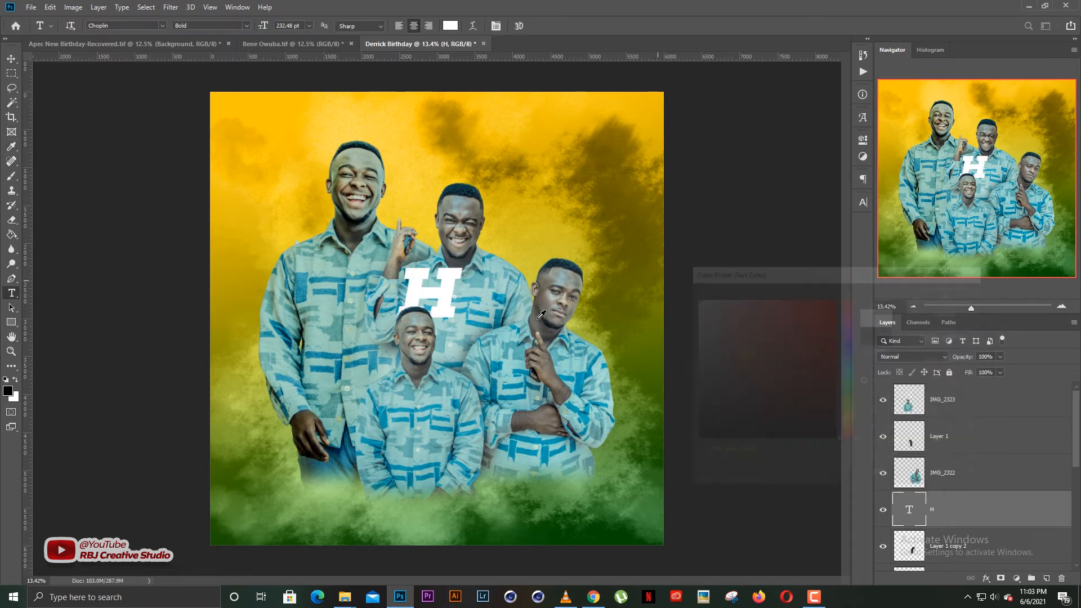
{"action": "key", "text": "v"}
{"action": "left_click_drag", "start_coordinate": [450, 280], "coordinate": [364, 289]}
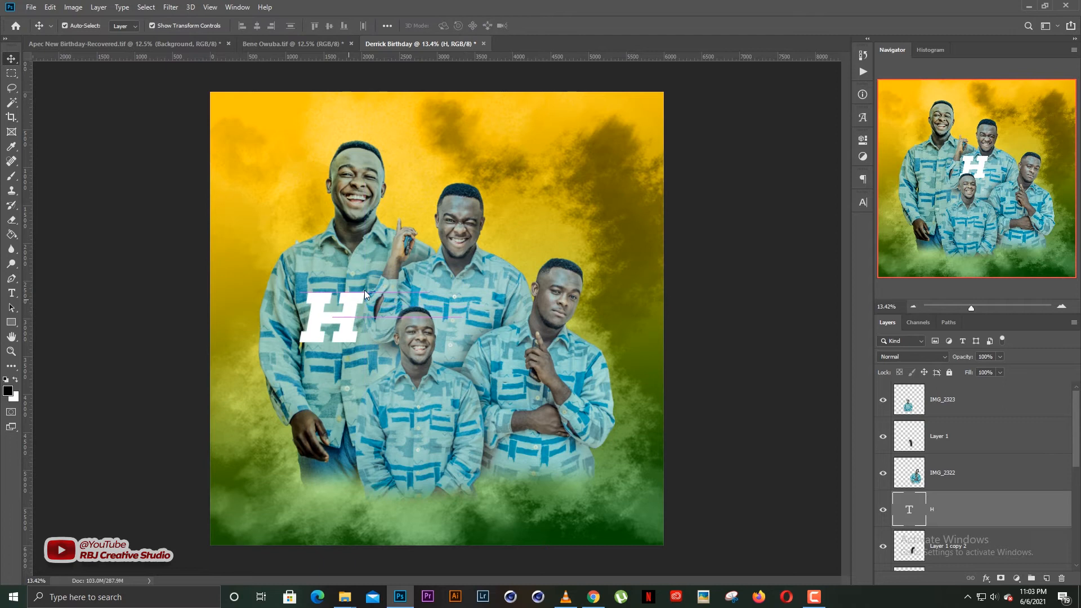
Scale the H to about 135% and shift it slightly left.
{"action": "key", "text": "ctrl+t"}
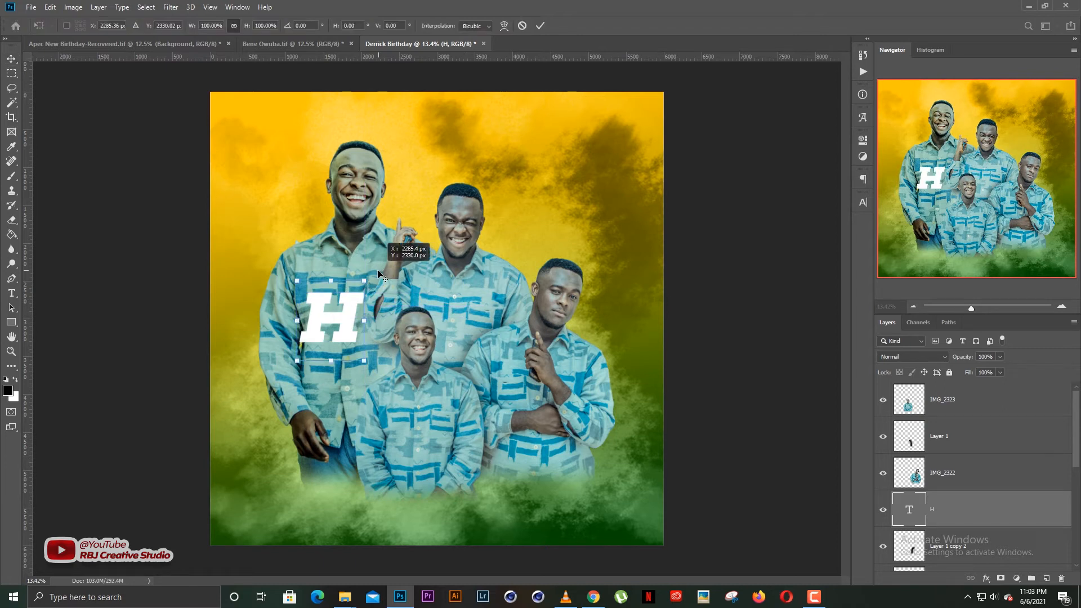
{"action": "key", "text": "Escape"}
{"action": "key", "text": "ctrl+t"}
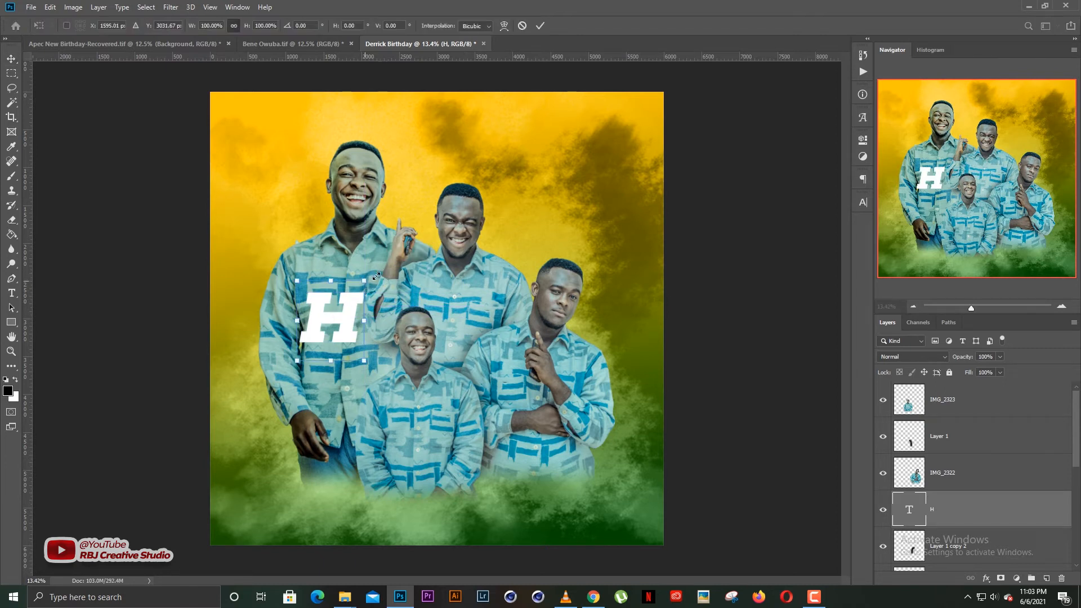
{"action": "left_click_drag", "start_coordinate": [375, 276], "coordinate": [385, 273]}
{"action": "key", "text": "Return"}
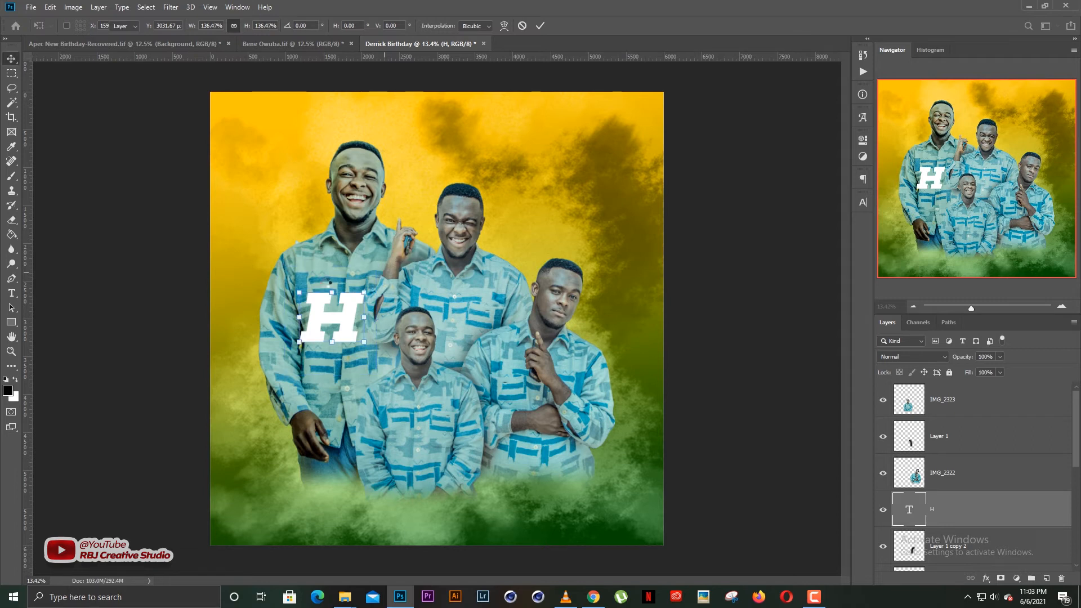
{"action": "left_click_drag", "start_coordinate": [341, 322], "coordinate": [386, 321]}
Duplicate the H, retype the copy as 'a', and move it right.
{"action": "key", "text": "t"}
{"action": "double_click", "coordinate": [395, 292]}
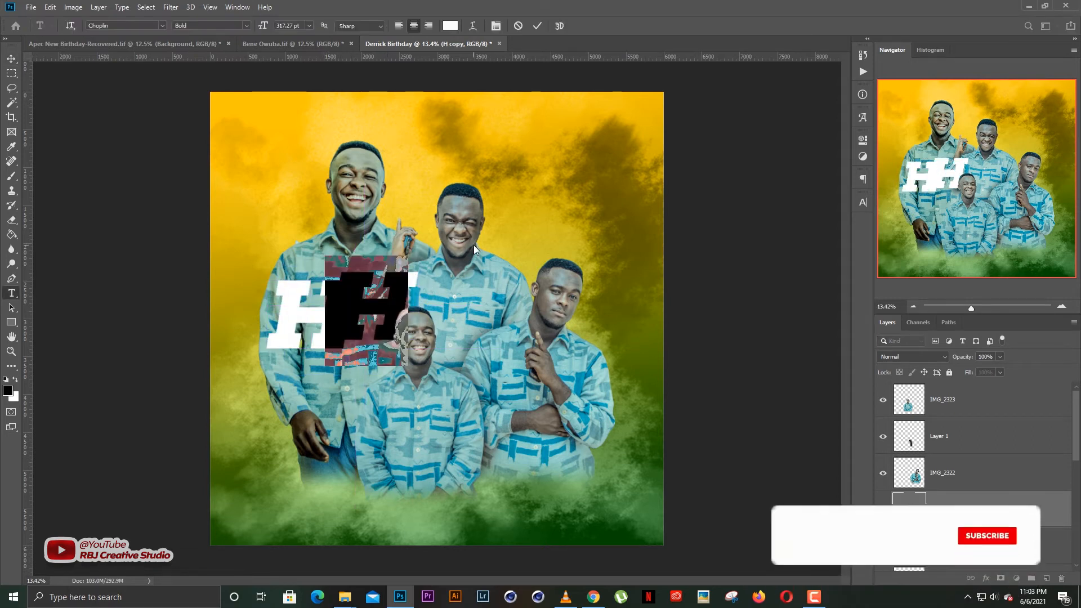
{"action": "type", "text": "a"}
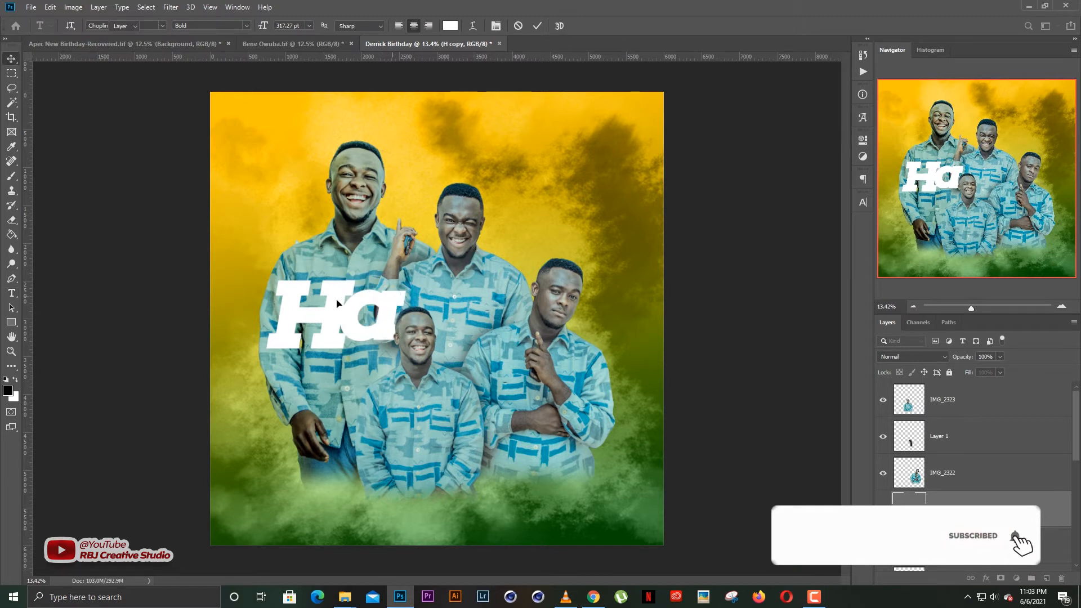
{"action": "key", "text": "ctrl+Return"}
{"action": "key", "text": "v"}
{"action": "left_click_drag", "start_coordinate": [382, 299], "coordinate": [455, 307]}
Duplicate the a, retype it as 'p', and place a second p to its right.
{"action": "key", "text": "t"}
{"action": "double_click", "coordinate": [461, 300]}
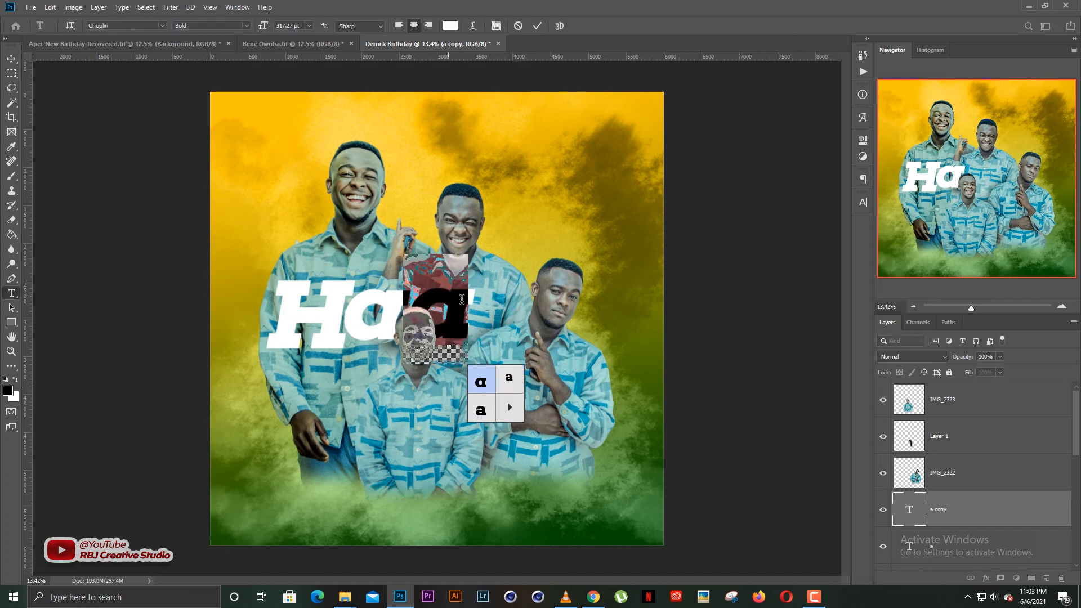
{"action": "type", "text": "p"}
{"action": "key", "text": "ctrl+Return"}
{"action": "key", "text": "v"}
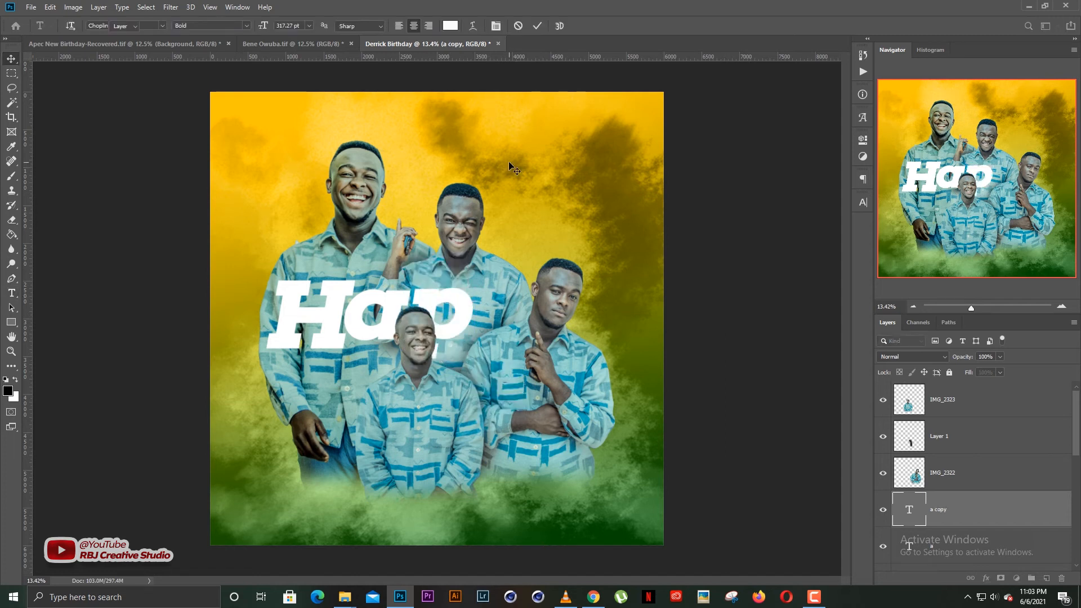
{"action": "left_click_drag", "start_coordinate": [458, 304], "coordinate": [601, 293]}
Duplicate the last p and retype it as 'y'.
{"action": "key", "text": "t"}
{"action": "double_click", "coordinate": [604, 293]}
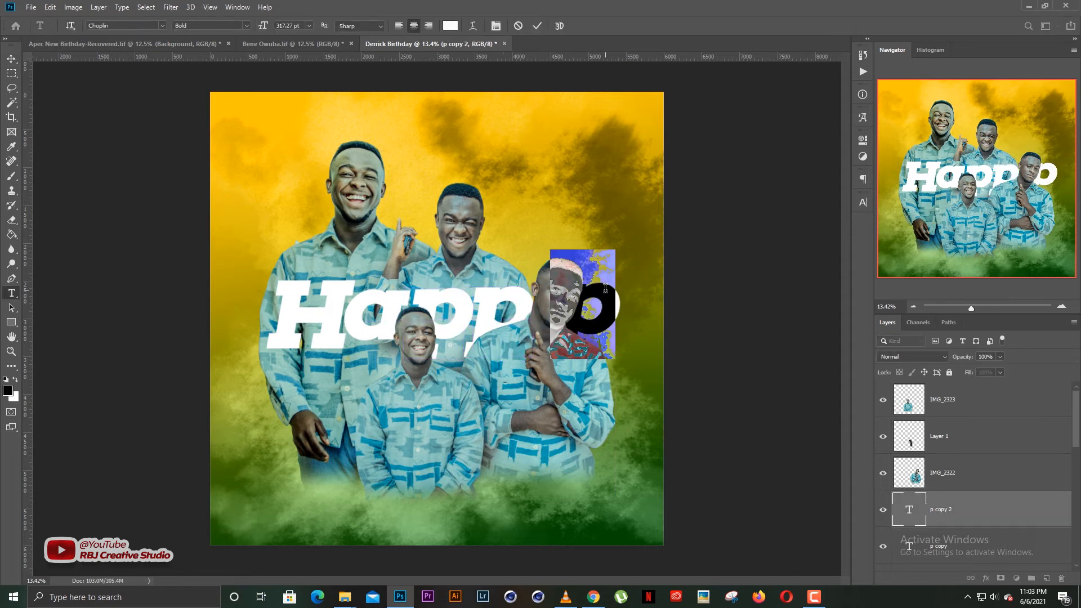
{"action": "type", "text": "y"}
{"action": "key", "text": "ctrl+Return"}
Select all five Happy letters and shift the word slightly up-left.
{"action": "key", "text": "v"}
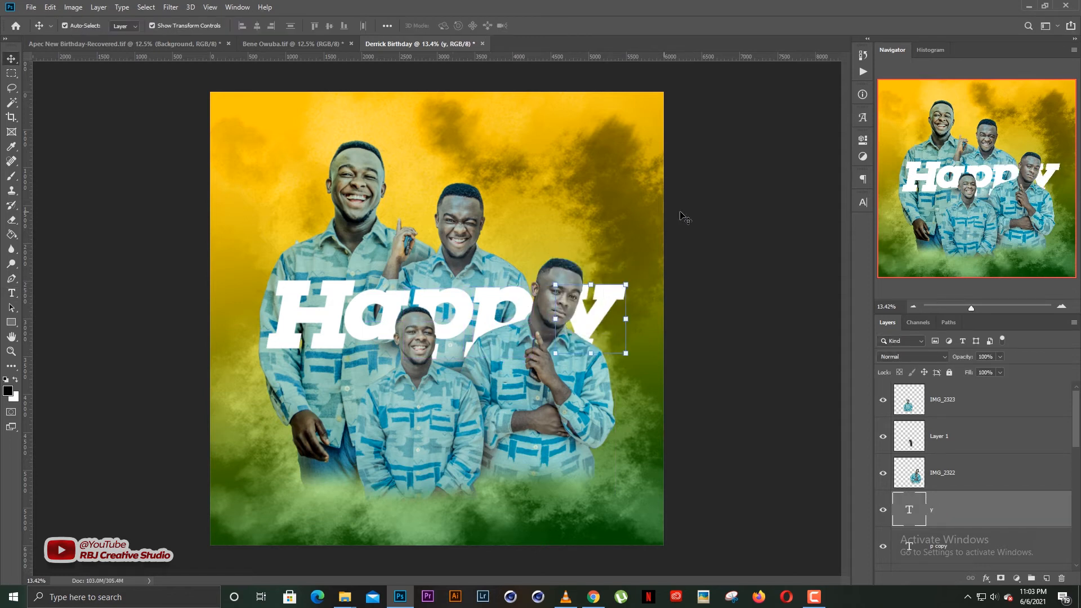
{"action": "left_click", "coordinate": [337, 312]}
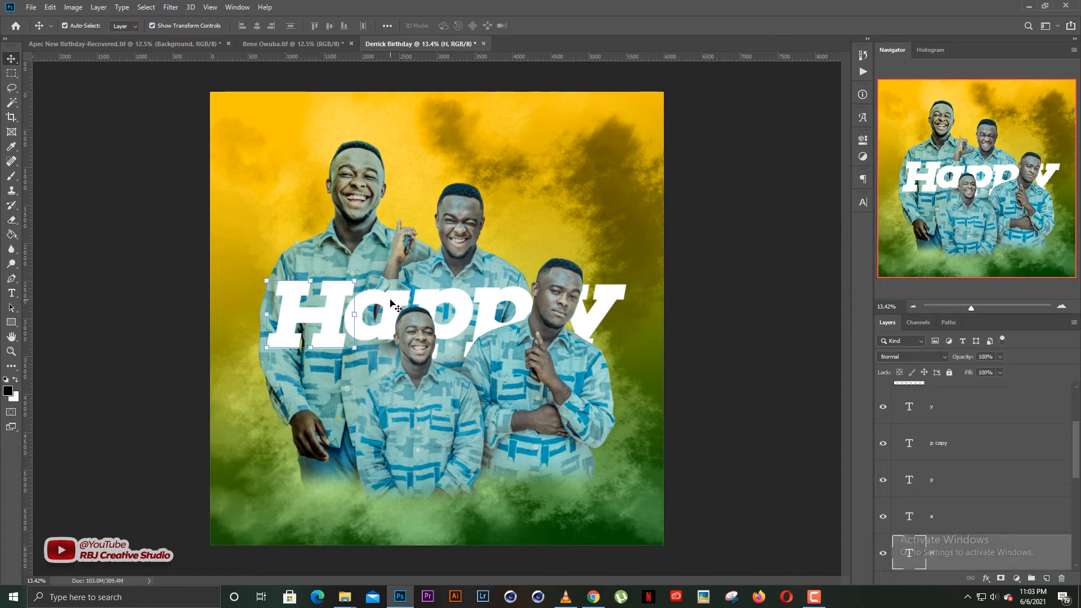
{"action": "left_click", "coordinate": [393, 302]}
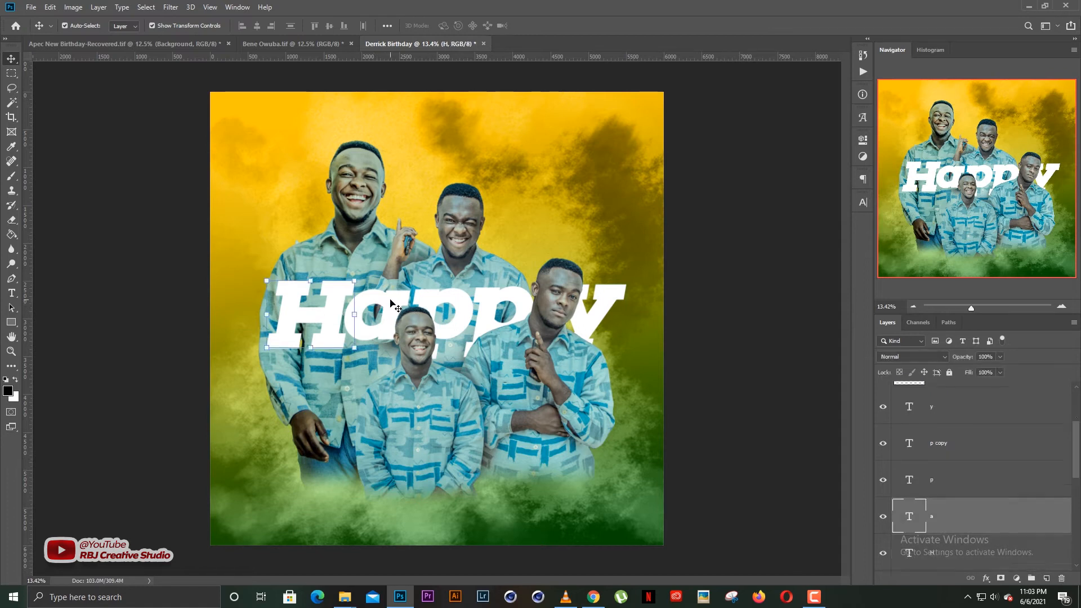
{"action": "left_click", "coordinate": [466, 290]}
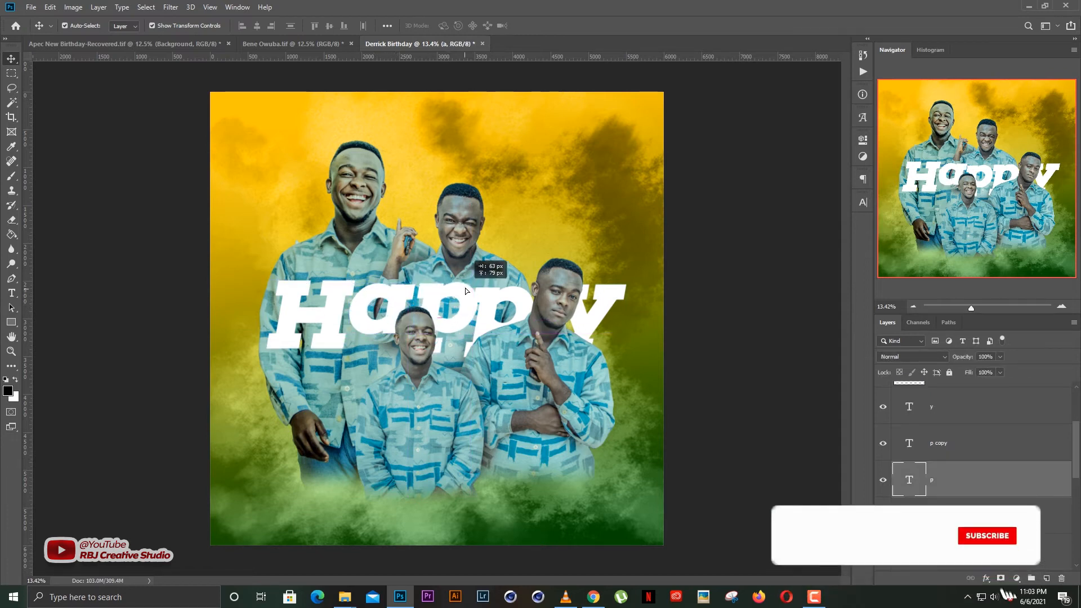
{"action": "left_click", "coordinate": [508, 294]}
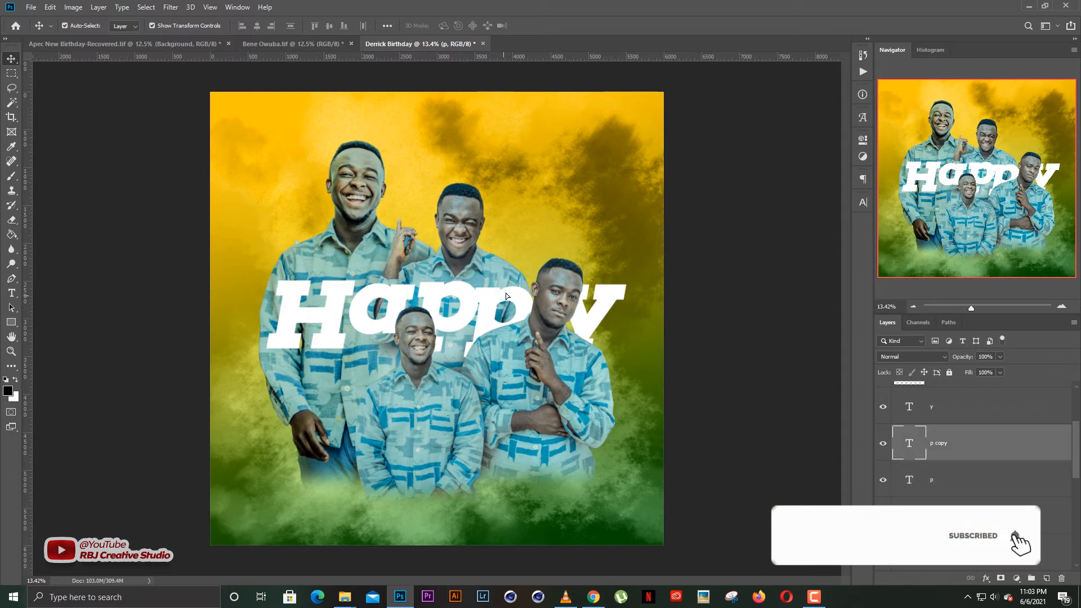
{"action": "left_click", "coordinate": [608, 298]}
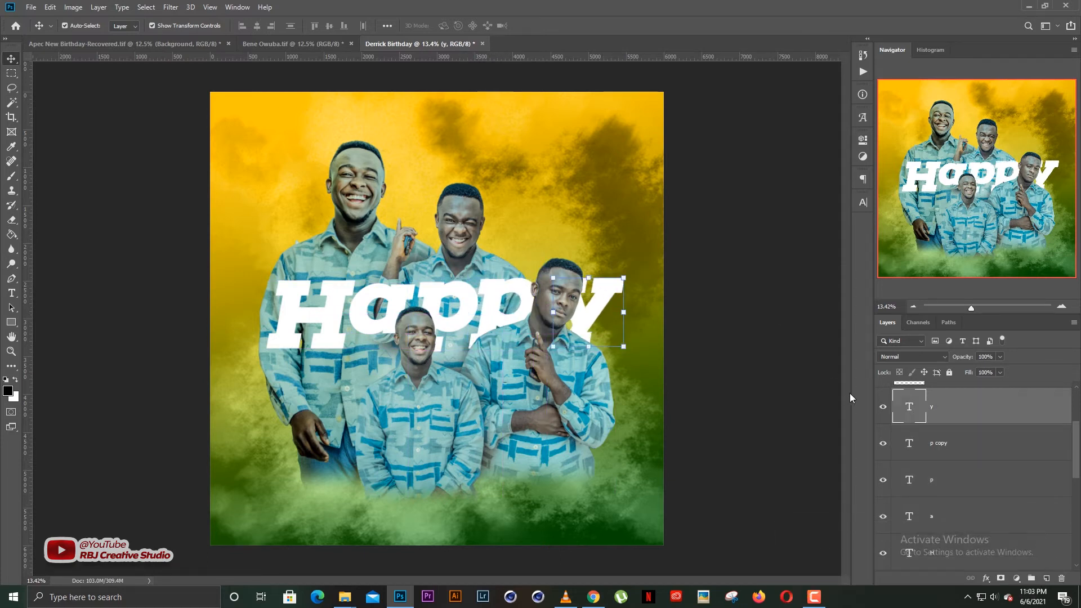
{"action": "key", "text": "ctrl+alt+a"}
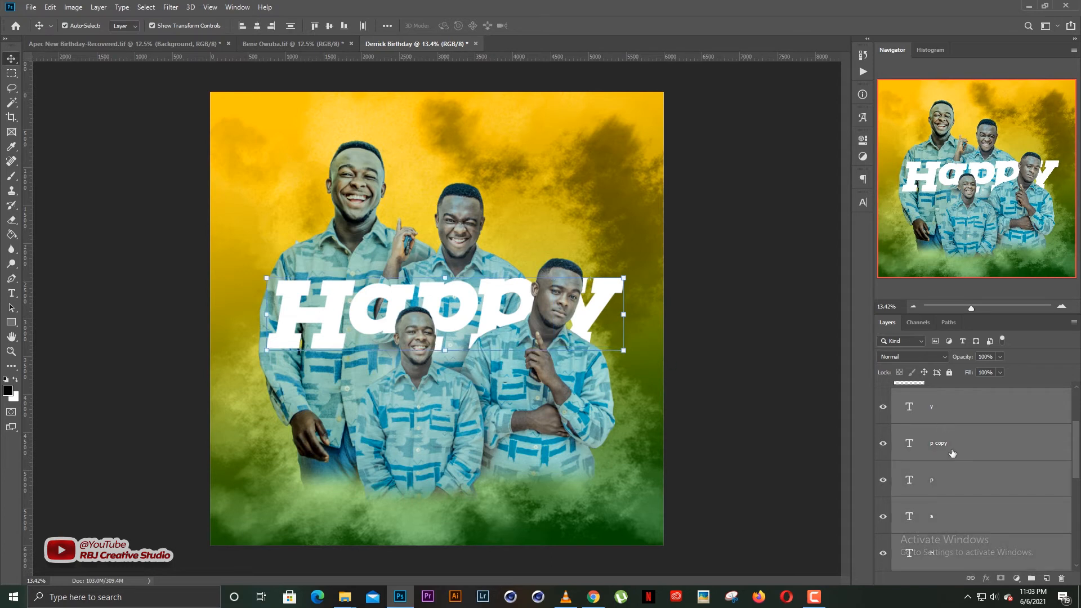
{"action": "left_click_drag", "start_coordinate": [603, 285], "coordinate": [599, 283]}
Enlarge the H letter alone to about 116%.
{"action": "left_click", "coordinate": [790, 196]}
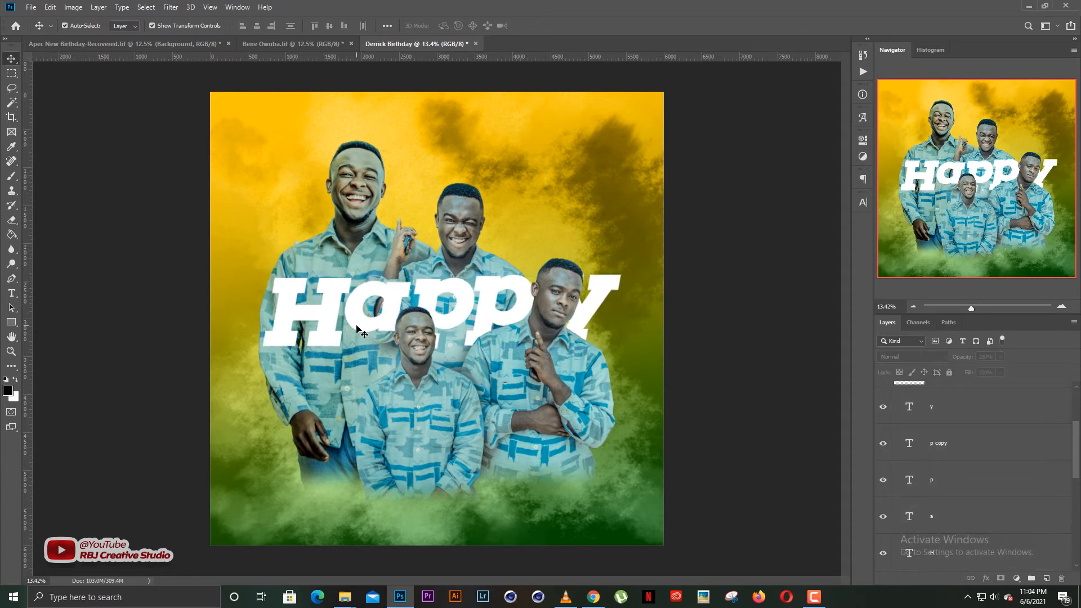
{"action": "left_click", "coordinate": [326, 327]}
{"action": "left_click", "coordinate": [261, 346]}
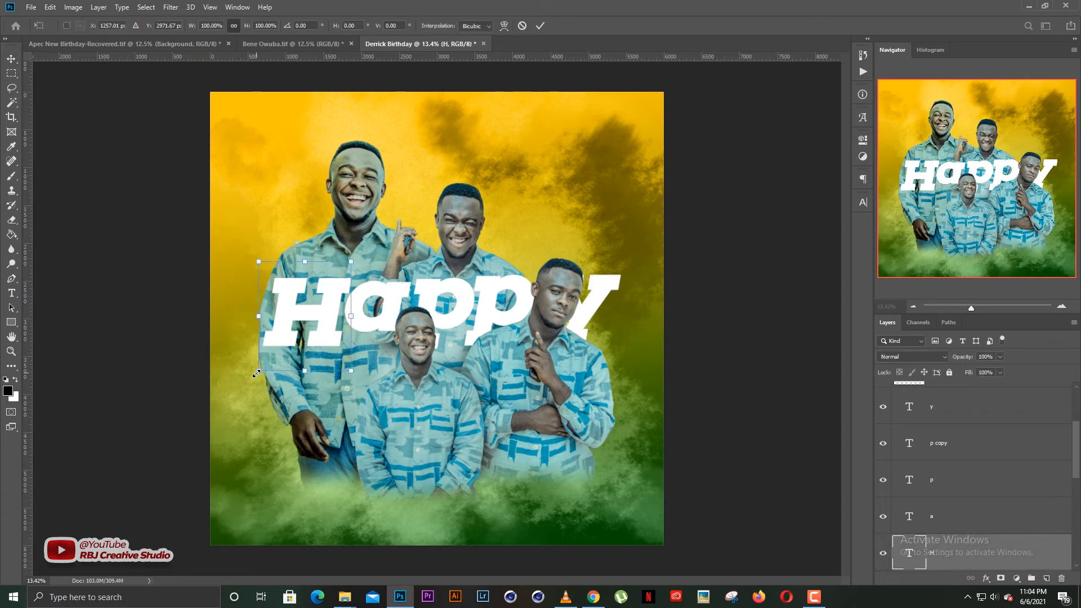
{"action": "left_click_drag", "start_coordinate": [258, 372], "coordinate": [250, 390]}
{"action": "key", "text": "Return"}
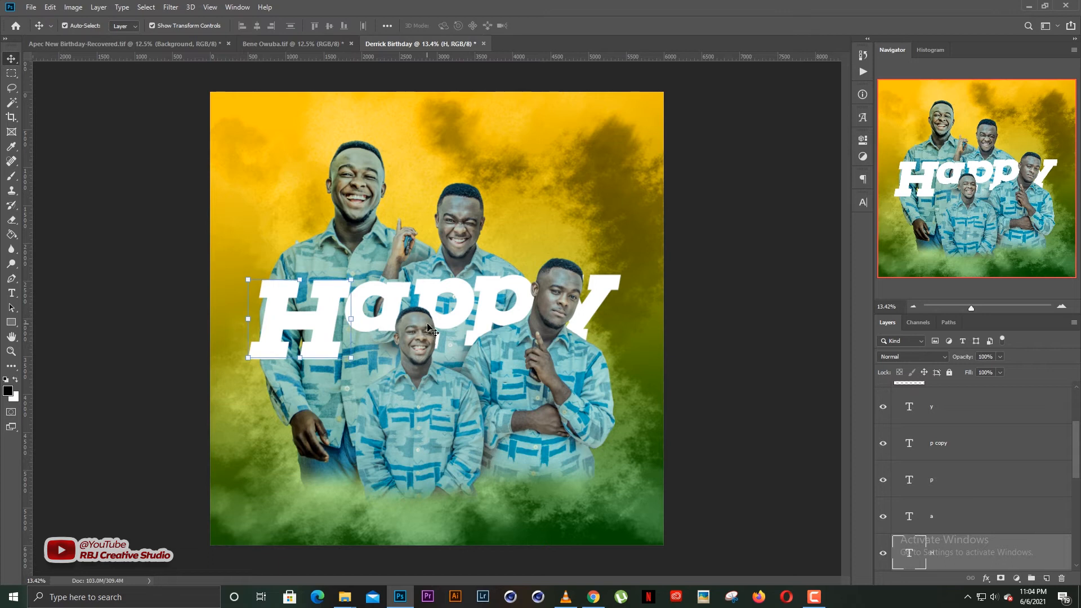
Select the H, a, p, p and y layers and place them behind the people photos.
{"action": "left_click", "coordinate": [408, 324]}
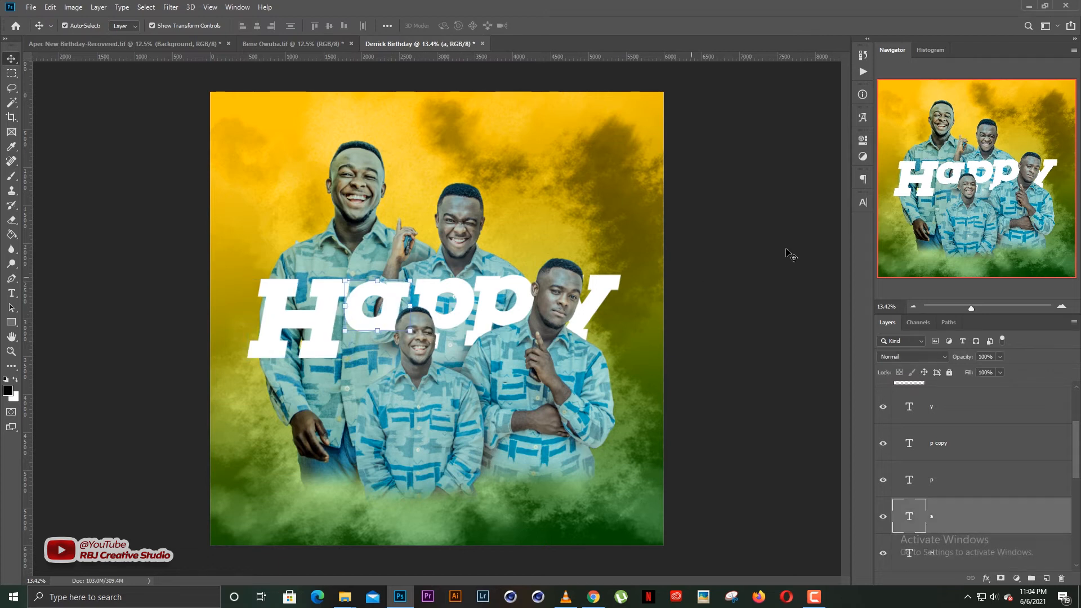
{"action": "left_click", "coordinate": [496, 297]}
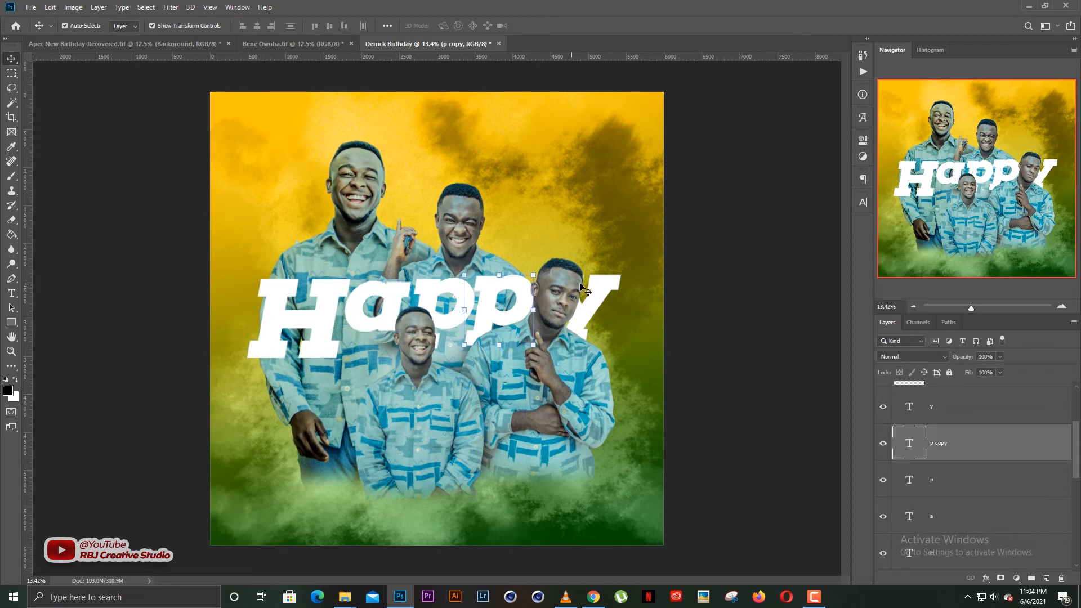
{"action": "left_click", "coordinate": [689, 254]}
{"action": "left_click", "coordinate": [322, 327]}
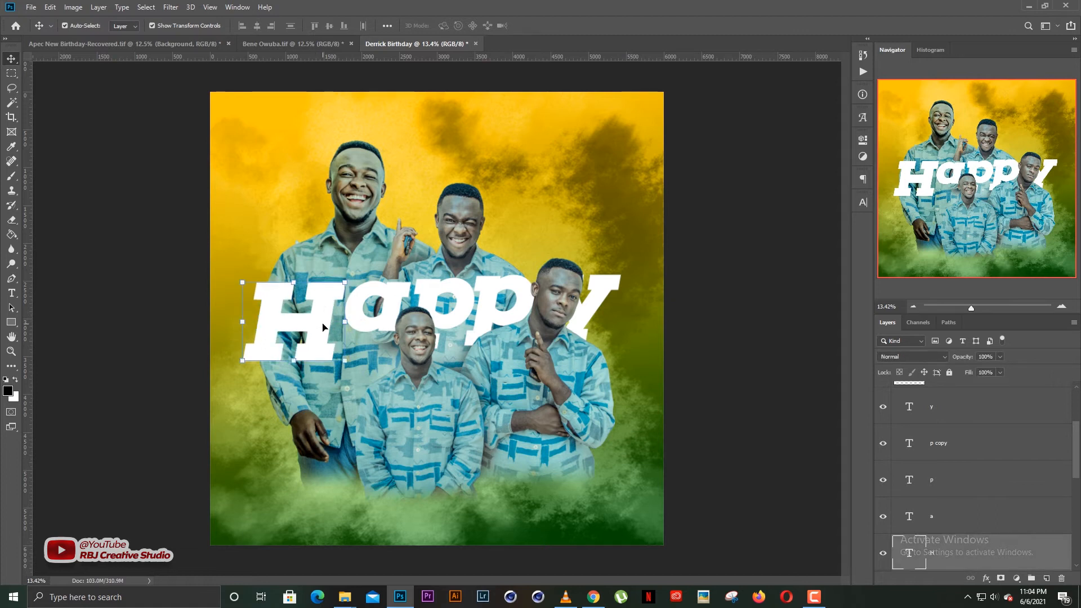
{"action": "left_click", "coordinate": [683, 270]}
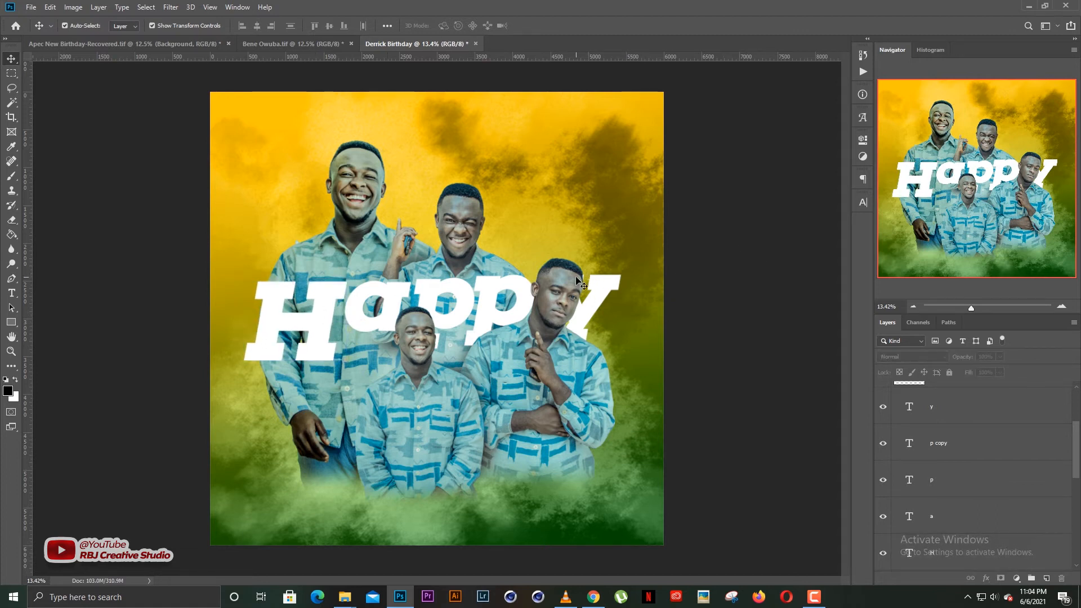
{"action": "left_click", "coordinate": [464, 226]}
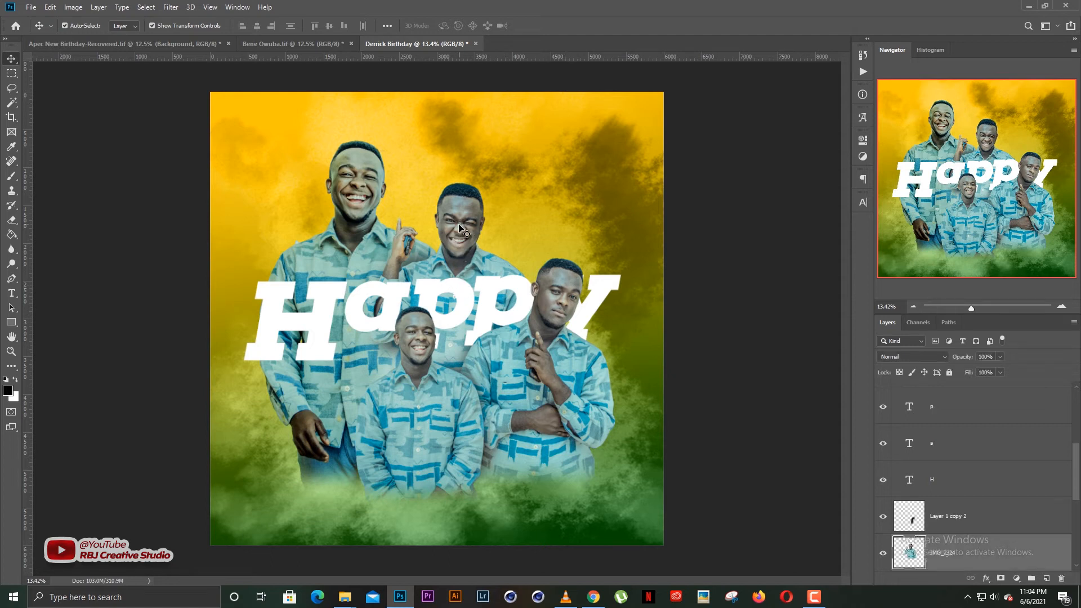
{"action": "left_click", "coordinate": [737, 216]}
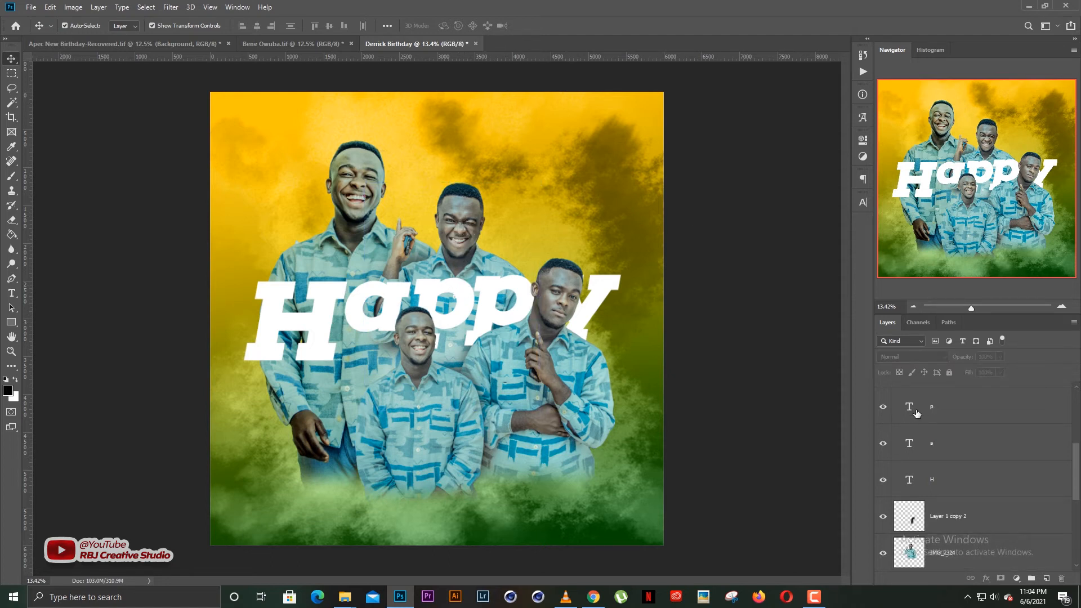
{"action": "left_click", "coordinate": [960, 480]}
{"action": "scroll", "coordinate": [964, 454], "scroll_direction": "up", "scroll_amount": 1}
{"action": "left_click", "coordinate": [954, 418], "text": "shift"}
{"action": "scroll", "coordinate": [970, 449], "scroll_direction": "up", "scroll_amount": 1}
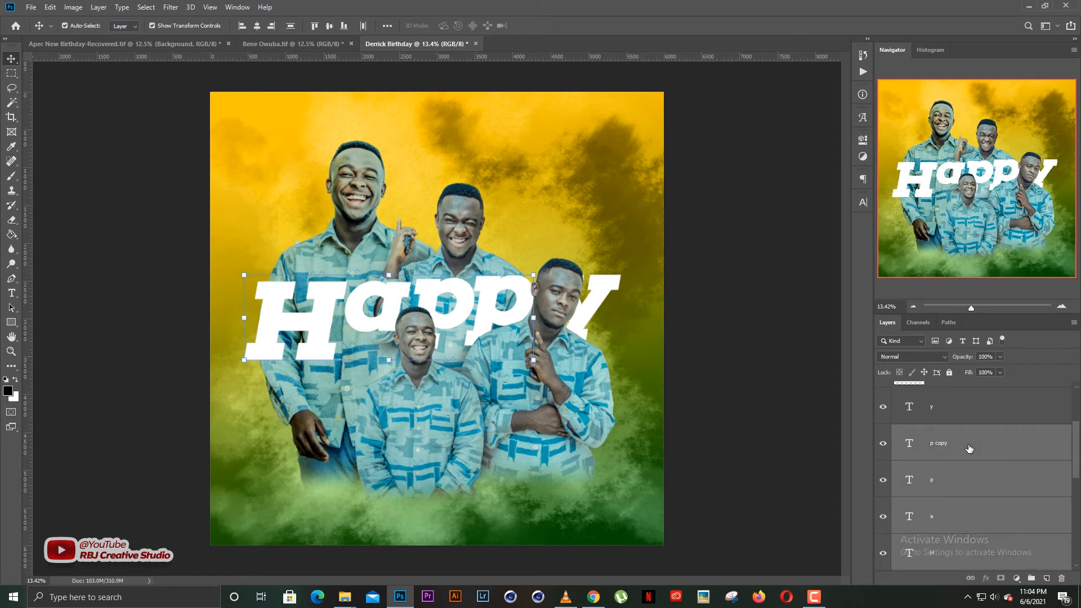
{"action": "left_click", "coordinate": [958, 409], "text": "shift"}
{"action": "scroll", "coordinate": [953, 450], "scroll_direction": "down", "scroll_amount": 4}
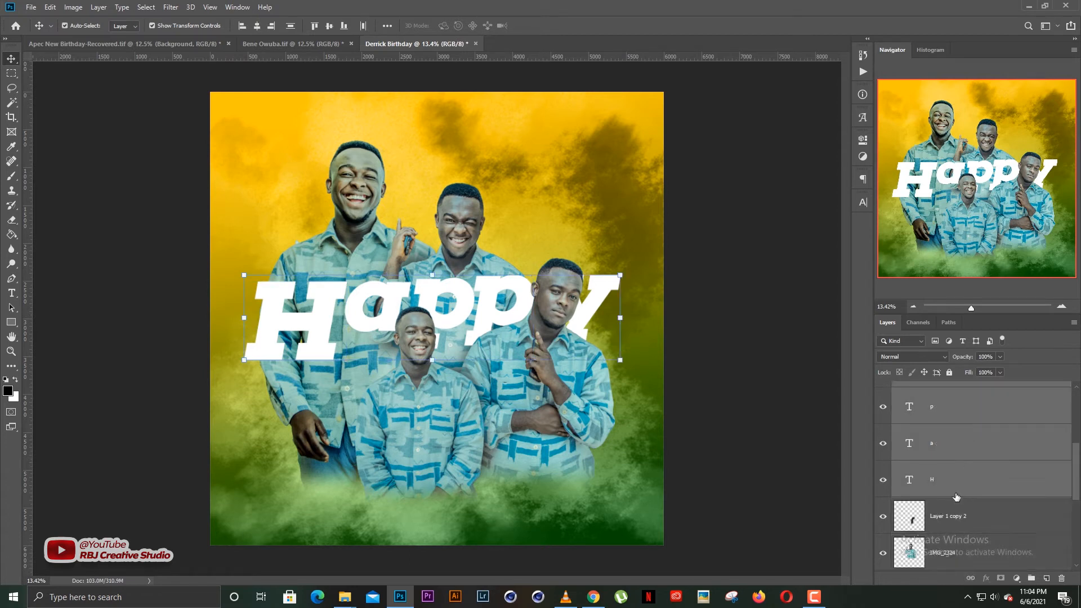
{"action": "left_click_drag", "start_coordinate": [943, 415], "coordinate": [956, 510]}
Raise the H and a letters higher on the left.
{"action": "left_click", "coordinate": [693, 324]}
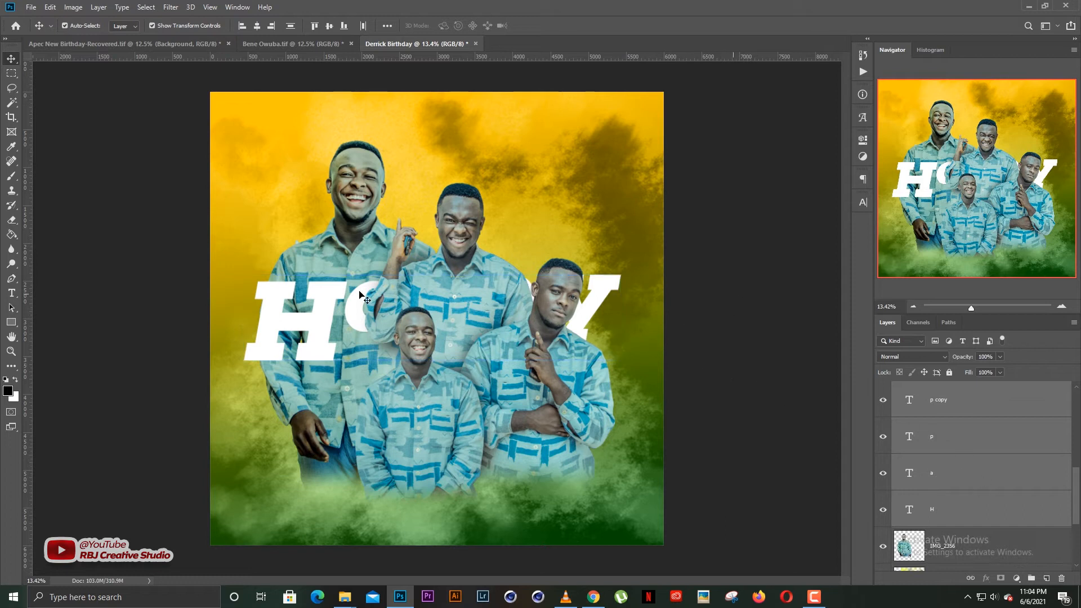
{"action": "left_click", "coordinate": [332, 324]}
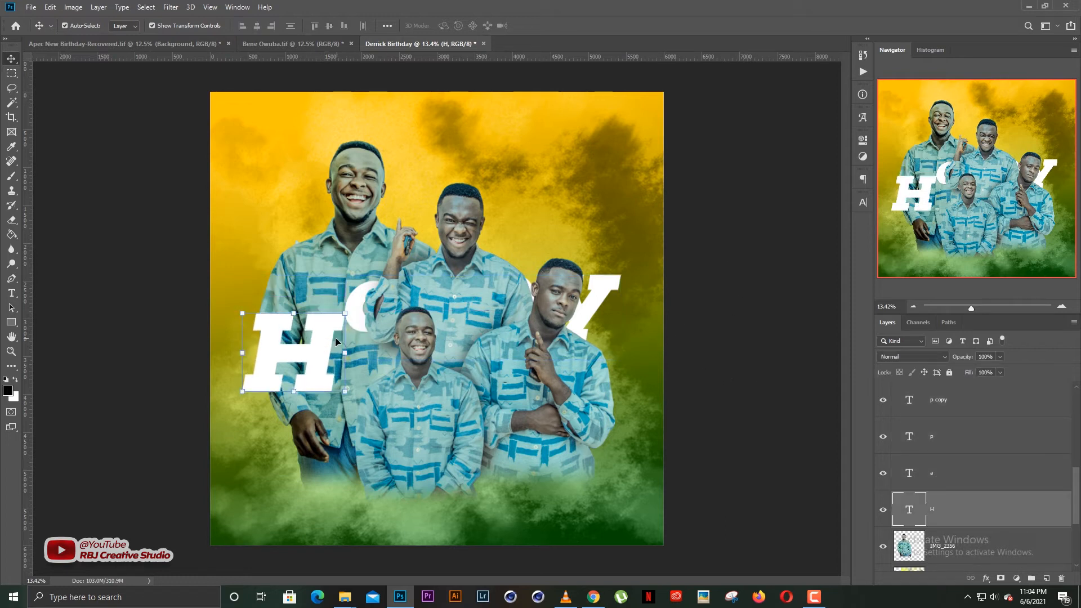
{"action": "left_click_drag", "start_coordinate": [321, 337], "coordinate": [319, 326]}
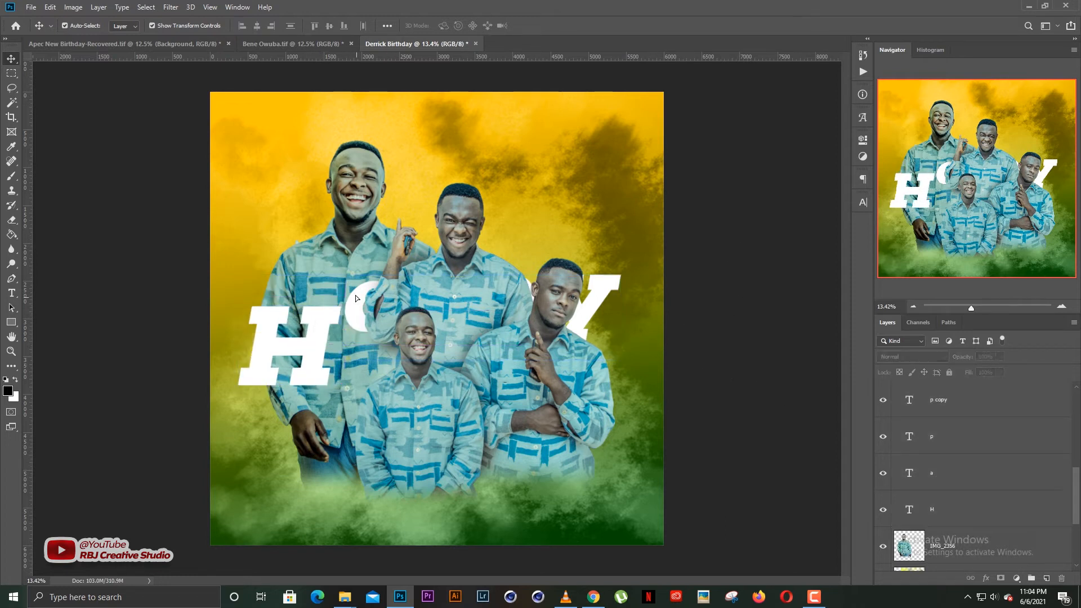
{"action": "left_click_drag", "start_coordinate": [355, 295], "coordinate": [349, 281]}
{"action": "left_click_drag", "start_coordinate": [316, 337], "coordinate": [313, 290]}
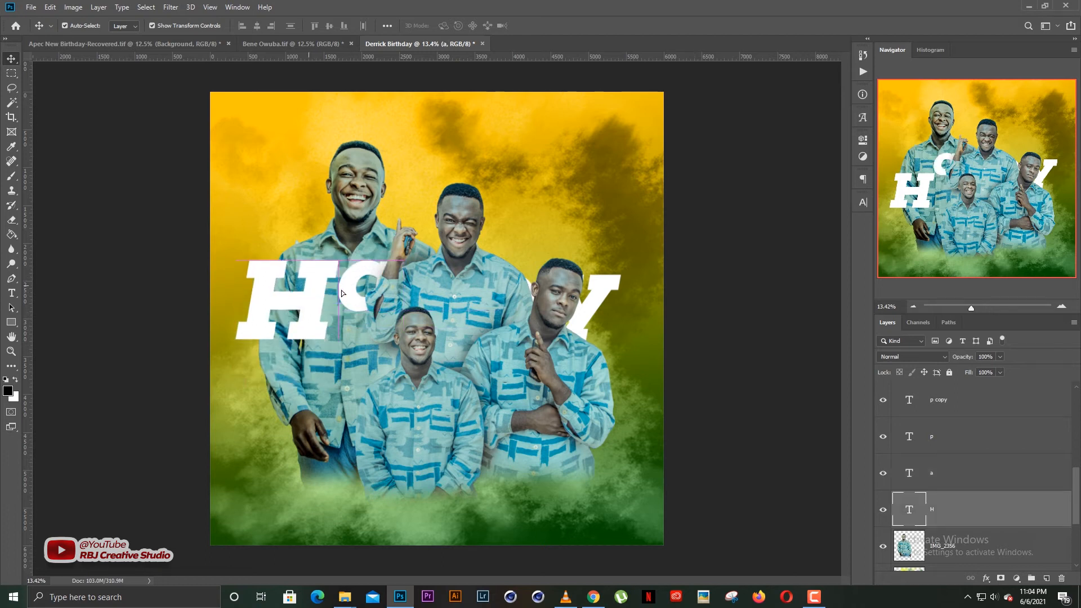
Stagger the two p's and the y higher and up-left to the right.
{"action": "left_click", "coordinate": [950, 473]}
{"action": "left_click", "coordinate": [950, 437]}
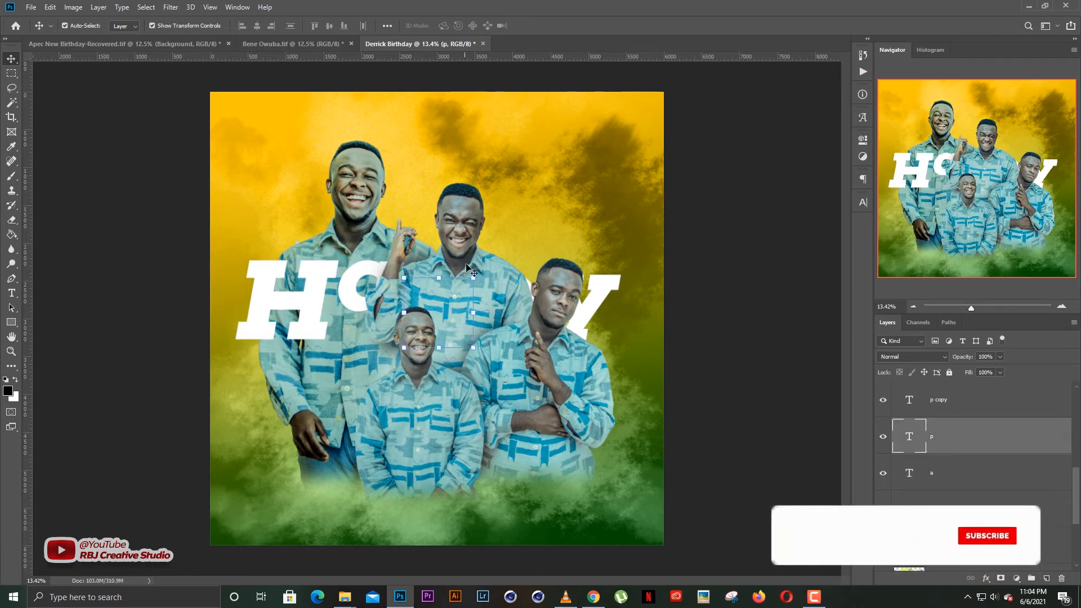
{"action": "key", "text": "ctrl+t"}
{"action": "left_click_drag", "start_coordinate": [432, 261], "coordinate": [426, 247]}
{"action": "key", "text": "Return"}
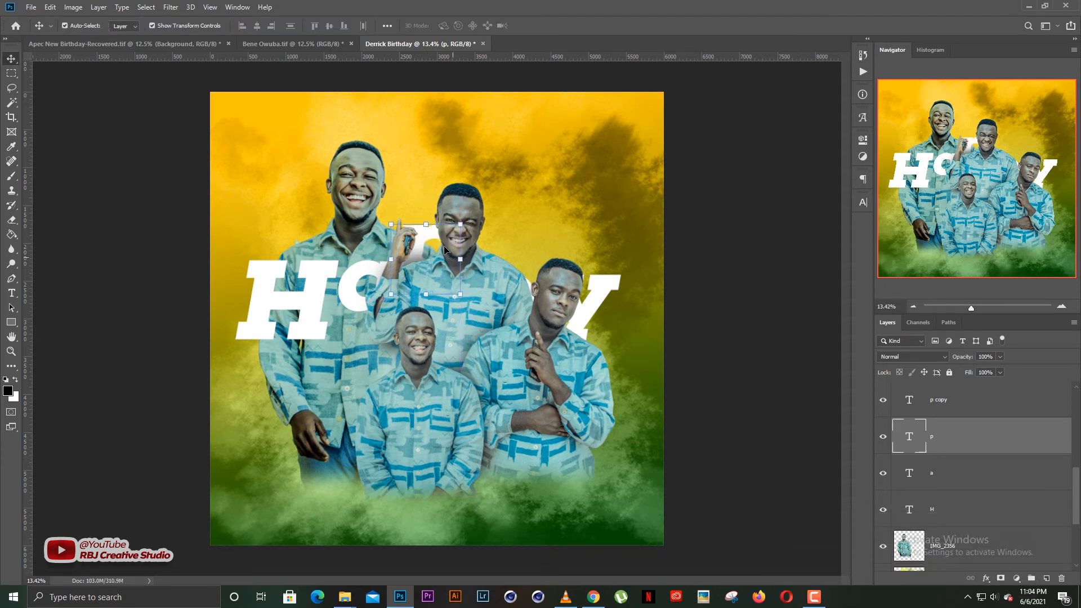
{"action": "left_click_drag", "start_coordinate": [425, 213], "coordinate": [418, 199]}
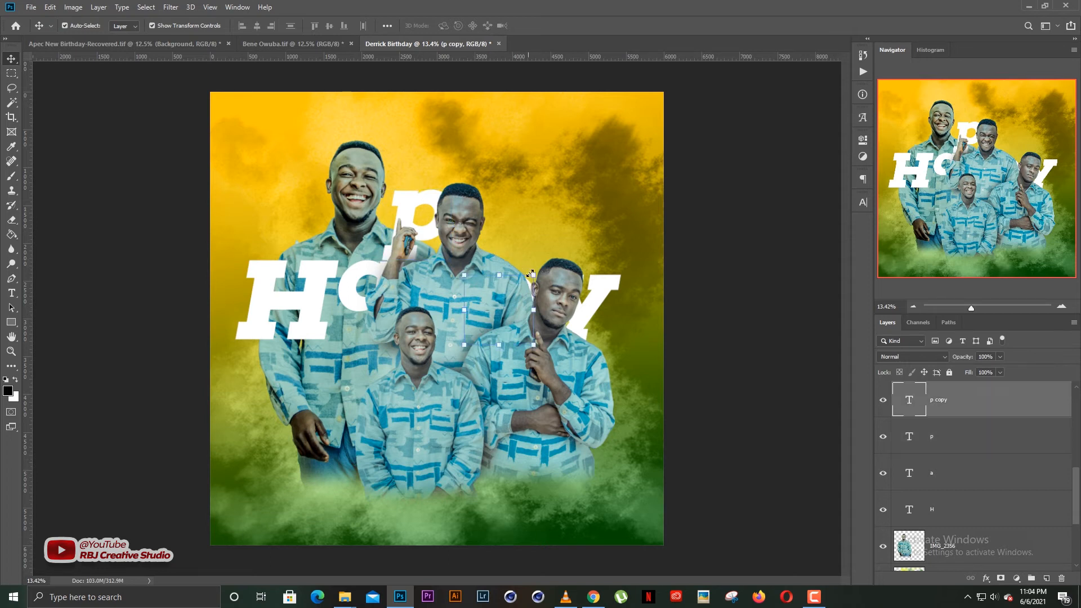
{"action": "left_click", "coordinate": [531, 274]}
{"action": "left_click_drag", "start_coordinate": [499, 282], "coordinate": [494, 227]}
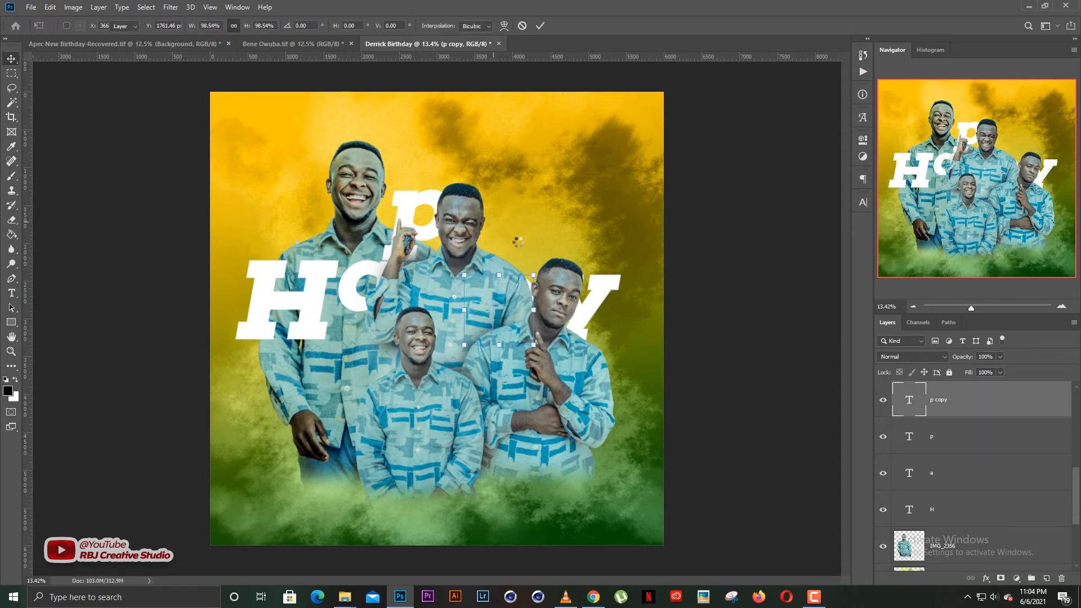
{"action": "key", "text": "Return"}
{"action": "left_click_drag", "start_coordinate": [607, 280], "coordinate": [585, 229]}
{"action": "left_click", "coordinate": [527, 218]}
{"action": "left_click_drag", "start_coordinate": [510, 217], "coordinate": [512, 203]}
{"action": "left_click_drag", "start_coordinate": [576, 220], "coordinate": [579, 197]}
Fine-tune the a, H and first p positions on the left man's chest.
{"action": "left_click", "coordinate": [374, 283]}
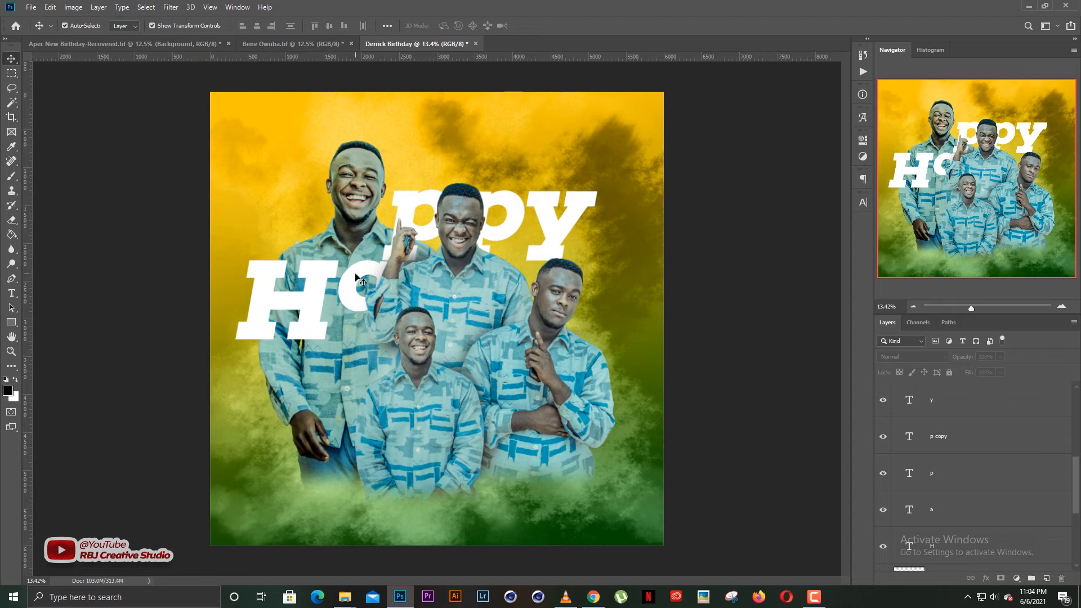
{"action": "left_click_drag", "start_coordinate": [357, 279], "coordinate": [337, 248]}
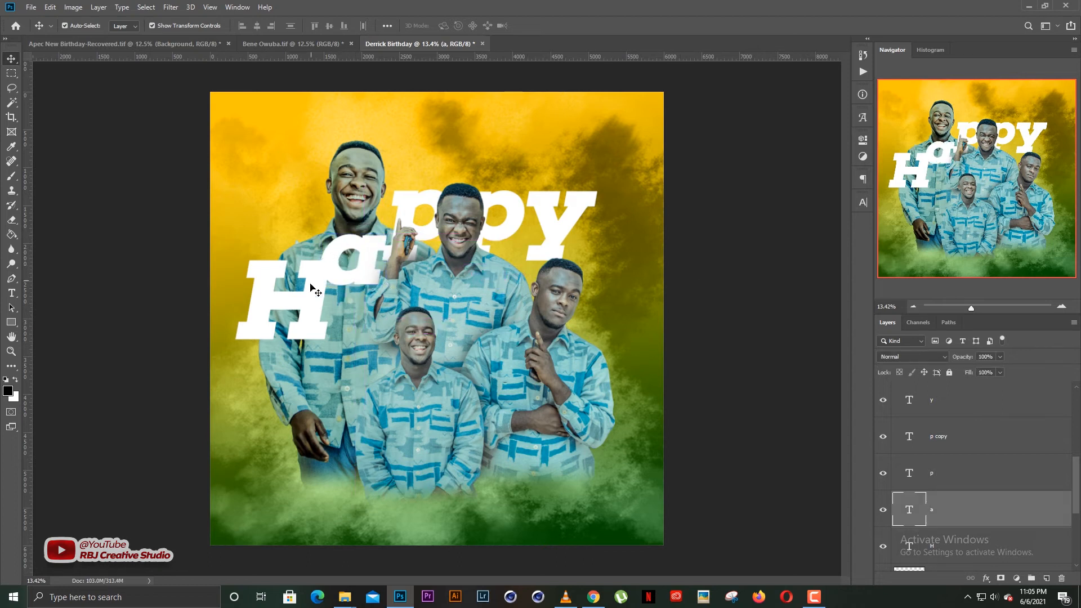
{"action": "left_click_drag", "start_coordinate": [316, 310], "coordinate": [302, 252]}
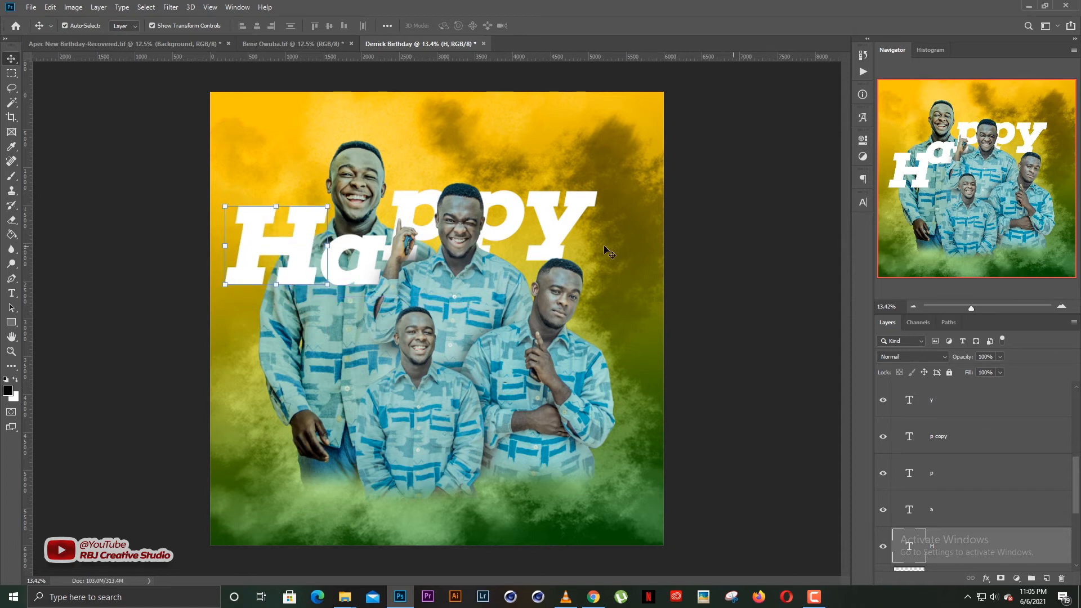
{"action": "left_click", "coordinate": [606, 250]}
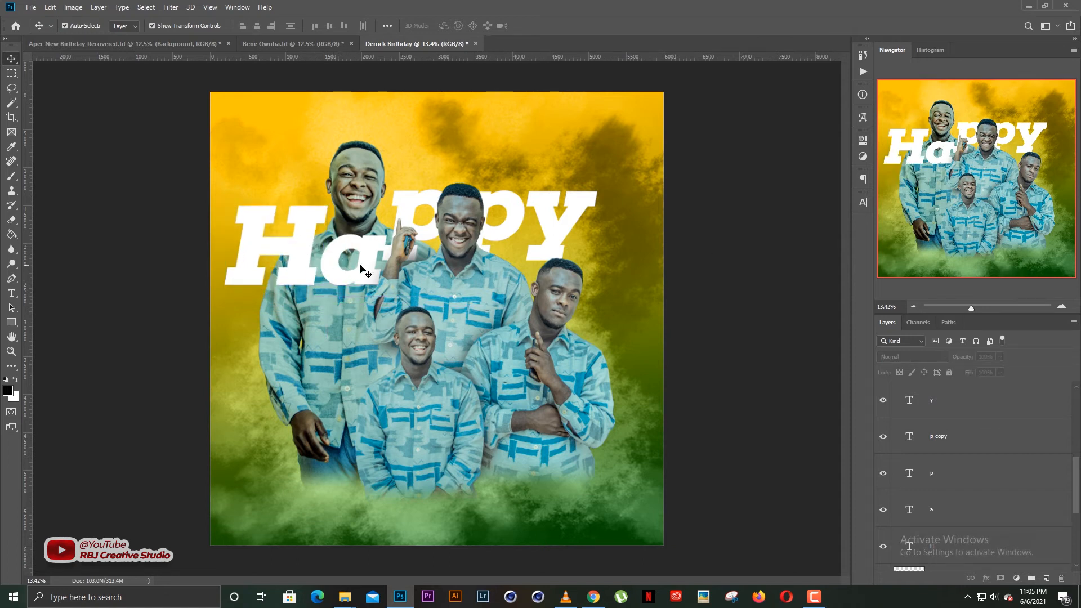
{"action": "left_click_drag", "start_coordinate": [415, 206], "coordinate": [413, 202]}
{"action": "left_click", "coordinate": [301, 233]}
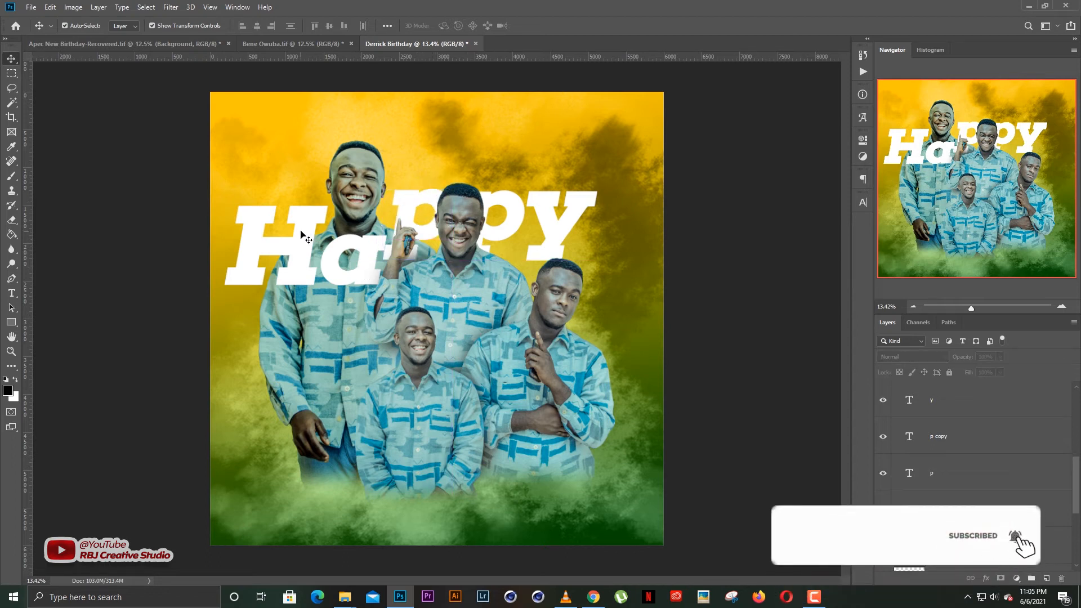
{"action": "left_click", "coordinate": [365, 186]}
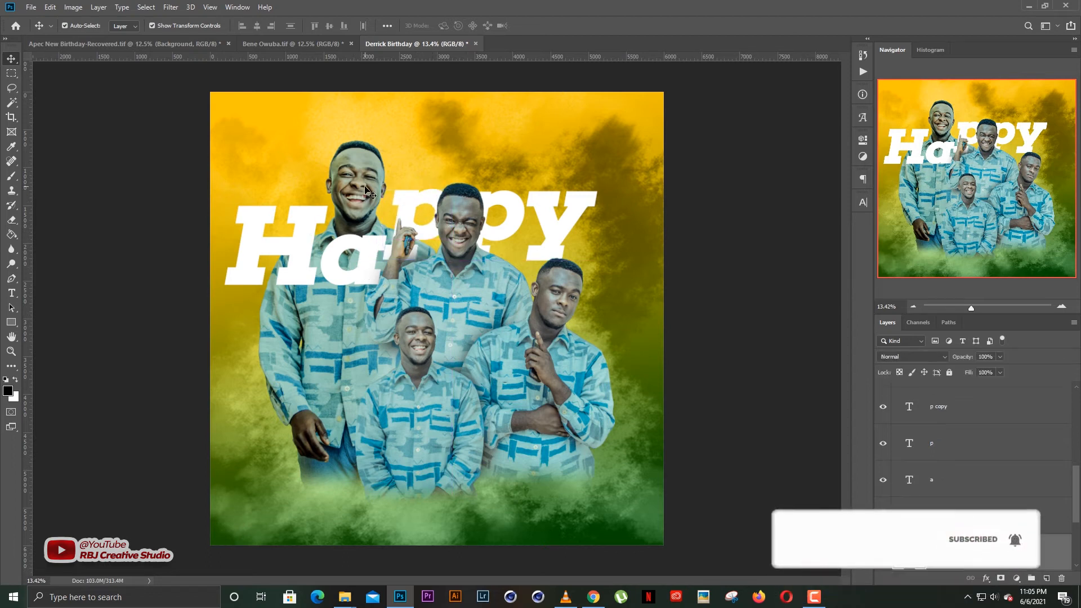
{"action": "left_click", "coordinate": [304, 275]}
Copy the H below Happy, bring it to the front, and retype it as 'B'.
{"action": "left_click_drag", "start_coordinate": [300, 276], "coordinate": [355, 349]}
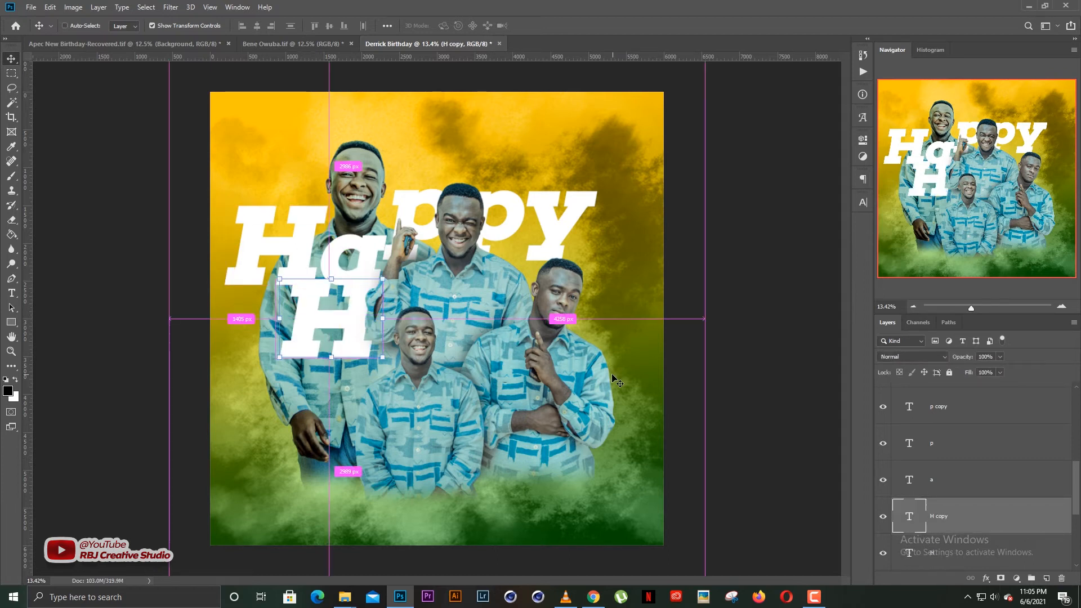
{"action": "key", "text": "ctrl+shift+bracketright"}
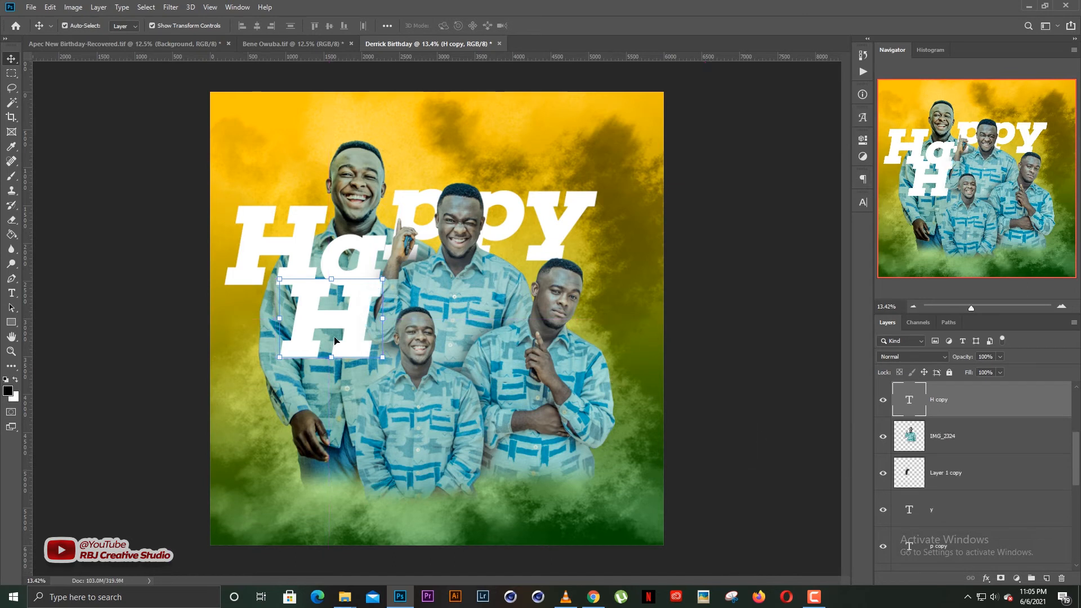
{"action": "left_click_drag", "start_coordinate": [350, 327], "coordinate": [320, 352]}
{"action": "double_click", "coordinate": [320, 350]}
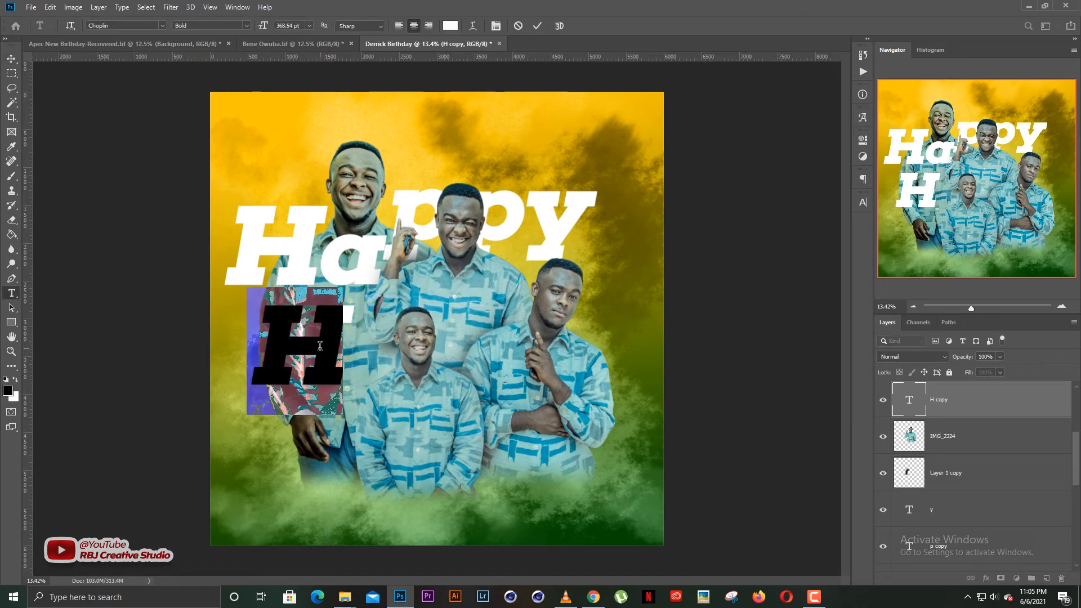
{"action": "type", "text": "B"}
{"action": "key", "text": "ctrl+Return"}
{"action": "key", "text": "v"}
{"action": "left_click_drag", "start_coordinate": [301, 346], "coordinate": [348, 339]}
Add the letters 'i' and 'r' after the B as copied layers.
{"action": "double_click", "coordinate": [347, 336]}
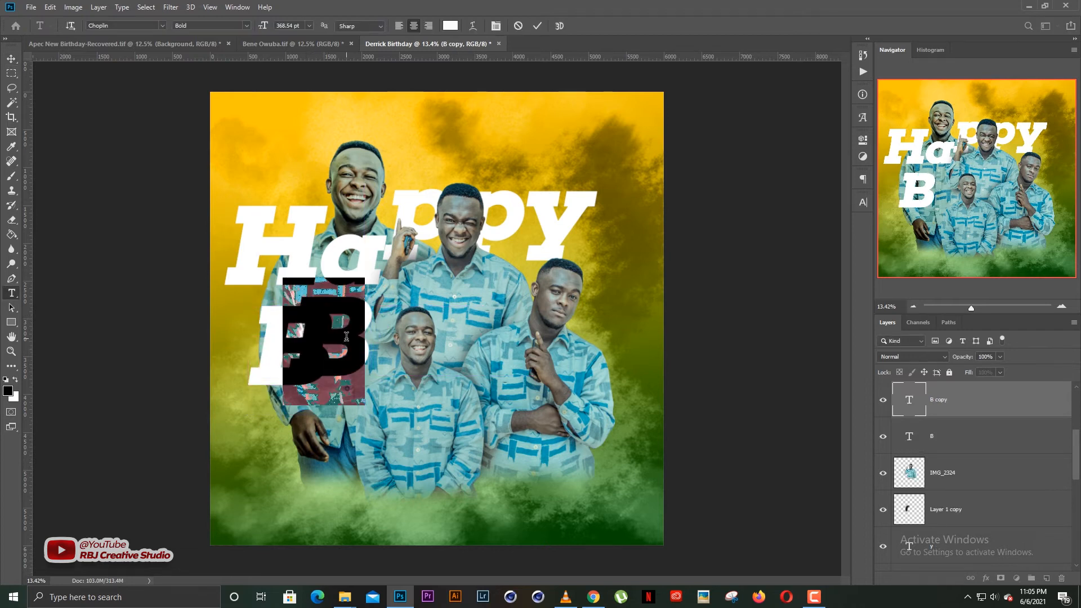
{"action": "type", "text": "i"}
{"action": "key", "text": "ctrl+Return"}
{"action": "key", "text": "v"}
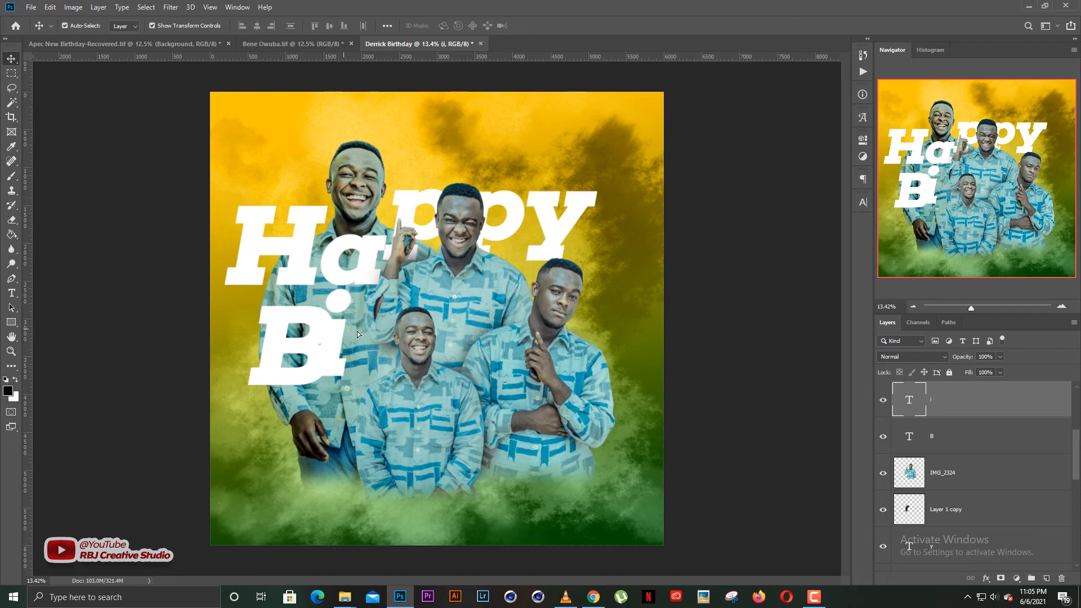
{"action": "left_click_drag", "start_coordinate": [357, 331], "coordinate": [400, 334]}
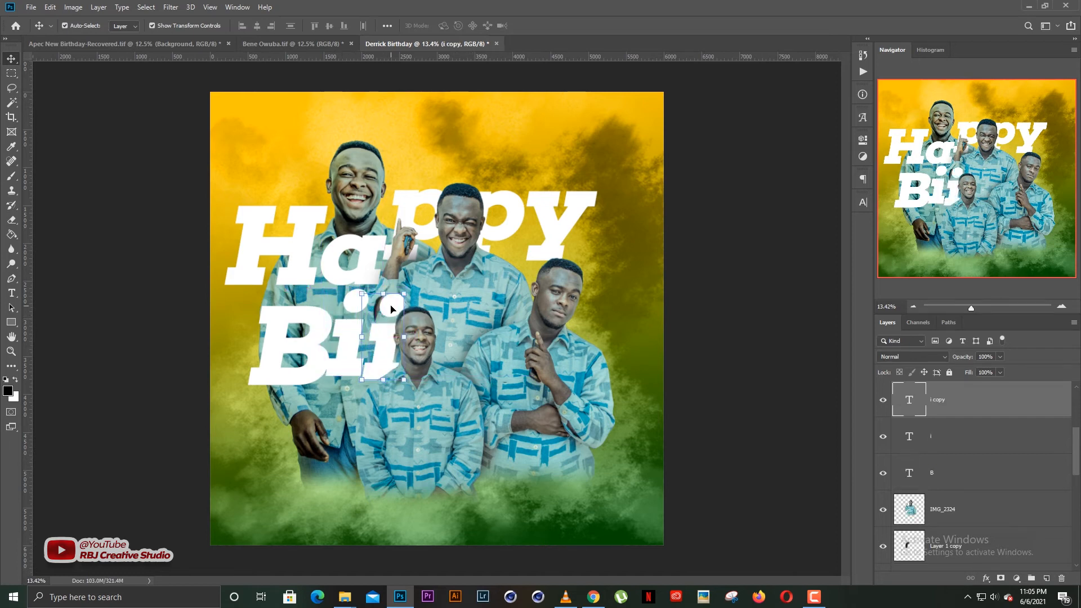
{"action": "double_click", "coordinate": [391, 309]}
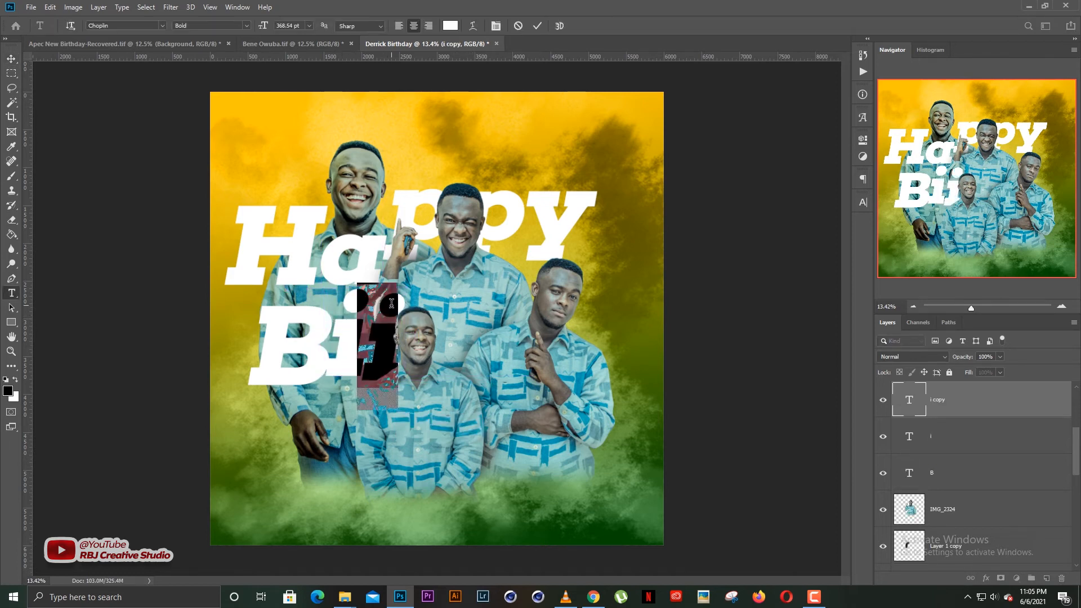
{"action": "type", "text": "r"}
{"action": "key", "text": "ctrl+Return"}
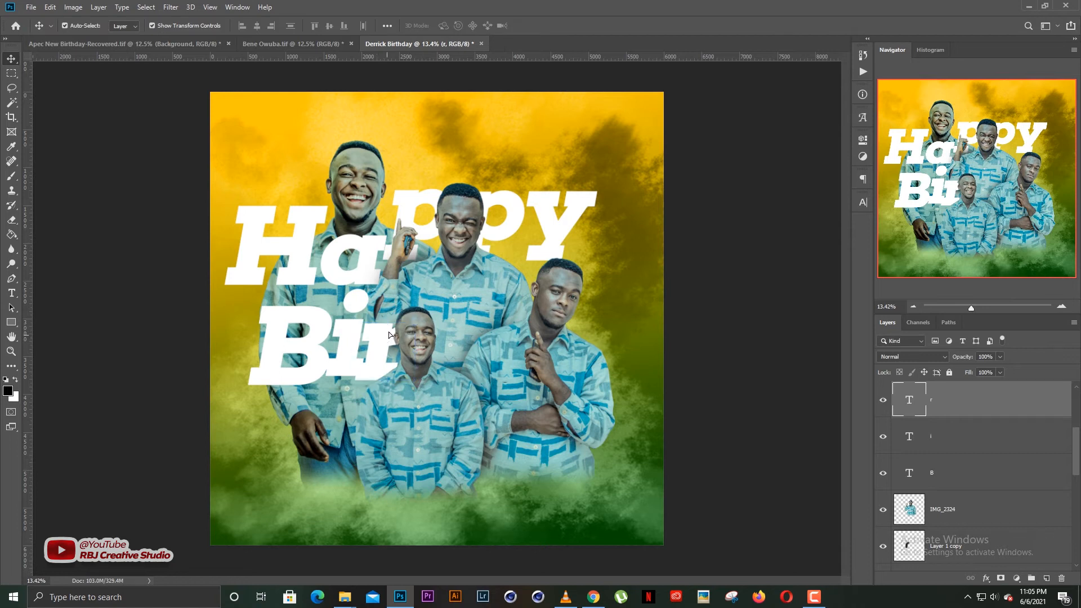
Add the letters 't' and 'h' to finish 'Birth', placing the h after the t.
{"action": "left_click_drag", "start_coordinate": [389, 332], "coordinate": [445, 311]}
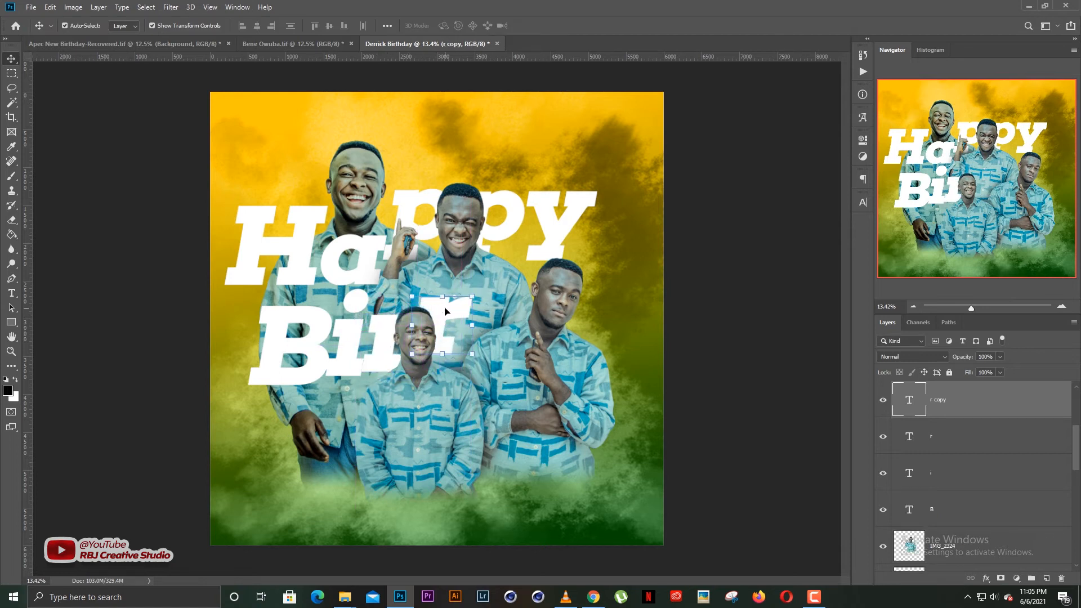
{"action": "double_click", "coordinate": [450, 301]}
{"action": "type", "text": "t"}
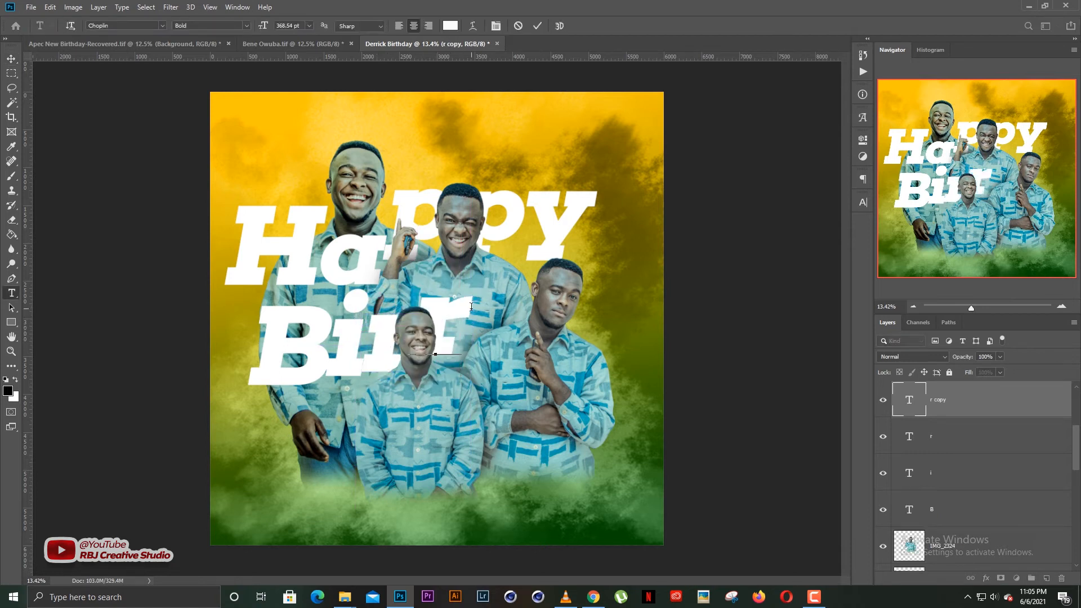
{"action": "key", "text": "ctrl+Return"}
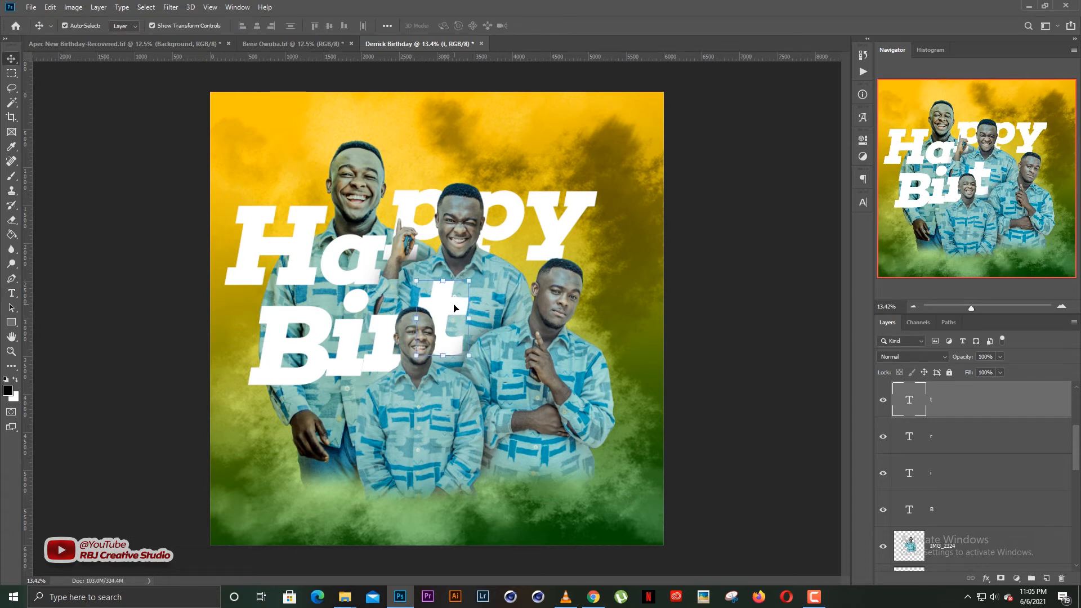
{"action": "left_click_drag", "start_coordinate": [456, 307], "coordinate": [483, 302]}
{"action": "double_click", "coordinate": [483, 301]}
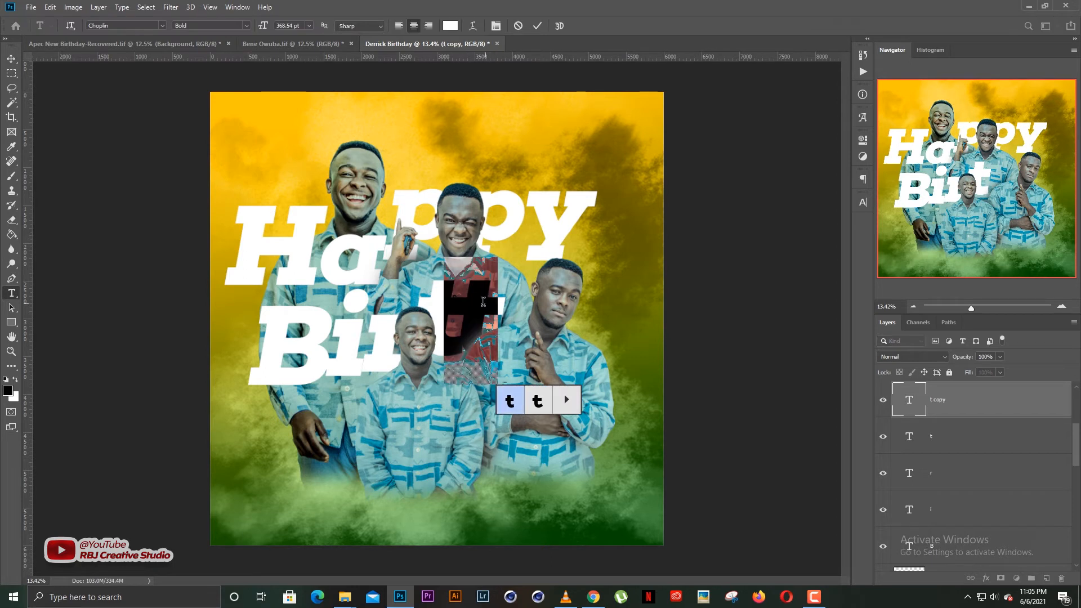
{"action": "type", "text": "h"}
{"action": "key", "text": "ctrl+Return"}
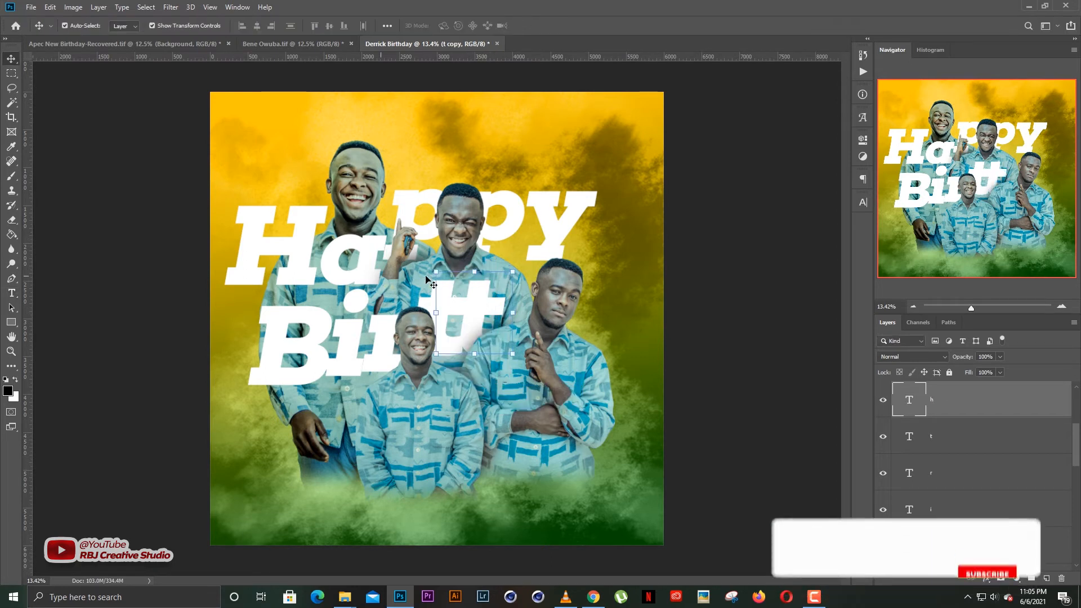
{"action": "left_click_drag", "start_coordinate": [481, 306], "coordinate": [517, 312]}
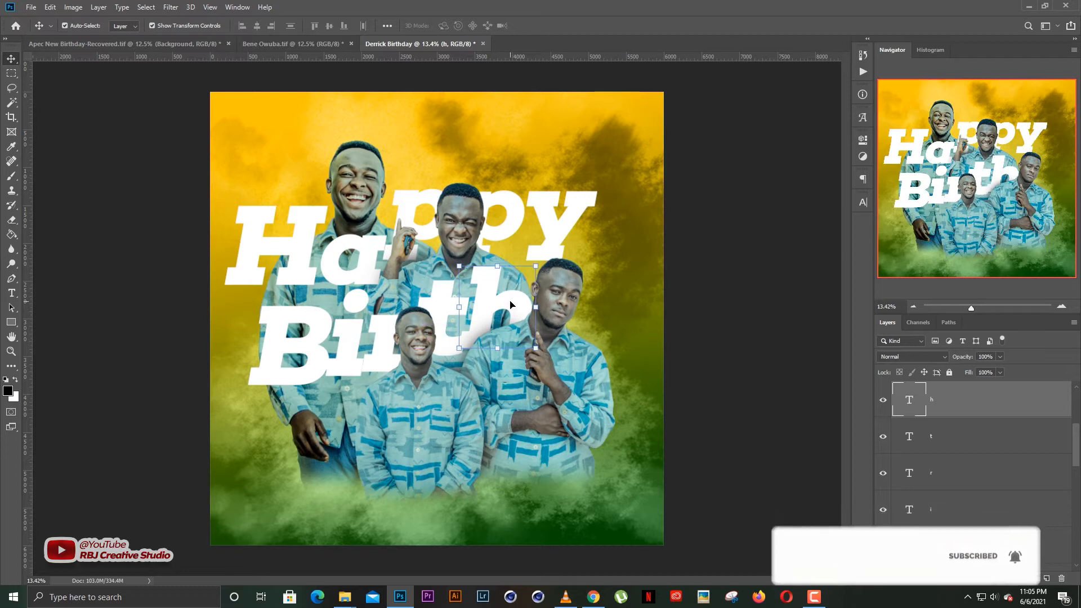
Nudge the B of Birth slightly left and down, then select the i.
{"action": "left_click", "coordinate": [738, 259]}
{"action": "left_click", "coordinate": [496, 306]}
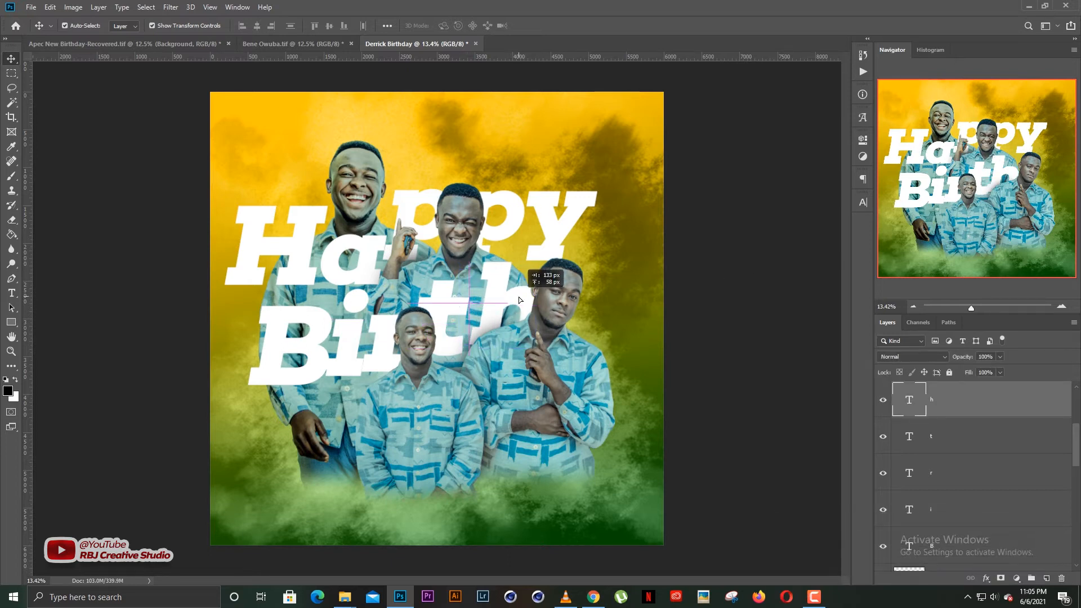
{"action": "left_click", "coordinate": [456, 309]}
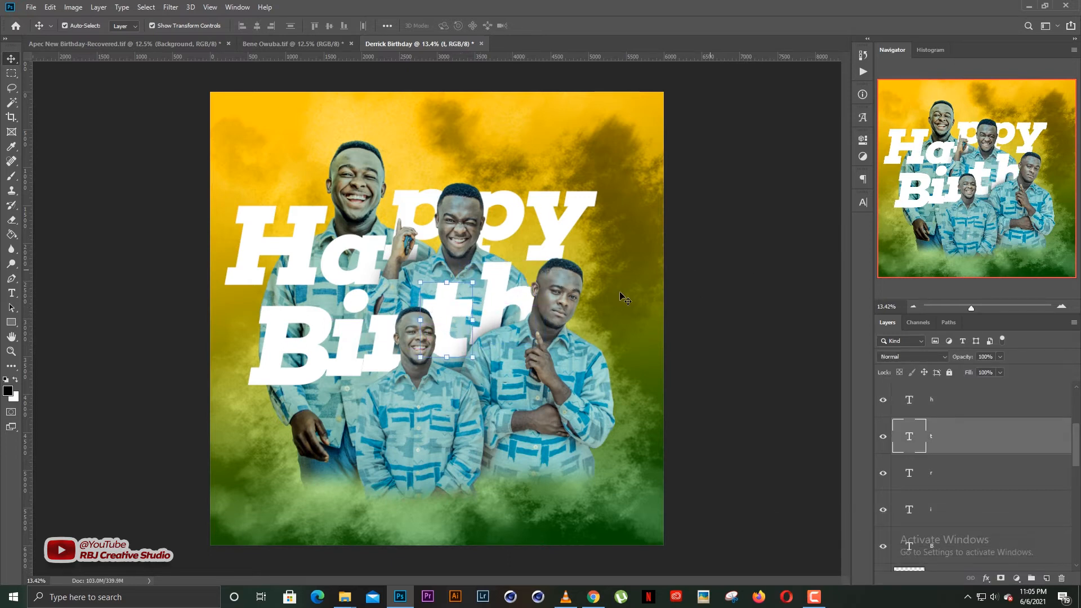
{"action": "left_click", "coordinate": [680, 298]}
{"action": "left_click", "coordinate": [312, 354]}
{"action": "left_click_drag", "start_coordinate": [312, 350], "coordinate": [350, 360]}
{"action": "left_click", "coordinate": [761, 289]}
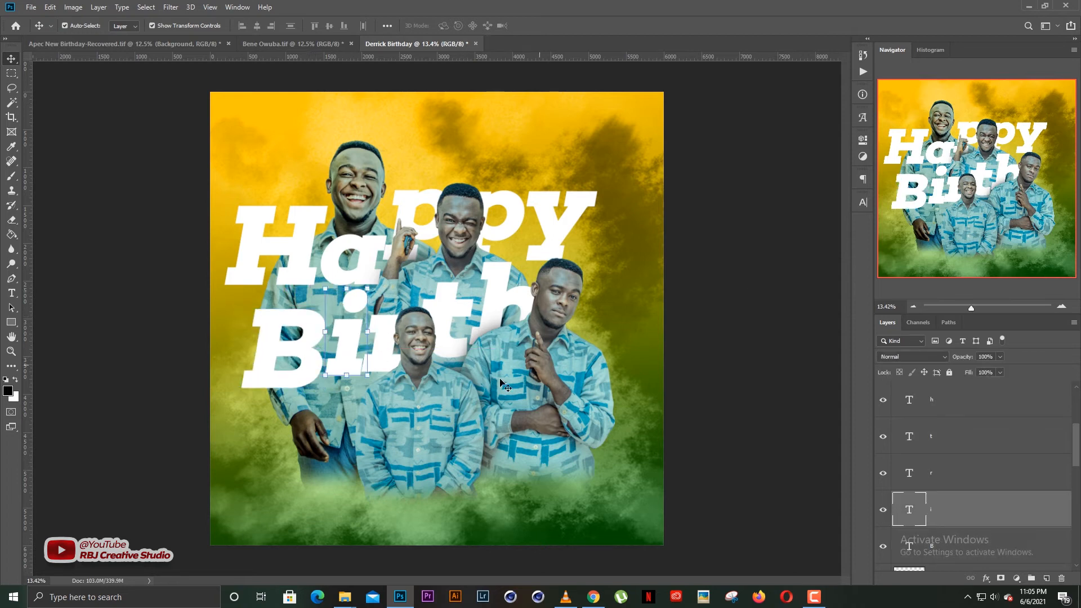
Cancel a transform on the right-hand man's photo, then Alt-drag a B copy below Birth.
{"action": "left_click", "coordinate": [534, 400]}
{"action": "key", "text": "ctrl+t"}
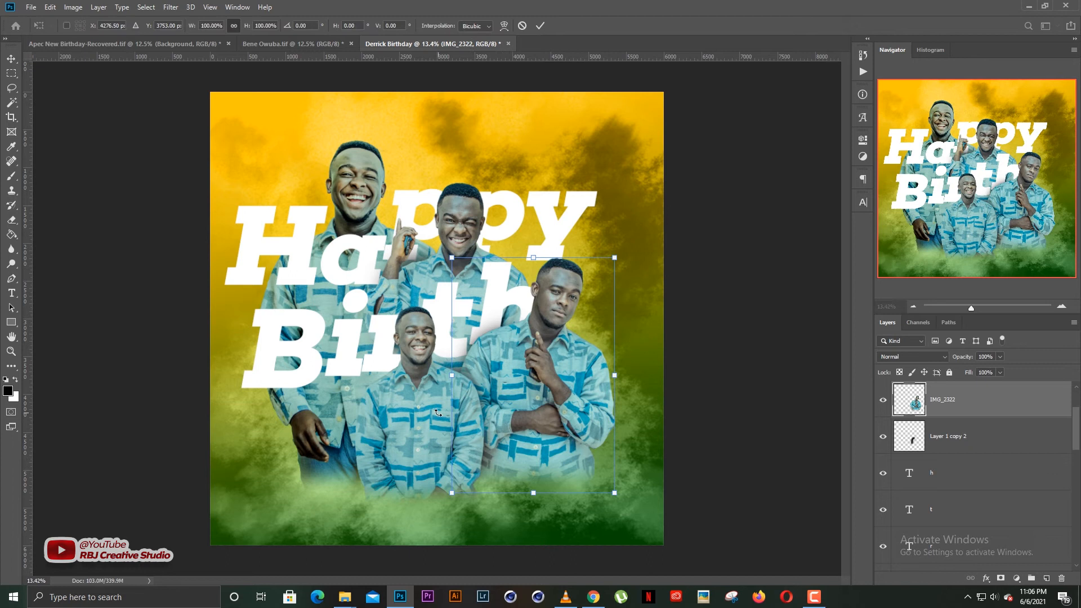
{"action": "key", "text": "Escape"}
{"action": "left_click", "coordinate": [660, 377]}
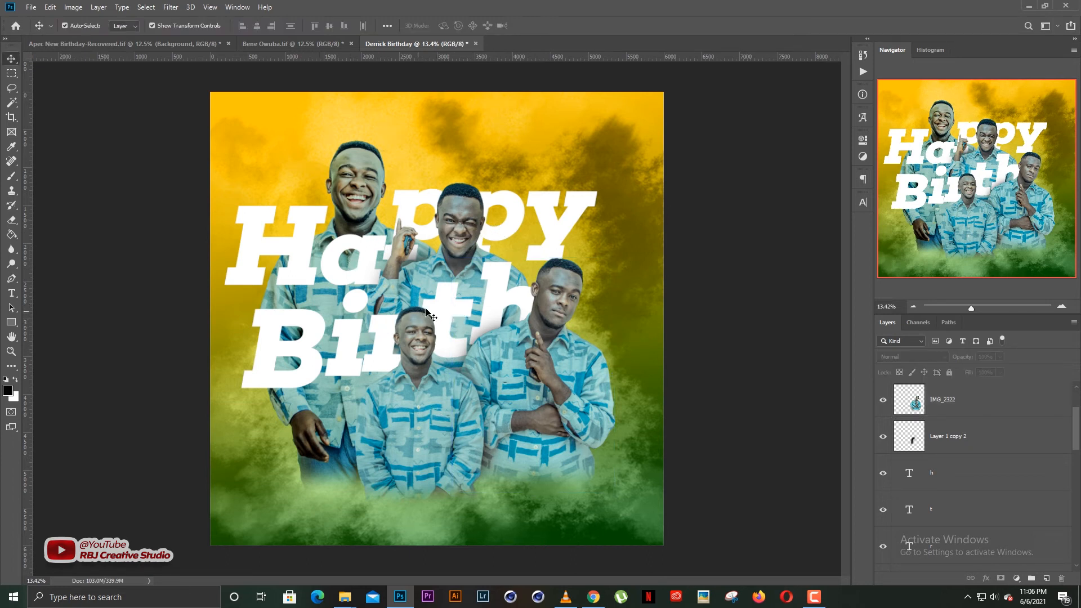
{"action": "left_click", "coordinate": [336, 358]}
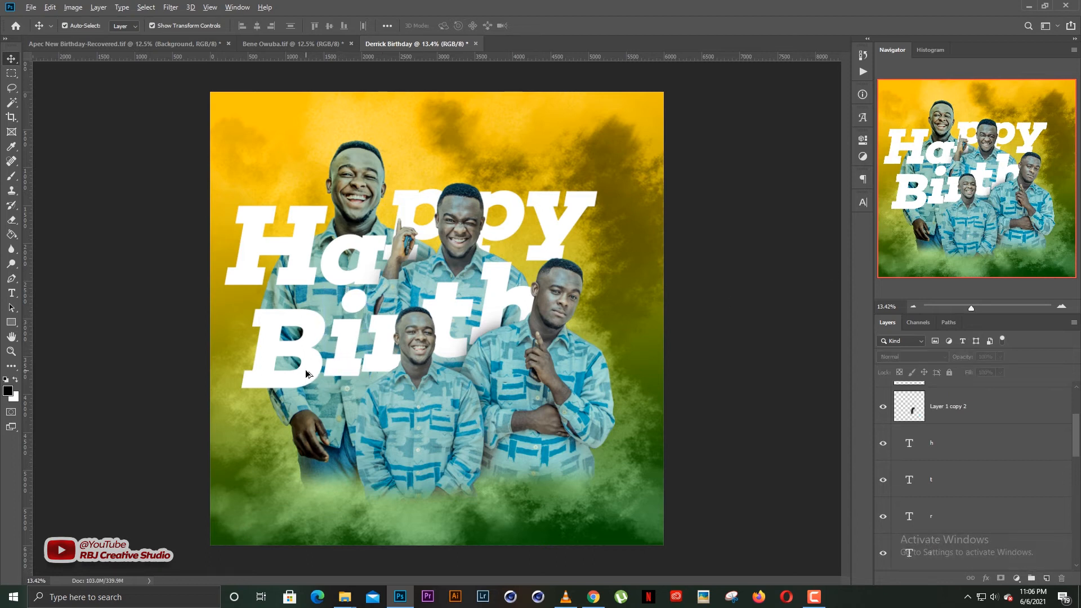
{"action": "left_click_drag", "start_coordinate": [308, 374], "coordinate": [376, 423]}
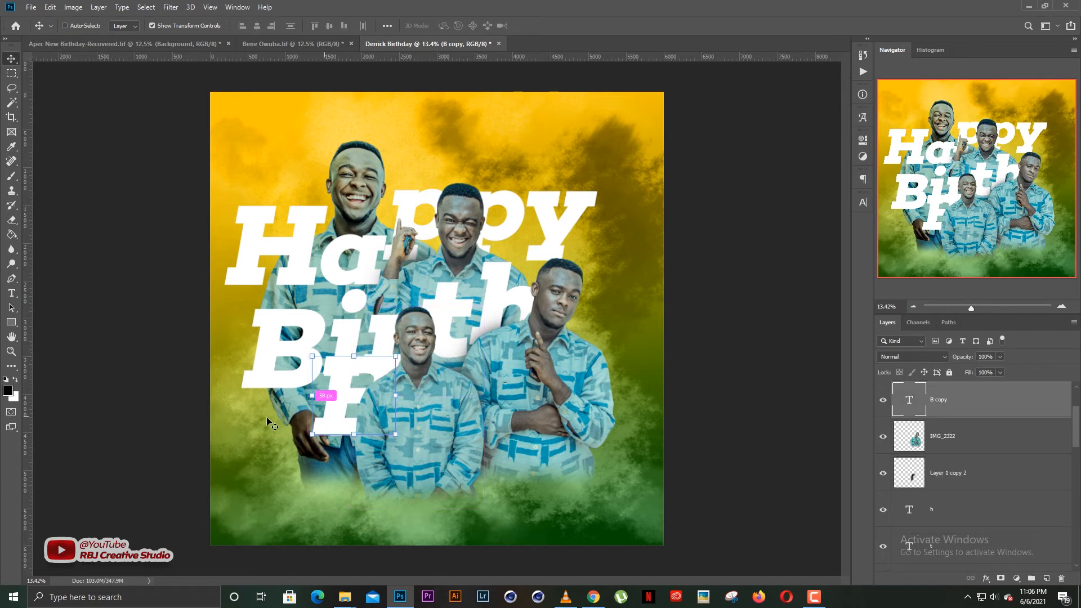
Bring the B copy above the photos, move it lower and retype it as D.
{"action": "key", "text": "ctrl+]"}
{"action": "key", "text": "ctrl+]"}
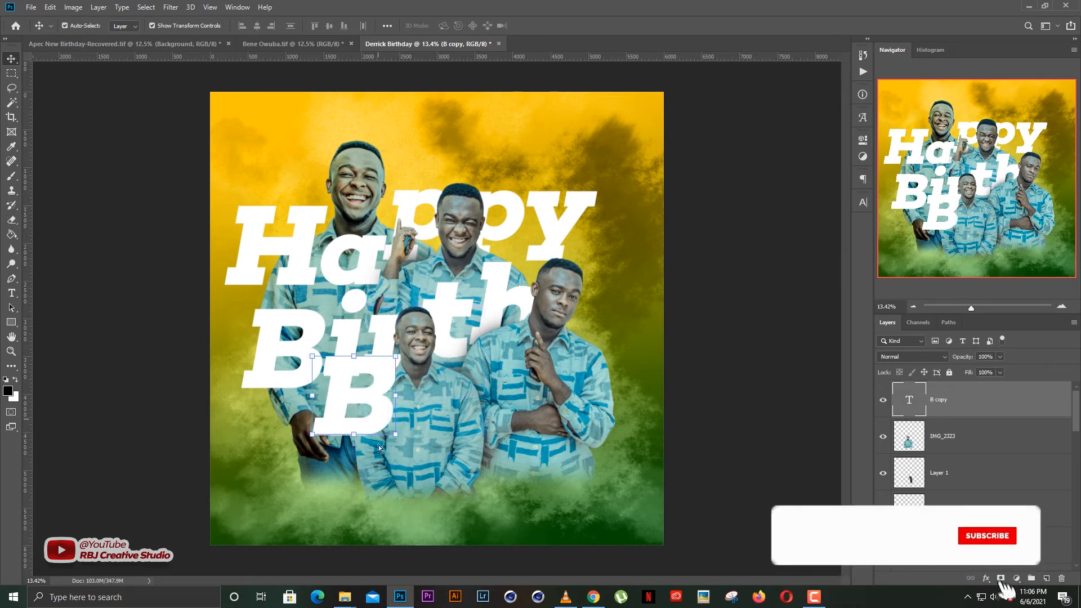
{"action": "left_click_drag", "start_coordinate": [382, 409], "coordinate": [377, 449]}
{"action": "double_click", "coordinate": [378, 449]}
{"action": "type", "text": "D"}
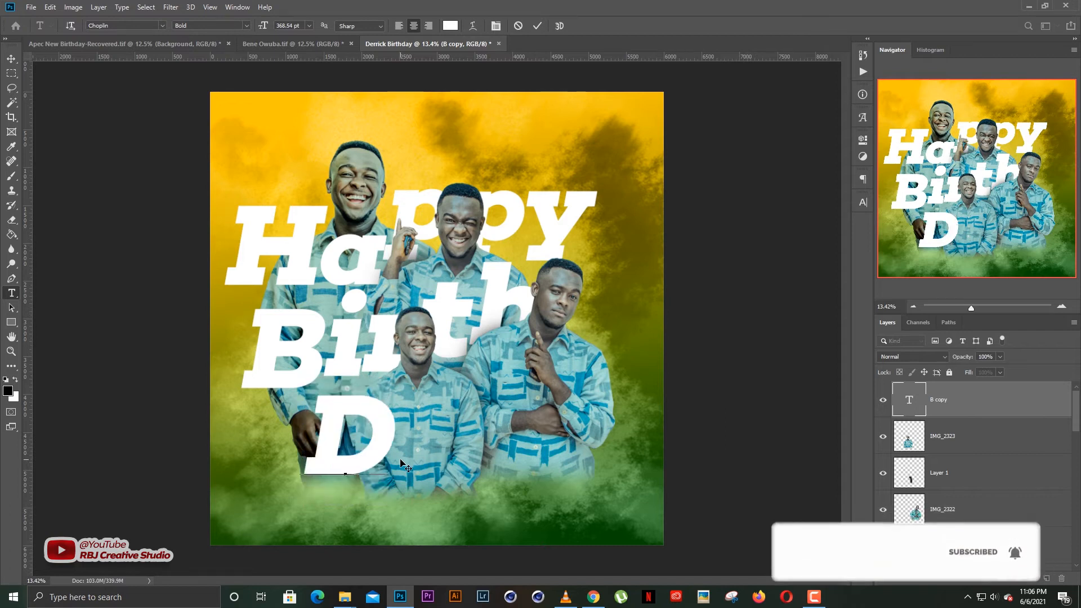
{"action": "key", "text": "ctrl+Return"}
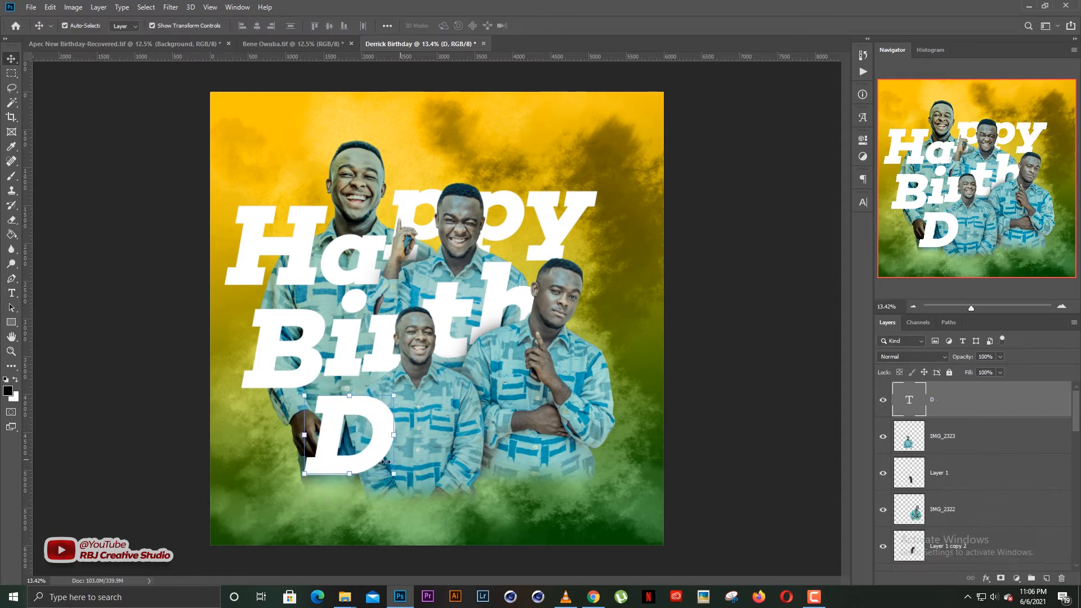
Duplicate the D twice to the right, retyping the copies as 'a' and 'y'.
{"action": "left_click_drag", "start_coordinate": [393, 457], "coordinate": [449, 457]}
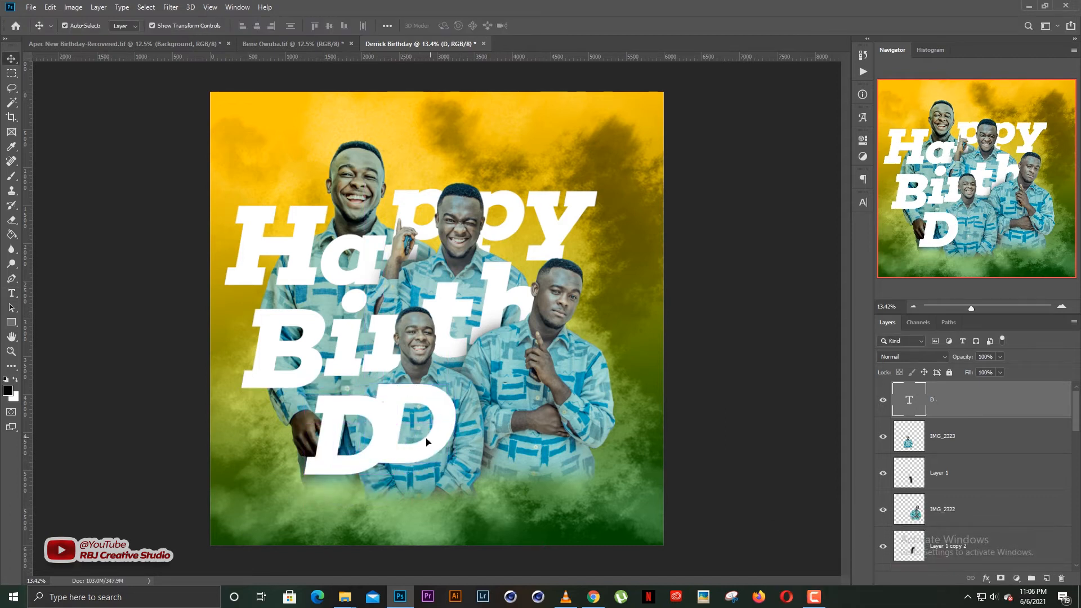
{"action": "double_click", "coordinate": [448, 448]}
{"action": "type", "text": "a"}
{"action": "key", "text": "ctrl+Return"}
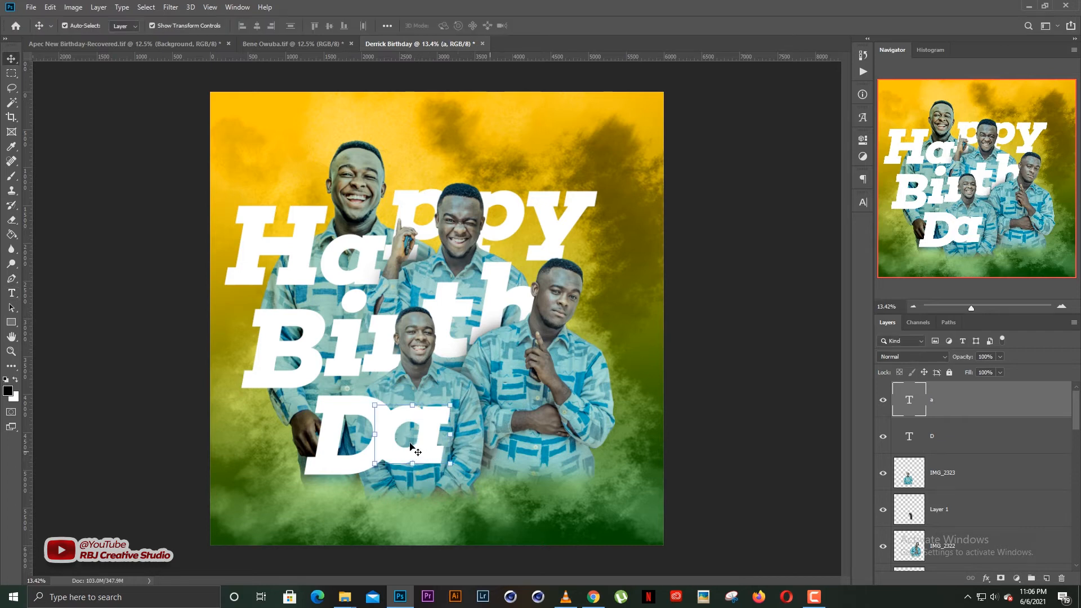
{"action": "left_click_drag", "start_coordinate": [434, 442], "coordinate": [496, 442]}
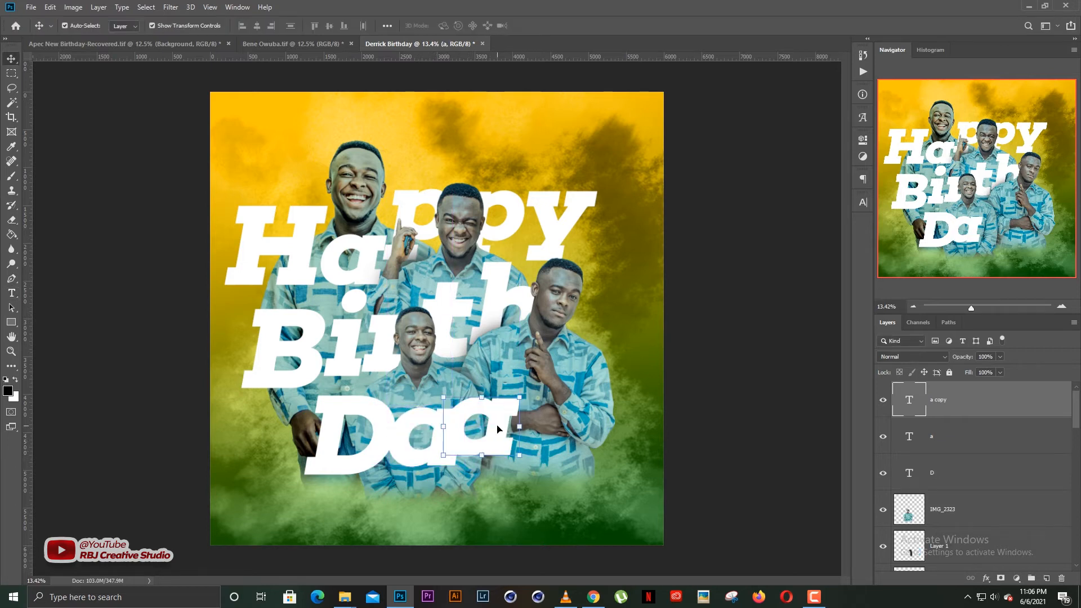
{"action": "double_click", "coordinate": [497, 423]}
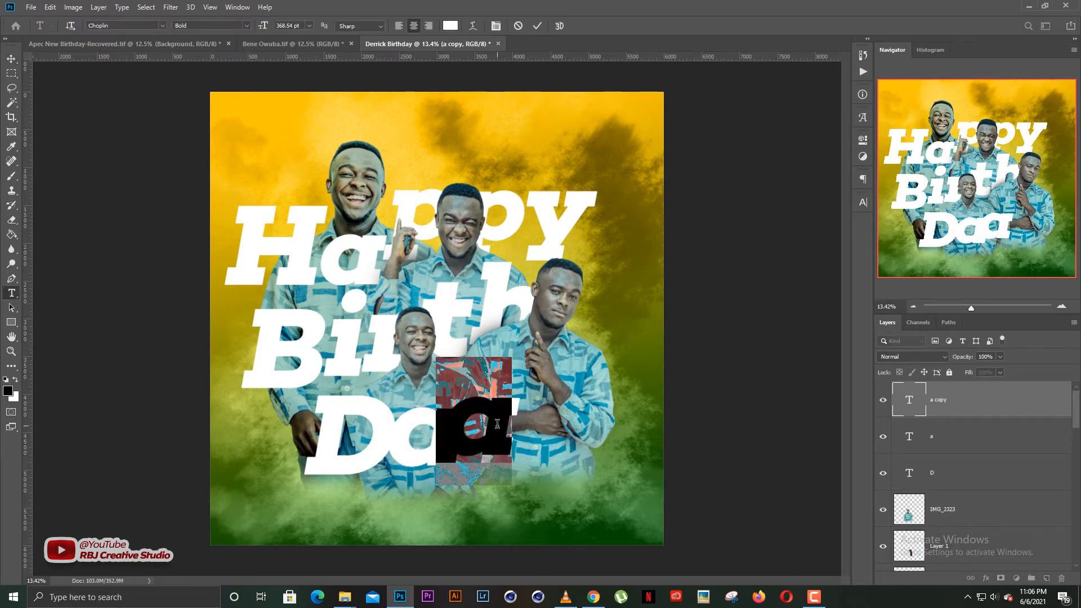
{"action": "type", "text": "y"}
{"action": "key", "text": "ctrl+Return"}
{"action": "left_click_drag", "start_coordinate": [494, 434], "coordinate": [516, 434]}
Nudge the y of Day slightly up and to the right.
{"action": "left_click", "coordinate": [681, 346]}
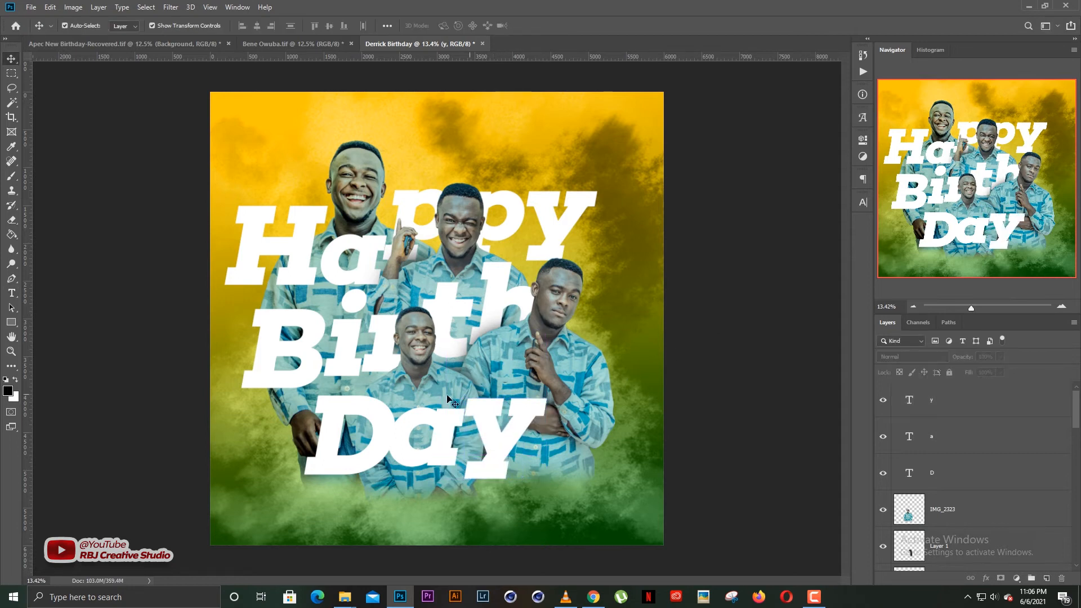
{"action": "left_click", "coordinate": [453, 424]}
{"action": "left_click", "coordinate": [703, 328]}
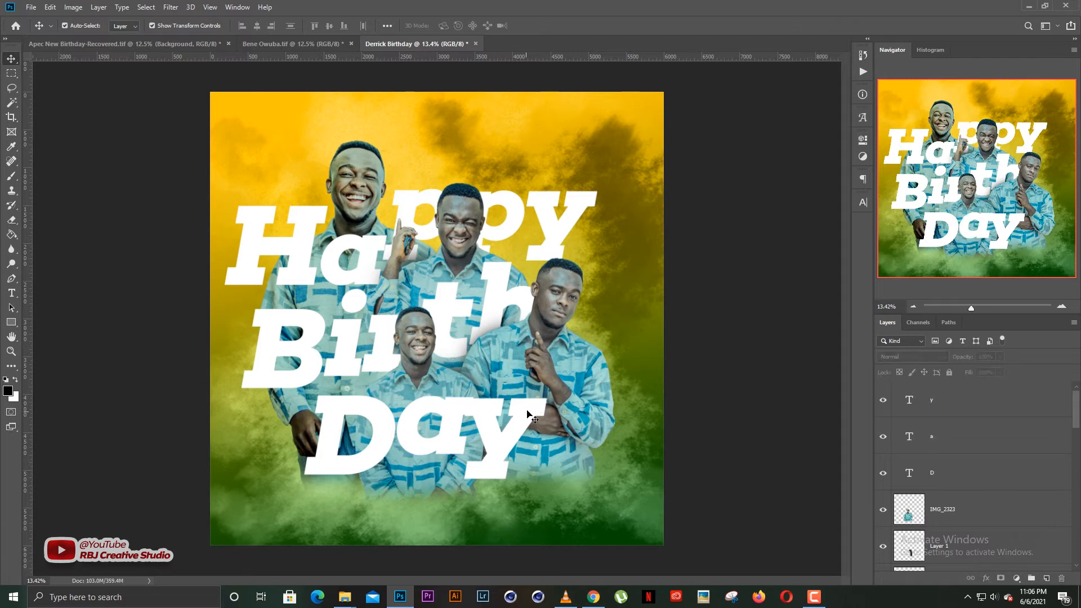
{"action": "left_click_drag", "start_coordinate": [526, 409], "coordinate": [532, 399]}
{"action": "left_click", "coordinate": [776, 323]}
{"action": "left_click", "coordinate": [461, 429]}
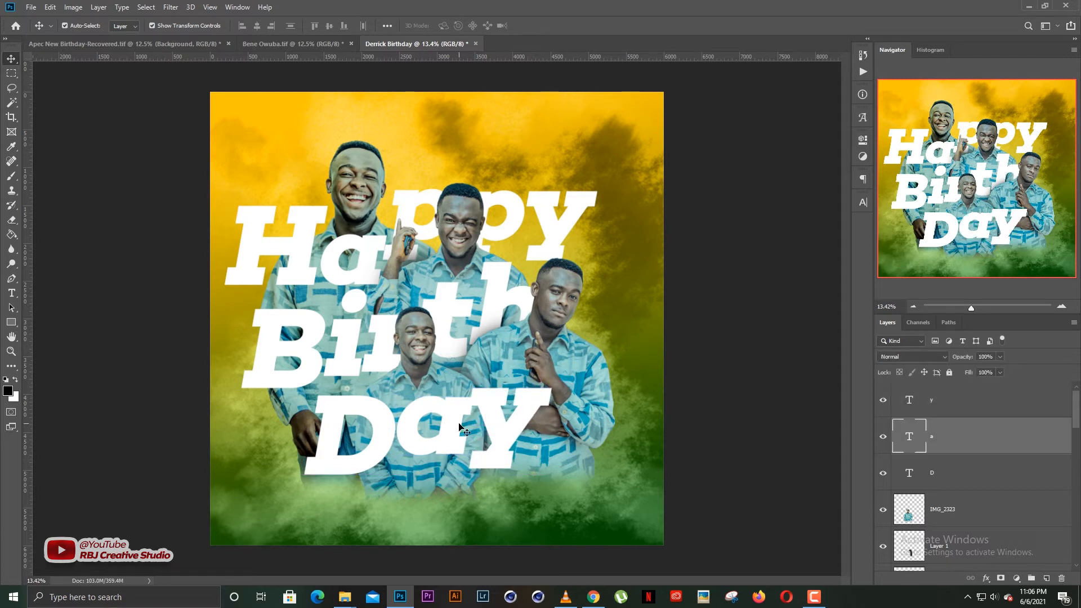
Swap the y for its uppercase-style alternate glyph and raise it a little.
{"action": "double_click", "coordinate": [525, 415]}
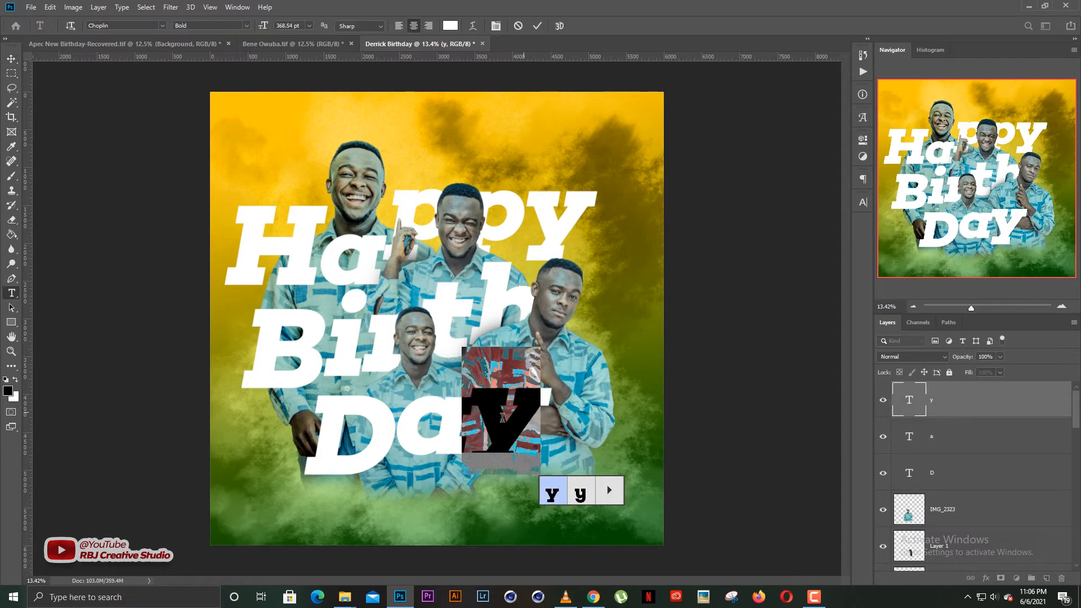
{"action": "key", "text": "ctrl+Return"}
{"action": "key", "text": "v"}
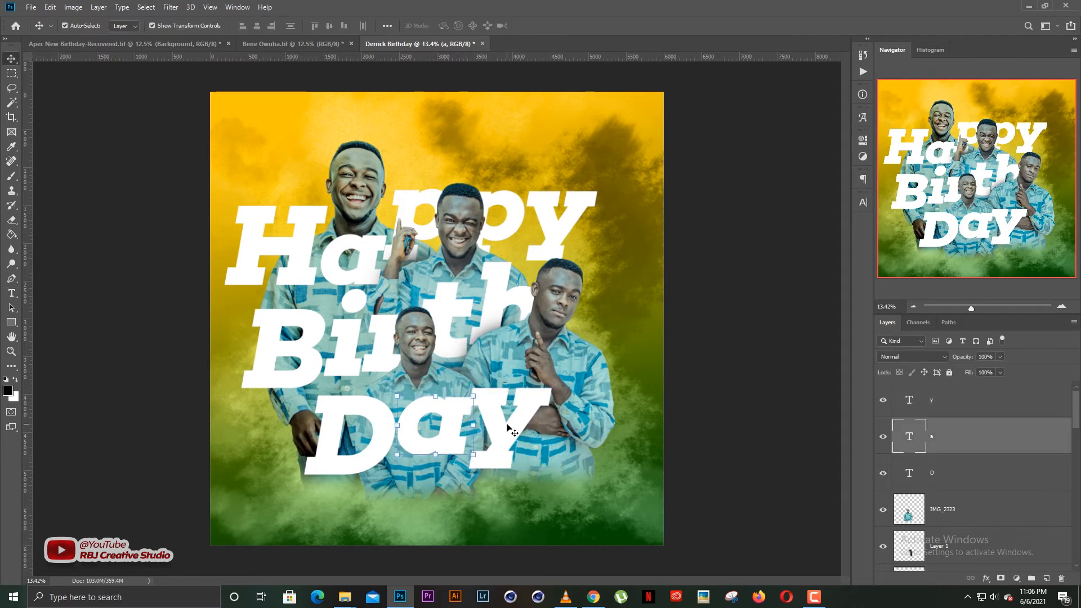
{"action": "left_click_drag", "start_coordinate": [521, 428], "coordinate": [523, 417]}
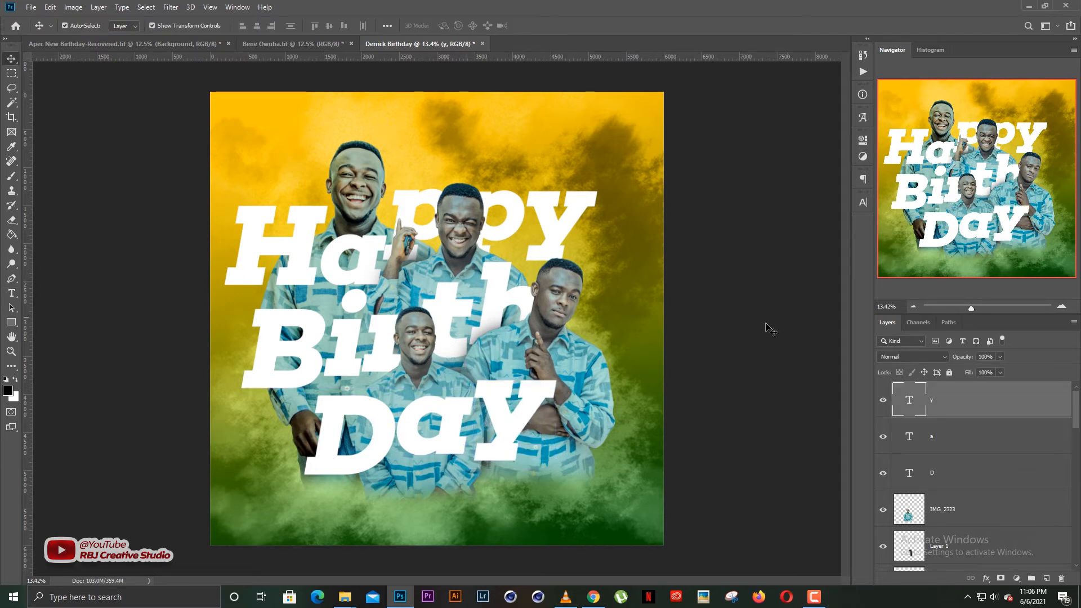
{"action": "left_click", "coordinate": [768, 328]}
{"action": "left_click", "coordinate": [439, 422]}
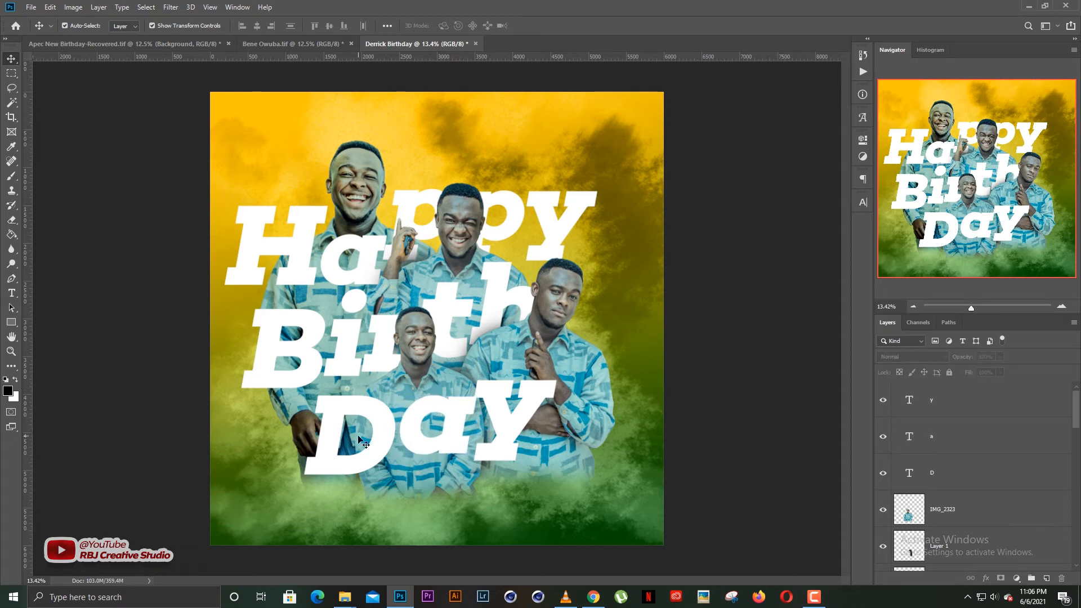
Raise the a of Happy and enlarge it to 133.24%.
{"action": "left_click", "coordinate": [383, 445]}
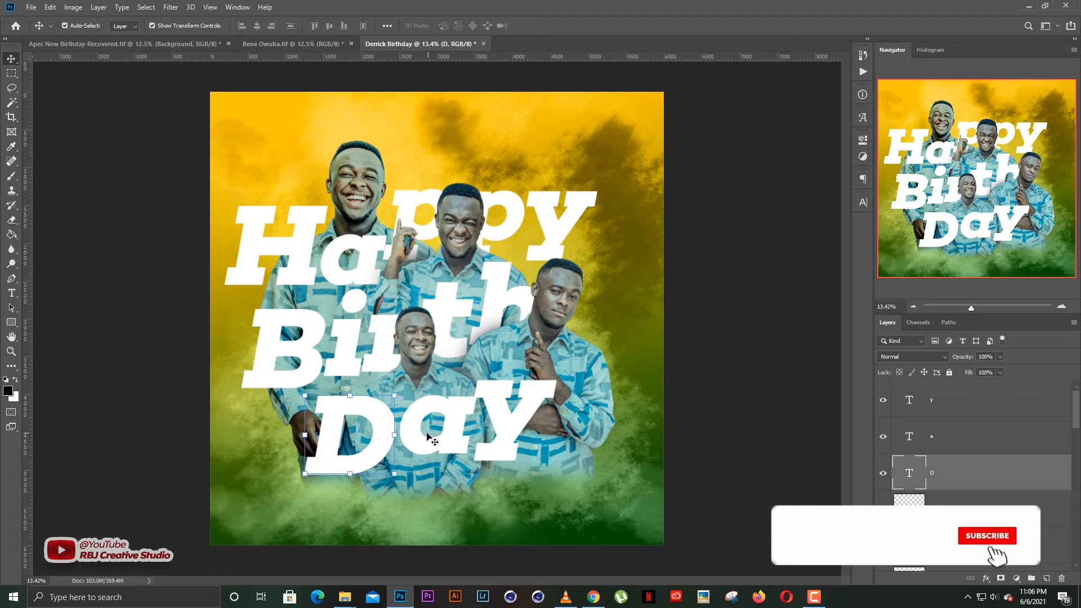
{"action": "left_click", "coordinate": [810, 214]}
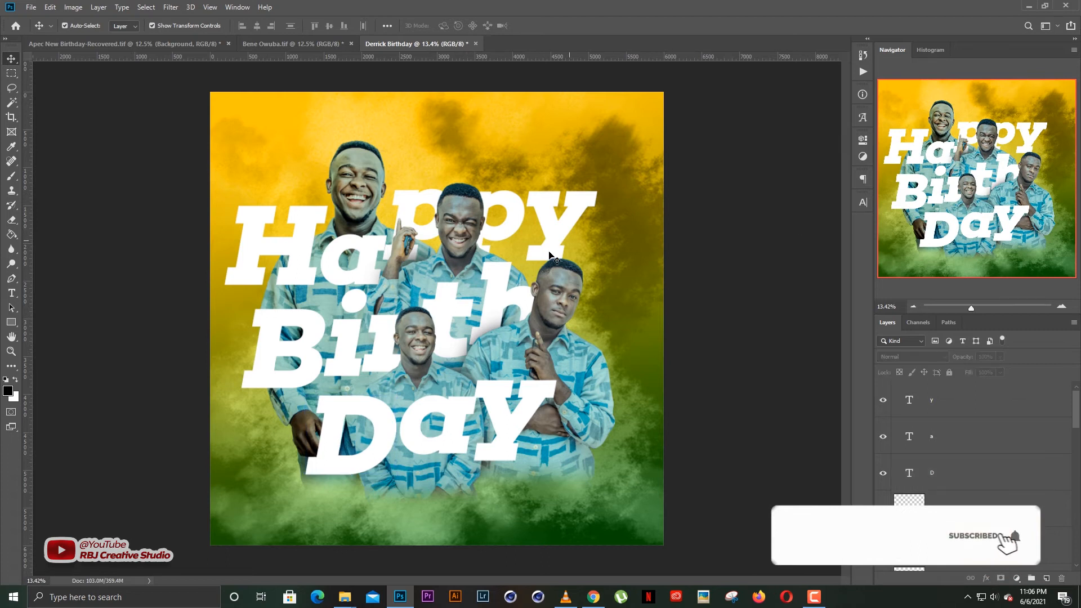
{"action": "left_click", "coordinate": [347, 247]}
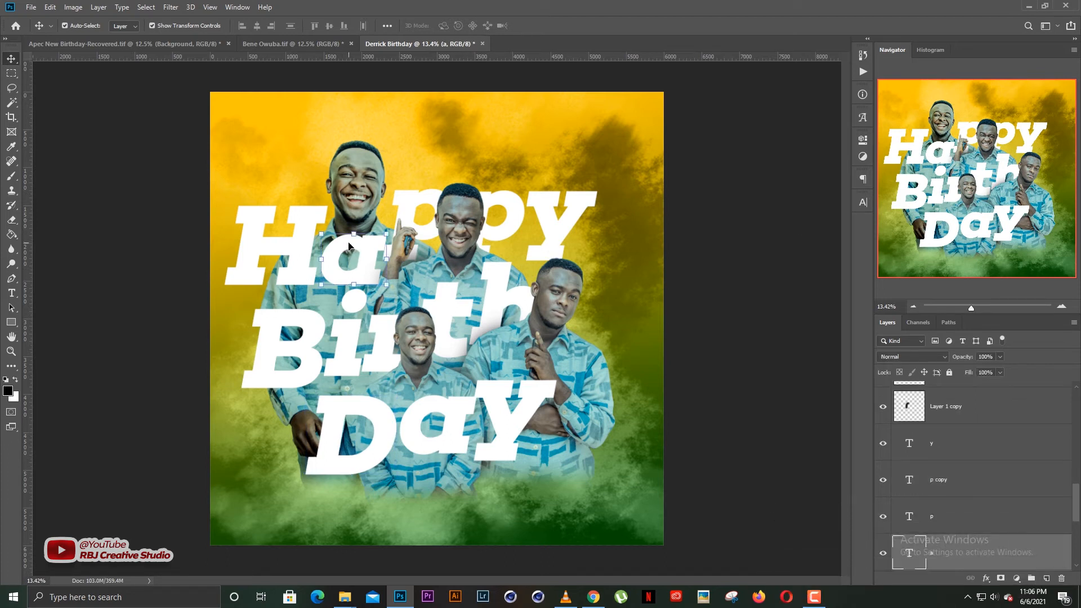
{"action": "left_click_drag", "start_coordinate": [348, 246], "coordinate": [352, 208]}
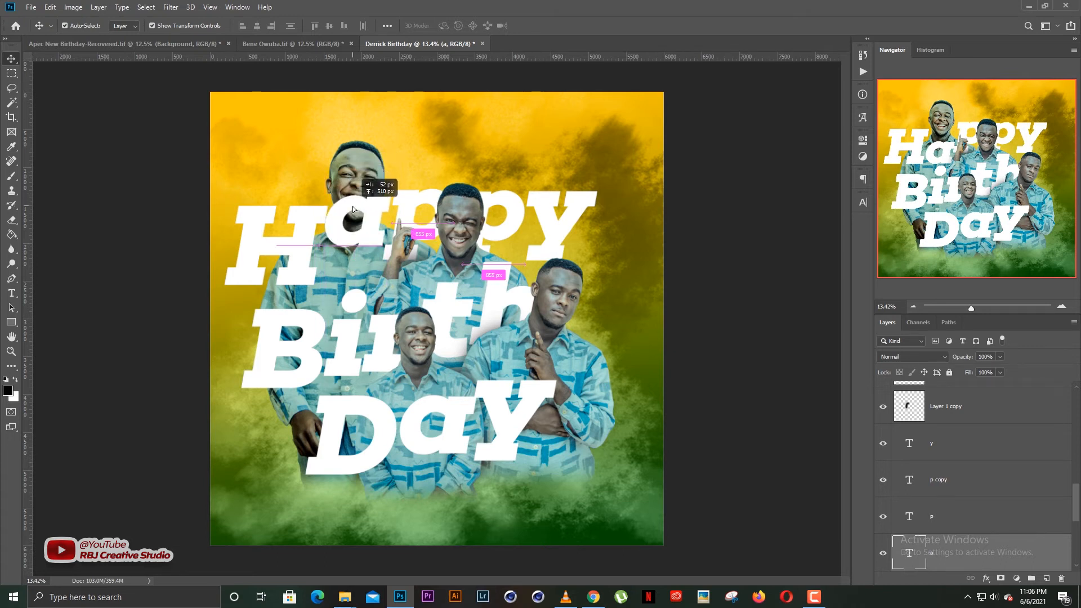
{"action": "left_click_drag", "start_coordinate": [361, 210], "coordinate": [361, 209]}
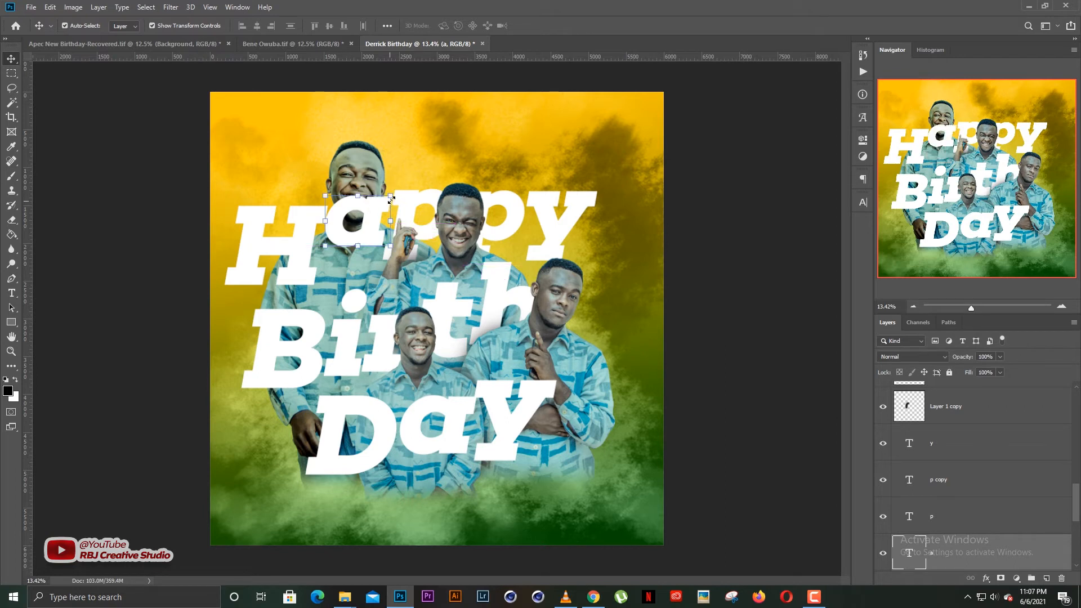
{"action": "key", "text": "ctrl+t"}
{"action": "left_click_drag", "start_coordinate": [393, 163], "coordinate": [407, 153]}
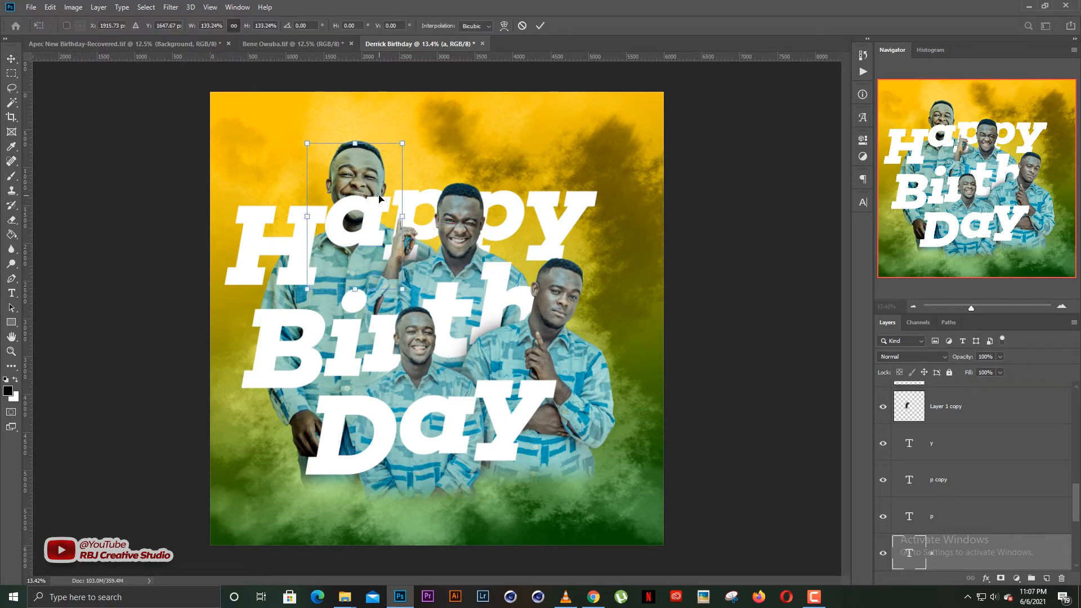
{"action": "key", "text": "Return"}
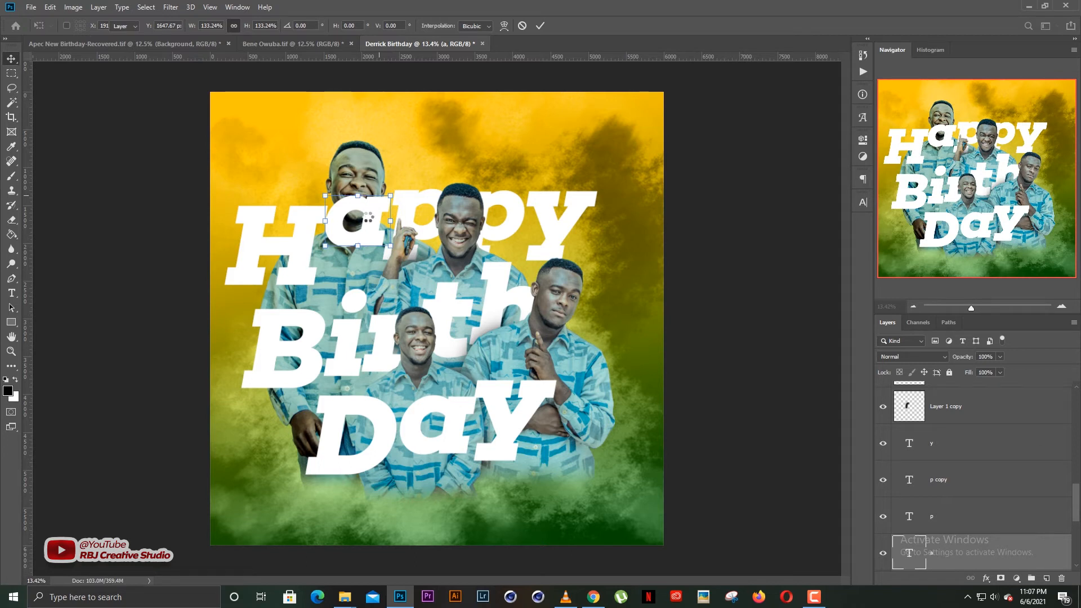
Reposition the H, both p letters and the y of Happy upward.
{"action": "scroll", "coordinate": [956, 495], "scroll_direction": "down", "scroll_amount": 2}
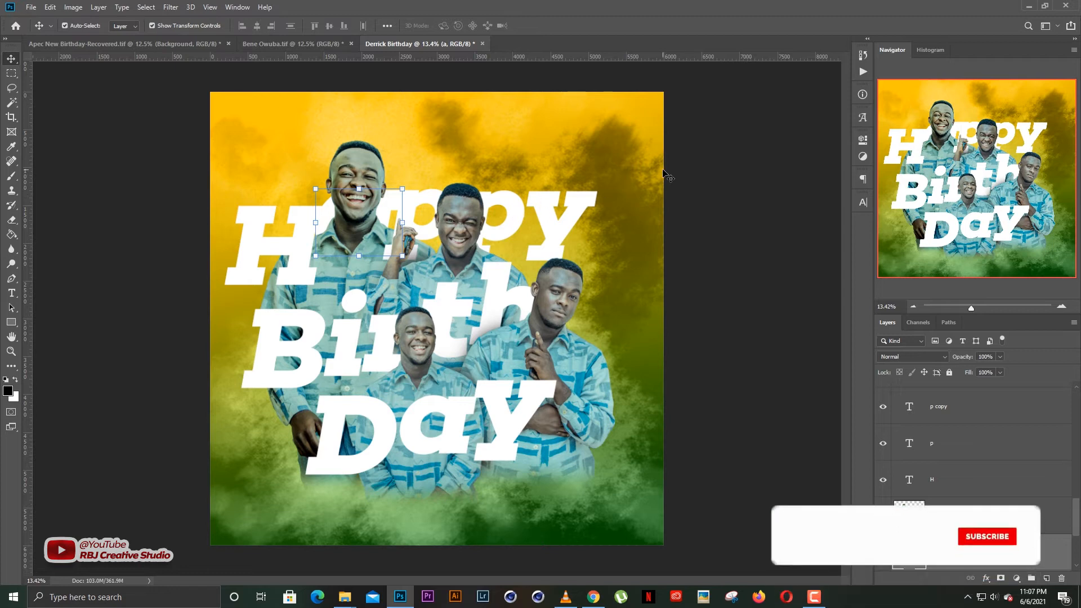
{"action": "left_click_drag", "start_coordinate": [293, 215], "coordinate": [300, 211]}
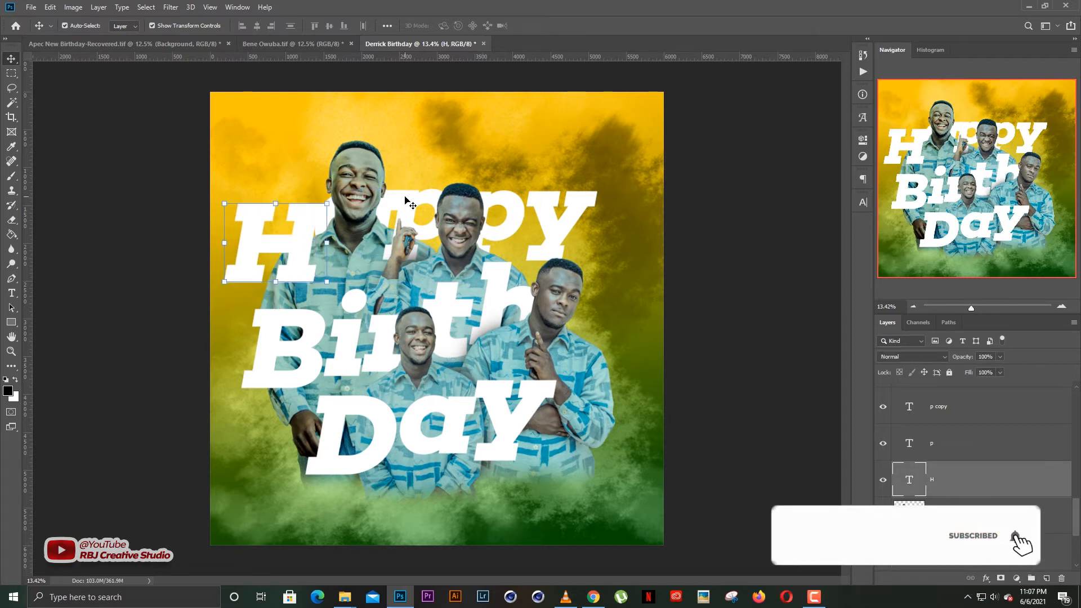
{"action": "mouse_move", "coordinate": [427, 200]}
{"action": "left_mouse_down"}
{"action": "mouse_move", "coordinate": [448, 184]}
{"action": "mouse_move", "coordinate": [437, 181]}
{"action": "left_mouse_up"}
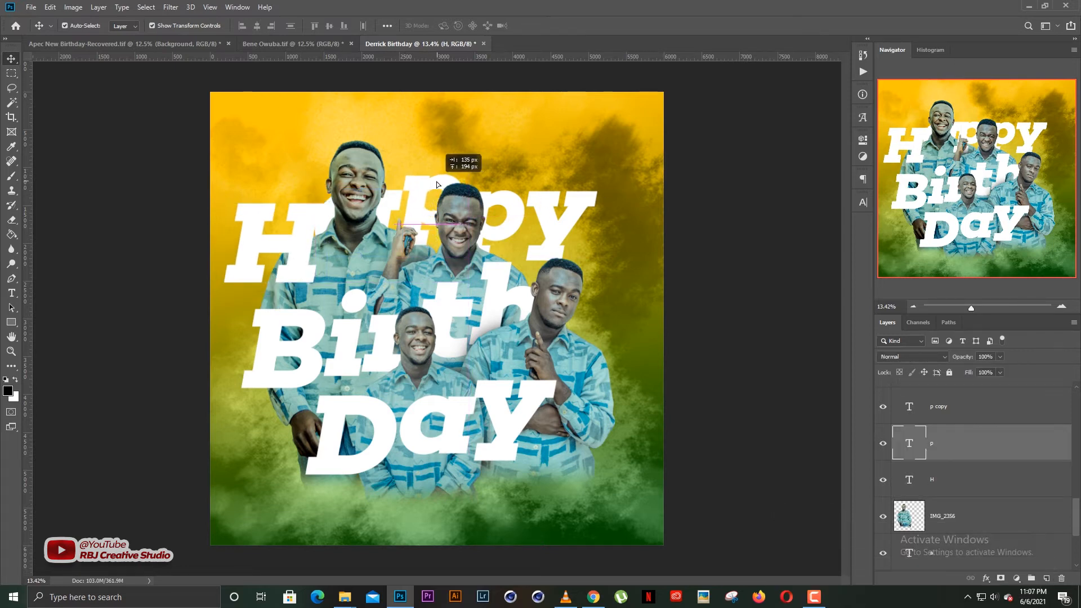
{"action": "left_click_drag", "start_coordinate": [509, 203], "coordinate": [510, 177]}
{"action": "mouse_move", "coordinate": [574, 207]}
{"action": "left_mouse_down"}
{"action": "mouse_move", "coordinate": [576, 177]}
{"action": "mouse_move", "coordinate": [573, 214]}
{"action": "left_mouse_up"}
{"action": "left_click", "coordinate": [480, 194]}
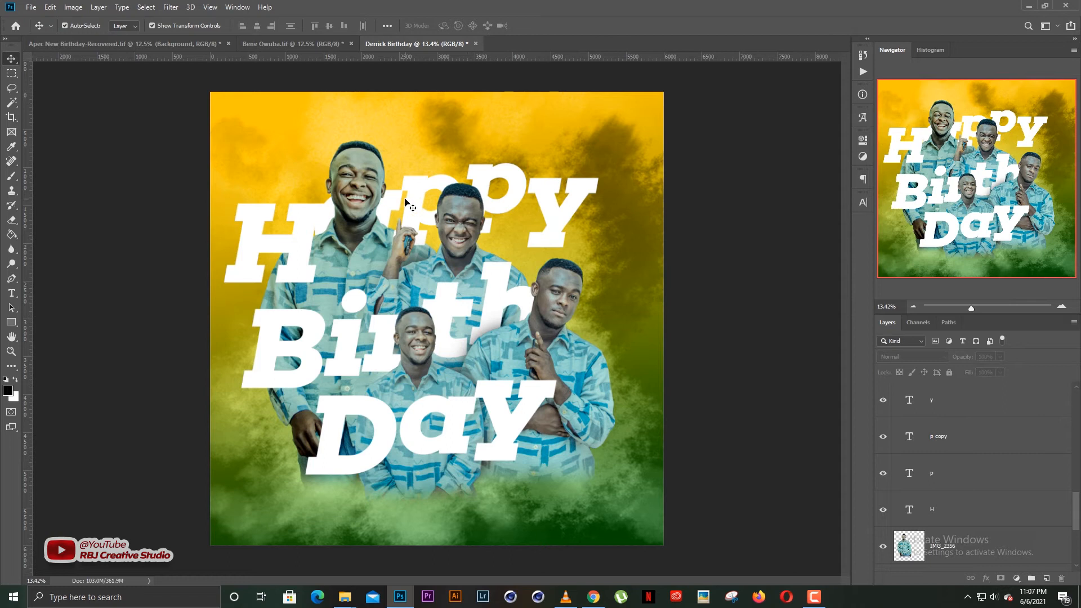
Tuck the a behind the first man's head, lift the H, and move Birth's B.
{"action": "left_click_drag", "start_coordinate": [392, 205], "coordinate": [397, 158]}
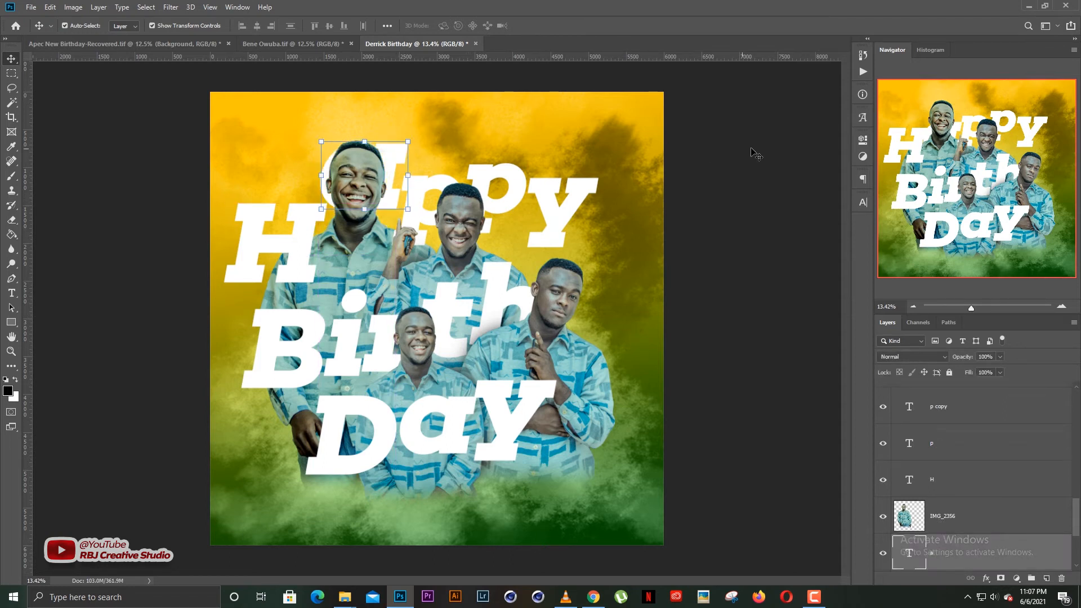
{"action": "left_click", "coordinate": [753, 150]}
{"action": "left_click_drag", "start_coordinate": [308, 214], "coordinate": [302, 178]}
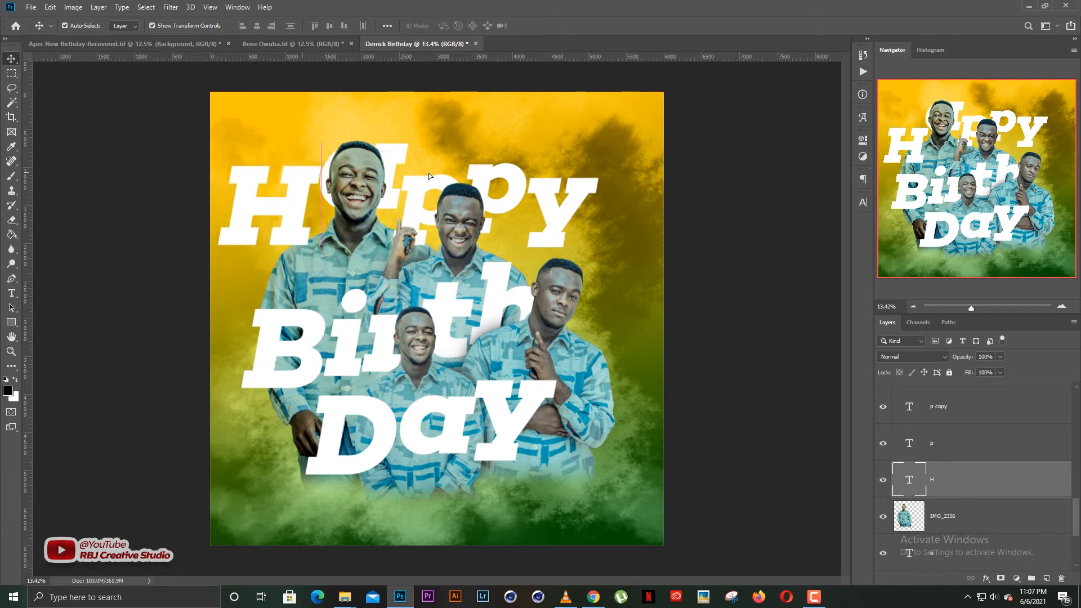
{"action": "left_click", "coordinate": [717, 168]}
{"action": "left_click_drag", "start_coordinate": [279, 206], "coordinate": [287, 191]}
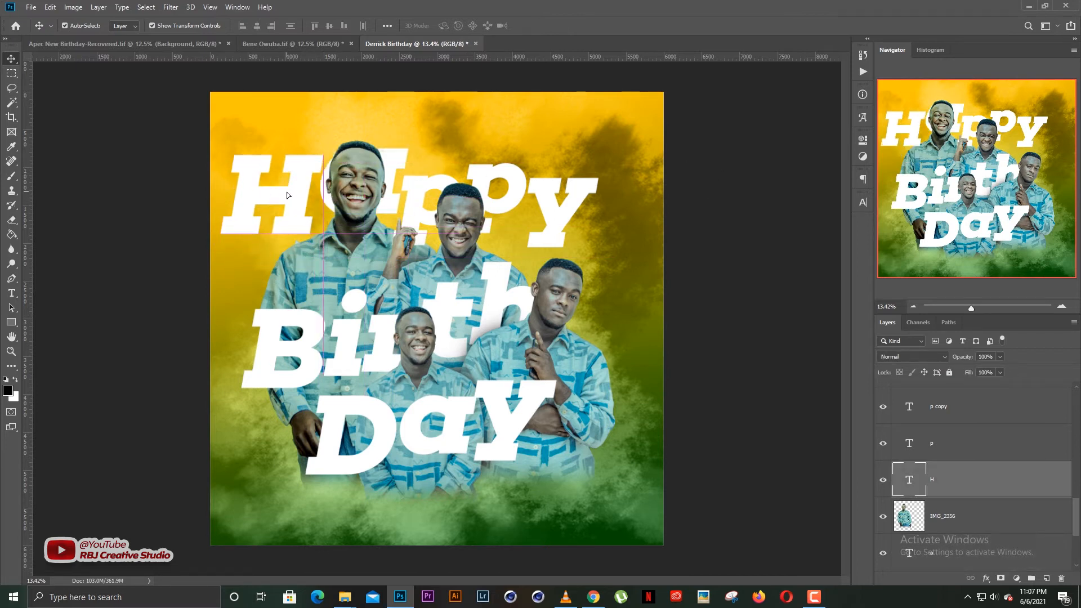
{"action": "left_click", "coordinate": [499, 158]}
{"action": "left_click", "coordinate": [419, 189]}
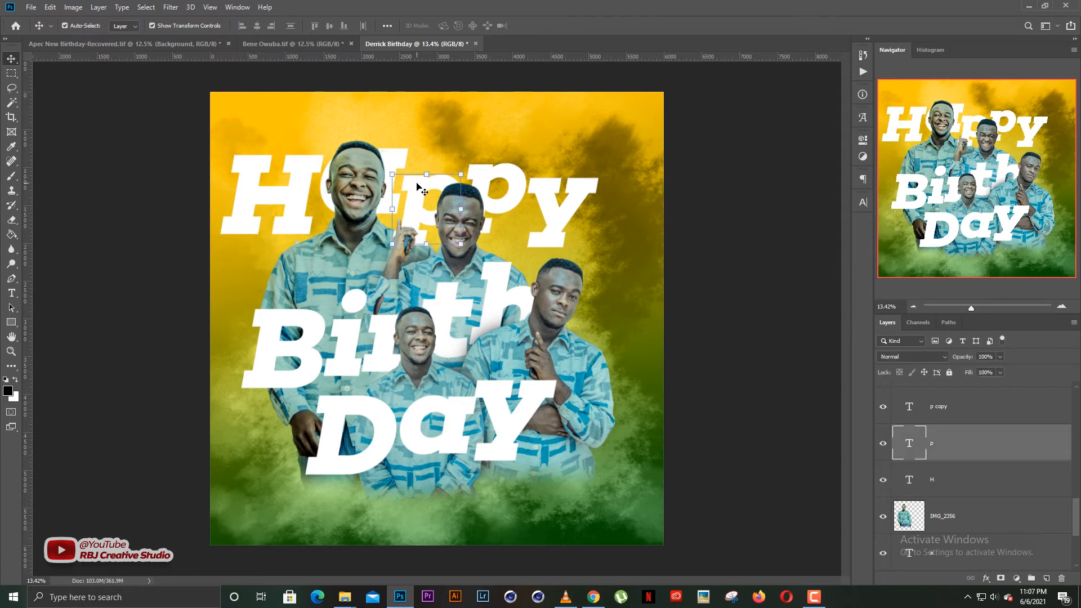
{"action": "left_click", "coordinate": [679, 185]}
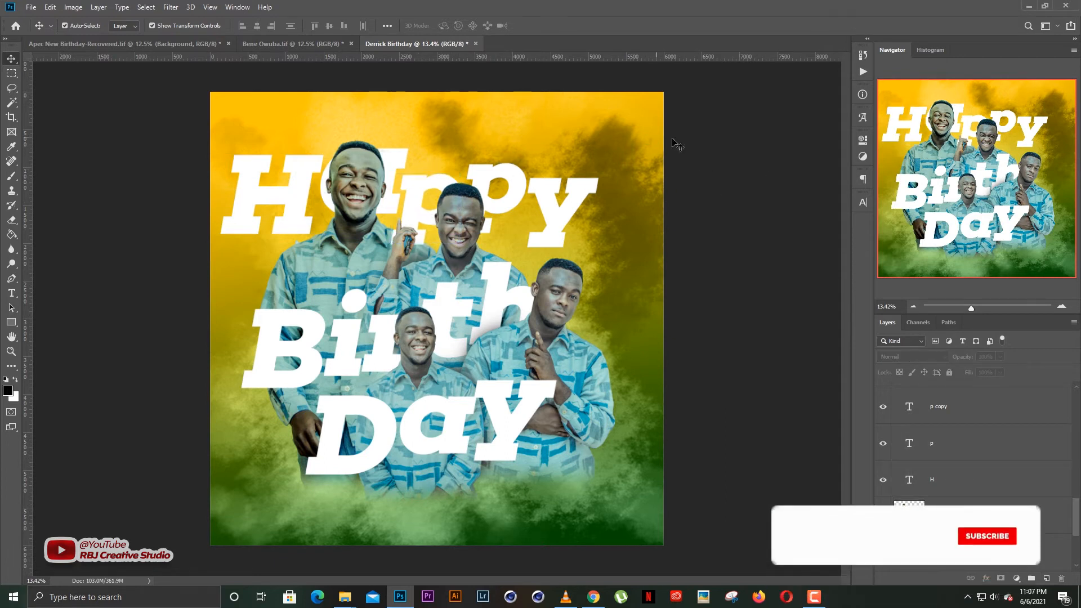
{"action": "left_click_drag", "start_coordinate": [686, 153], "coordinate": [242, 225]}
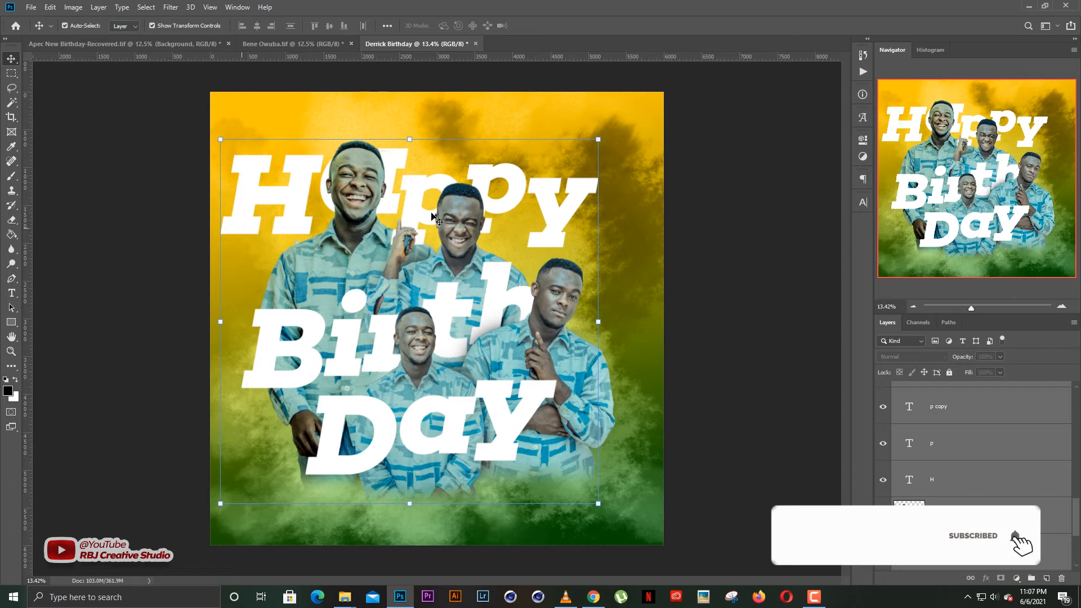
{"action": "left_click_drag", "start_coordinate": [310, 334], "coordinate": [308, 310]}
Adjust Birth: shift the i left, raise the r, and move the t right.
{"action": "left_click", "coordinate": [752, 177]}
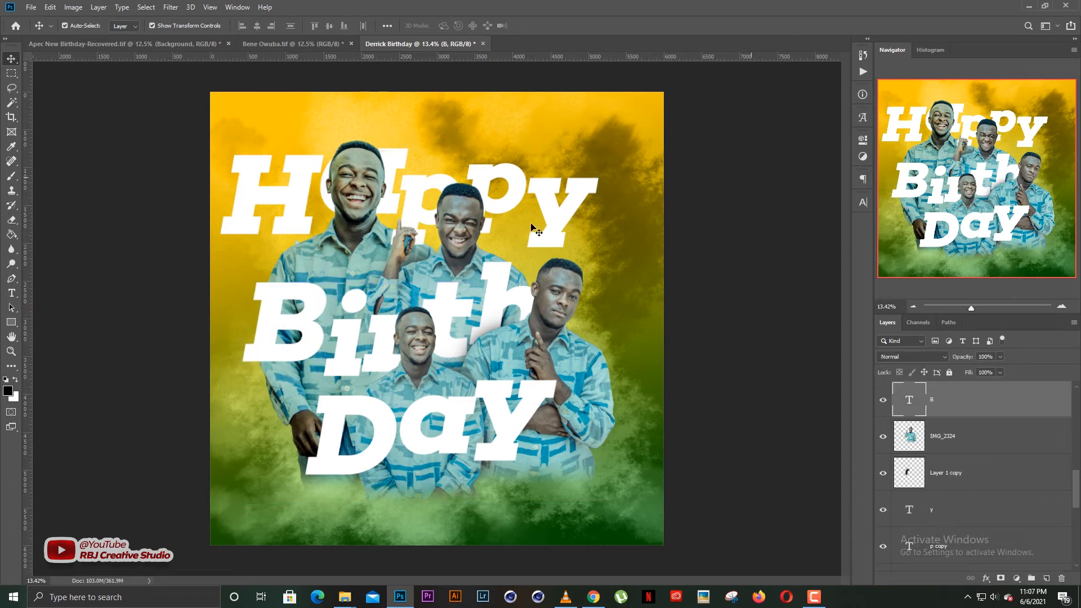
{"action": "left_click_drag", "start_coordinate": [347, 343], "coordinate": [342, 344]}
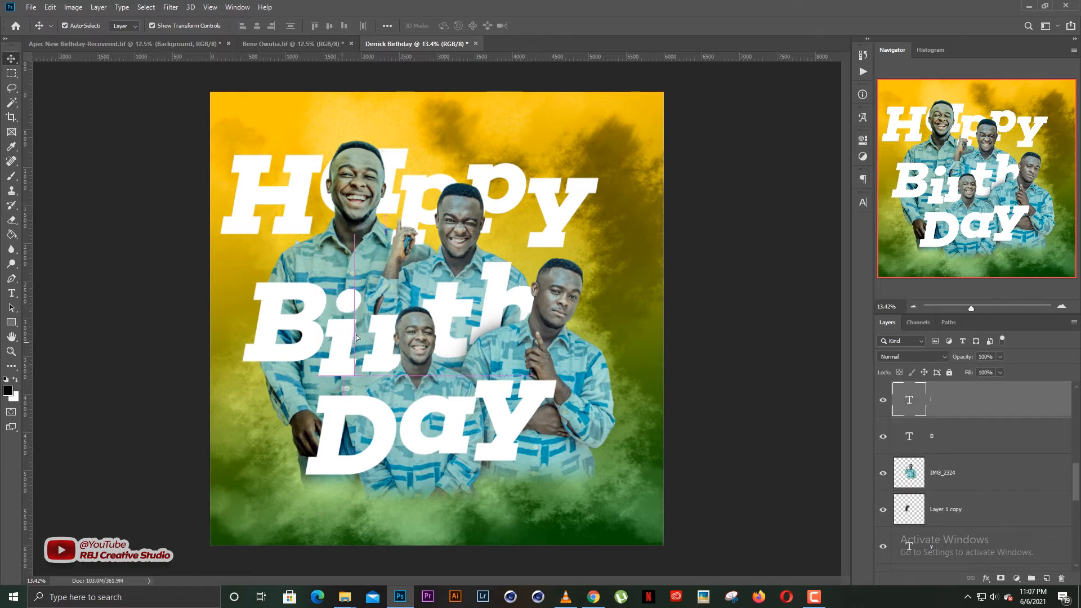
{"action": "left_click", "coordinate": [676, 248]}
{"action": "left_click", "coordinate": [373, 321]}
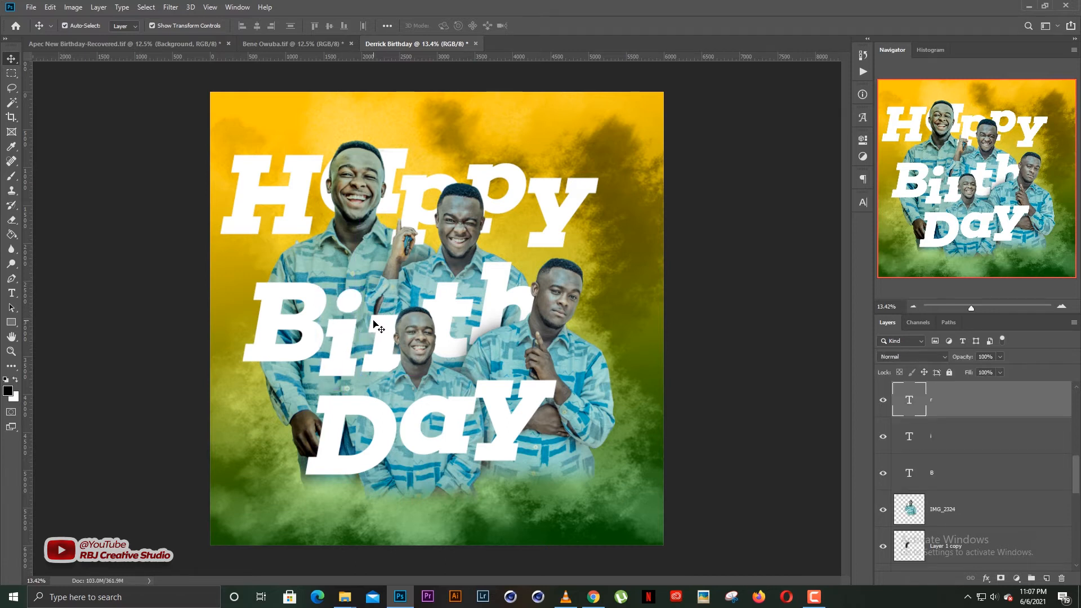
{"action": "left_click_drag", "start_coordinate": [371, 315], "coordinate": [373, 303]}
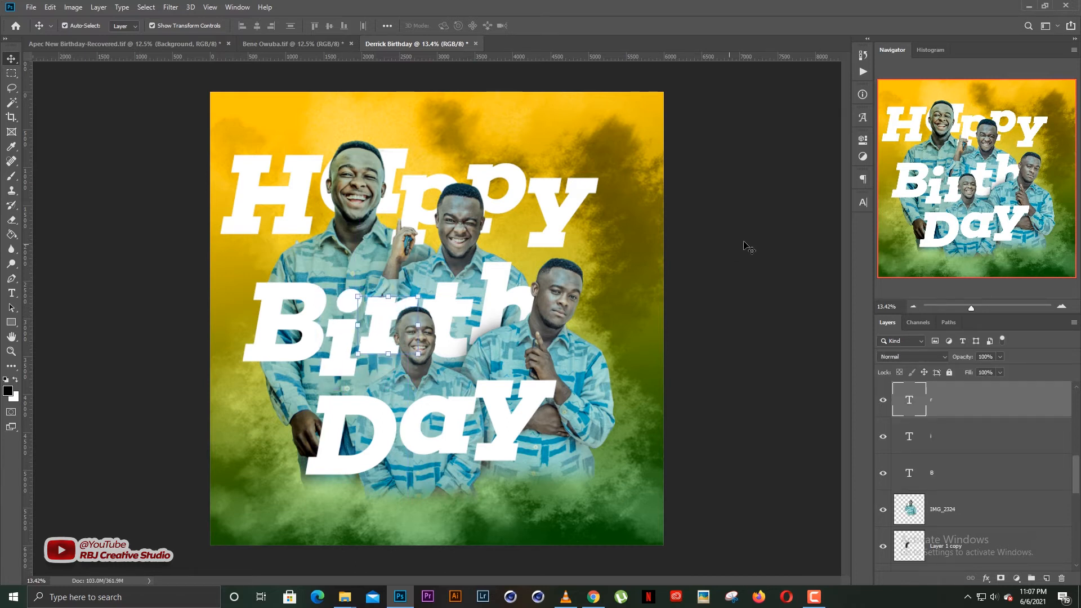
{"action": "left_click", "coordinate": [437, 313]}
{"action": "left_click_drag", "start_coordinate": [437, 314], "coordinate": [473, 318]}
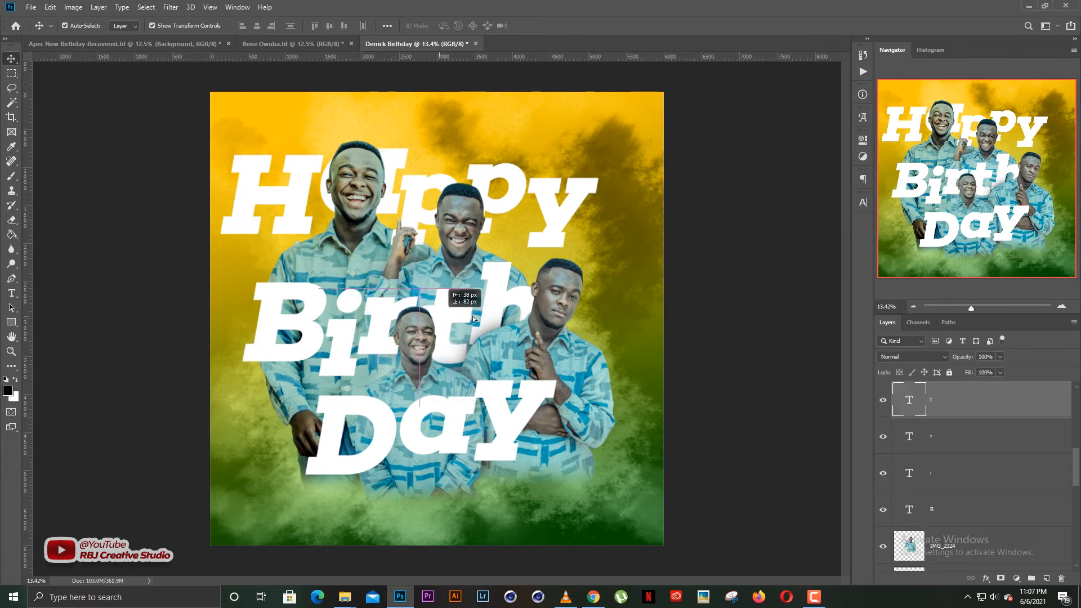
{"action": "left_click", "coordinate": [504, 301]}
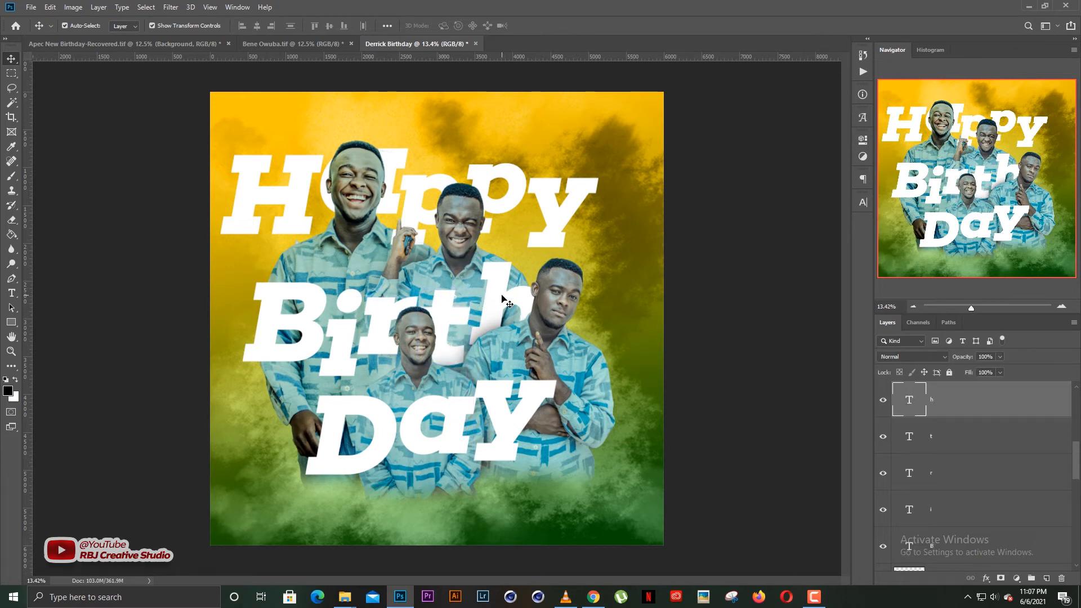
{"action": "left_click", "coordinate": [677, 293]}
{"action": "left_click", "coordinate": [455, 317]}
{"action": "left_click", "coordinate": [682, 297]}
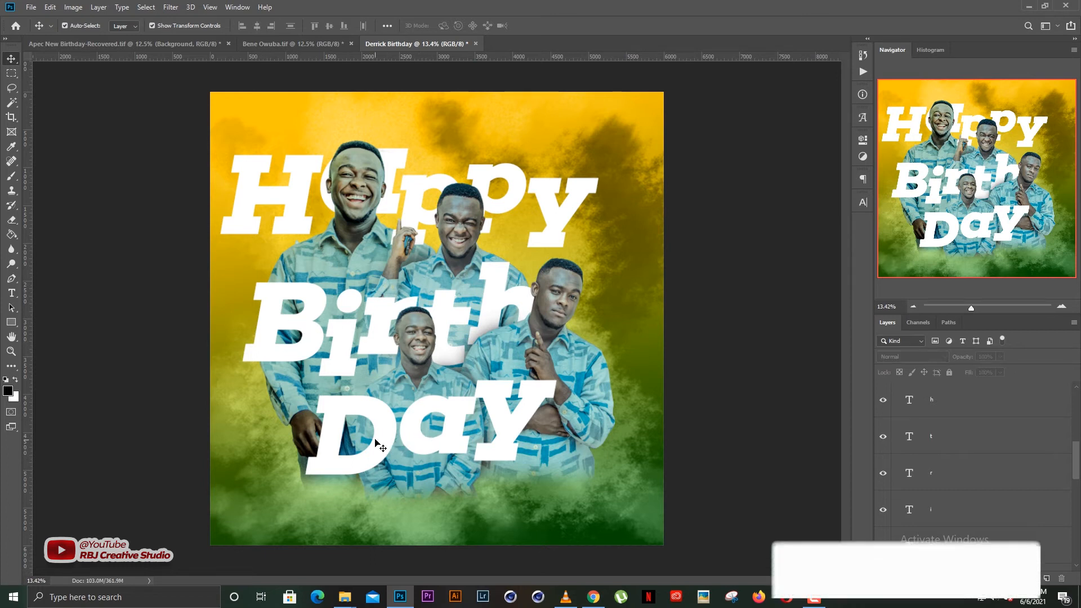
Lower the Y of Day, trying a 73% shrink then undoing it.
{"action": "left_click", "coordinate": [427, 450]}
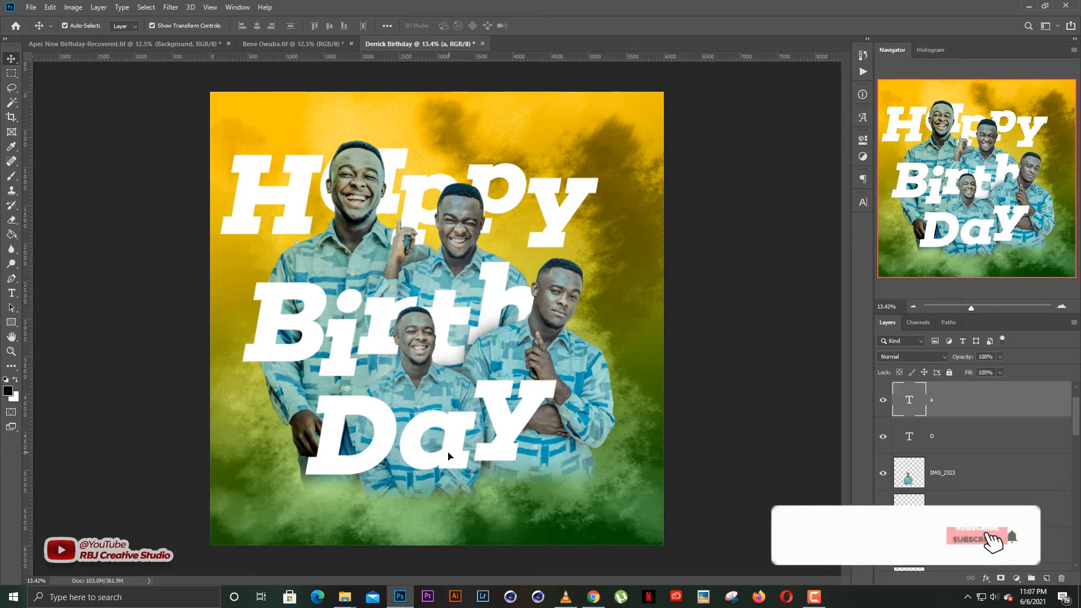
{"action": "left_click_drag", "start_coordinate": [517, 430], "coordinate": [521, 445]}
{"action": "left_click", "coordinate": [676, 384]}
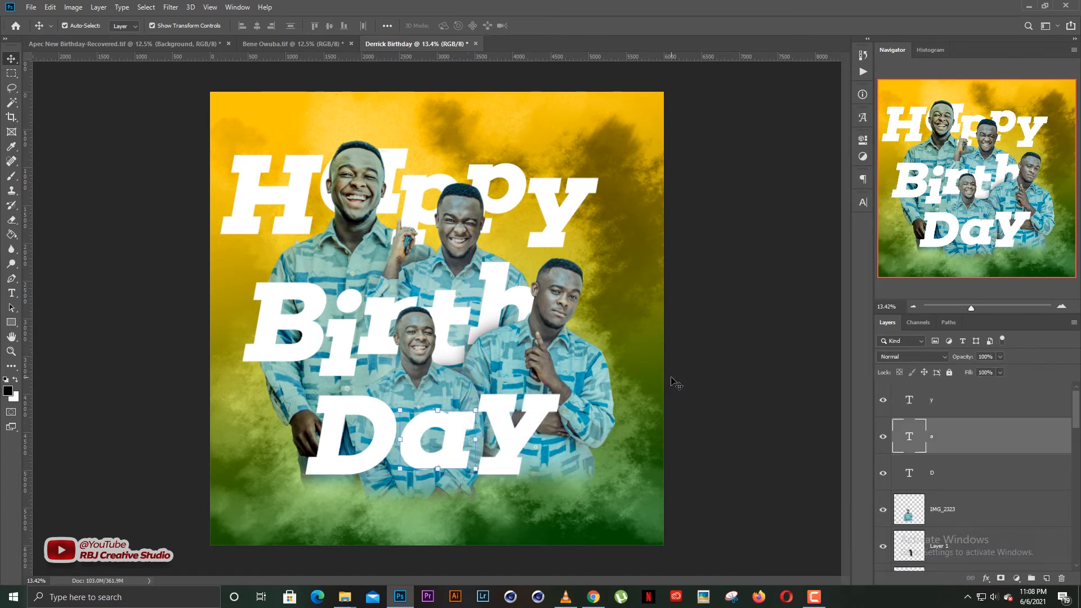
{"action": "left_click", "coordinate": [524, 445]}
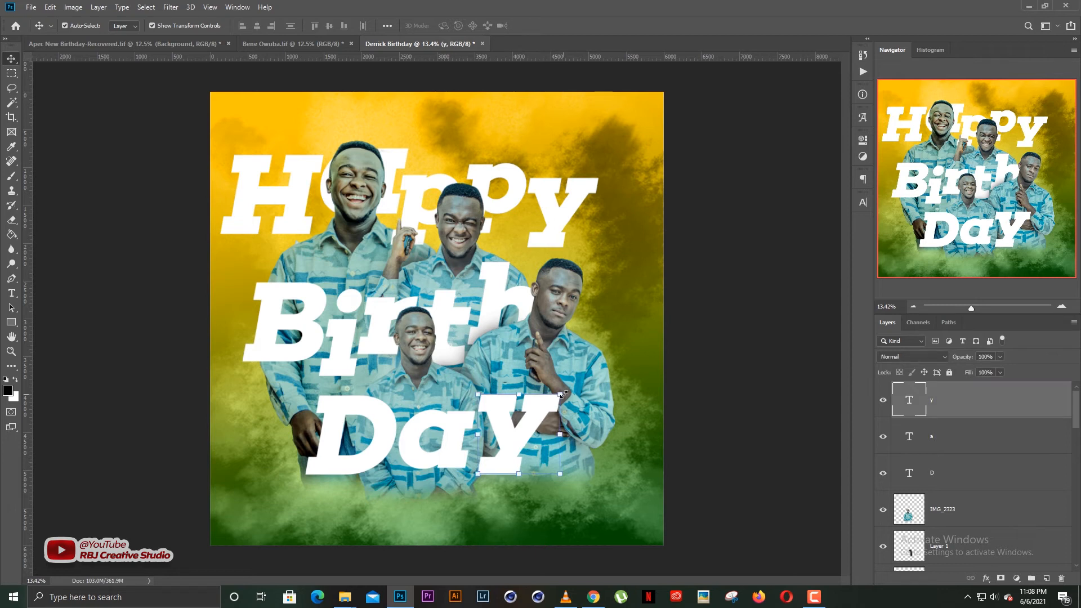
{"action": "left_click", "coordinate": [564, 395]}
{"action": "left_click_drag", "start_coordinate": [561, 355], "coordinate": [548, 369]}
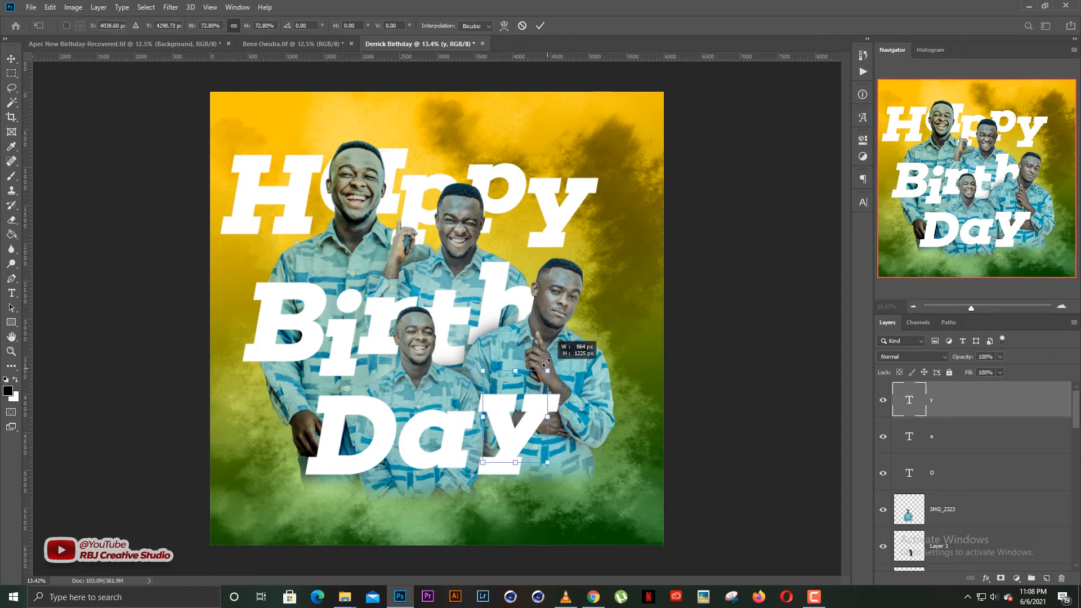
{"action": "key", "text": "Return"}
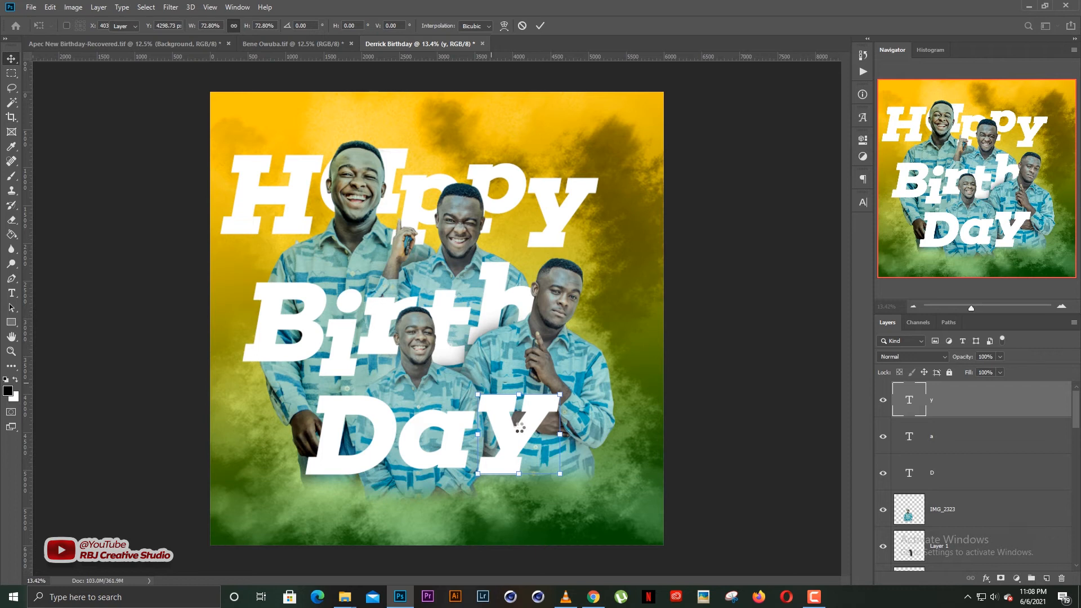
{"action": "left_click_drag", "start_coordinate": [511, 443], "coordinate": [511, 443]}
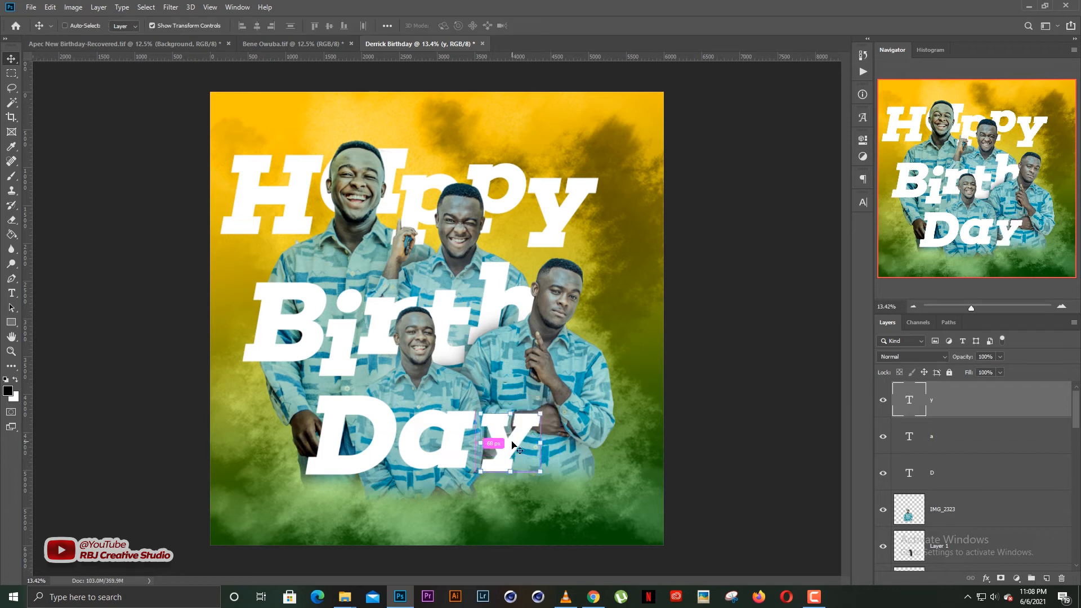
{"action": "key", "text": "ctrl+z"}
{"action": "left_click", "coordinate": [768, 347]}
{"action": "key", "text": "ctrl+z"}
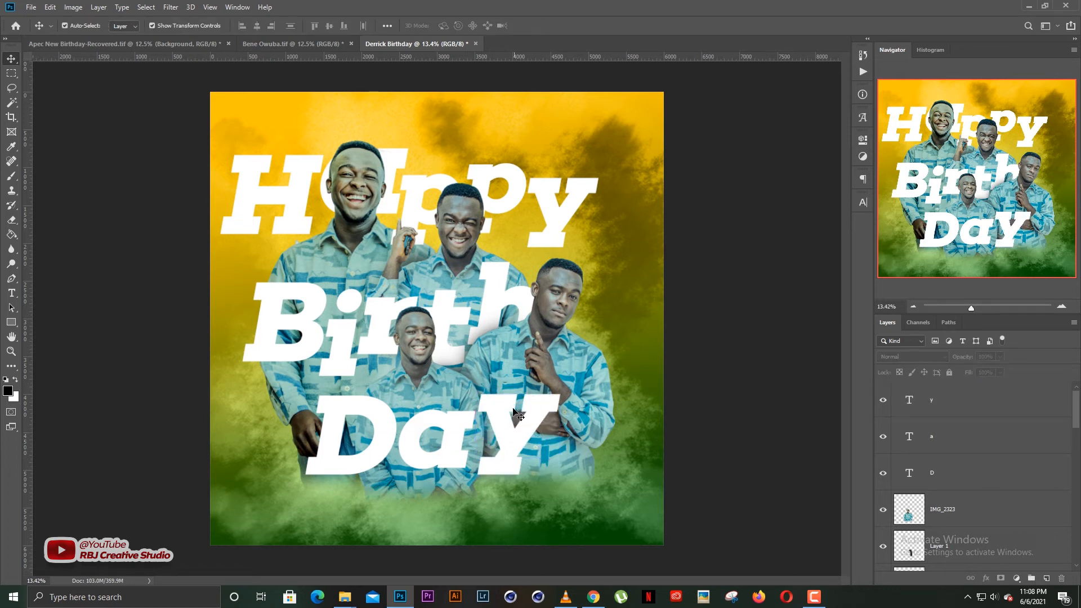
Marquee-select all the lettering and photo layers together.
{"action": "left_click", "coordinate": [393, 444]}
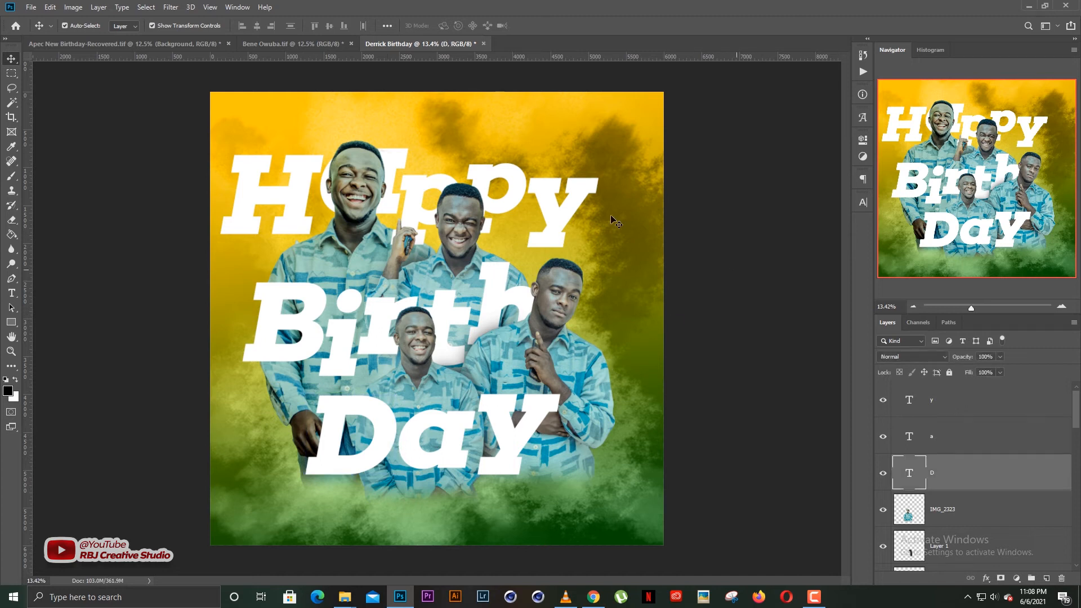
{"action": "left_click", "coordinate": [673, 170]}
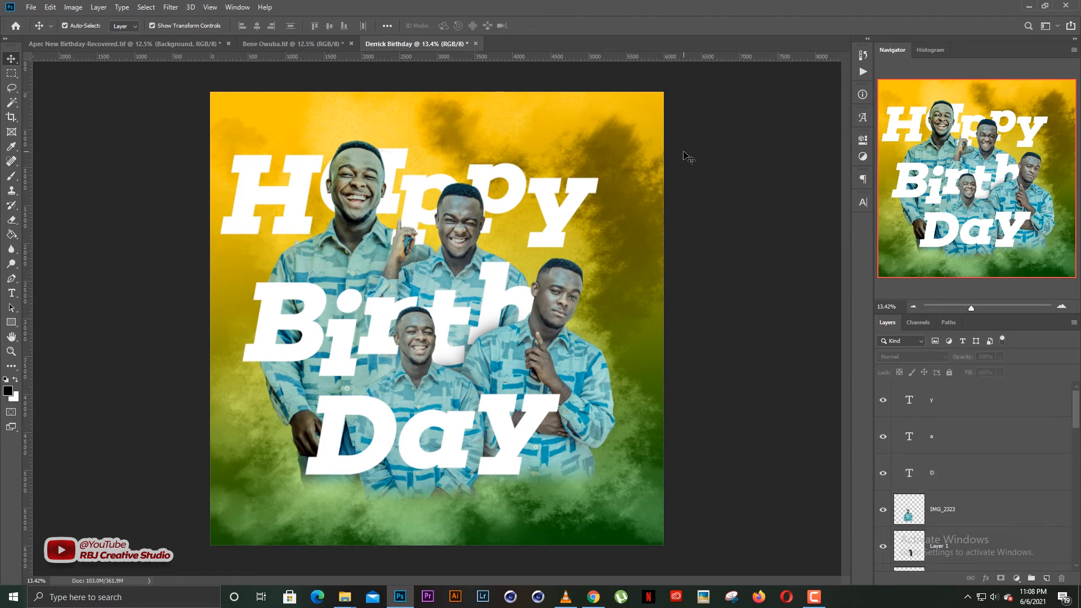
{"action": "left_click_drag", "start_coordinate": [684, 160], "coordinate": [179, 517]}
Centre the lettering-and-men group, scale it to about 90.27%, and nudge it slightly left.
{"action": "left_click_drag", "start_coordinate": [564, 318], "coordinate": [583, 319]}
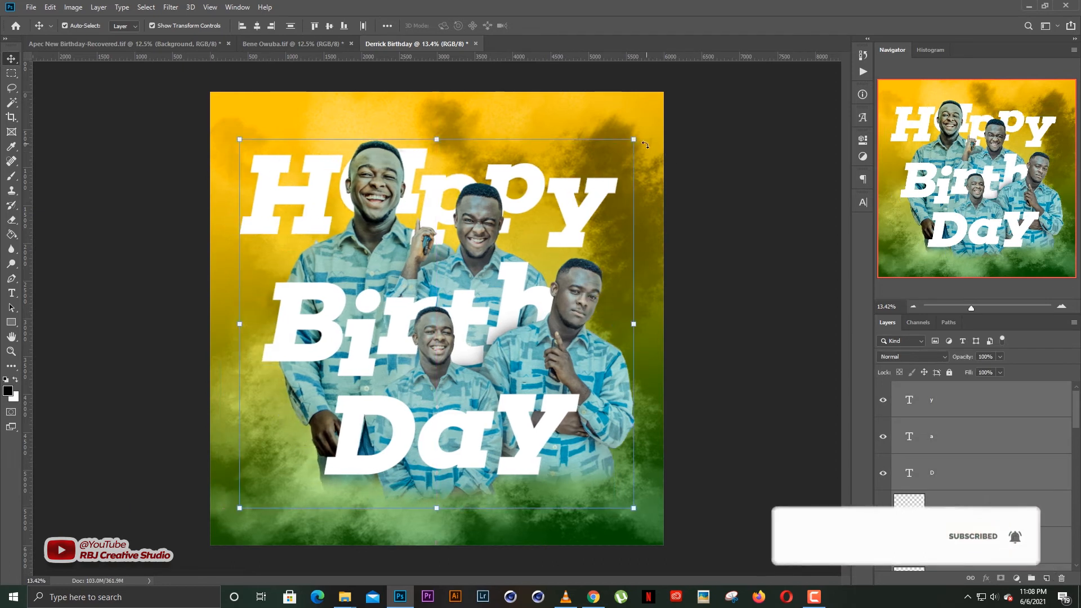
{"action": "left_click_drag", "start_coordinate": [645, 145], "coordinate": [500, 316]}
{"action": "key", "text": "Return"}
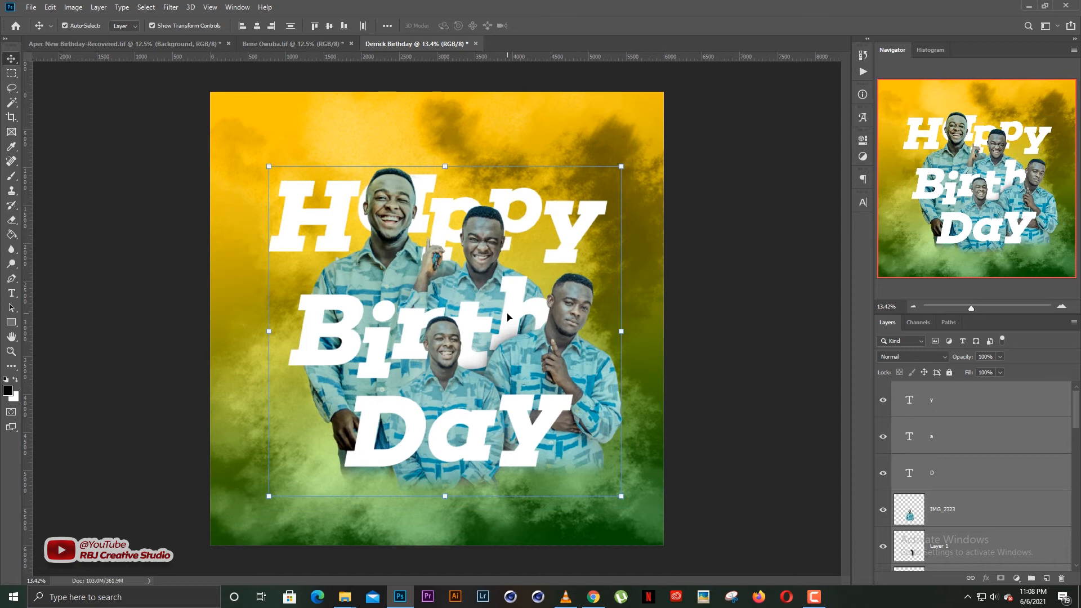
{"action": "left_click_drag", "start_coordinate": [537, 358], "coordinate": [534, 356]}
Add vertical and horizontal guides crossing the flyer's centre at 3000 px.
{"action": "left_click", "coordinate": [823, 246]}
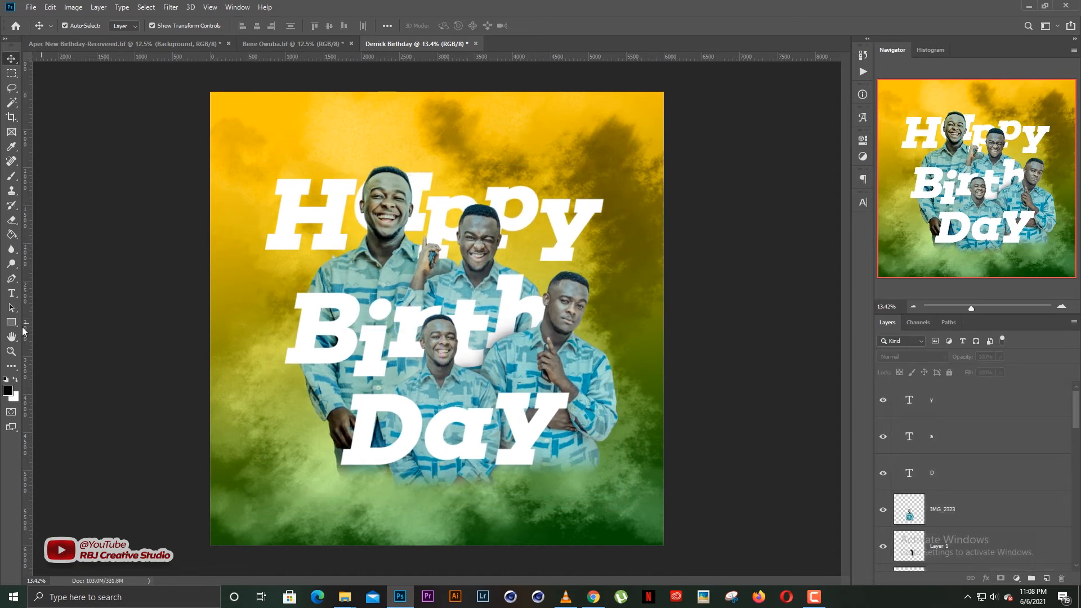
{"action": "left_click_drag", "start_coordinate": [31, 331], "coordinate": [274, 301]}
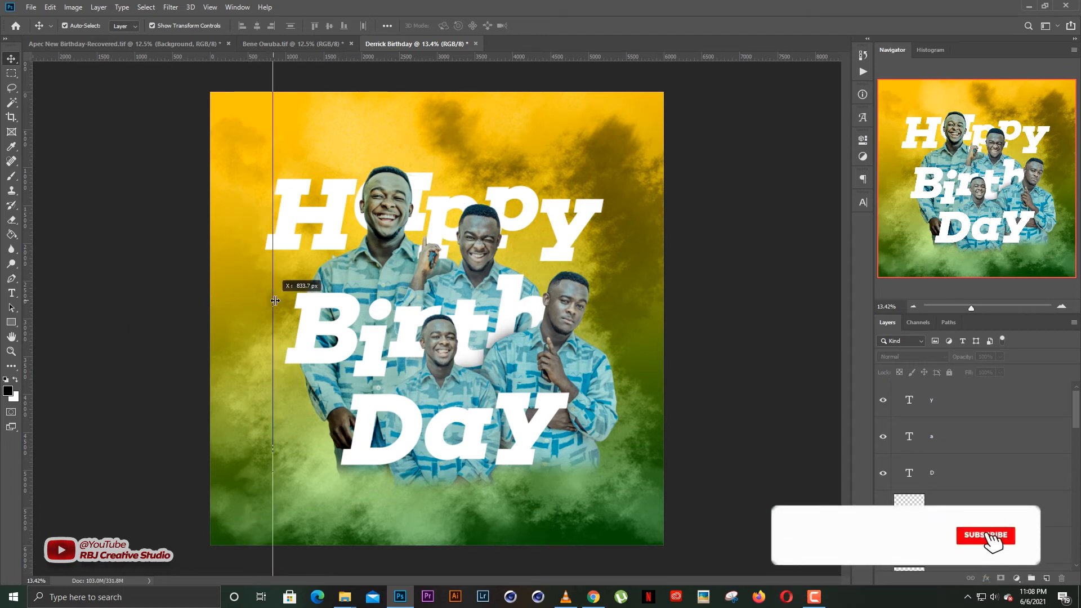
{"action": "left_click_drag", "start_coordinate": [275, 301], "coordinate": [437, 279]}
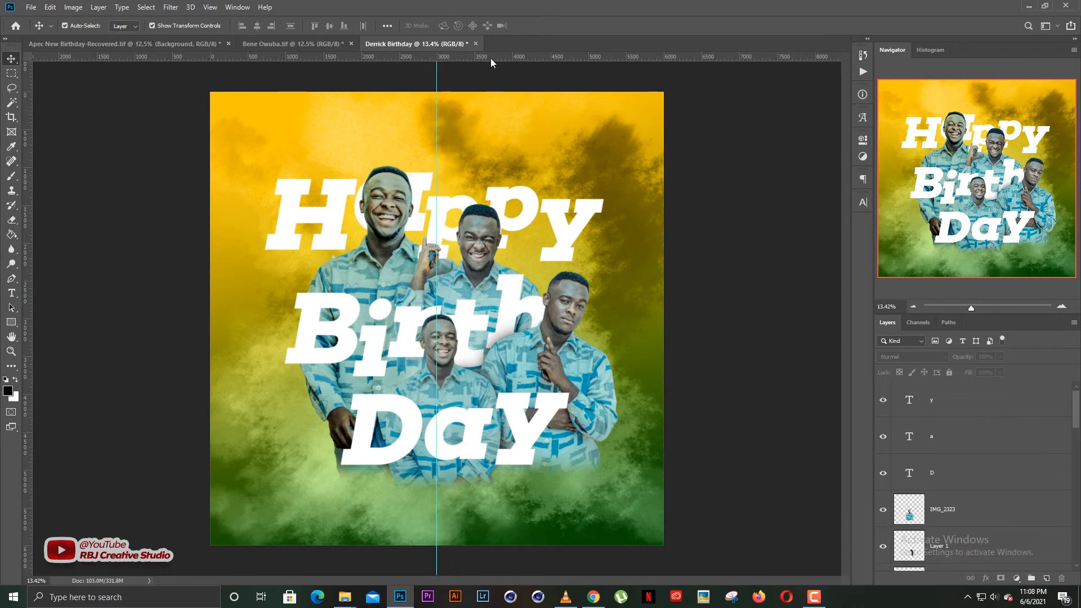
{"action": "left_click_drag", "start_coordinate": [491, 59], "coordinate": [454, 318]}
Select all lettering and photos and nudge them left and down onto the guides.
{"action": "left_click_drag", "start_coordinate": [659, 178], "coordinate": [242, 507]}
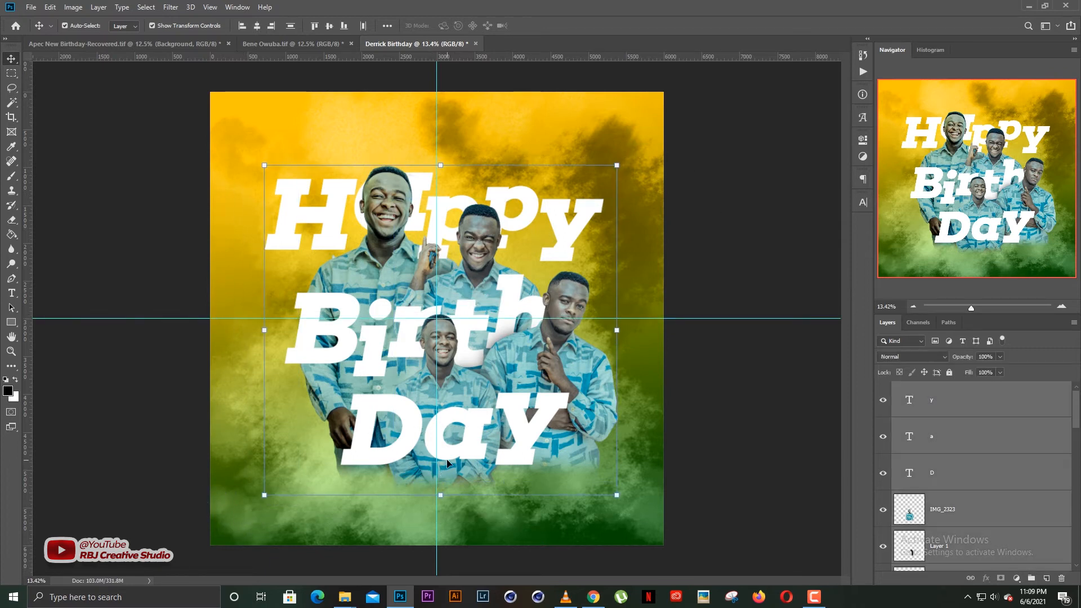
{"action": "key", "text": "shift+Left"}
{"action": "key", "text": "shift+Left"}
{"action": "key", "text": "shift+Down"}
{"action": "key", "text": "shift+Down"}
{"action": "key", "text": "shift+Left"}
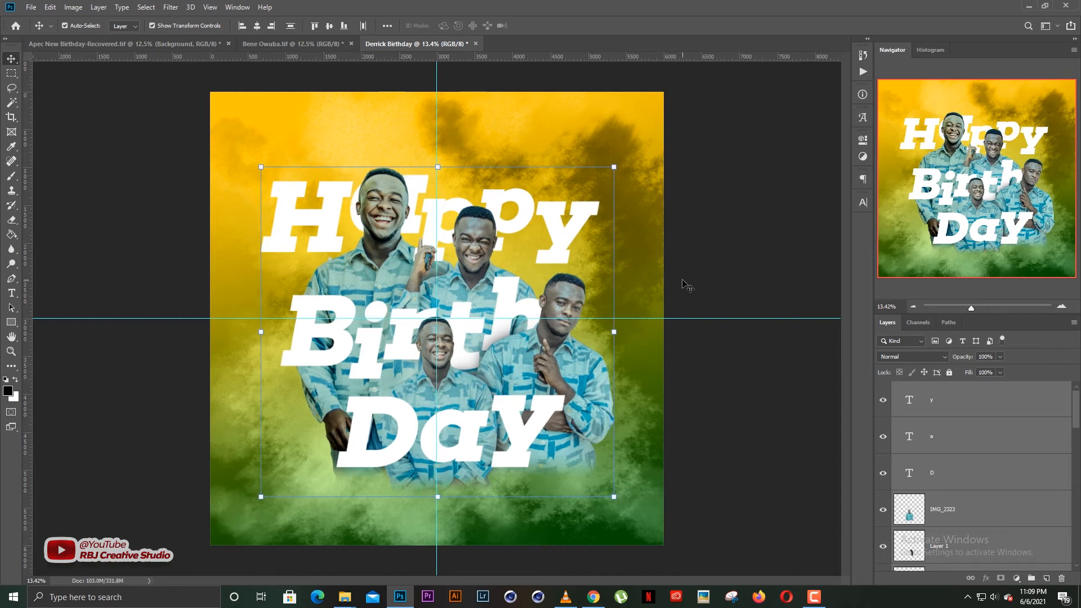
{"action": "left_click", "coordinate": [712, 260]}
Select the Happy letters and centre them on the vertical guide.
{"action": "left_click", "coordinate": [300, 224]}
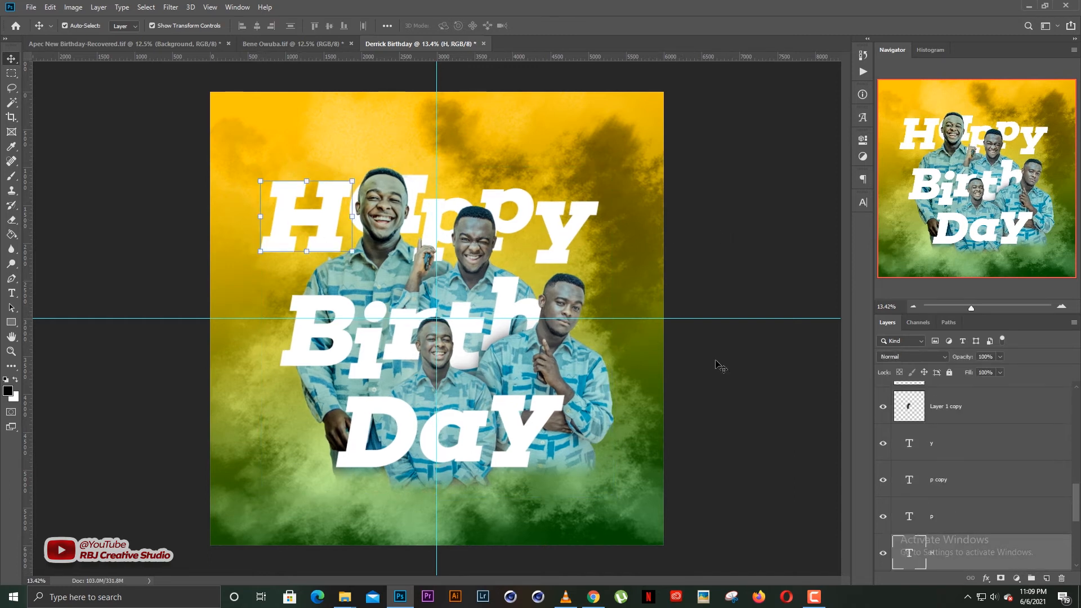
{"action": "scroll", "coordinate": [968, 498], "scroll_direction": "down", "scroll_amount": 1}
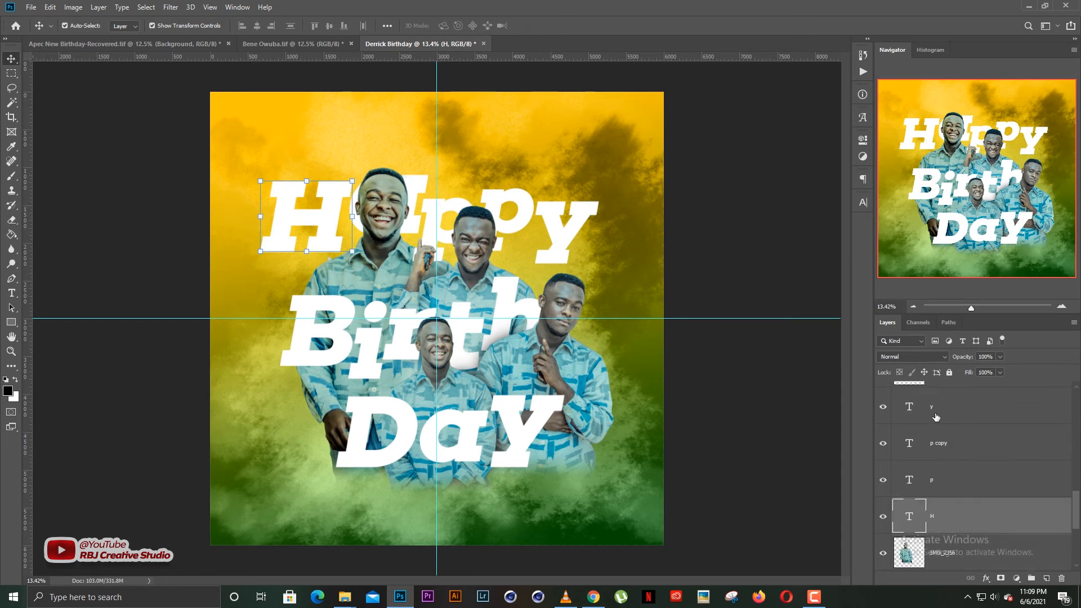
{"action": "left_click", "coordinate": [936, 416], "text": "shift"}
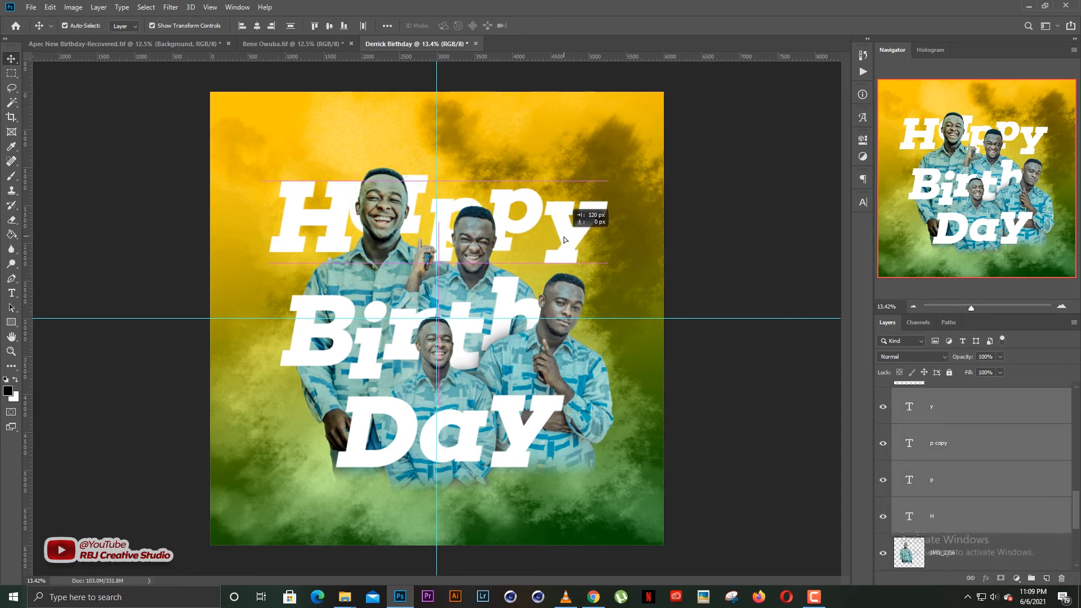
{"action": "scroll", "coordinate": [952, 483], "scroll_direction": "down", "scroll_amount": 2}
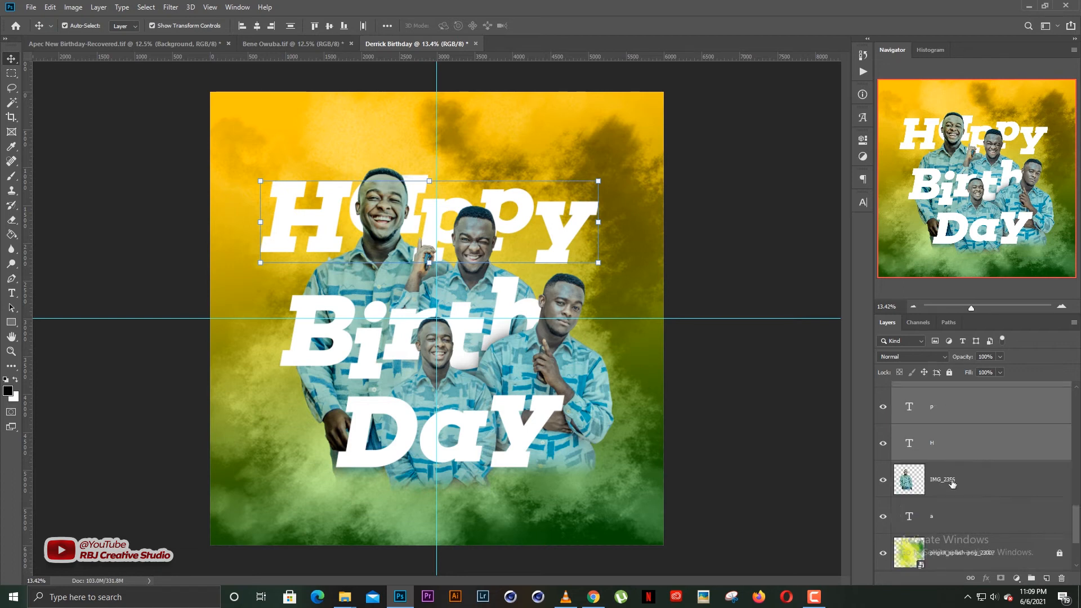
{"action": "left_click", "coordinate": [950, 523], "text": "ctrl"}
{"action": "left_click_drag", "start_coordinate": [576, 216], "coordinate": [583, 217]}
{"action": "left_click", "coordinate": [415, 164]}
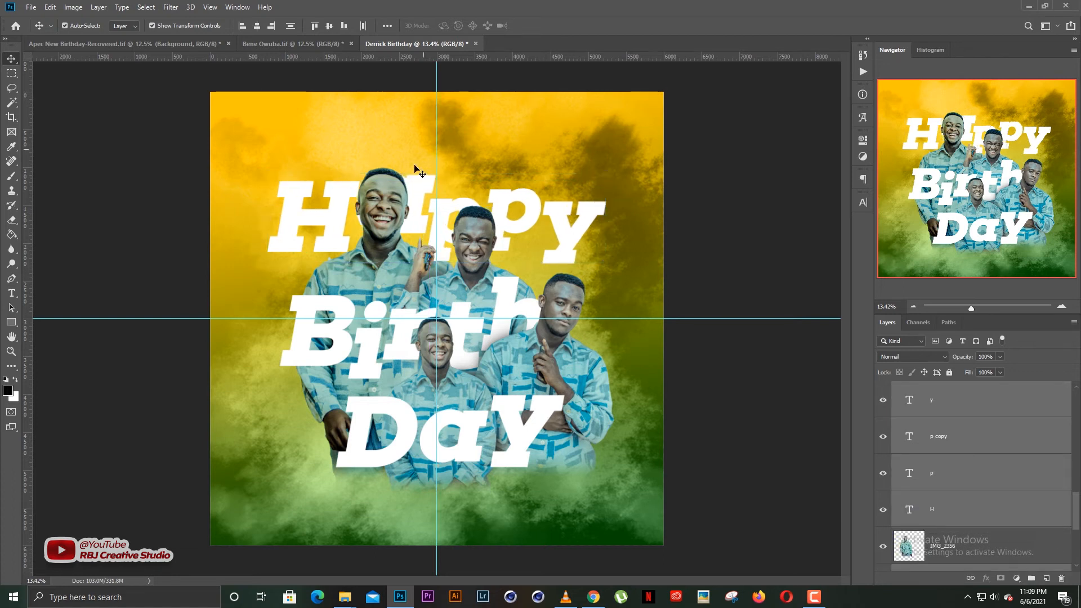
Nudge the H of Happy one pixel left.
{"action": "left_click", "coordinate": [344, 223]}
{"action": "key", "text": "Left"}
{"action": "key", "text": "Left"}
{"action": "key", "text": "Left"}
{"action": "key", "text": "Left"}
{"action": "key", "text": "Left"}
{"action": "key", "text": "Left"}
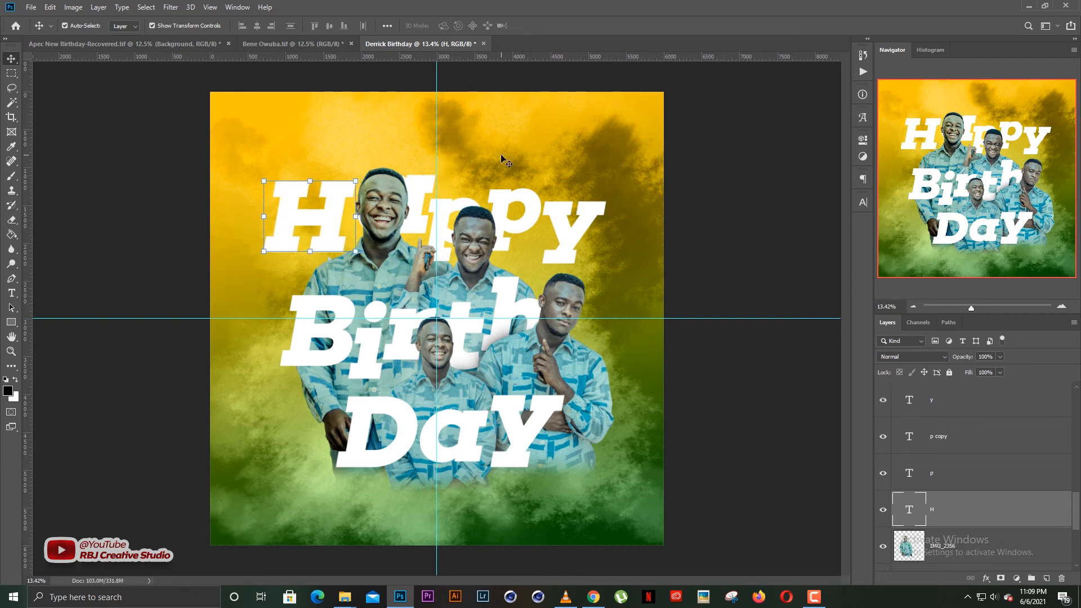
{"action": "left_click", "coordinate": [410, 187]}
{"action": "left_click", "coordinate": [423, 194]}
{"action": "left_click", "coordinate": [443, 188]}
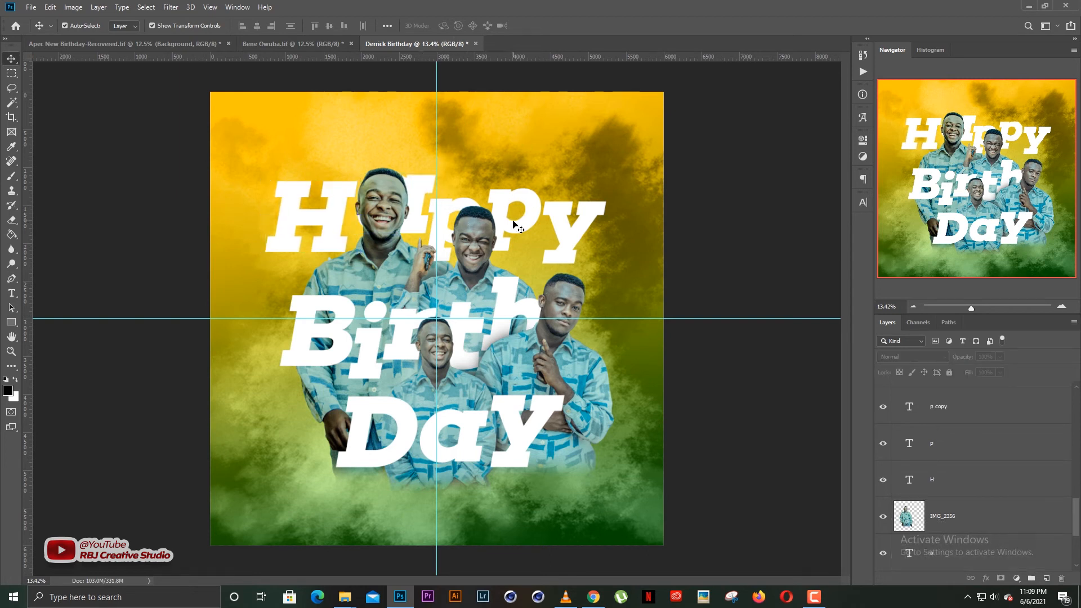
Scale the five Happy letters to about 103.4% and raise them higher.
{"action": "left_click", "coordinate": [938, 552]}
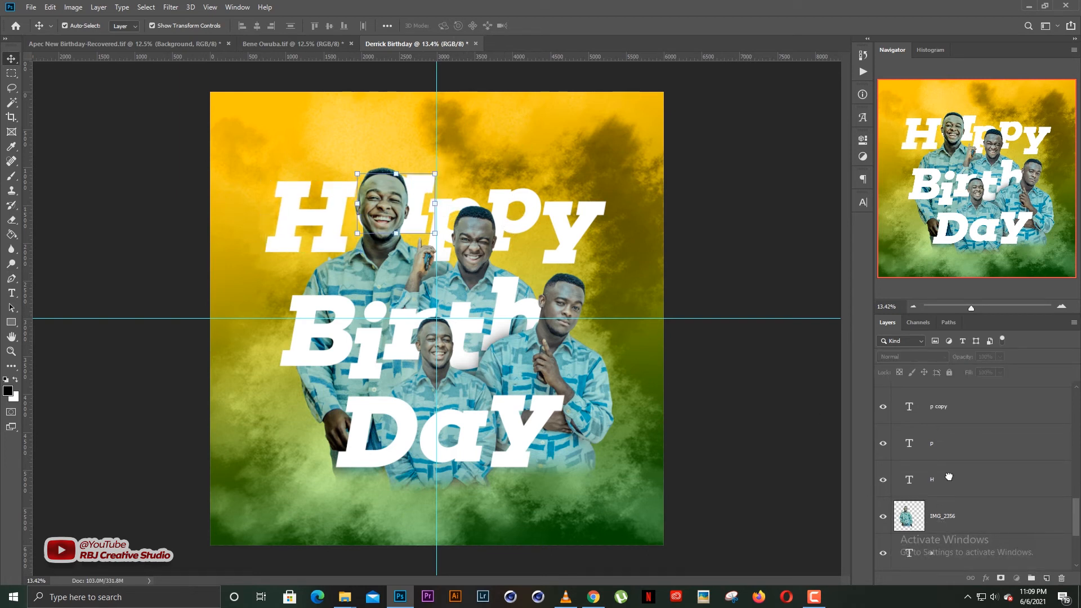
{"action": "left_click", "coordinate": [950, 477], "text": "ctrl"}
{"action": "left_click", "coordinate": [950, 442], "text": "ctrl"}
{"action": "left_click", "coordinate": [948, 409], "text": "ctrl"}
{"action": "scroll", "coordinate": [955, 469], "scroll_direction": "up", "scroll_amount": 2}
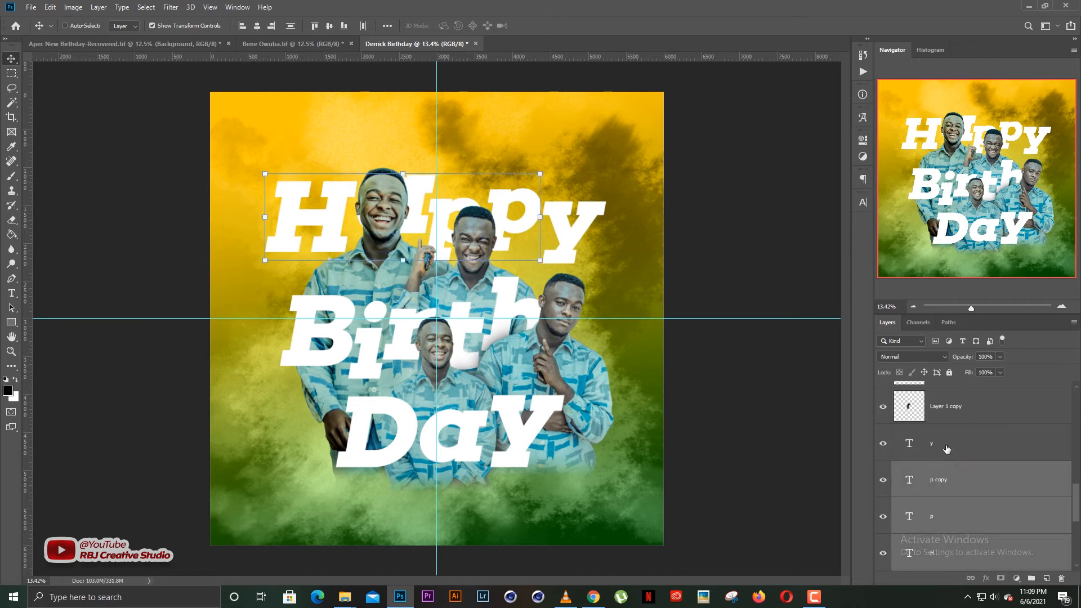
{"action": "left_click", "coordinate": [947, 448], "text": "ctrl"}
{"action": "key", "text": "ctrl+t"}
{"action": "left_click_drag", "start_coordinate": [600, 176], "coordinate": [612, 174]}
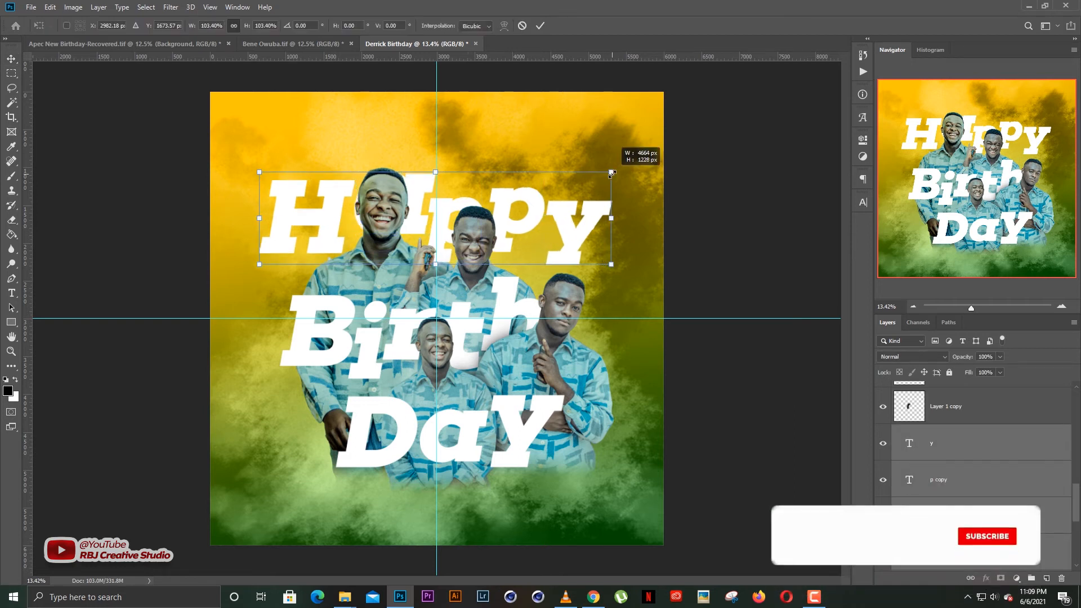
{"action": "left_click_drag", "start_coordinate": [543, 223], "coordinate": [542, 207]}
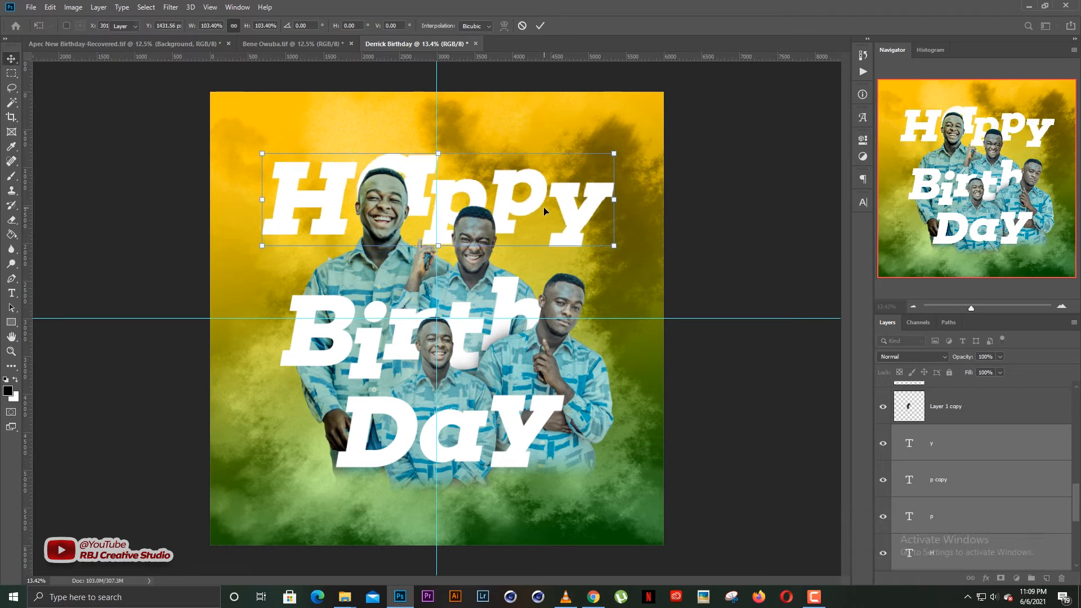
{"action": "key", "text": "Return"}
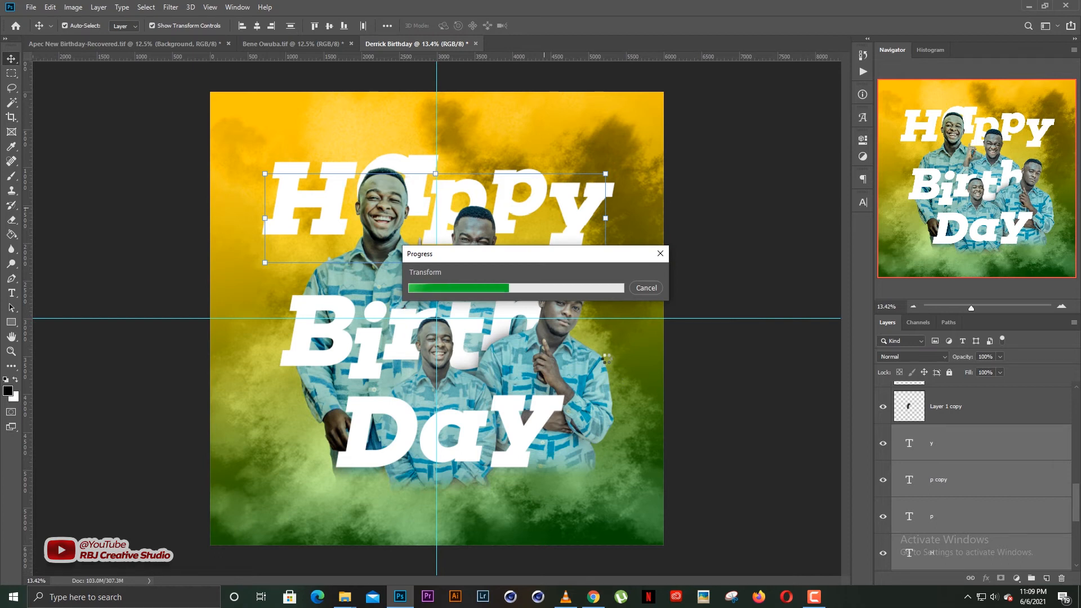
Enlarge the Birth letters to about 114% and centre them on the guide.
{"action": "left_click", "coordinate": [711, 218]}
{"action": "left_click", "coordinate": [336, 355]}
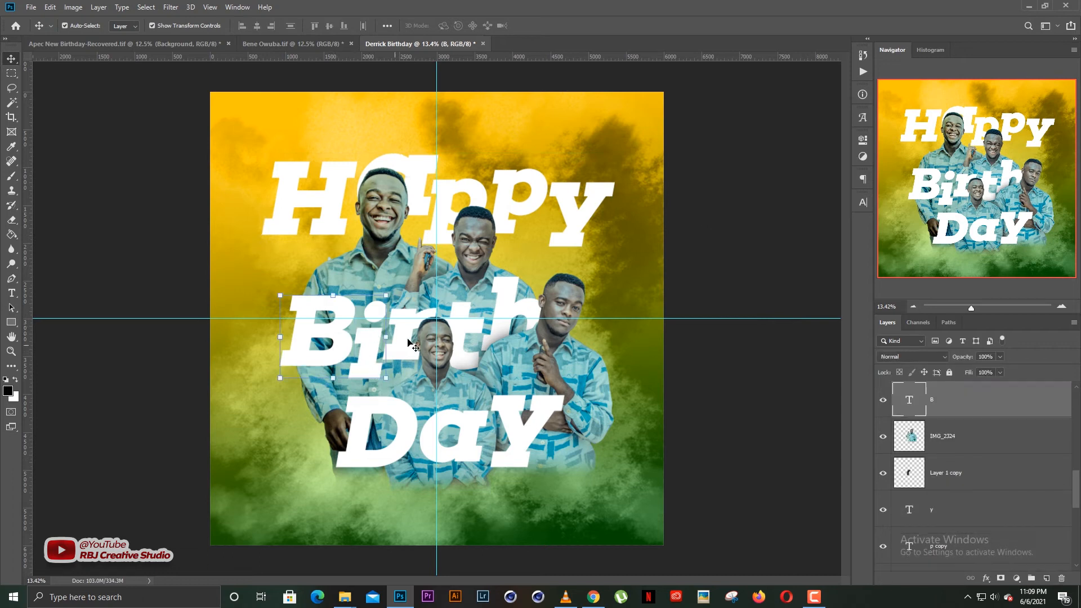
{"action": "left_click", "coordinate": [472, 330], "text": "shift"}
{"action": "left_click", "coordinate": [508, 305], "text": "shift"}
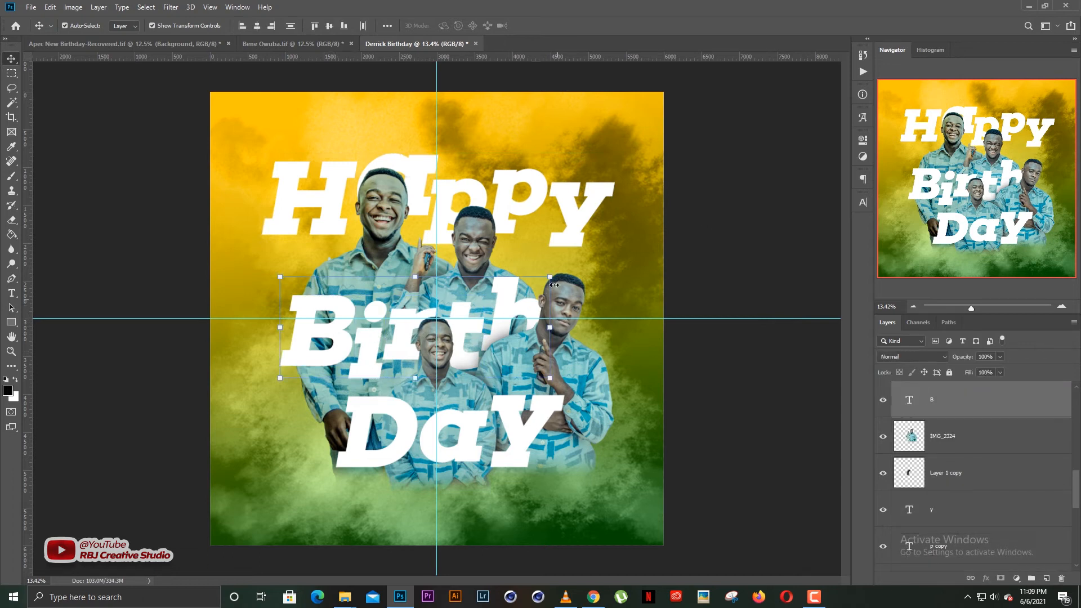
{"action": "left_click_drag", "start_coordinate": [553, 276], "coordinate": [593, 275]}
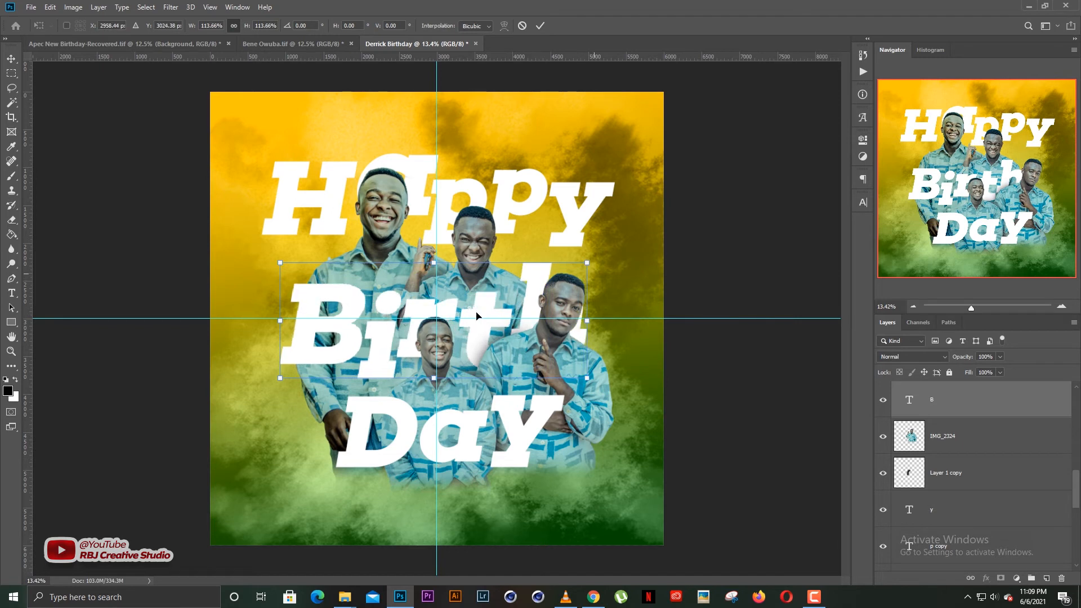
{"action": "left_click_drag", "start_coordinate": [474, 312], "coordinate": [478, 316]}
{"action": "key", "text": "Return"}
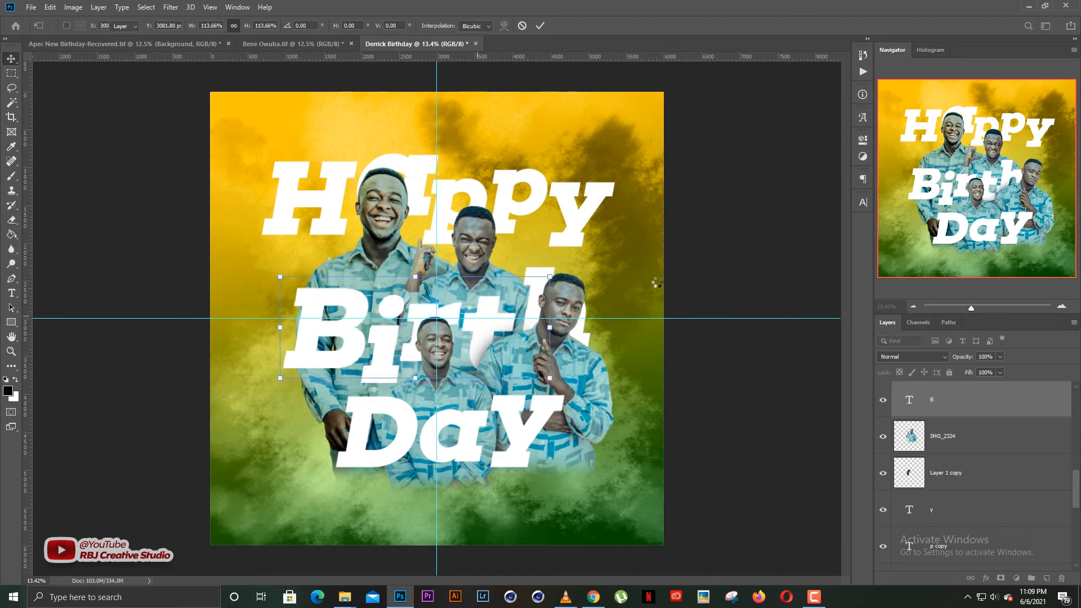
Shift the Day letters to the left and nudge the D down slightly.
{"action": "left_click", "coordinate": [409, 438]}
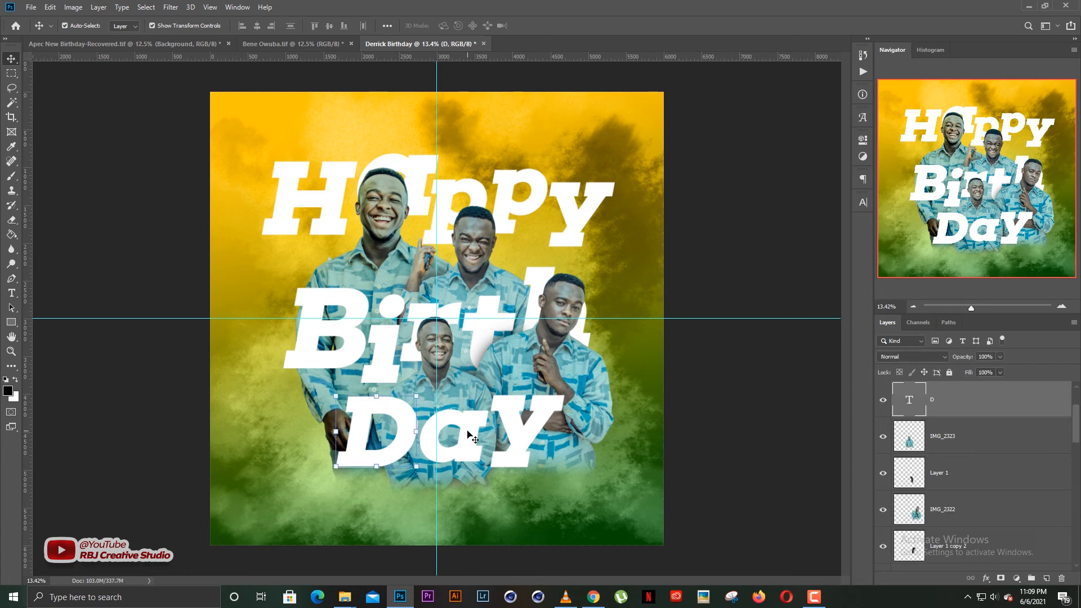
{"action": "left_click", "coordinate": [472, 438], "text": "shift"}
{"action": "left_click", "coordinate": [540, 425], "text": "shift"}
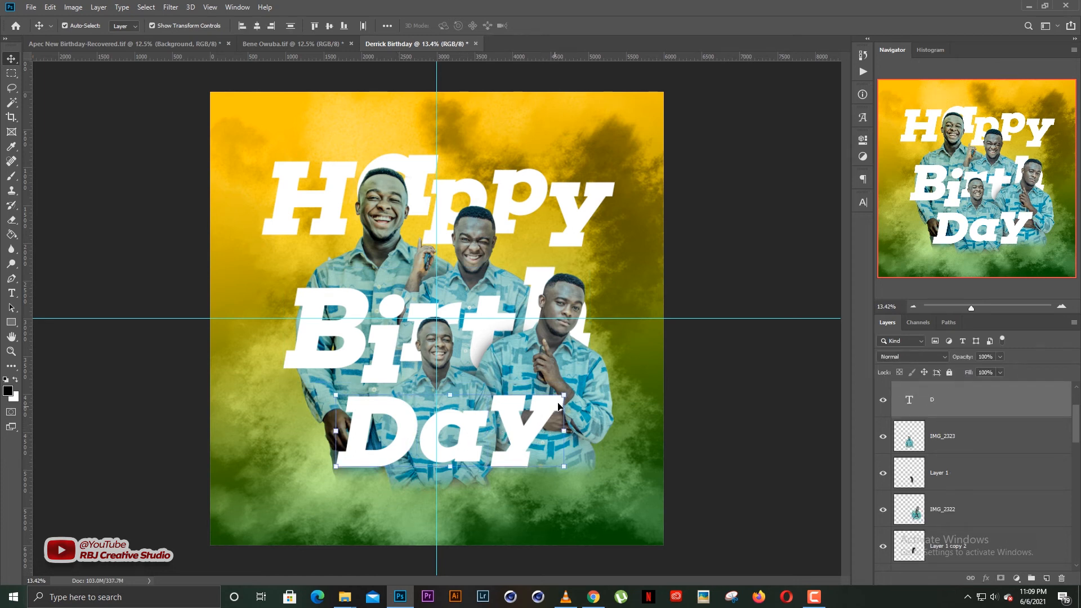
{"action": "left_click_drag", "start_coordinate": [560, 406], "coordinate": [533, 424]}
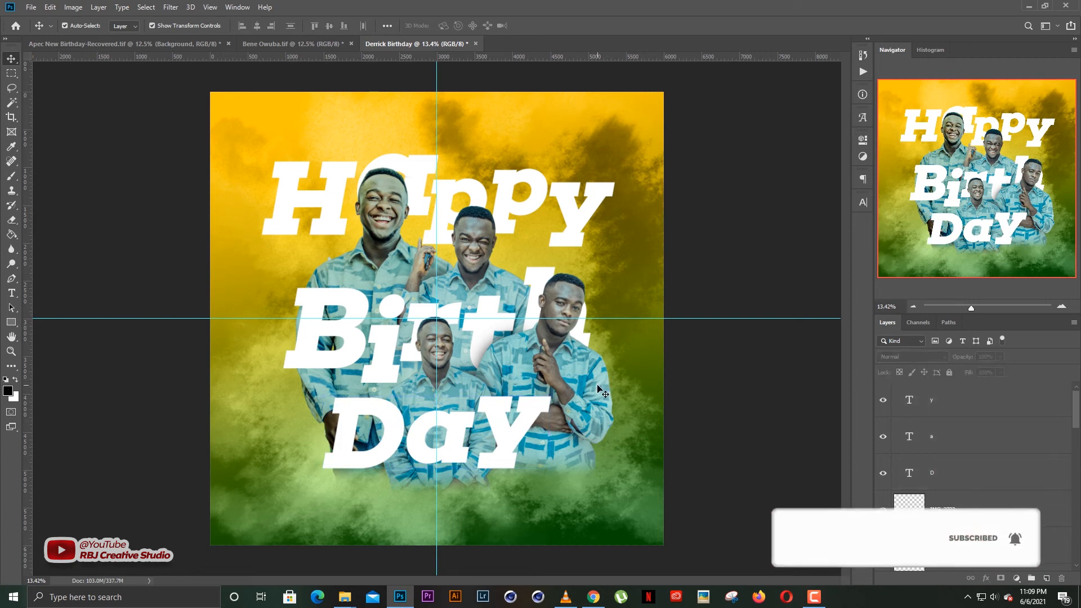
{"action": "left_click_drag", "start_coordinate": [370, 459], "coordinate": [370, 470]}
Raise the a and D within Day, then duplicate the a beneath the word.
{"action": "left_click", "coordinate": [756, 349]}
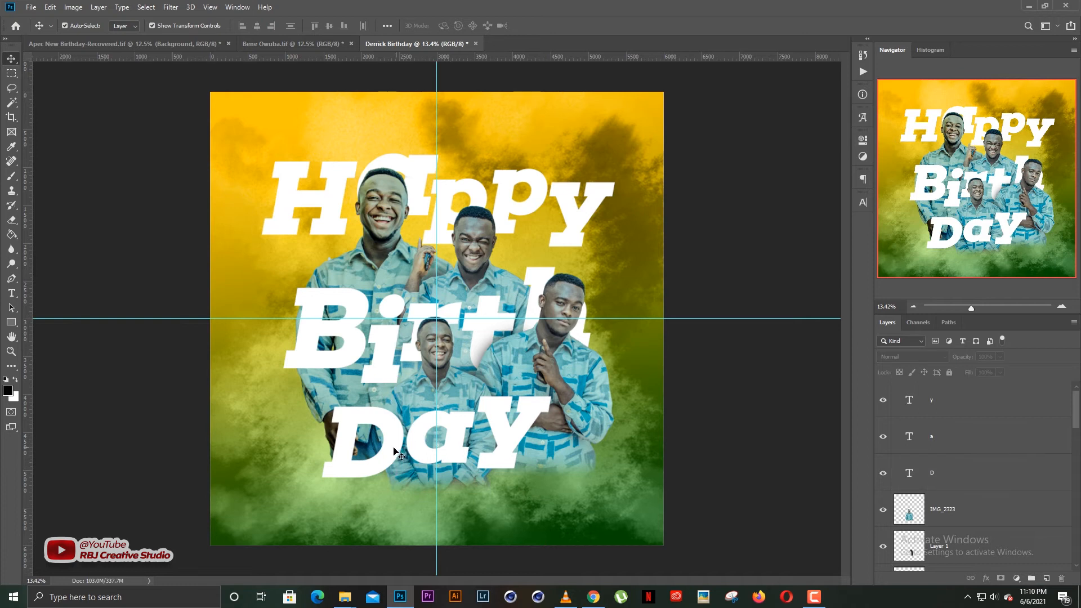
{"action": "left_click", "coordinate": [393, 449]}
{"action": "left_click", "coordinate": [655, 404]}
{"action": "left_click_drag", "start_coordinate": [454, 455], "coordinate": [458, 442]}
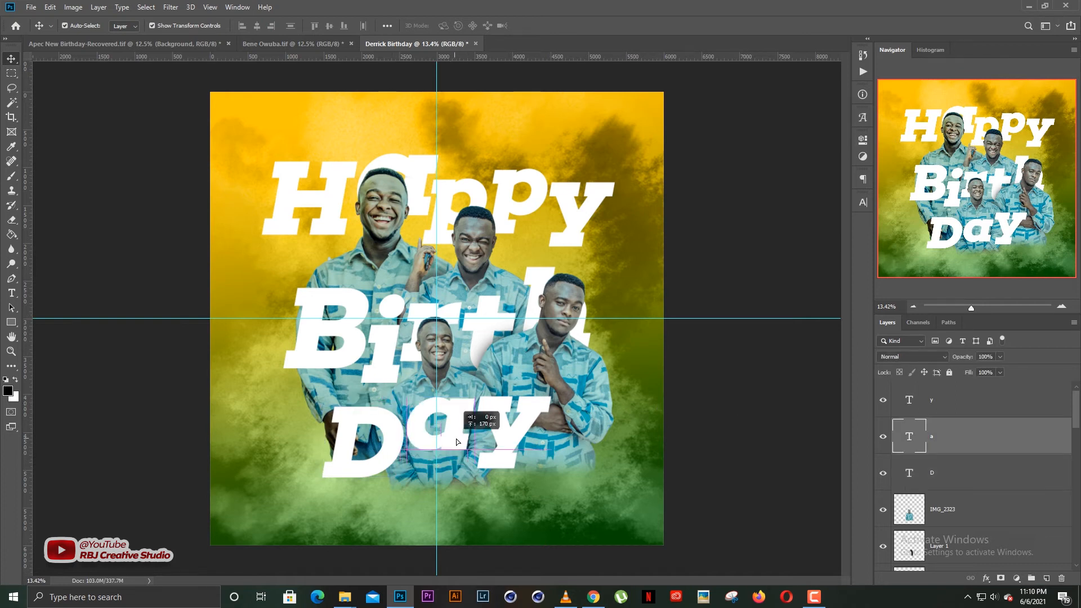
{"action": "left_click", "coordinate": [772, 387]}
{"action": "left_click", "coordinate": [511, 439]}
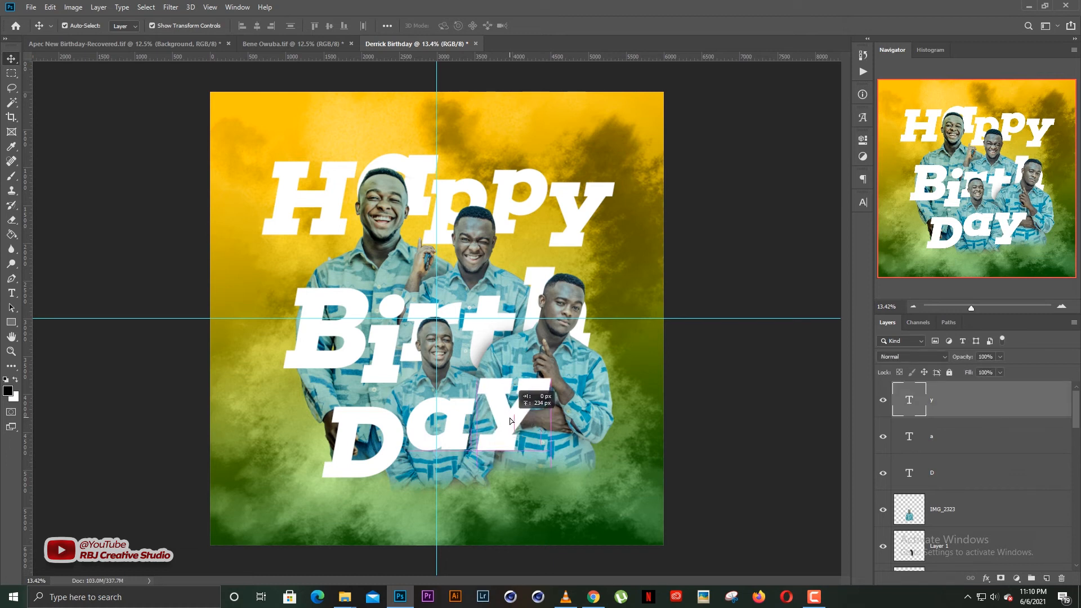
{"action": "left_click_drag", "start_coordinate": [393, 443], "coordinate": [390, 430]}
{"action": "left_click", "coordinate": [772, 378]}
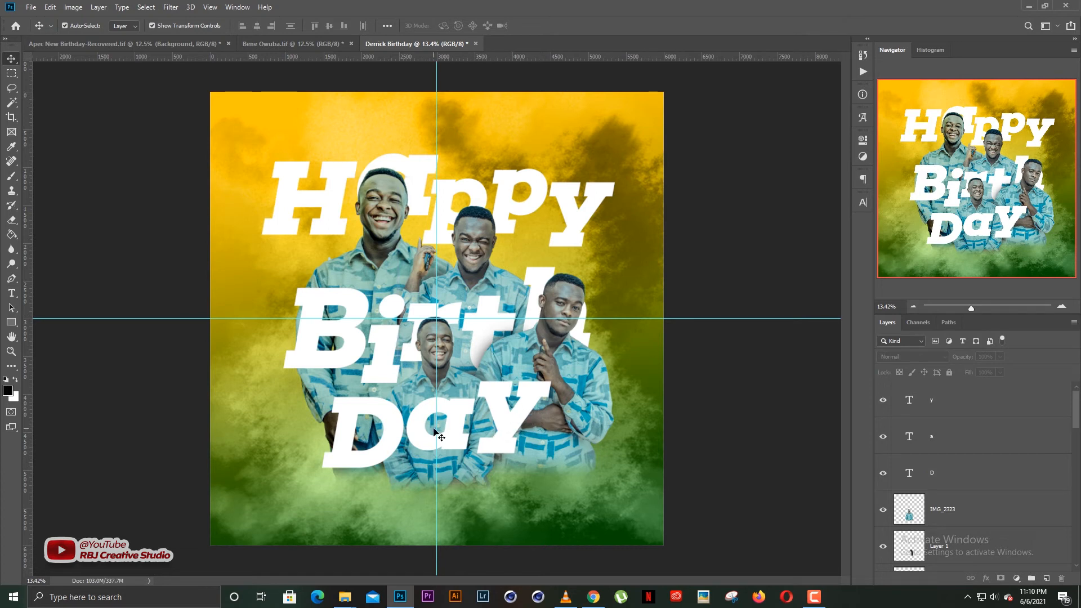
{"action": "left_click_drag", "start_coordinate": [456, 430], "coordinate": [457, 480]}
Replace the duplicated a with the celebrant's name at 156.96 pt, scale it to ~69%, and place it beneath Day.
{"action": "key", "text": "t"}
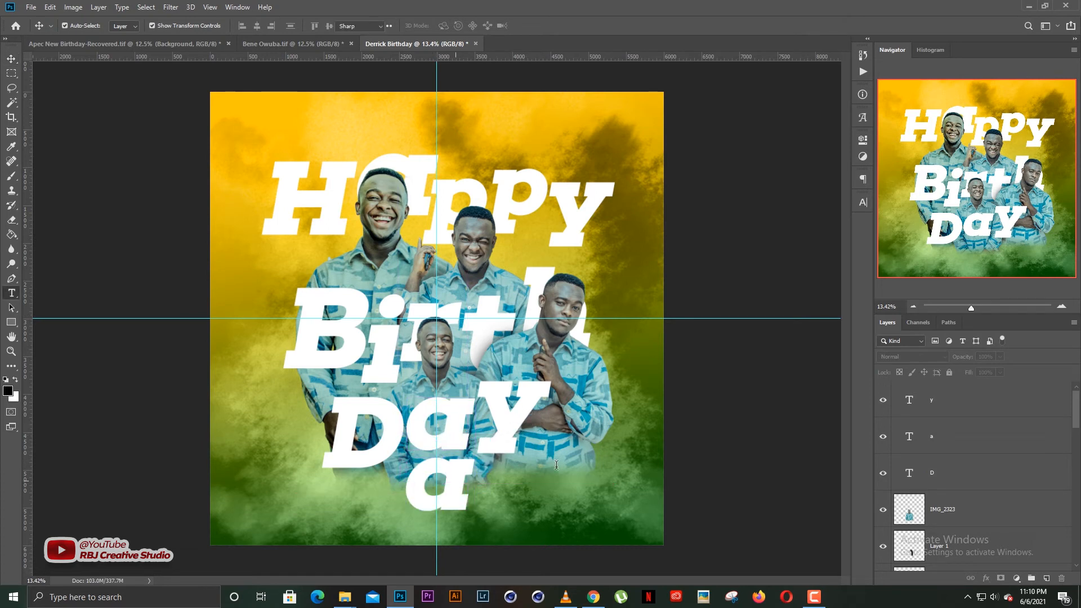
{"action": "key", "text": "Return"}
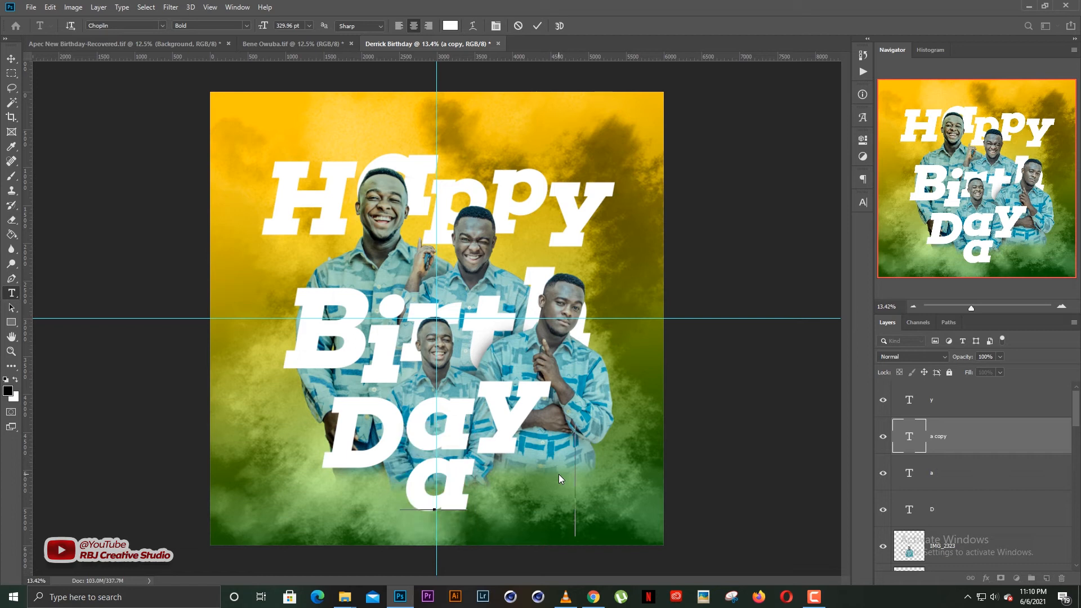
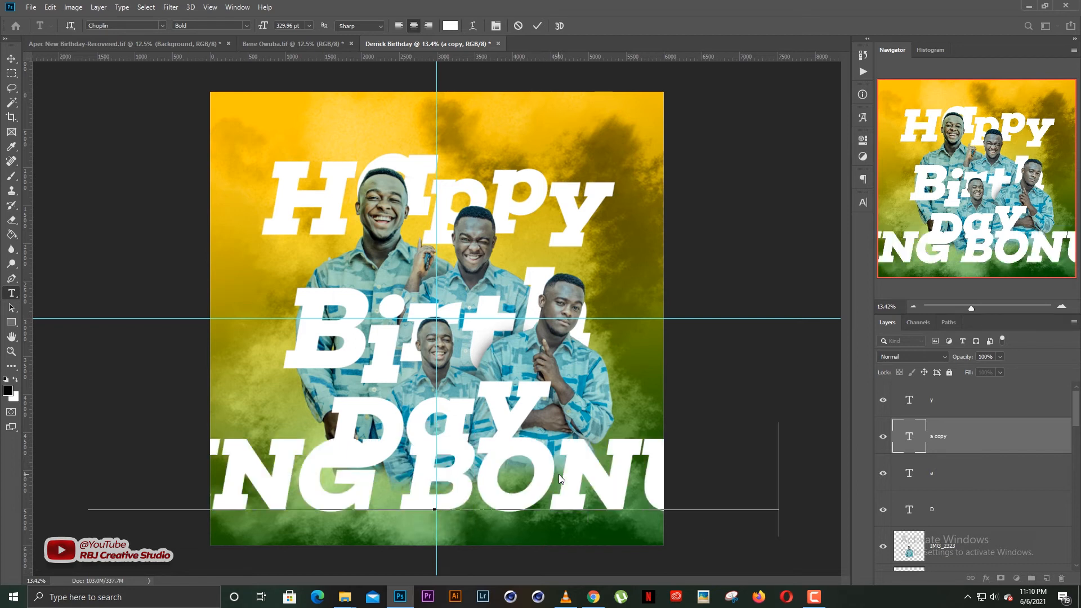
{"action": "key", "text": "ctrl+a"}
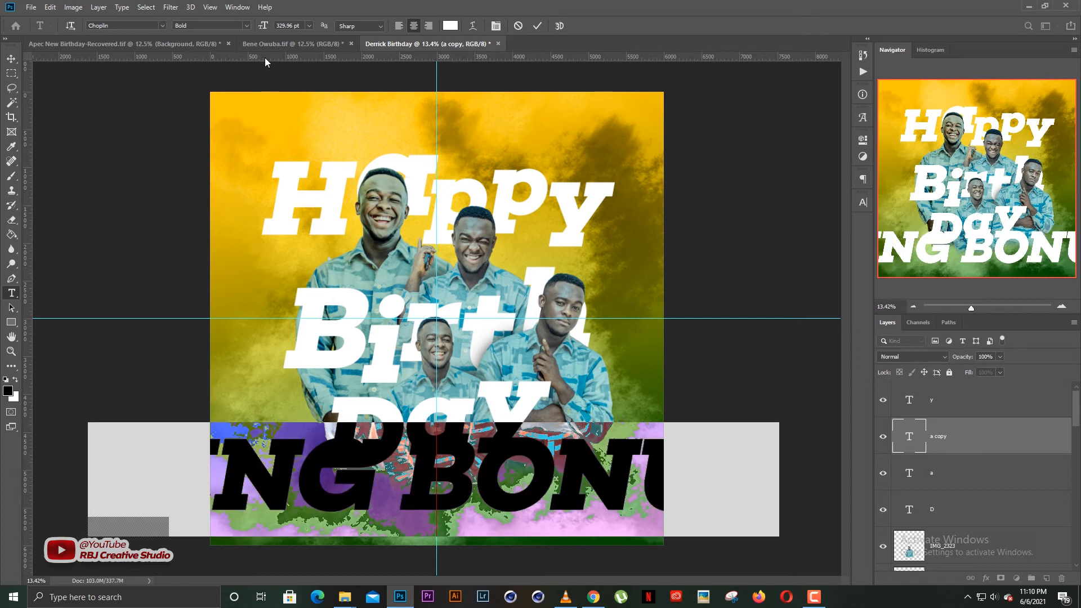
{"action": "left_click_drag", "start_coordinate": [263, 26], "coordinate": [144, 39]}
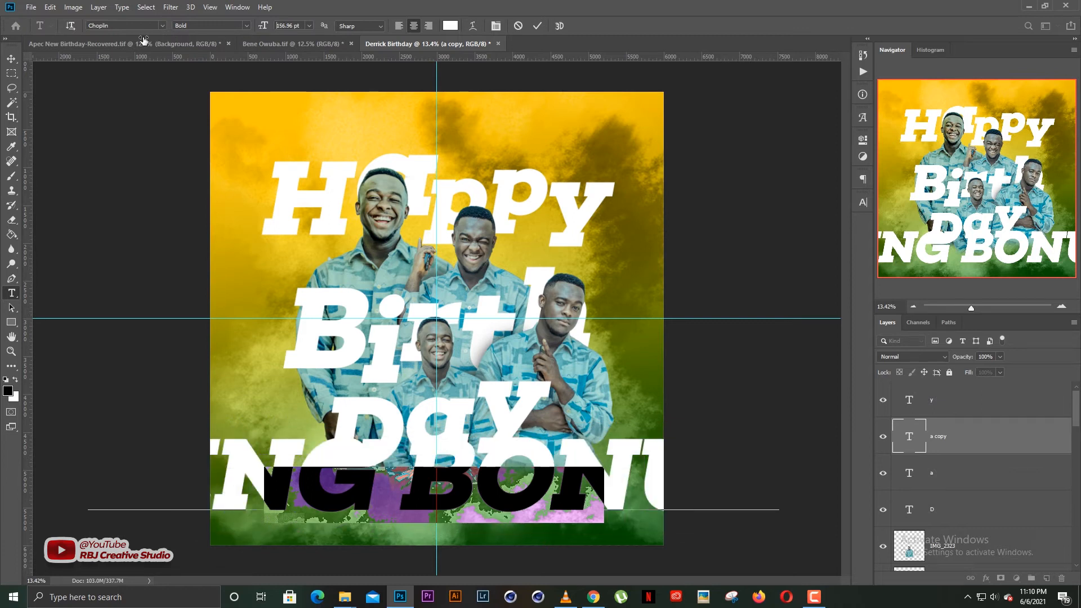
{"action": "left_click", "coordinate": [11, 59]}
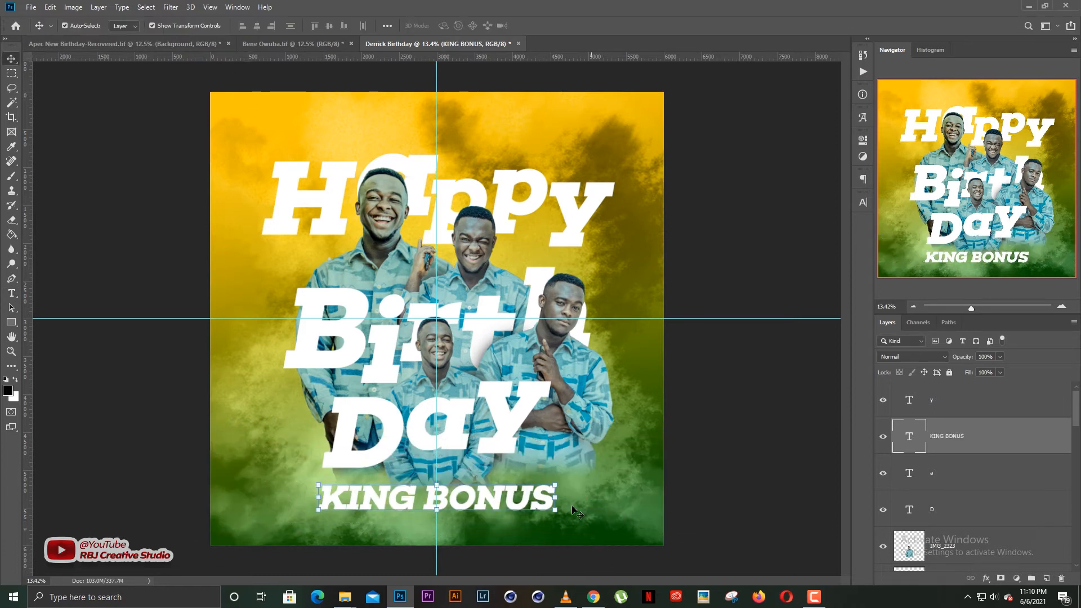
{"action": "left_click_drag", "start_coordinate": [556, 485], "coordinate": [518, 485]}
{"action": "key", "text": "Return"}
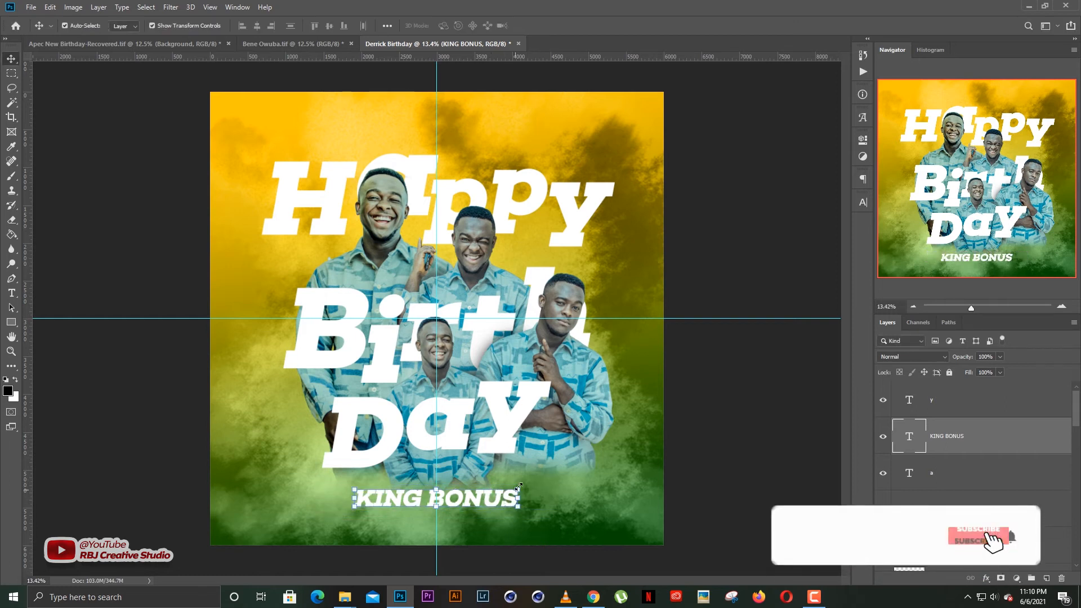
{"action": "left_click_drag", "start_coordinate": [496, 499], "coordinate": [530, 465]}
Trim the name line down to its first word and shift it slightly right.
{"action": "key", "text": "t"}
{"action": "left_click", "coordinate": [459, 463]}
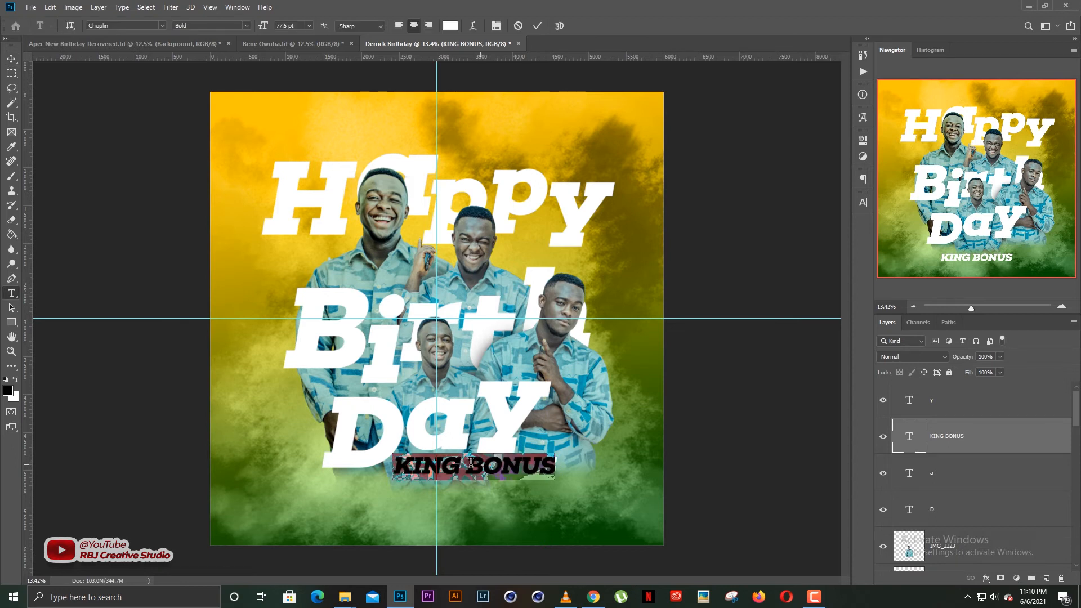
{"action": "left_click_drag", "start_coordinate": [460, 462], "coordinate": [649, 467]}
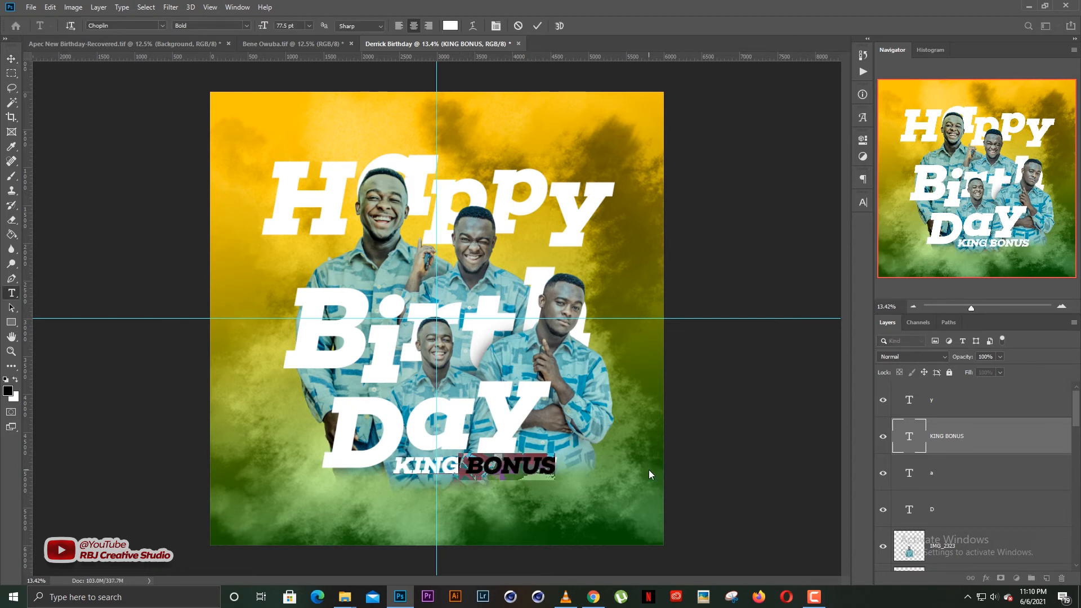
{"action": "key", "text": "BackSpace"}
{"action": "key", "text": "ctrl+Return"}
{"action": "key", "text": "v"}
{"action": "mouse_move", "coordinate": [465, 467]}
{"action": "left_mouse_down"}
{"action": "mouse_move", "coordinate": [448, 462]}
{"action": "mouse_move", "coordinate": [479, 479]}
{"action": "mouse_move", "coordinate": [454, 483]}
{"action": "left_mouse_up"}
Retype the duplicated line as the name's second word and nudge it into place below.
{"action": "double_click", "coordinate": [445, 476]}
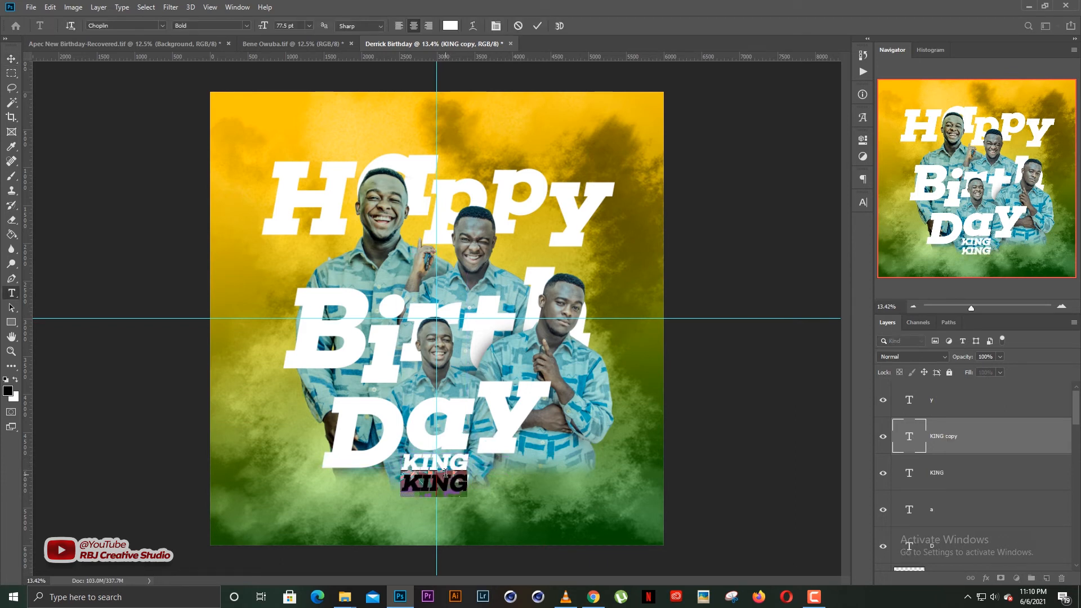
{"action": "left_click", "coordinate": [445, 474]}
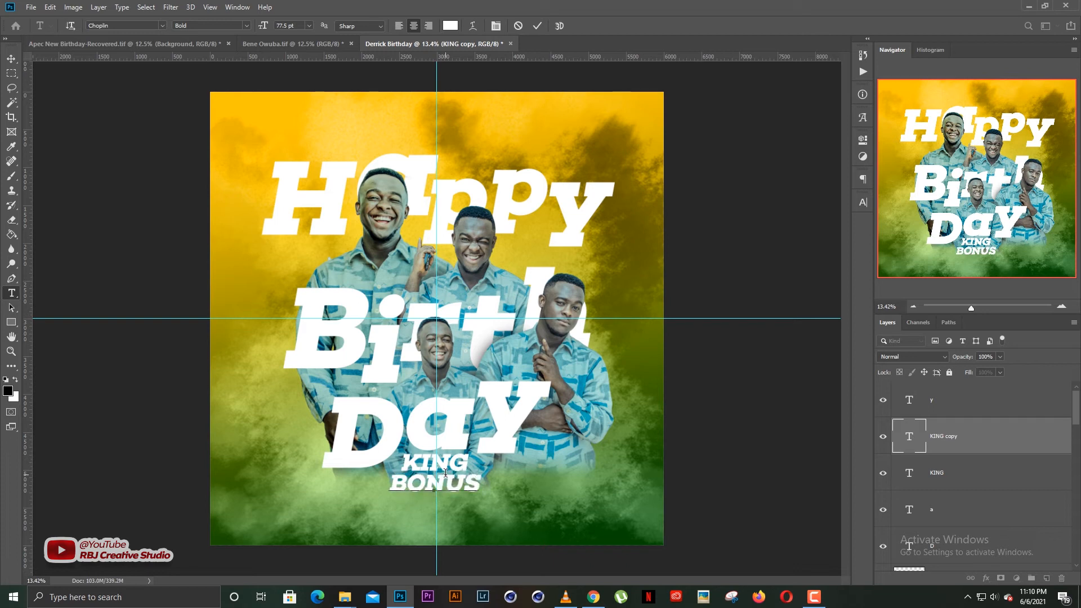
{"action": "key", "text": "ctrl+Return"}
{"action": "key", "text": "v"}
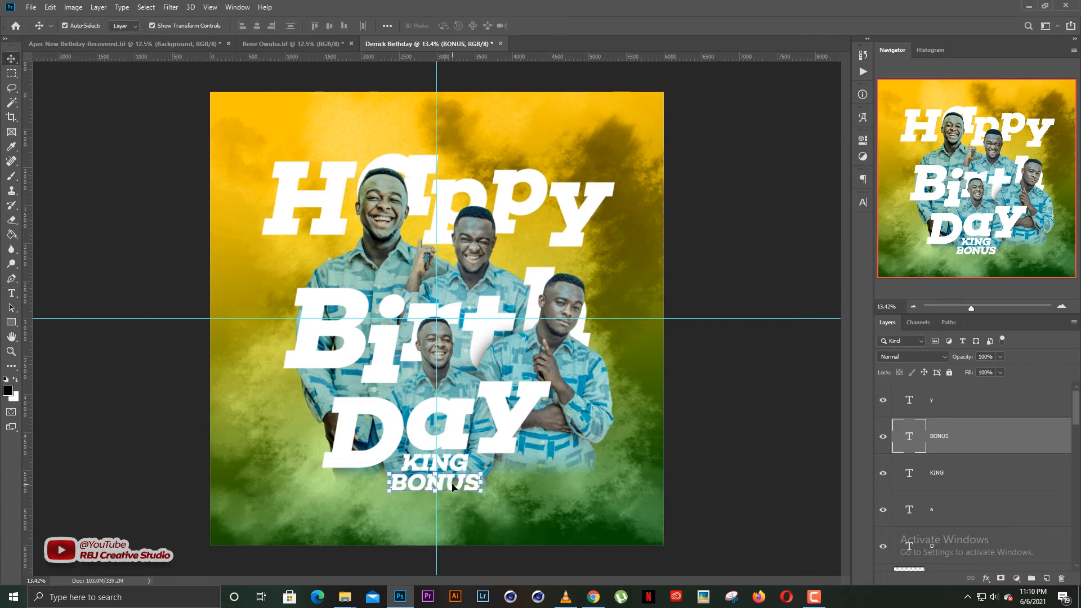
{"action": "left_click_drag", "start_coordinate": [453, 485], "coordinate": [528, 508]}
{"action": "key", "text": "ctrl+t"}
{"action": "key", "text": "Return"}
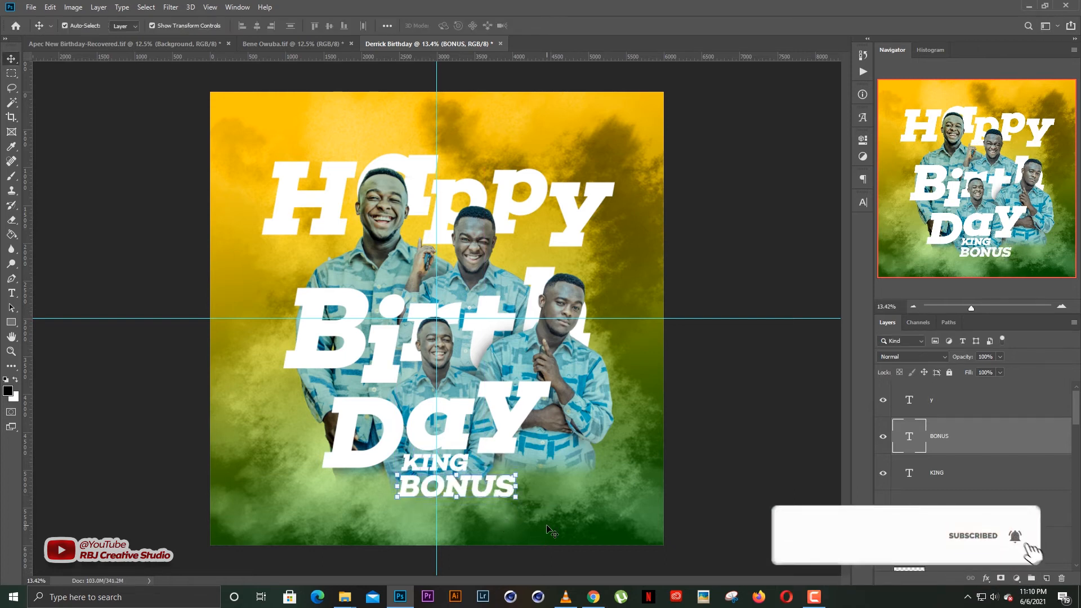
{"action": "key", "text": "shift+Up"}
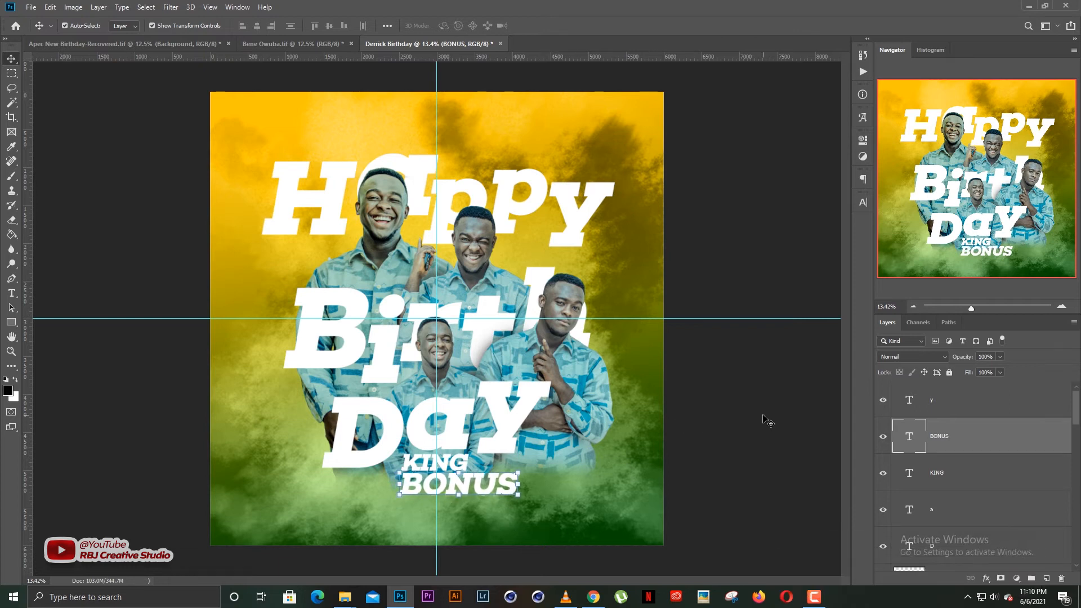
{"action": "left_click", "coordinate": [767, 422]}
Enlarge both name lines together to about 115%.
{"action": "left_click", "coordinate": [462, 472]}
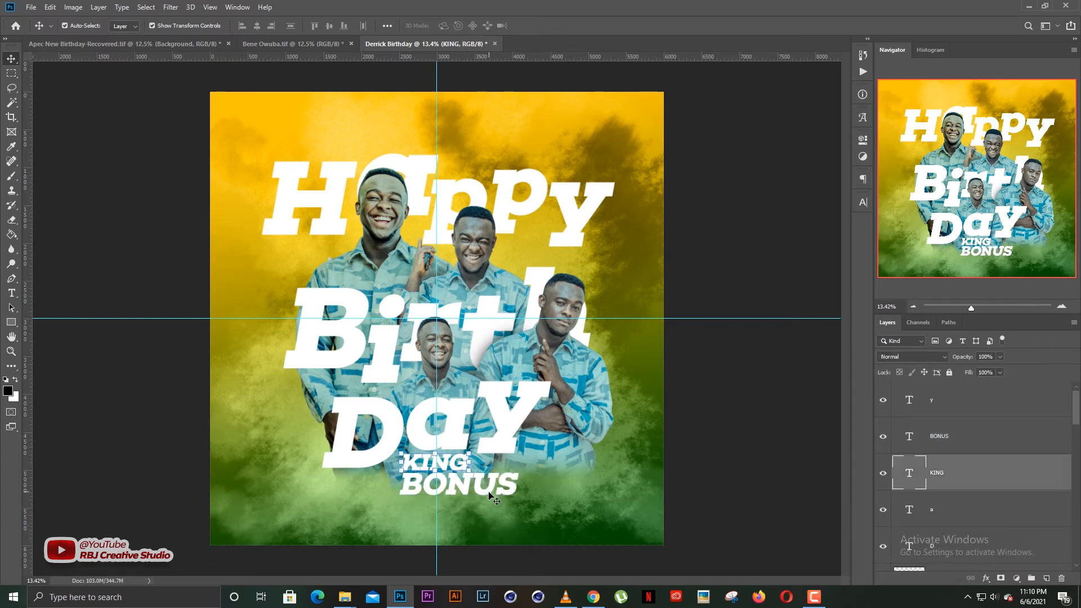
{"action": "left_click", "coordinate": [500, 487], "text": "shift"}
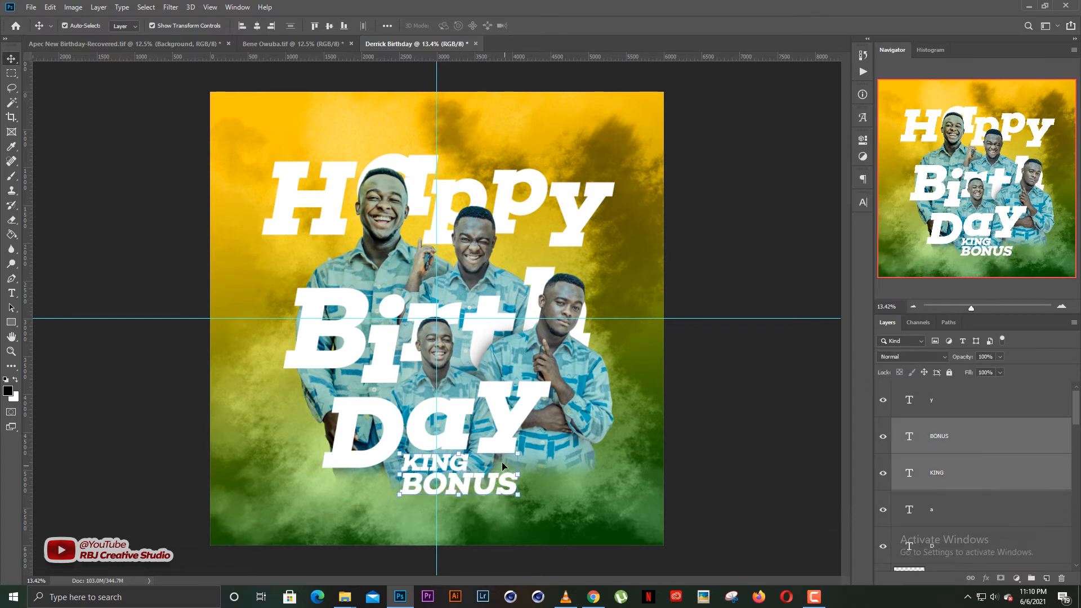
{"action": "key", "text": "ctrl+t"}
{"action": "left_click_drag", "start_coordinate": [518, 454], "coordinate": [527, 450]}
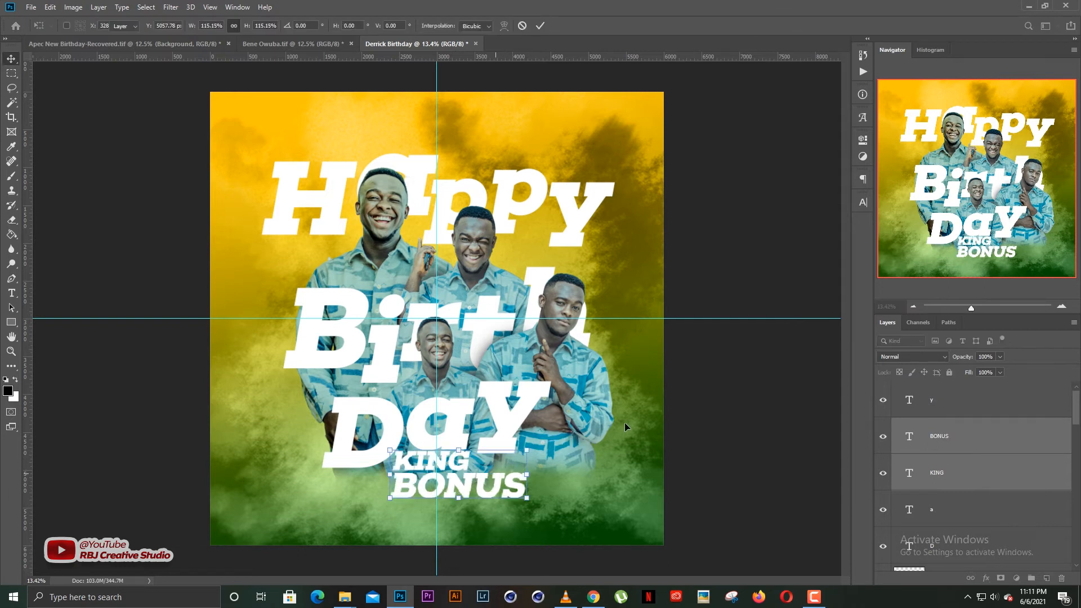
{"action": "key", "text": "Return"}
Move the whole Day word up slightly.
{"action": "left_click", "coordinate": [389, 428]}
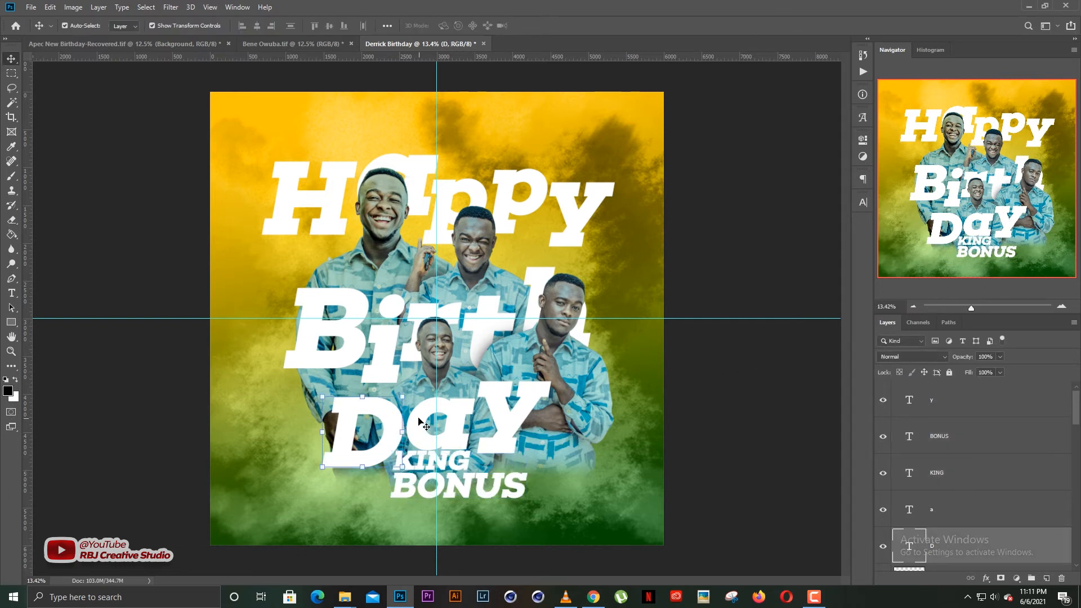
{"action": "left_click", "coordinate": [449, 419], "text": "shift"}
{"action": "left_click", "coordinate": [513, 427], "text": "shift"}
{"action": "left_click_drag", "start_coordinate": [514, 427], "coordinate": [518, 415]}
{"action": "left_click", "coordinate": [695, 402]}
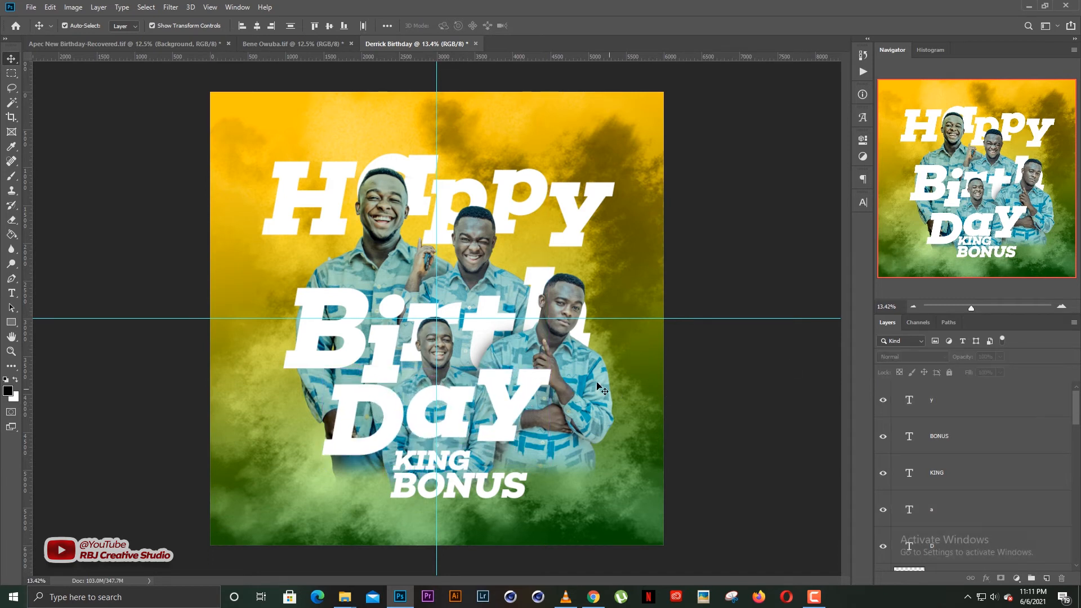
Enlarge the middle person's cutout slightly upward.
{"action": "left_click", "coordinate": [449, 354]}
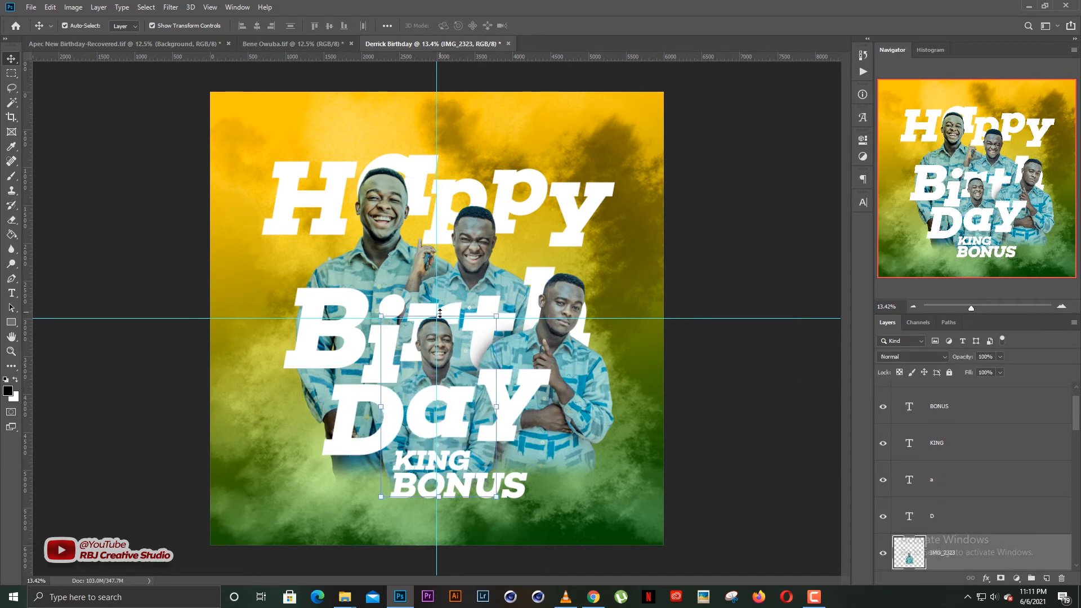
{"action": "left_click_drag", "start_coordinate": [440, 313], "coordinate": [439, 306]}
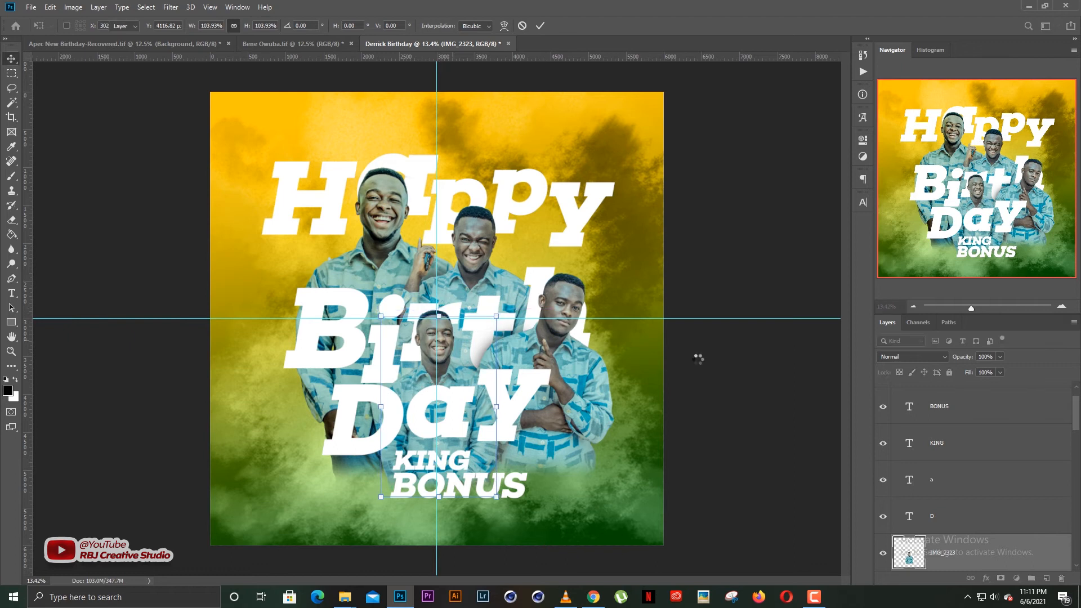
{"action": "left_click", "coordinate": [699, 359]}
{"action": "left_click", "coordinate": [441, 356]}
{"action": "left_click", "coordinate": [712, 400]}
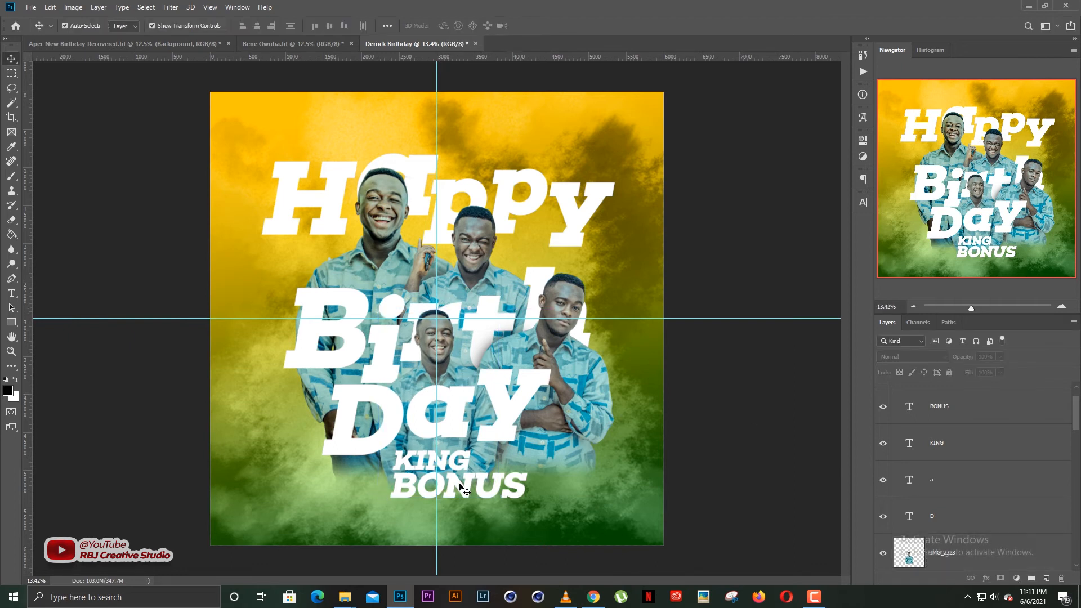
Move both name lines slightly up and left, then duplicate the second line below.
{"action": "left_click", "coordinate": [465, 477]}
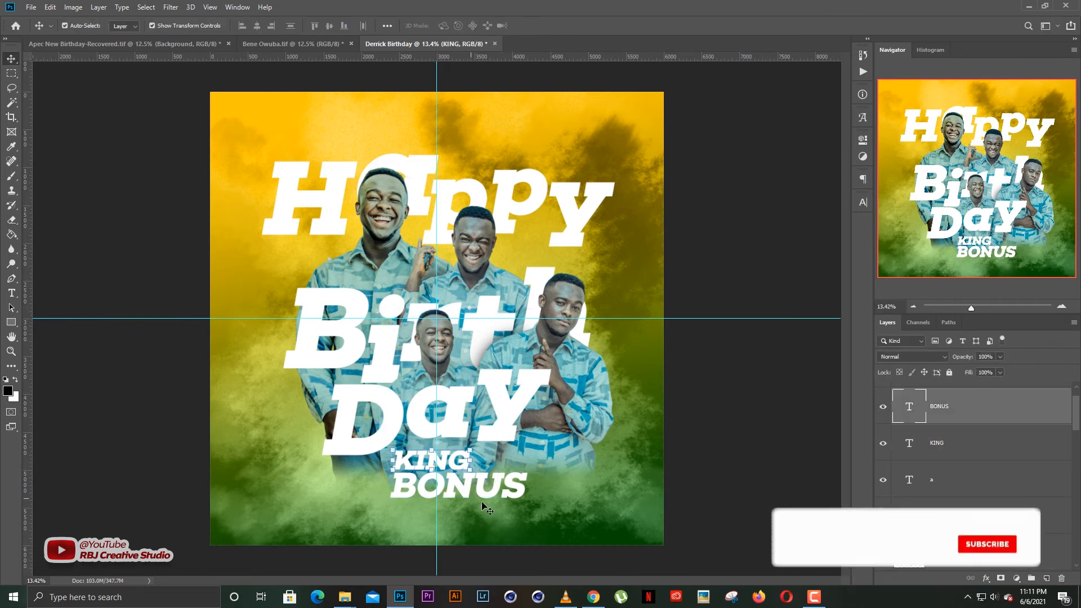
{"action": "left_click", "coordinate": [465, 456], "text": "shift"}
{"action": "left_click_drag", "start_coordinate": [471, 478], "coordinate": [469, 473]}
{"action": "left_click", "coordinate": [679, 368]}
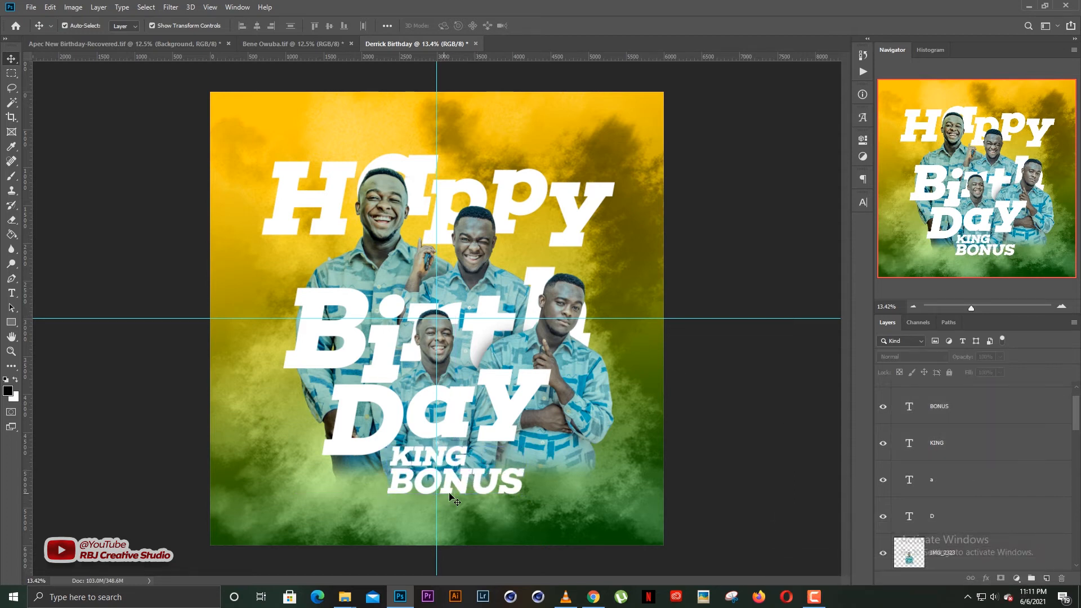
{"action": "left_click", "coordinate": [451, 495]}
{"action": "left_click_drag", "start_coordinate": [466, 482], "coordinate": [461, 523]}
Retype the copied line as a date, shrink it to 42 pt and widen its letter spacing.
{"action": "double_click", "coordinate": [439, 518]}
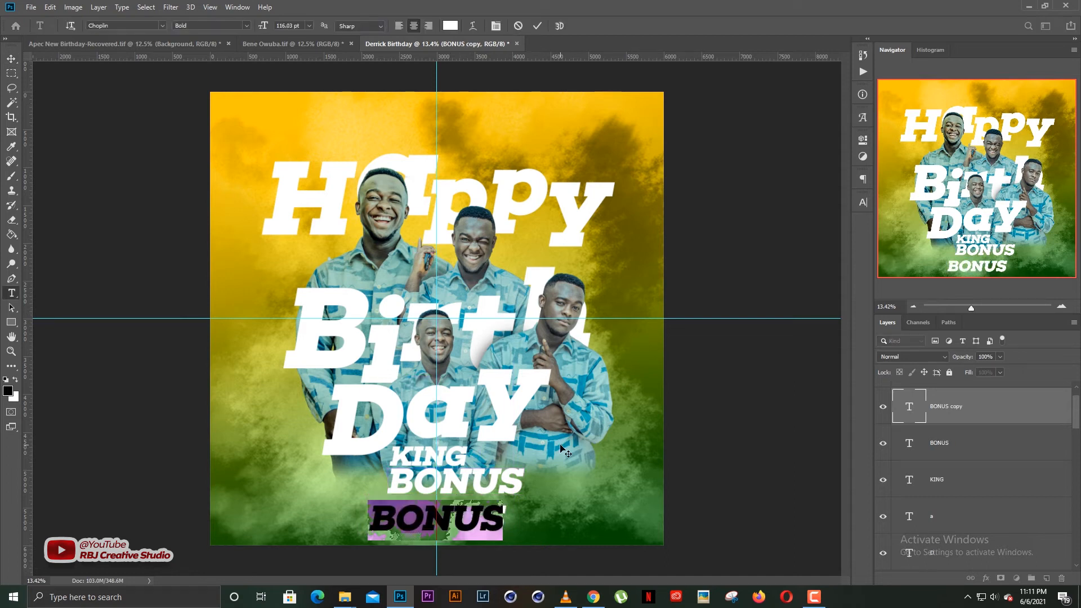
{"action": "type", "text": "J"}
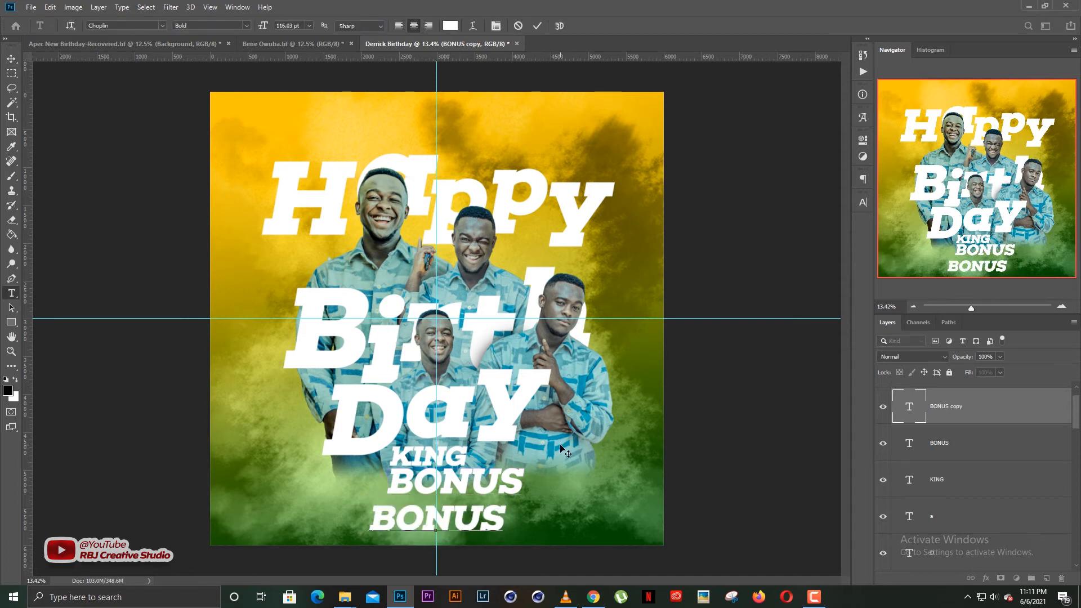
{"action": "type", "text": "07 - 0"}
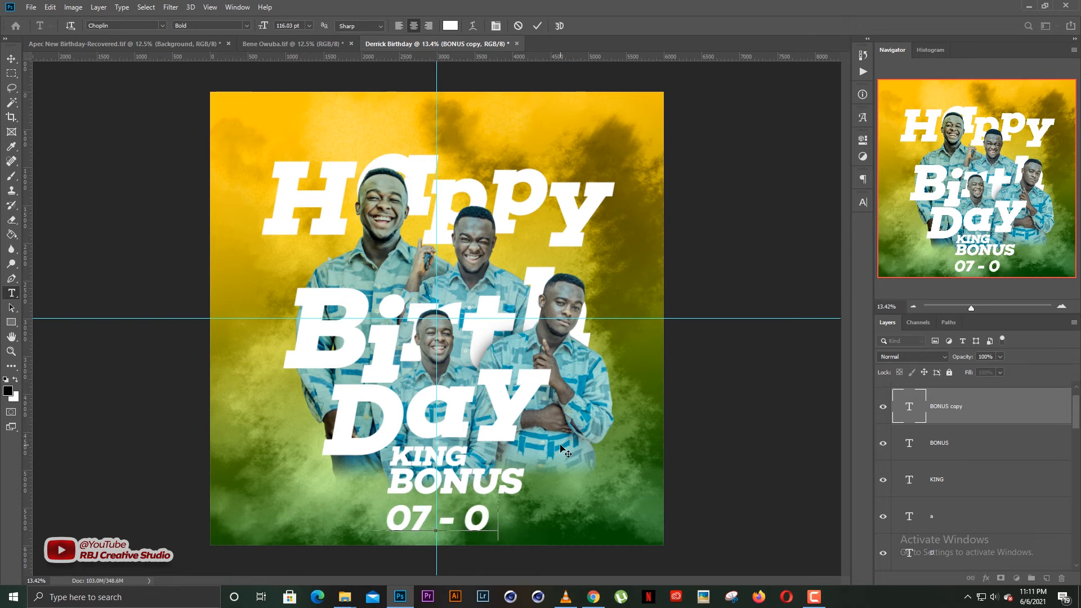
{"action": "type", "text": "6 -"}
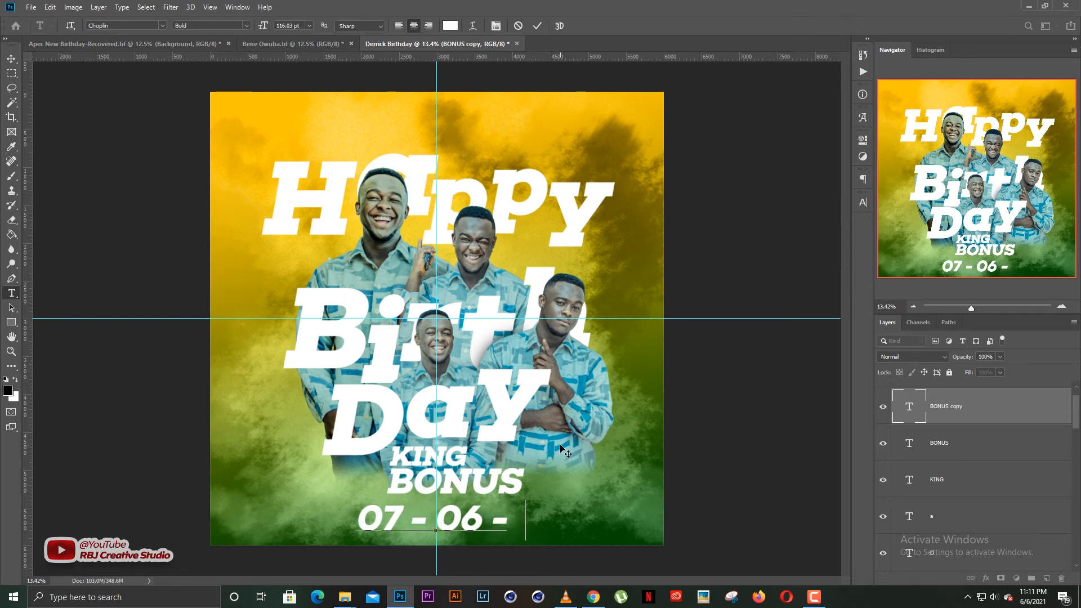
{"action": "type", "text": " 21"}
{"action": "key", "text": "ctrl+a"}
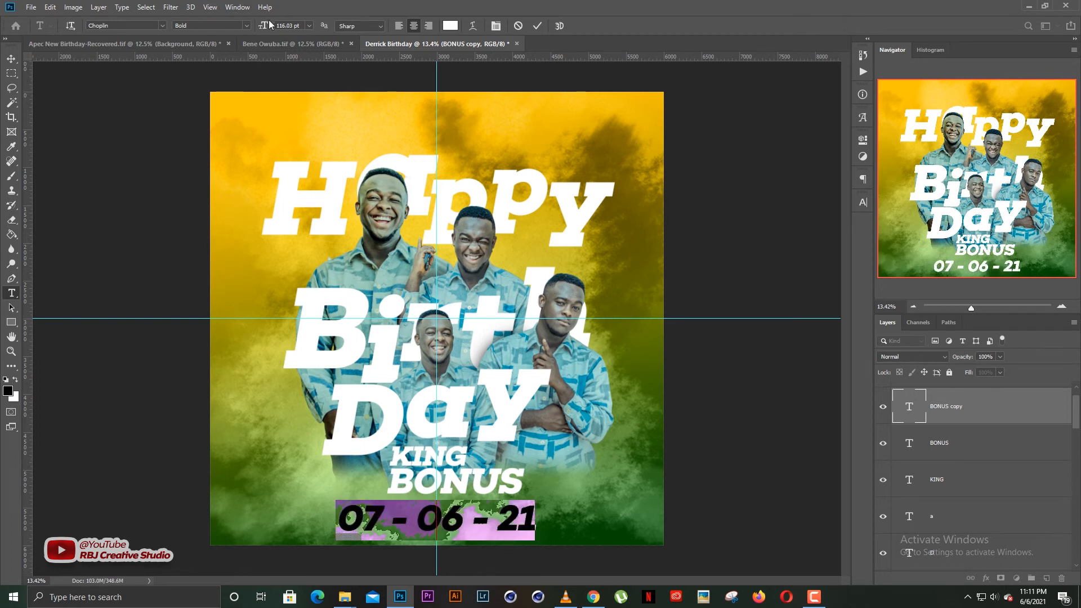
{"action": "left_click_drag", "start_coordinate": [254, 28], "coordinate": [239, 30]}
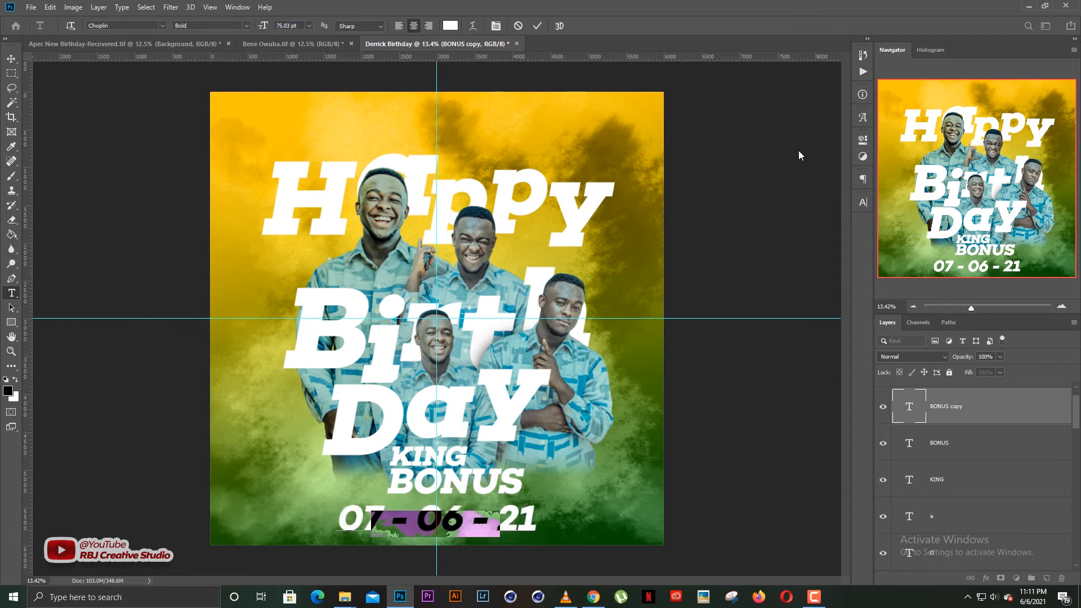
{"action": "left_click", "coordinate": [859, 202]}
{"action": "left_click_drag", "start_coordinate": [805, 244], "coordinate": [837, 246]}
{"action": "left_click_drag", "start_coordinate": [738, 233], "coordinate": [720, 232]}
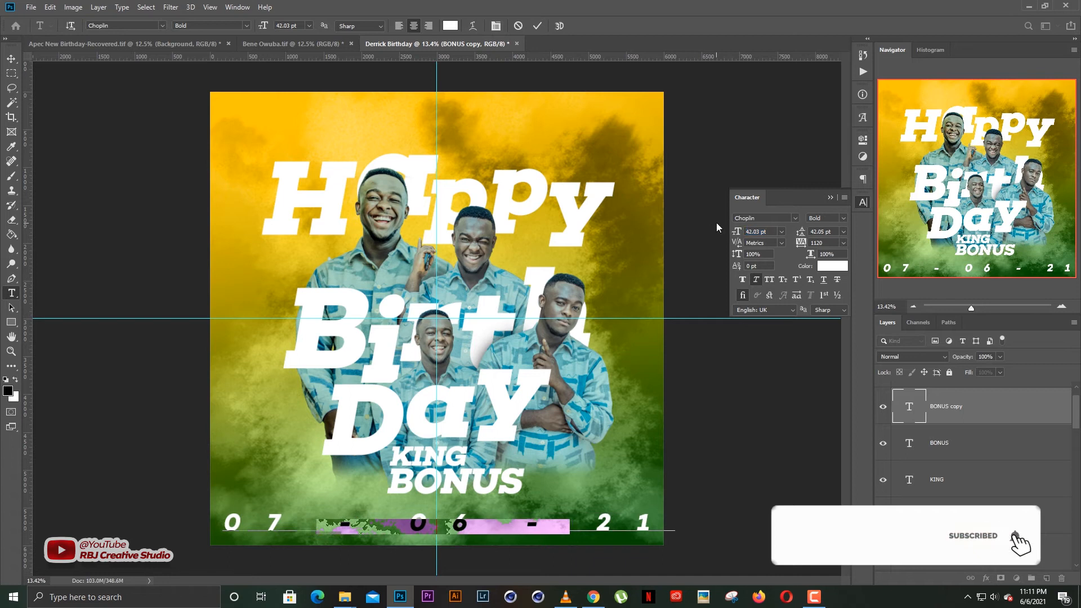
{"action": "key", "text": "ctrl+Return"}
{"action": "key", "text": "v"}
{"action": "left_click", "coordinate": [830, 197]}
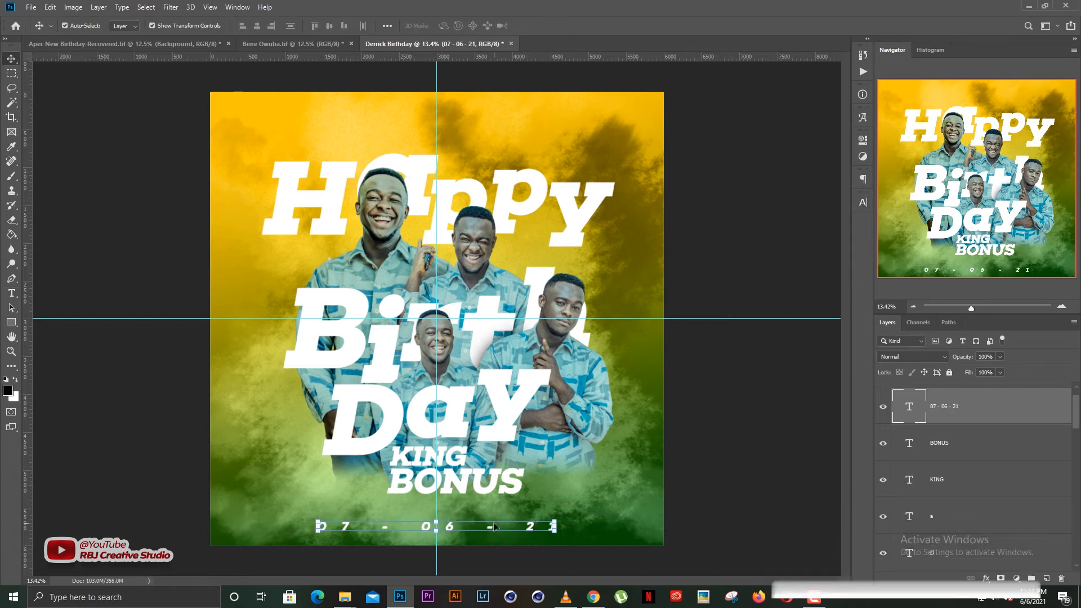
Move the date line up toward the name.
{"action": "left_click_drag", "start_coordinate": [495, 527], "coordinate": [494, 519]}
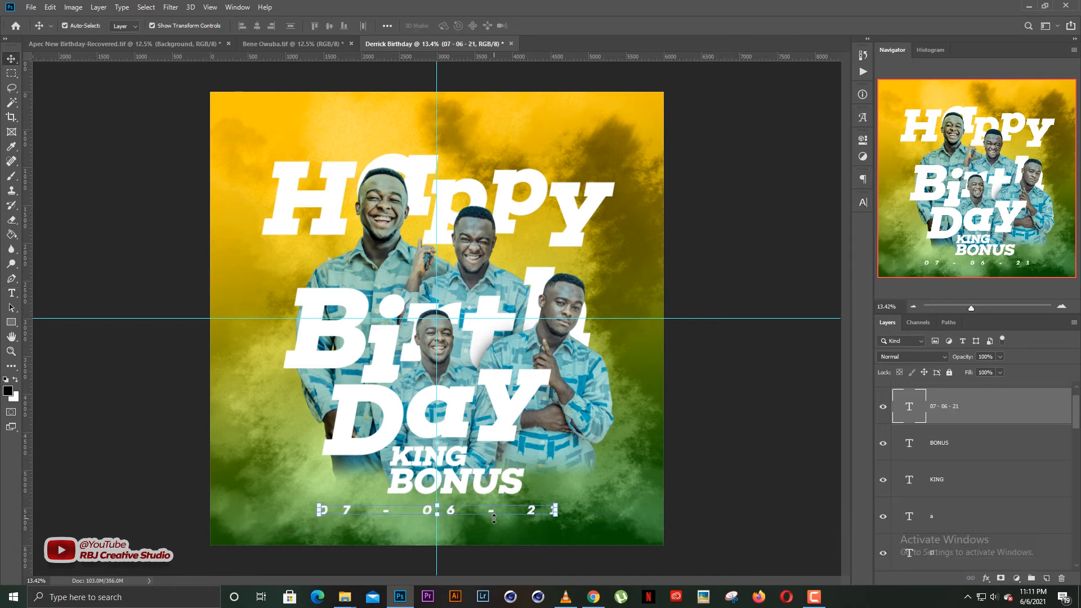
{"action": "key", "text": "shift+Up"}
{"action": "key", "text": "shift+Up"}
{"action": "left_click", "coordinate": [731, 449]}
{"action": "left_click", "coordinate": [489, 509]}
{"action": "left_click", "coordinate": [711, 423]}
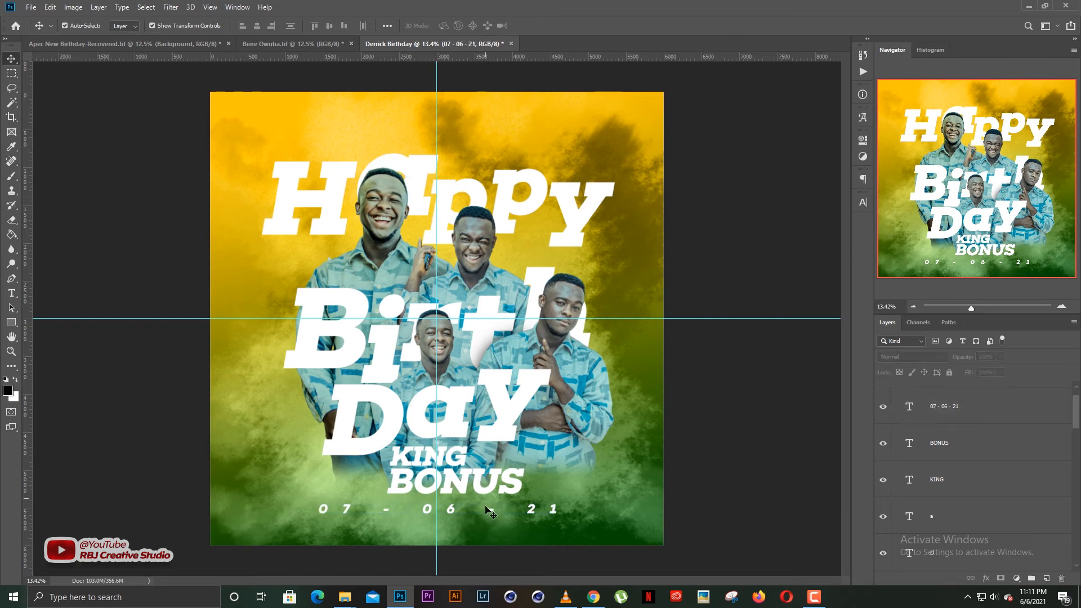
Edit the date so it reads '7TH JUNE - 2021'.
{"action": "double_click", "coordinate": [479, 510]}
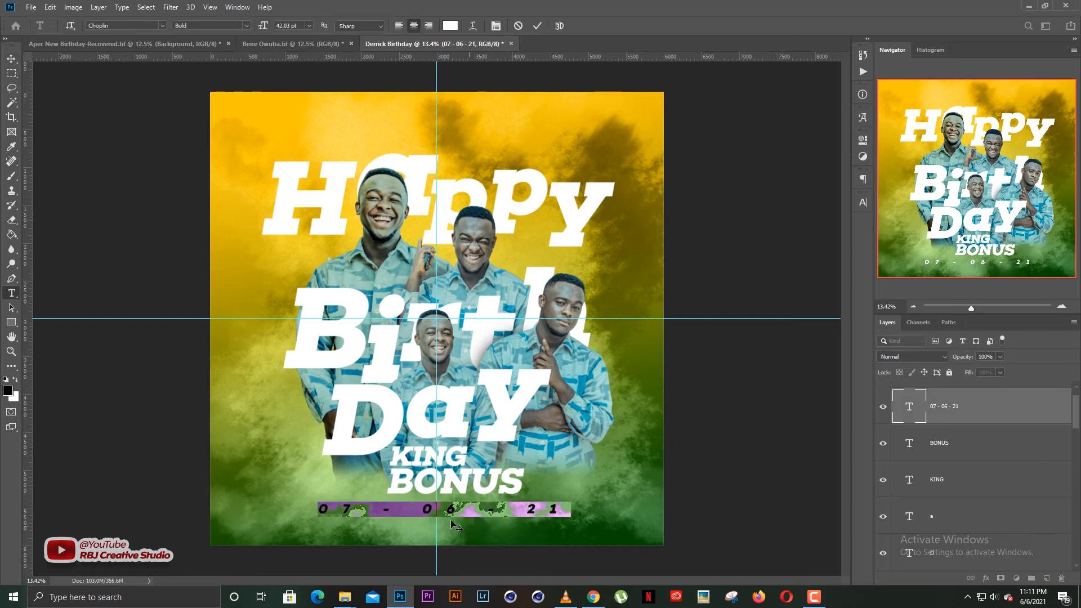
{"action": "left_click", "coordinate": [435, 510]}
{"action": "left_click", "coordinate": [465, 510], "text": "shift"}
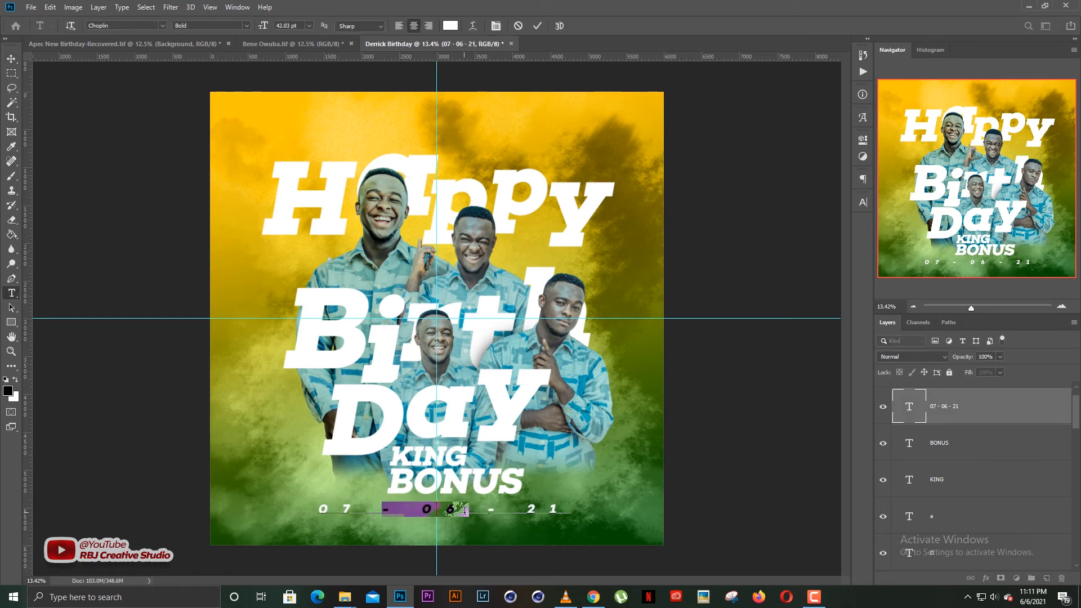
{"action": "left_click", "coordinate": [470, 513]}
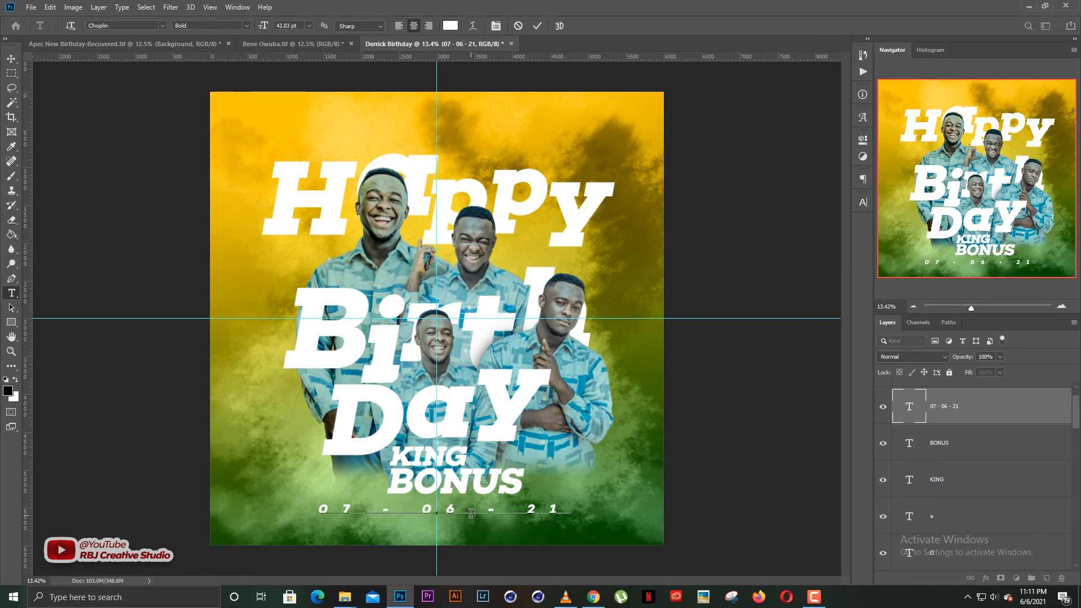
{"action": "type", "text": "JUNE - "}
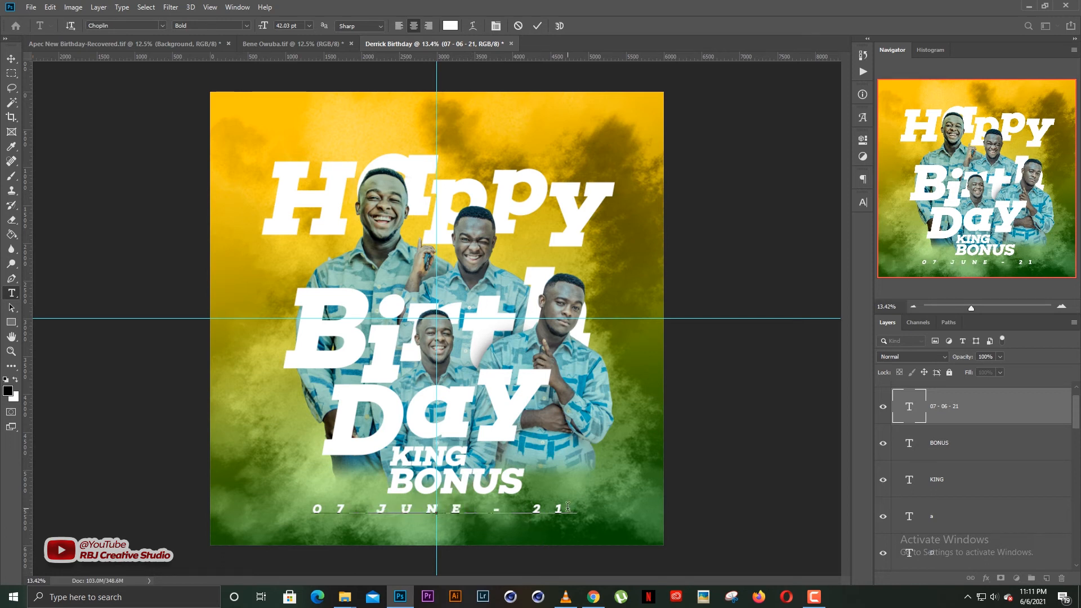
{"action": "type", "text": "20"}
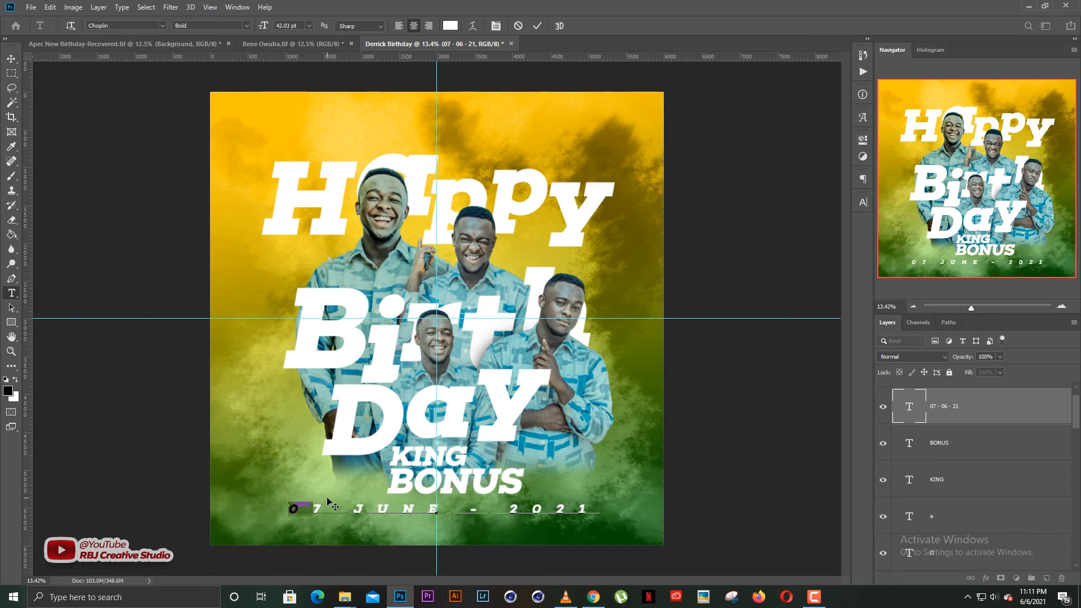
{"action": "key", "text": "BackSpace"}
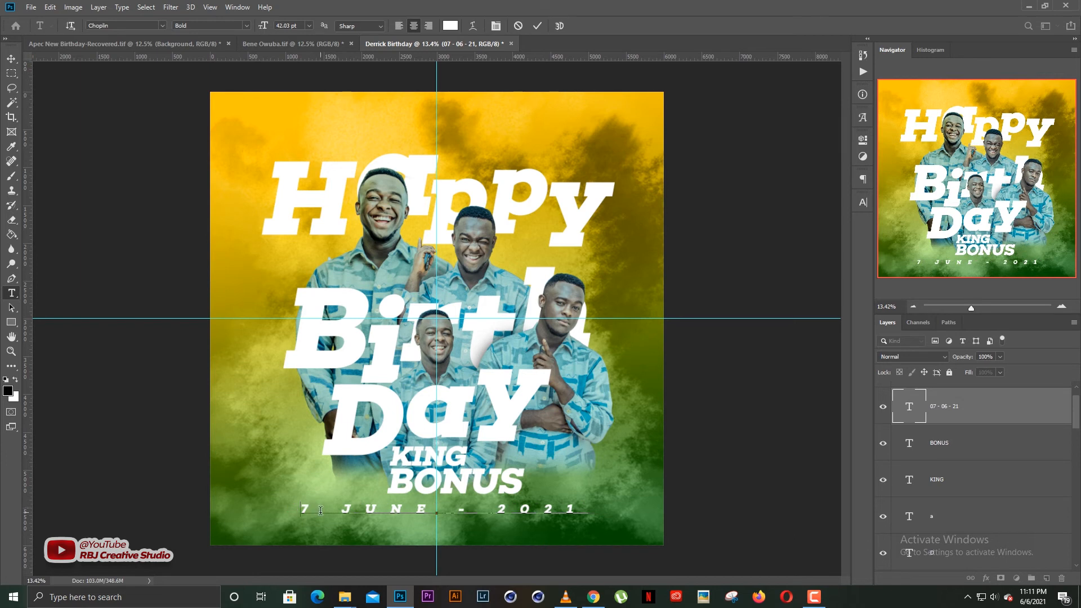
{"action": "type", "text": "TH"}
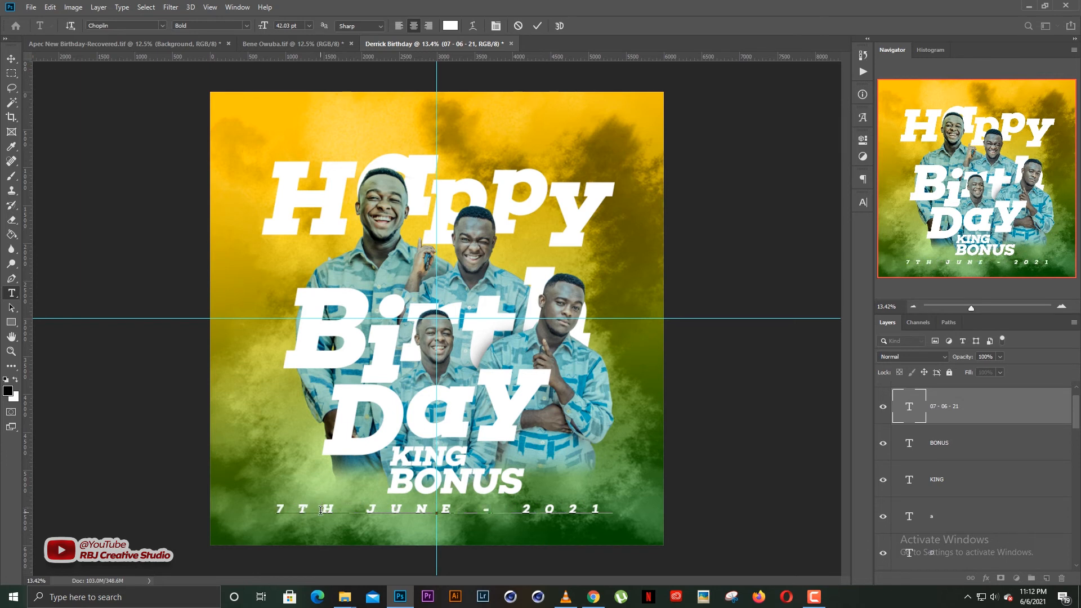
{"action": "key", "text": "ctrl+Return"}
{"action": "key", "text": "v"}
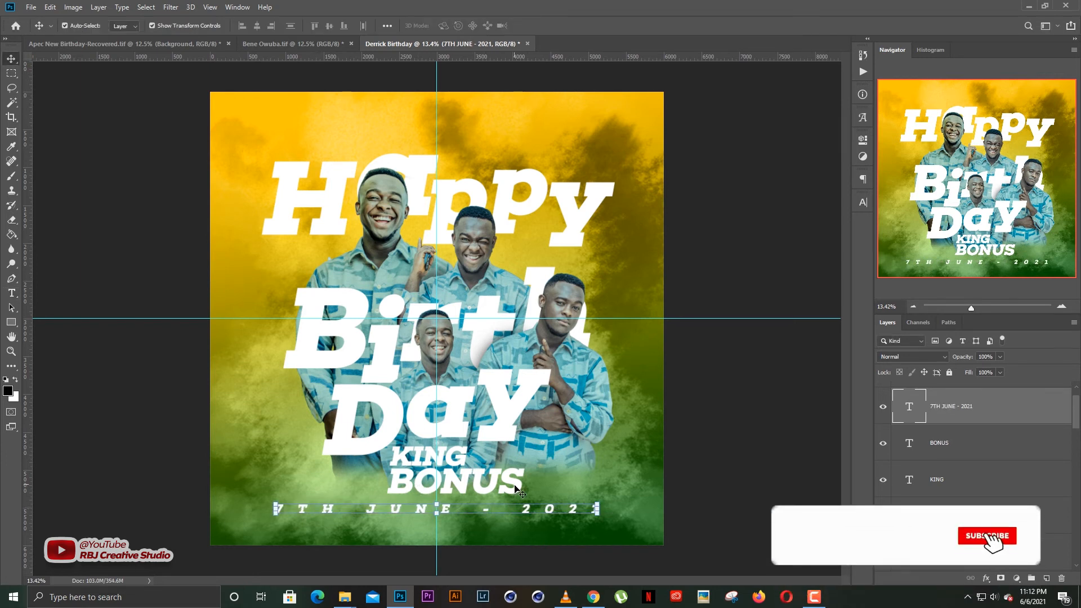
Scale the title, photo and name layers together down to about 95%.
{"action": "left_click_drag", "start_coordinate": [495, 509], "coordinate": [494, 516]}
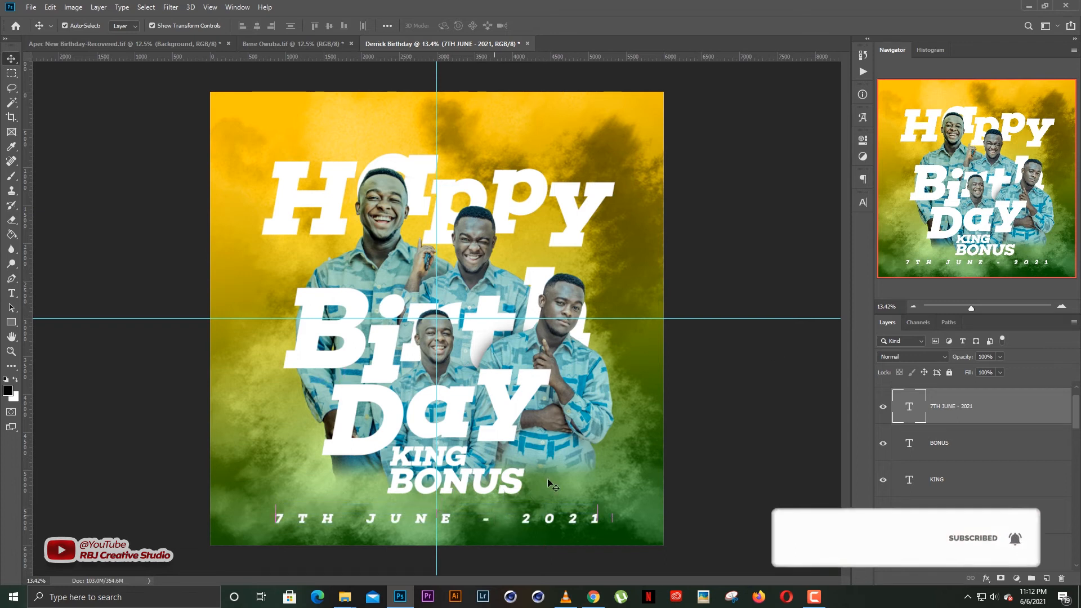
{"action": "left_click_drag", "start_coordinate": [616, 476], "coordinate": [641, 484]}
{"action": "left_click_drag", "start_coordinate": [336, 309], "coordinate": [263, 153]}
{"action": "left_click_drag", "start_coordinate": [434, 490], "coordinate": [435, 474]}
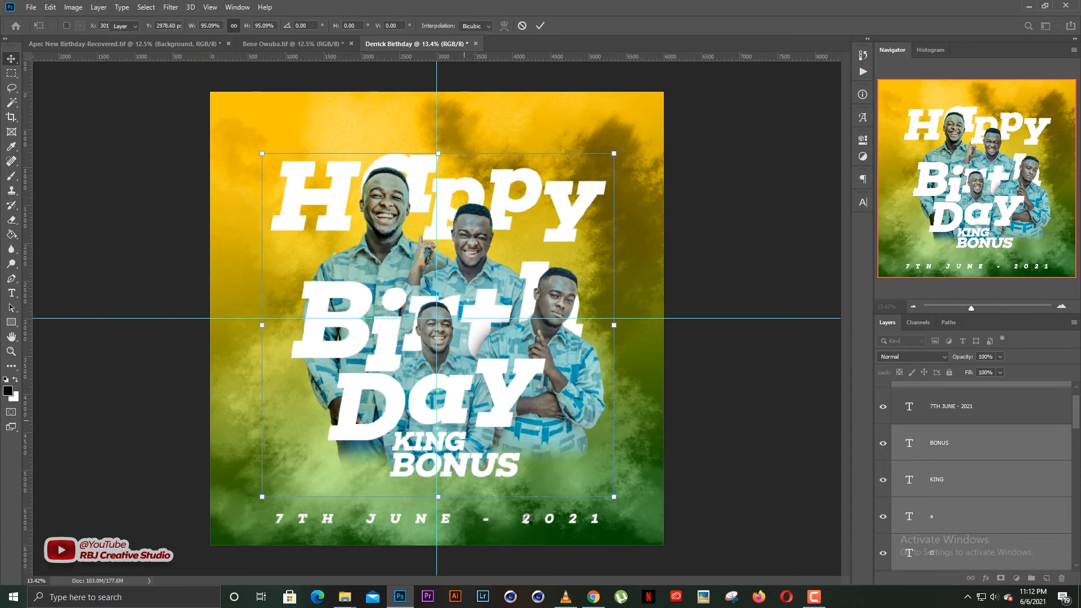
{"action": "key", "text": "Return"}
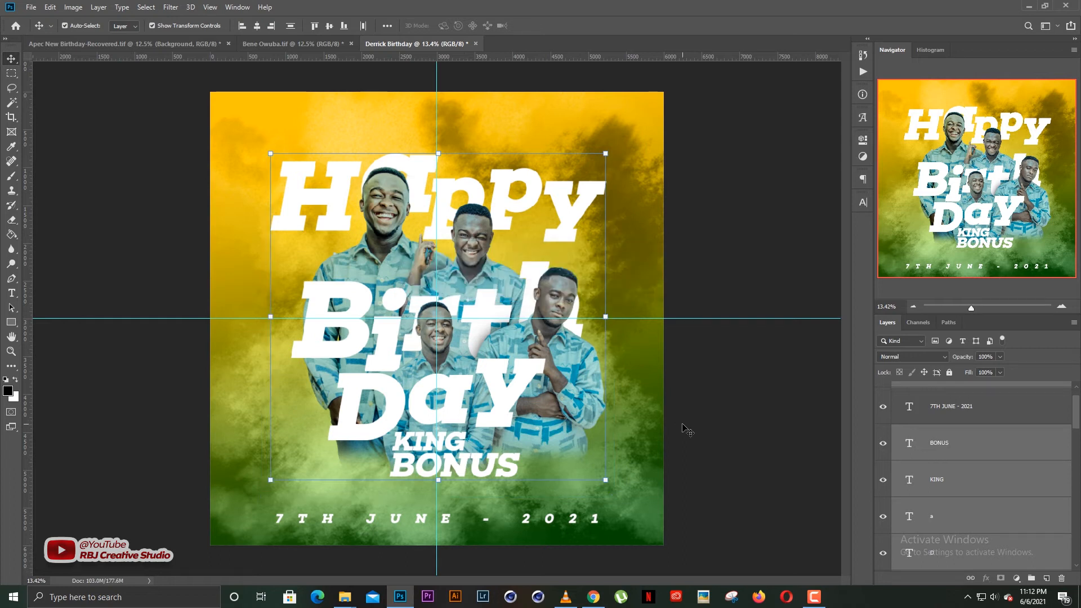
Move the date line up closer beneath the name.
{"action": "left_click", "coordinate": [619, 557]}
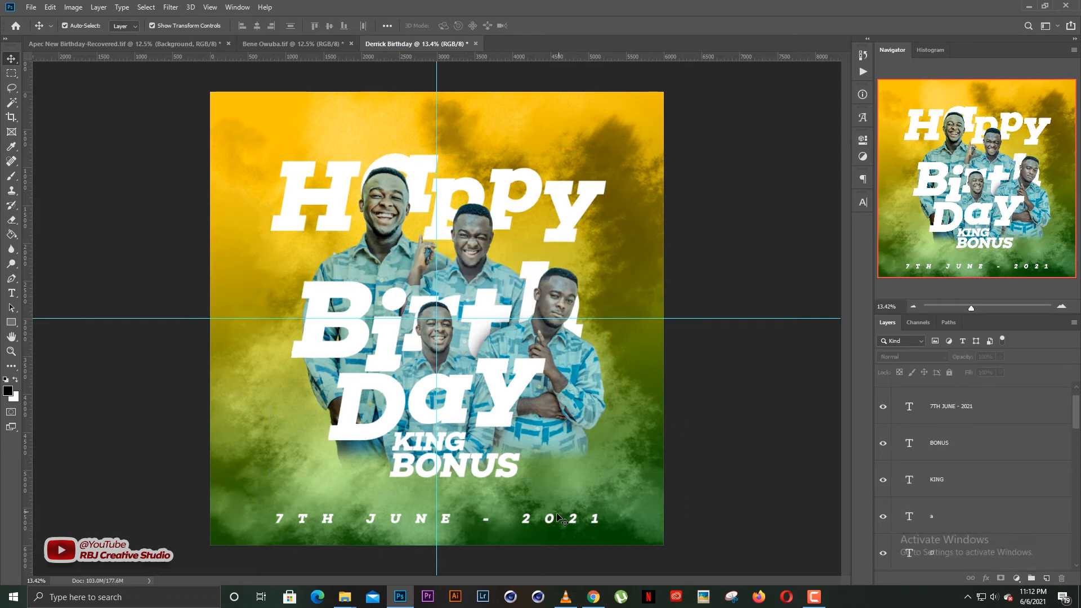
{"action": "left_click_drag", "start_coordinate": [557, 519], "coordinate": [556, 502]}
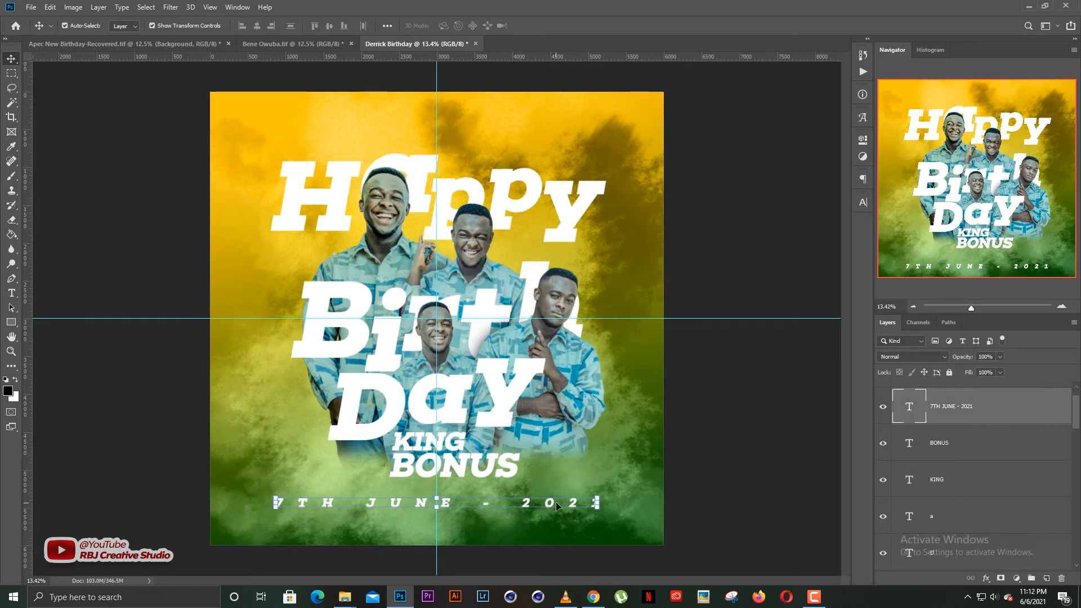
{"action": "left_click", "coordinate": [732, 443]}
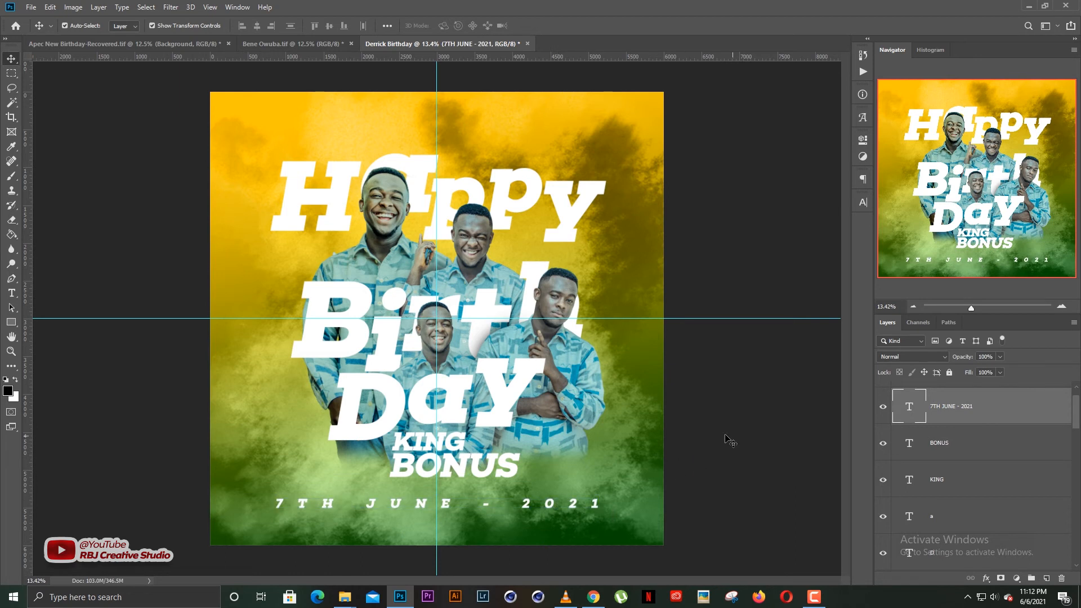
{"action": "left_click", "coordinate": [341, 198]}
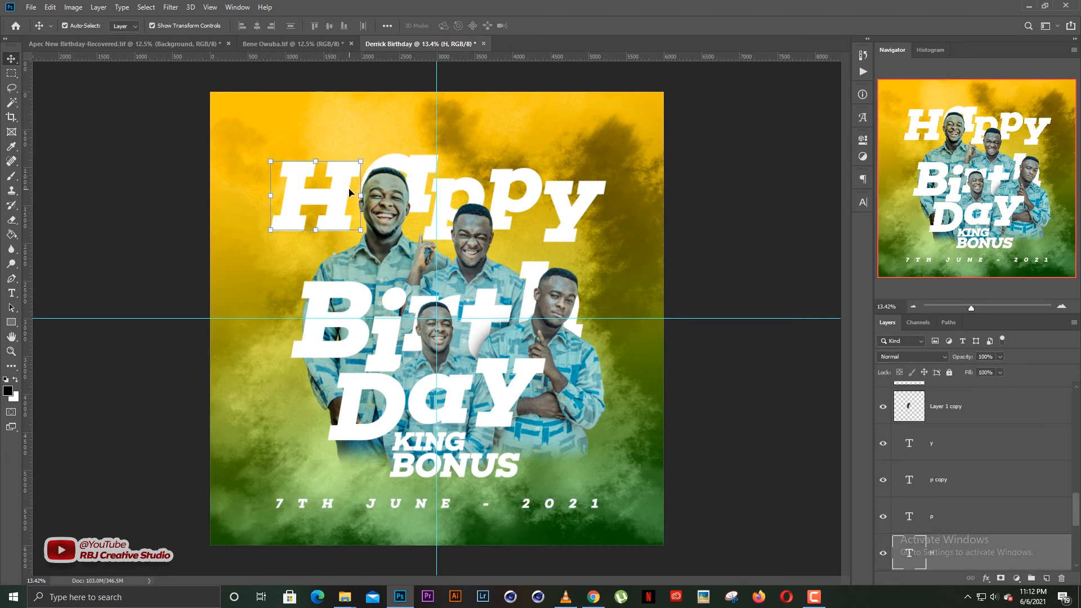
Enlarge the right-hand man's cutout slightly, to about 107%.
{"action": "left_click", "coordinate": [798, 147]}
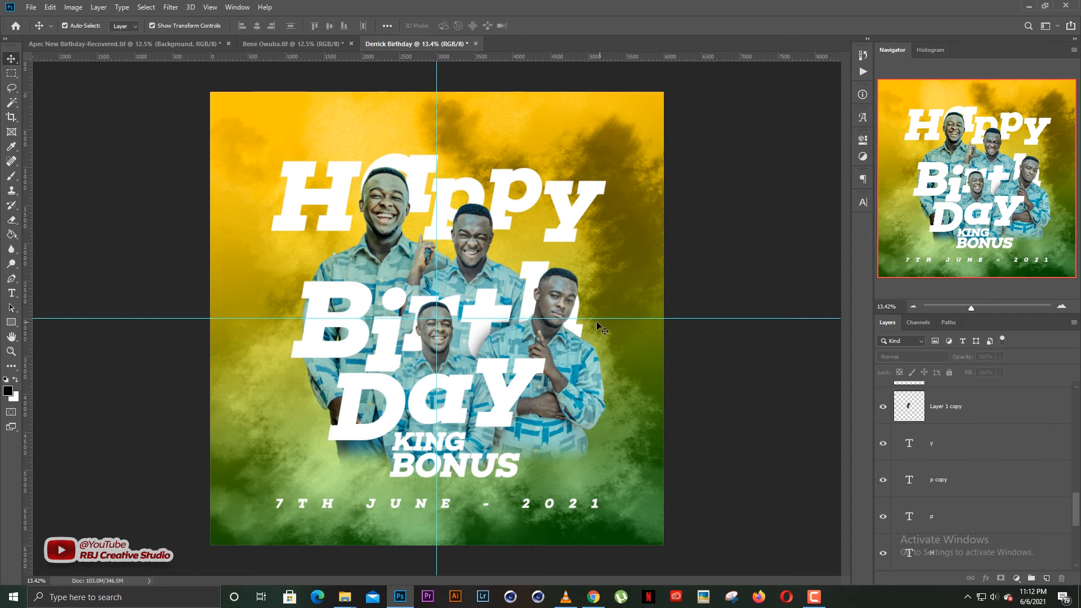
{"action": "scroll", "coordinate": [432, 350], "scroll_direction": "down", "scroll_amount": 2}
{"action": "scroll", "coordinate": [433, 355], "scroll_direction": "up", "scroll_amount": 2}
{"action": "left_click", "coordinate": [497, 505]}
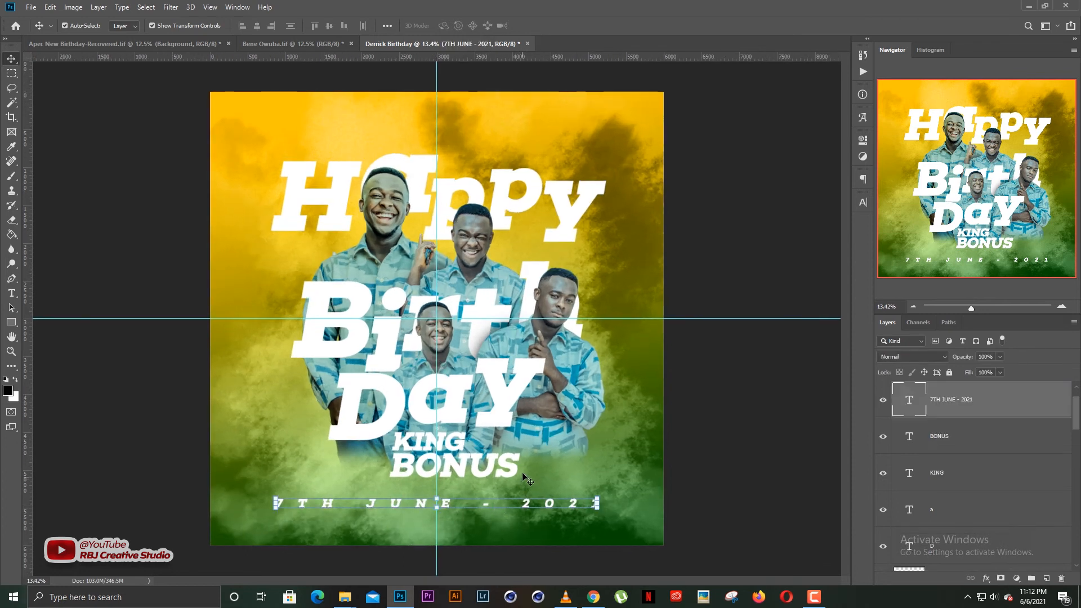
{"action": "left_click", "coordinate": [707, 440]}
{"action": "left_click", "coordinate": [525, 358]}
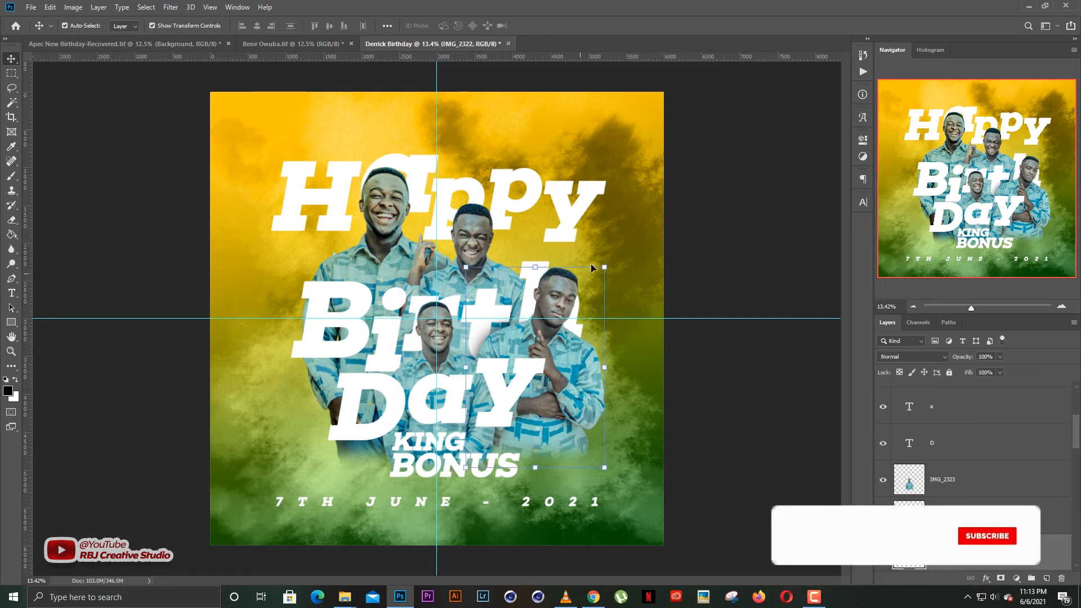
{"action": "key", "text": "ctrl+t"}
{"action": "left_click_drag", "start_coordinate": [607, 264], "coordinate": [620, 250]}
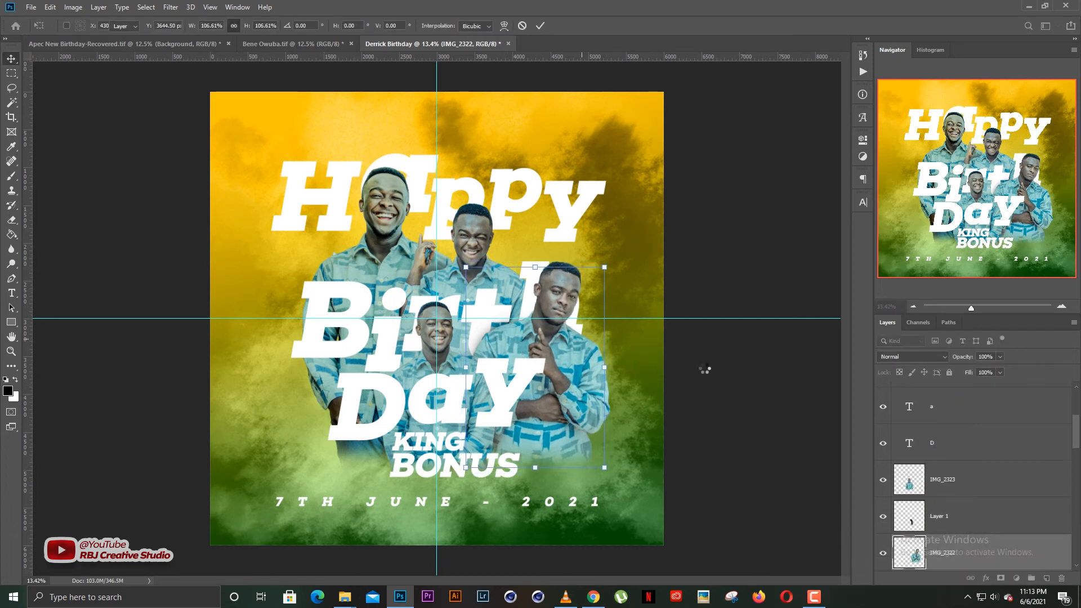
{"action": "key", "text": "Return"}
Enlarge the middle man's cutout slightly from its top-right corner.
{"action": "left_click", "coordinate": [476, 239]}
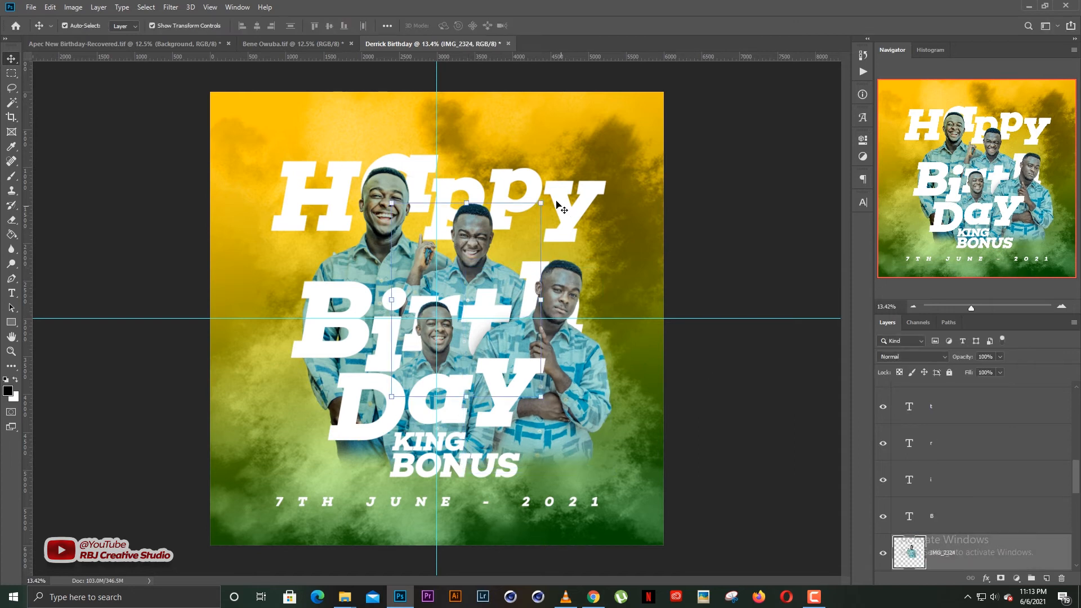
{"action": "mouse_move", "coordinate": [542, 202]}
{"action": "left_mouse_down"}
{"action": "mouse_move", "coordinate": [583, 175]}
{"action": "mouse_move", "coordinate": [557, 187]}
{"action": "left_mouse_up"}
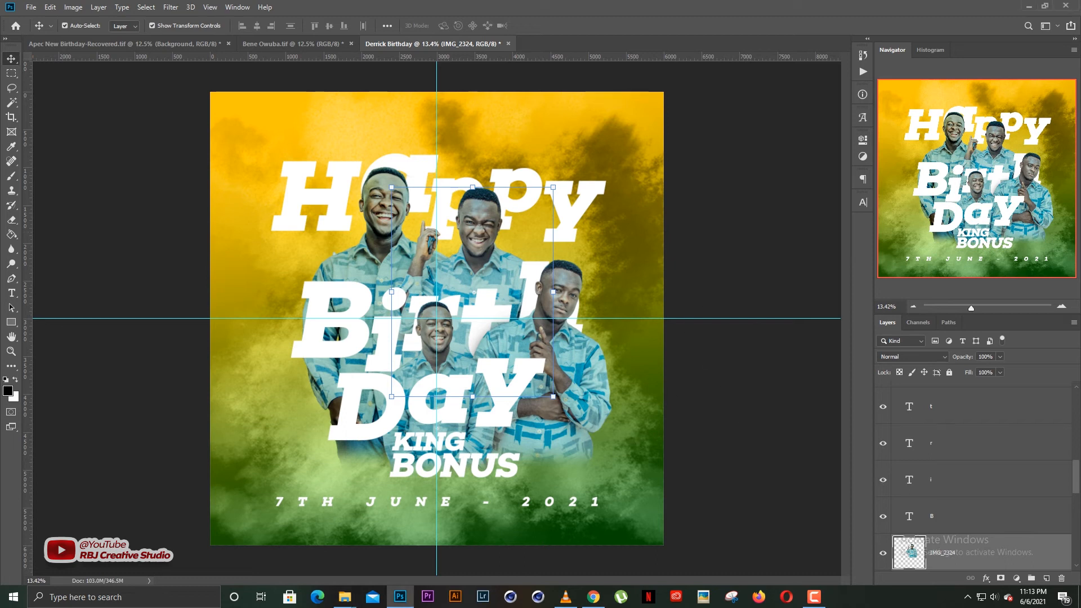
{"action": "key", "text": "alt+Tab"}
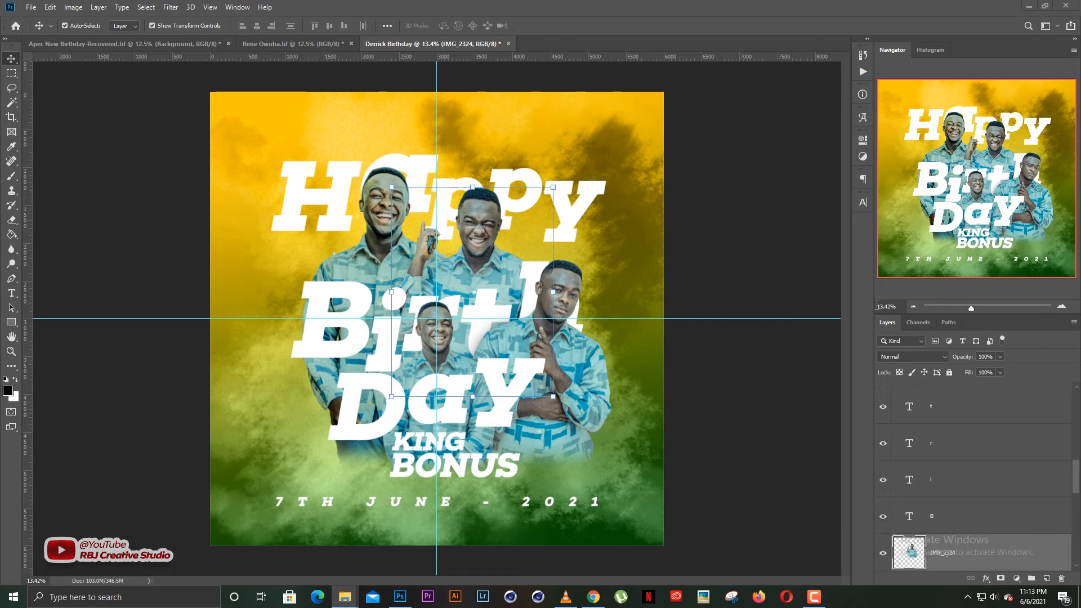
{"action": "scroll", "coordinate": [1010, 483], "scroll_direction": "down", "scroll_amount": 5}
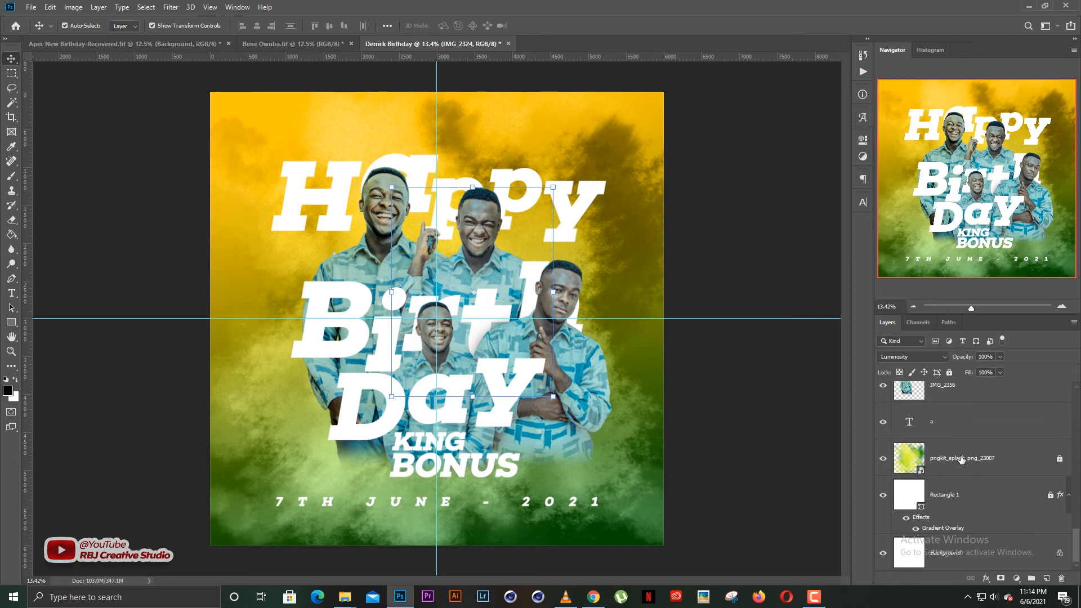
Scale the spotlight vignette to ~123% and stretch it vertically to ~170% to cover the flyer.
{"action": "left_click", "coordinate": [961, 460]}
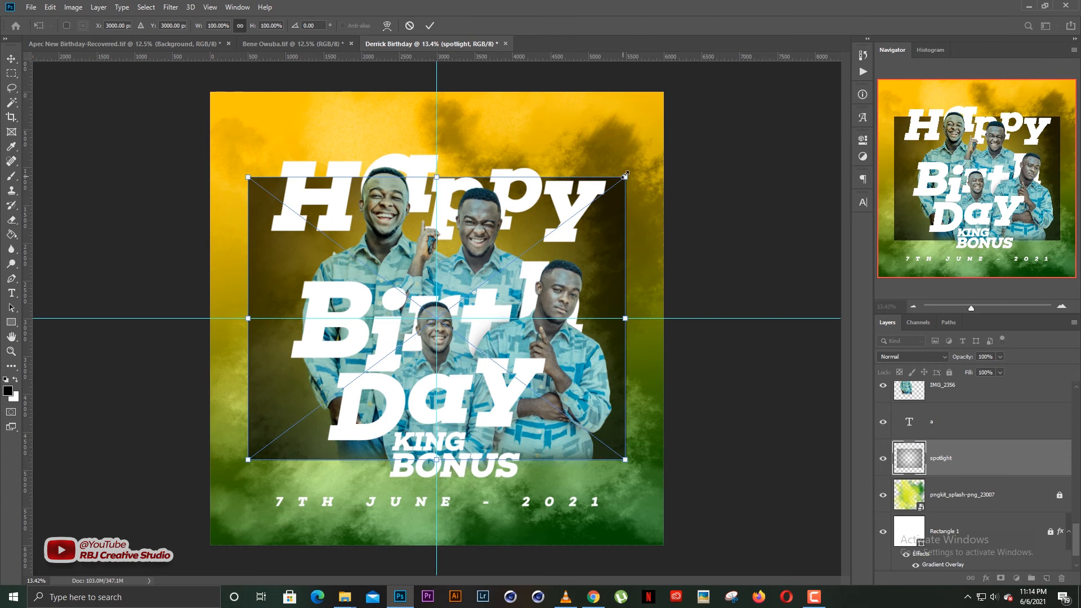
{"action": "left_click_drag", "start_coordinate": [625, 176], "coordinate": [670, 145]}
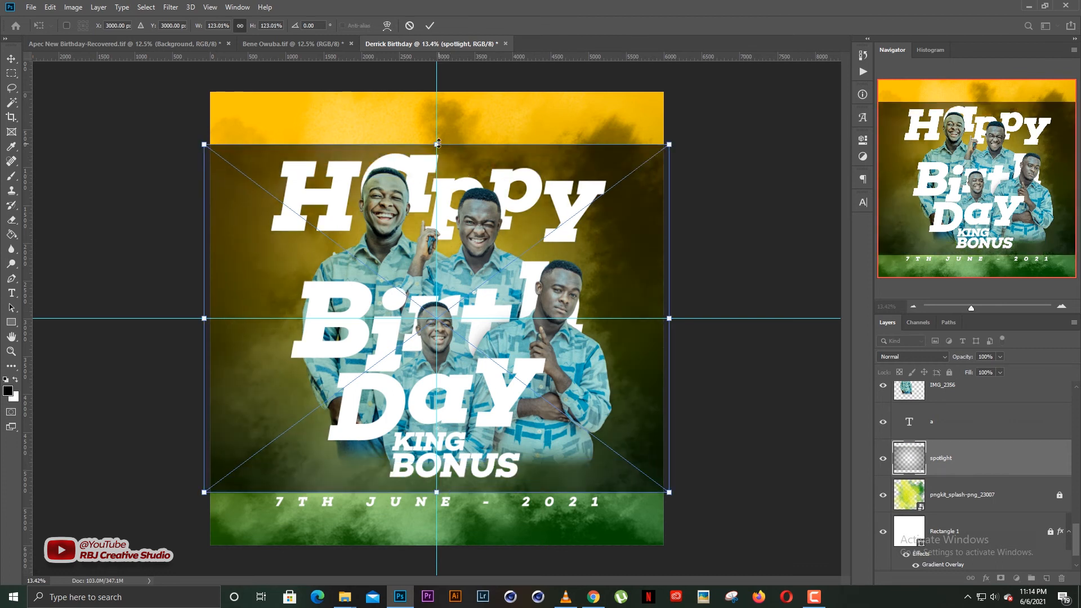
{"action": "left_click_drag", "start_coordinate": [438, 143], "coordinate": [425, 86]}
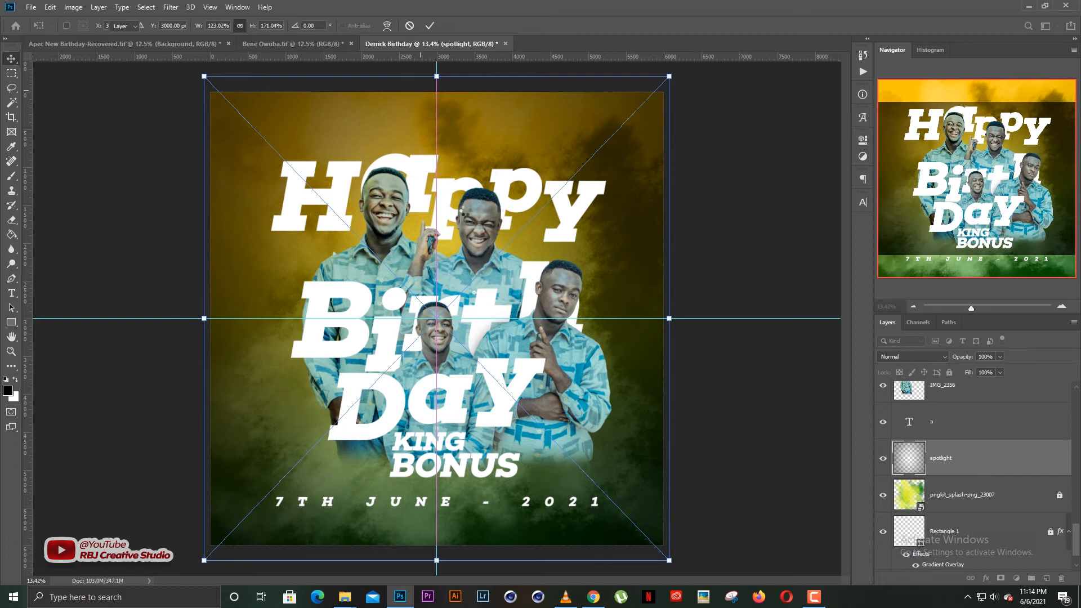
{"action": "key", "text": "Return"}
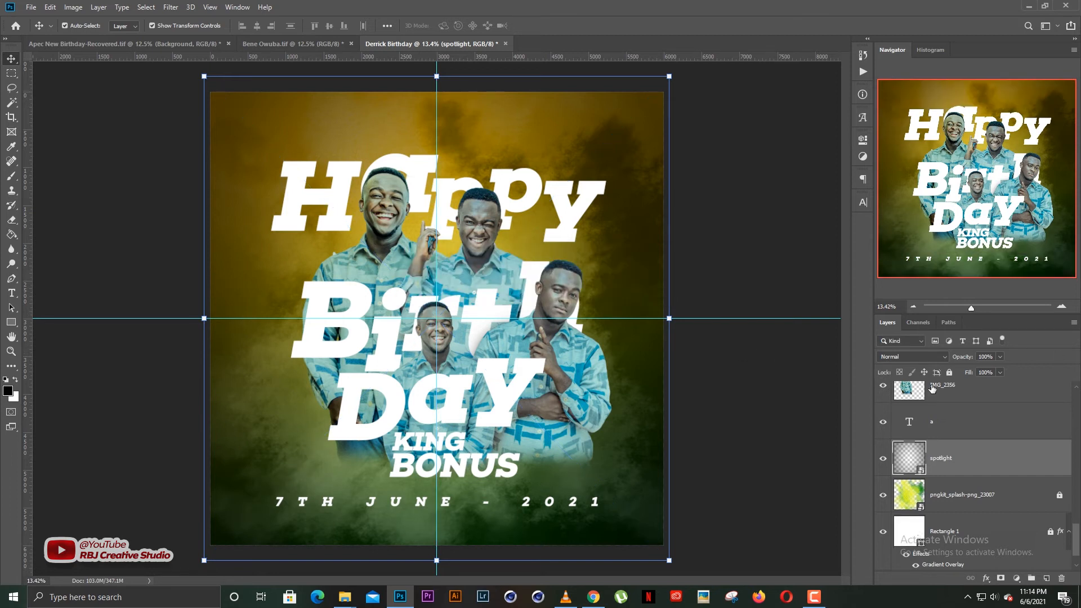
Lock the spotlight layer, duplicate Rectangle 1 above it and rasterize the copy's layer style.
{"action": "left_click", "coordinate": [949, 373]}
{"action": "scroll", "coordinate": [1008, 490], "scroll_direction": "down", "scroll_amount": 1}
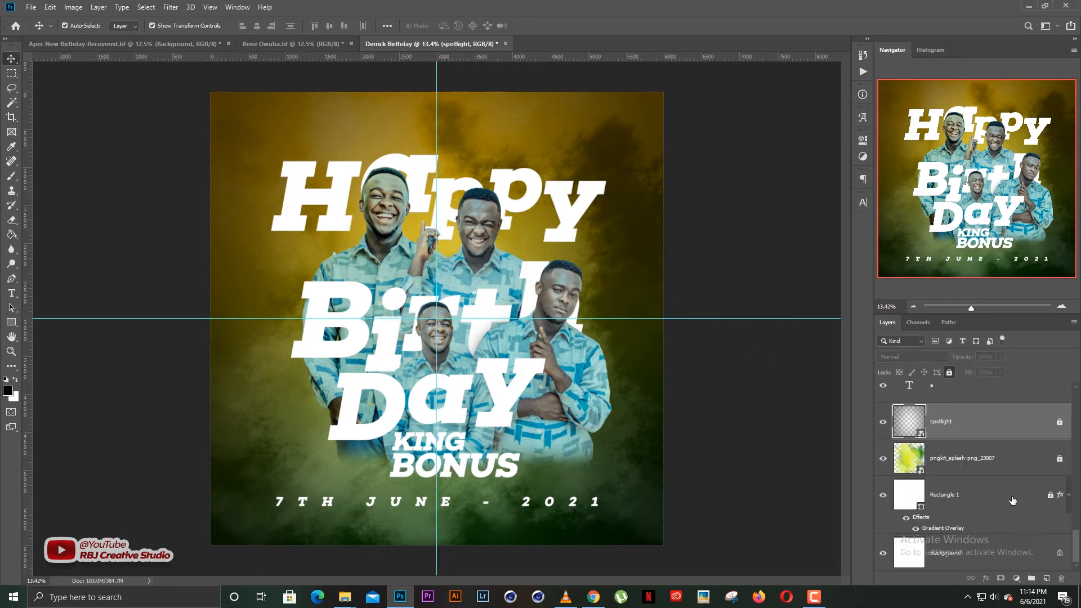
{"action": "left_click", "coordinate": [956, 497]}
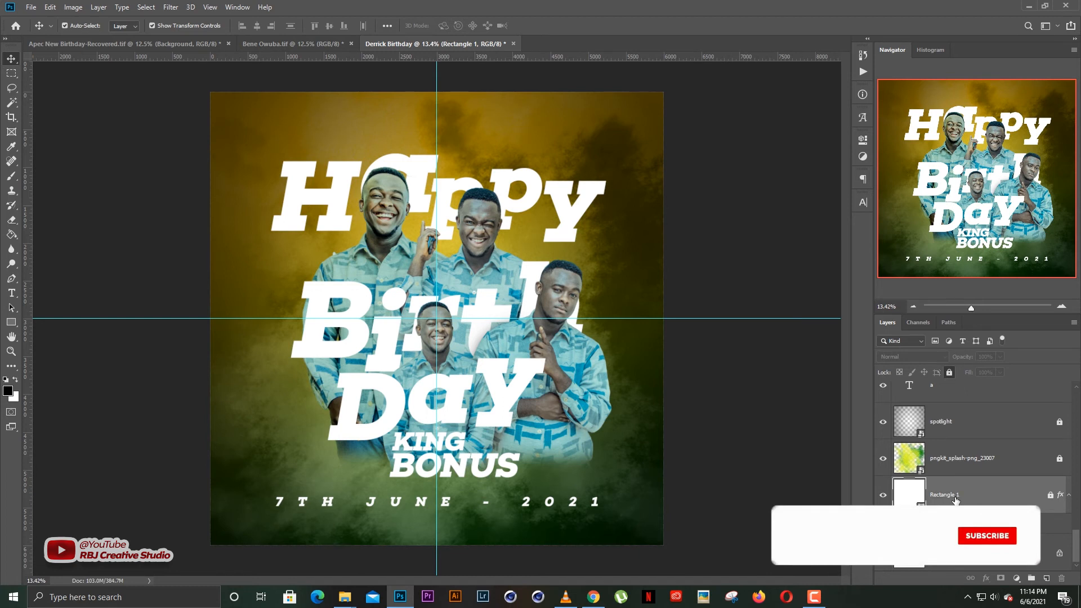
{"action": "left_click_drag", "start_coordinate": [958, 498], "coordinate": [956, 418]}
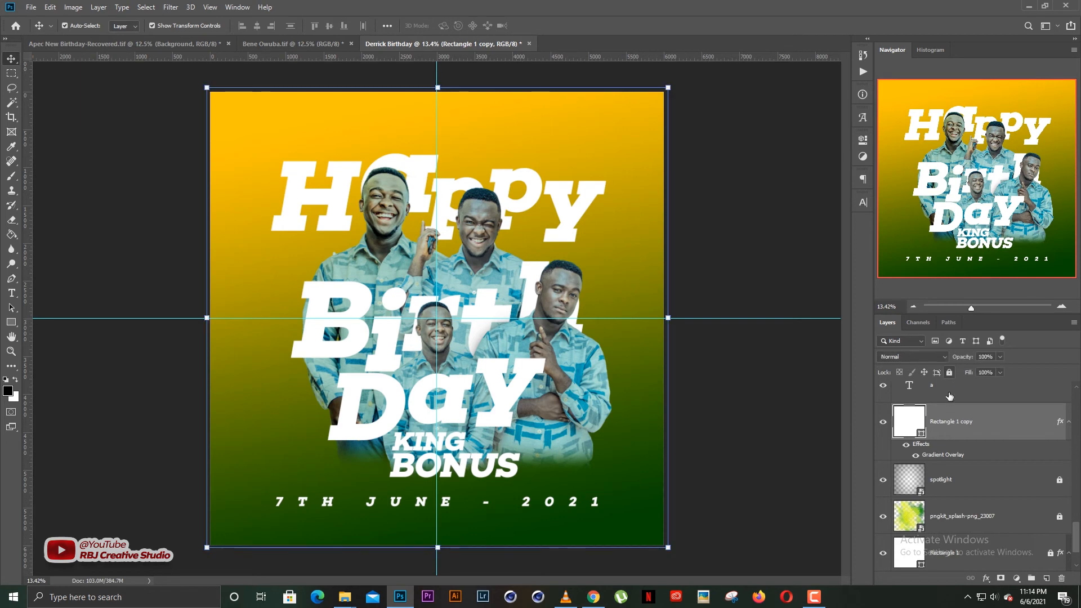
{"action": "right_click", "coordinate": [951, 426]}
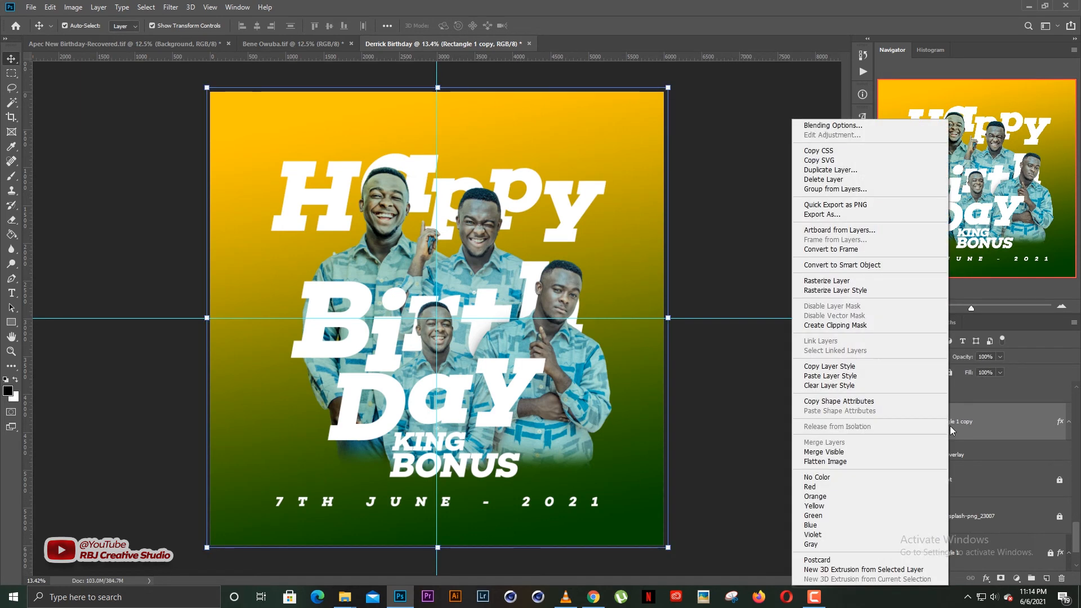
{"action": "left_click", "coordinate": [850, 292]}
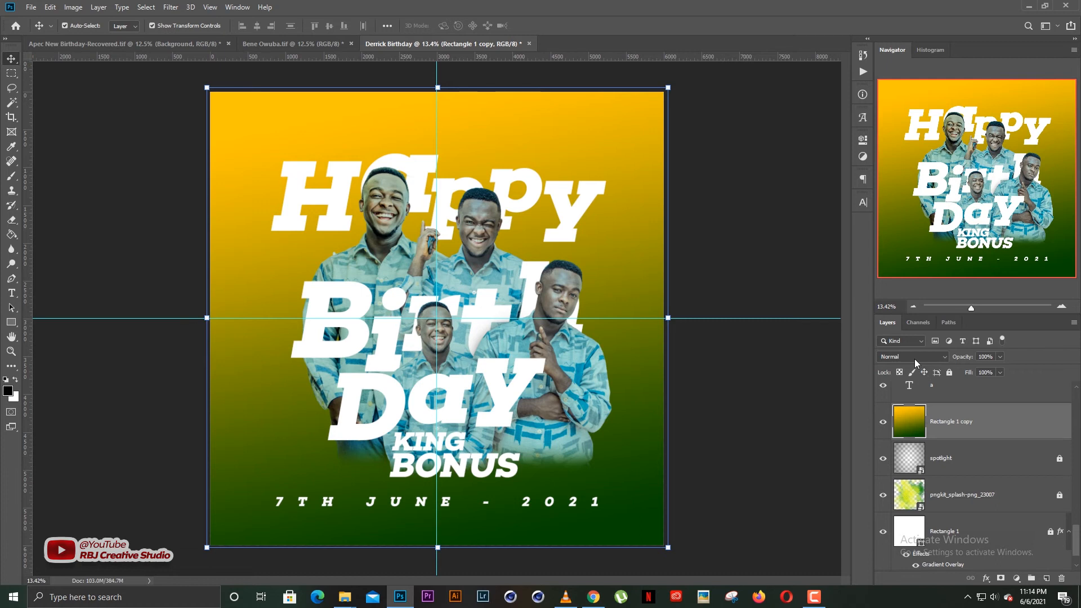
Set the gradient copy's blend mode to Overlay and toggle its visibility to compare.
{"action": "left_click", "coordinate": [915, 363]}
{"action": "left_click", "coordinate": [899, 313]}
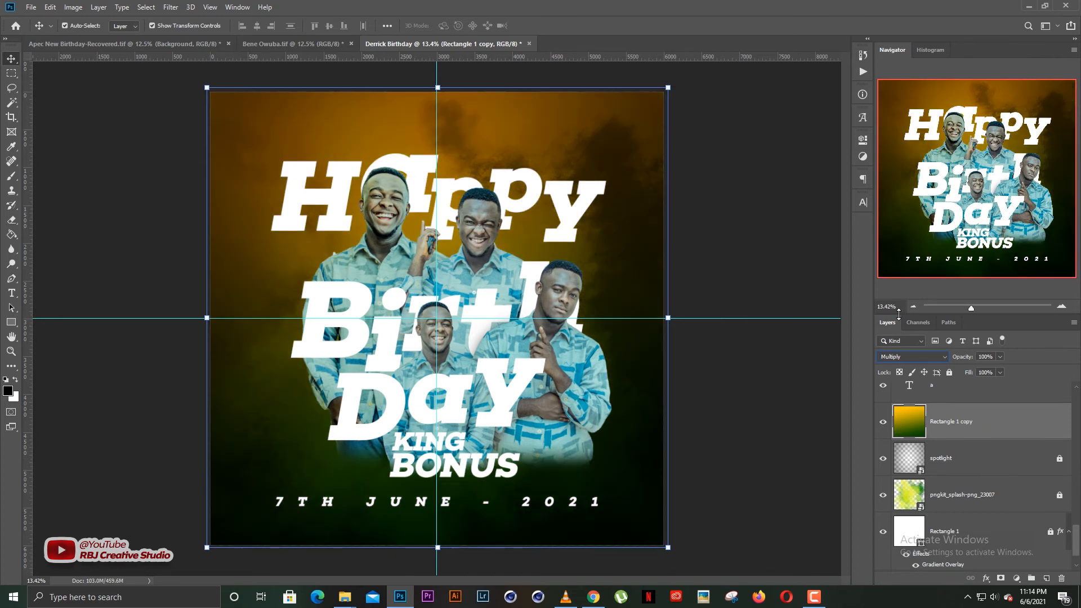
{"action": "key", "text": "Down"}
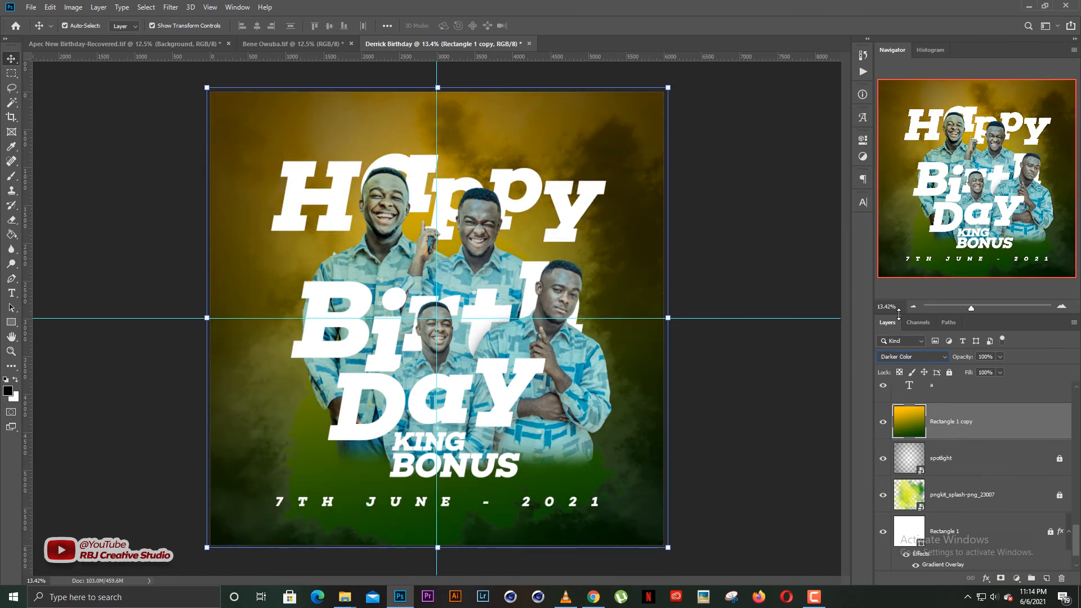
{"action": "key", "text": "Down"}
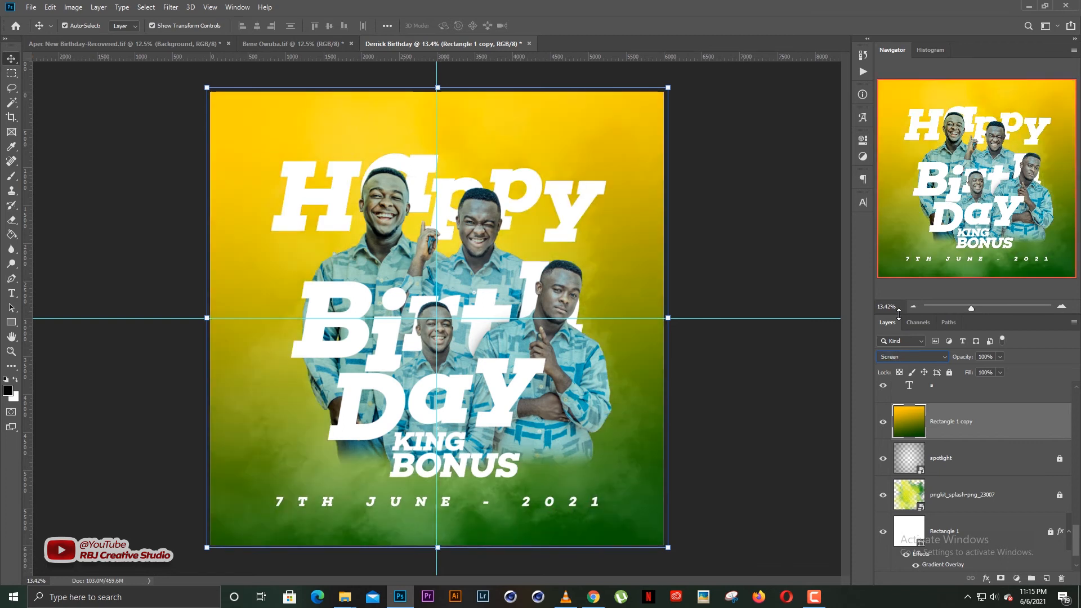
{"action": "key", "text": "Down"}
{"action": "key", "text": "Down"}
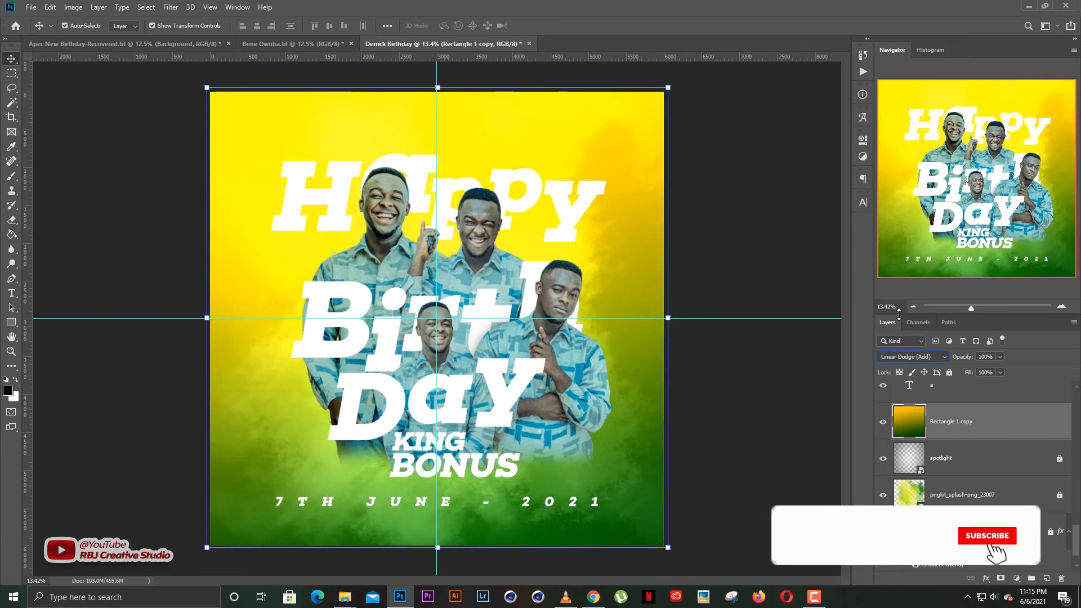
{"action": "key", "text": "Down"}
{"action": "key", "text": "Down"}
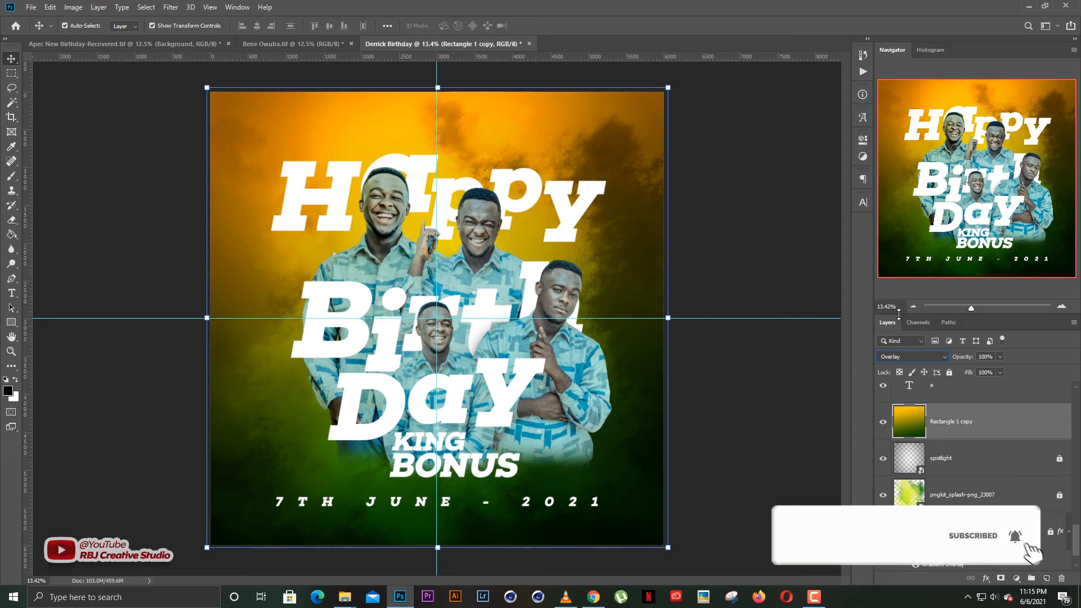
{"action": "left_click", "coordinate": [770, 409]}
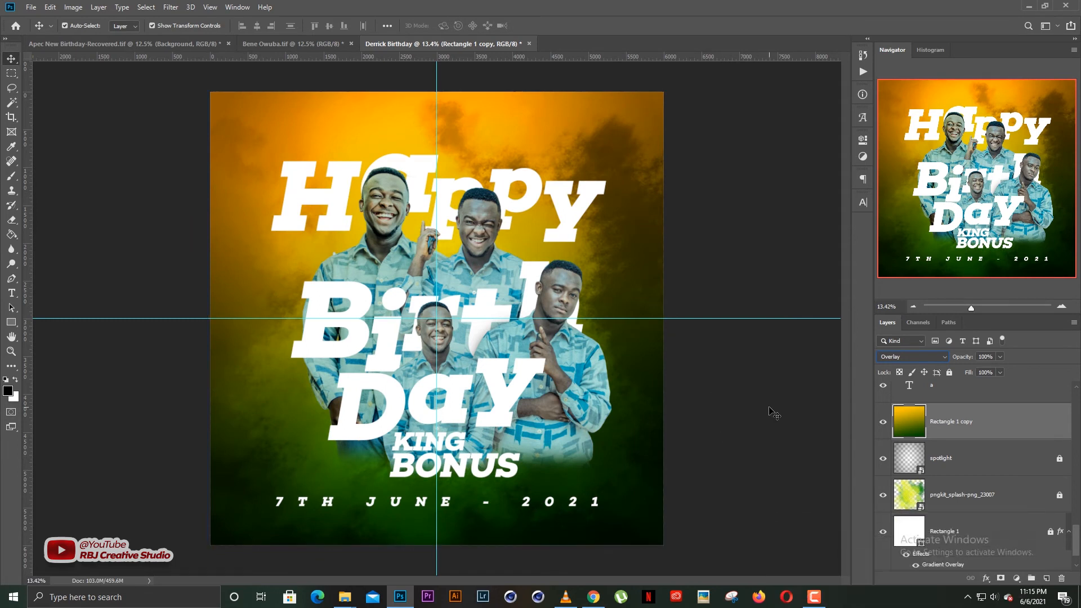
{"action": "left_click", "coordinate": [883, 425]}
{"action": "left_click", "coordinate": [883, 425]}
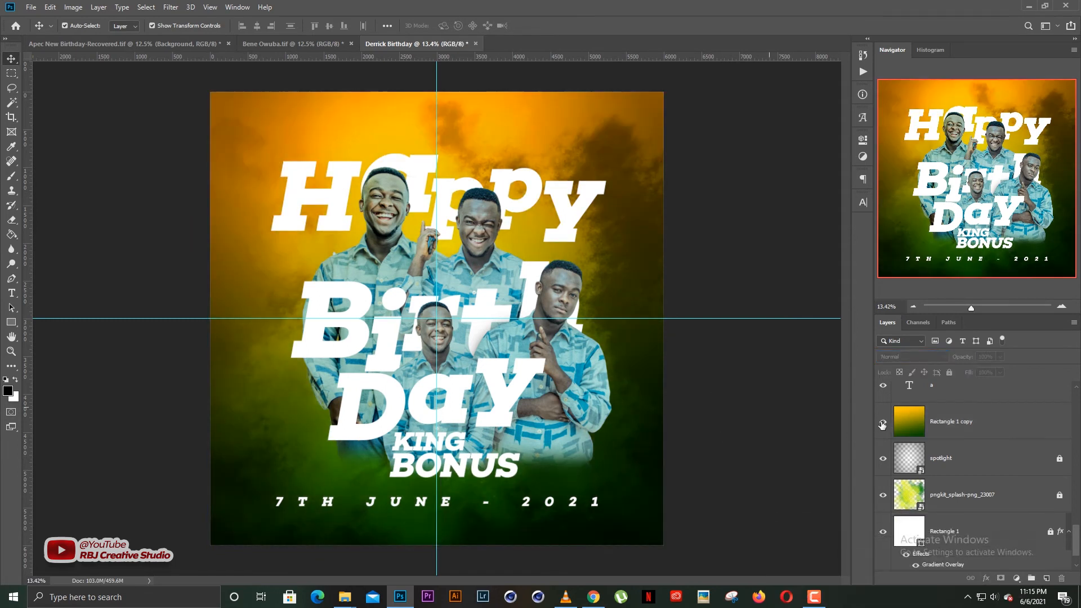
{"action": "left_click", "coordinate": [882, 424]}
Toggle the gradient copy on and off to compare the flyer with and without it.
{"action": "left_click", "coordinate": [882, 425]}
{"action": "left_click", "coordinate": [882, 425]}
{"action": "left_click", "coordinate": [883, 425]}
{"action": "scroll", "coordinate": [774, 449], "scroll_direction": "up", "scroll_amount": 1}
{"action": "scroll", "coordinate": [488, 530], "scroll_direction": "down", "scroll_amount": 1}
{"action": "scroll", "coordinate": [294, 128], "scroll_direction": "up", "scroll_amount": 1}
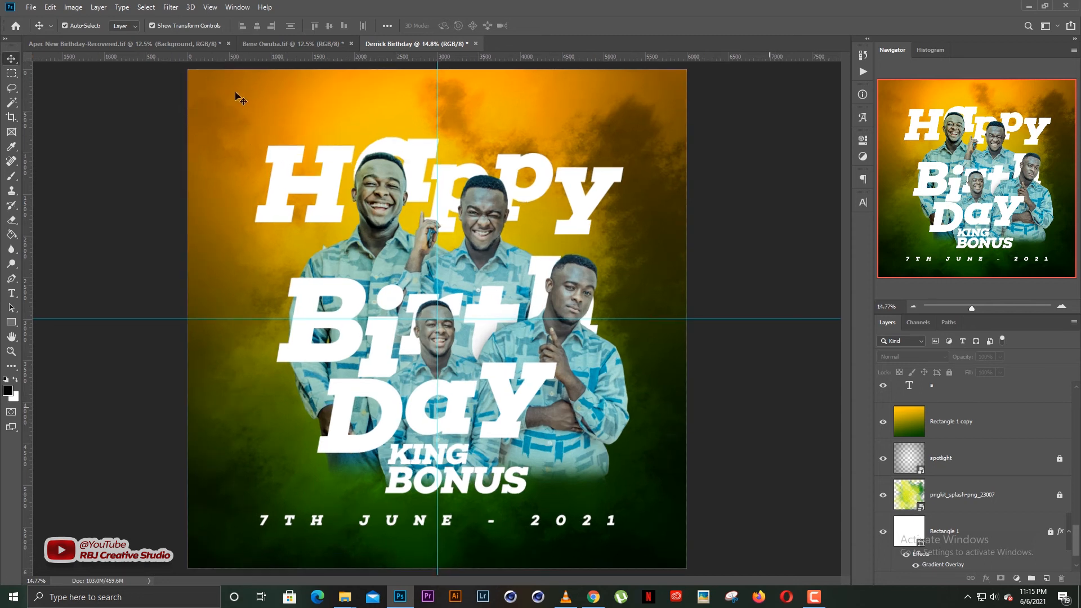
{"action": "scroll", "coordinate": [241, 109], "scroll_direction": "down", "scroll_amount": 1}
Enlarge the H of Happy by about 20 percent and shift it slightly left.
{"action": "left_click", "coordinate": [340, 228]}
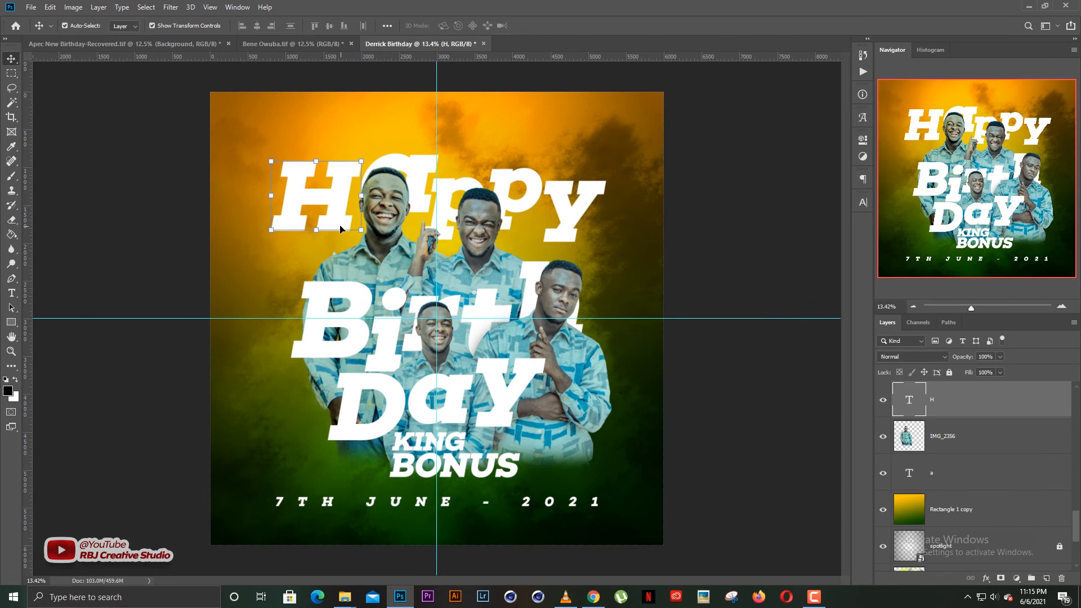
{"action": "key", "text": "ctrl+t"}
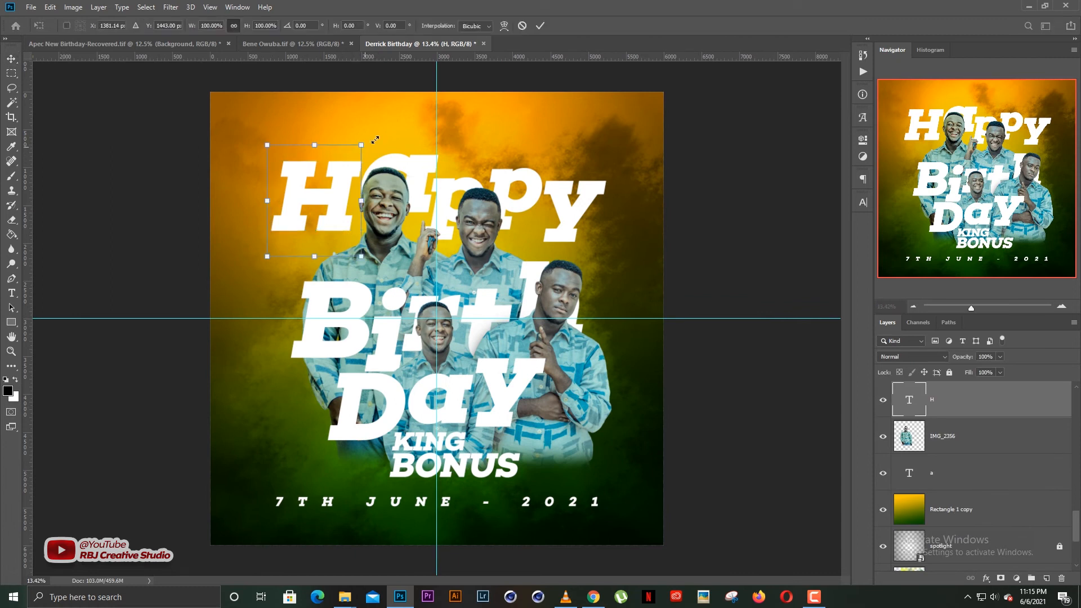
{"action": "left_click_drag", "start_coordinate": [375, 139], "coordinate": [377, 138]}
{"action": "key", "text": "Return"}
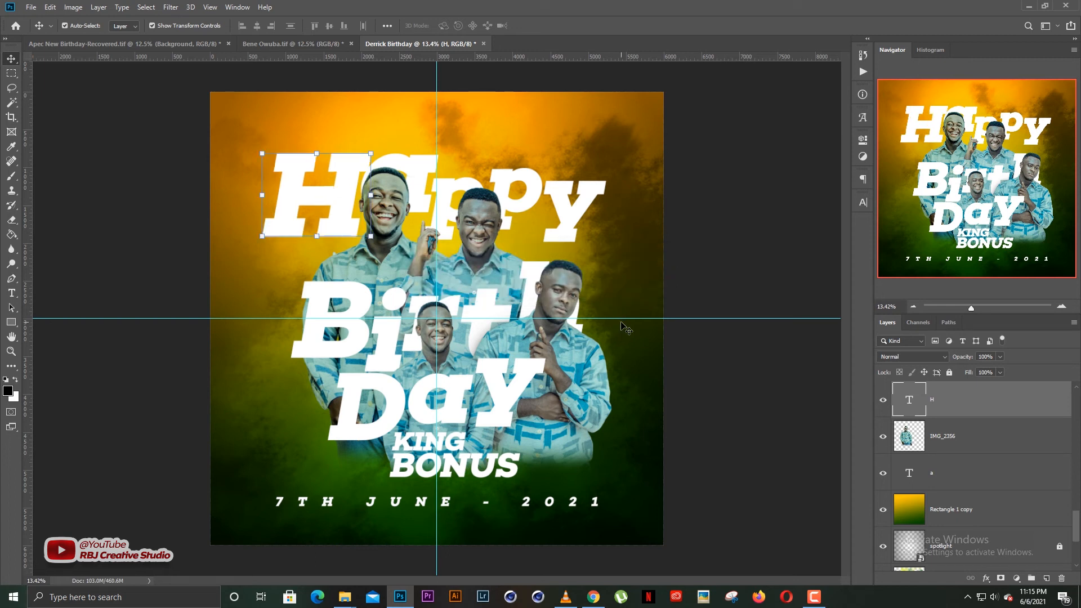
{"action": "left_click_drag", "start_coordinate": [349, 203], "coordinate": [343, 204]}
Enlarge the y of Happy slightly upward, then select the gradient copy layer to lock it.
{"action": "left_click", "coordinate": [593, 207]}
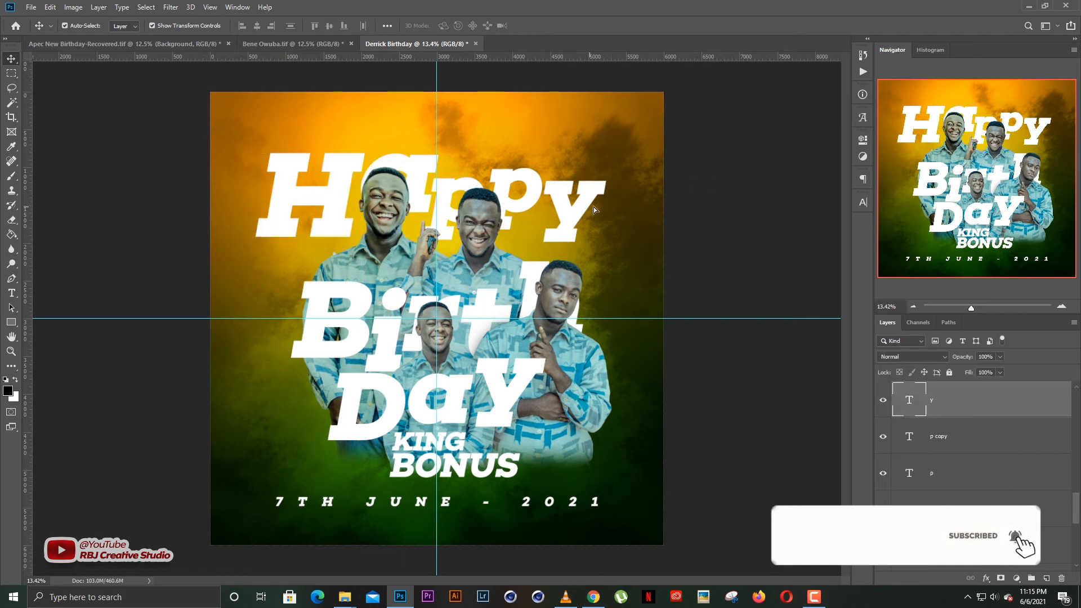
{"action": "left_click_drag", "start_coordinate": [614, 182], "coordinate": [608, 160]}
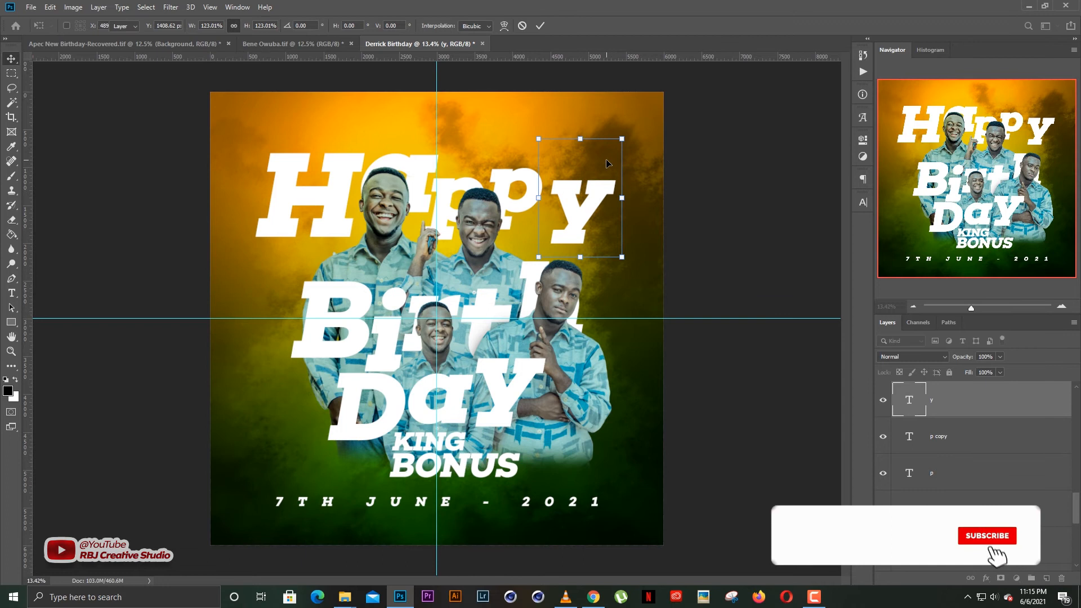
{"action": "left_click", "coordinate": [707, 172]}
{"action": "left_click", "coordinate": [457, 188]}
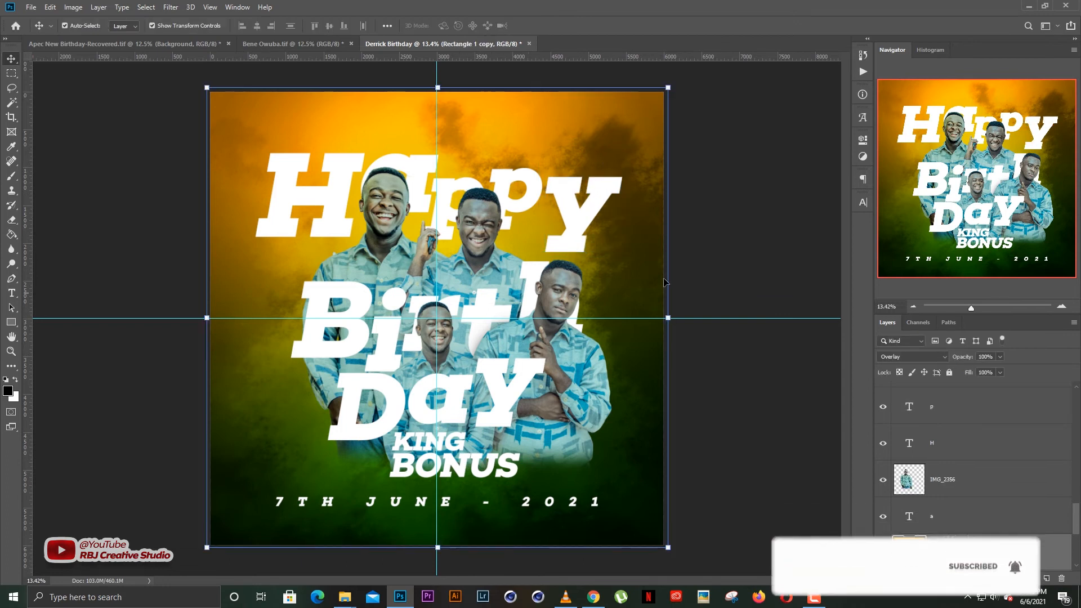
{"action": "scroll", "coordinate": [953, 413], "scroll_direction": "down", "scroll_amount": 4}
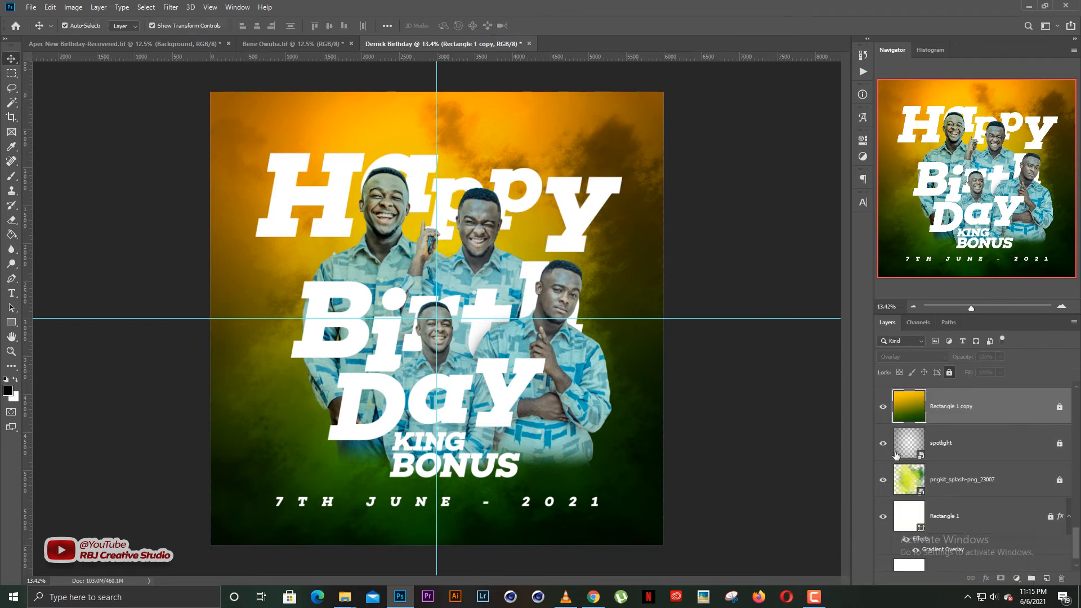
Open Kotoko Birthday.tif from the Weks folder in a new tab.
{"action": "left_click", "coordinate": [256, 121]}
{"action": "left_click", "coordinate": [31, 8]}
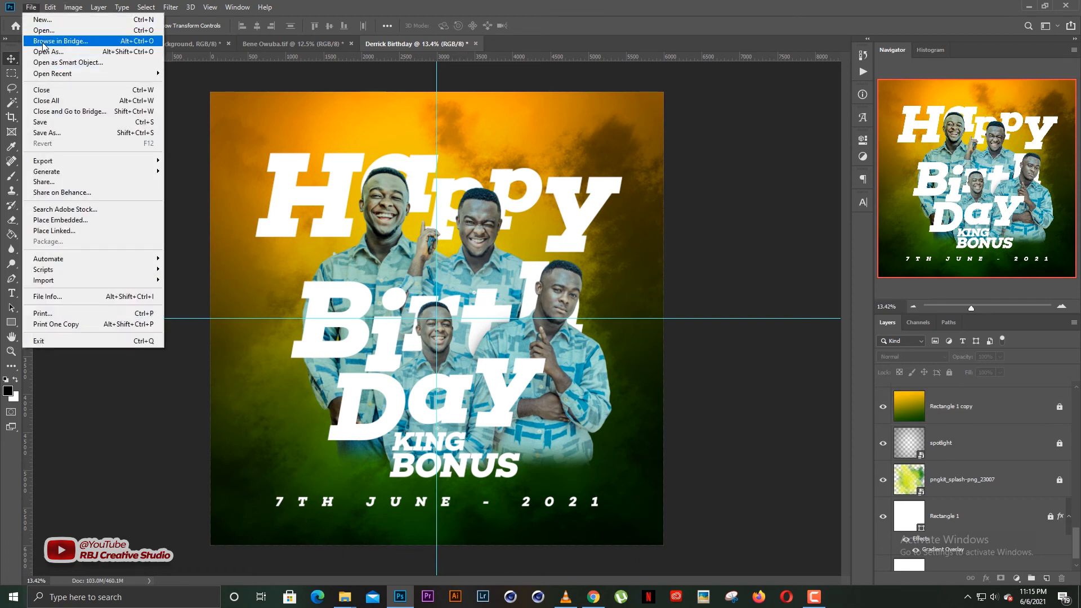
{"action": "left_click", "coordinate": [52, 31]}
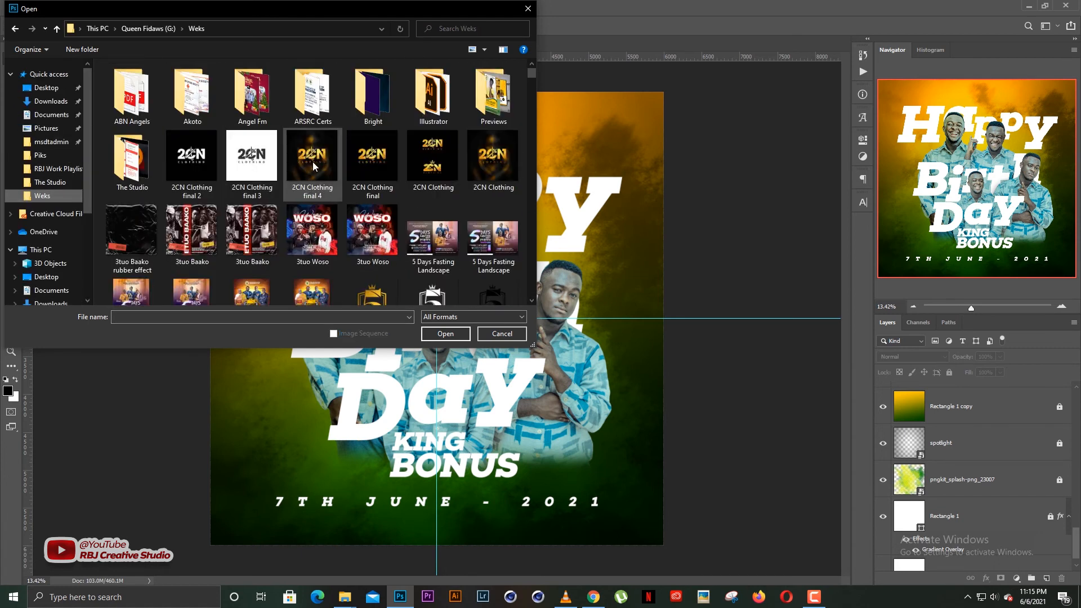
{"action": "left_click", "coordinate": [313, 161]}
{"action": "key", "text": "k"}
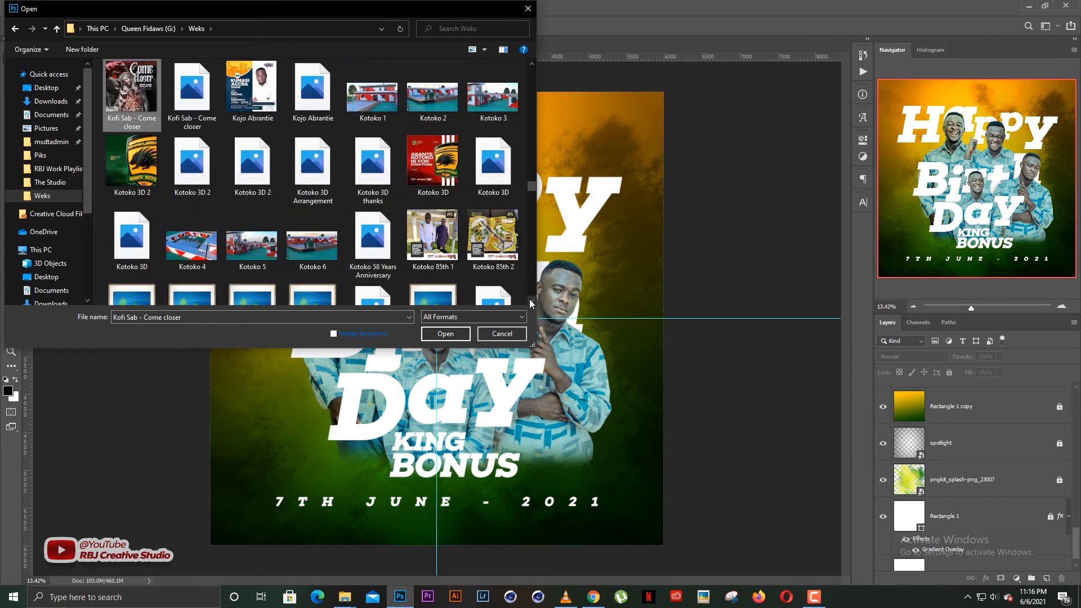
{"action": "scroll", "coordinate": [531, 302], "scroll_direction": "down", "scroll_amount": 4}
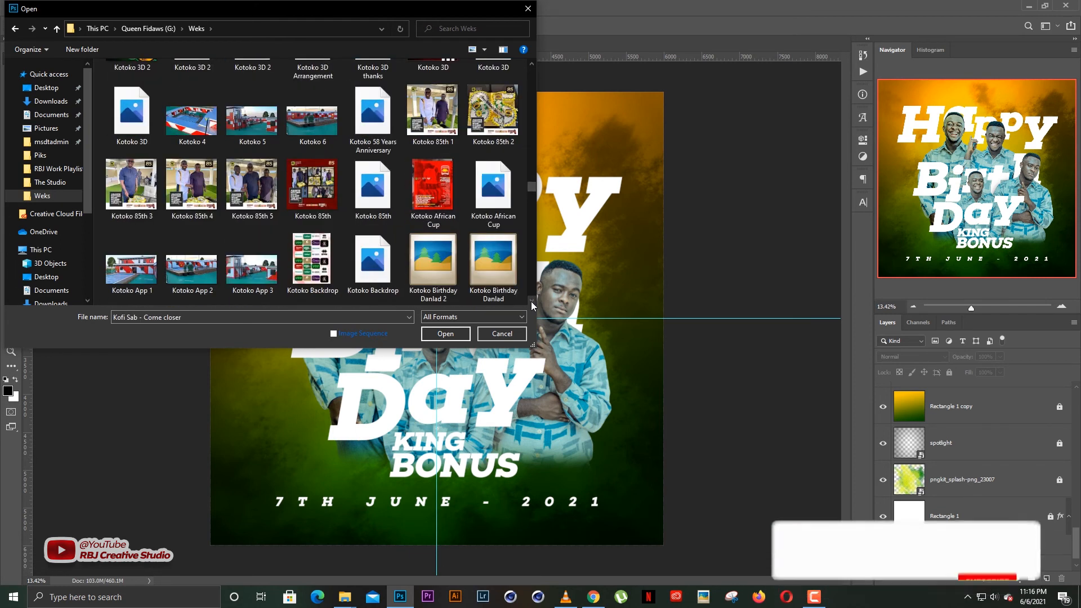
{"action": "scroll", "coordinate": [532, 299], "scroll_direction": "down", "scroll_amount": 1}
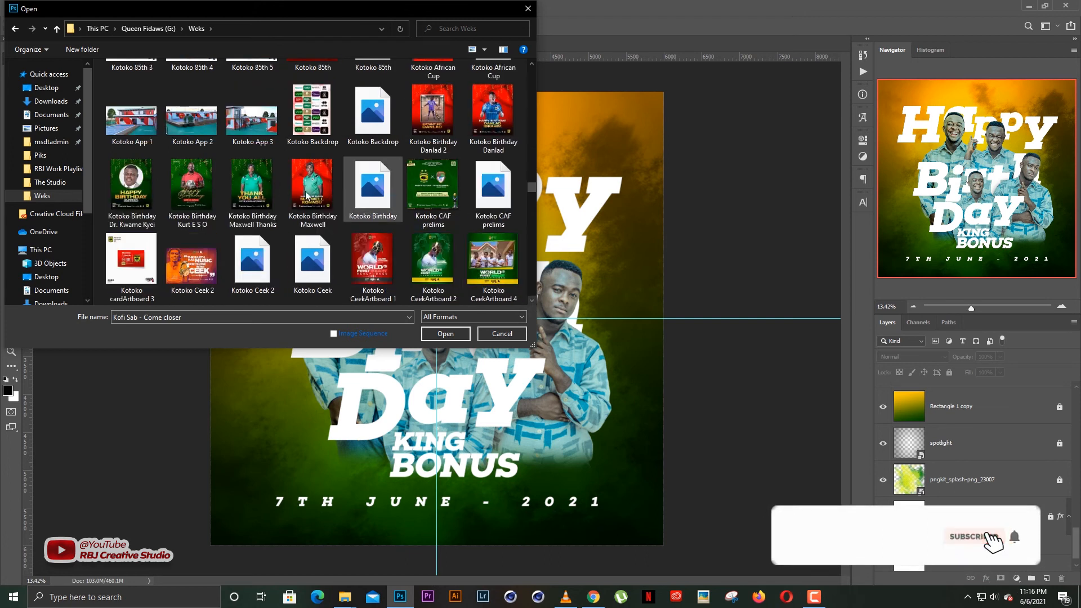
{"action": "left_click", "coordinate": [396, 195]}
{"action": "double_click", "coordinate": [394, 196]}
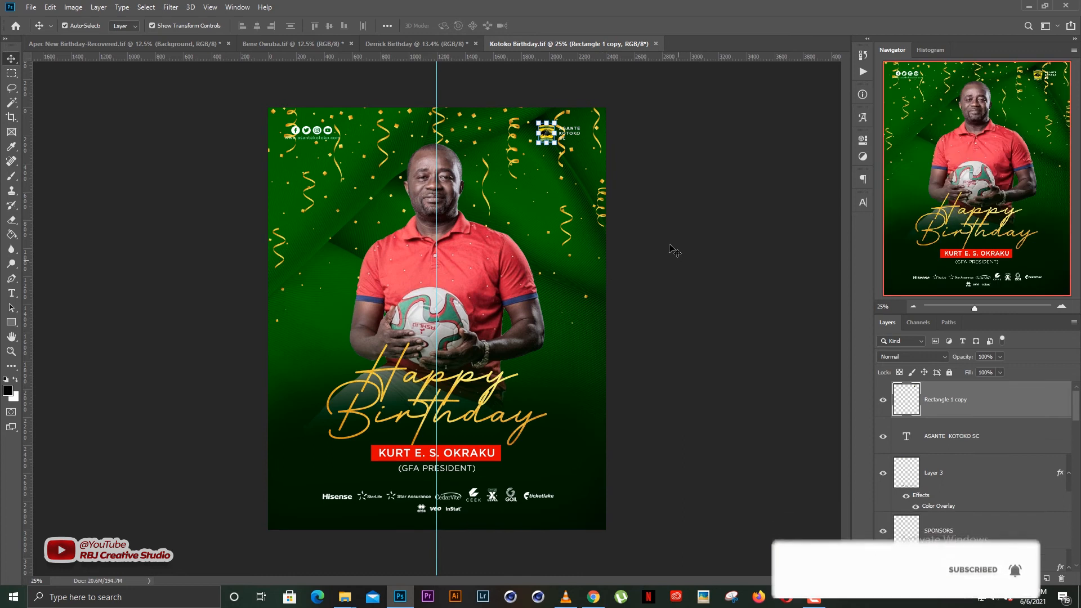
Browse the Kotoko poster's layers to find the gold confetti layer.
{"action": "left_click", "coordinate": [513, 198]}
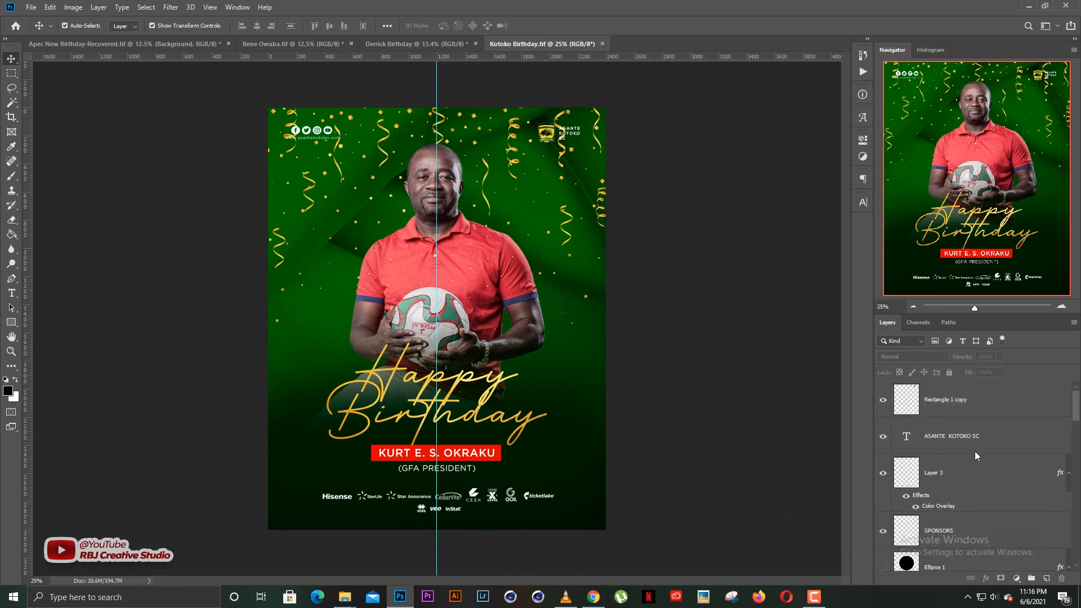
{"action": "scroll", "coordinate": [973, 457], "scroll_direction": "down", "scroll_amount": 10}
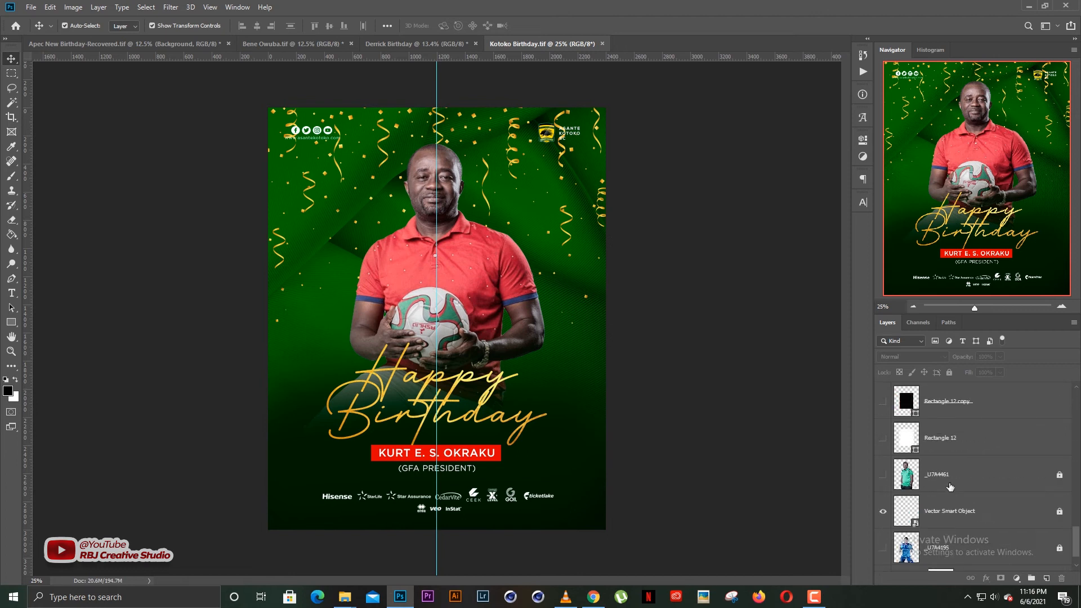
{"action": "scroll", "coordinate": [977, 478], "scroll_direction": "up", "scroll_amount": 8}
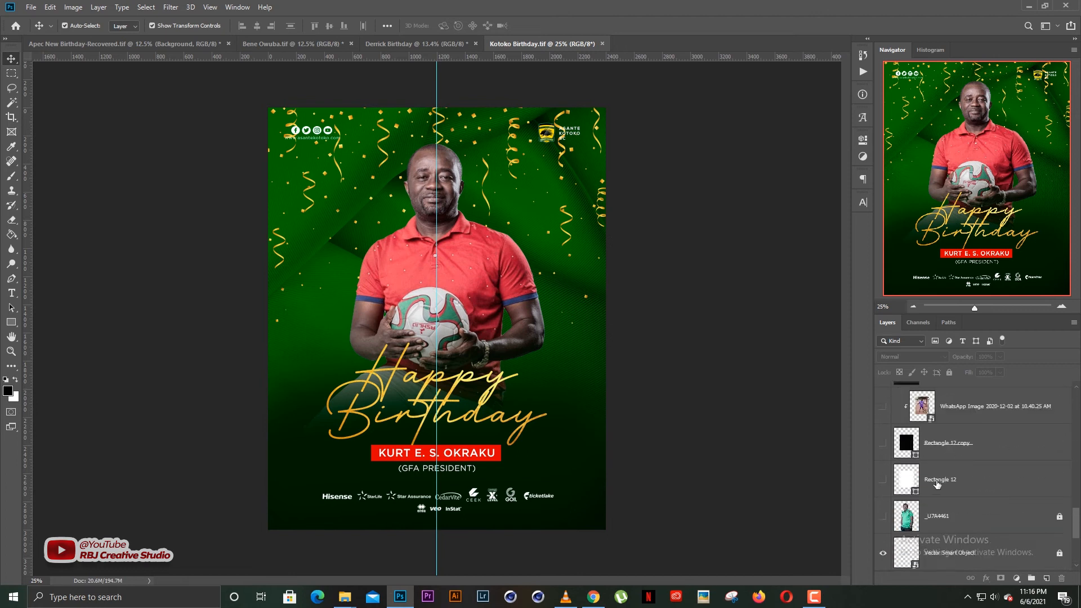
{"action": "scroll", "coordinate": [949, 452], "scroll_direction": "up", "scroll_amount": 2}
{"action": "scroll", "coordinate": [523, 225], "scroll_direction": "up", "scroll_amount": 5}
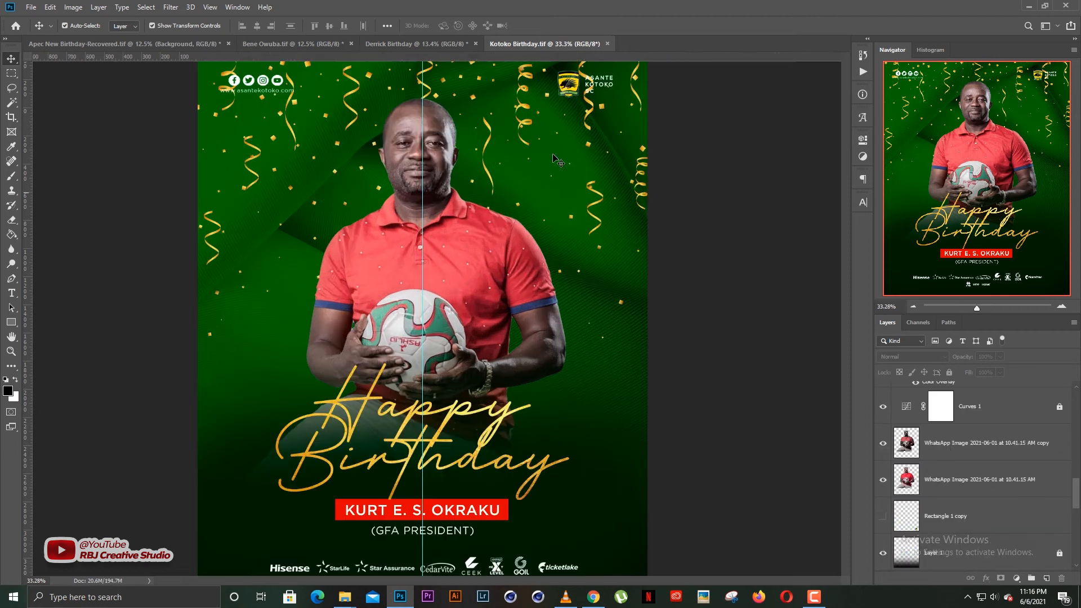
{"action": "scroll", "coordinate": [459, 240], "scroll_direction": "down", "scroll_amount": 3}
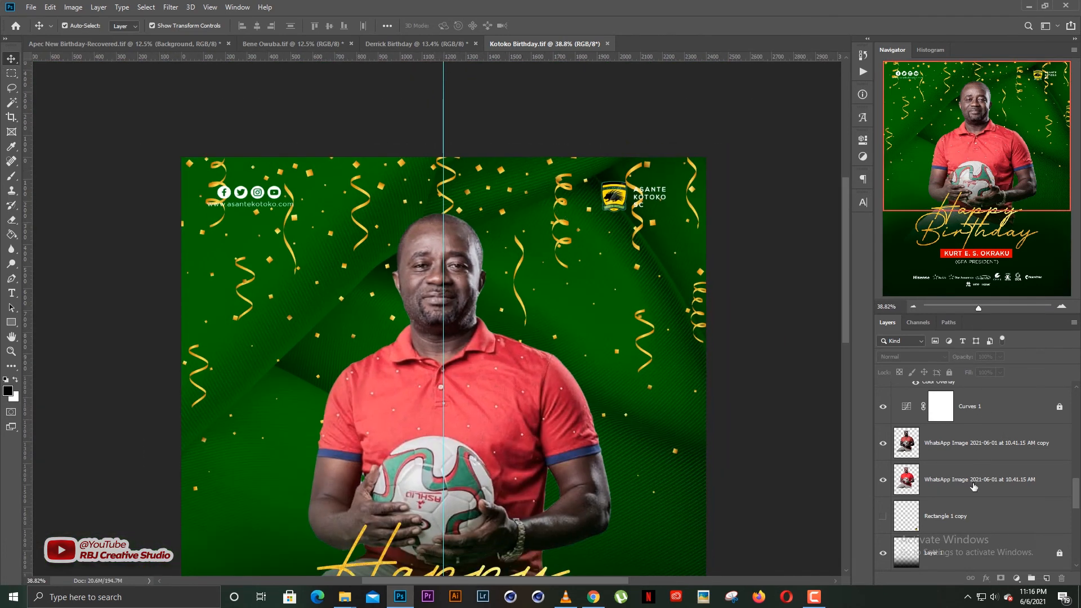
{"action": "scroll", "coordinate": [963, 491], "scroll_direction": "up", "scroll_amount": 5}
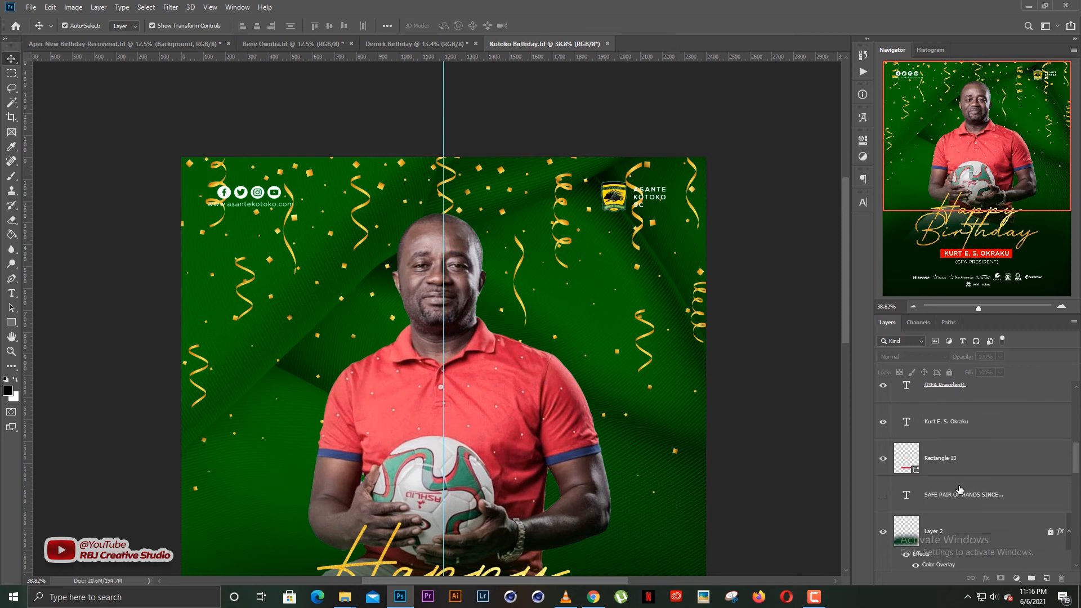
{"action": "scroll", "coordinate": [957, 490], "scroll_direction": "up", "scroll_amount": 8}
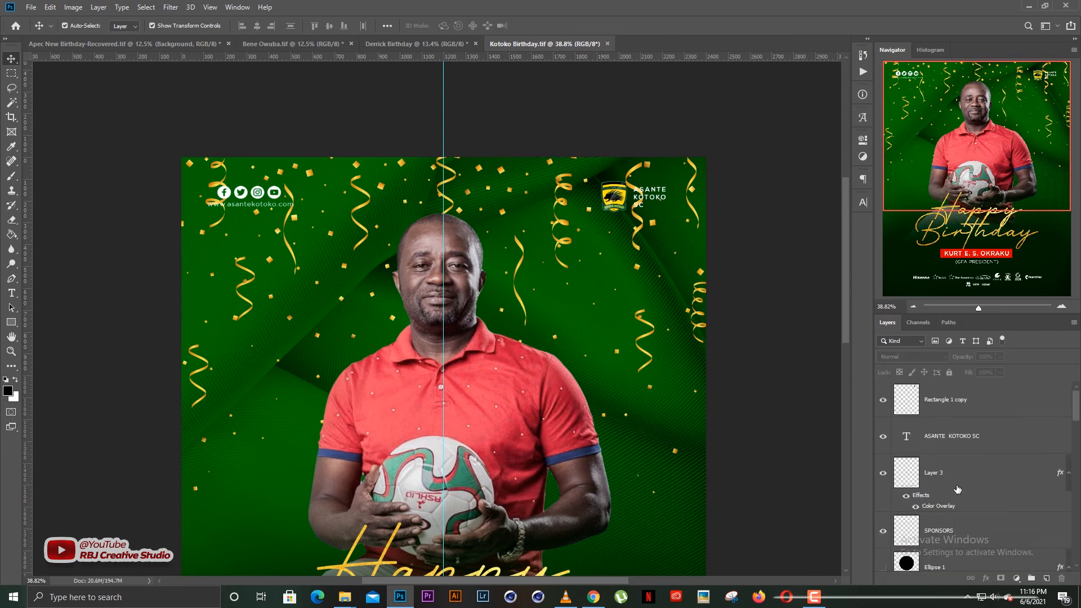
{"action": "scroll", "coordinate": [957, 488], "scroll_direction": "down", "scroll_amount": 10}
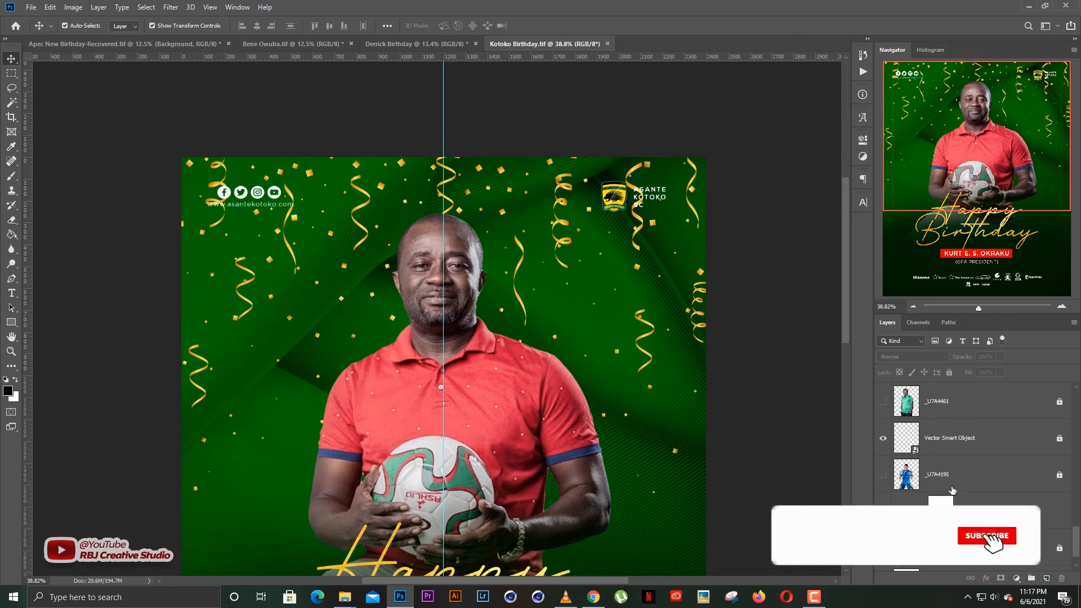
Duplicate the confetti Vector Smart Object layer into the Derrick Birthday document and switch to it.
{"action": "right_click", "coordinate": [957, 437]}
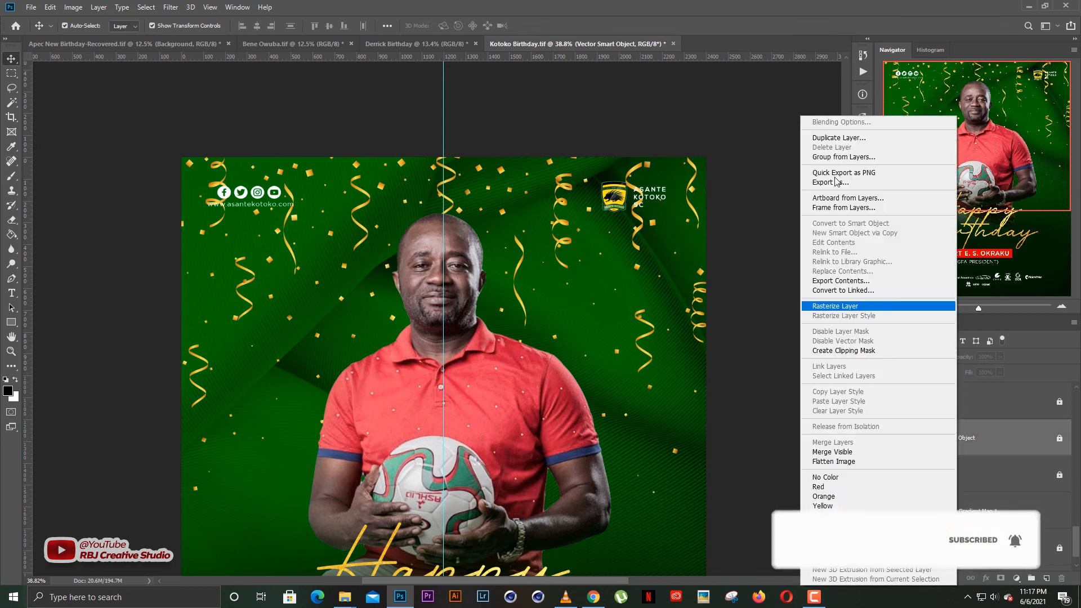
{"action": "left_click", "coordinate": [819, 139]}
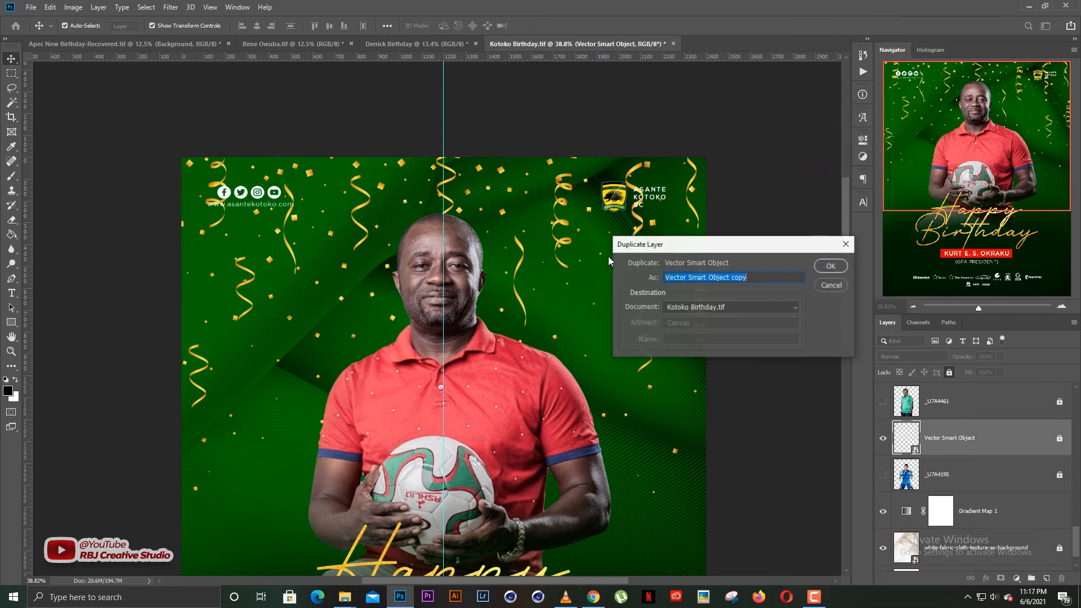
{"action": "left_click", "coordinate": [696, 305]}
{"action": "left_click", "coordinate": [698, 337]}
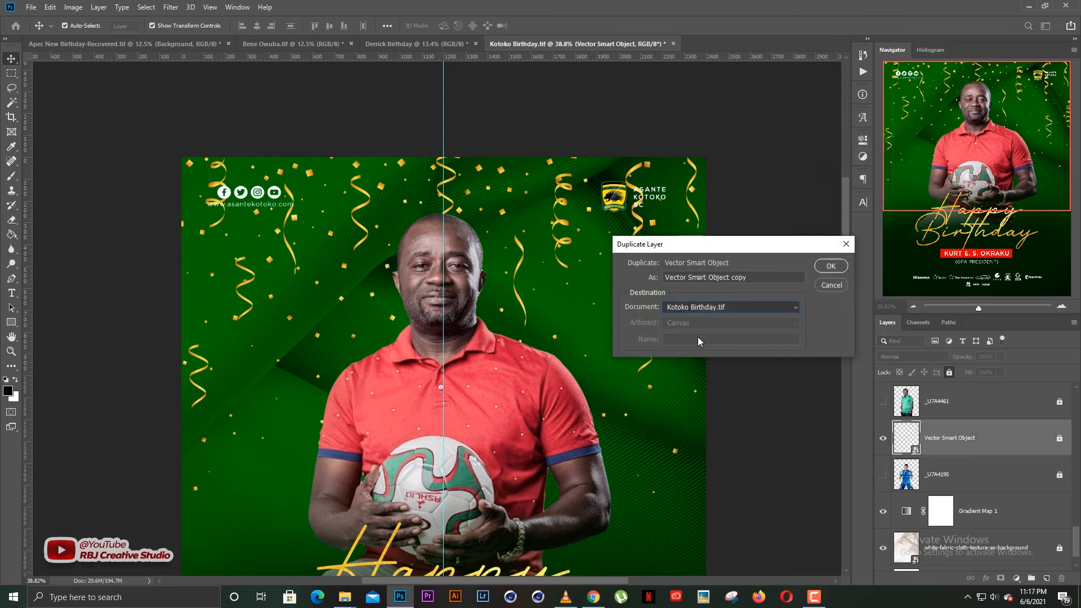
{"action": "key", "text": "Return"}
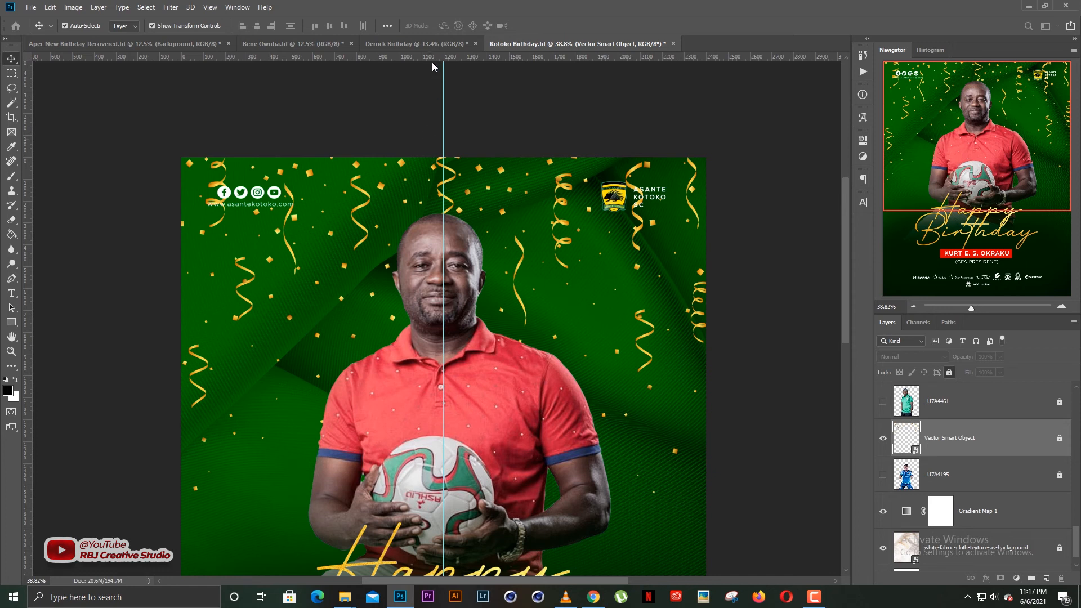
{"action": "left_click", "coordinate": [416, 44]}
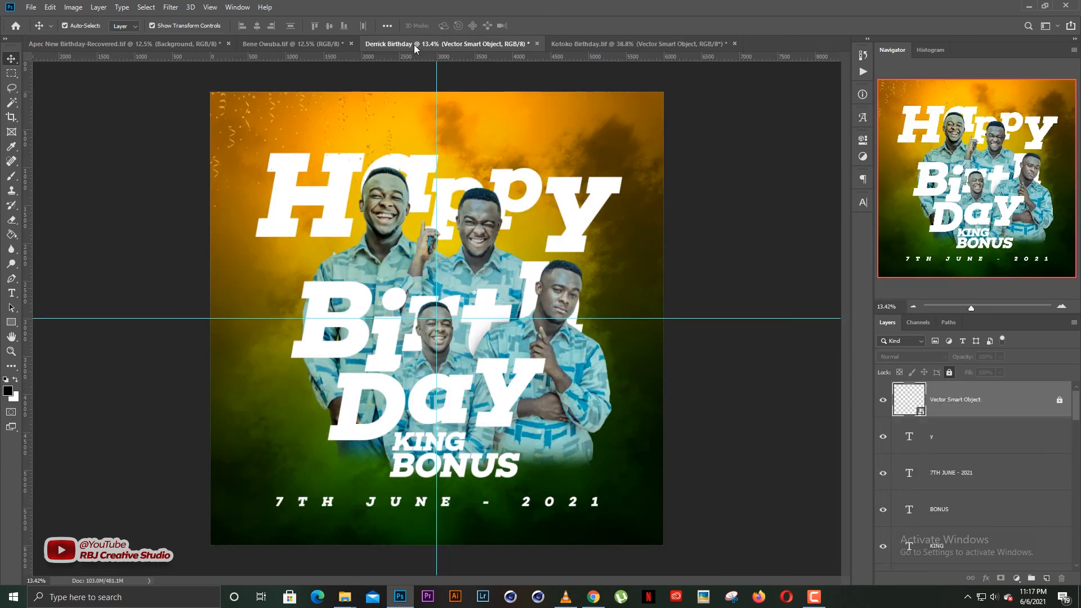
Unlock the confetti layer and scale it up across the top of the flyer.
{"action": "left_click", "coordinate": [949, 373]}
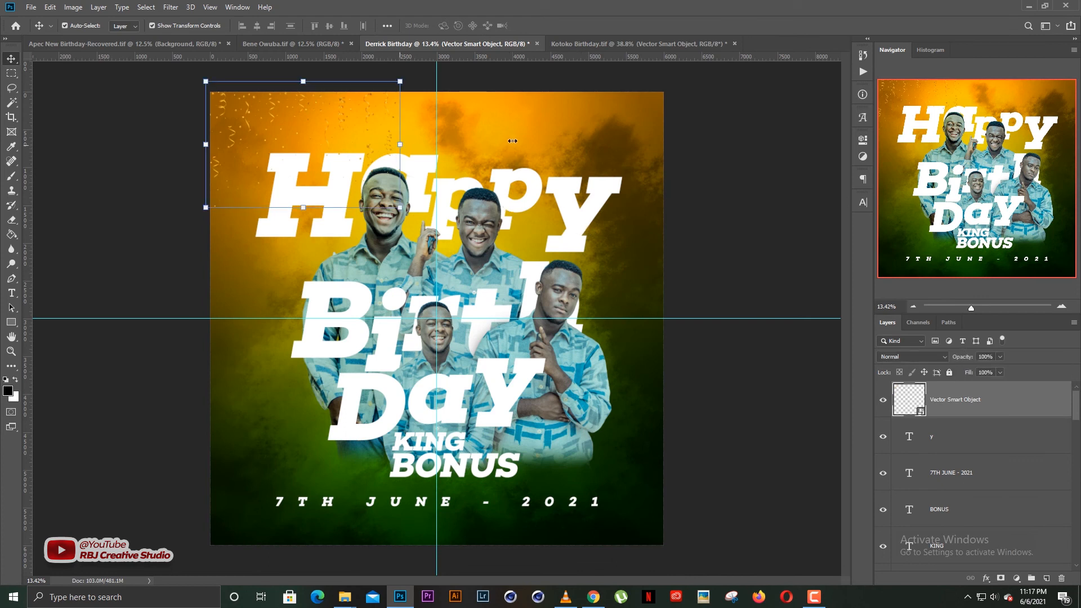
{"action": "left_click_drag", "start_coordinate": [619, 141], "coordinate": [671, 140]}
{"action": "left_click_drag", "start_coordinate": [549, 152], "coordinate": [547, 159]}
{"action": "key", "text": "Return"}
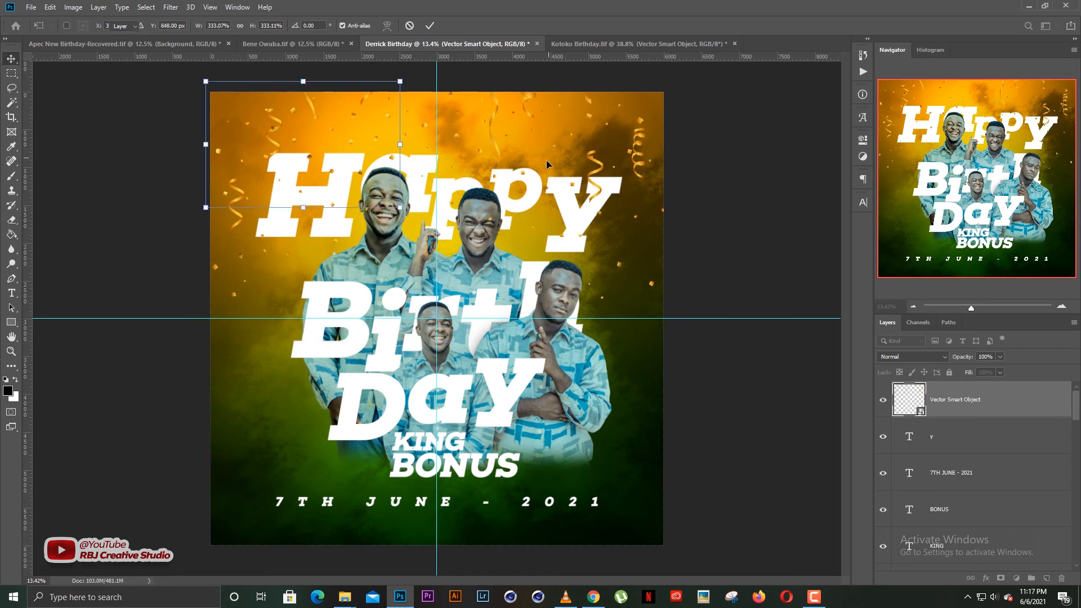
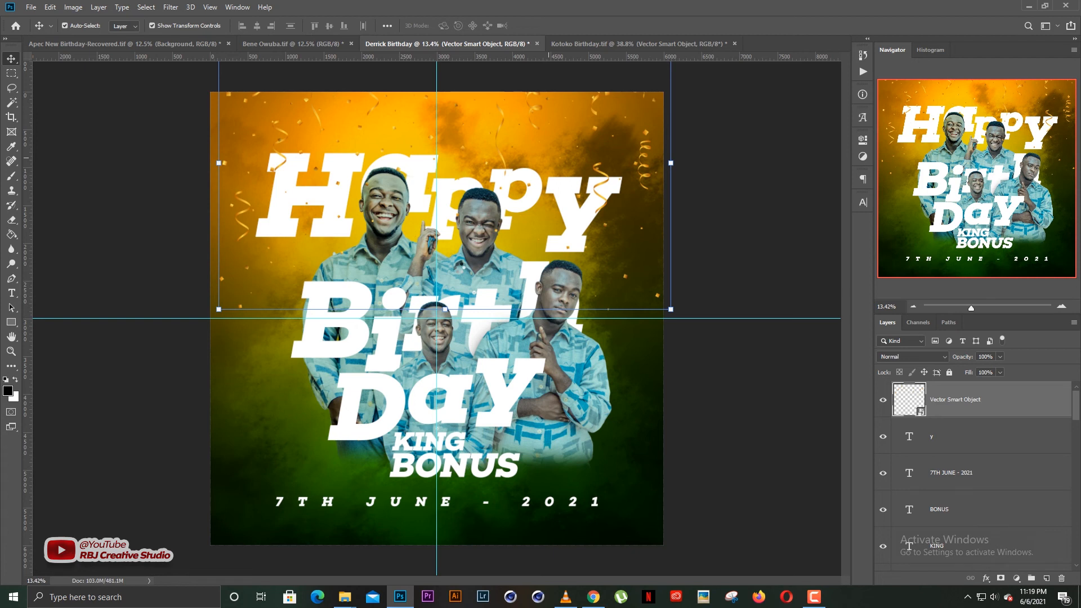
Place hqdefault.jpg as an embedded layer, enlarged and moved up between the smiling faces.
{"action": "key", "text": "ctrl+shift+a"}
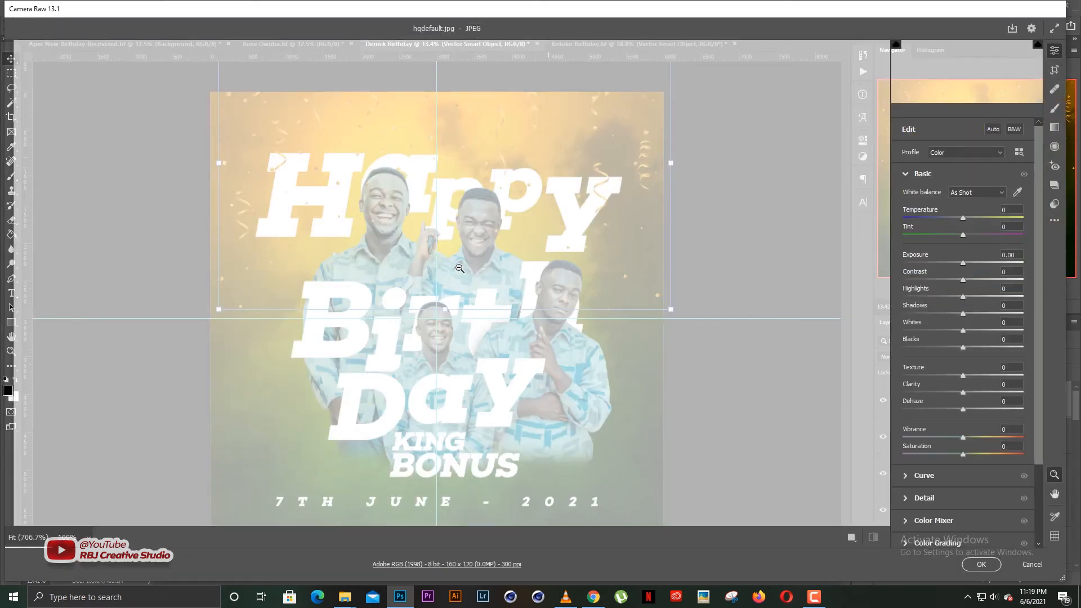
{"action": "key", "text": "Escape"}
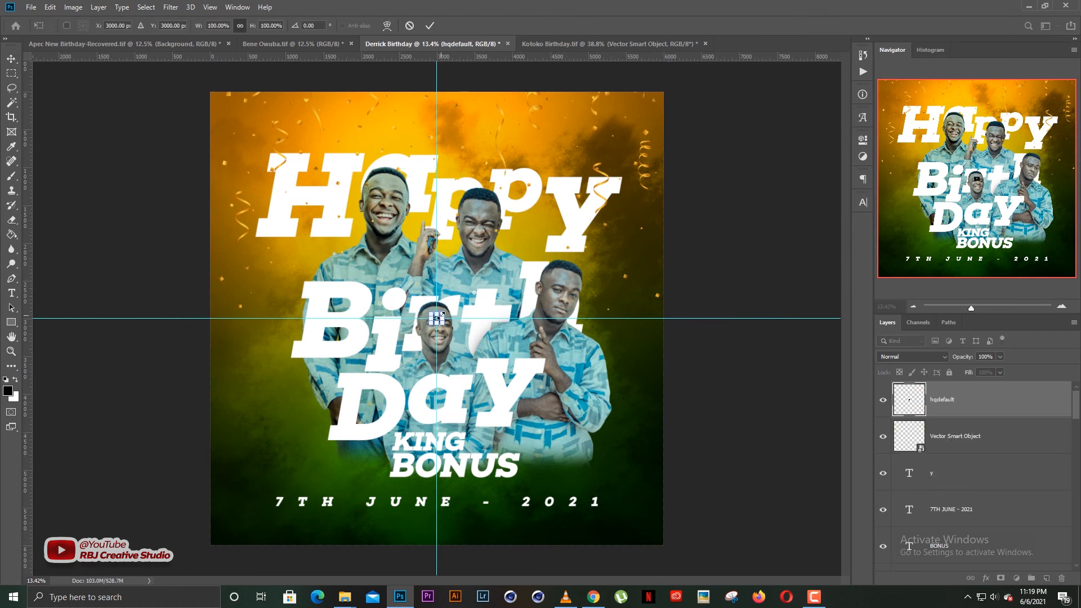
{"action": "left_click_drag", "start_coordinate": [442, 315], "coordinate": [523, 254]}
{"action": "left_click_drag", "start_coordinate": [473, 295], "coordinate": [459, 240]}
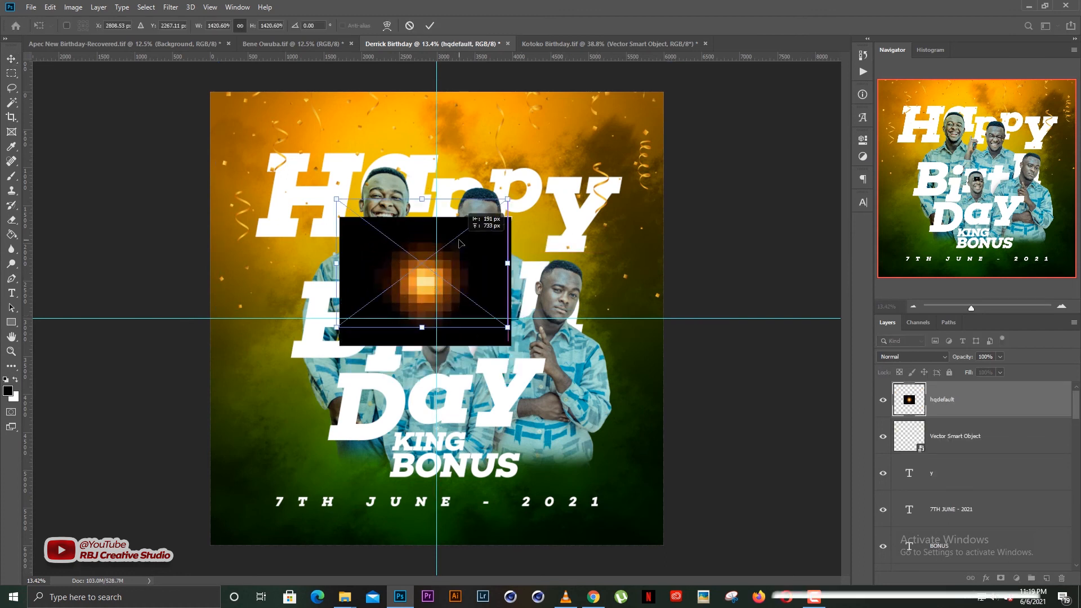
{"action": "key", "text": "Return"}
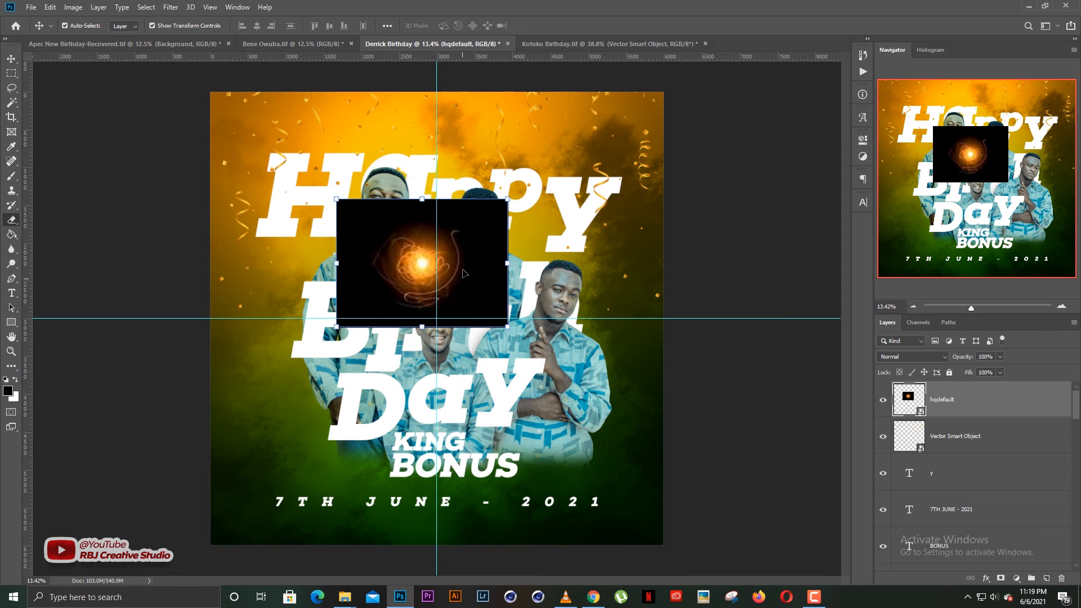
Rasterize the hqdefault layer and delete its black background with the Magic Wand.
{"action": "left_click", "coordinate": [476, 262]}
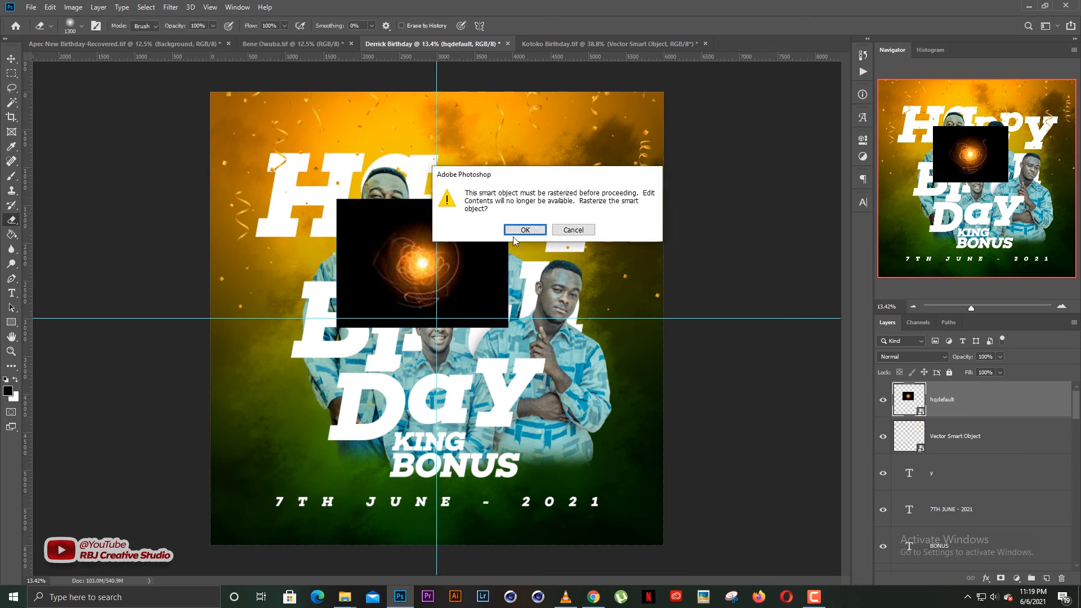
{"action": "key", "text": "Return"}
{"action": "key", "text": "w"}
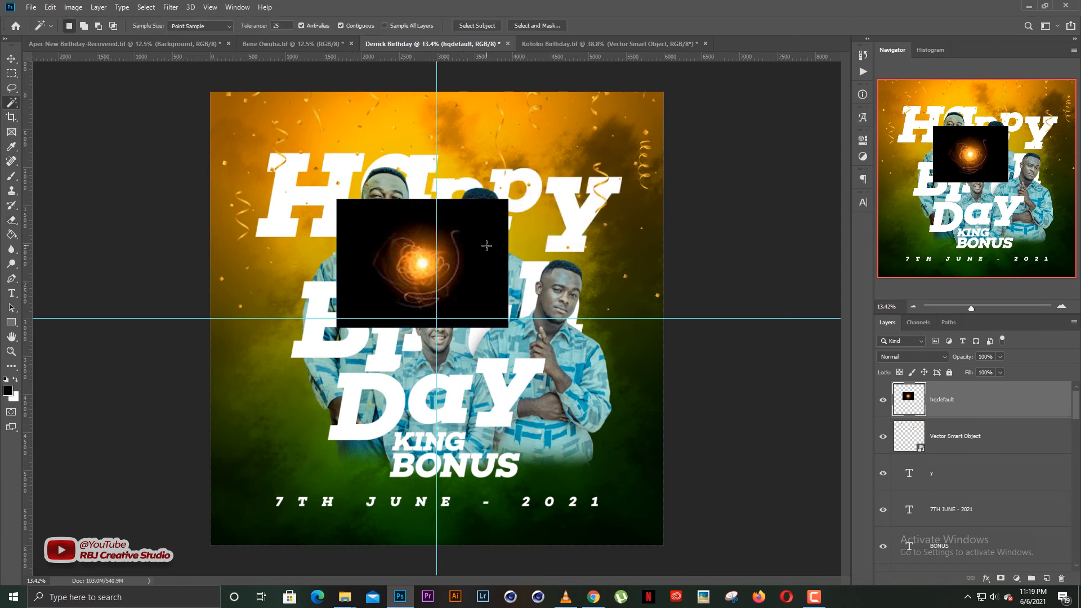
{"action": "left_click", "coordinate": [484, 245]}
{"action": "key", "text": "Delete"}
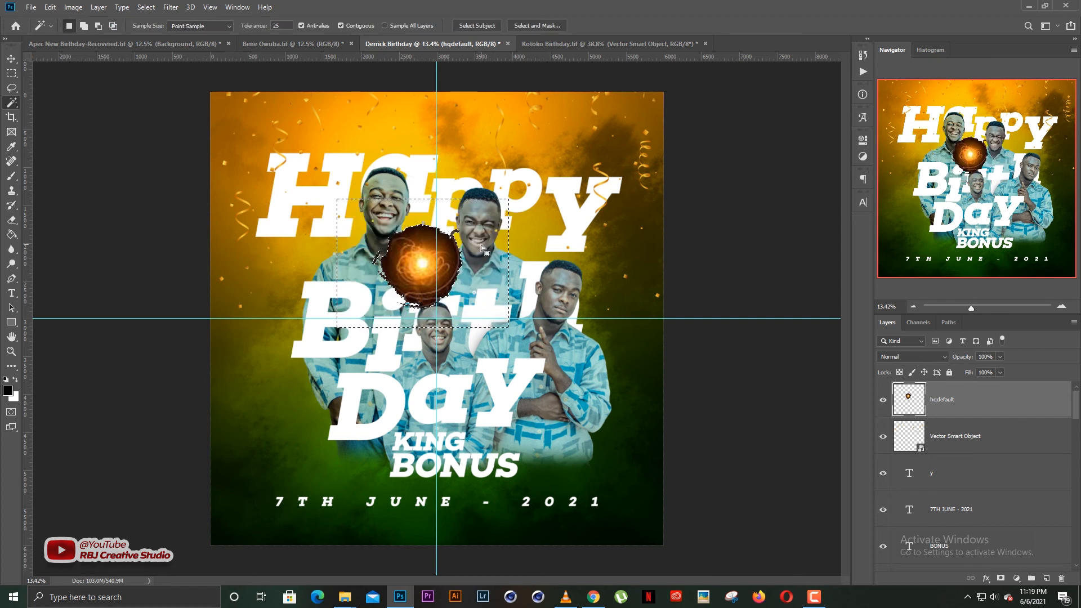
{"action": "key", "text": "ctrl+d"}
{"action": "key", "text": "v"}
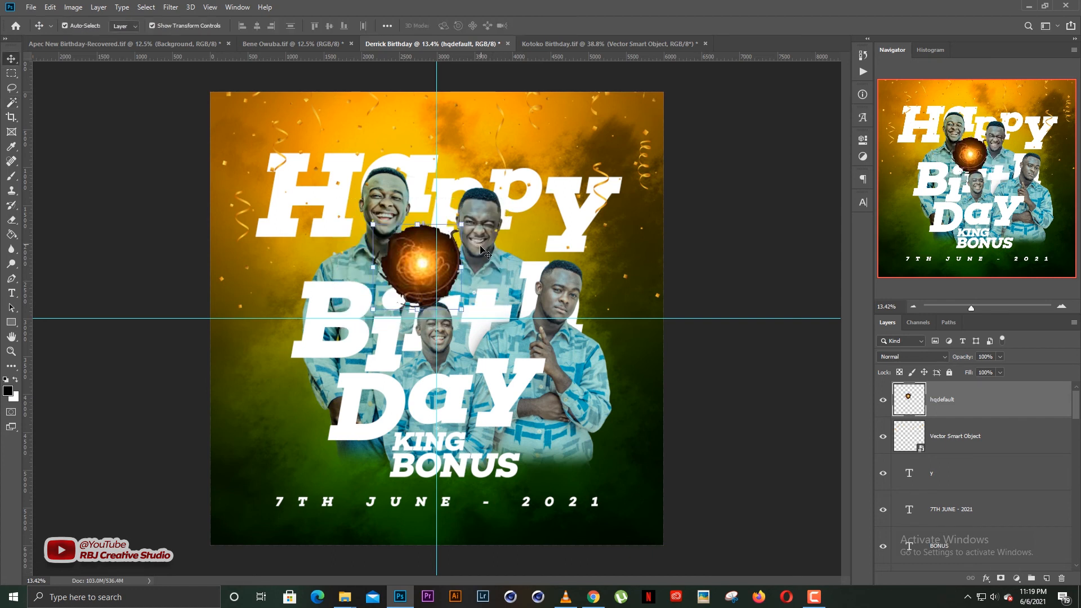
Apply a Gaussian Blur with a 45.6-pixel radius to the orb.
{"action": "left_click", "coordinate": [171, 8]}
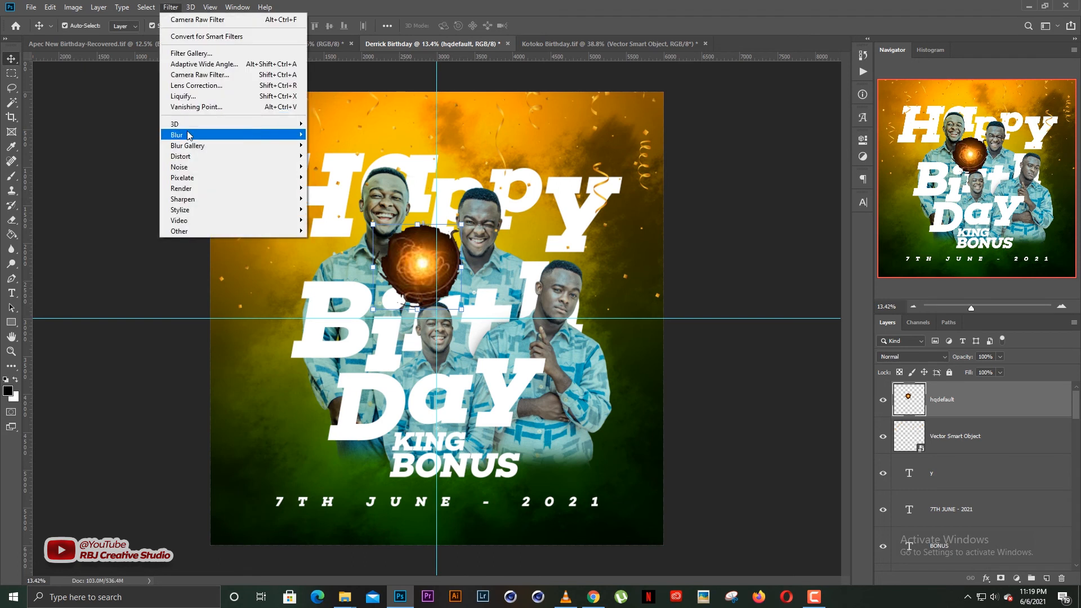
{"action": "mouse_move", "coordinate": [187, 132]}
{"action": "left_click", "coordinate": [353, 177]}
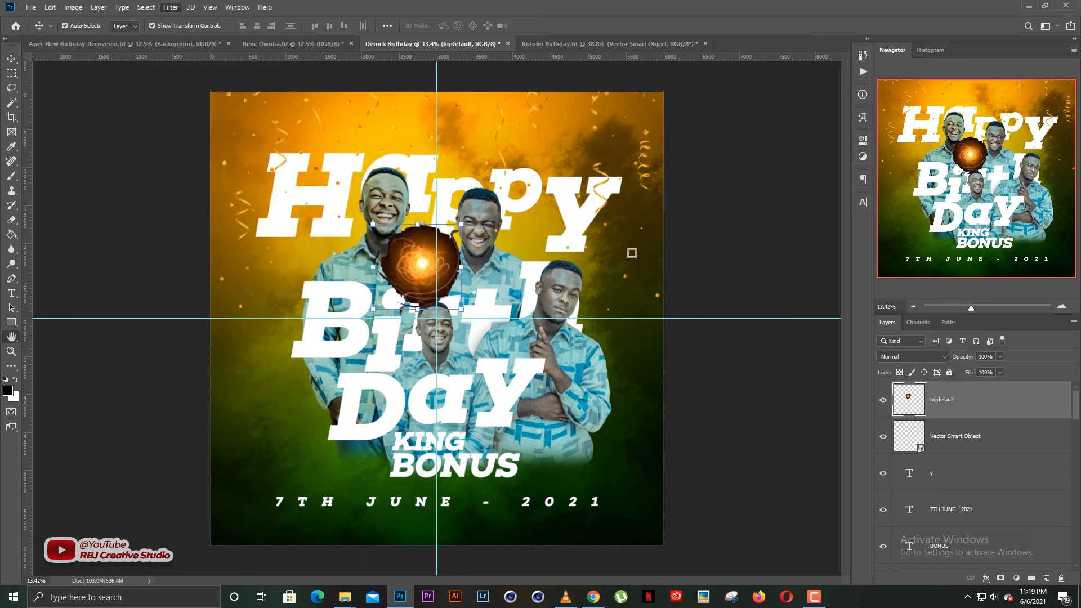
{"action": "left_click_drag", "start_coordinate": [764, 375], "coordinate": [779, 372]}
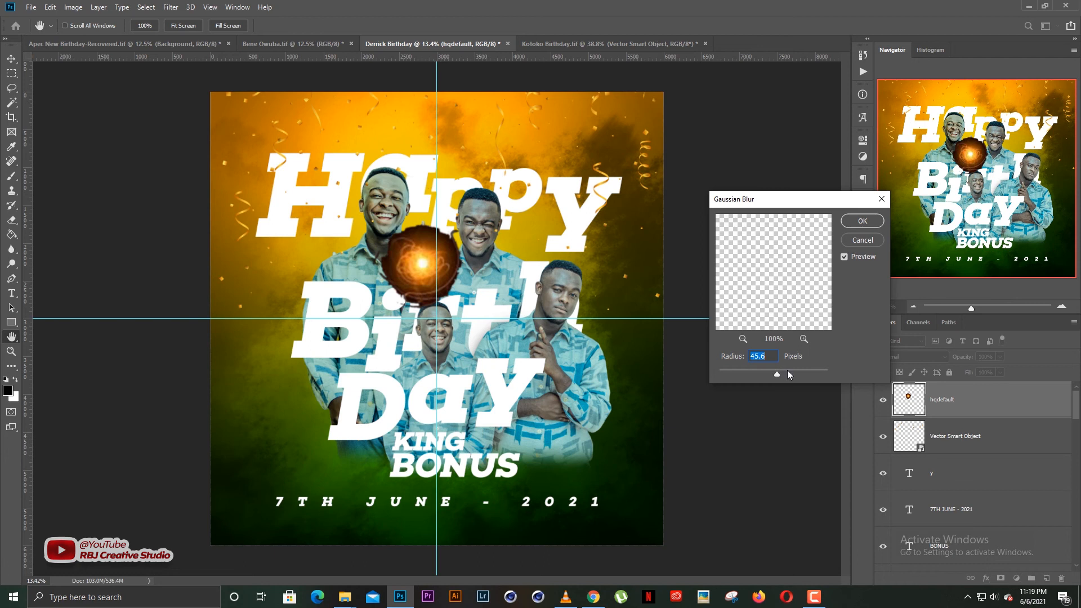
{"action": "left_click", "coordinate": [861, 221]}
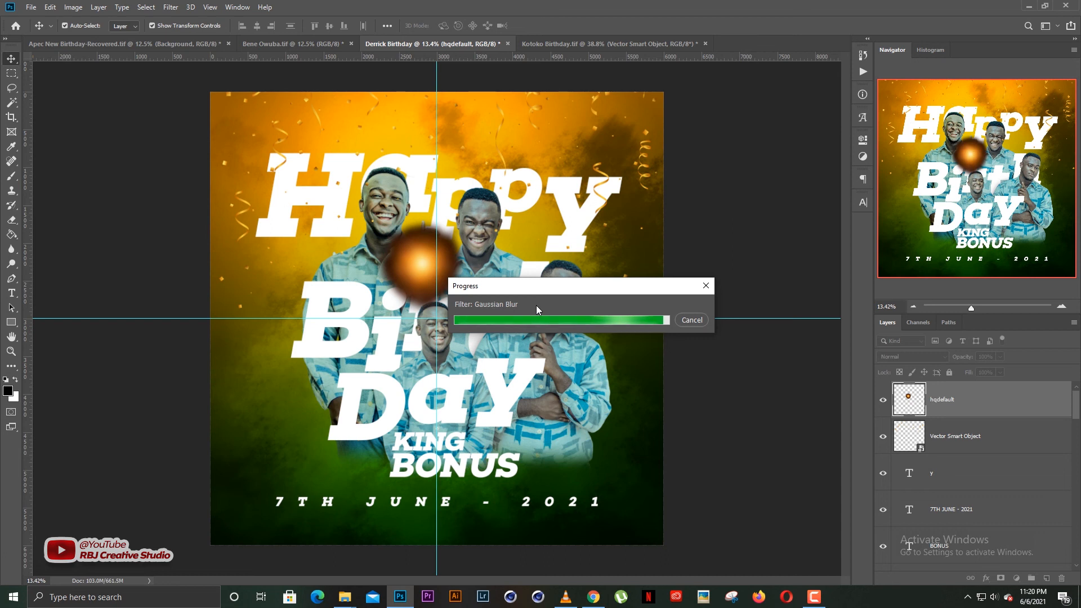
Set the orb layer to Screen blend mode, enlarge it and reposition it.
{"action": "left_click", "coordinate": [909, 358]}
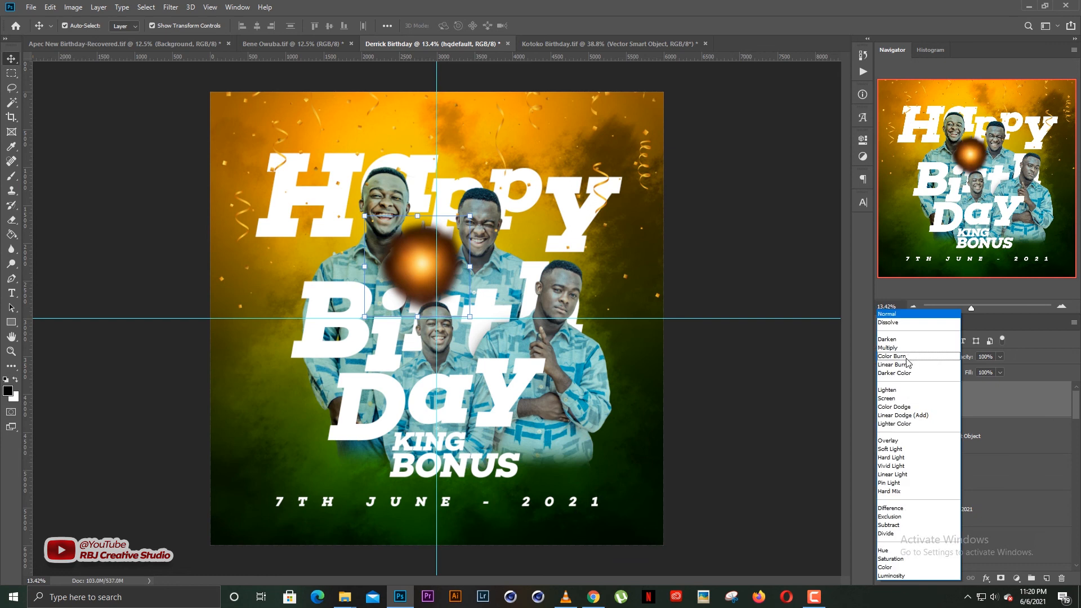
{"action": "left_click", "coordinate": [895, 400]}
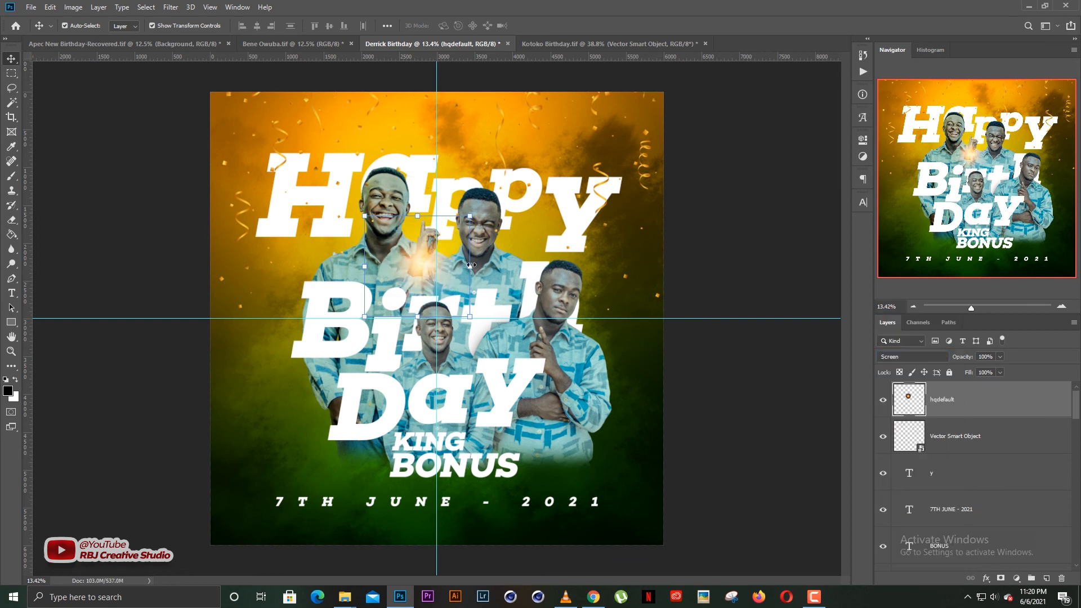
{"action": "left_click_drag", "start_coordinate": [471, 265], "coordinate": [445, 256]}
{"action": "key", "text": "Return"}
{"action": "left_click", "coordinate": [788, 209]}
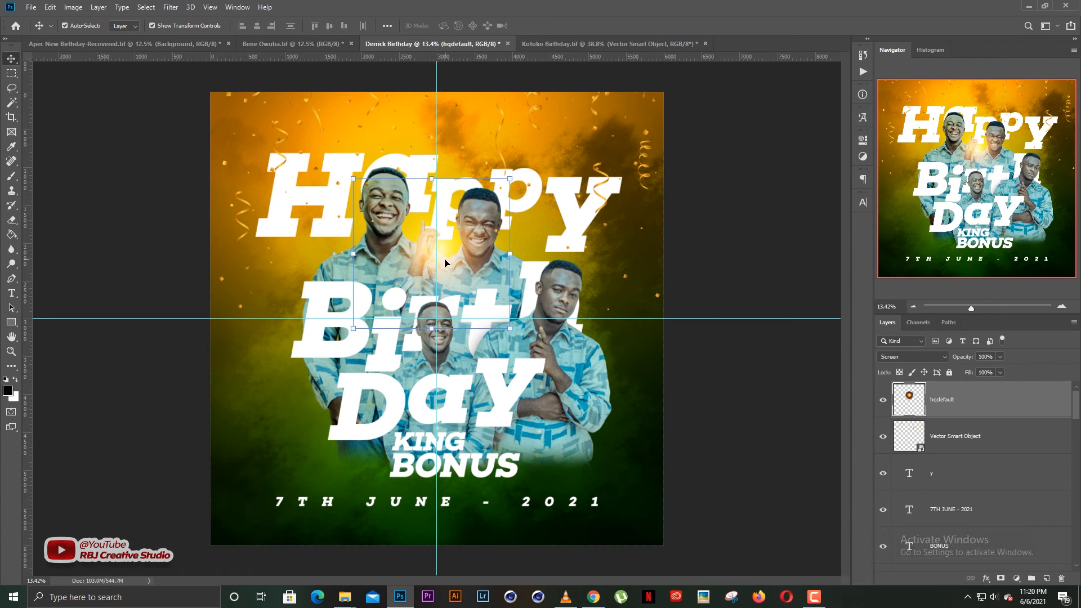
{"action": "left_click_drag", "start_coordinate": [446, 260], "coordinate": [435, 344]}
Duplicate the glow among the figures and shrink hqdefault copy 3 to 77%.
{"action": "key", "text": "ctrl+z"}
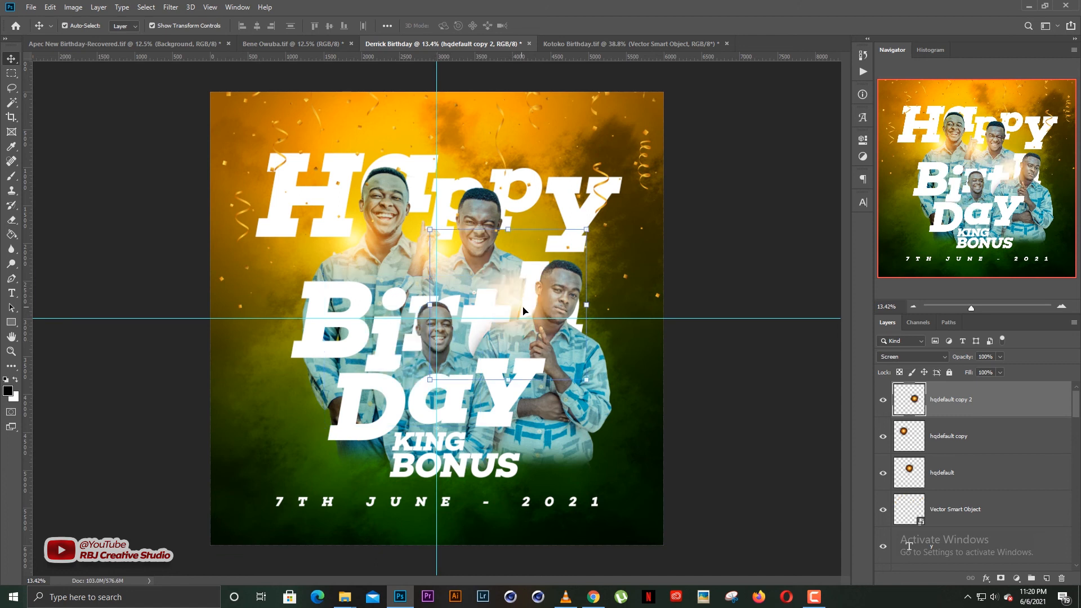
{"action": "left_click_drag", "start_coordinate": [524, 308], "coordinate": [434, 343], "text": "alt"}
{"action": "left_click", "coordinate": [480, 275]}
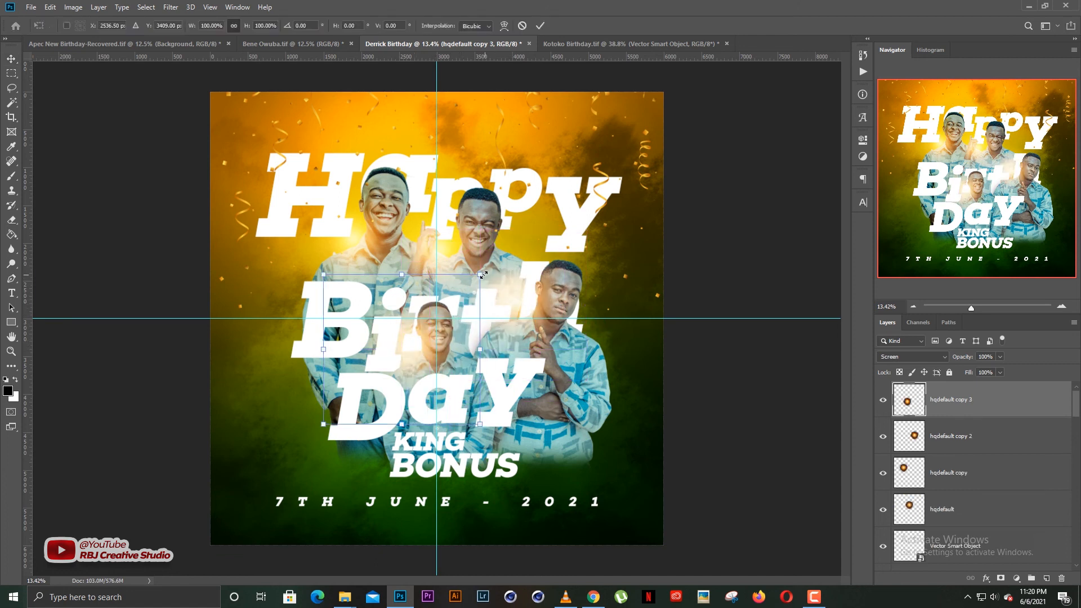
{"action": "left_click_drag", "start_coordinate": [476, 285], "coordinate": [459, 302], "text": "alt"}
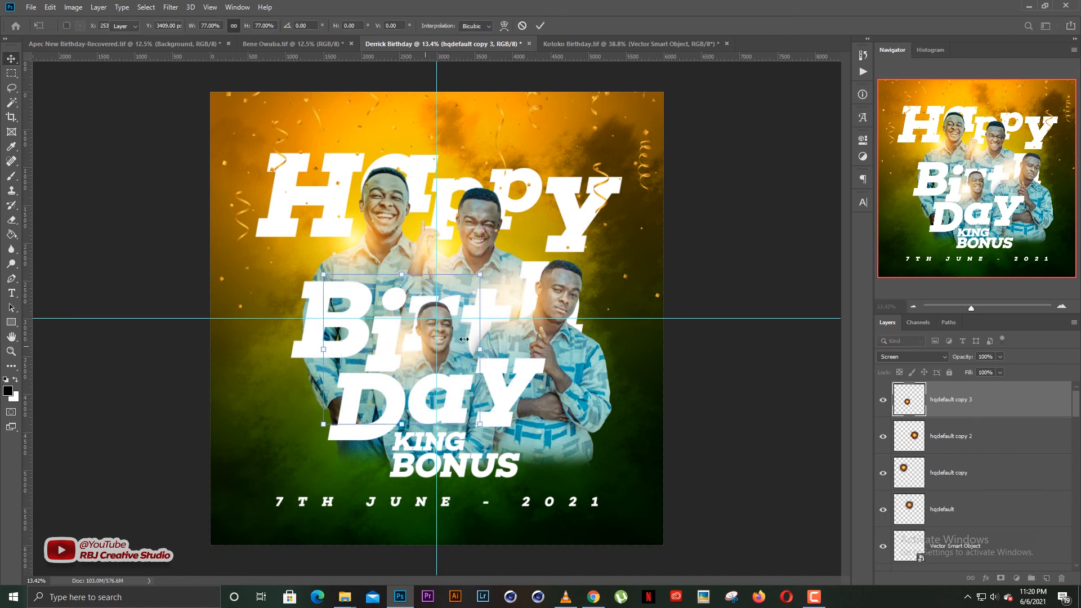
{"action": "key", "text": "Return"}
{"action": "left_click", "coordinate": [681, 249]}
{"action": "scroll", "coordinate": [524, 296], "scroll_direction": "down", "scroll_amount": 2}
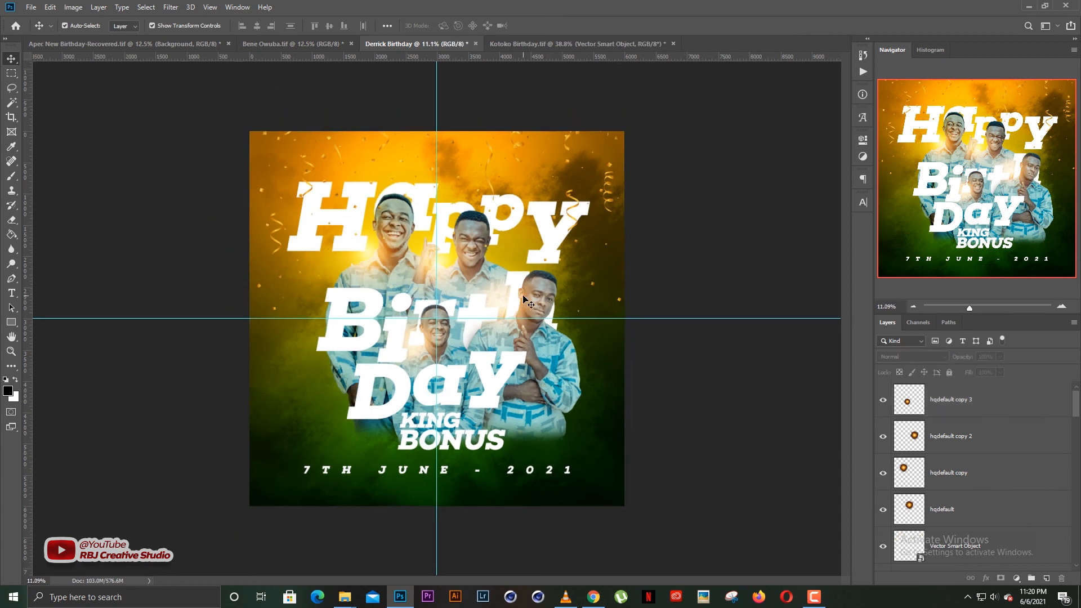
Select the four orb glow layers together and lock them.
{"action": "scroll", "coordinate": [524, 297], "scroll_direction": "up", "scroll_amount": 3}
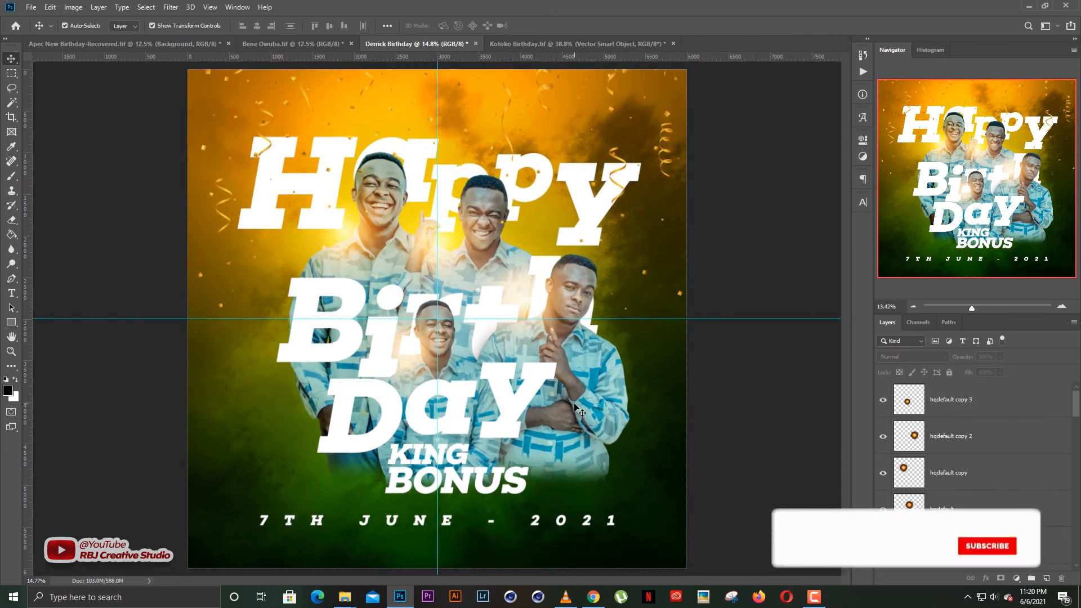
{"action": "scroll", "coordinate": [434, 315], "scroll_direction": "down", "scroll_amount": 1}
{"action": "left_click", "coordinate": [525, 501]}
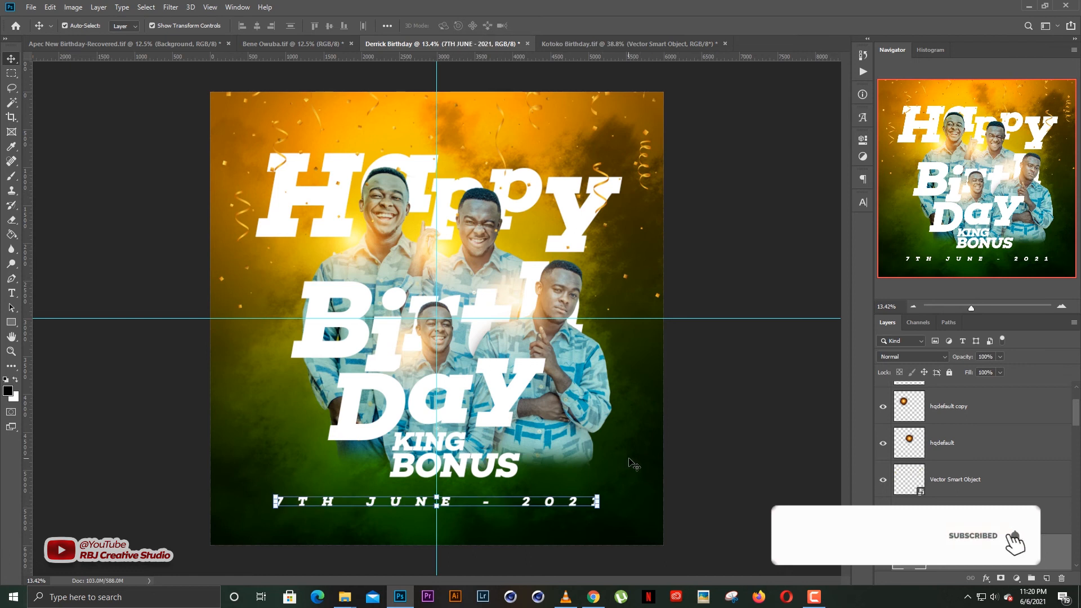
{"action": "left_click", "coordinate": [727, 426]}
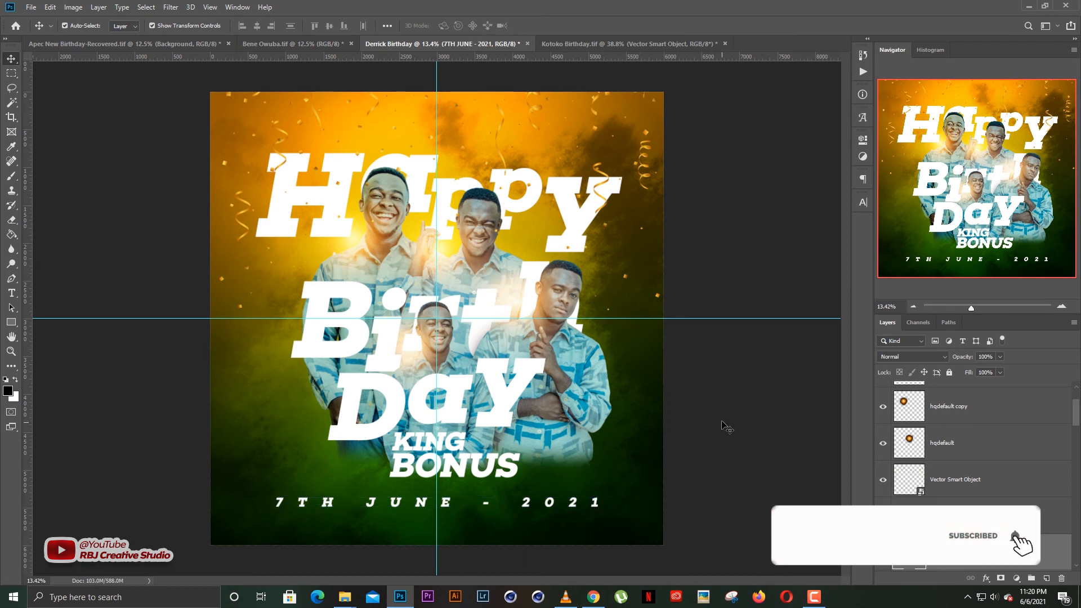
{"action": "left_click", "coordinate": [582, 204]}
{"action": "left_click", "coordinate": [720, 186]}
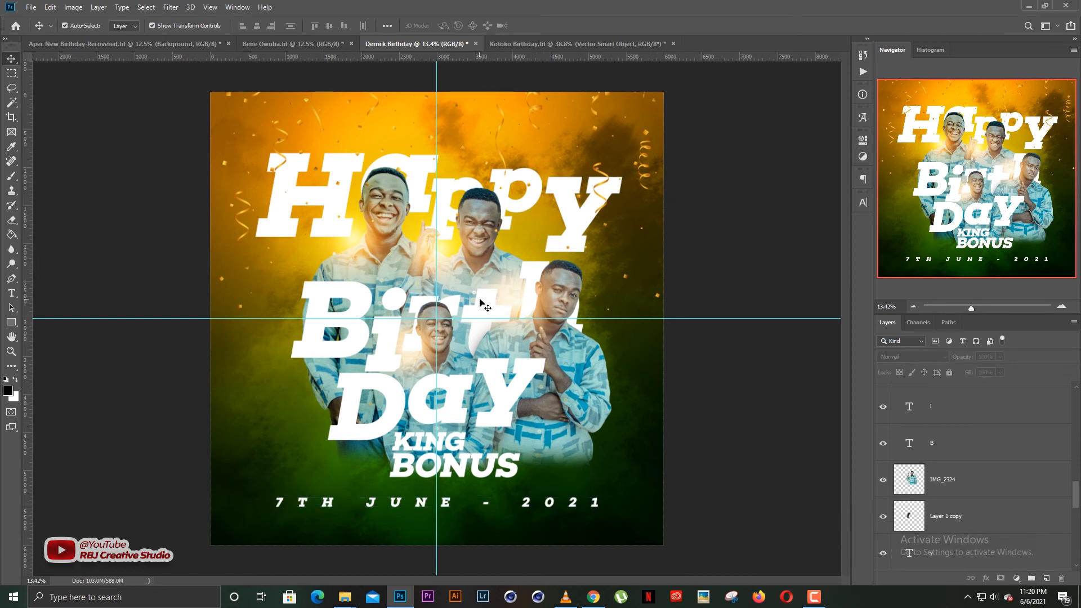
{"action": "left_click", "coordinate": [482, 305]}
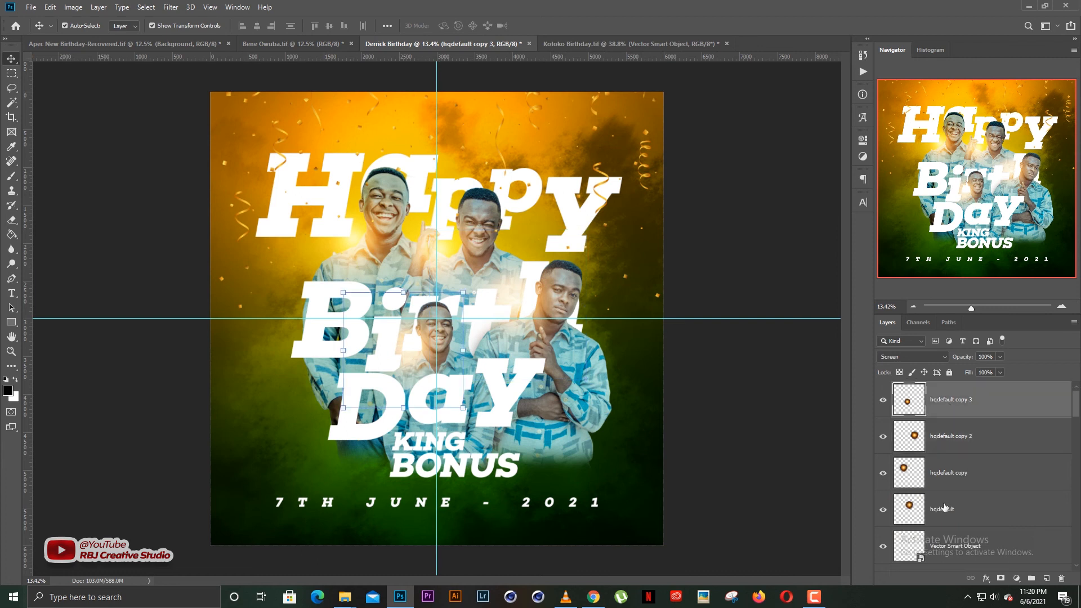
{"action": "left_click", "coordinate": [949, 415]}
{"action": "left_click", "coordinate": [945, 507], "text": "shift"}
{"action": "left_click", "coordinate": [949, 372]}
{"action": "left_click", "coordinate": [760, 275]}
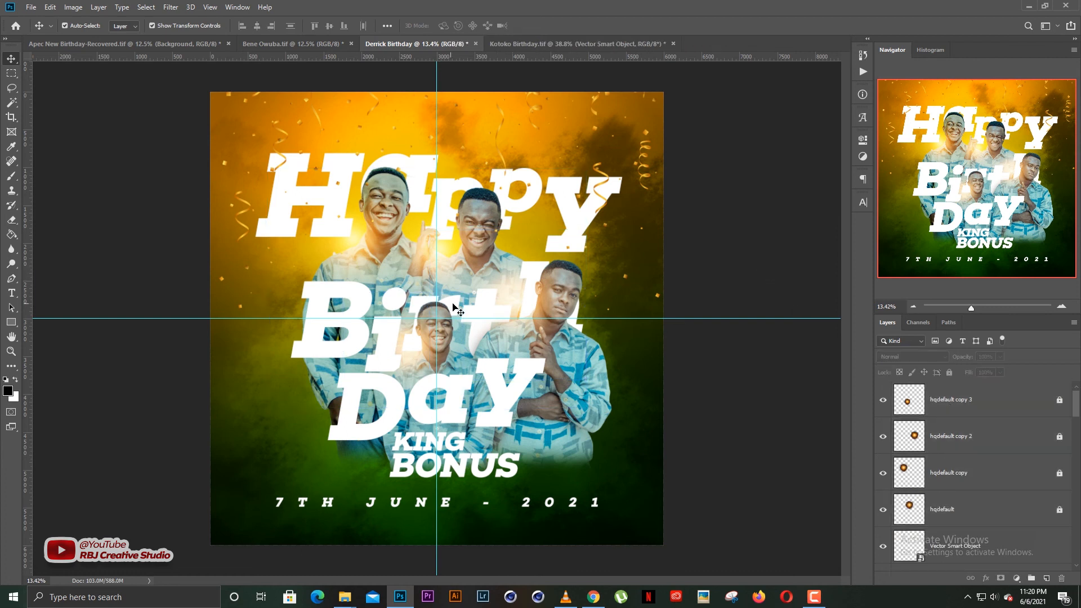
Nudge the t and h letters of Birthday upward, then switch to the Kotoko Birthday document.
{"action": "left_click_drag", "start_coordinate": [476, 305], "coordinate": [479, 299]}
{"action": "left_click", "coordinate": [704, 261]}
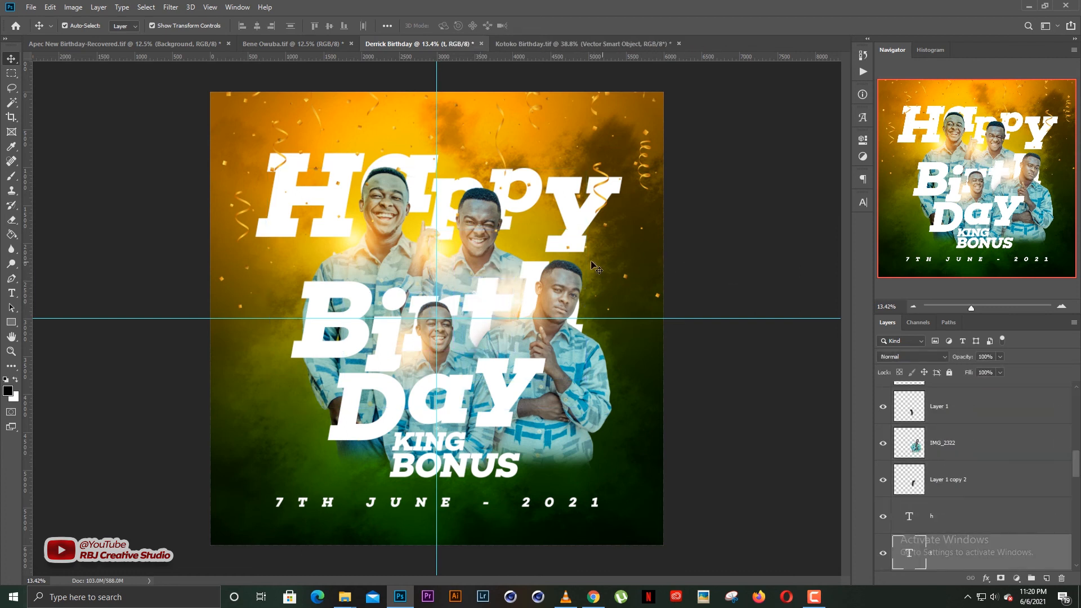
{"action": "left_click_drag", "start_coordinate": [535, 266], "coordinate": [530, 258]}
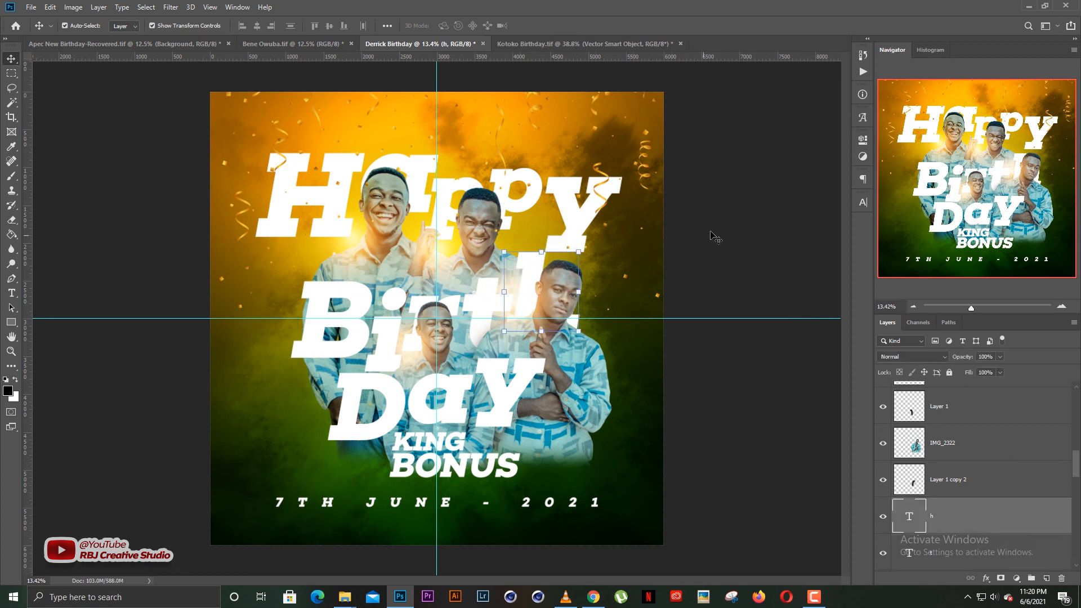
{"action": "left_click", "coordinate": [717, 236]}
{"action": "left_click", "coordinate": [563, 43]}
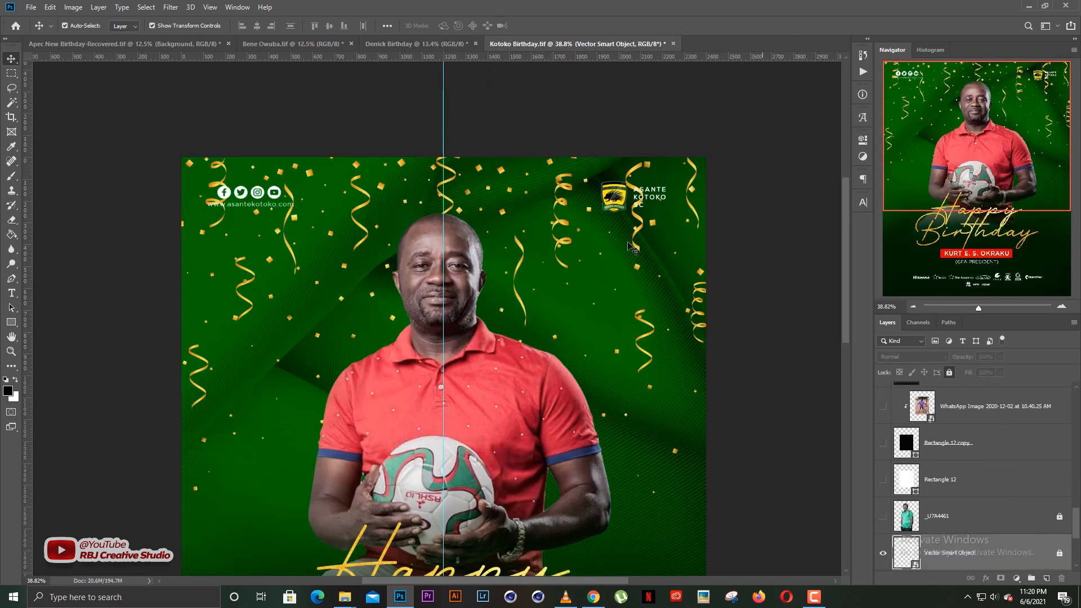
Close the Kotoko Birthday document without saving its changes.
{"action": "key", "text": "ctrl+0"}
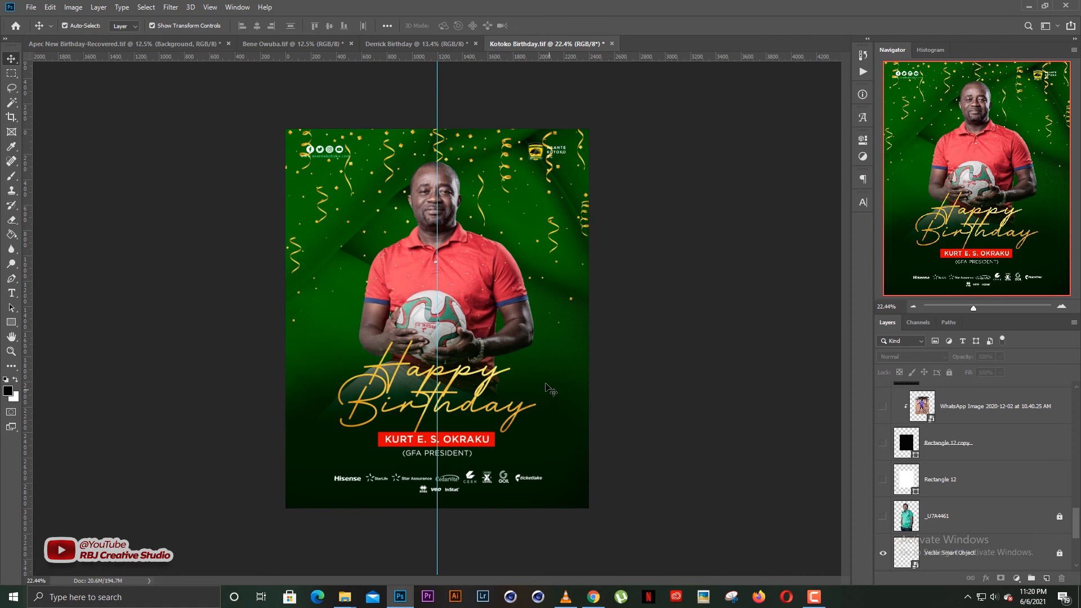
{"action": "key", "text": "ctrl+w"}
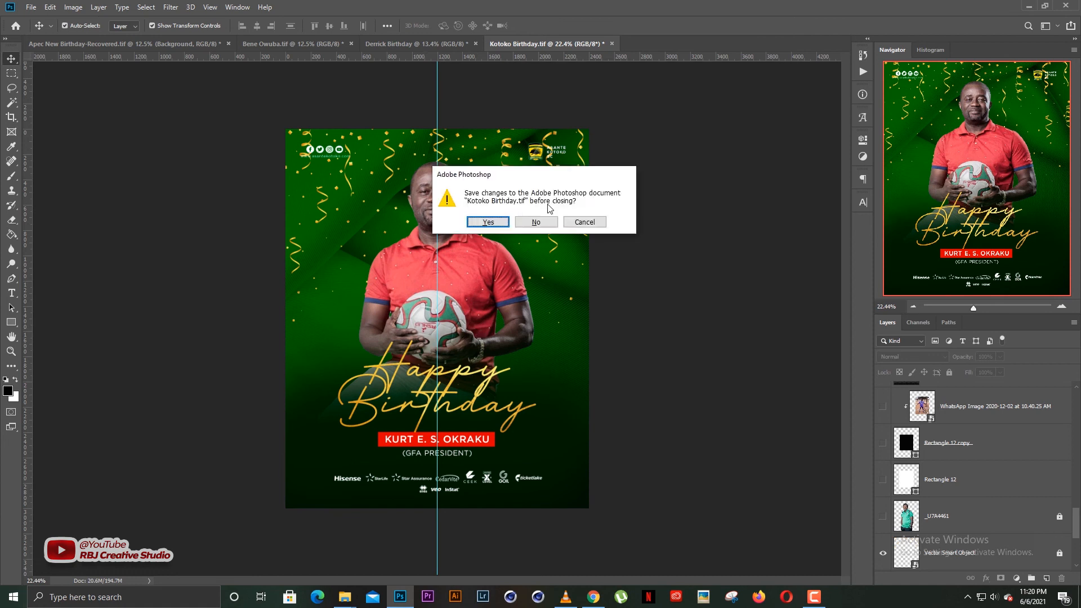
{"action": "left_click", "coordinate": [541, 222]}
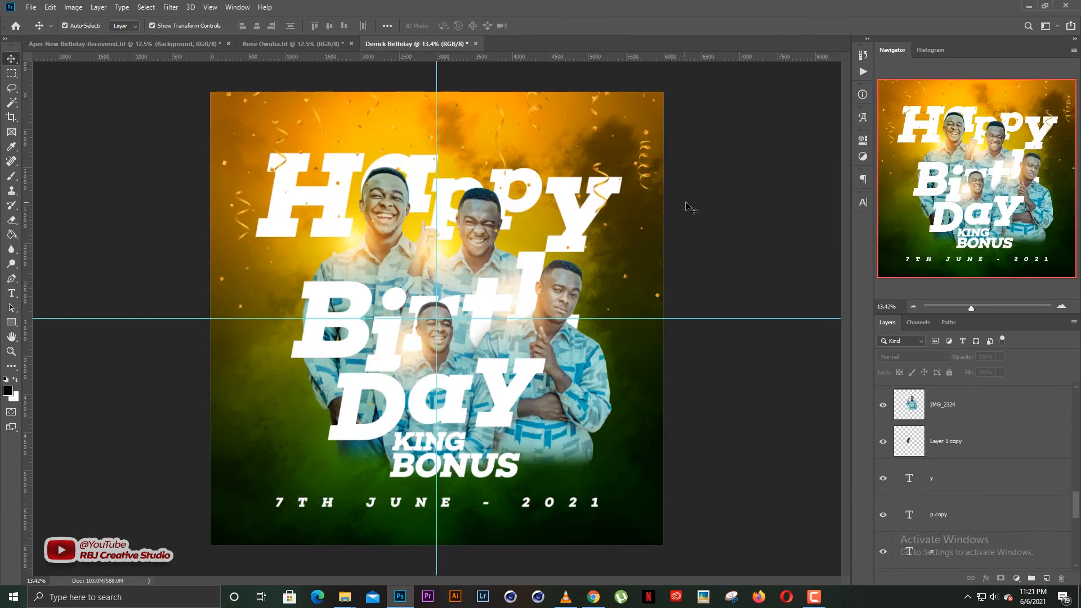
Open the Miguel birthday TIF from The Studio folder.
{"action": "left_click", "coordinate": [31, 8]}
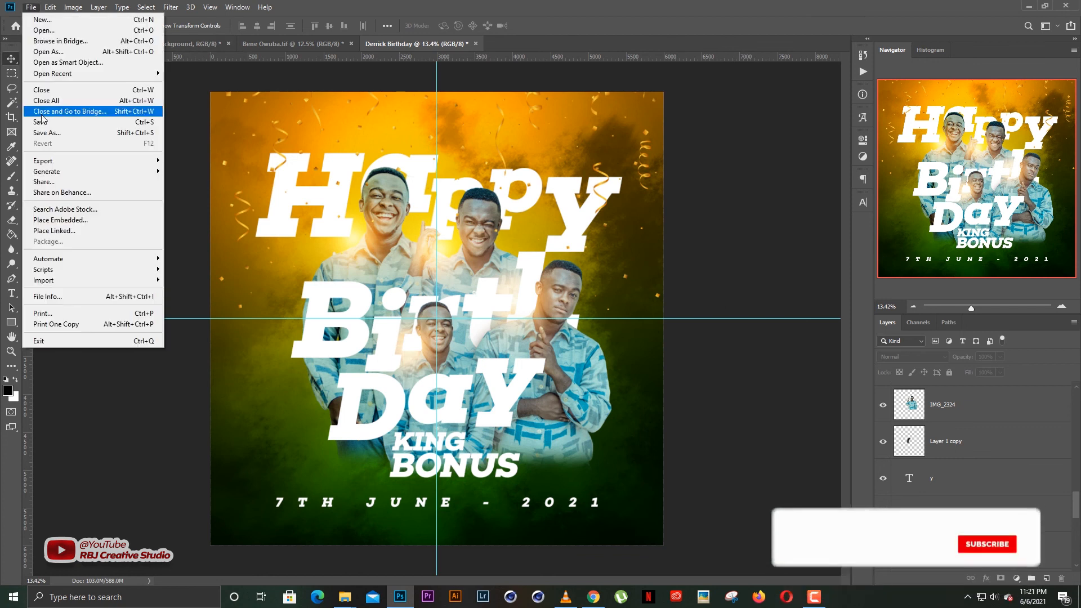
{"action": "left_click", "coordinate": [42, 31]}
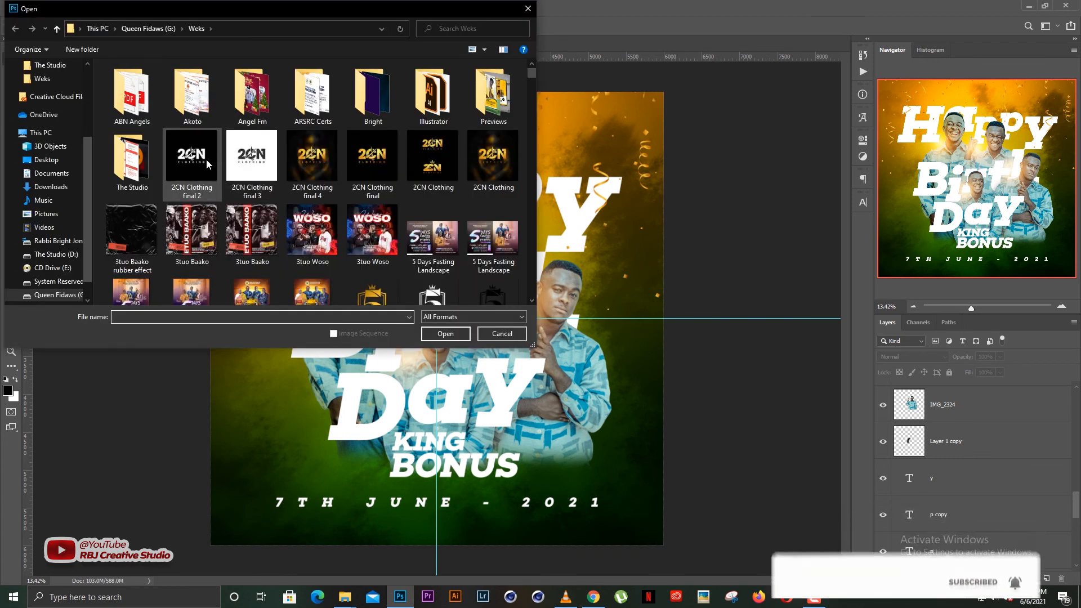
{"action": "double_click", "coordinate": [154, 169]}
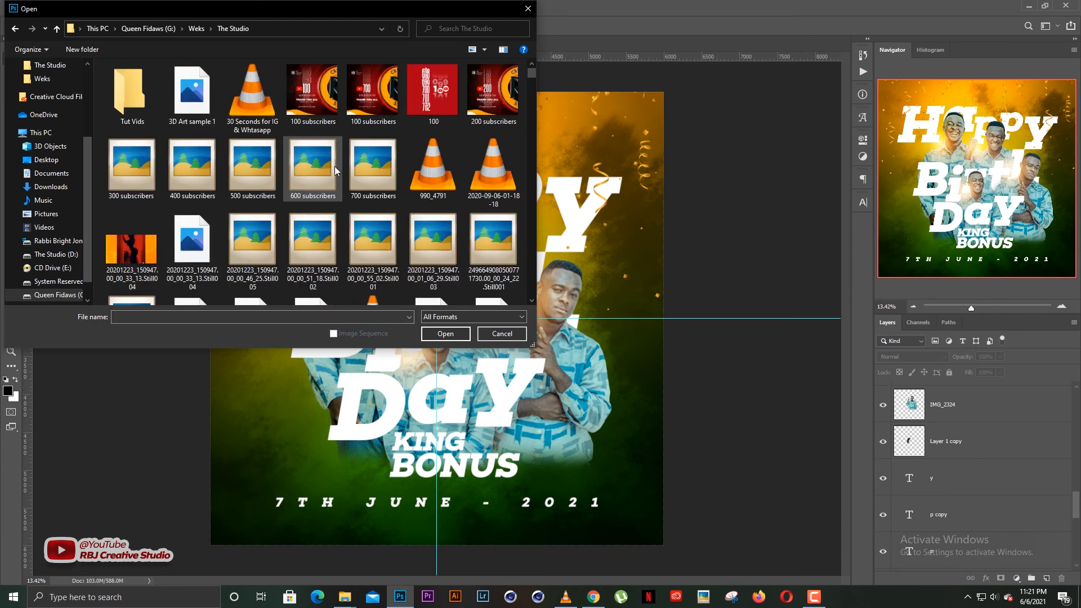
{"action": "left_click", "coordinate": [424, 235]}
{"action": "type", "text": "mi"}
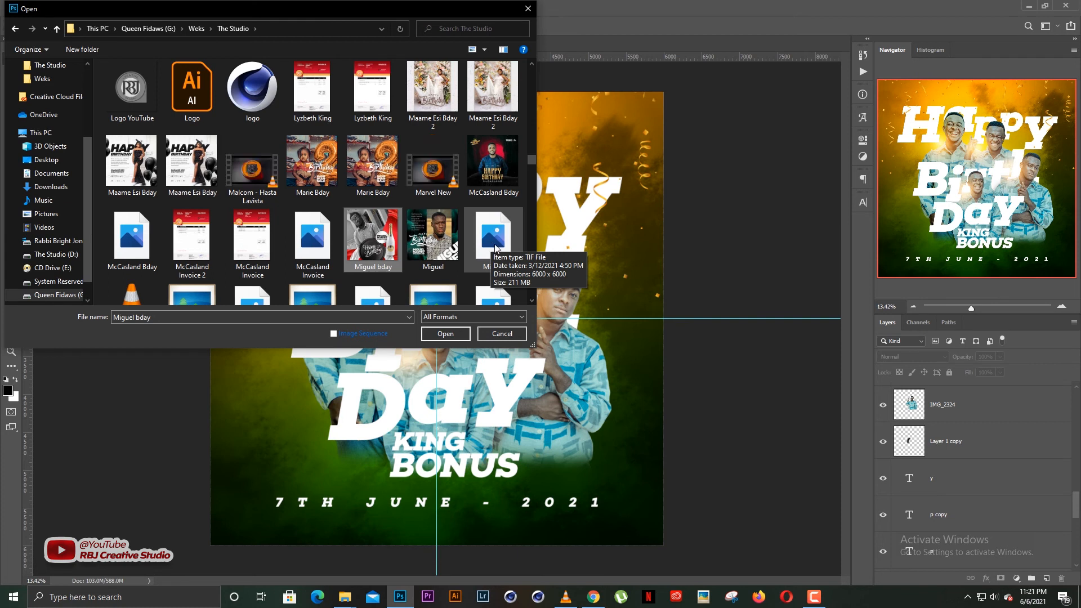
{"action": "double_click", "coordinate": [498, 244]}
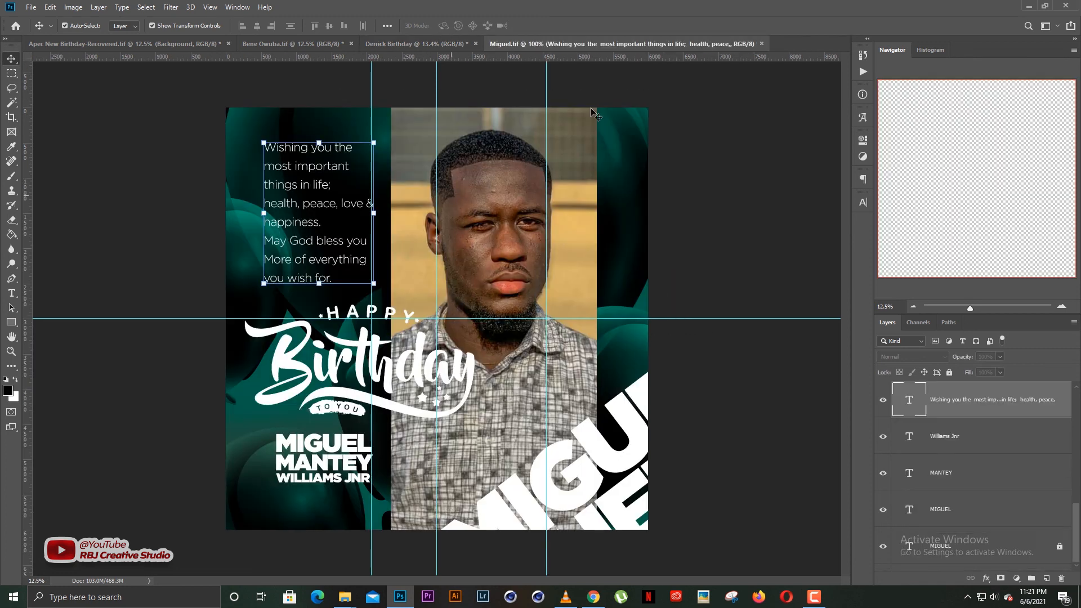
Duplicate the Miguel design's balloon layer, Vector Smart Object copy 2, into Derrick Birthday.
{"action": "left_click", "coordinate": [750, 313]}
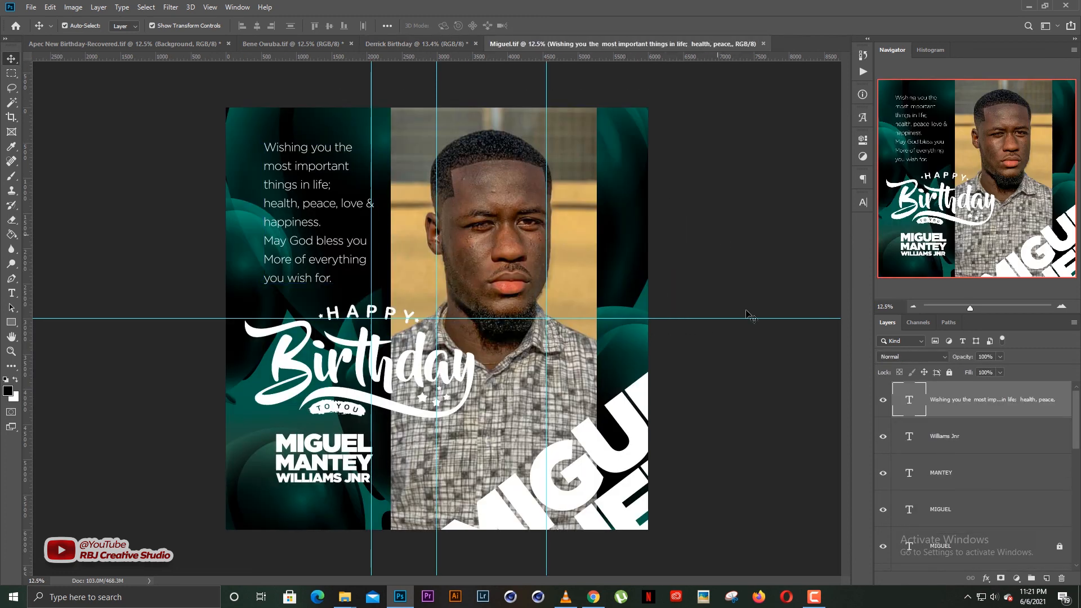
{"action": "scroll", "coordinate": [959, 463], "scroll_direction": "down", "scroll_amount": 5}
{"action": "scroll", "coordinate": [959, 463], "scroll_direction": "up", "scroll_amount": 1}
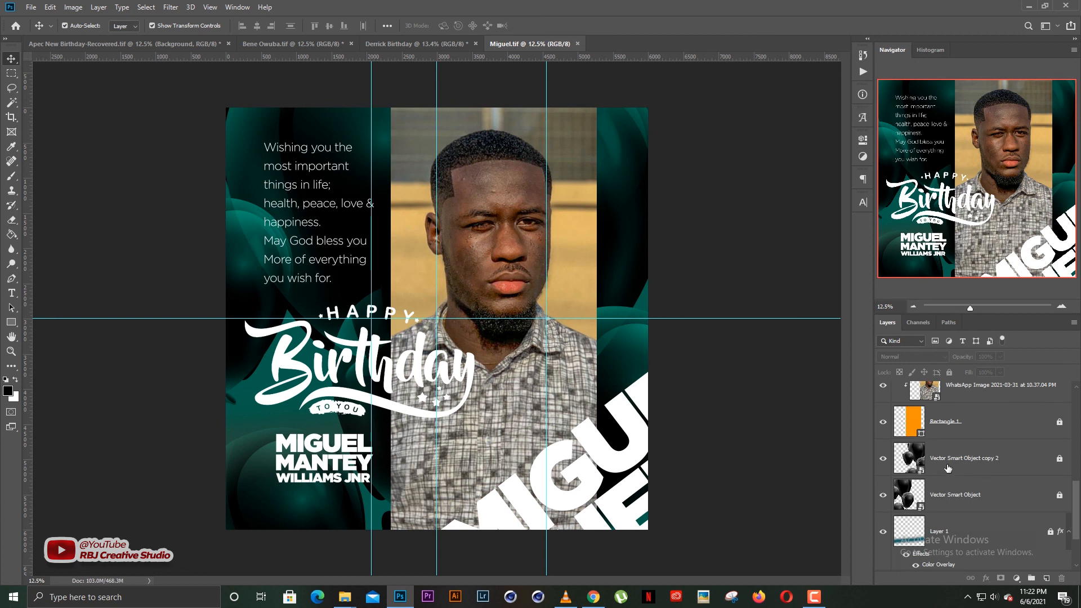
{"action": "key", "text": "ctrl+0"}
{"action": "scroll", "coordinate": [325, 231], "scroll_direction": "down", "scroll_amount": 1}
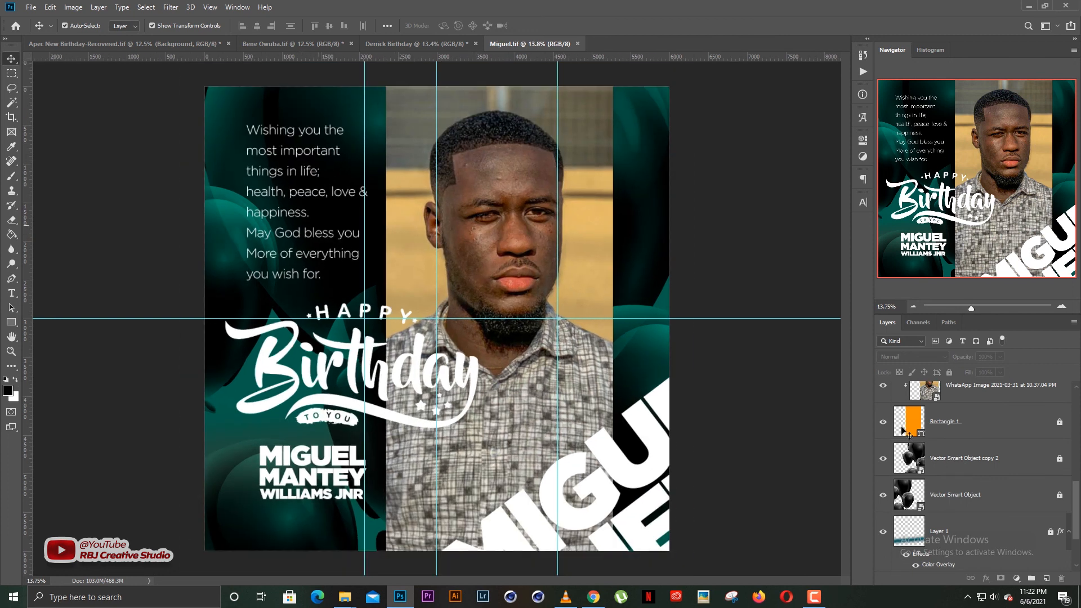
{"action": "left_click", "coordinate": [962, 458]}
{"action": "left_click", "coordinate": [959, 499], "text": "ctrl"}
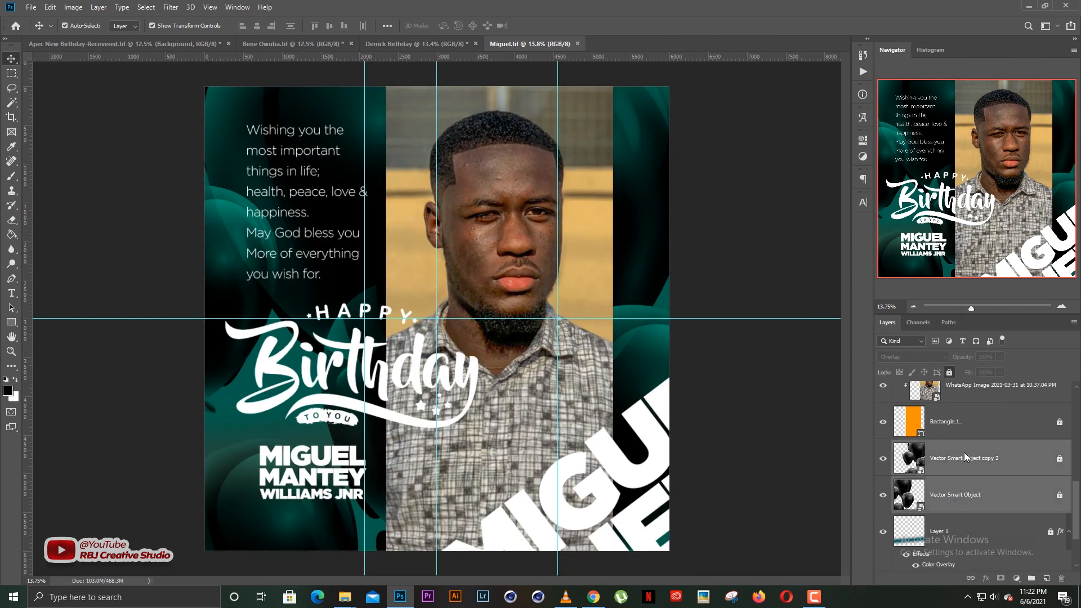
{"action": "right_click", "coordinate": [963, 453]}
{"action": "left_click", "coordinate": [973, 461]}
{"action": "left_click", "coordinate": [976, 461]}
{"action": "right_click", "coordinate": [974, 453]}
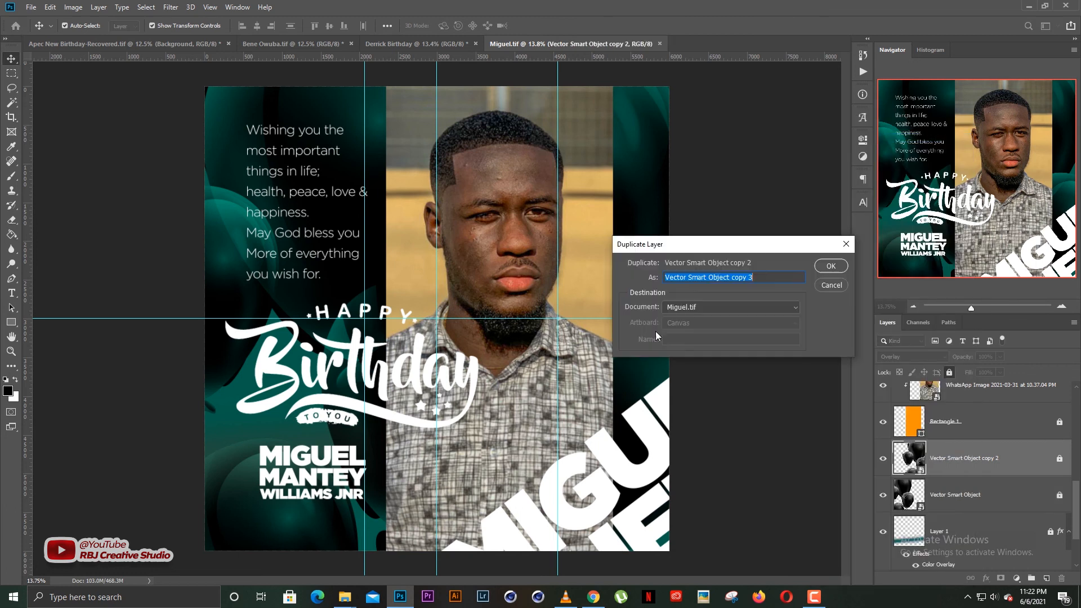
{"action": "left_click", "coordinate": [684, 307]}
{"action": "left_click", "coordinate": [700, 338]}
{"action": "key", "text": "Return"}
{"action": "left_click", "coordinate": [444, 48]}
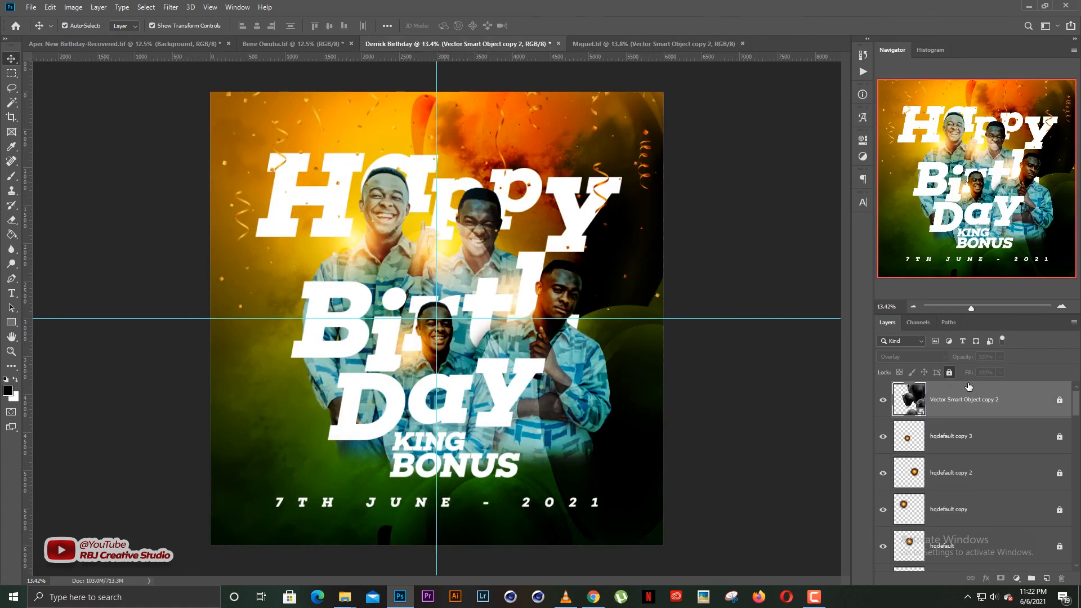
Unlock the balloons, set them to Normal, and shrink them into the flyer's lower-left corner.
{"action": "left_click", "coordinate": [951, 373]}
{"action": "left_click", "coordinate": [924, 357]}
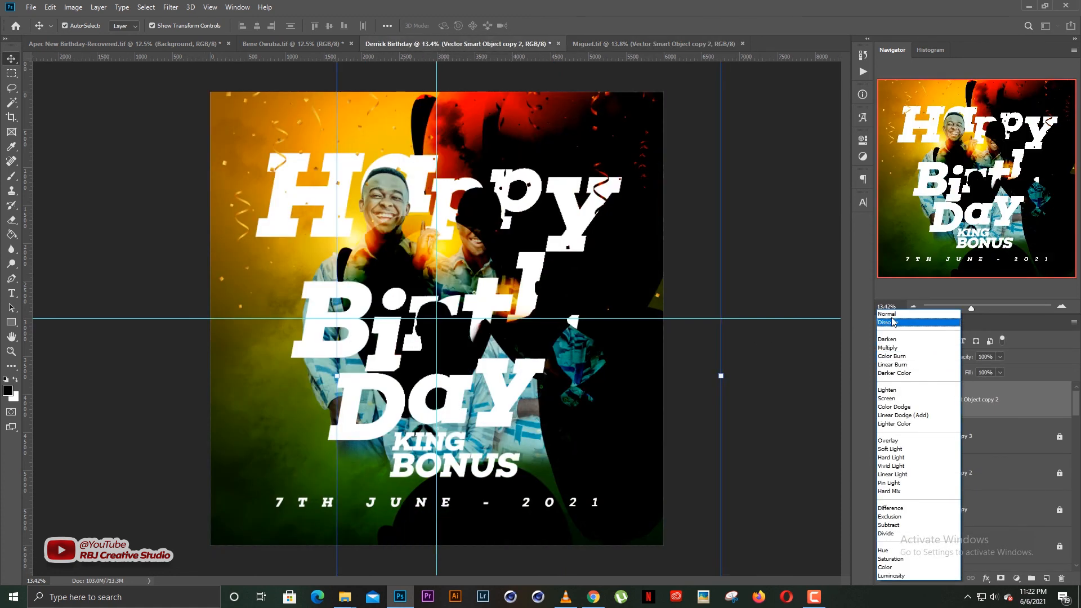
{"action": "left_click", "coordinate": [889, 314]}
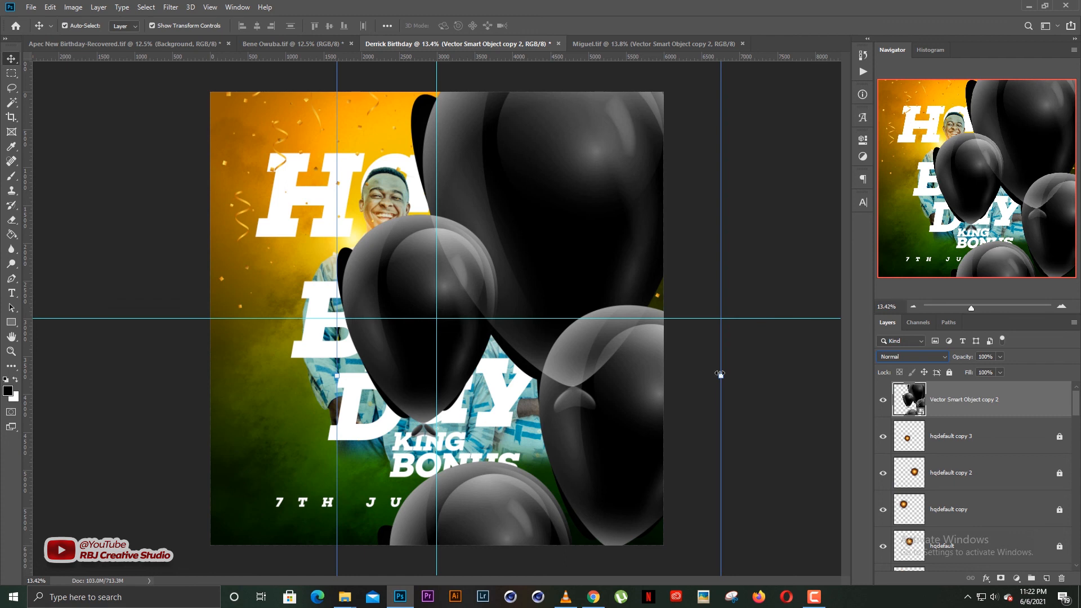
{"action": "left_click_drag", "start_coordinate": [721, 373], "coordinate": [601, 343]}
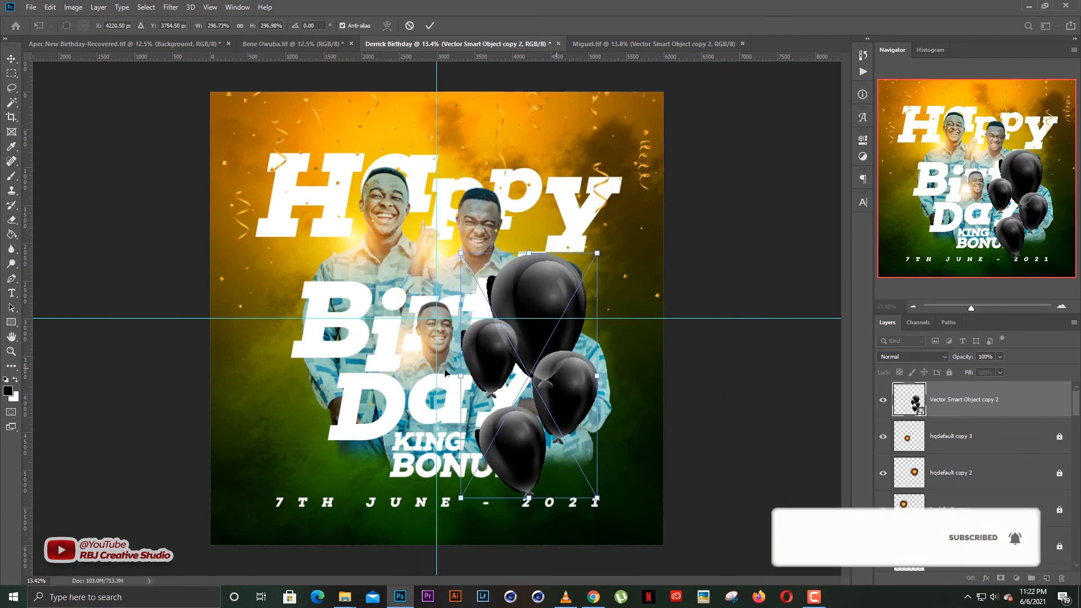
{"action": "left_click_drag", "start_coordinate": [521, 402], "coordinate": [213, 469]}
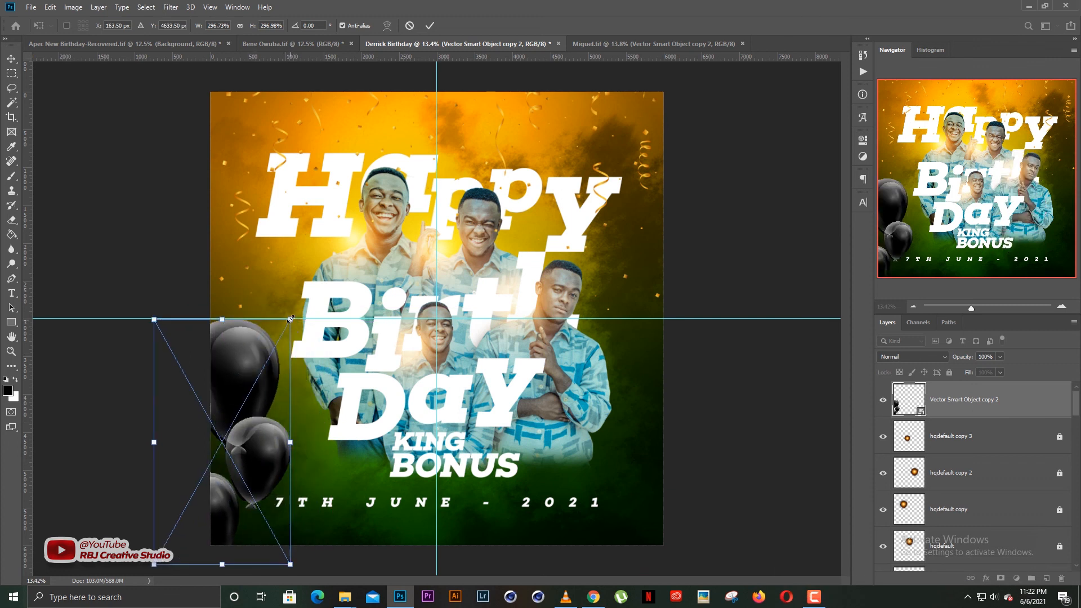
{"action": "left_click_drag", "start_coordinate": [290, 320], "coordinate": [247, 425]}
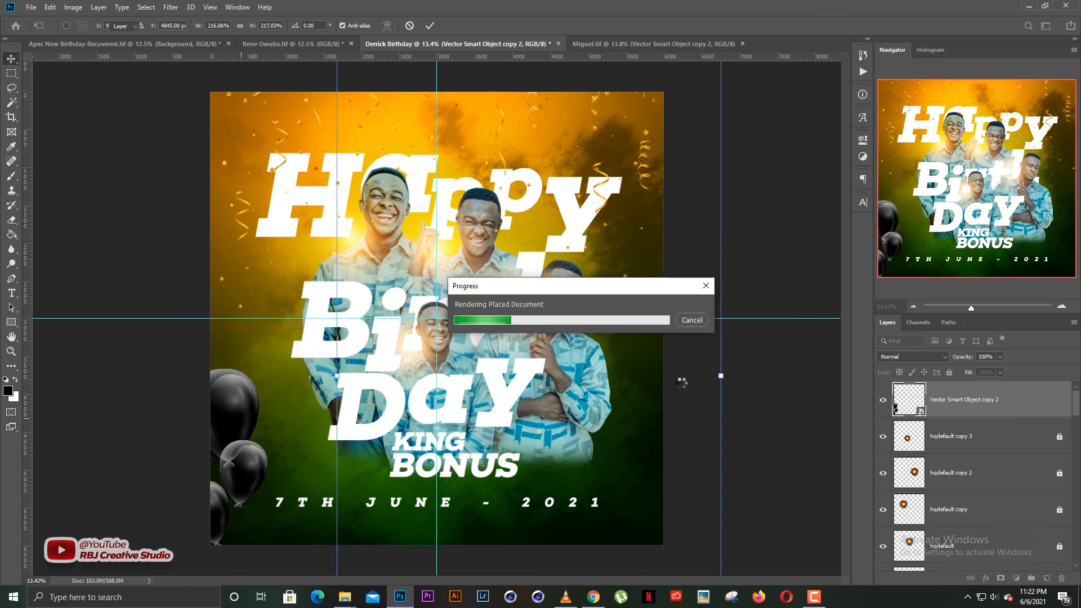
{"action": "left_click", "coordinate": [755, 362]}
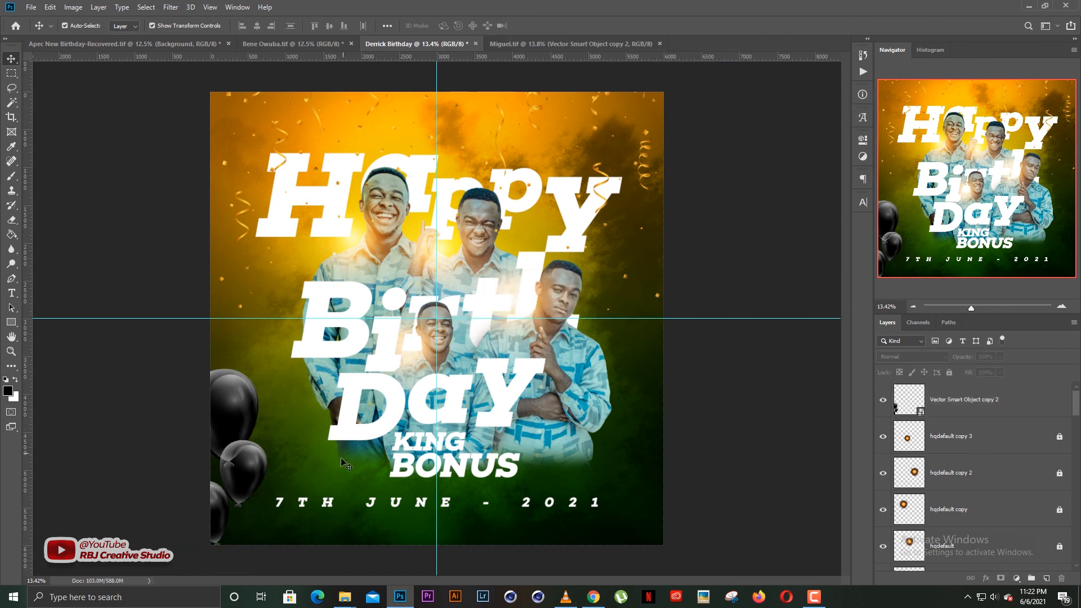
Alt-drag a copy of the balloons right, flip it horizontally, and enlarge it at the top-right.
{"action": "left_click_drag", "start_coordinate": [254, 470], "coordinate": [629, 376]}
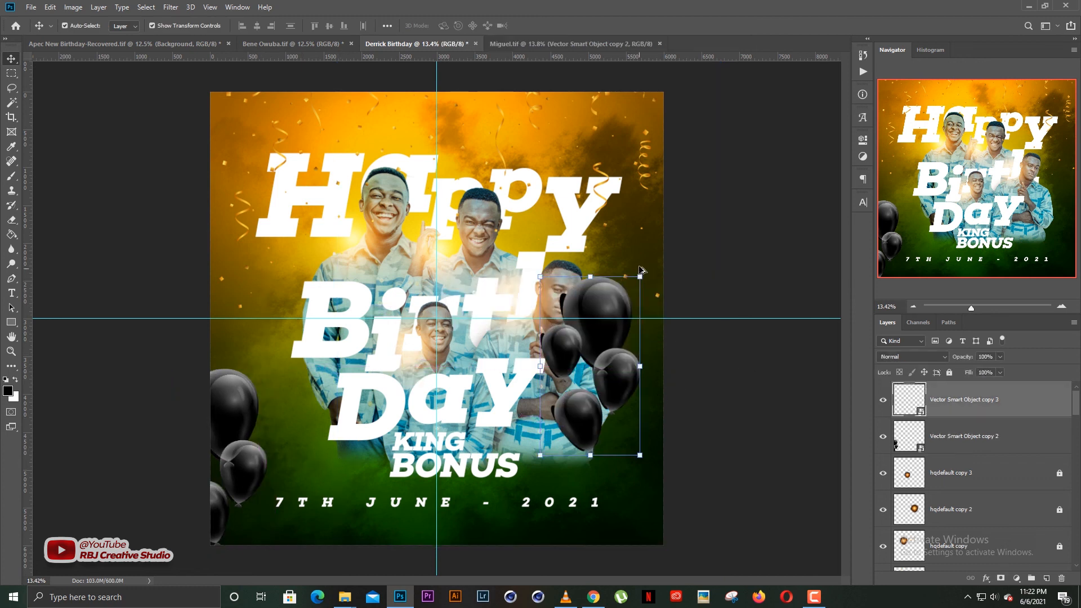
{"action": "key", "text": "ctrl+t"}
{"action": "right_click", "coordinate": [614, 366]}
{"action": "left_click", "coordinate": [646, 495]}
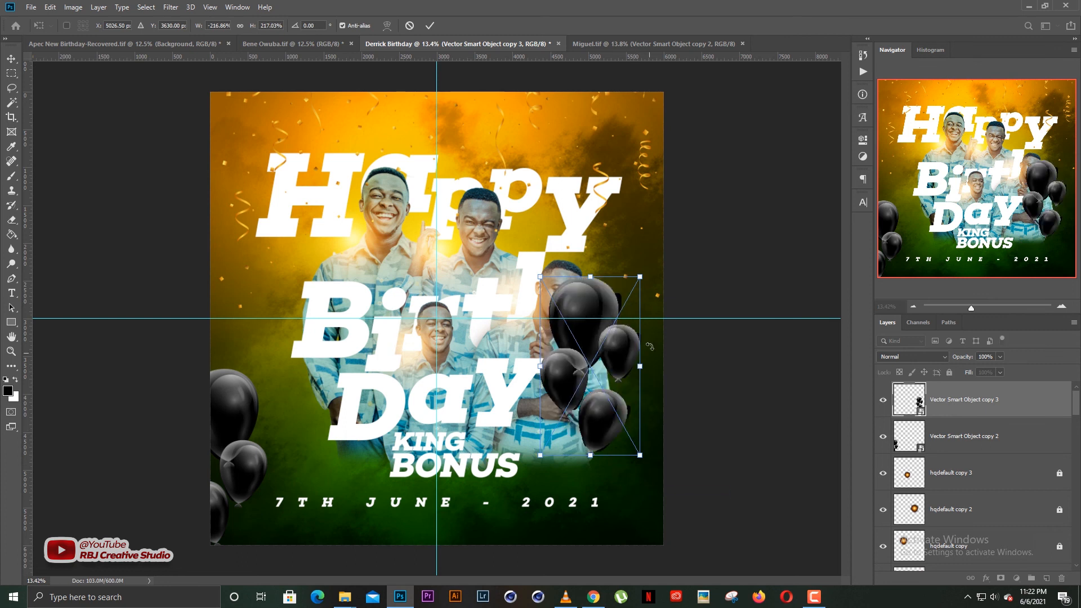
{"action": "left_click_drag", "start_coordinate": [646, 277], "coordinate": [669, 233]}
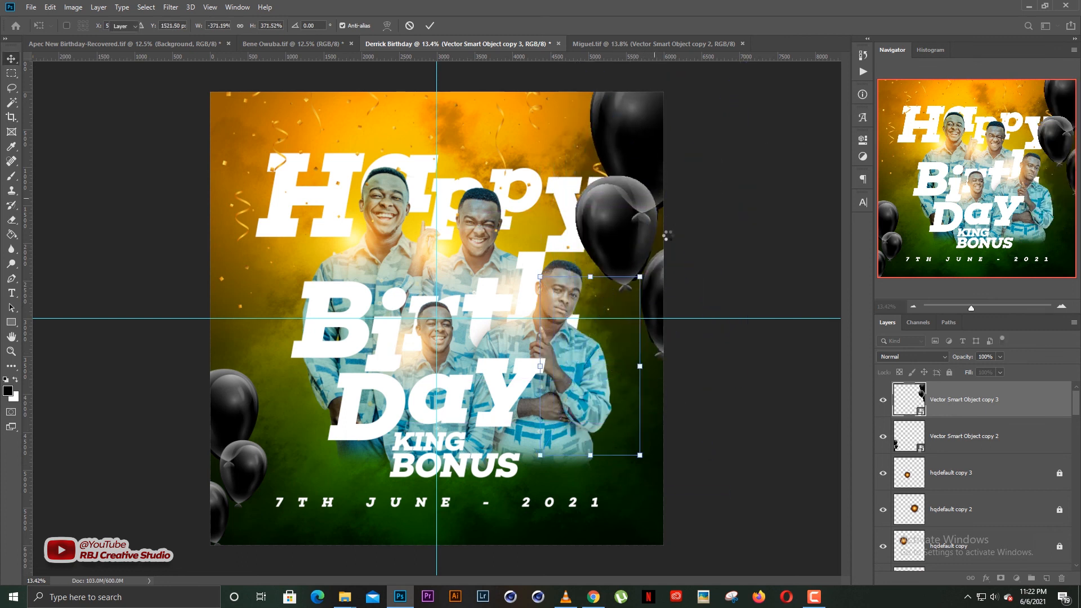
{"action": "key", "text": "Return"}
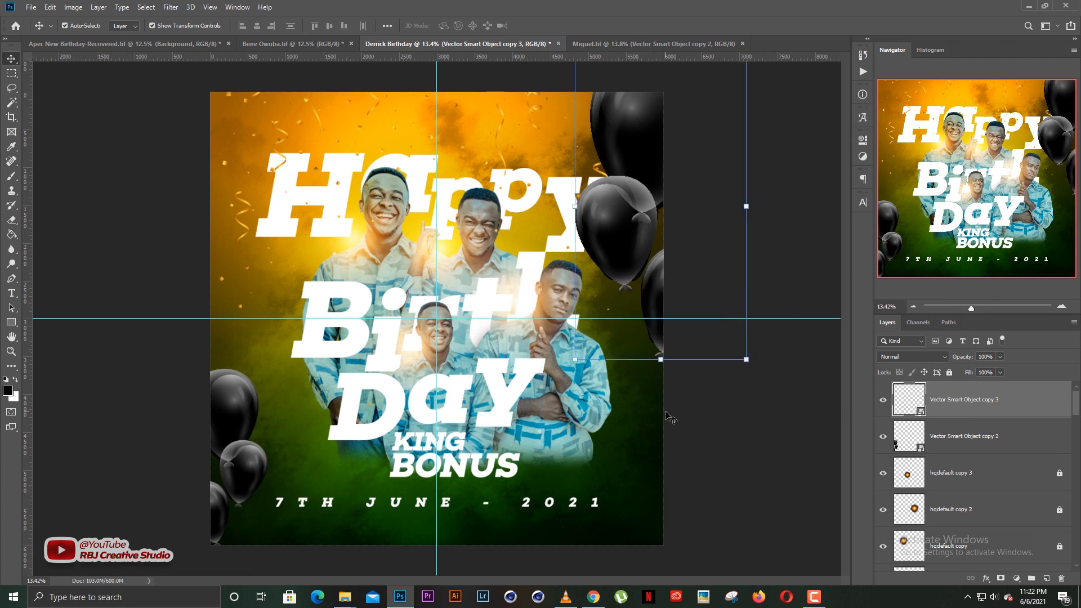
Move Vector Smart Object copy 3 down the stack below the Birthday letters h, t, r, i and B.
{"action": "key", "text": "ctrl"}
{"action": "key", "text": "ctrl+shift+bracketleft"}
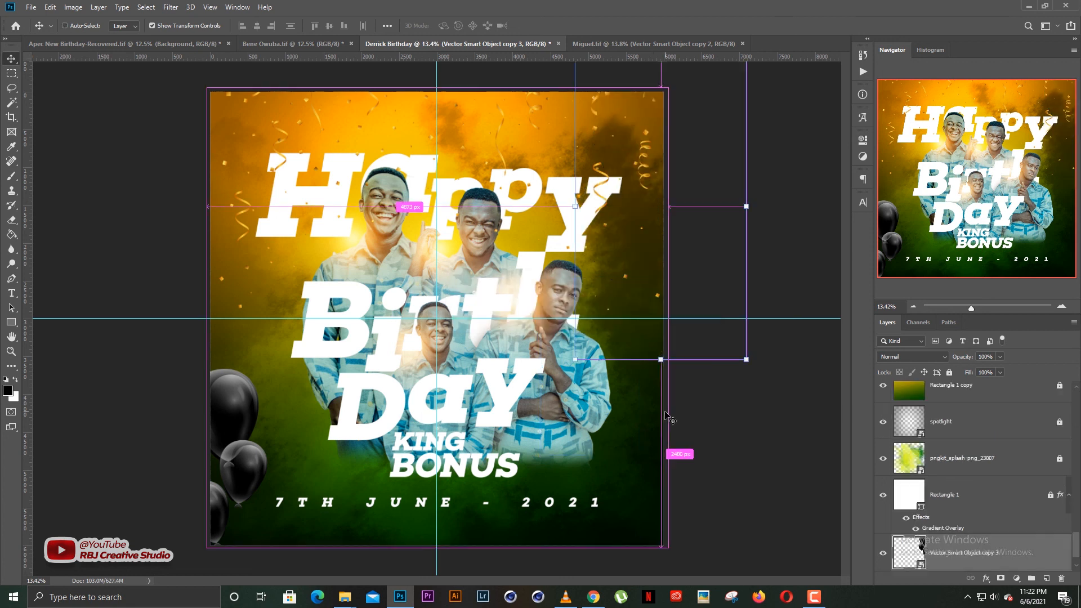
{"action": "key", "text": "ctrl+bracketright"}
{"action": "key", "text": "ctrl+bracketright"}
{"action": "key", "text": "ctrl+bracketright"}
{"action": "key", "text": "ctrl+bracketright"}
{"action": "key", "text": "ctrl+bracketright"}
{"action": "key", "text": "ctrl+bracketright"}
{"action": "key", "text": "ctrl+bracketright"}
{"action": "key", "text": "ctrl+bracketright"}
{"action": "key", "text": "ctrl+bracketright"}
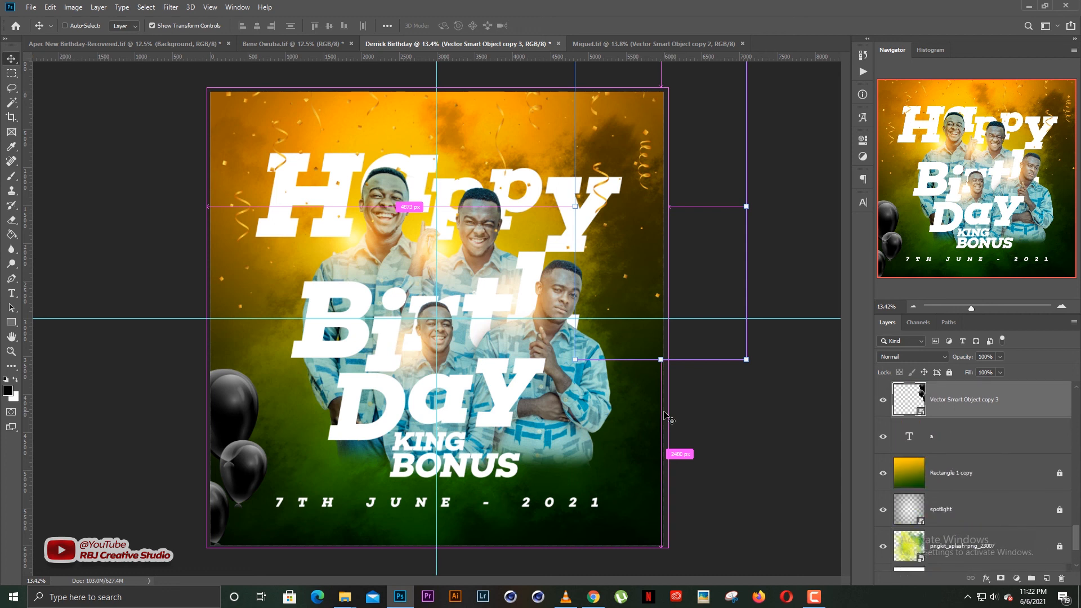
{"action": "key", "text": "ctrl+bracketright"}
{"action": "key", "text": "ctrl+bracketright"}
{"action": "key", "text": "ctrl+bracketright"}
{"action": "key", "text": "ctrl+bracketright"}
{"action": "key", "text": "ctrl+bracketright"}
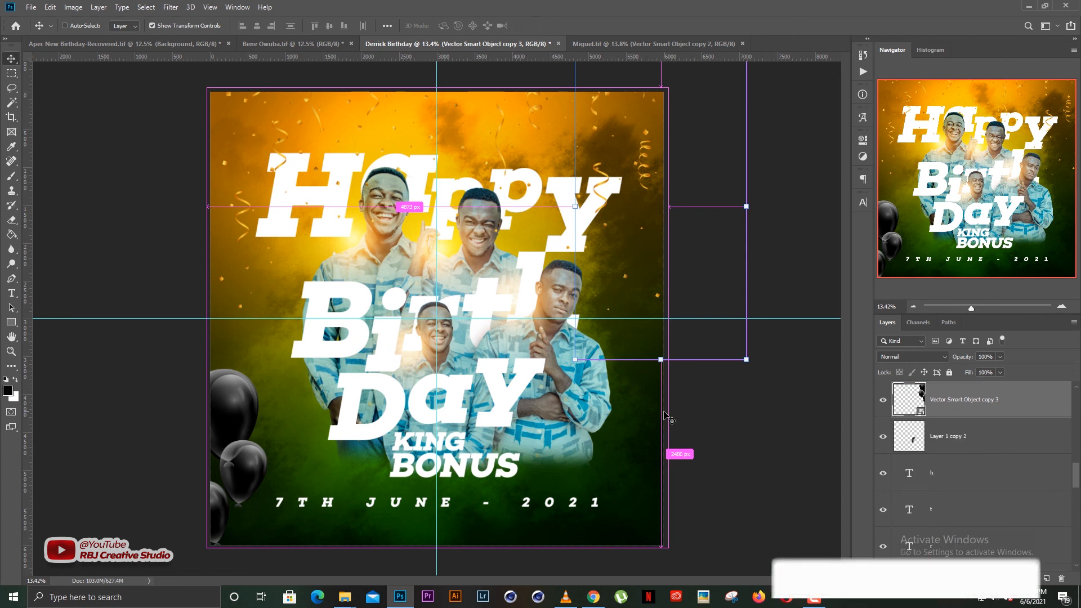
{"action": "key", "text": "ctrl+bracketleft"}
{"action": "key", "text": "ctrl+bracketleft"}
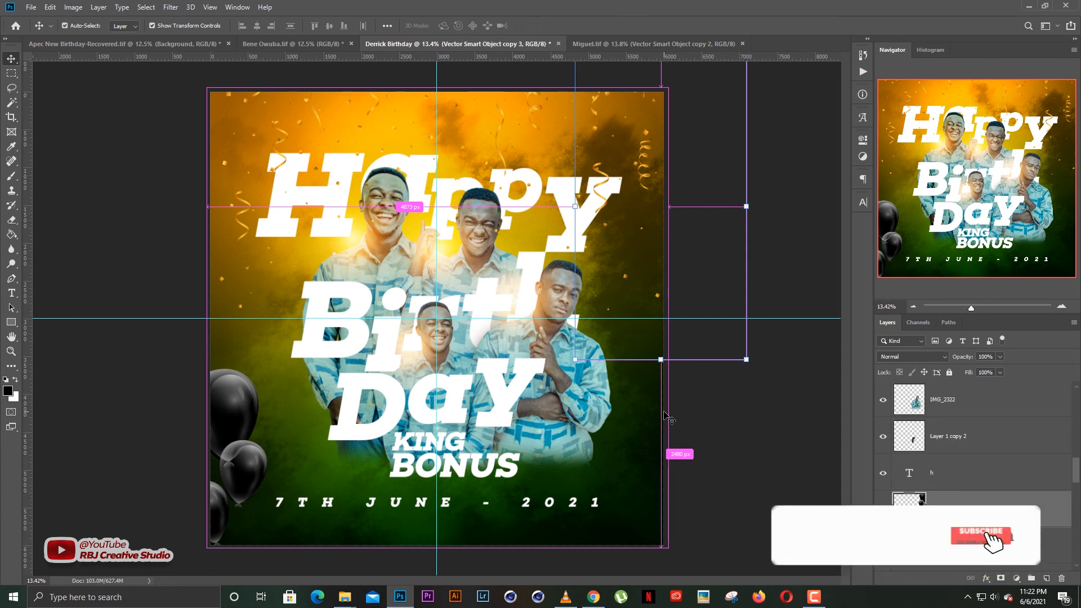
{"action": "key", "text": "ctrl+bracketright"}
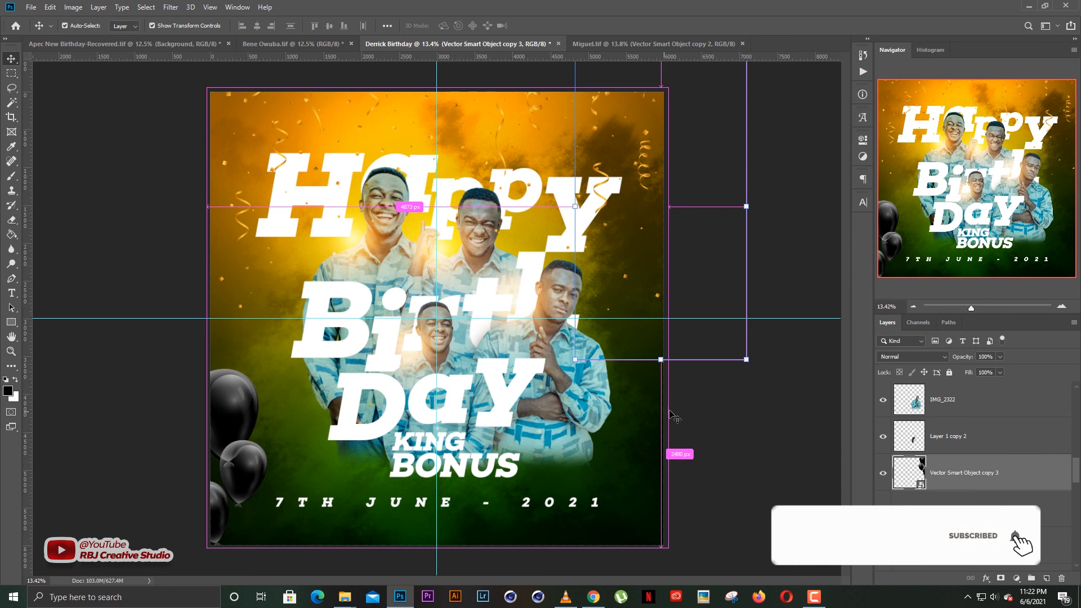
{"action": "left_click", "coordinate": [765, 433]}
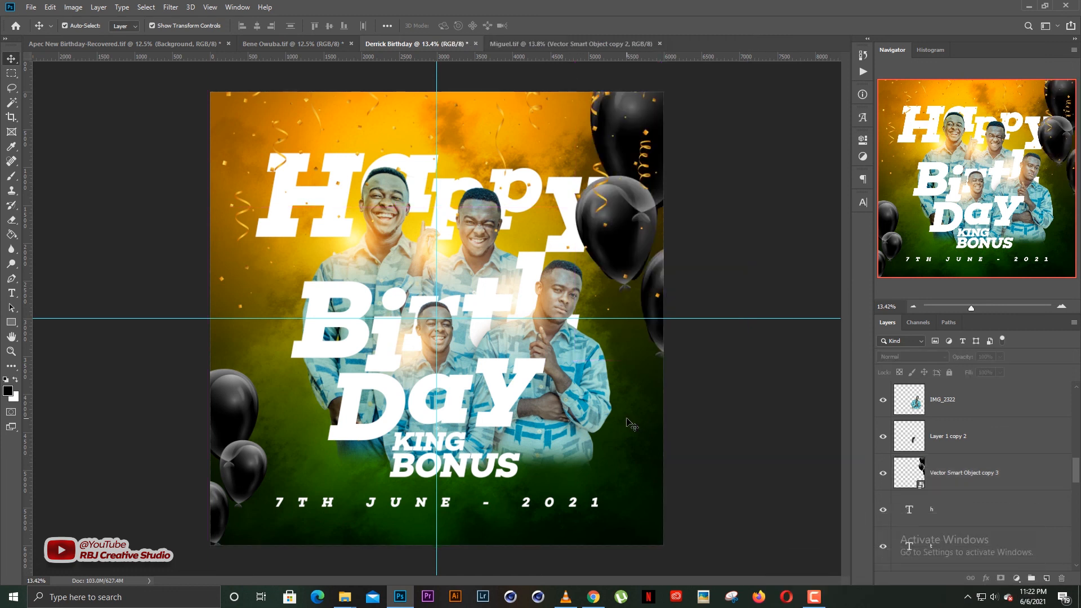
{"action": "left_click", "coordinate": [973, 475]}
{"action": "key", "text": "ctrl+bracketleft"}
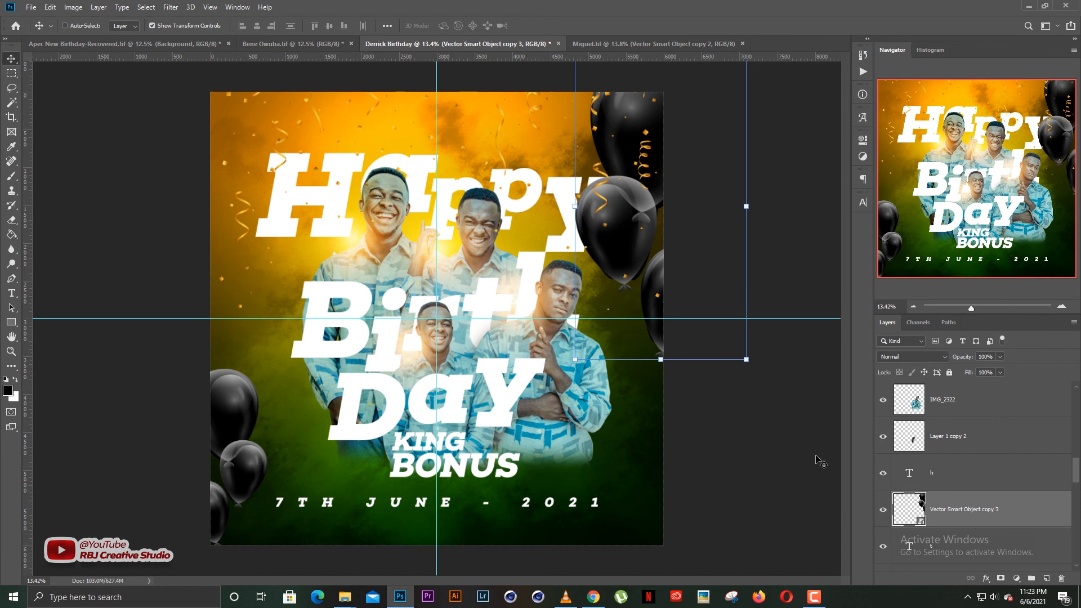
{"action": "scroll", "coordinate": [1008, 472], "scroll_direction": "down", "scroll_amount": 2}
{"action": "key", "text": "ctrl+bracketleft"}
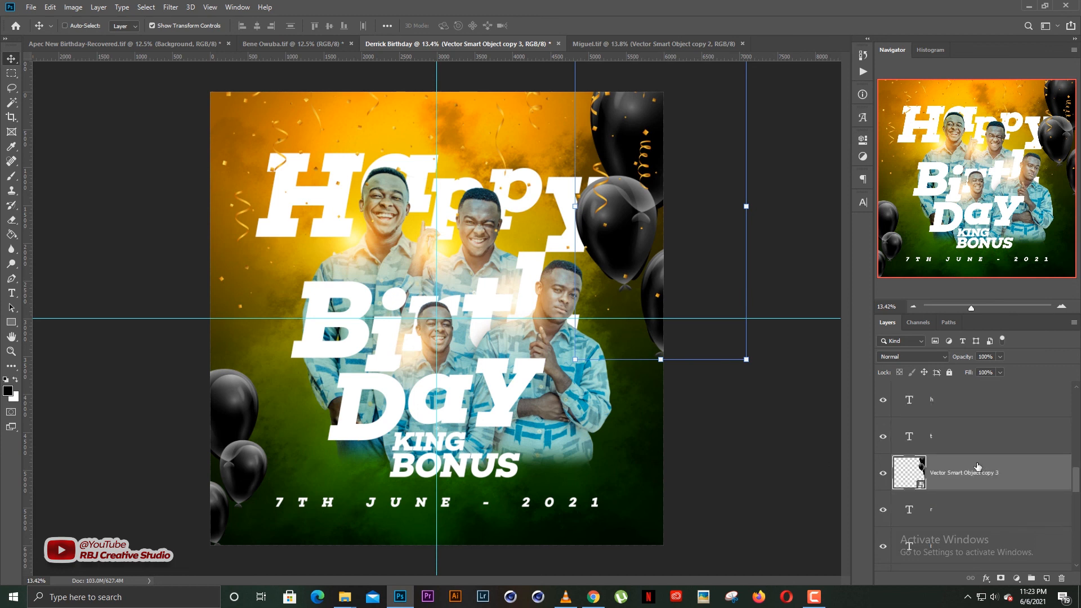
{"action": "scroll", "coordinate": [974, 470], "scroll_direction": "down", "scroll_amount": 2}
{"action": "key", "text": "ctrl+bracketleft"}
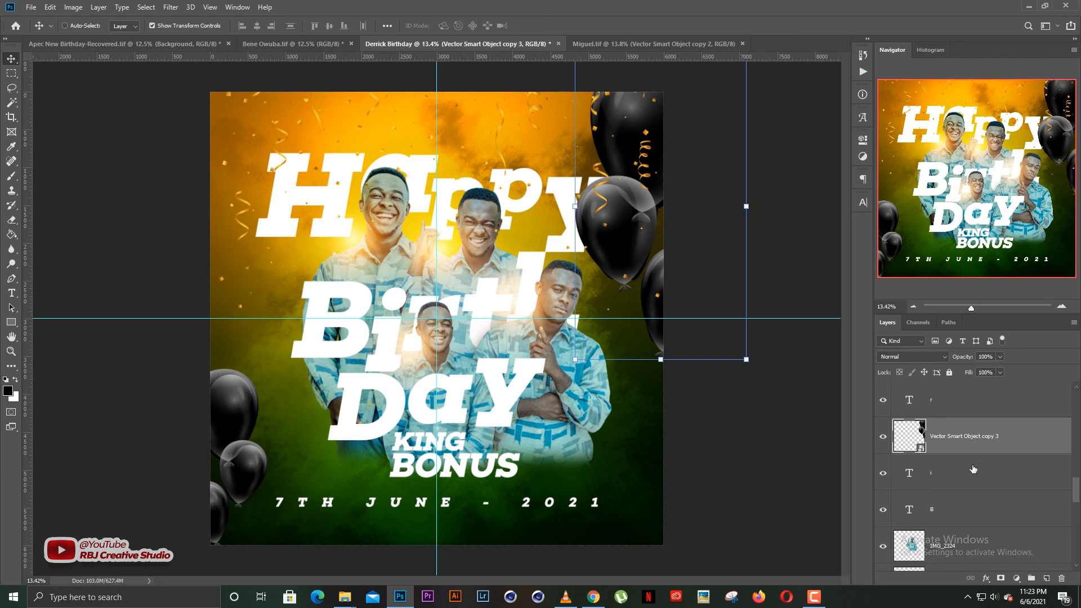
{"action": "key", "text": "ctrl+bracketleft"}
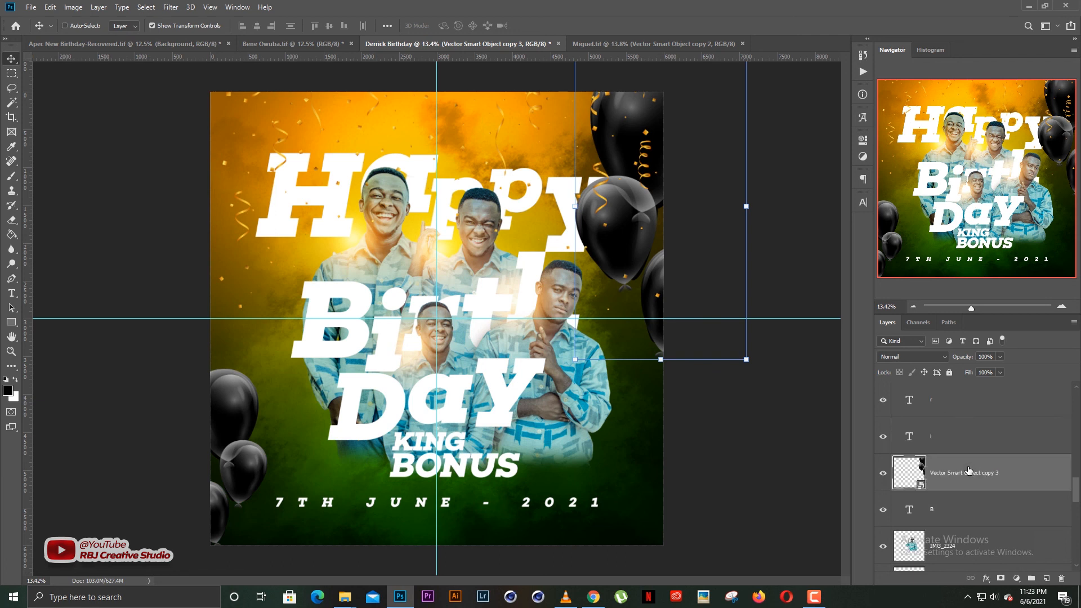
{"action": "key", "text": "ctrl+bracketleft"}
{"action": "left_click", "coordinate": [777, 398]}
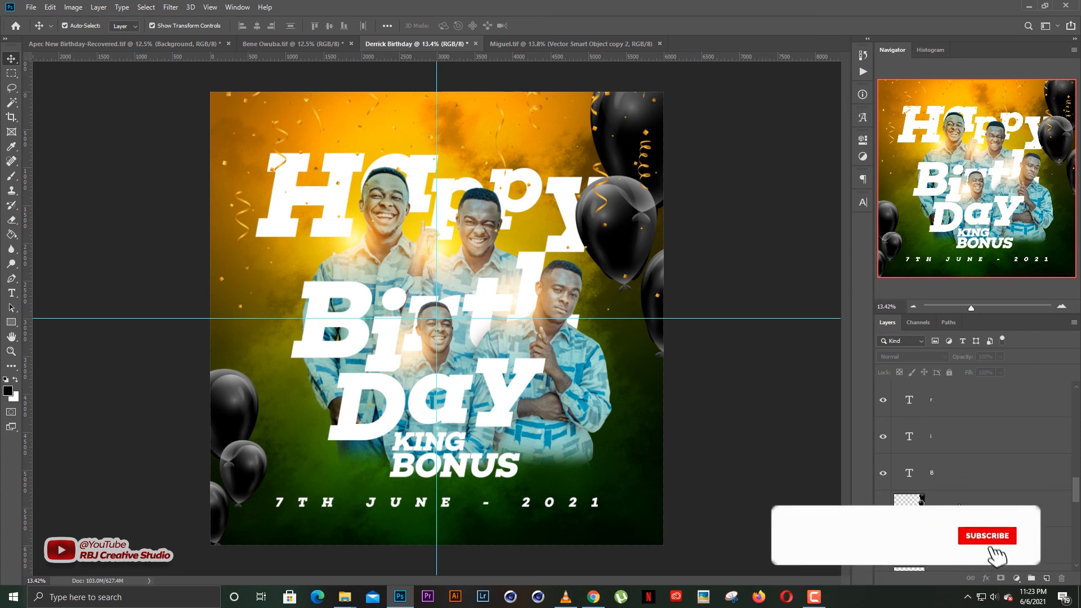
Lower the top-right balloons below IMG_2324 and Layer 1 copy, and nudge them down slightly.
{"action": "left_click", "coordinate": [960, 503]}
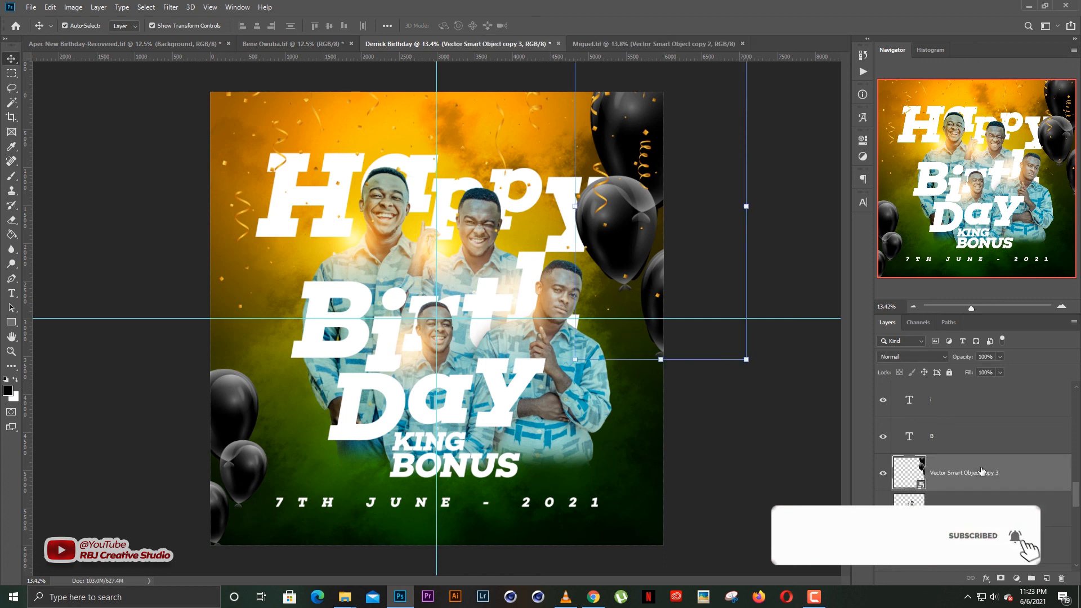
{"action": "scroll", "coordinate": [981, 472], "scroll_direction": "down", "scroll_amount": 2}
{"action": "key", "text": "ctrl+bracketleft"}
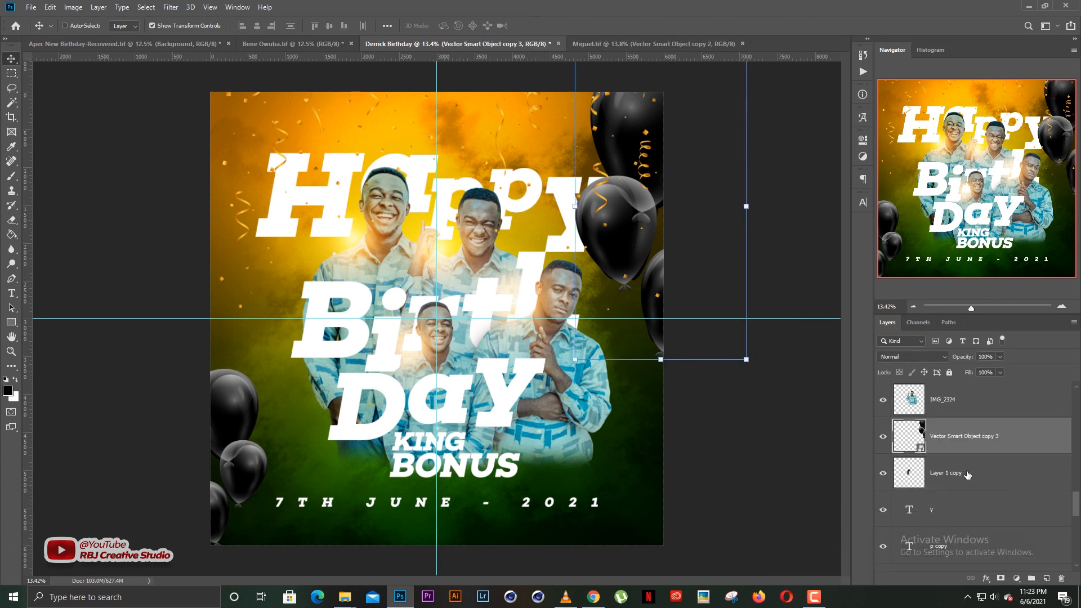
{"action": "key", "text": "ctrl+bracketleft"}
{"action": "key", "text": "ctrl+bracketleft"}
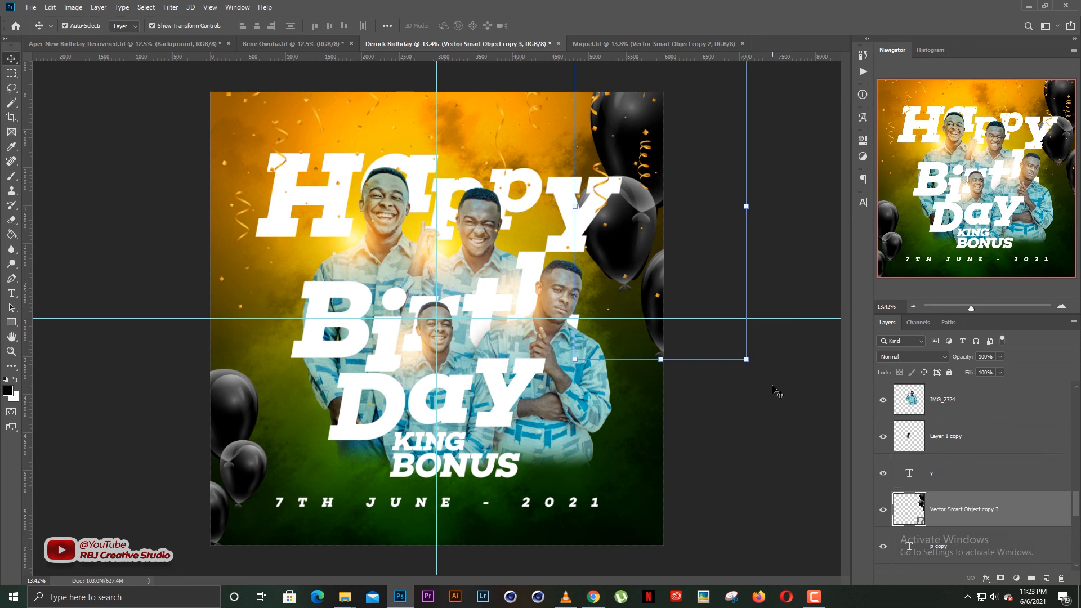
{"action": "left_click_drag", "start_coordinate": [634, 261], "coordinate": [635, 280]}
{"action": "left_click", "coordinate": [748, 437]}
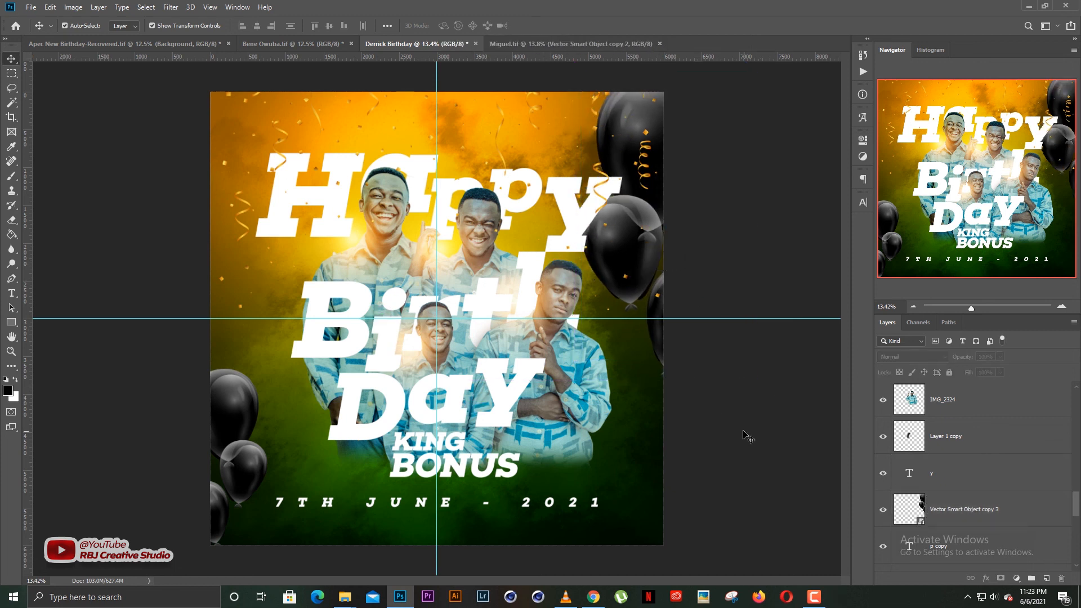
Lock both balloon layers, the top-right and the bottom-left clusters.
{"action": "left_click", "coordinate": [915, 509]}
{"action": "scroll", "coordinate": [979, 478], "scroll_direction": "down", "scroll_amount": 2}
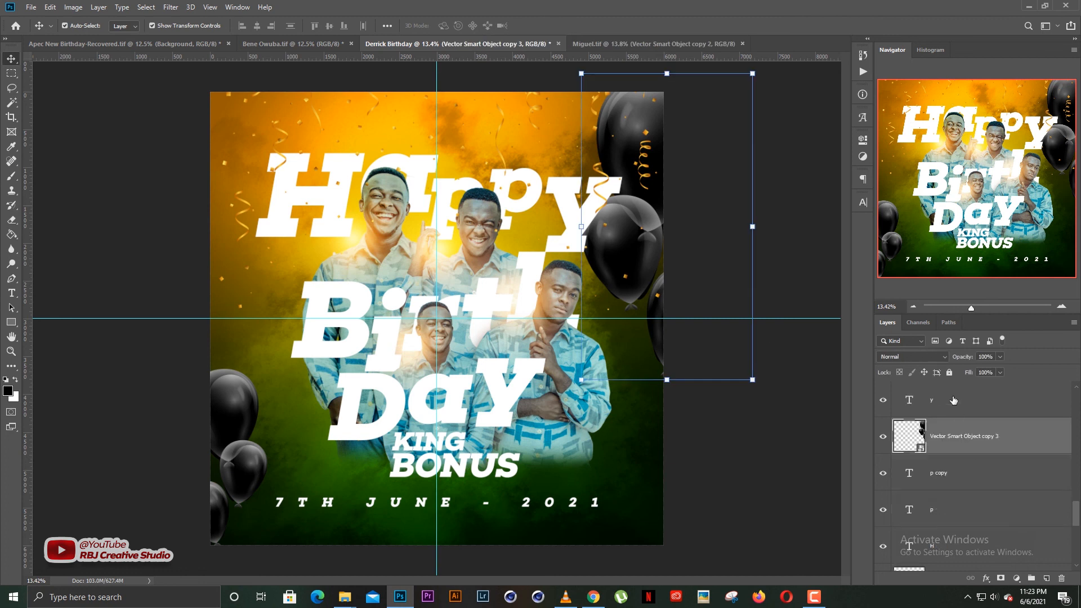
{"action": "left_click", "coordinate": [949, 373]}
{"action": "left_click", "coordinate": [249, 409]}
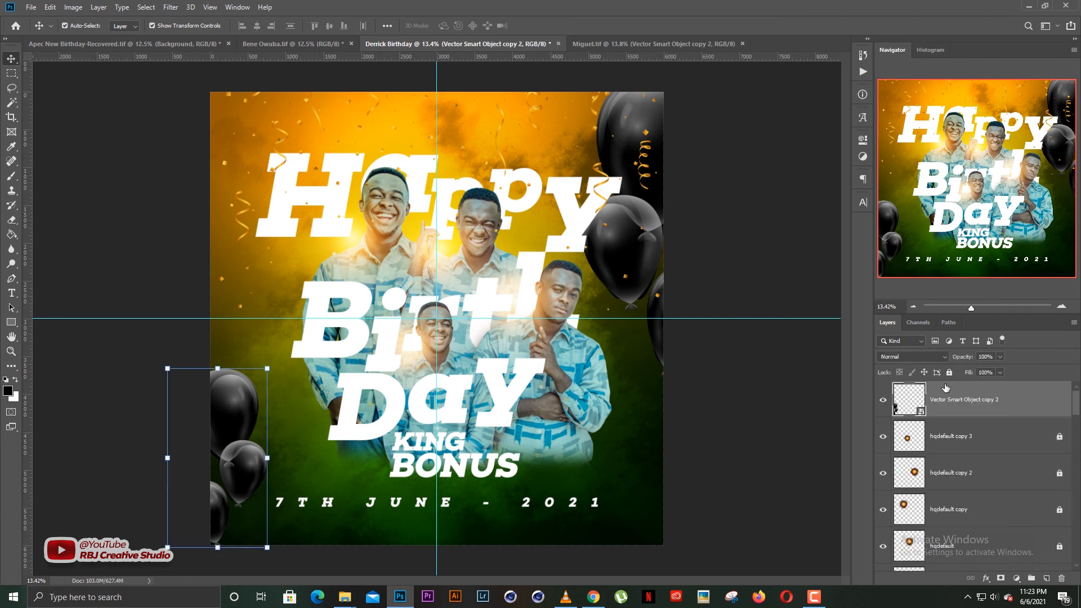
{"action": "left_click", "coordinate": [950, 373]}
{"action": "left_click", "coordinate": [733, 375]}
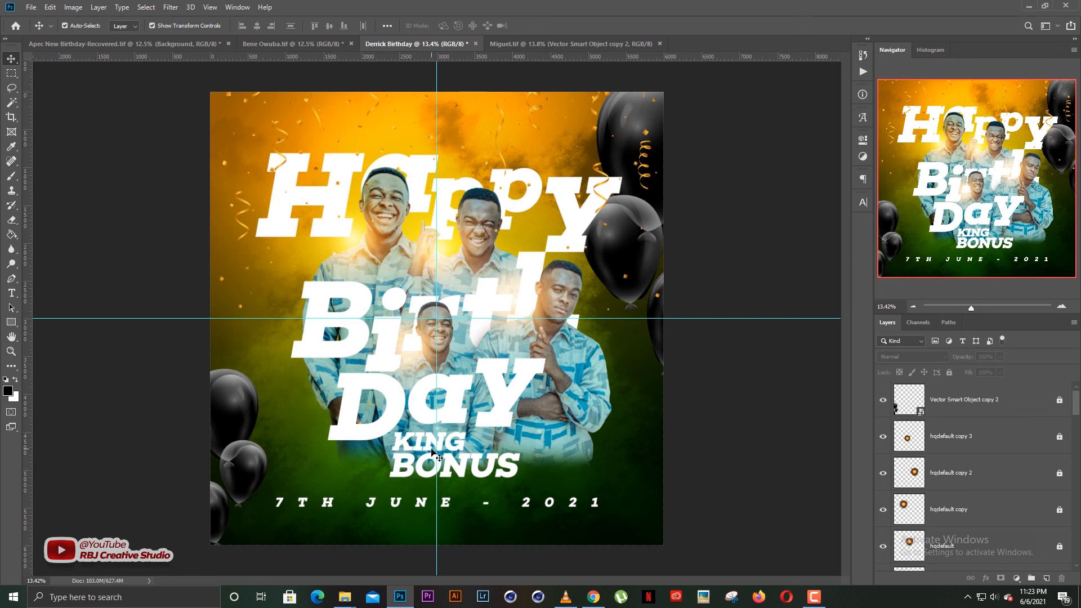
Nudge the date text up slightly and lock the confetti layer.
{"action": "left_click", "coordinate": [498, 506]}
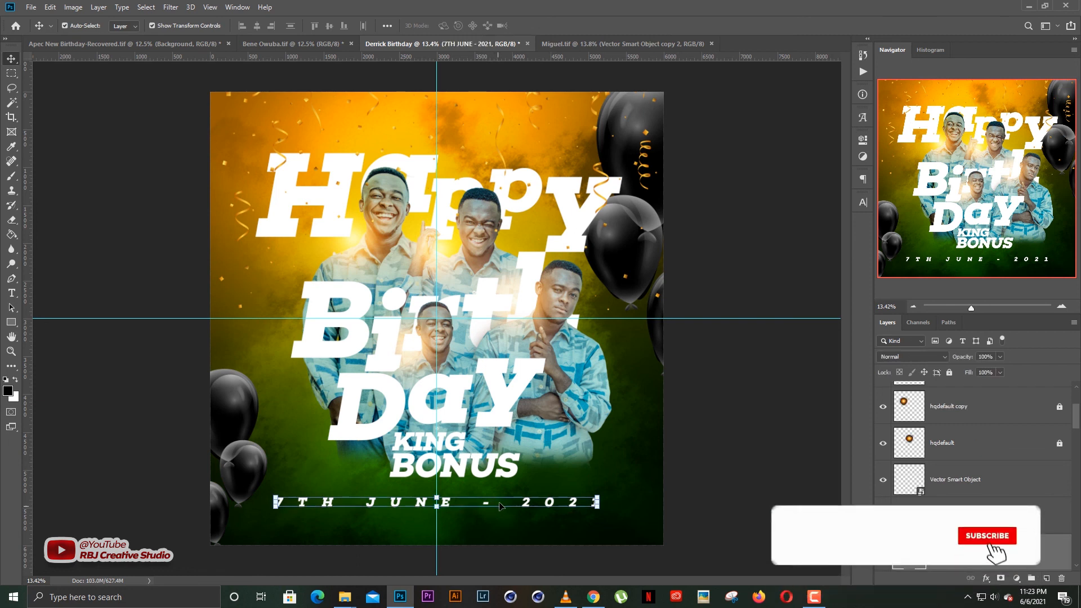
{"action": "left_click_drag", "start_coordinate": [495, 501], "coordinate": [494, 491]}
{"action": "left_click", "coordinate": [705, 474]}
{"action": "left_click", "coordinate": [459, 465]}
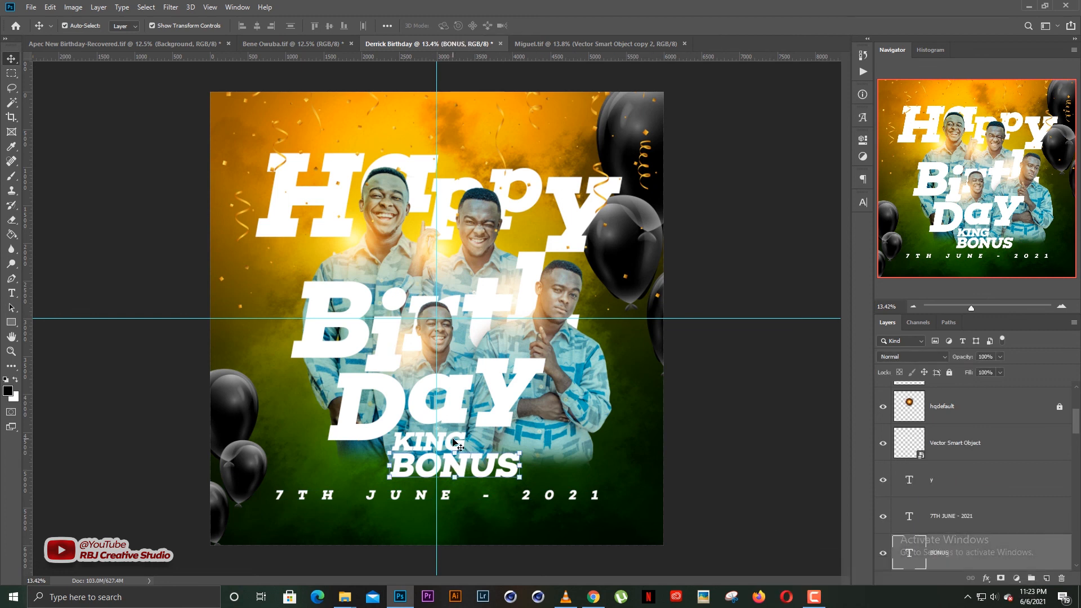
{"action": "left_click", "coordinate": [478, 448]}
{"action": "left_click", "coordinate": [749, 400]}
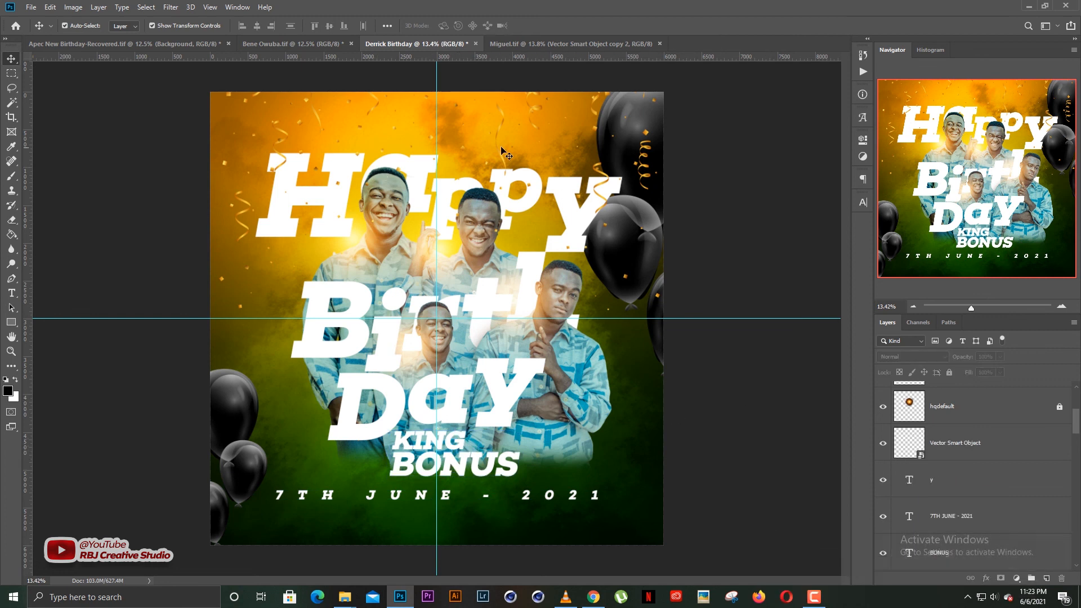
{"action": "left_click", "coordinate": [596, 117]}
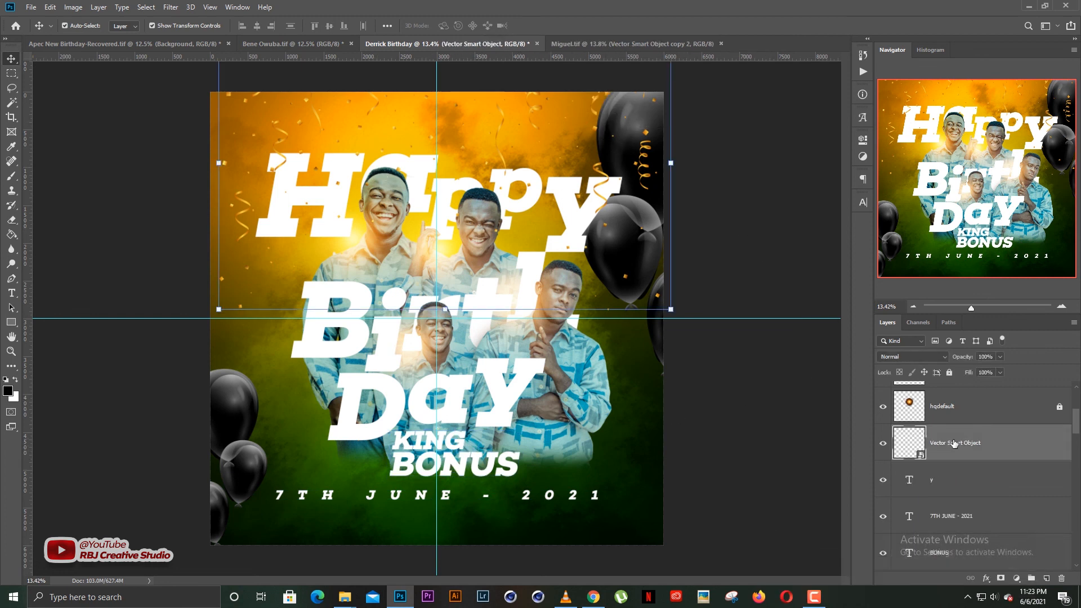
{"action": "left_click", "coordinate": [949, 372]}
Scale the title, name and date text together down to about 96%.
{"action": "left_click_drag", "start_coordinate": [252, 142], "coordinate": [598, 479]}
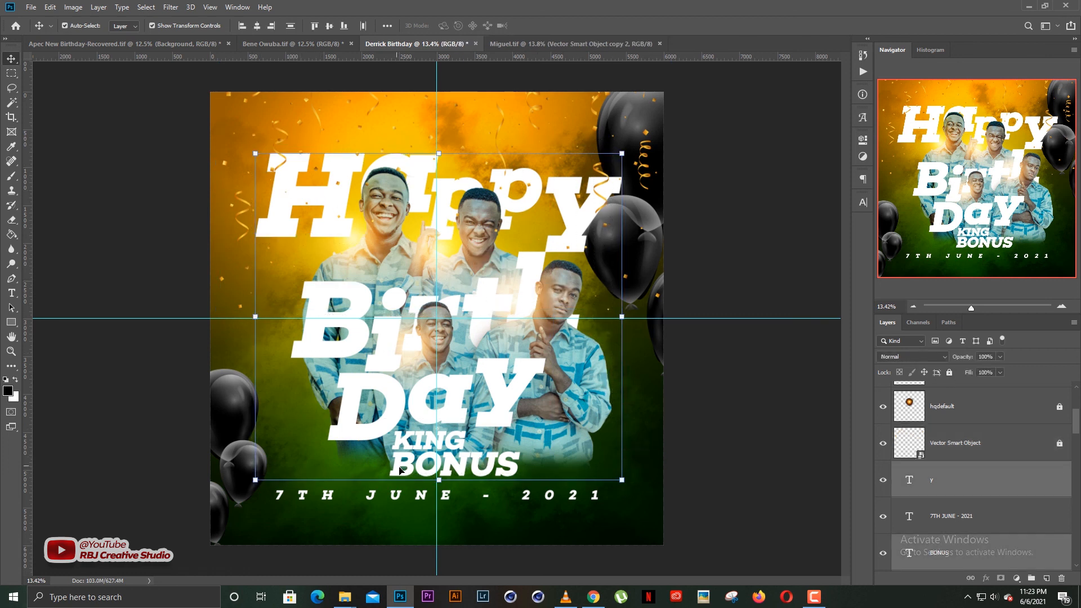
{"action": "left_click_drag", "start_coordinate": [439, 471], "coordinate": [438, 461]}
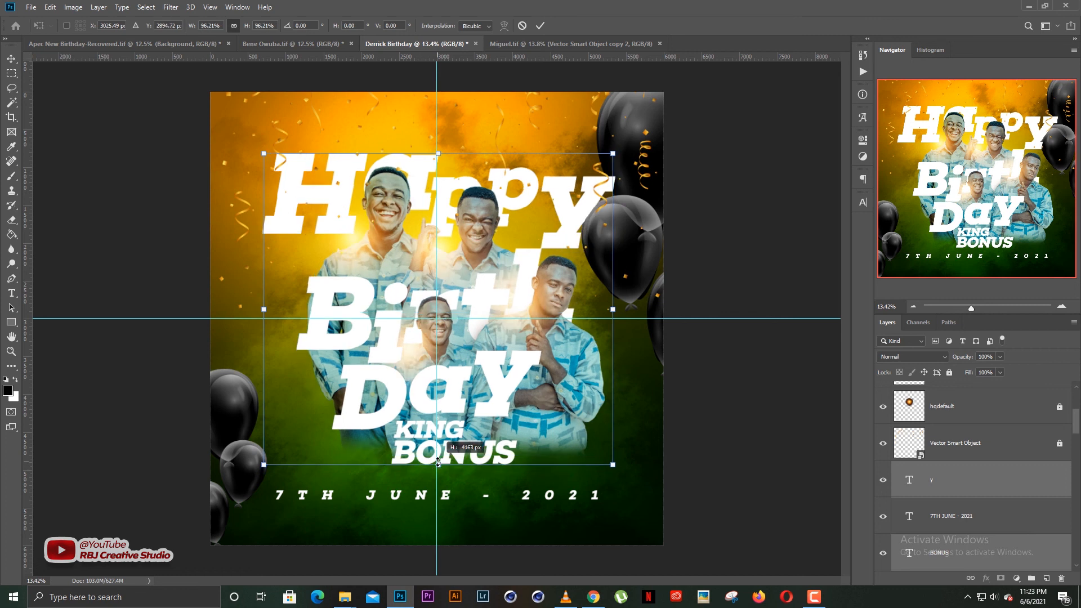
{"action": "key", "text": "Return"}
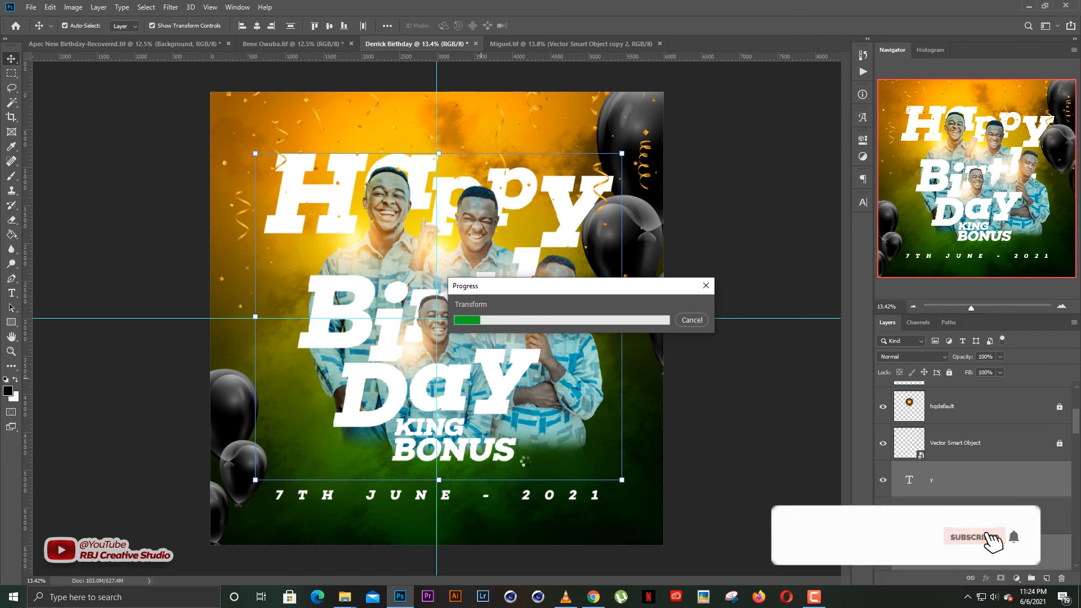
{"action": "left_click_drag", "start_coordinate": [494, 291], "coordinate": [497, 300]}
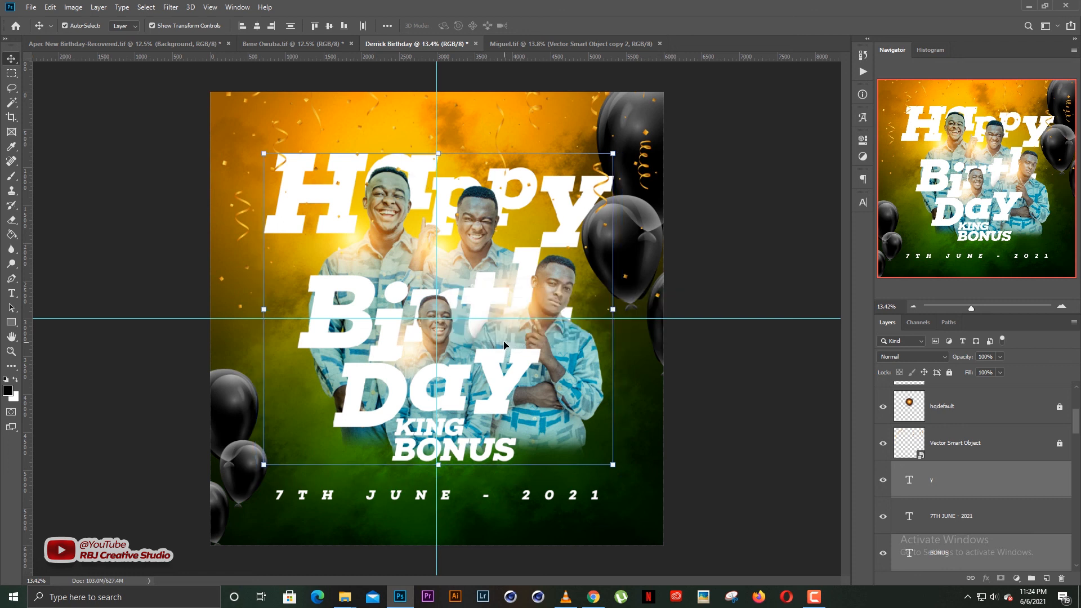
Move the 7TH JUNE - 2021 line up and scale it down to about 86%.
{"action": "left_click", "coordinate": [739, 381]}
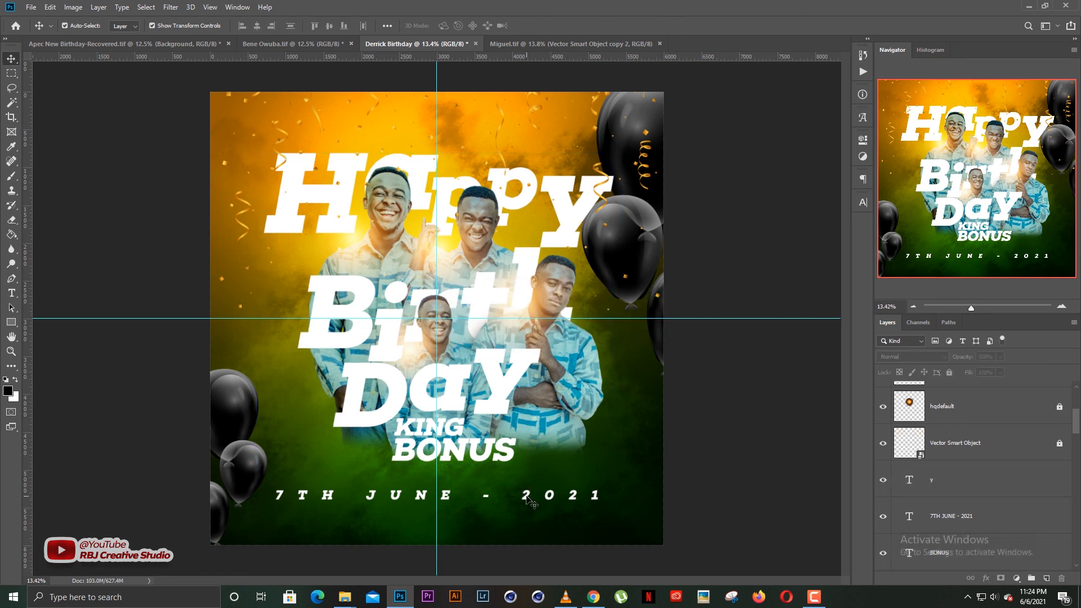
{"action": "left_click_drag", "start_coordinate": [526, 497], "coordinate": [527, 485]}
{"action": "key", "text": "ctrl+t"}
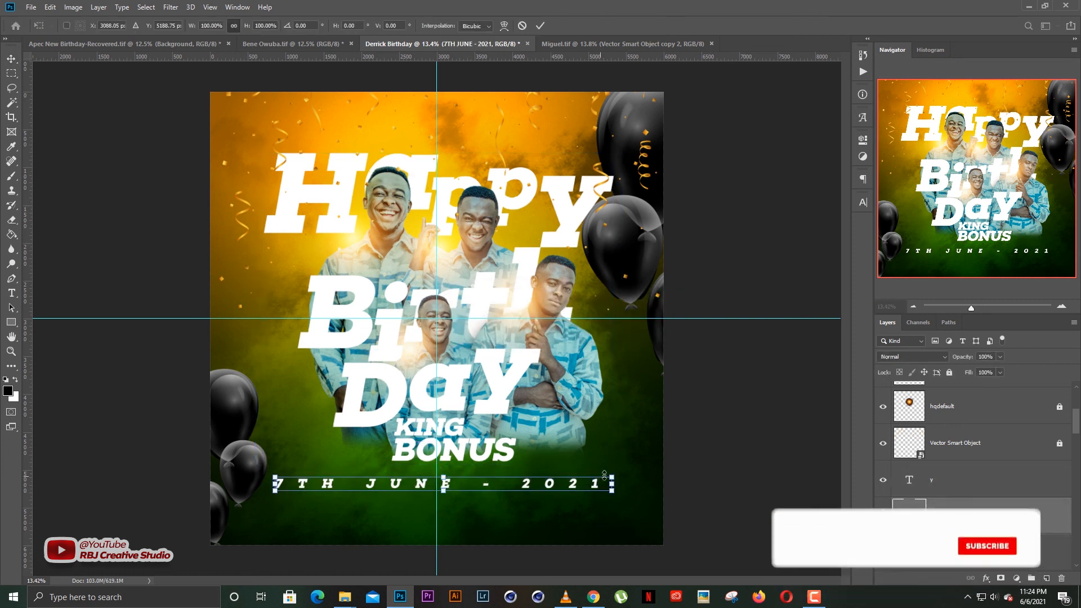
{"action": "left_click_drag", "start_coordinate": [611, 478], "coordinate": [590, 473]}
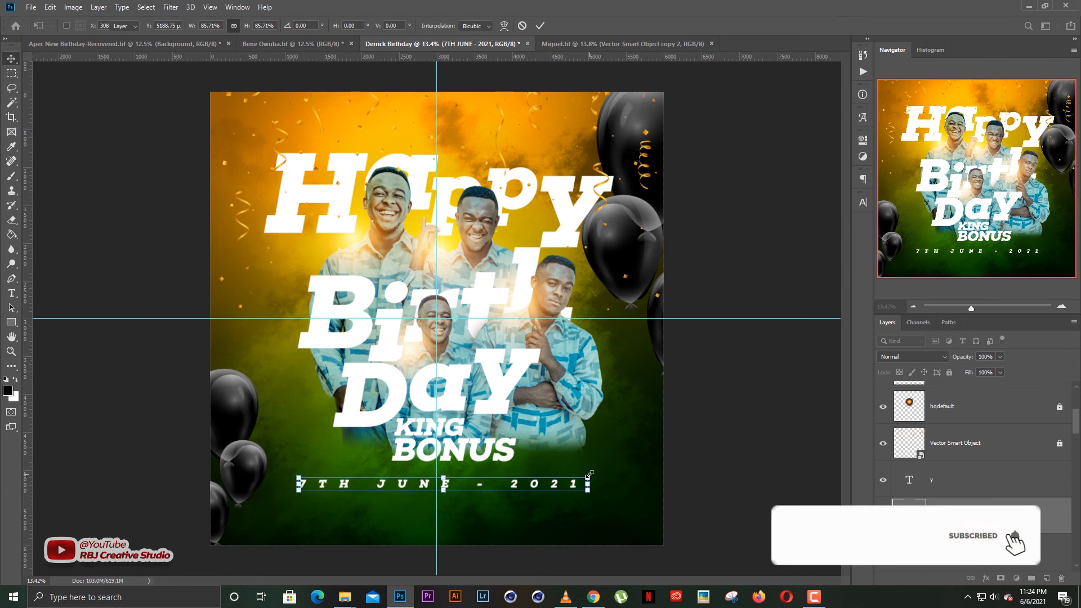
{"action": "key", "text": "Return"}
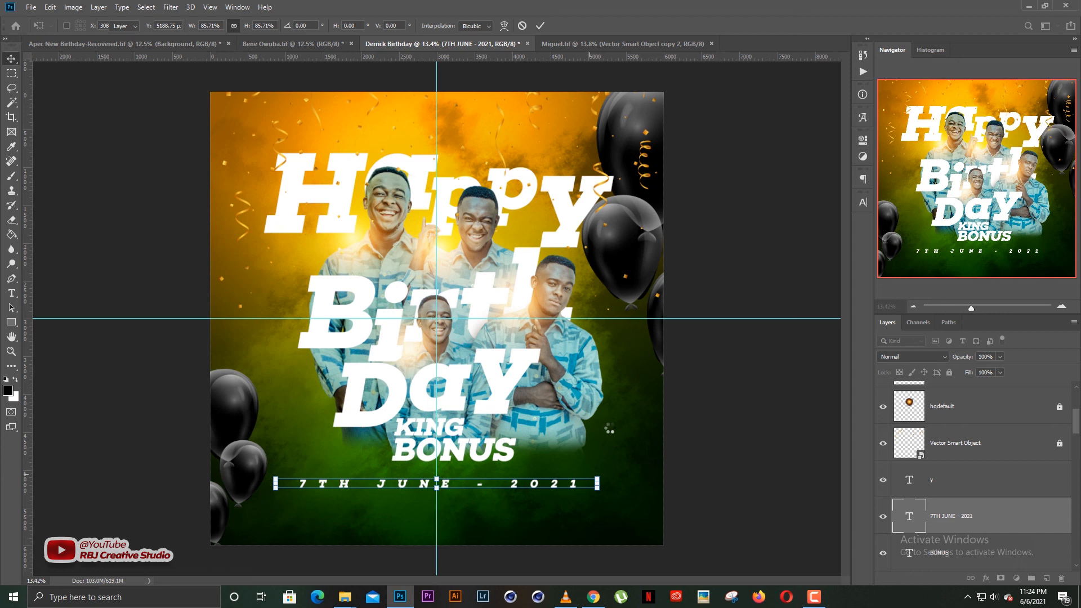
{"action": "left_click", "coordinate": [712, 404]}
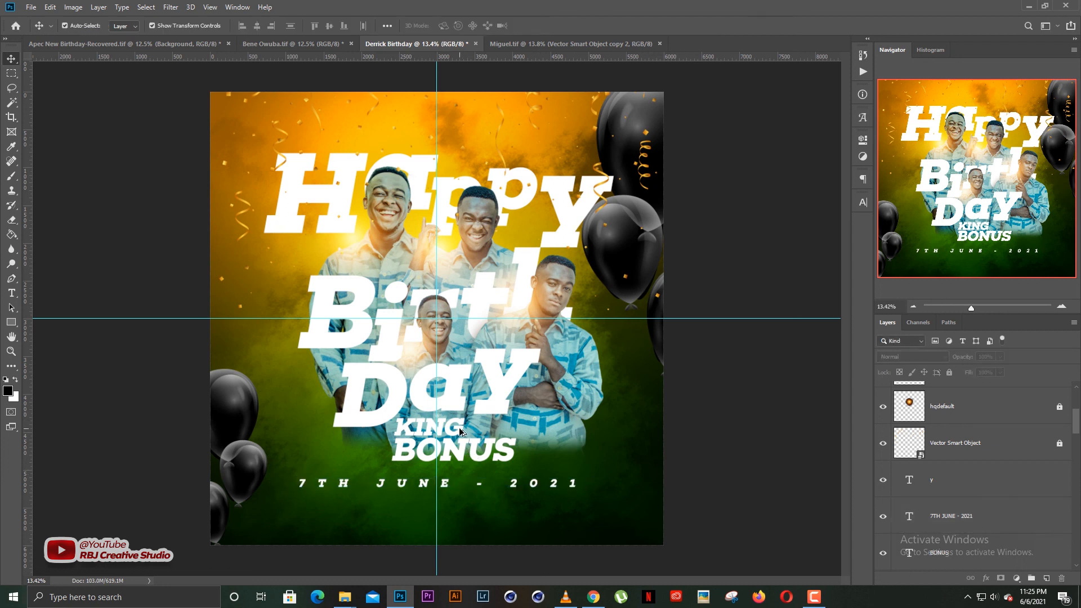
Duplicate the KING text below the date and change it to 'May God Bless You'.
{"action": "left_click_drag", "start_coordinate": [459, 428], "coordinate": [461, 505]}
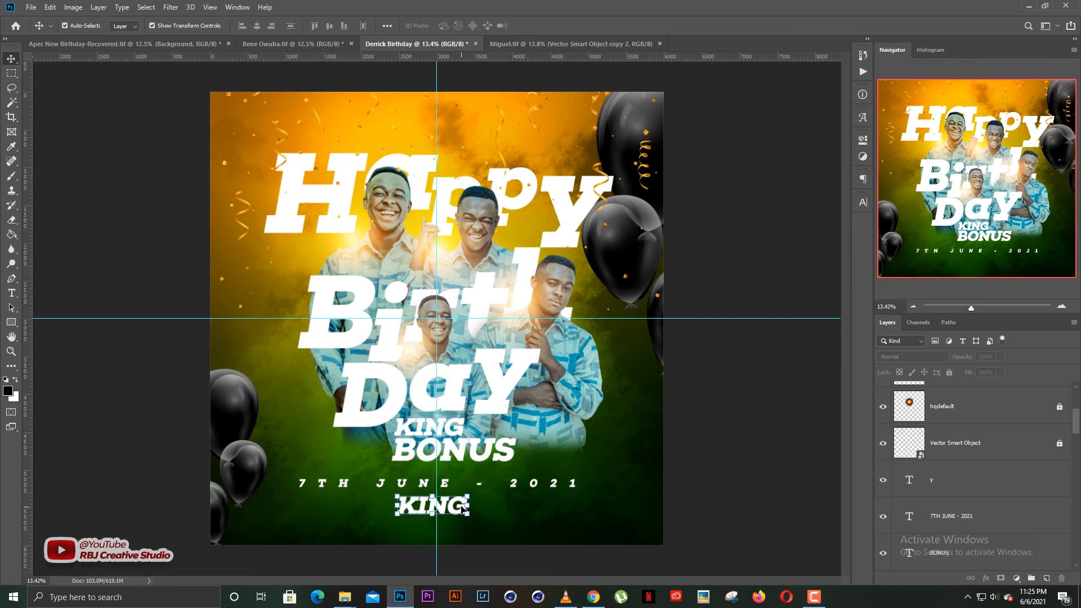
{"action": "key", "text": "t"}
{"action": "key", "text": "Return"}
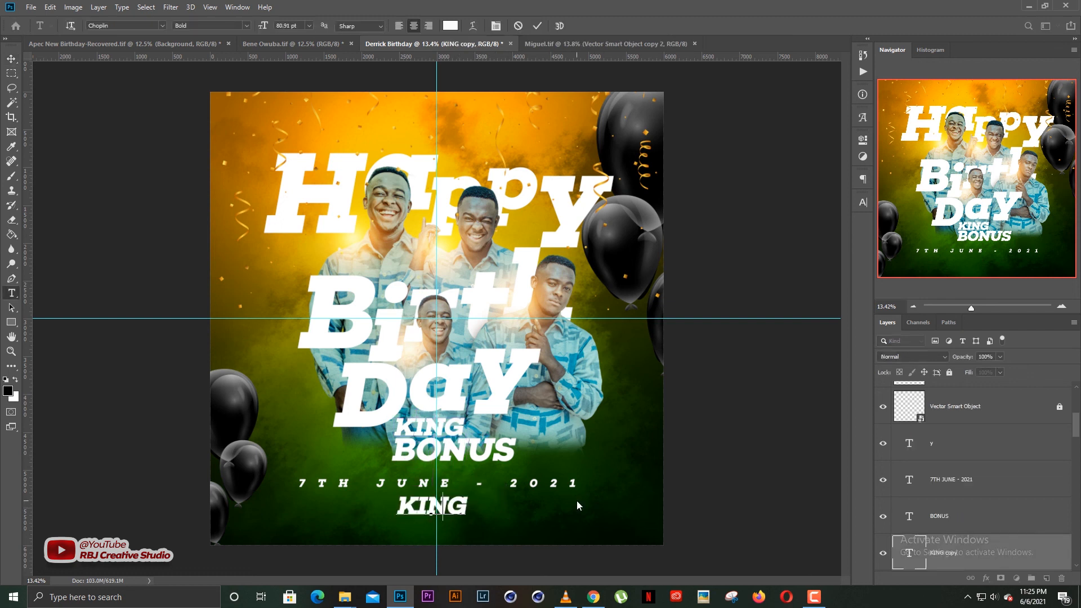
{"action": "type", "text": " bLESS"}
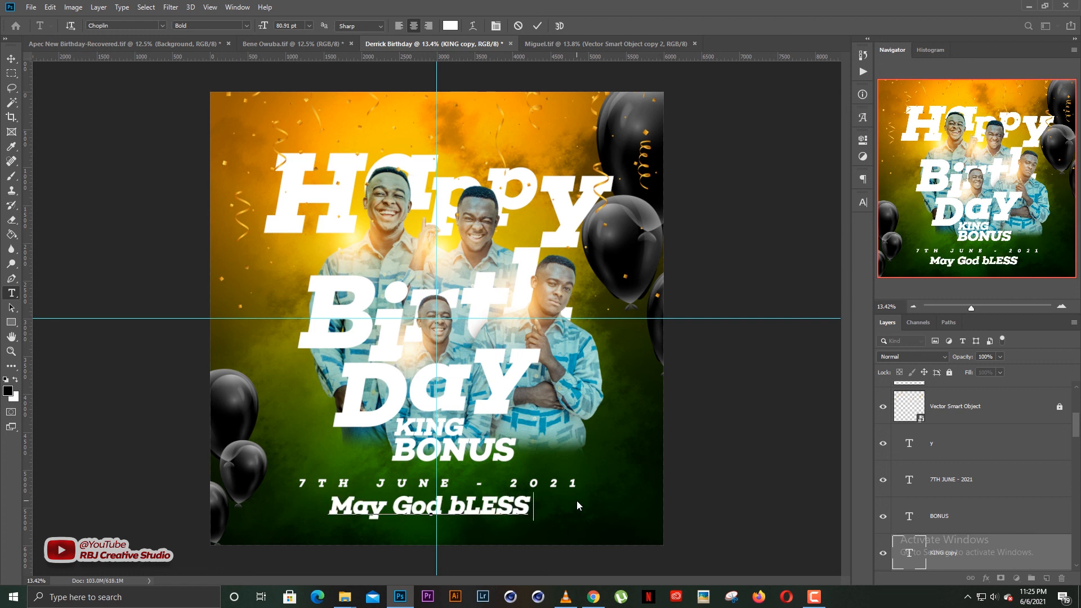
{"action": "key", "text": "BackSpace"}
{"action": "key", "text": "BackSpace"}
{"action": "key", "text": "BackSpace"}
{"action": "key", "text": "BackSpace"}
{"action": "key", "text": "BackSpace"}
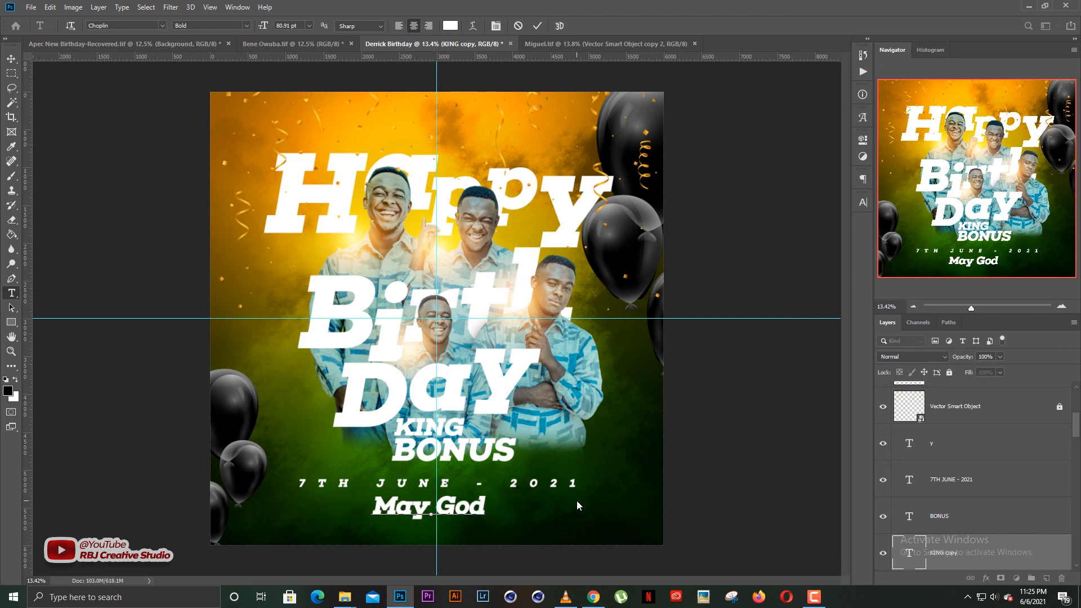
{"action": "type", "text": "B"}
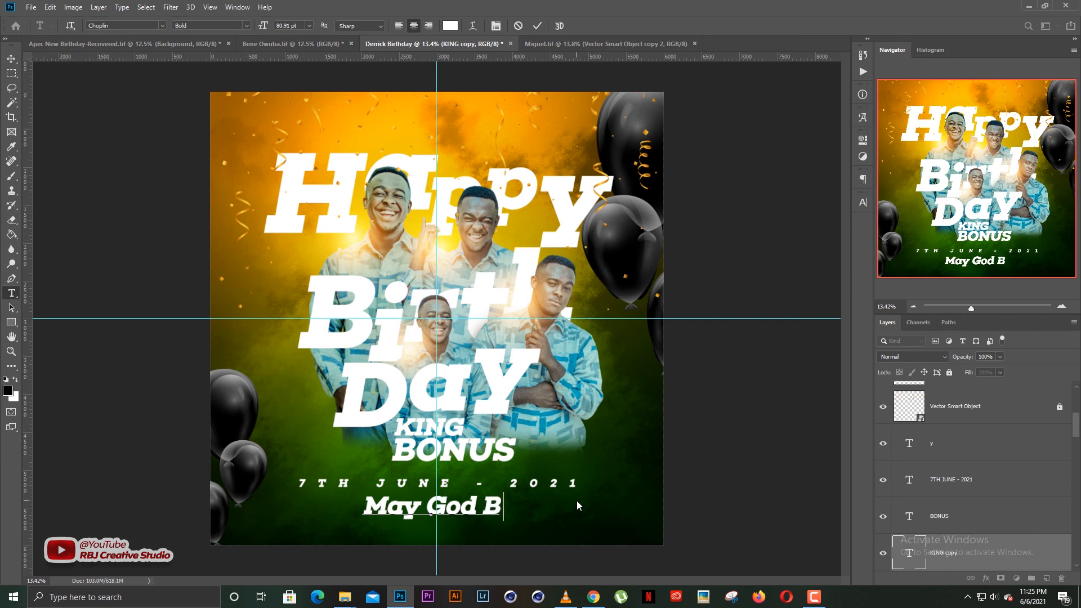
{"action": "key", "text": "ctrl+a"}
{"action": "key", "text": "ctrl+v"}
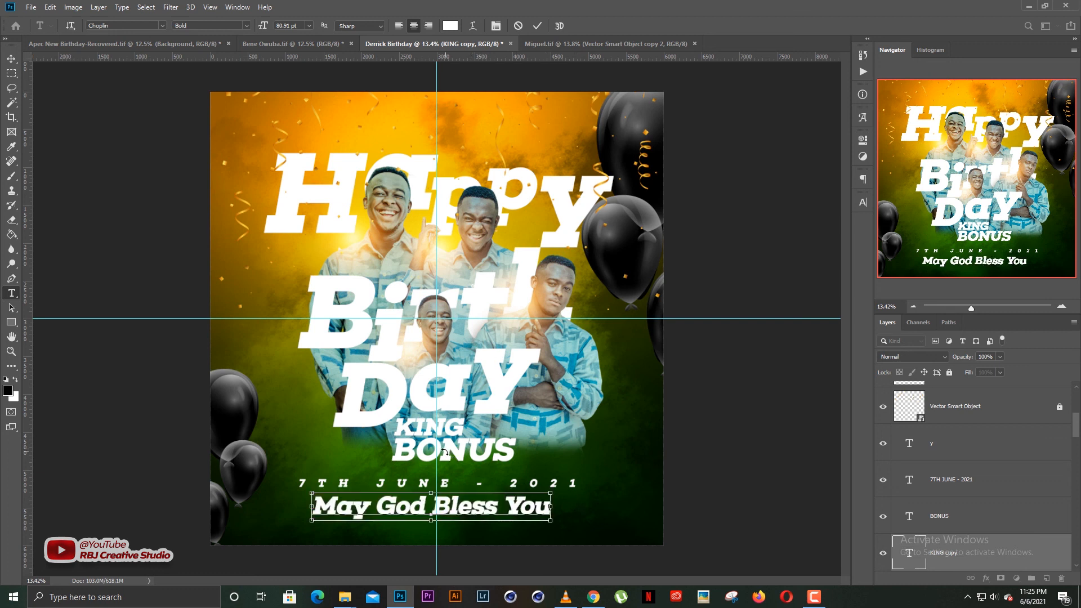
{"action": "key", "text": "ctrl+a"}
Set the blessing line in the Hertine script font and commit the edit.
{"action": "left_click", "coordinate": [164, 25]}
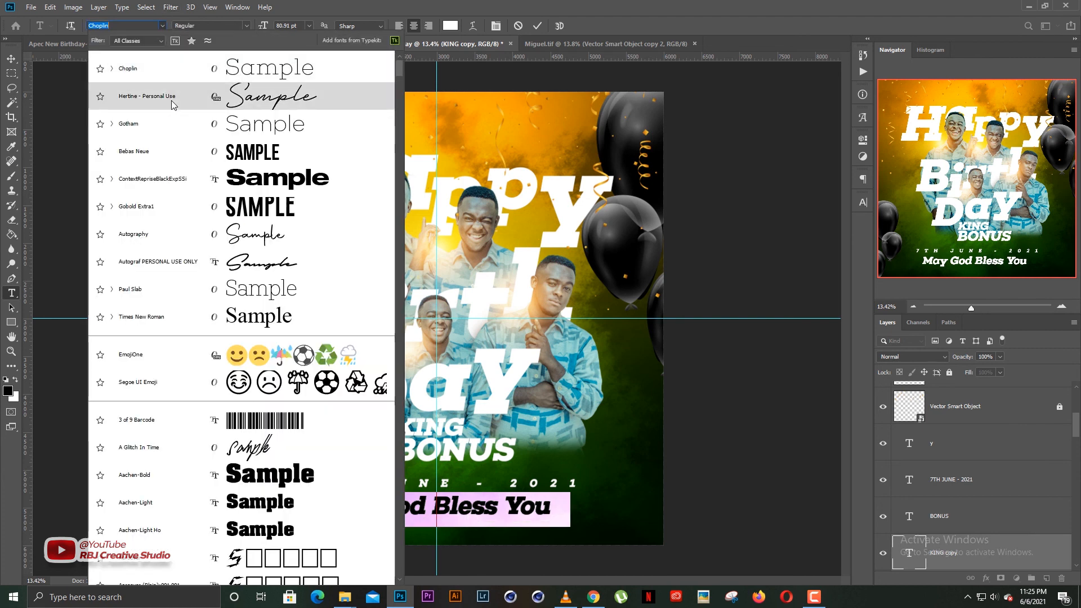
{"action": "key", "text": "Escape"}
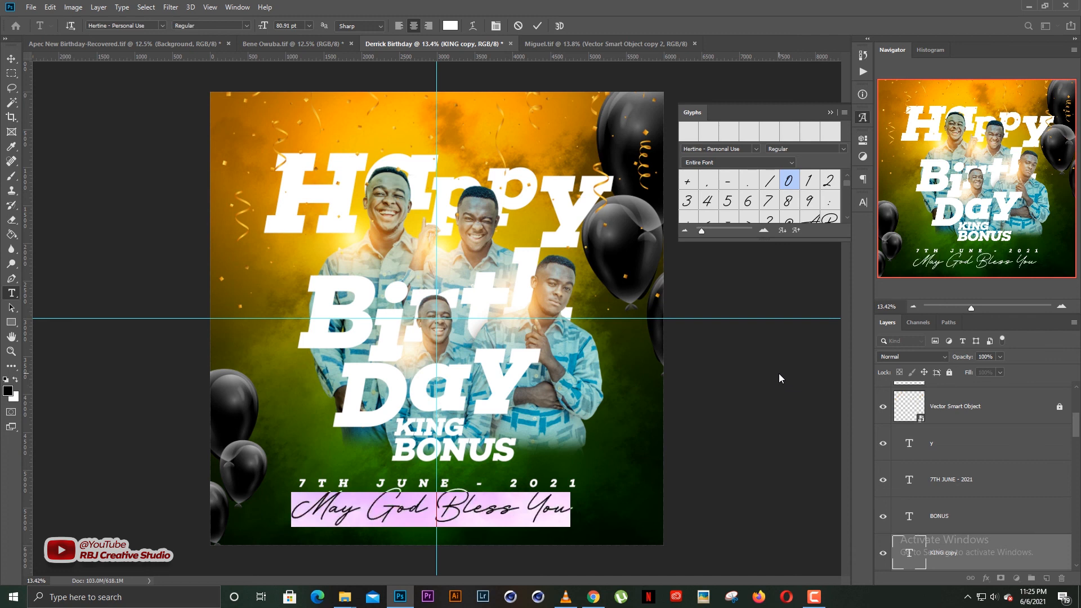
{"action": "left_click", "coordinate": [829, 113]}
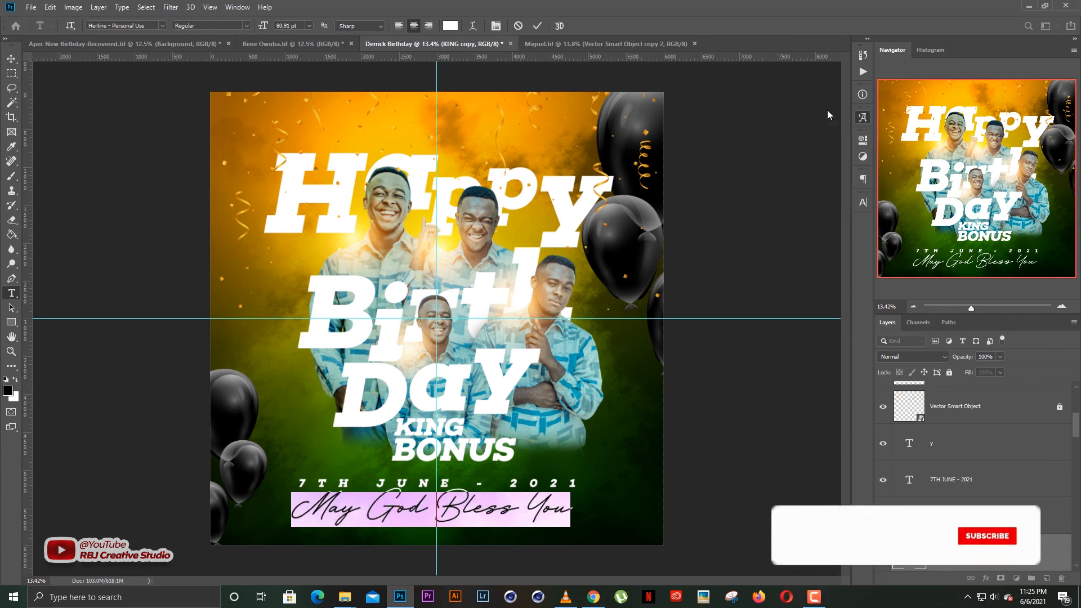
{"action": "left_click", "coordinate": [537, 26]}
Scale the 'May God Bless You' line down to about 62%.
{"action": "key", "text": "v"}
{"action": "left_click_drag", "start_coordinate": [574, 480], "coordinate": [522, 488]}
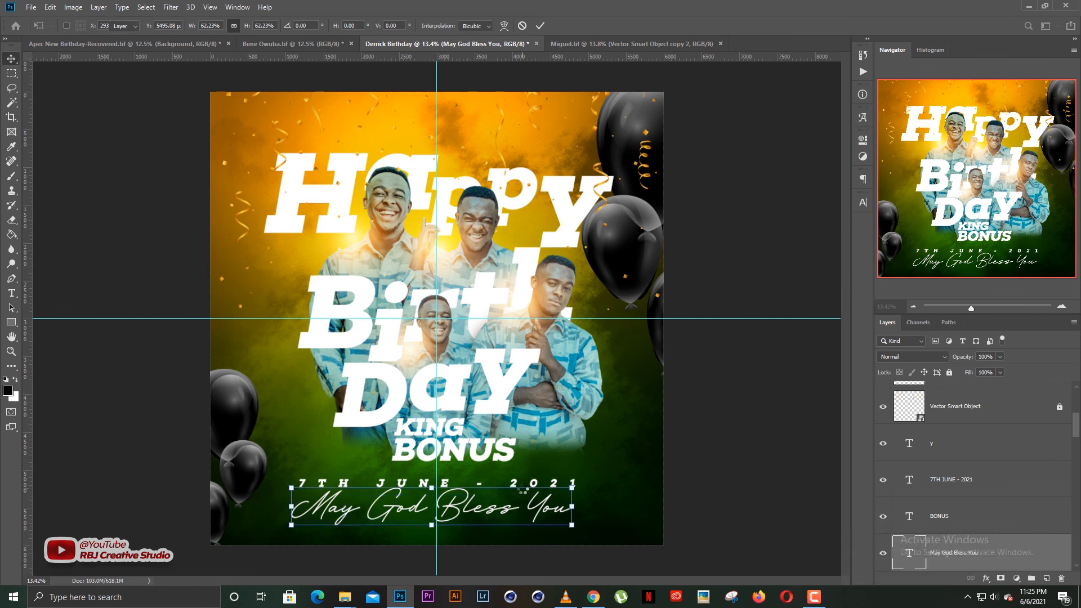
{"action": "key", "text": "Return"}
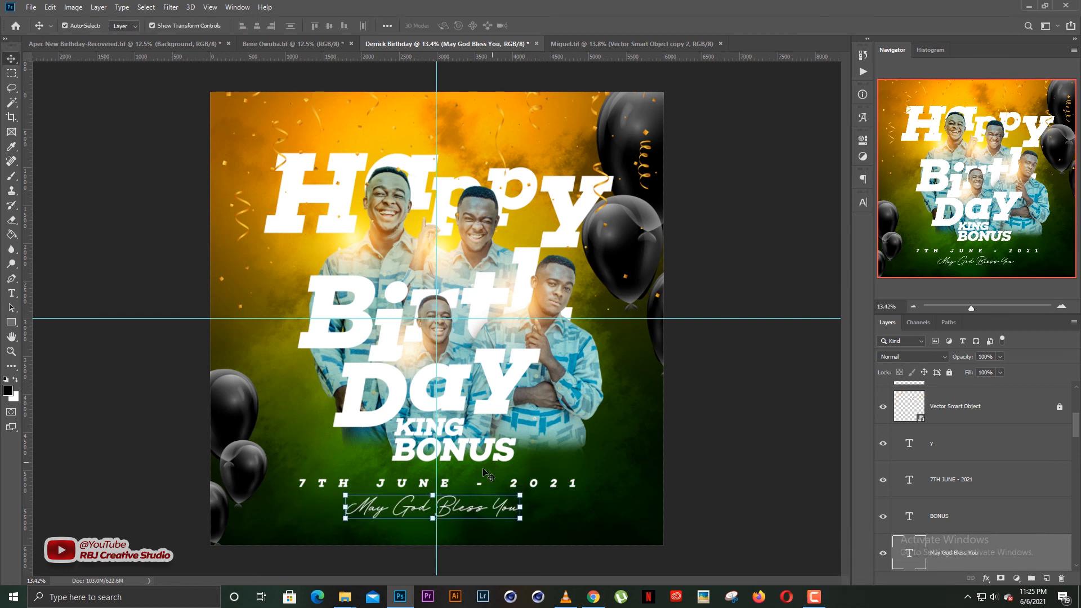
Nudge the date and 'May God Bless You' lines slightly upward so they sit under the name.
{"action": "left_click_drag", "start_coordinate": [468, 513], "coordinate": [473, 516]}
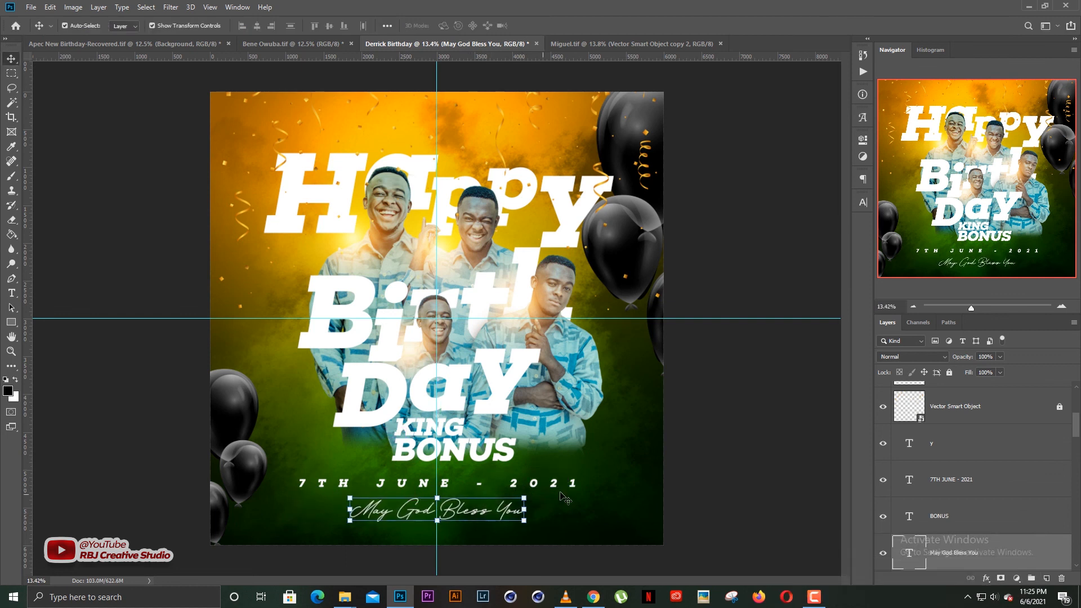
{"action": "left_click", "coordinate": [541, 486]}
{"action": "key", "text": "shift+Up"}
{"action": "key", "text": "shift+Up"}
{"action": "key", "text": "shift+Up"}
{"action": "key", "text": "shift+Up"}
{"action": "key", "text": "shift+Up"}
{"action": "key", "text": "shift+Up"}
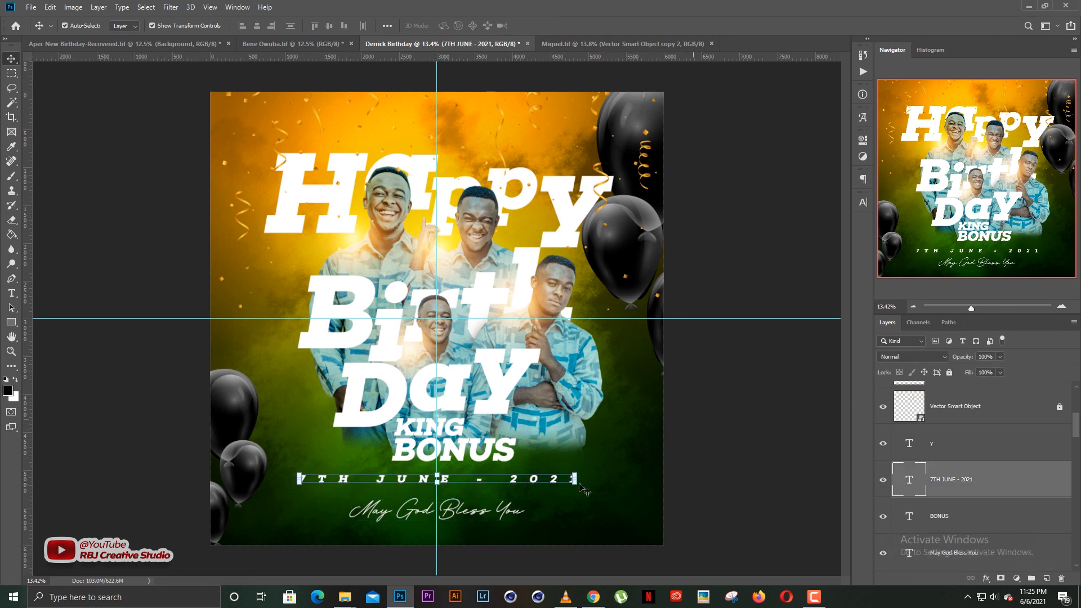
{"action": "left_click", "coordinate": [494, 513]}
{"action": "key", "text": "shift+Up"}
{"action": "key", "text": "shift+Up"}
{"action": "left_click", "coordinate": [715, 439]}
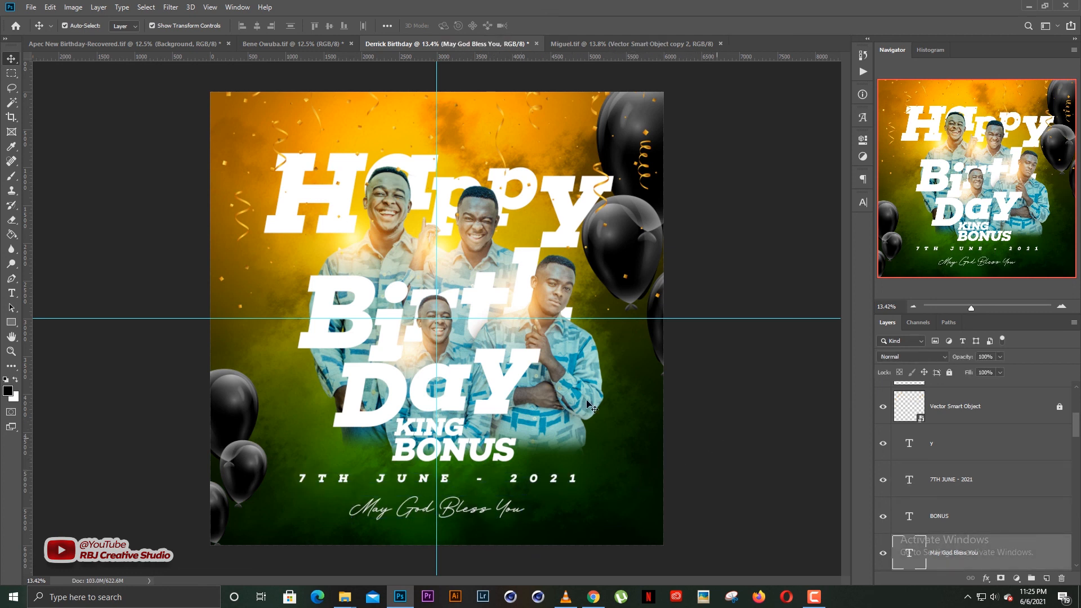
Check the Happy and Layer 1 copy layers, then zoom in and out to review the flyer.
{"action": "left_click", "coordinate": [346, 204]}
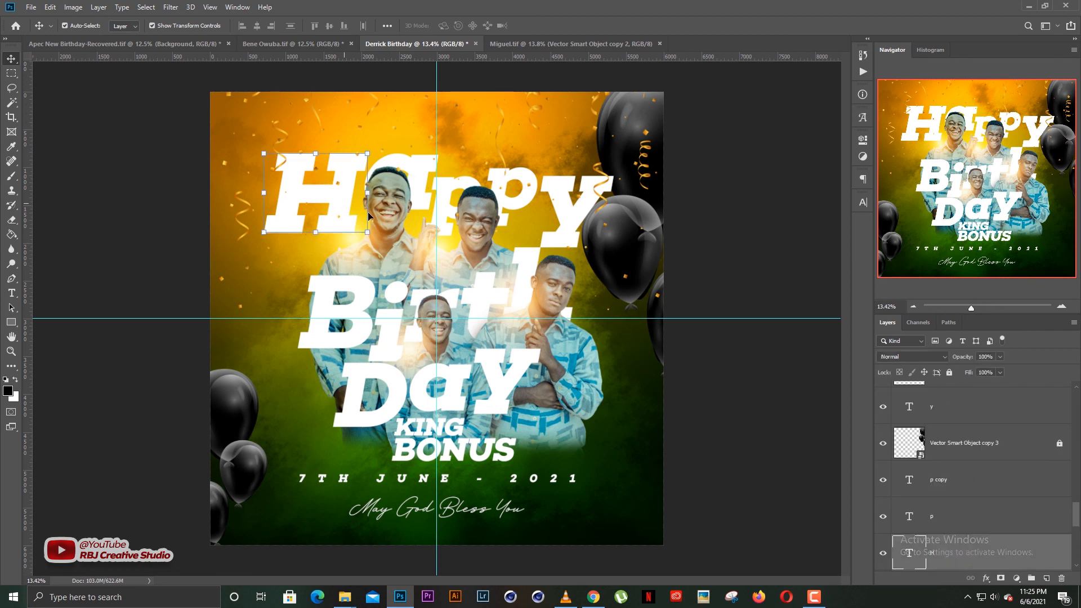
{"action": "left_click", "coordinate": [739, 168]}
{"action": "scroll", "coordinate": [447, 322], "scroll_direction": "up", "scroll_amount": 1}
{"action": "scroll", "coordinate": [447, 322], "scroll_direction": "down", "scroll_amount": 1}
{"action": "scroll", "coordinate": [447, 325], "scroll_direction": "up", "scroll_amount": 1}
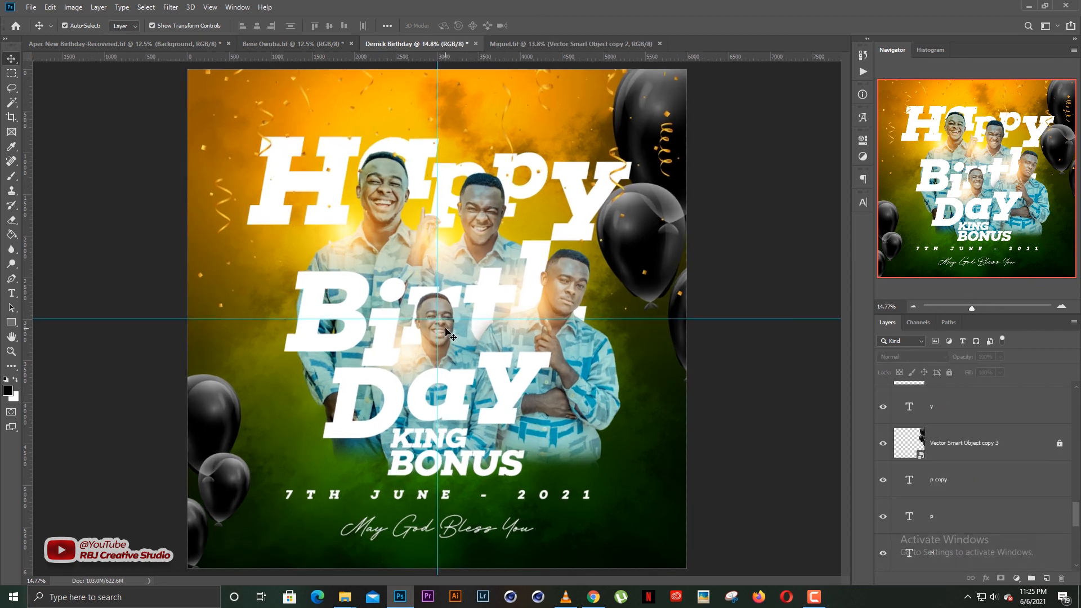
{"action": "left_click", "coordinate": [412, 348]}
{"action": "left_click", "coordinate": [698, 360]}
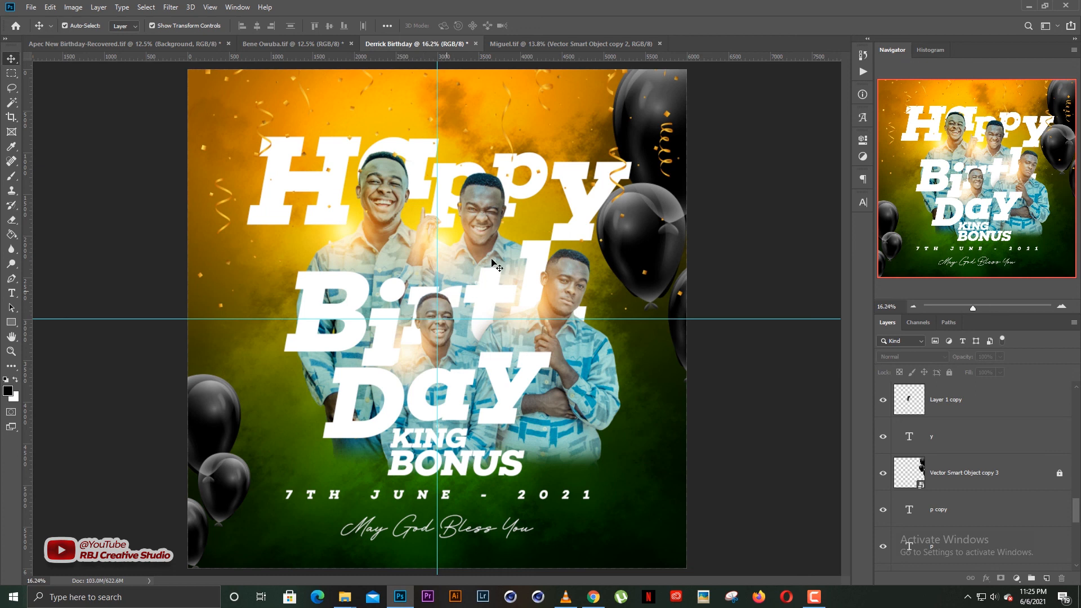
{"action": "scroll", "coordinate": [491, 263], "scroll_direction": "up", "scroll_amount": 2}
{"action": "scroll", "coordinate": [490, 267], "scroll_direction": "down", "scroll_amount": 4}
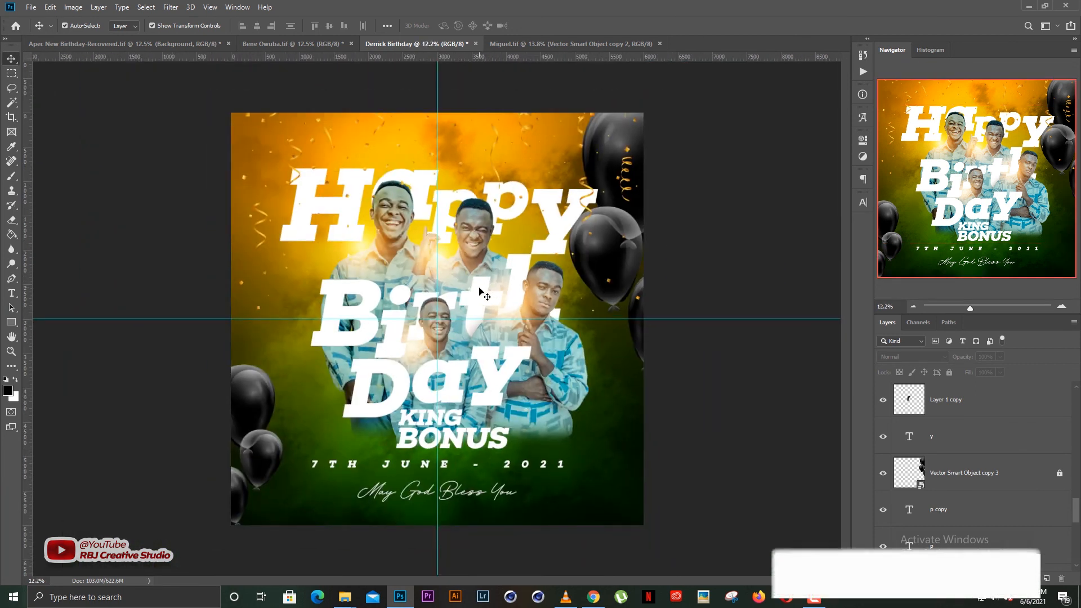
{"action": "scroll", "coordinate": [494, 386], "scroll_direction": "up", "scroll_amount": 1}
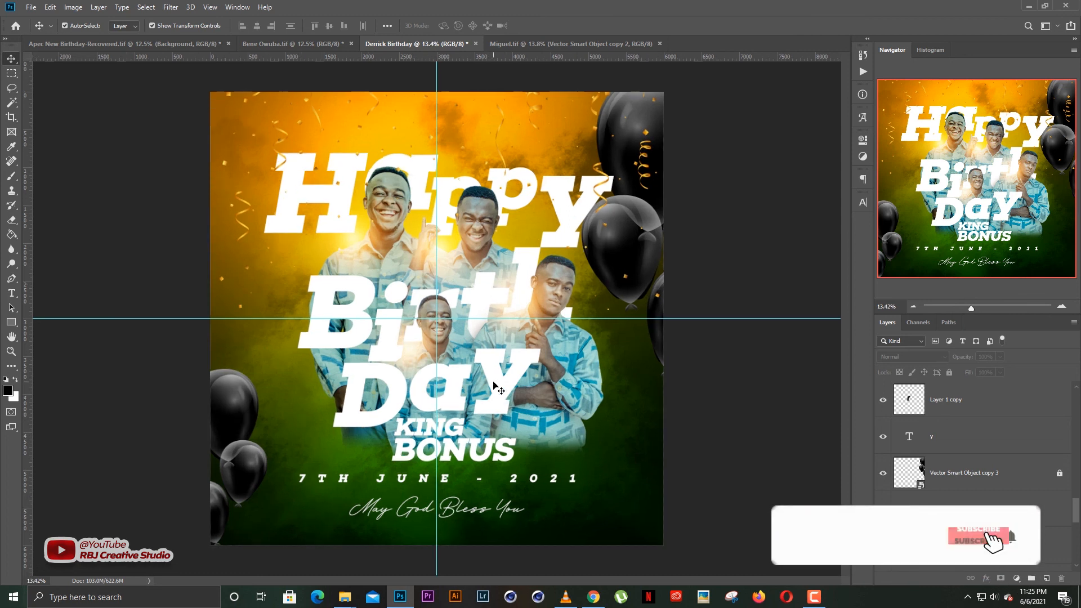
{"action": "scroll", "coordinate": [494, 386], "scroll_direction": "down", "scroll_amount": 1}
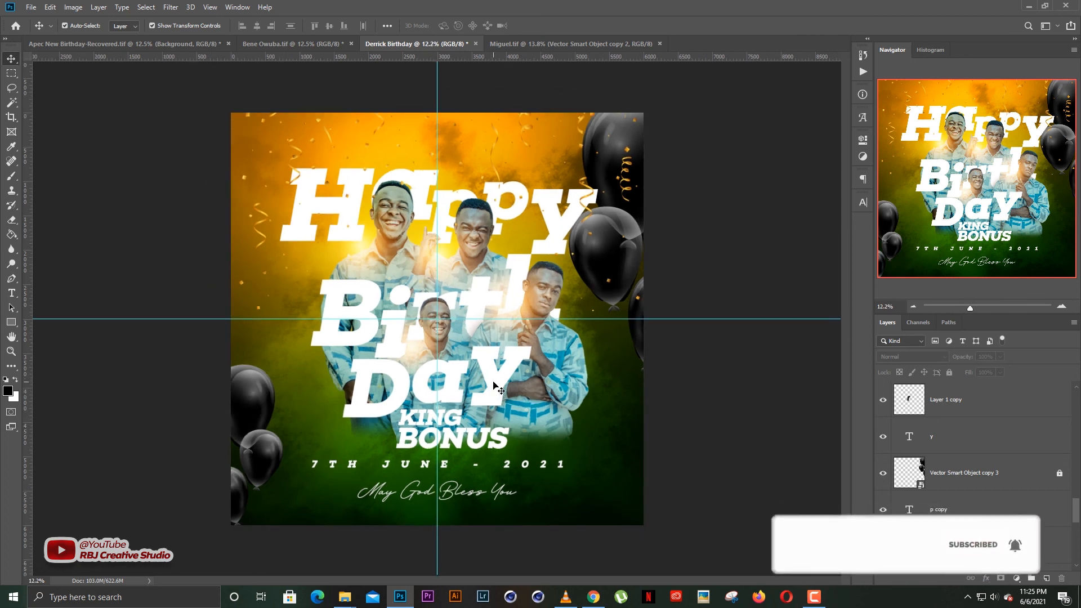